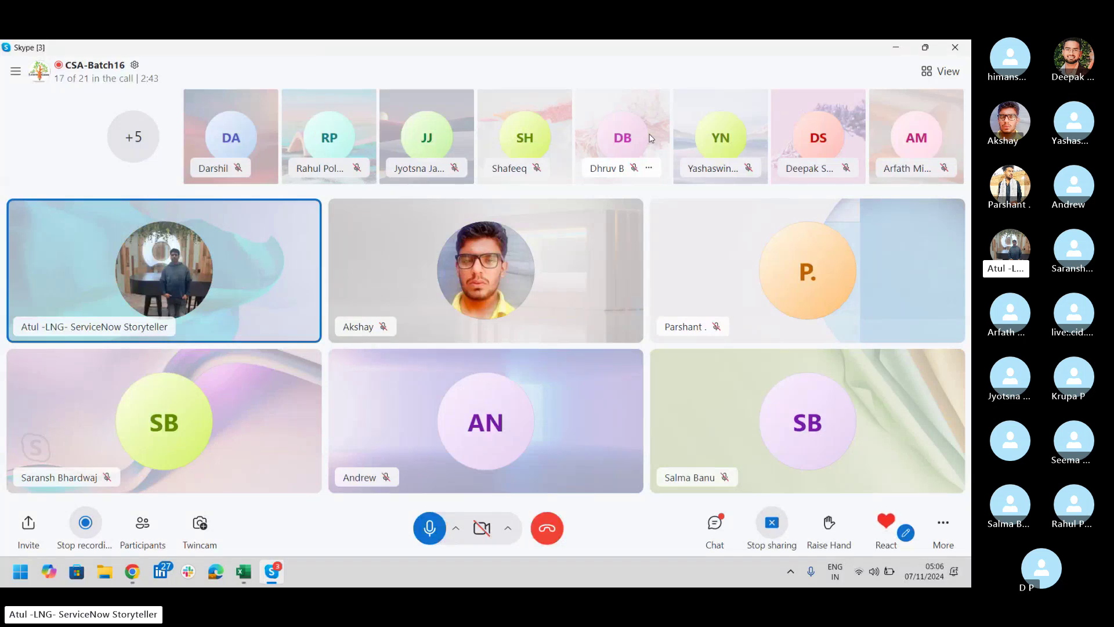
Switch to ServiceNow in Chrome, search the navigator for "tables" and open the Tables list under System Definition.
click(140, 580)
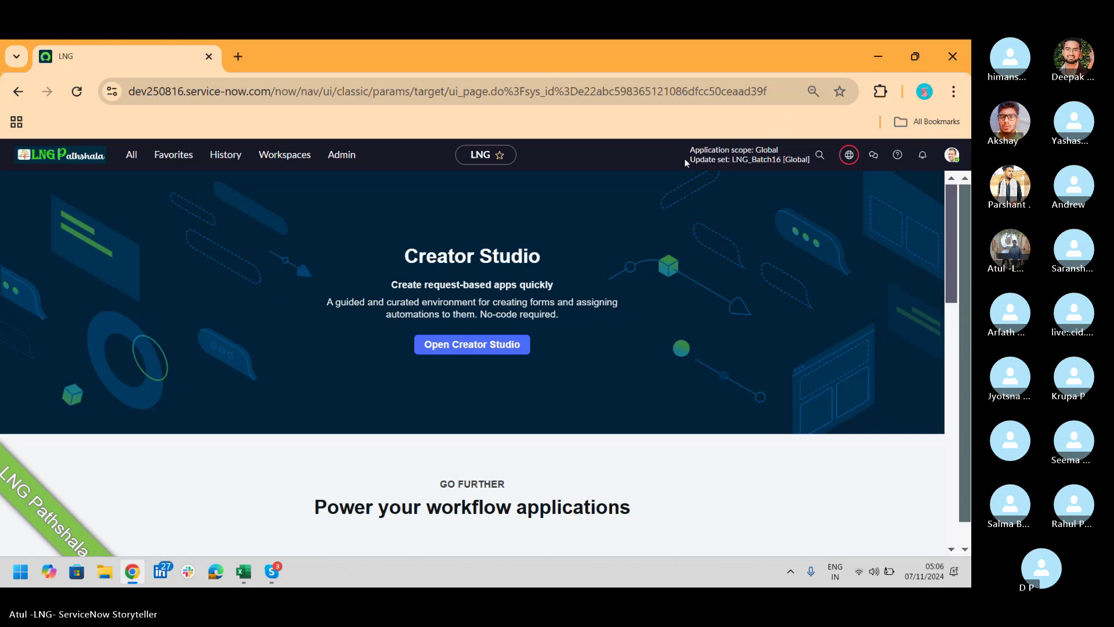
drag(685, 160, 576, 506)
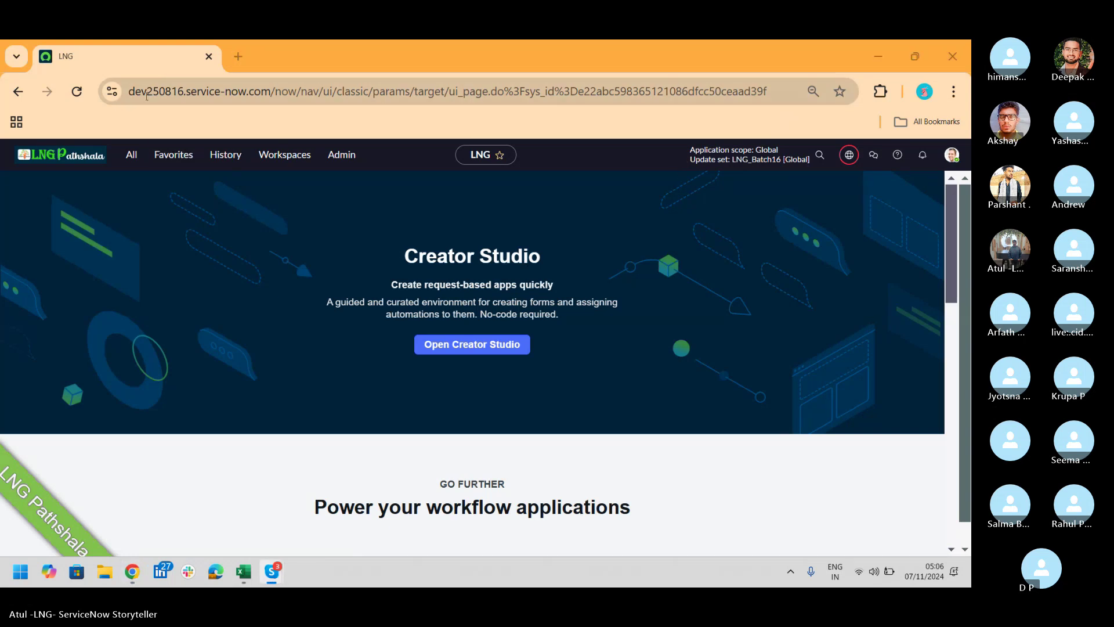
click(132, 155)
text(ta)
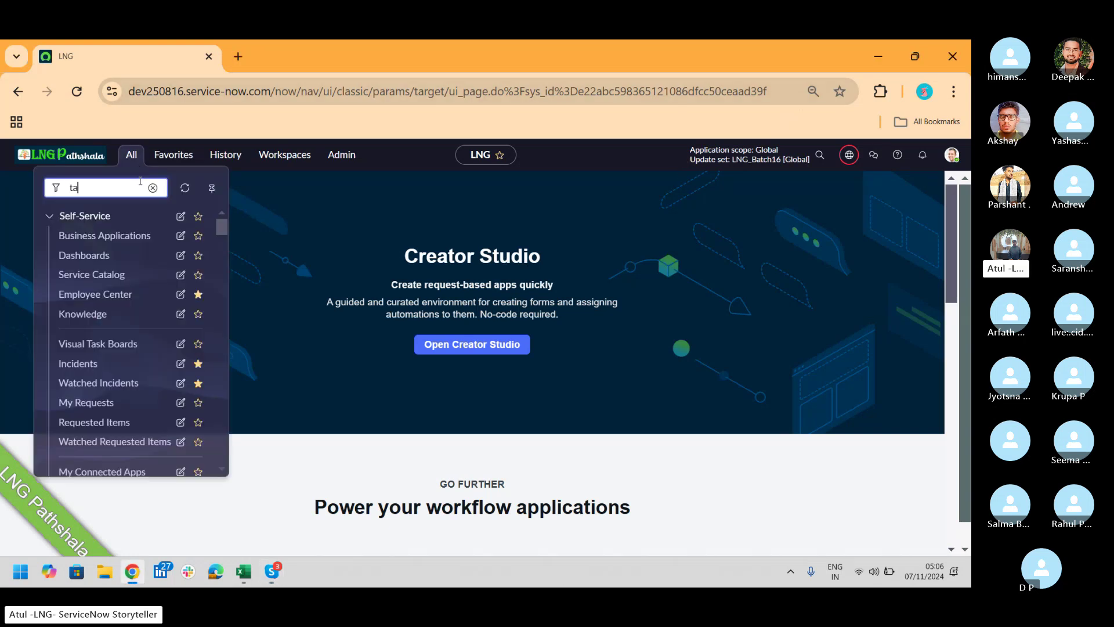
text(bles)
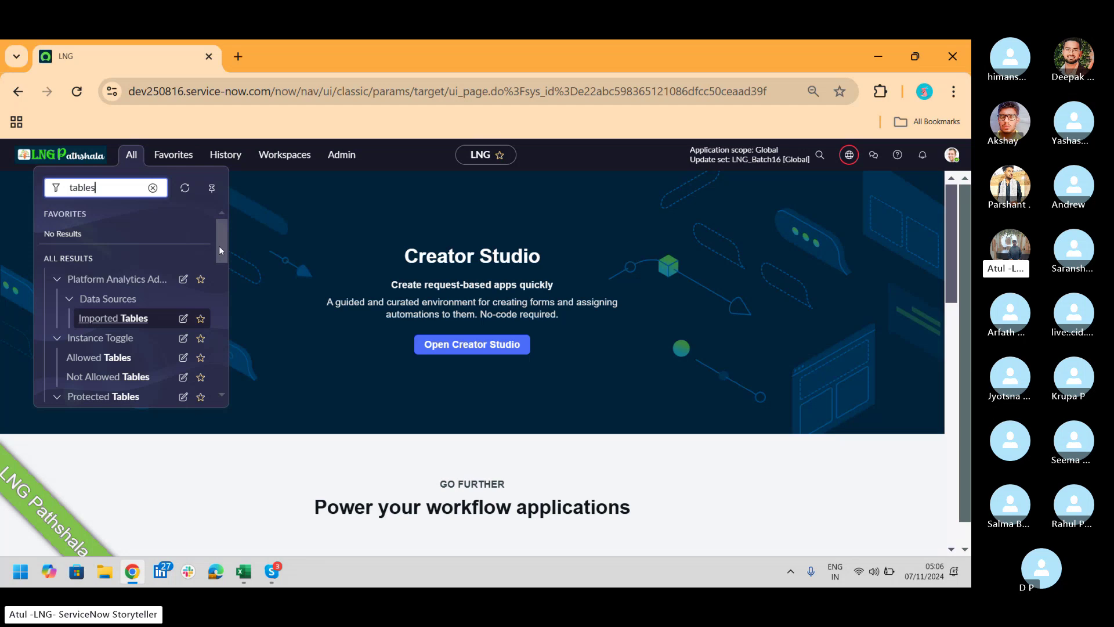
drag(221, 248, 225, 328)
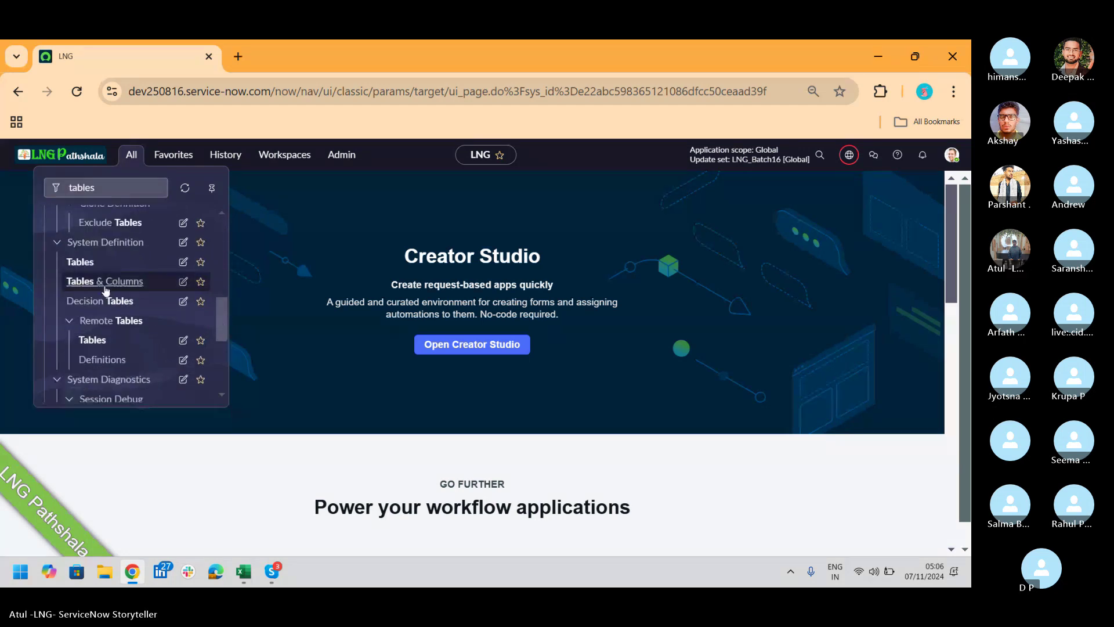
click(77, 261)
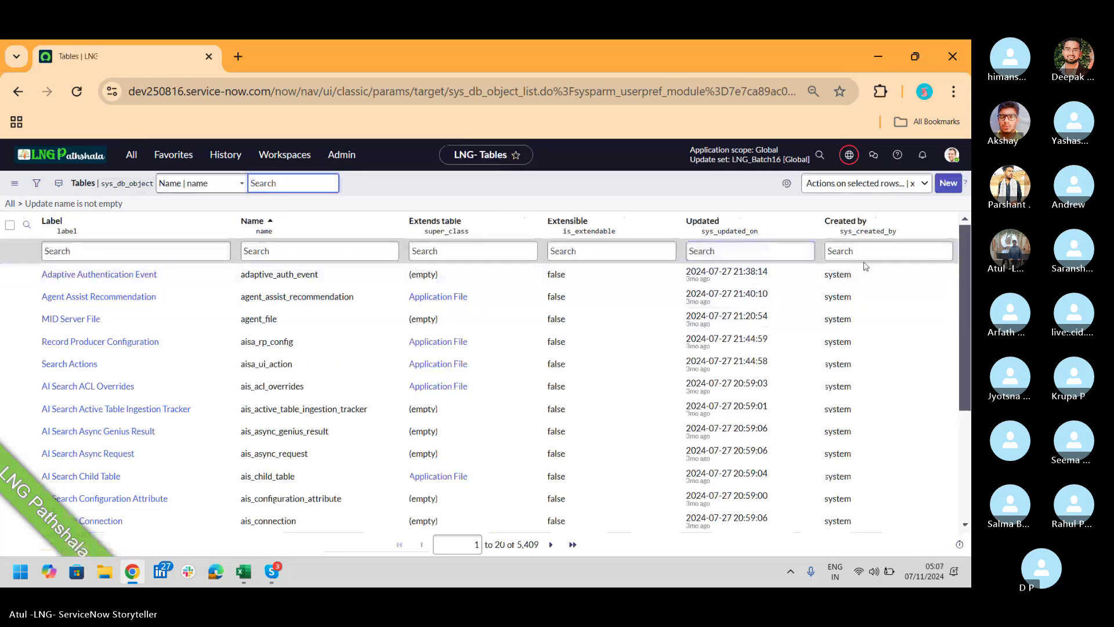
Filter the tables list by Created by *batch16 and group the records by Created by.
click(863, 248)
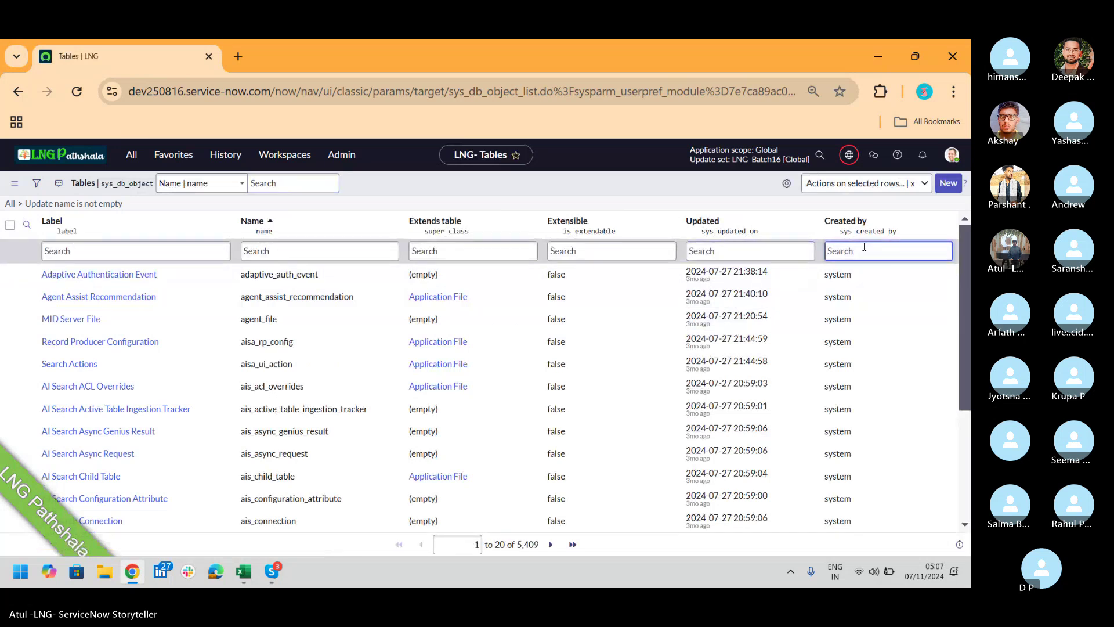
text(*bt)
text(atch16)
key(Return)
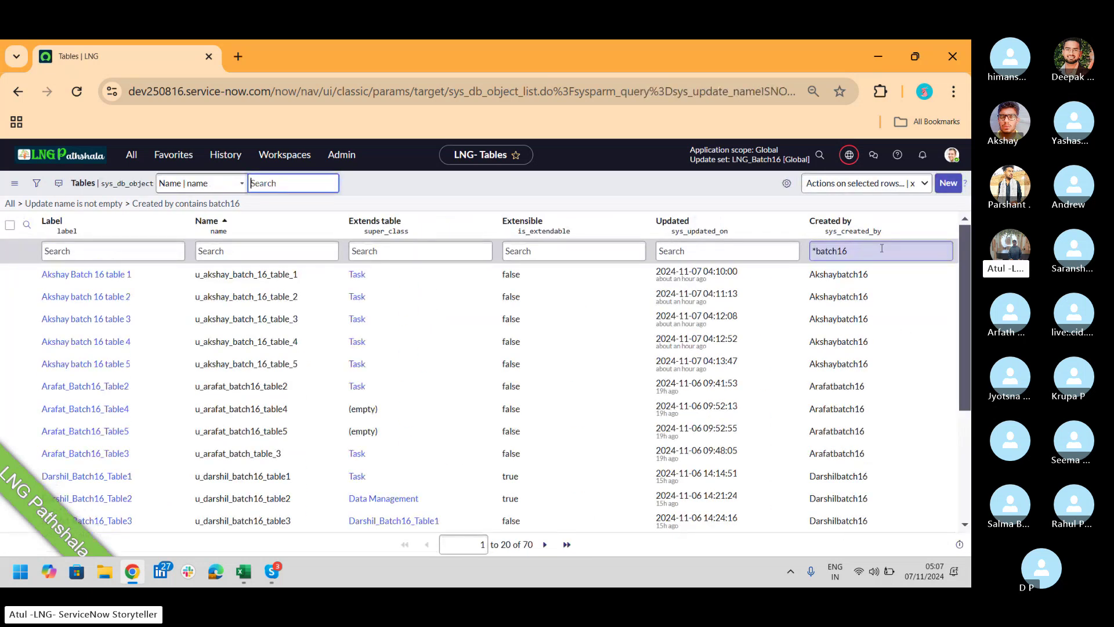
click(945, 221)
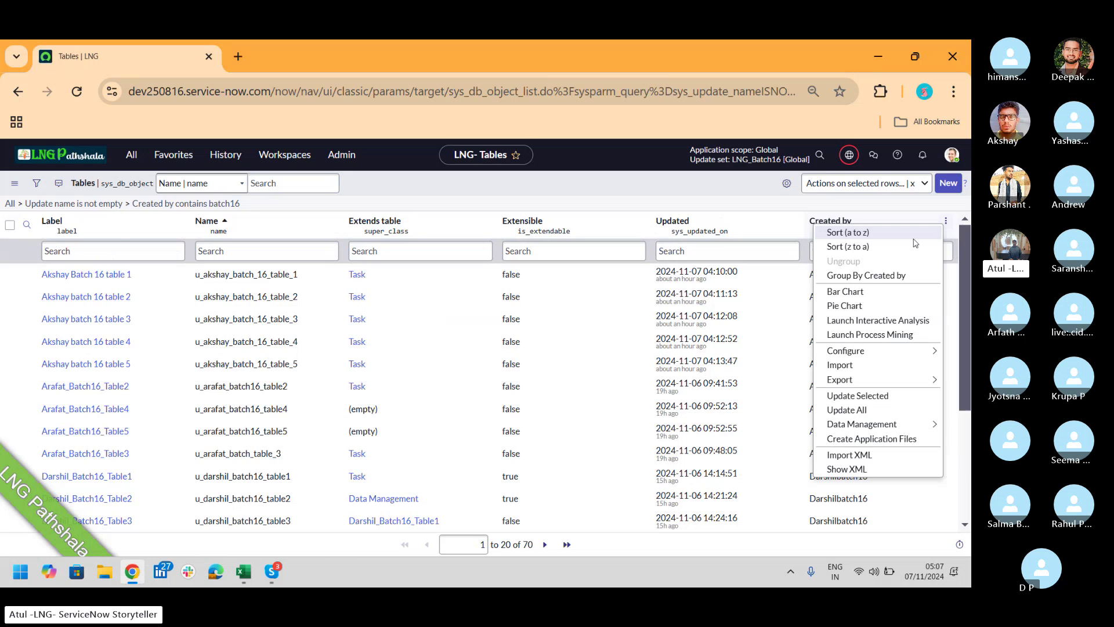
click(886, 276)
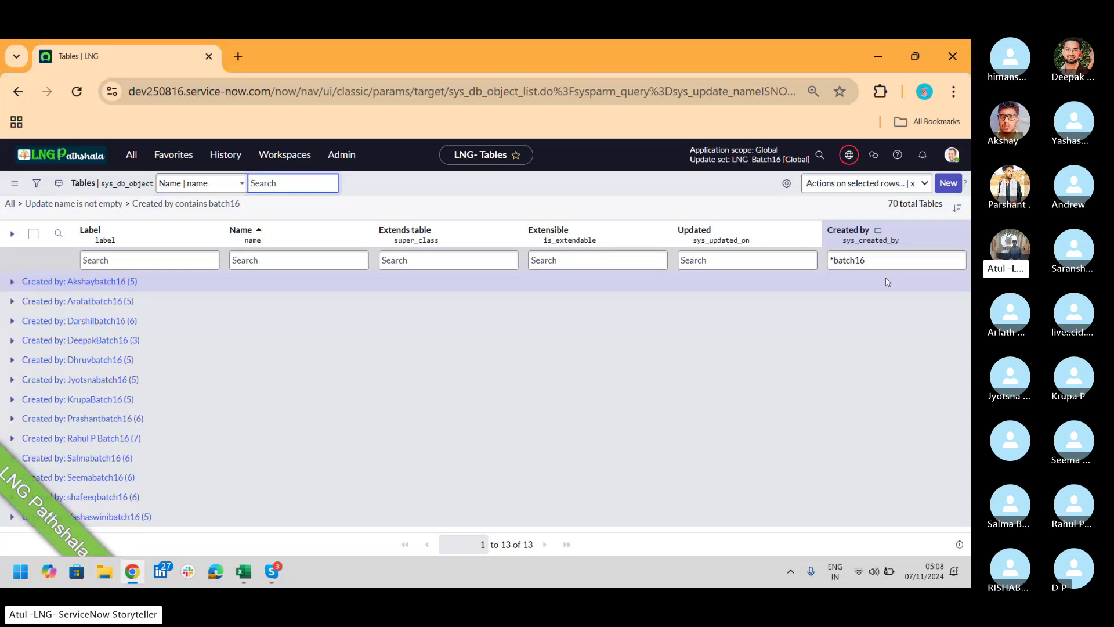
Open the training notes in Notepad and return to the ServiceNow tables list in Chrome.
key(super)
text(npte)
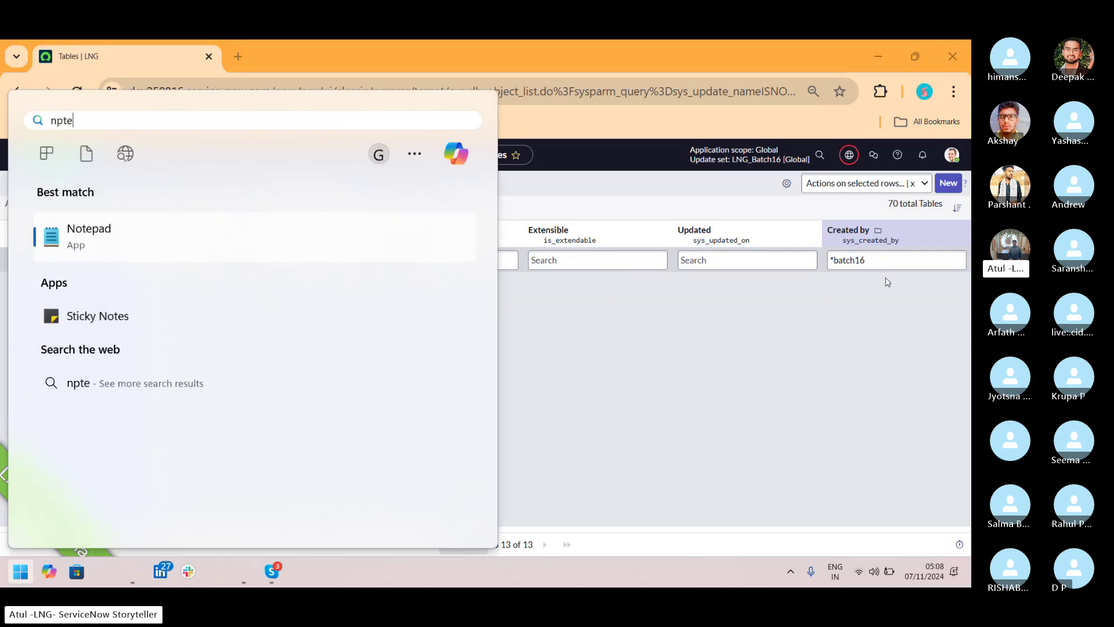
click(98, 239)
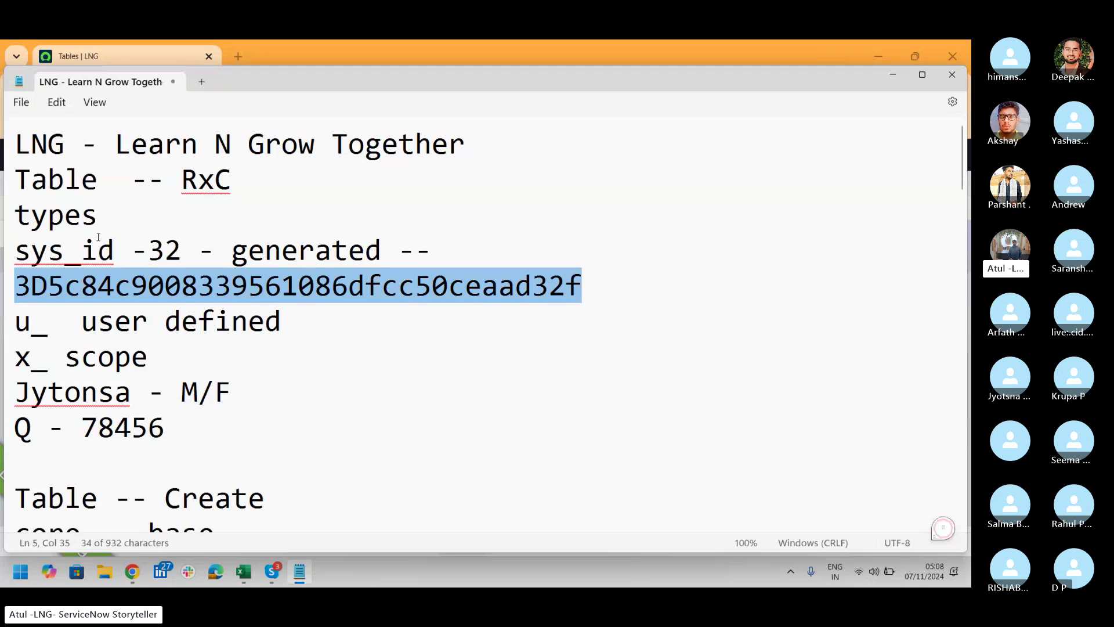
key(alt+Tab)
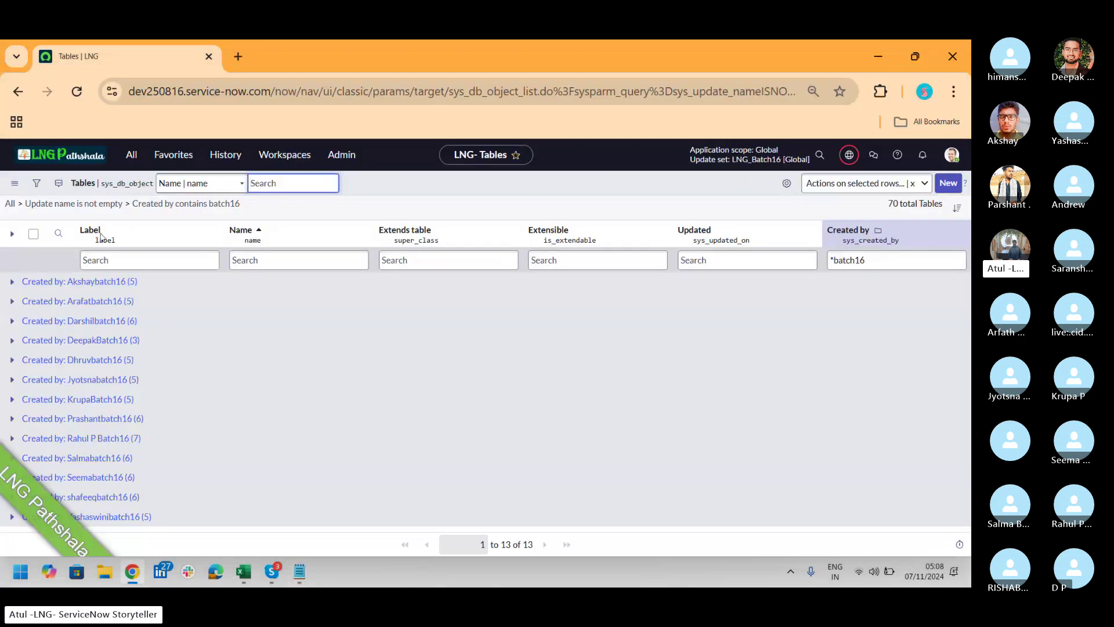
Reopen the Tables list under System Definition and filter it by names starting with x_.
click(132, 156)
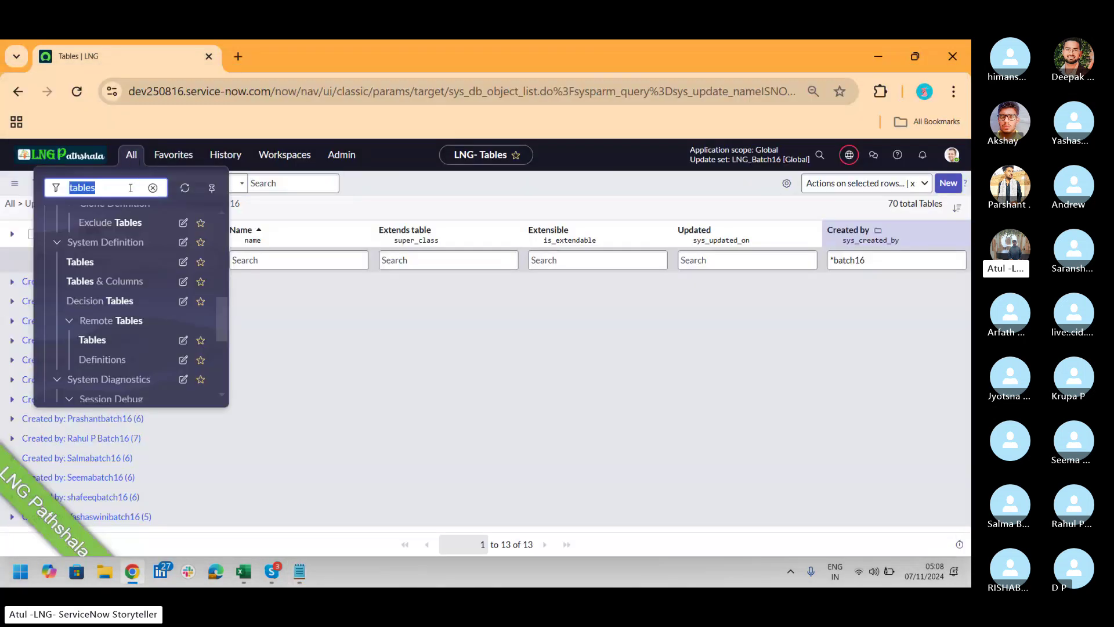
click(96, 262)
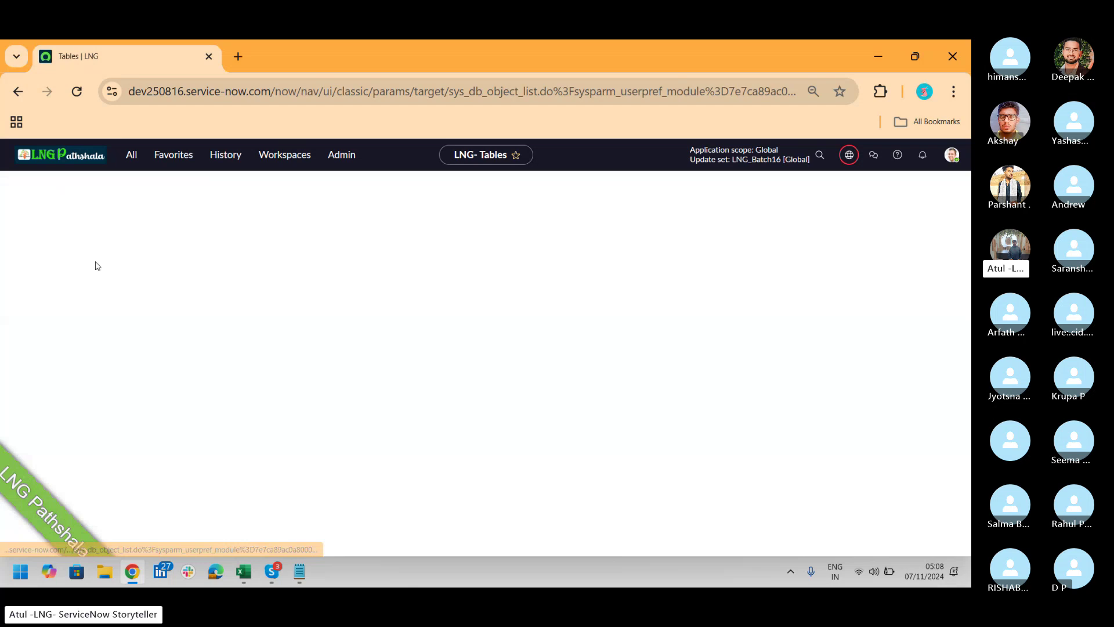
click(309, 253)
text(u_)
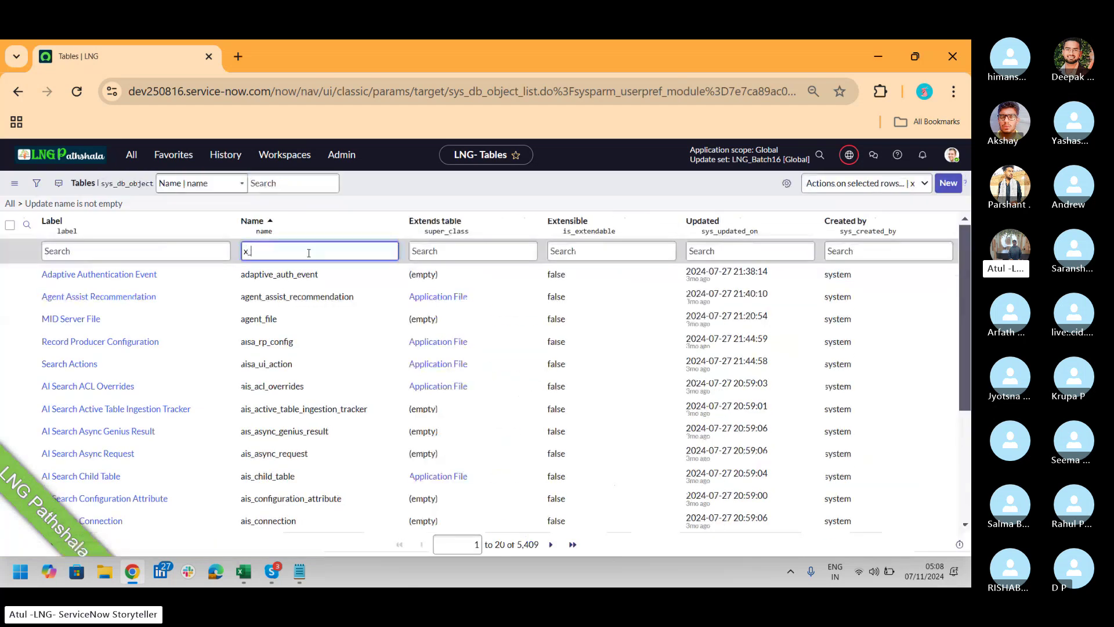
key(Return)
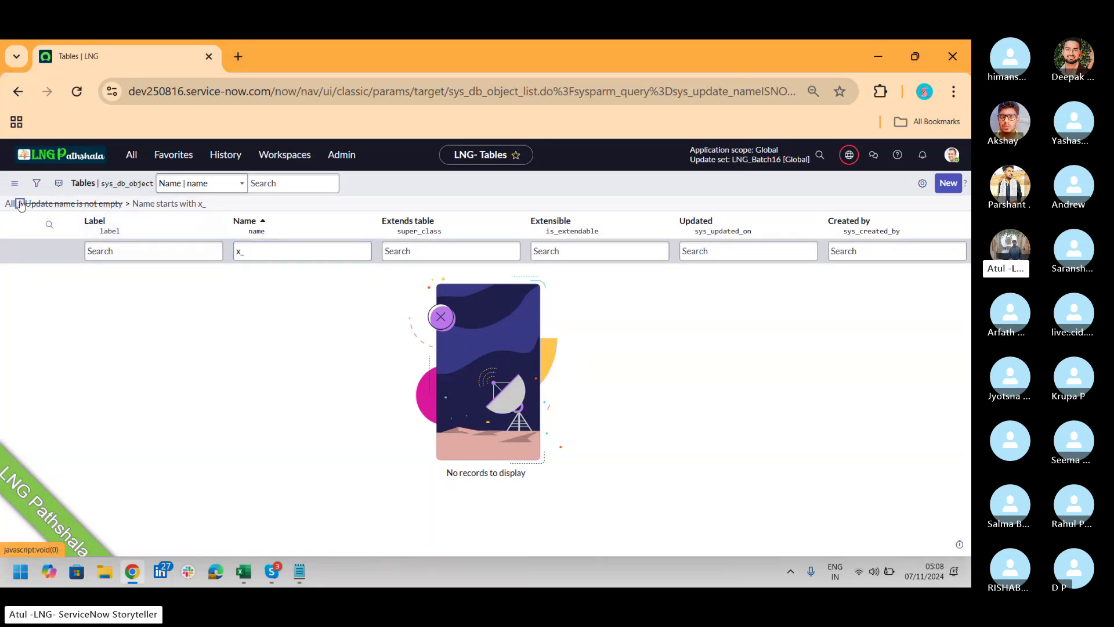
Remove the "Update name is not empty" condition and filter the tables by Name using *u_.
click(20, 204)
click(282, 255)
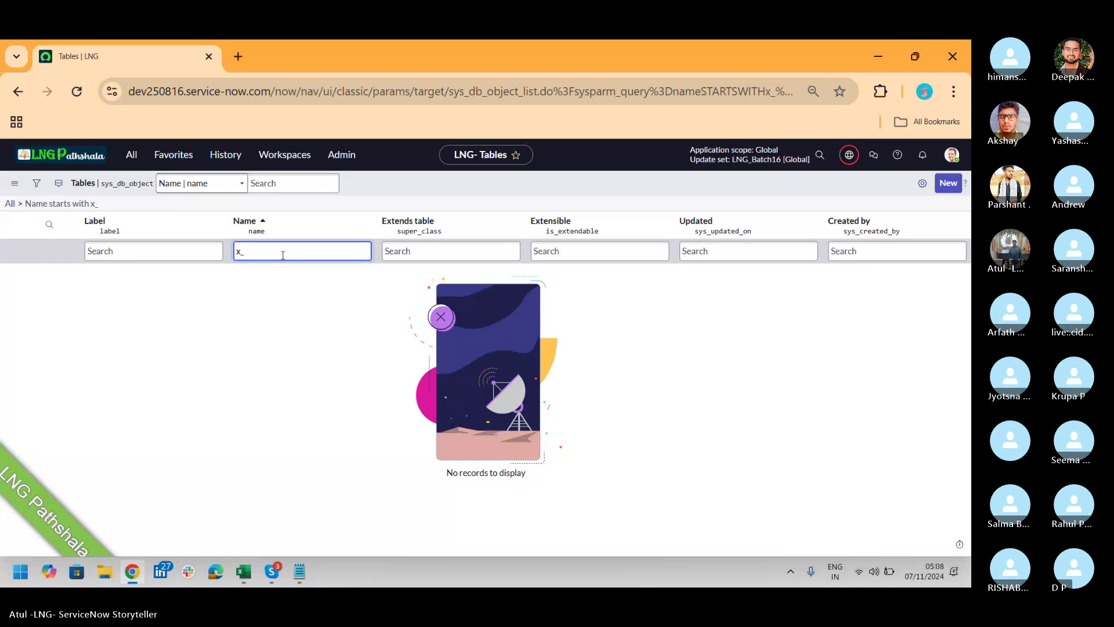
key(Return)
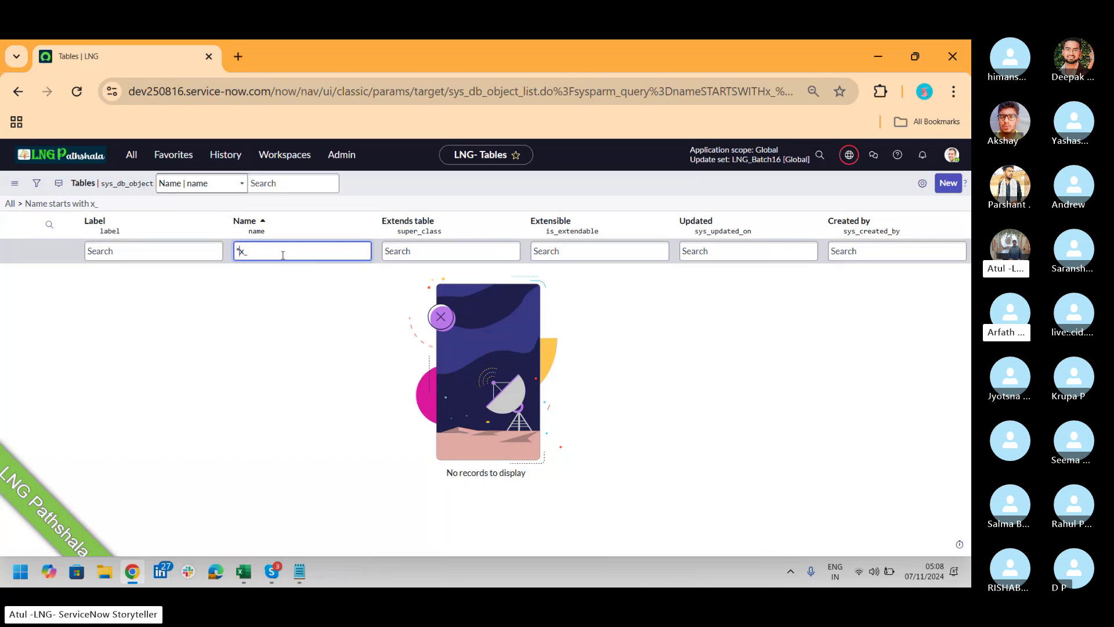
key(Home)
text(*)
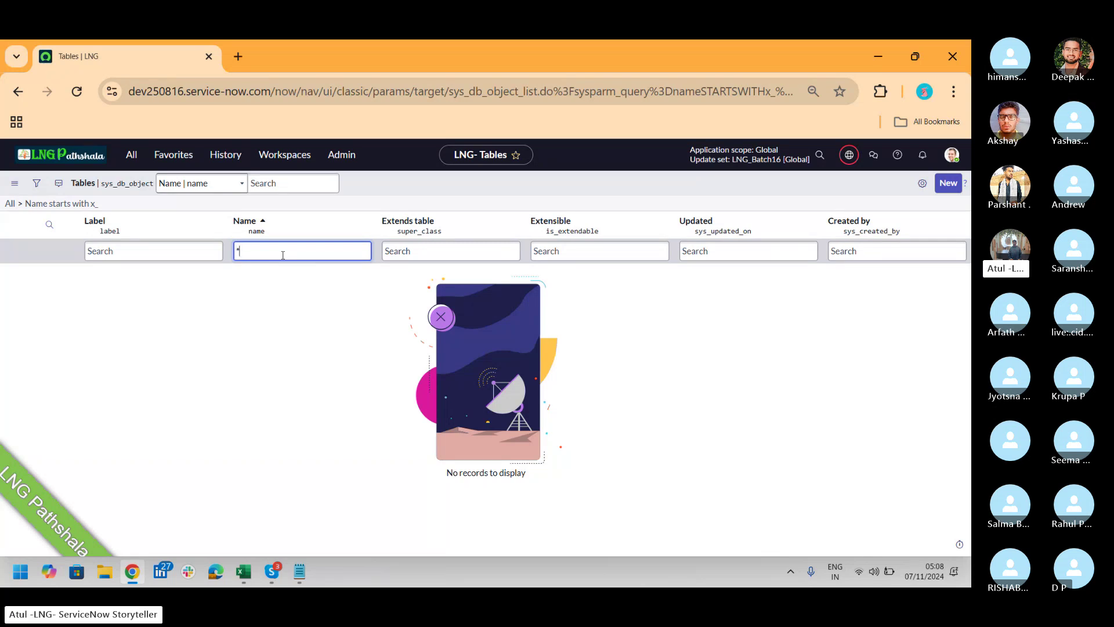
text(u_)
key(Return)
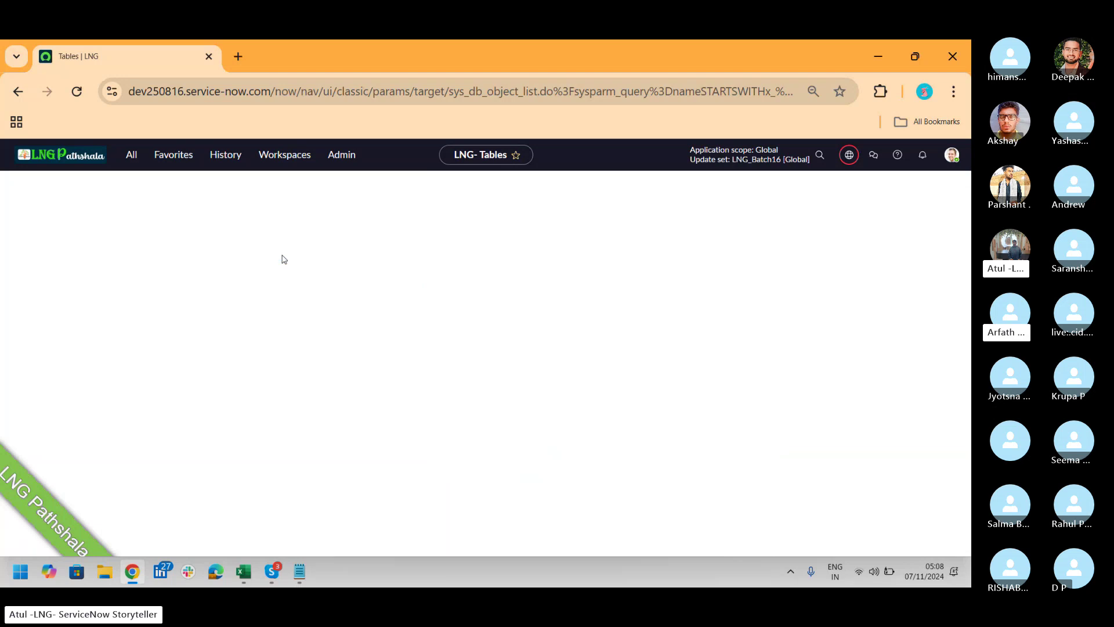
Change the Name filter to u_ so that it matches only table names starting with that prefix.
click(283, 255)
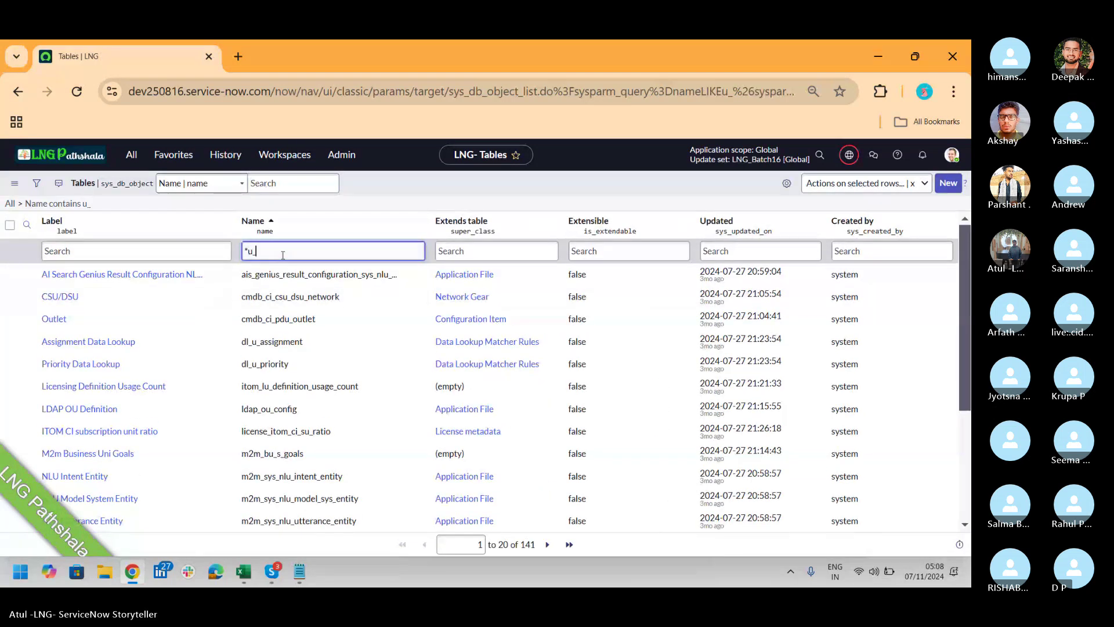
key(BackSpace)
key(BackSpace)
key(BackSpace)
text(u_)
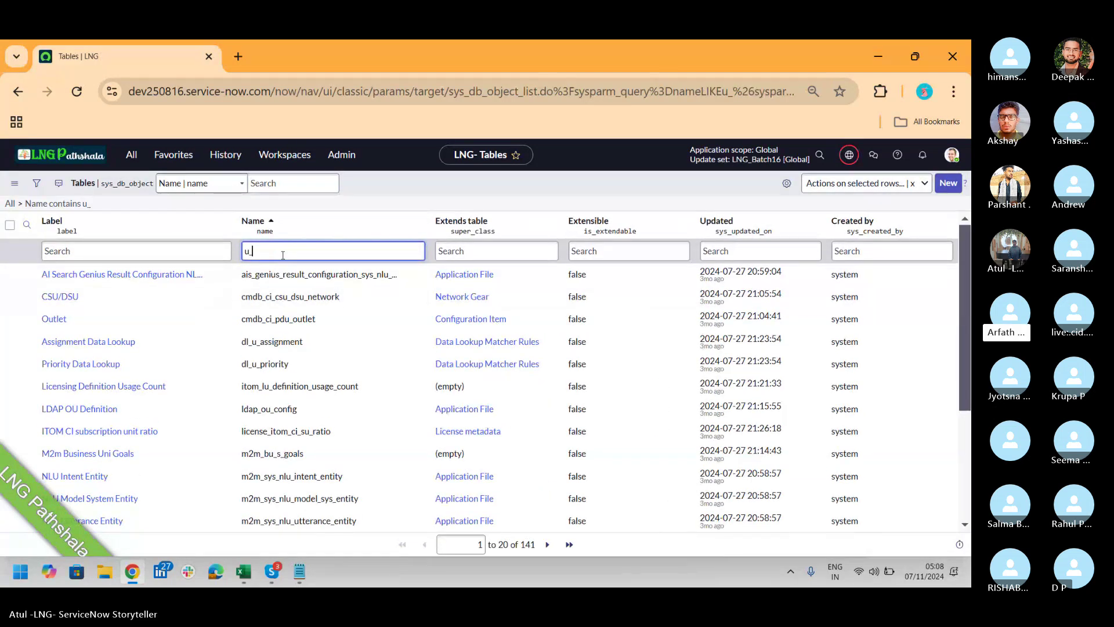
key(Return)
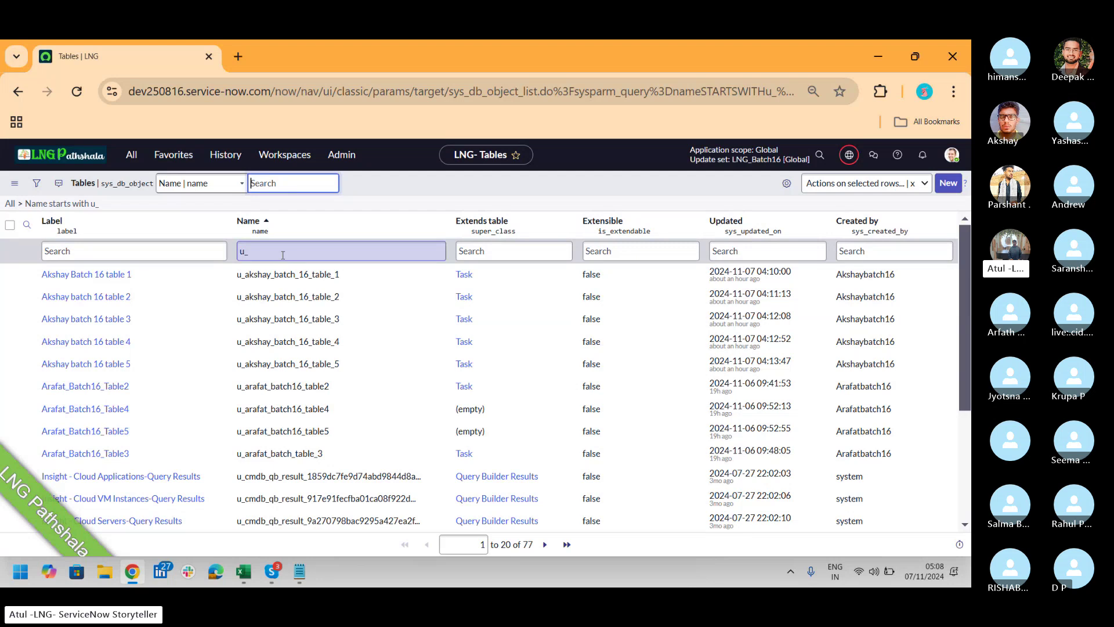
Switch to the Excel training workbook and go to the end of the agenda list on the Admin_Agenda sheet.
click(243, 571)
click(89, 533)
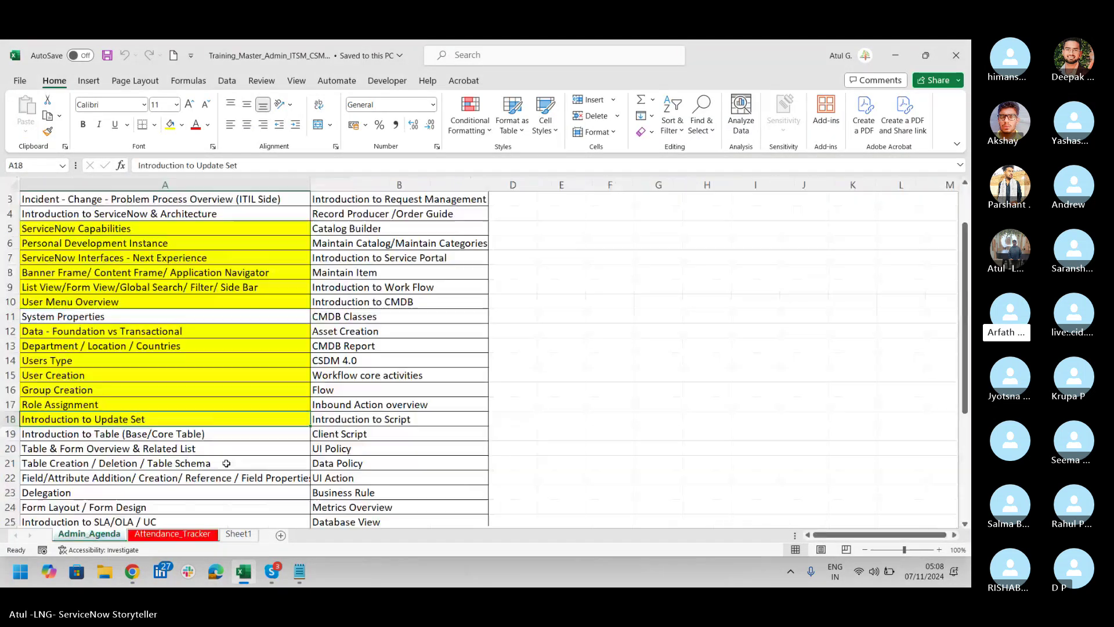
click(416, 387)
key(Down)
key(Down)
key(Down)
key(Down)
key(Down)
key(Down)
key(Down)
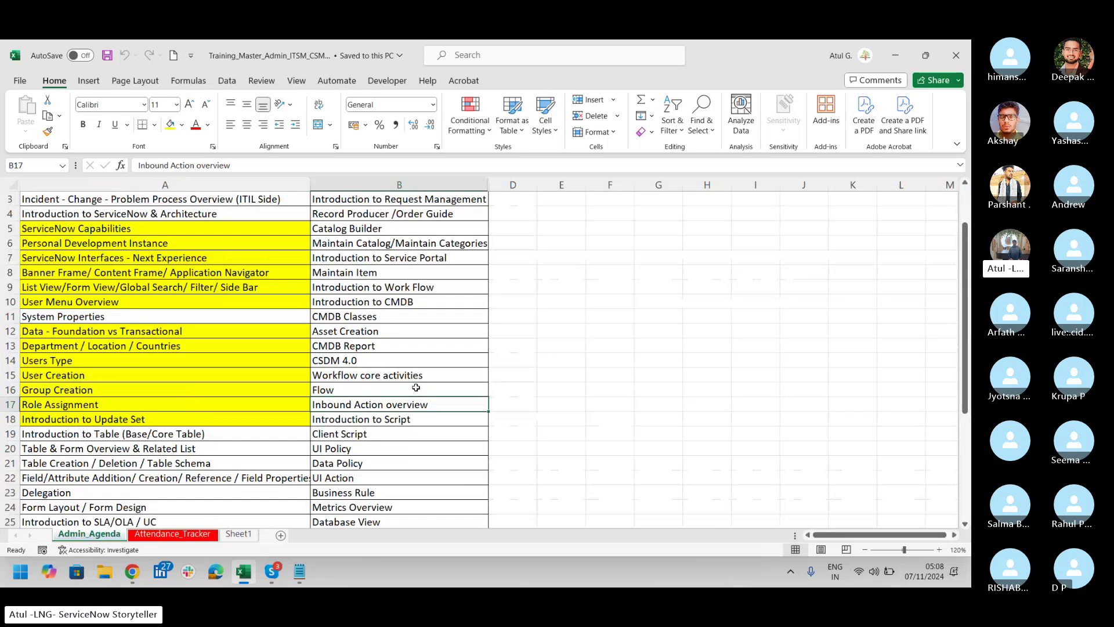
scroll(416, 387, down, 6)
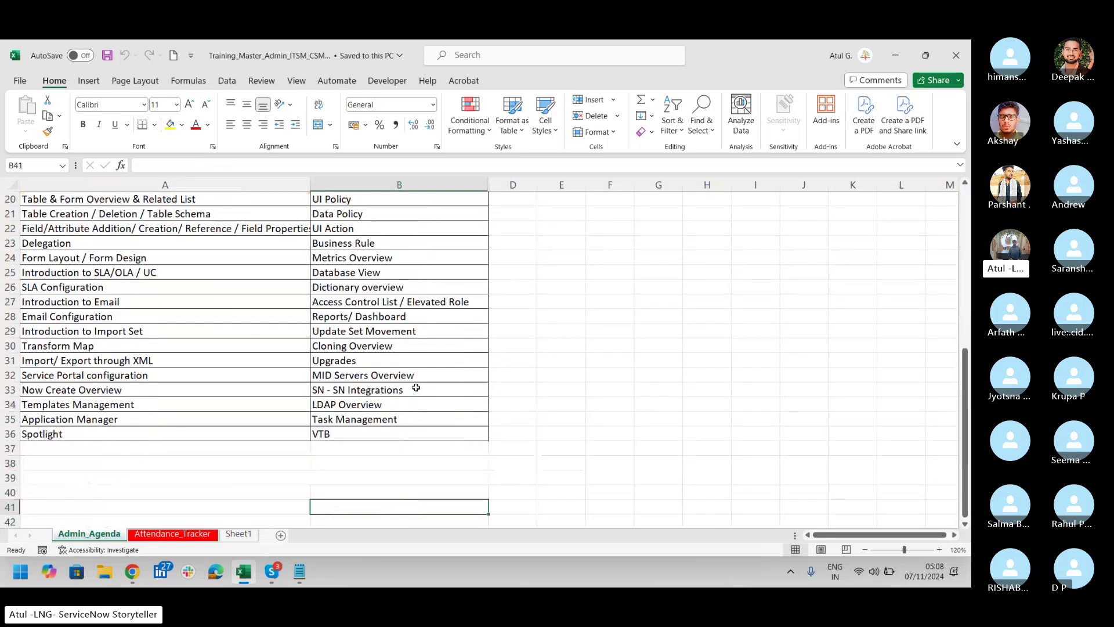
Add AES in cell A37 below Spotlight and save the workbook.
click(67, 448)
text(A)
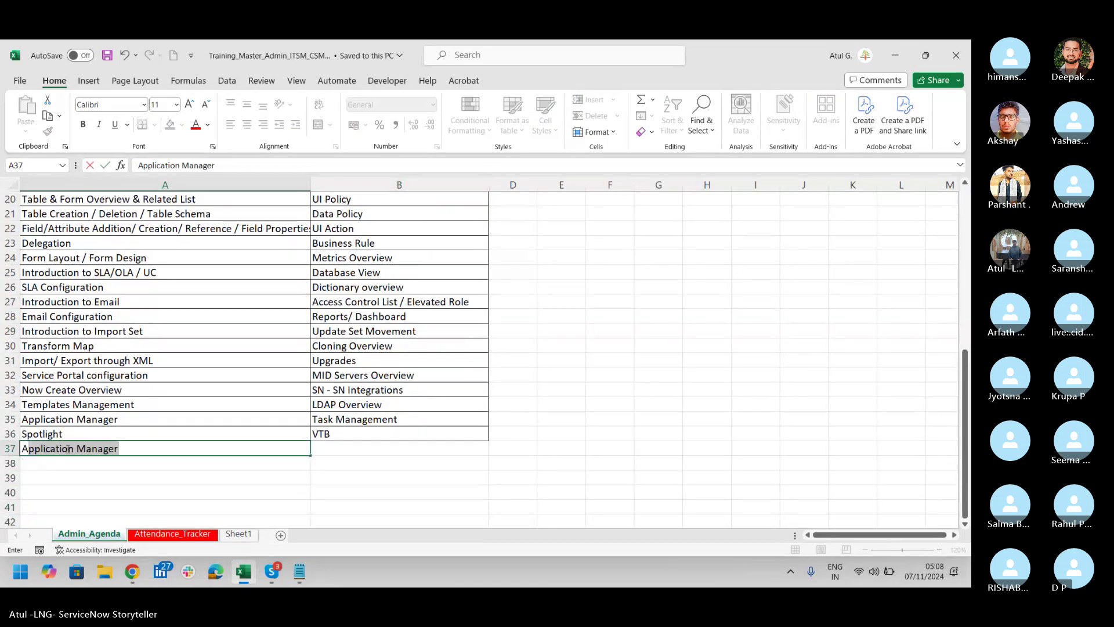
text(ES)
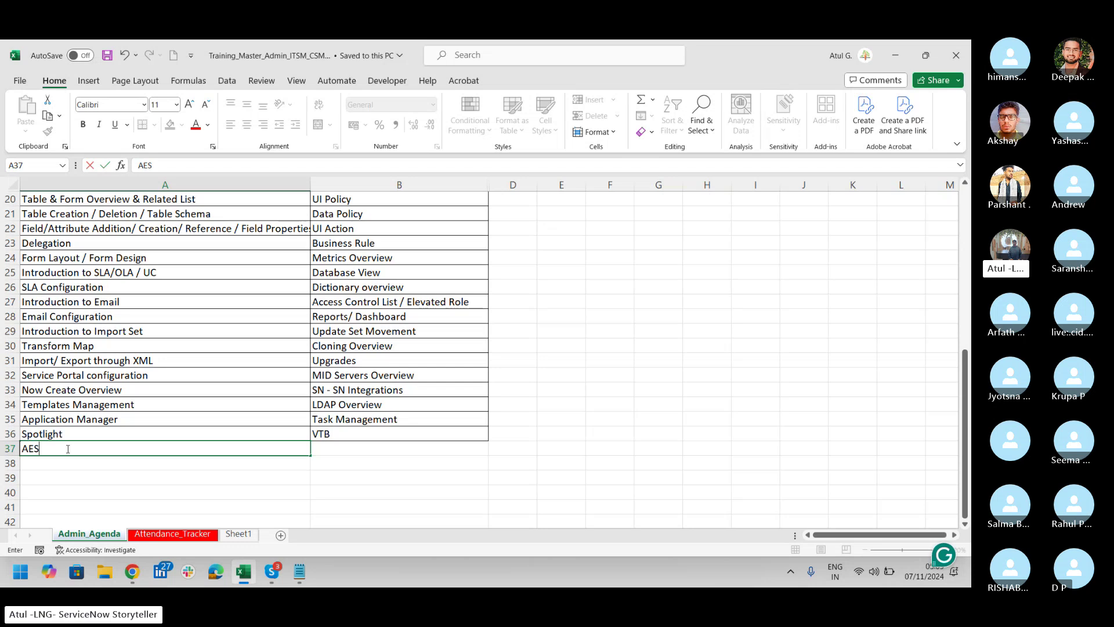
click(109, 474)
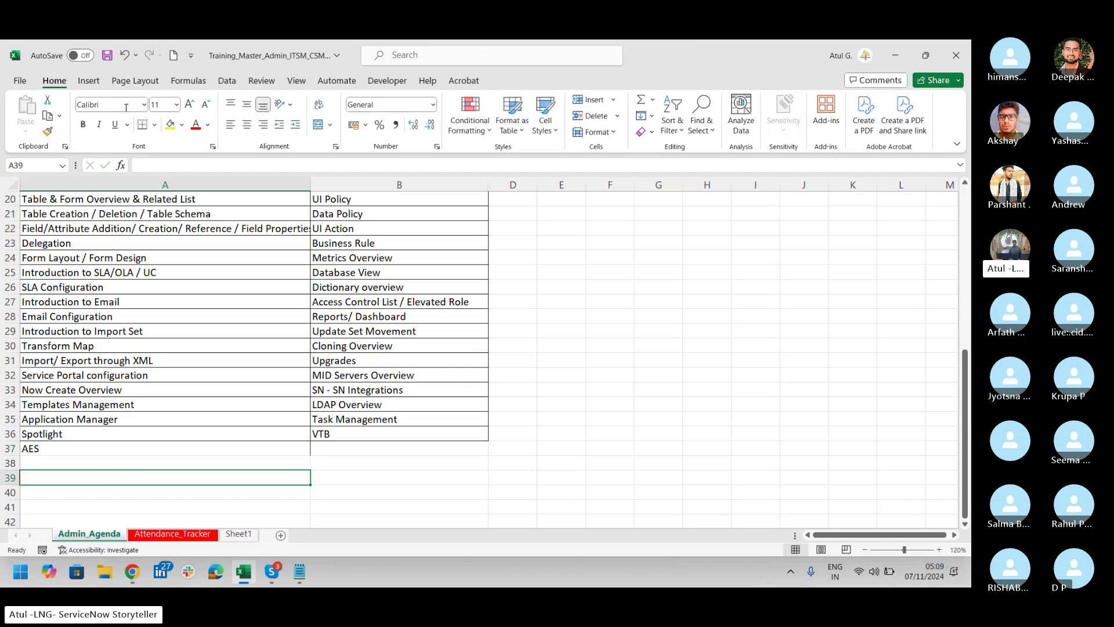
click(106, 56)
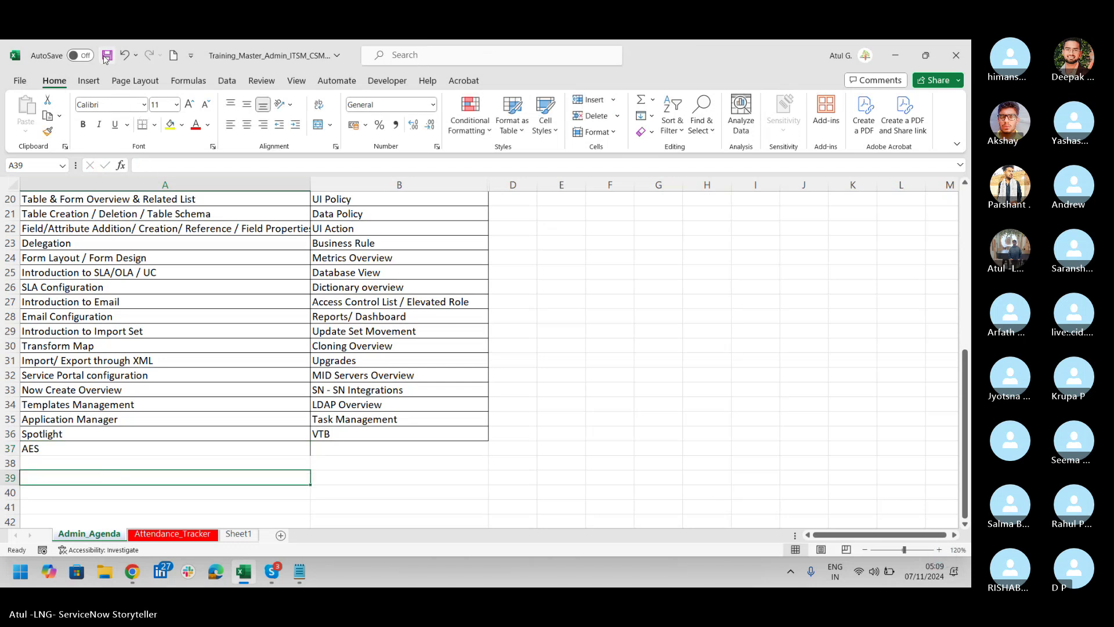
Open the Attendance_Tracker sheet and, back in ServiceNow in Chrome, filter the tables list by names starting with u_ln.
click(165, 534)
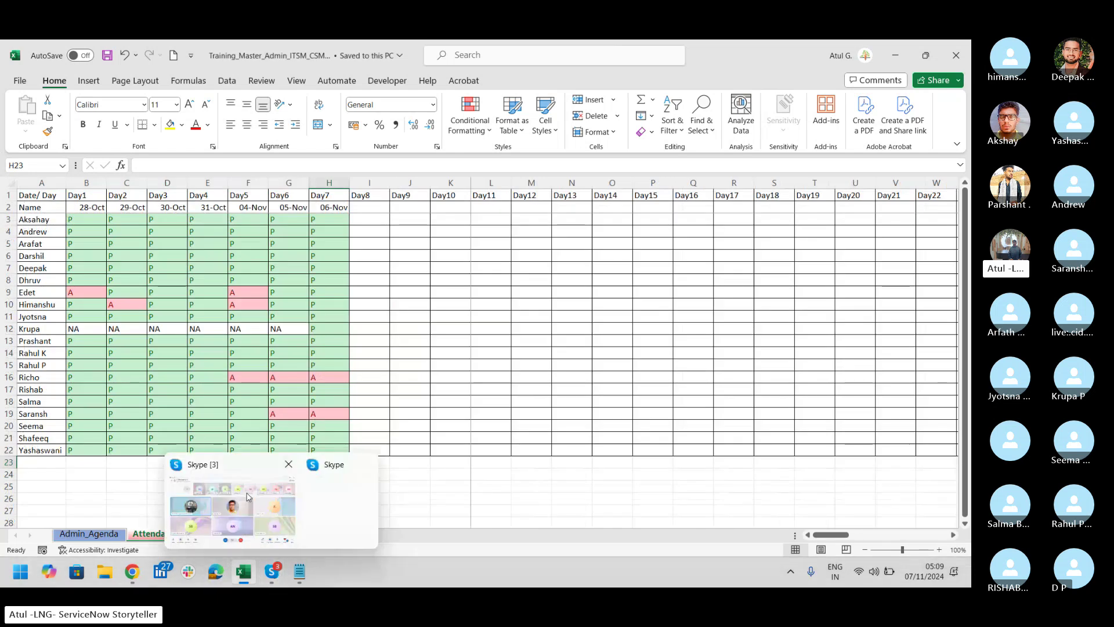
click(132, 571)
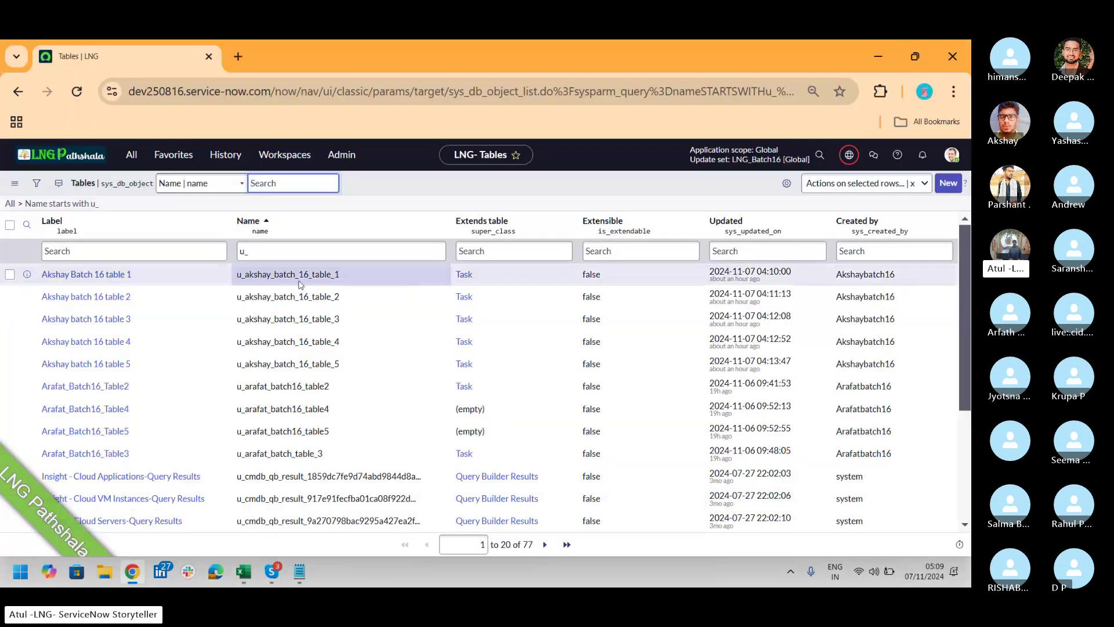
click(298, 250)
text(at)
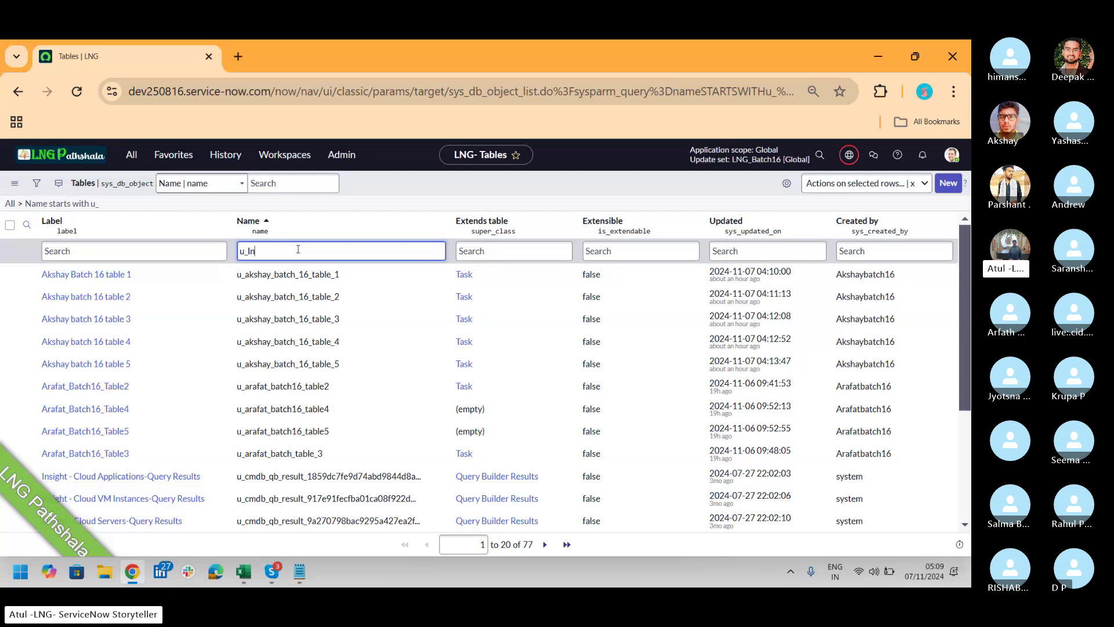
key(Return)
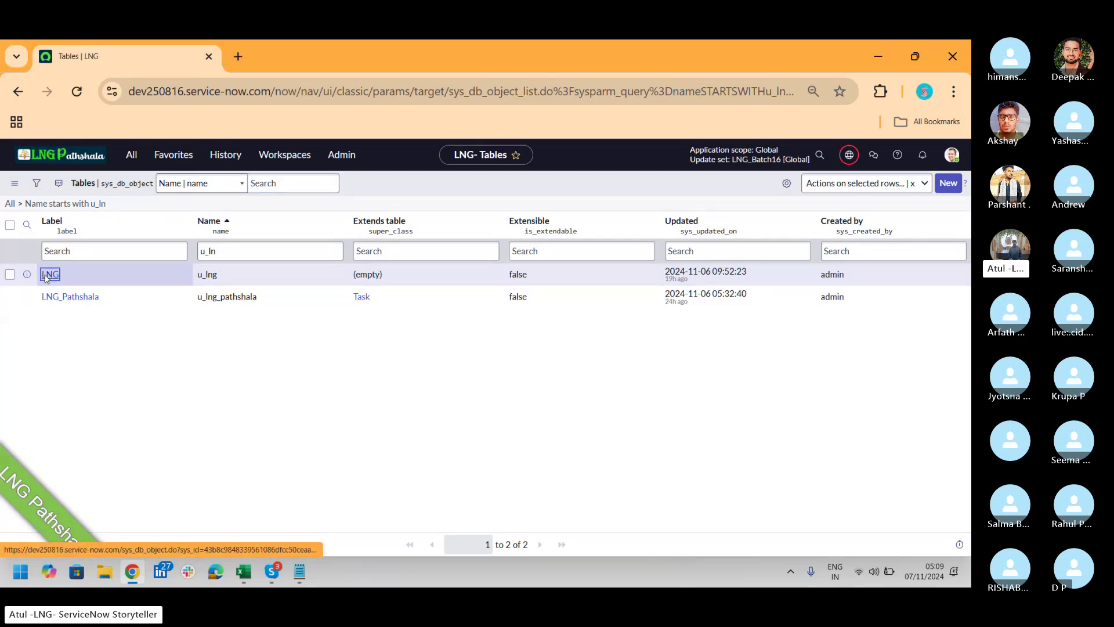
Open the LNG table's record and start a new dictionary entry from its Table Columns list.
click(46, 277)
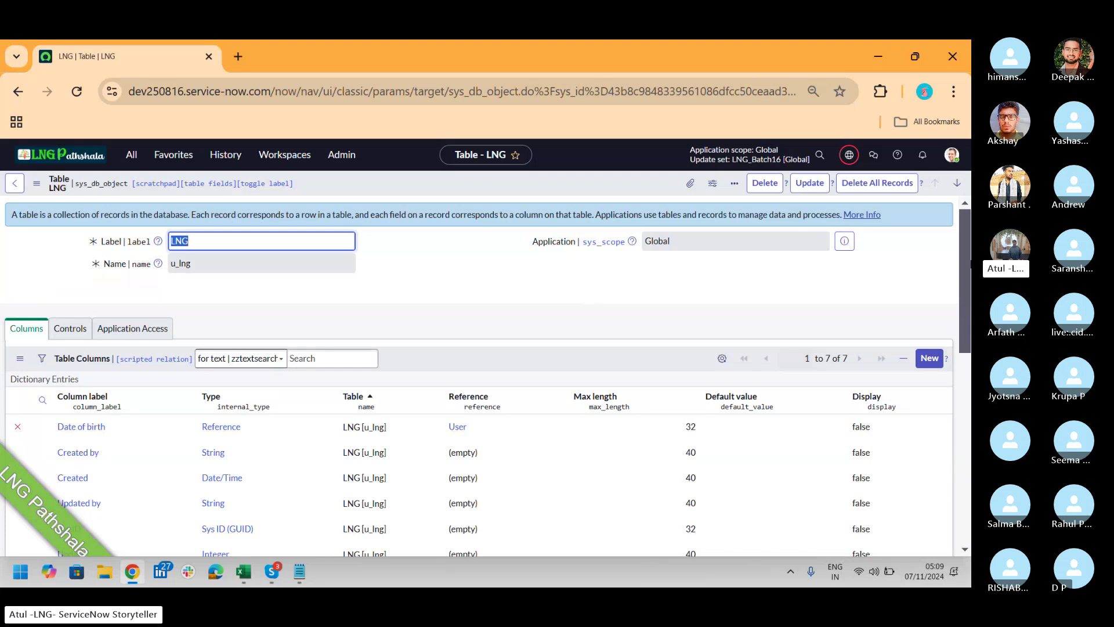
drag(966, 252, 963, 309)
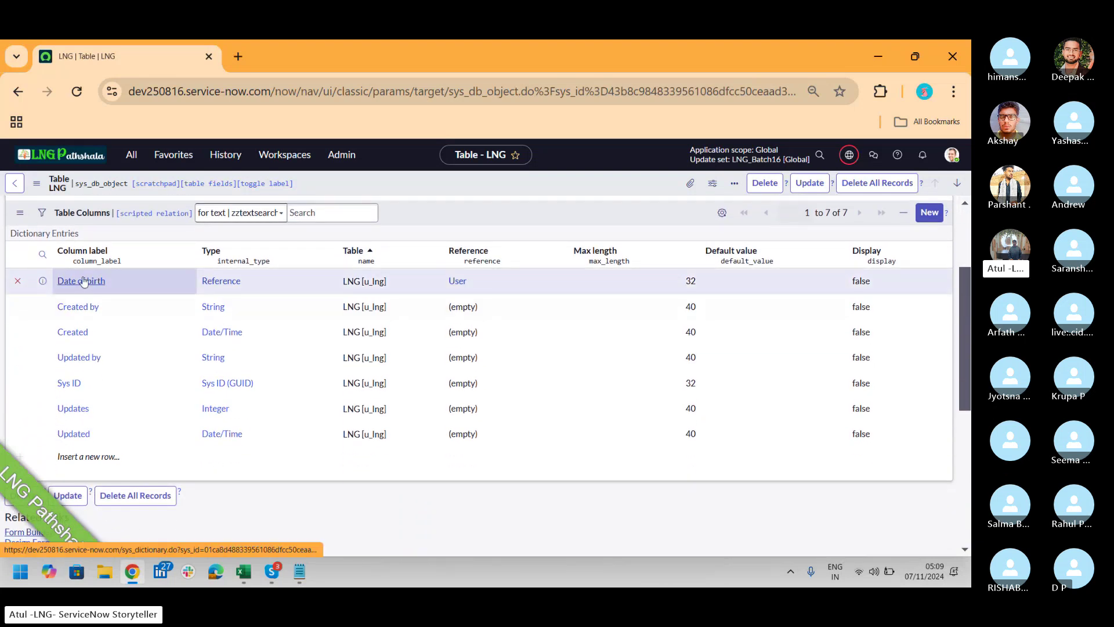
click(928, 214)
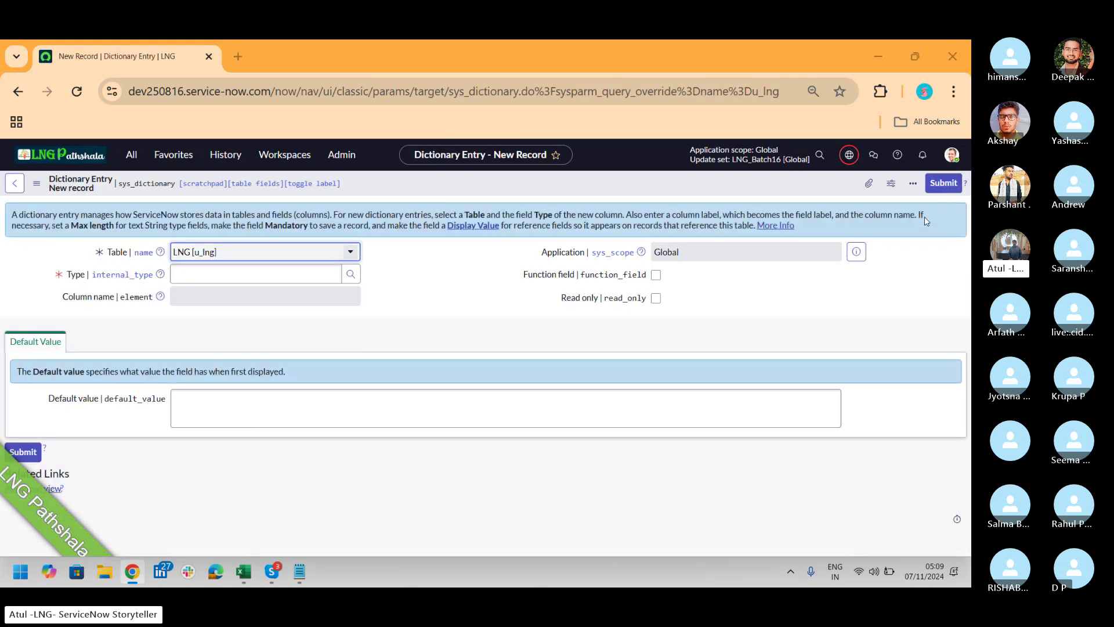
Check the CSA-Batch16 call in Skype, then return to the new dictionary entry in Chrome.
key(alt+Tab)
key(alt+Tab)
key(alt+Tab)
key(alt+Tab)
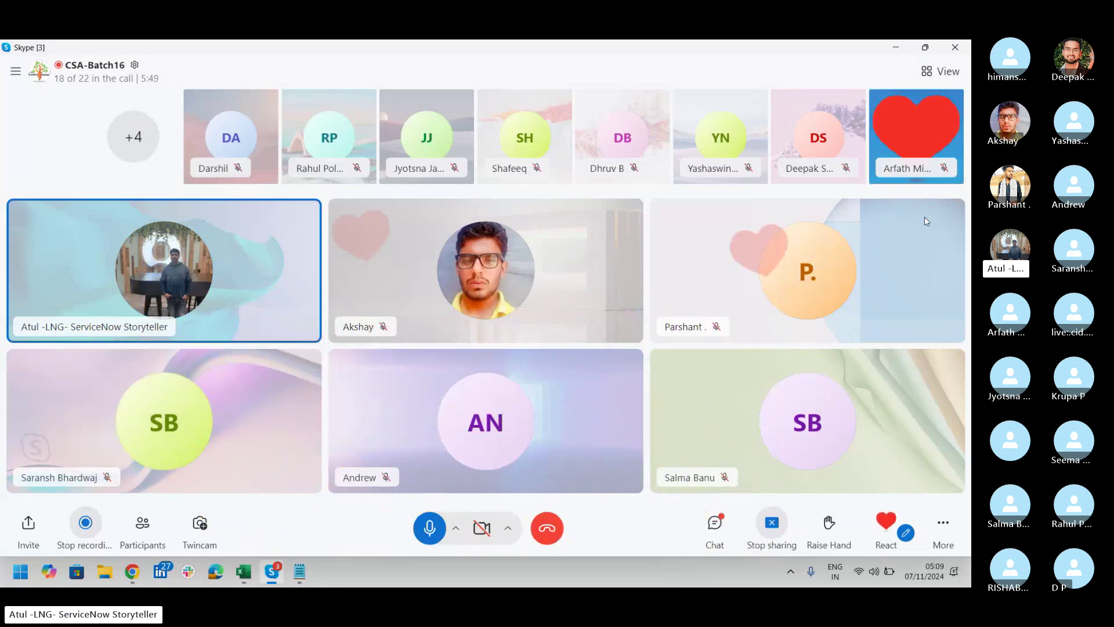
key(alt+Tab)
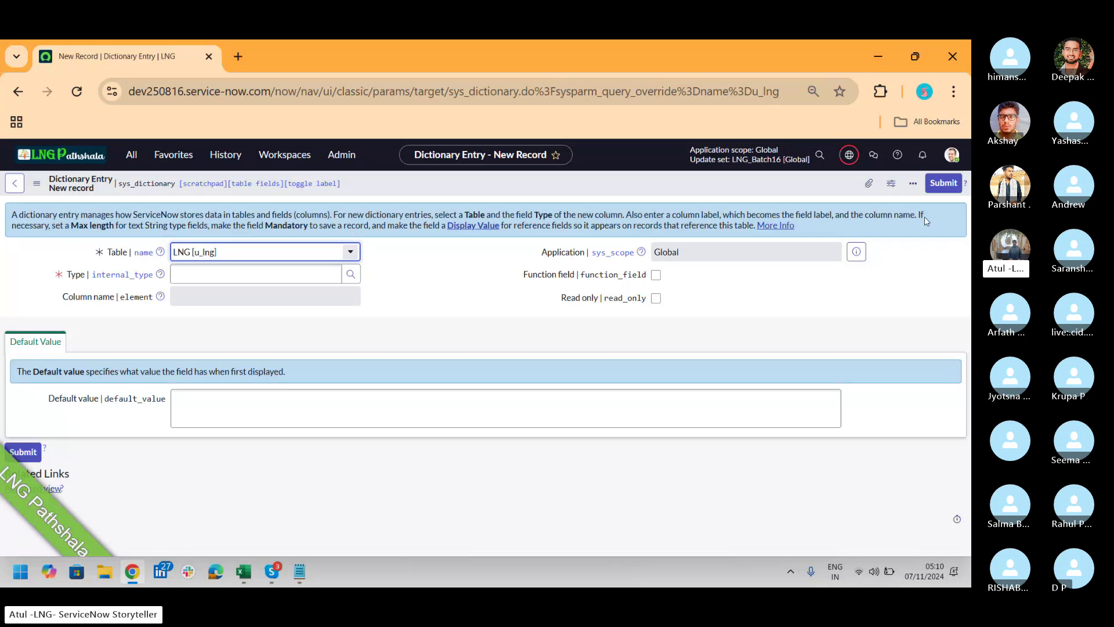
Set the new dictionary entry's type to String.
click(312, 277)
text(short)
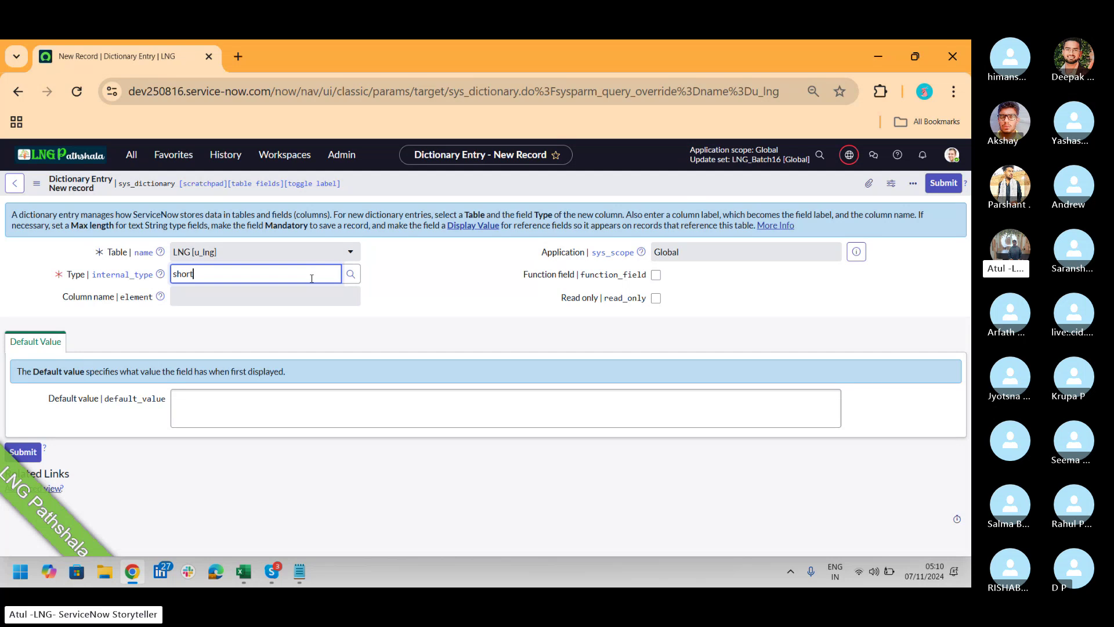
key(BackSpace)
key(BackSpace)
key(BackSpace)
key(BackSpace)
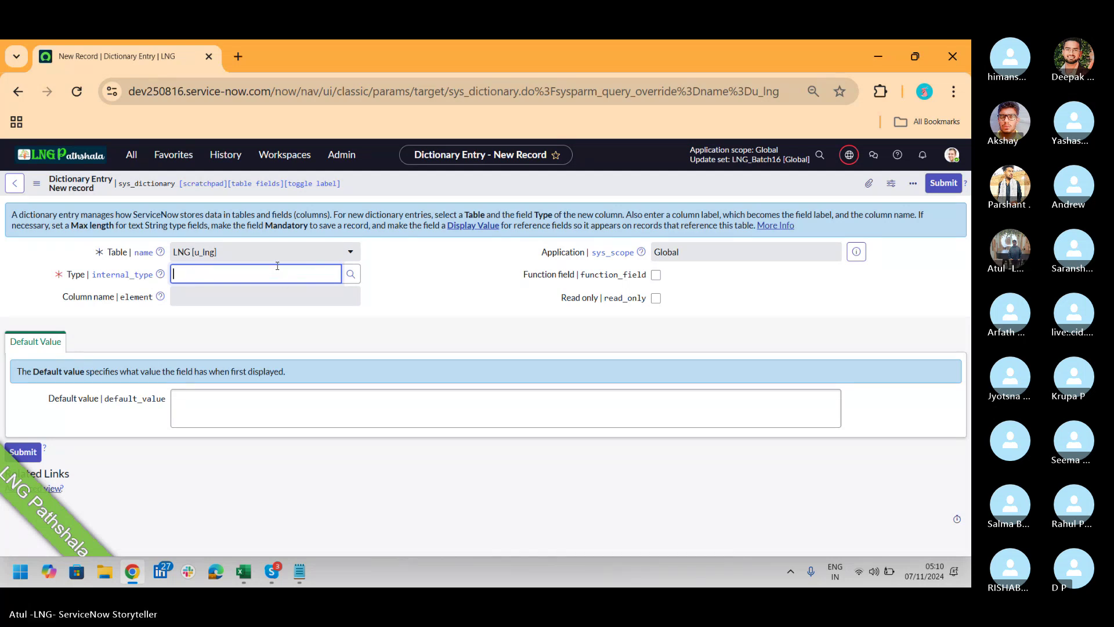
text(str)
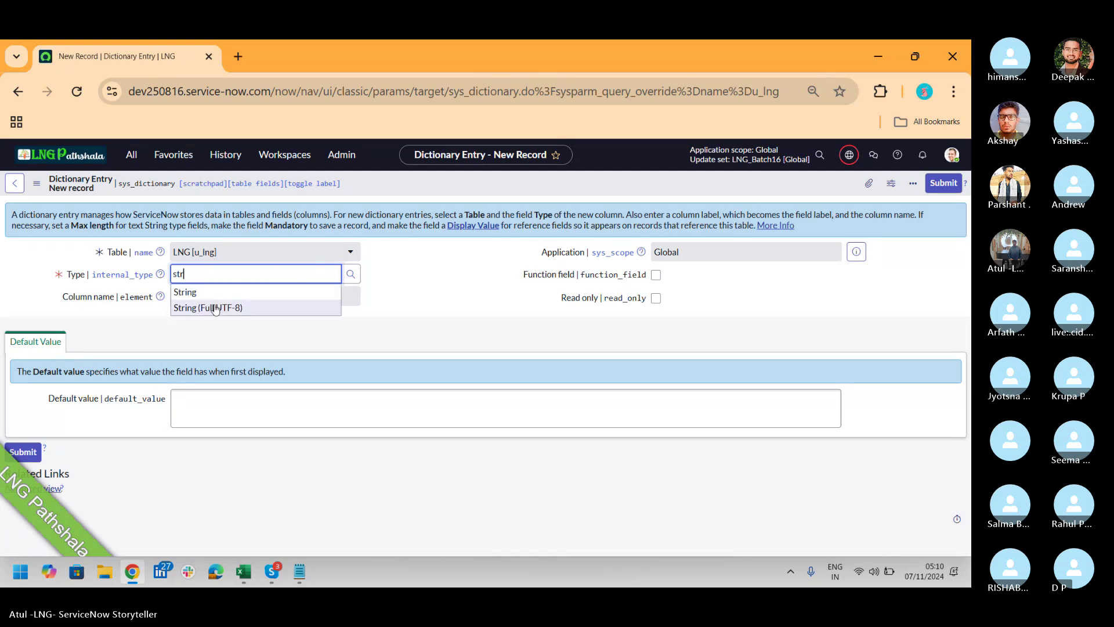
click(210, 296)
click(220, 298)
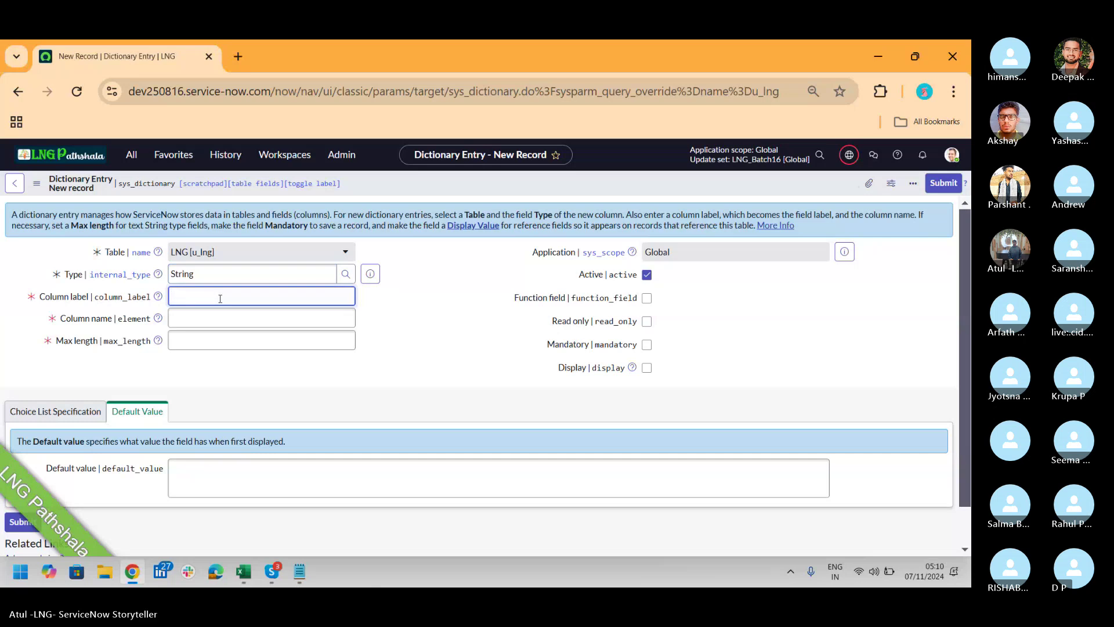
Enter Name as the column label of the new String column.
text(Nmae)
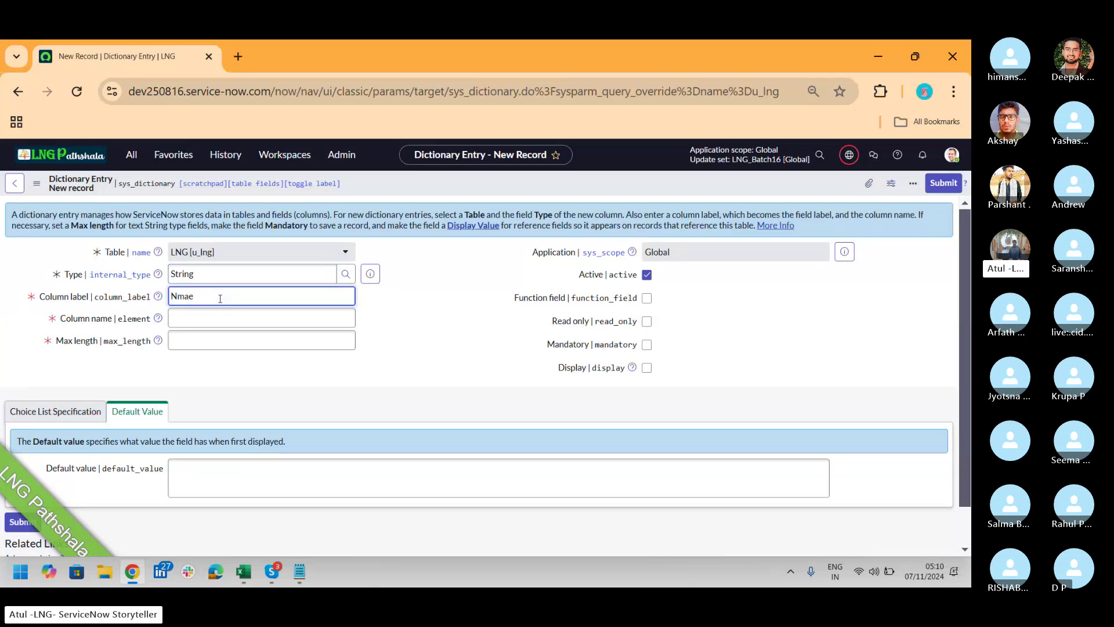
key(BackSpace)
key(BackSpace)
key(BackSpace)
text(ame)
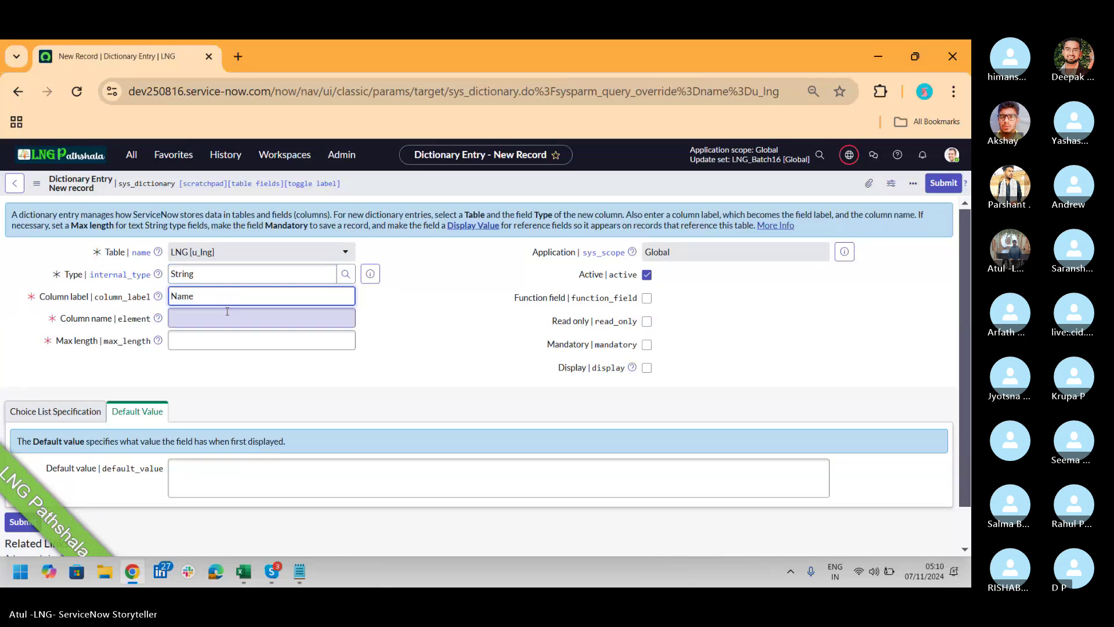
Set the column's max length to 20, view its choice list specification, and submit the entry.
click(246, 338)
text(2)
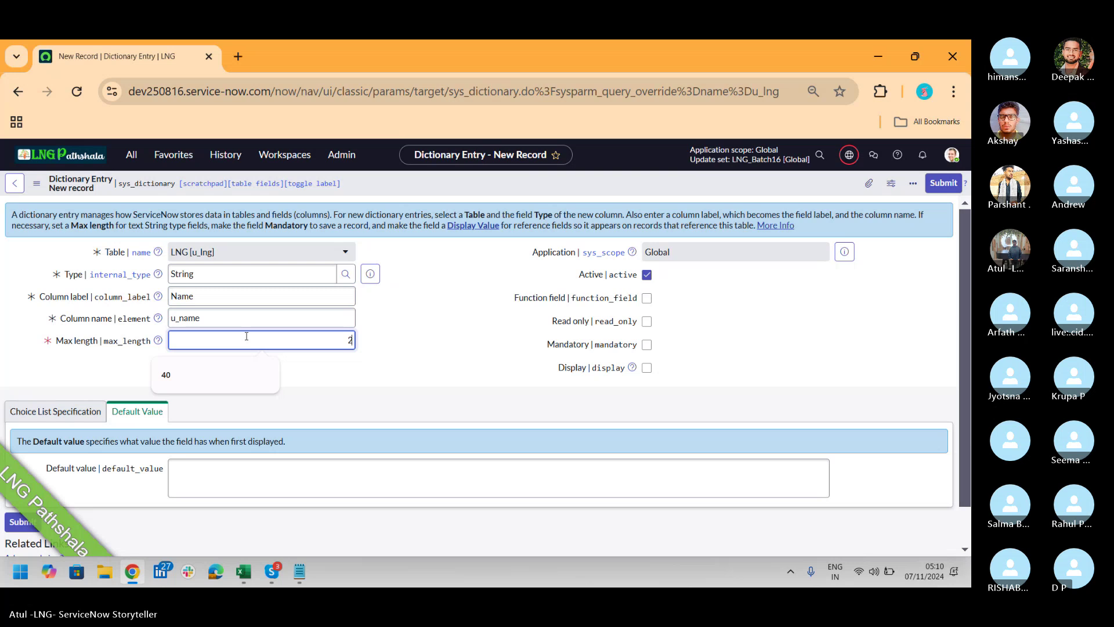
text(0)
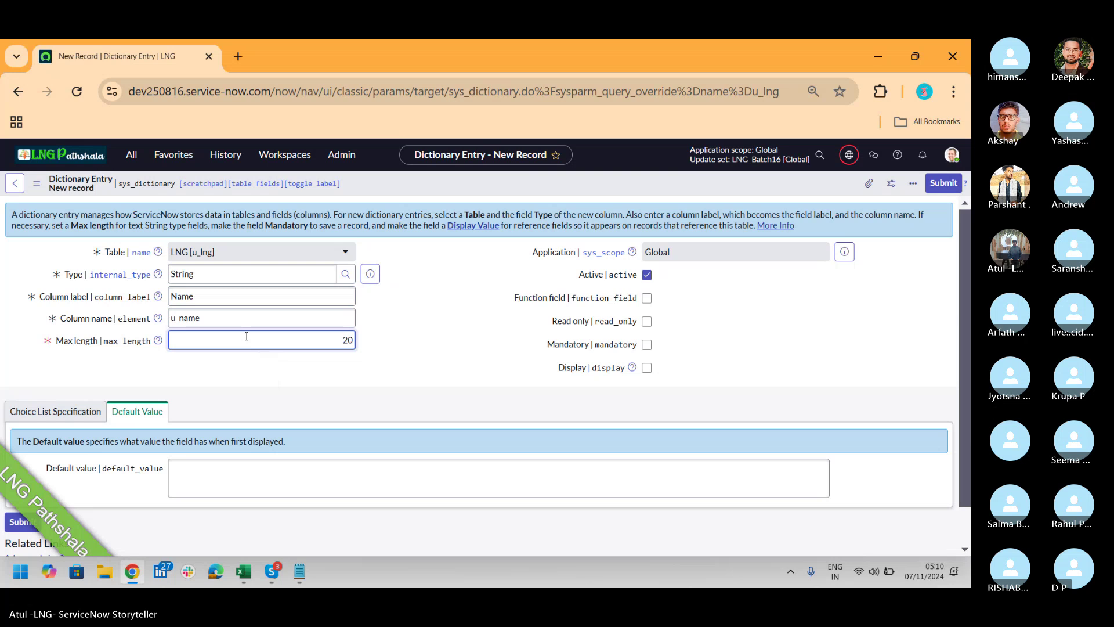
click(52, 413)
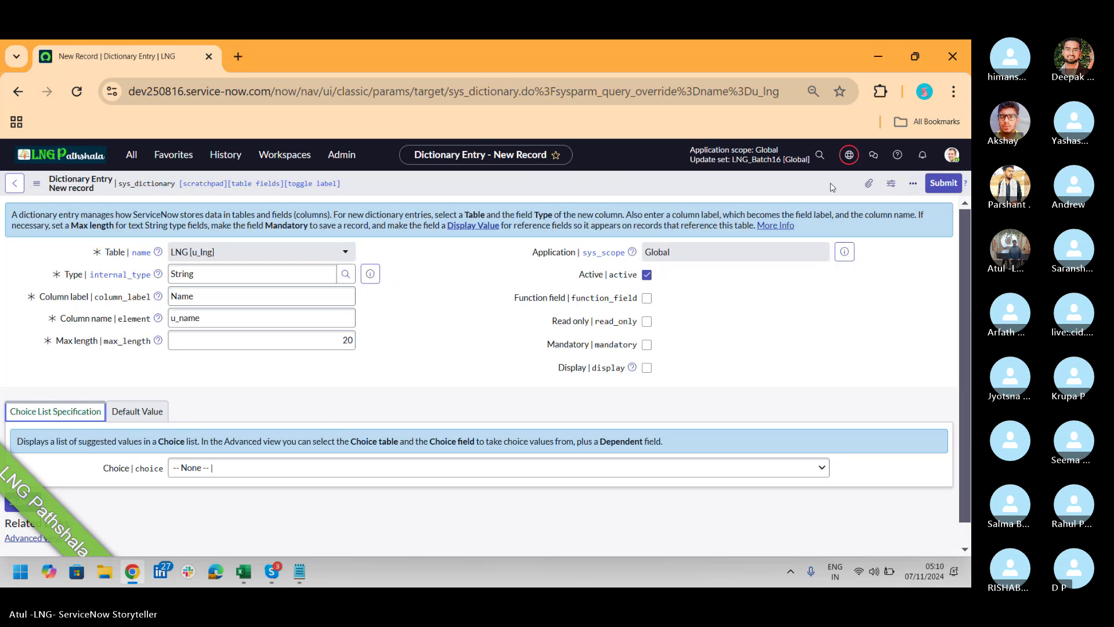
click(958, 184)
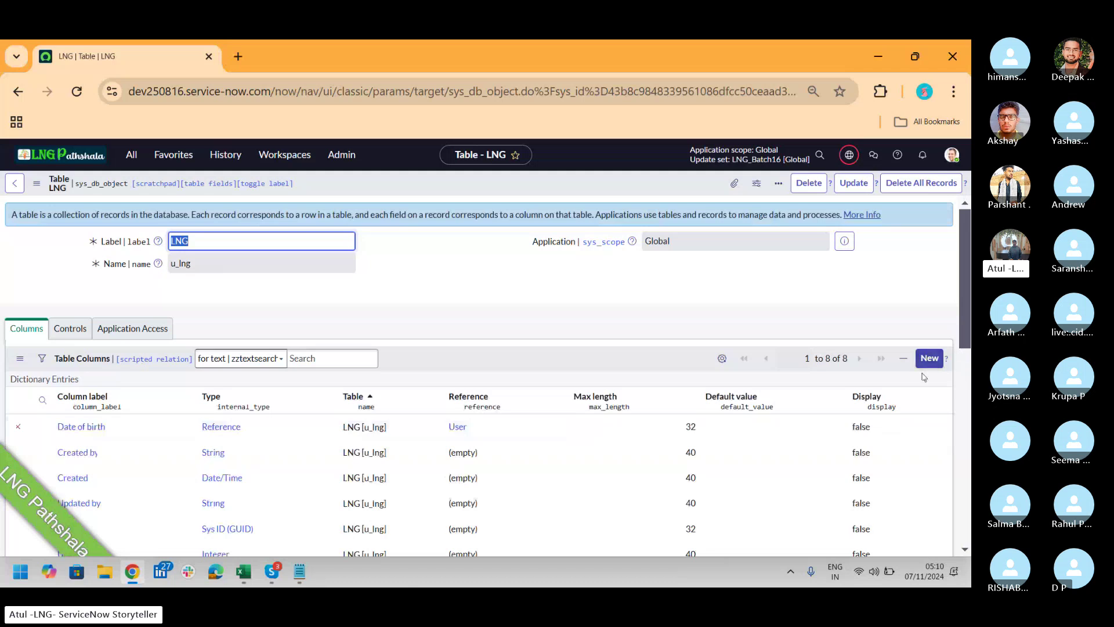
Insert a new row labelled Address at the end of the LNG table's column list.
drag(966, 285, 962, 385)
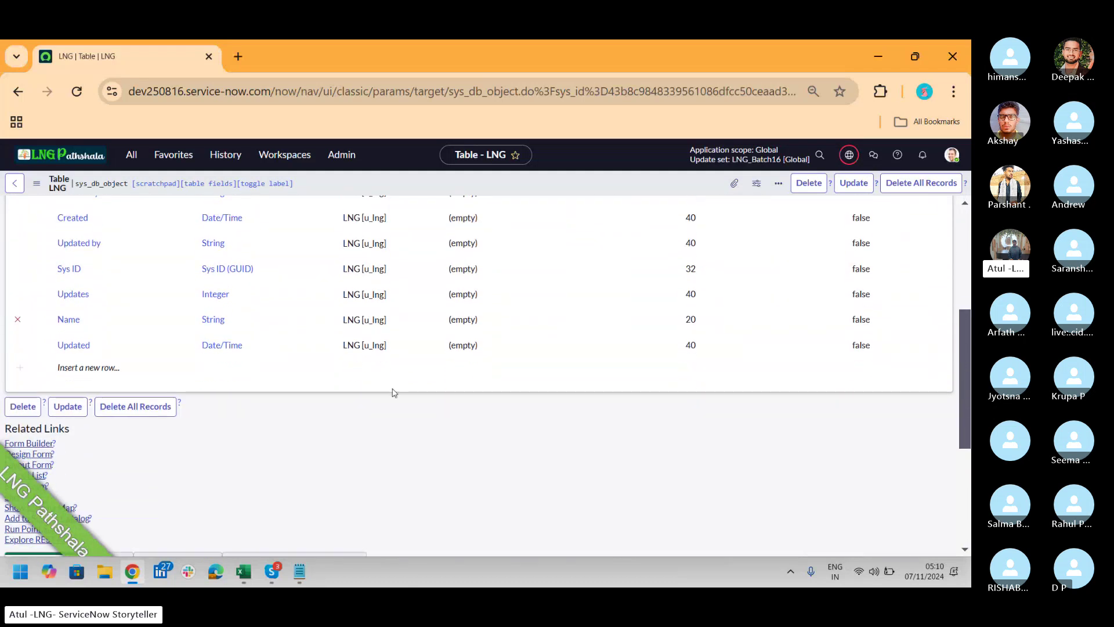
double_click(111, 367)
text(Address)
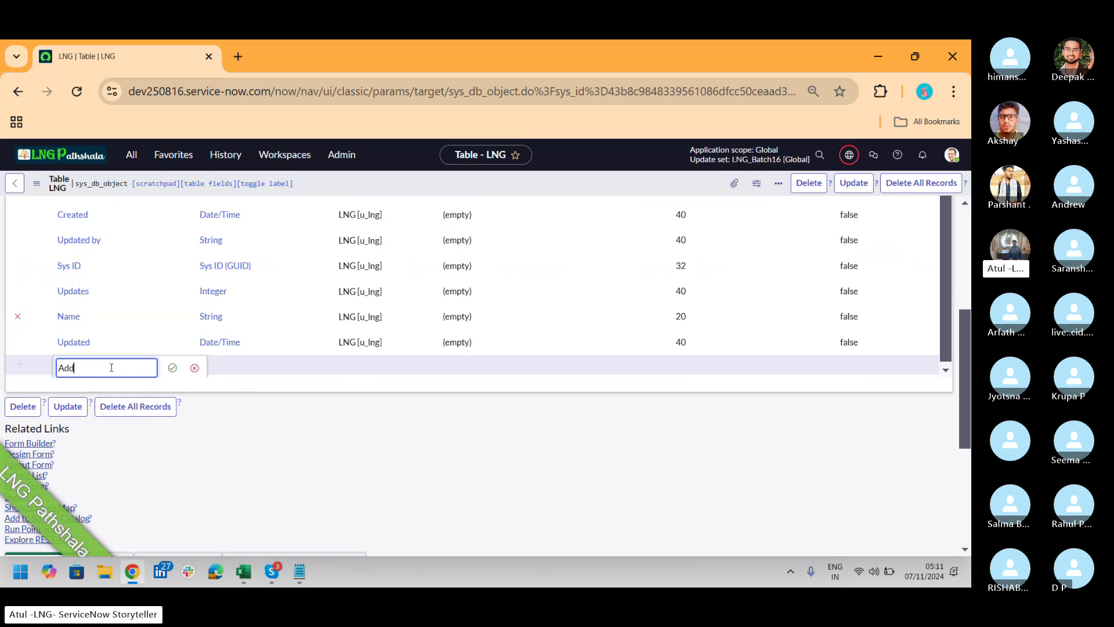
click(171, 368)
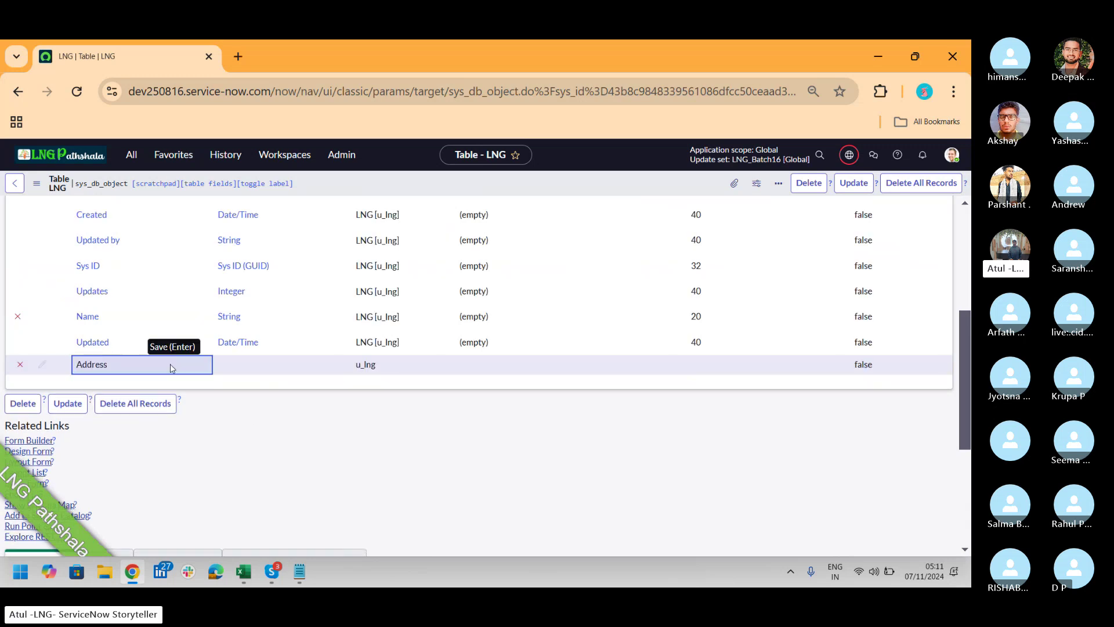
Set the new Address row's type to Currency.
double_click(249, 365)
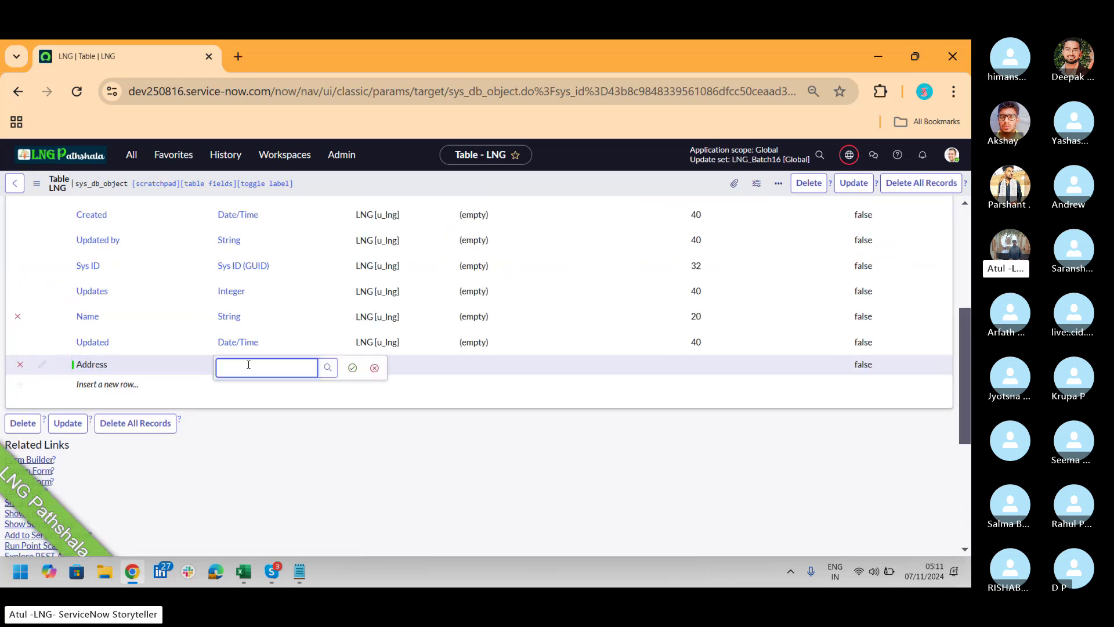
text(**)
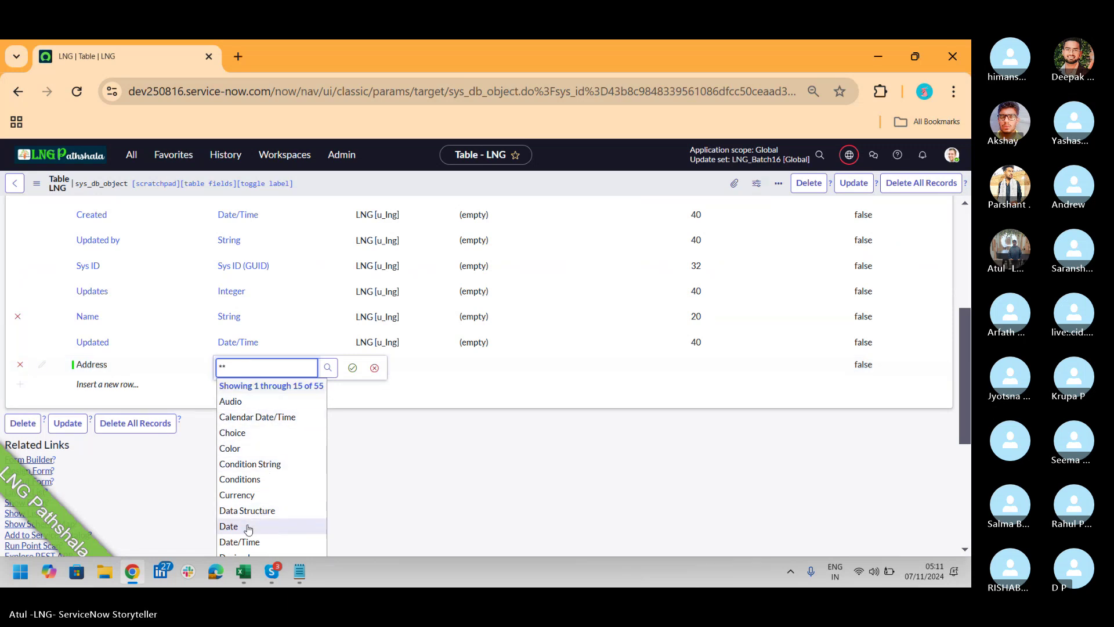
click(256, 495)
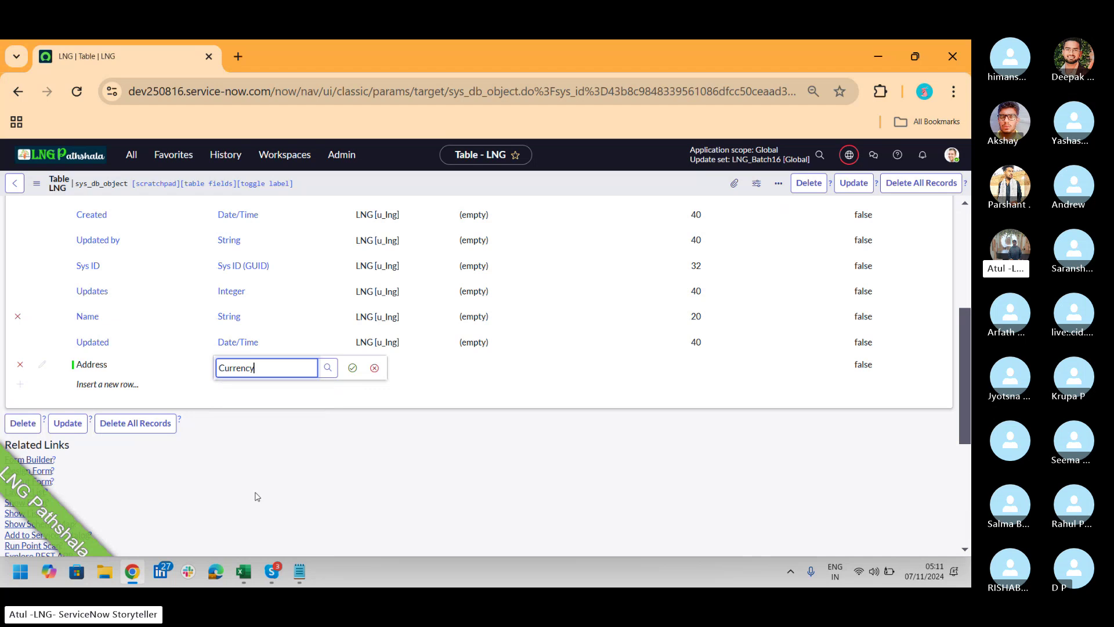
click(352, 367)
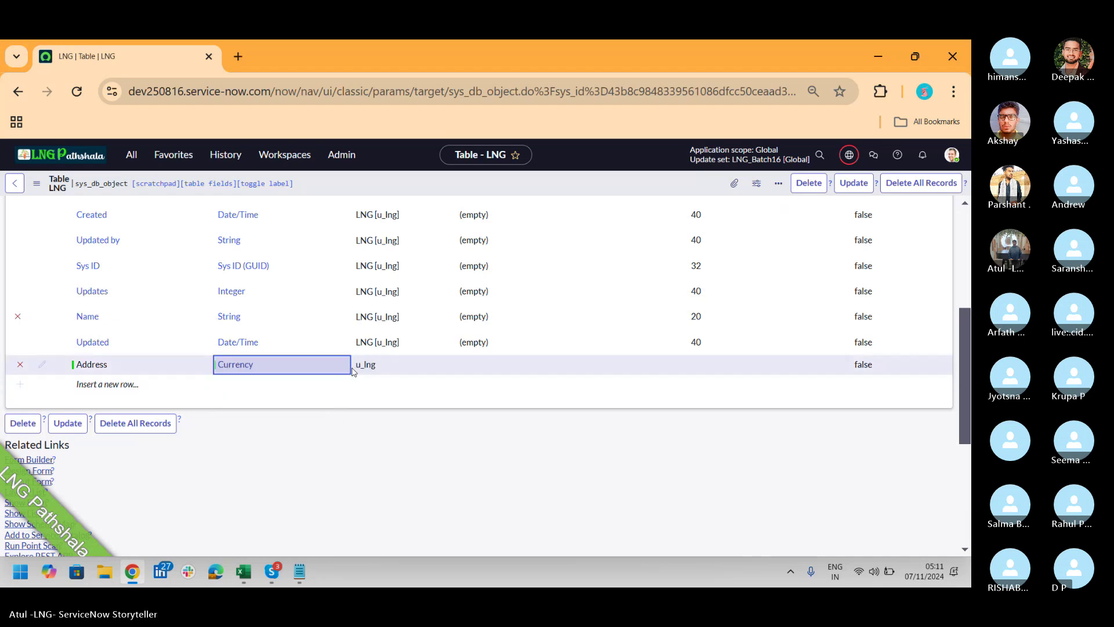
double_click(463, 370)
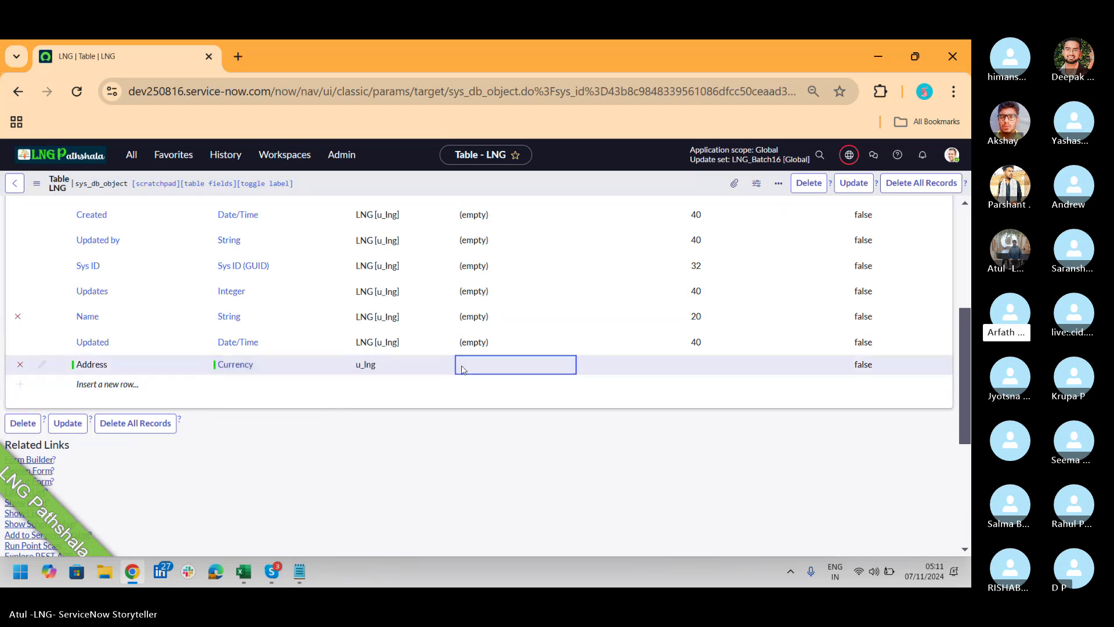
Try to change the new row's column label from Address to currency.
click(150, 369)
click(150, 369)
text(c)
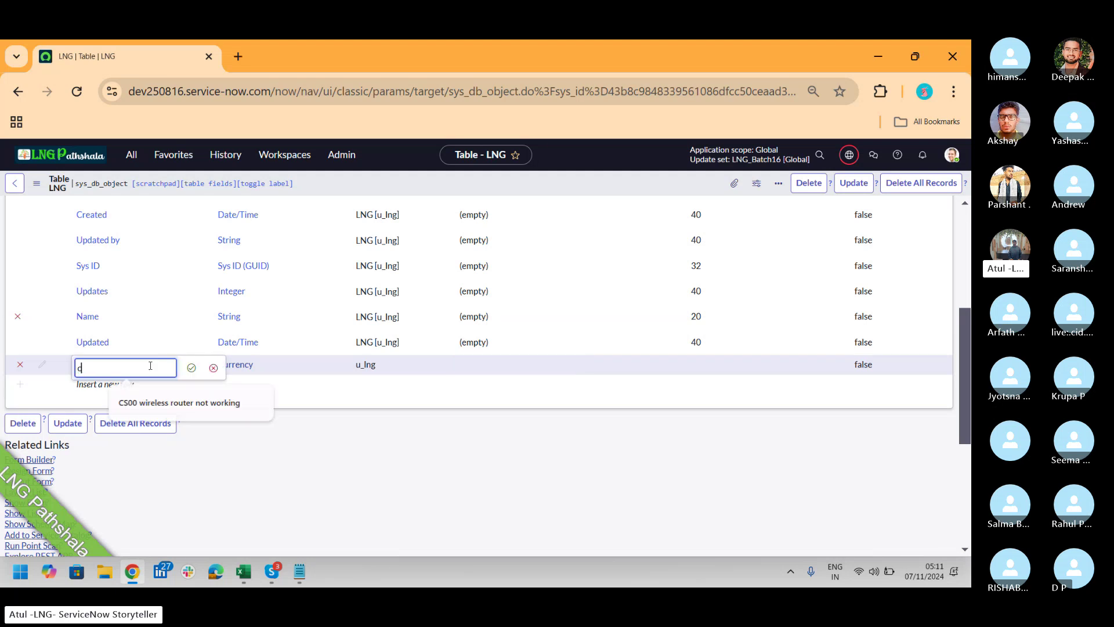
text(urrency)
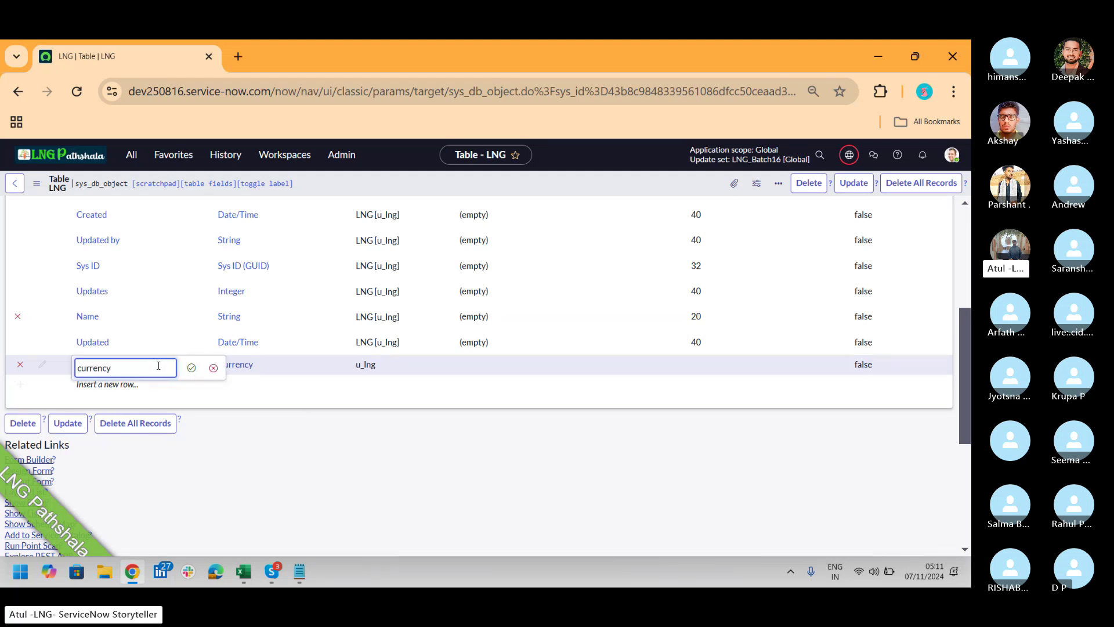
click(184, 372)
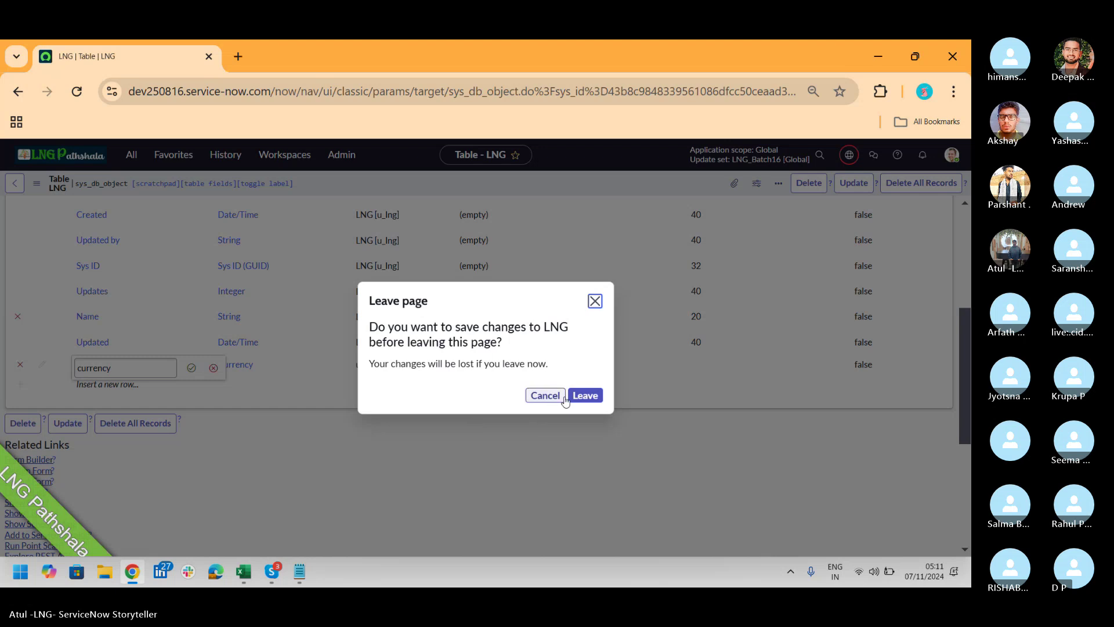
Leave the LNG table page without saving and look over the Tables module record.
click(582, 396)
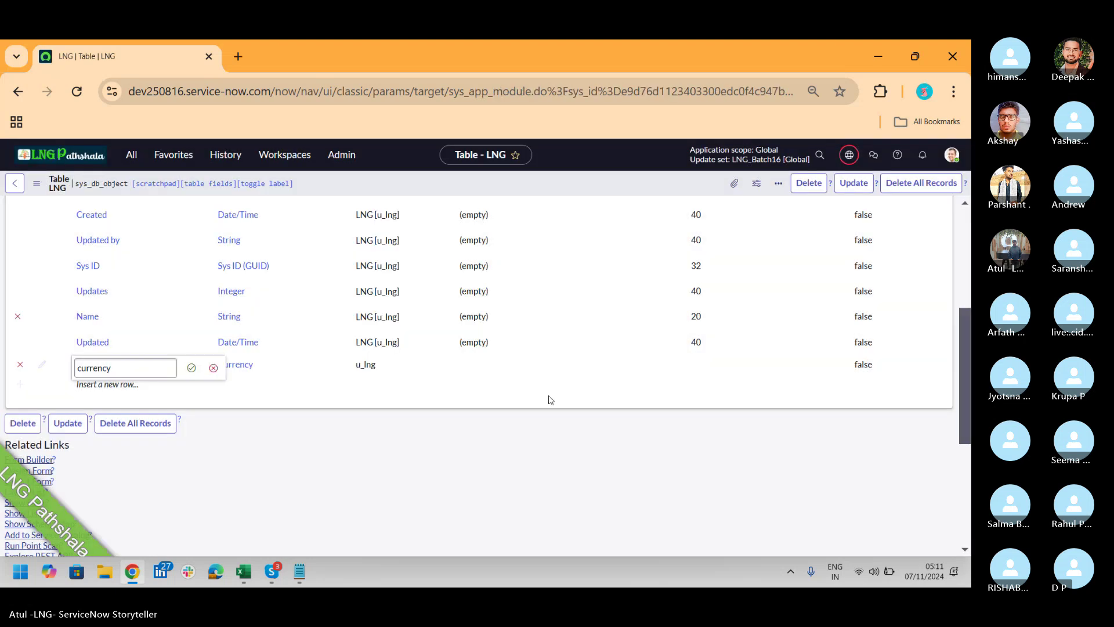
click(192, 368)
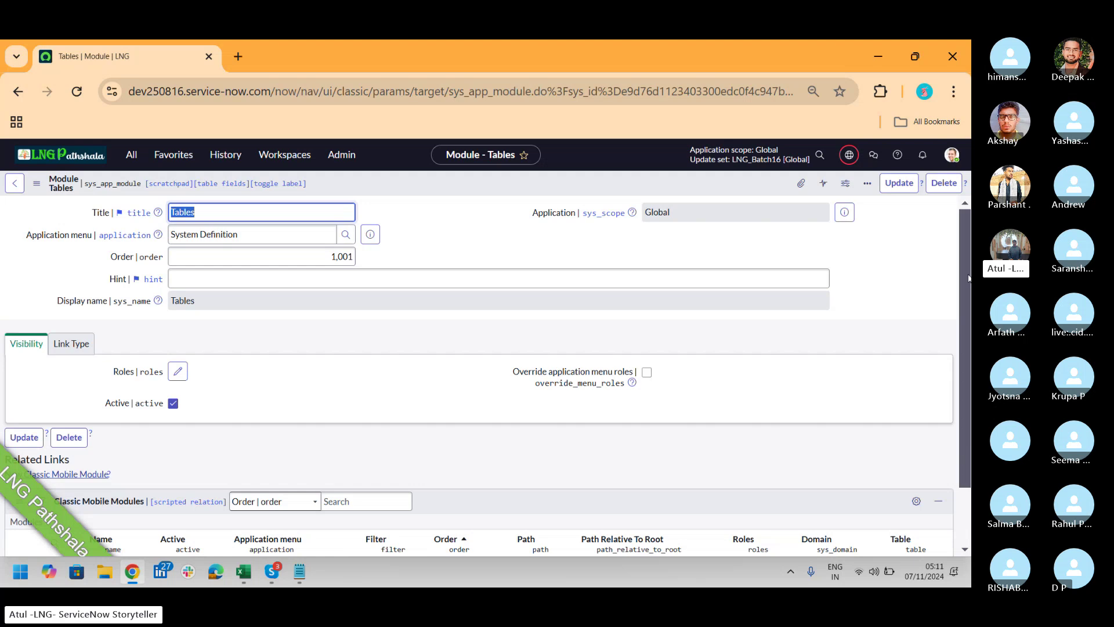
scroll(964, 272, down, 4)
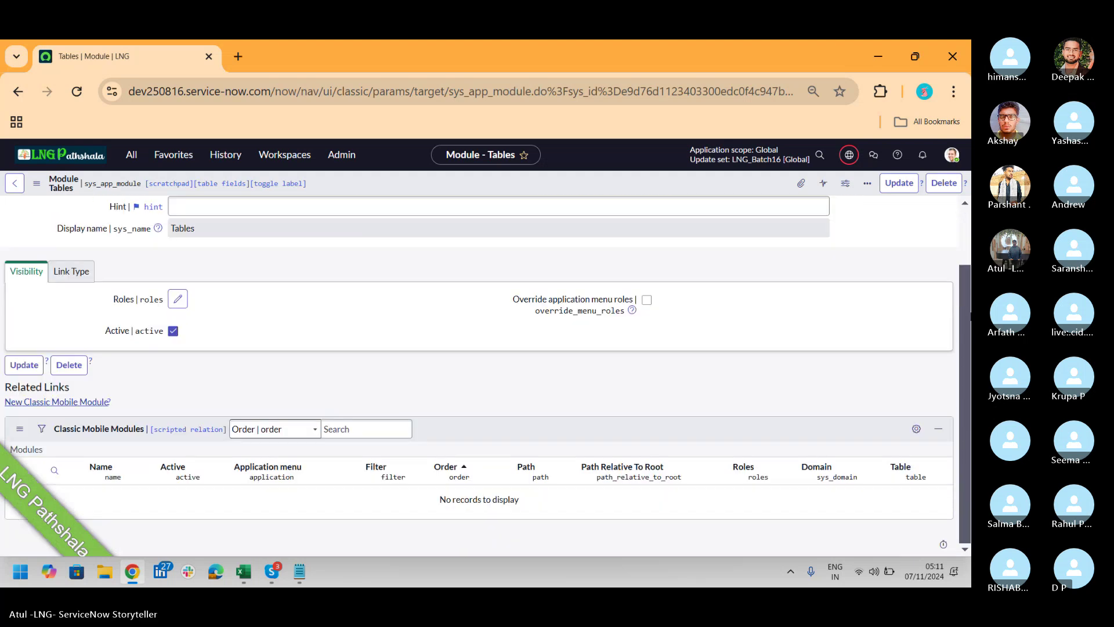
scroll(905, 270, up, 4)
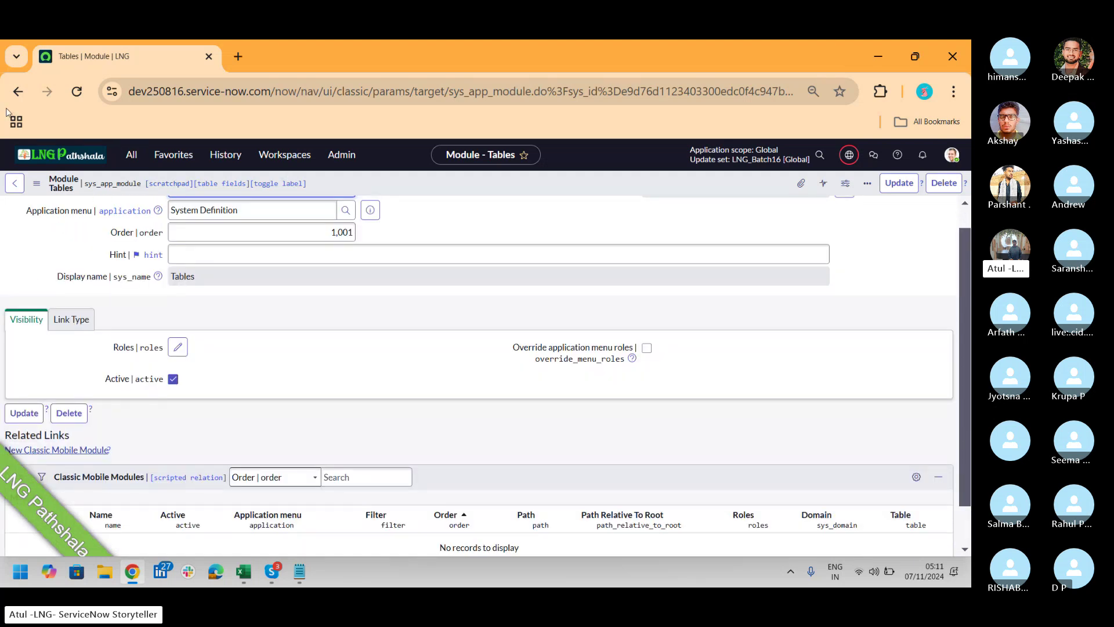
Go to the System Definition Tables list, filter it by names starting with u_lng, and open the LNG table.
click(132, 157)
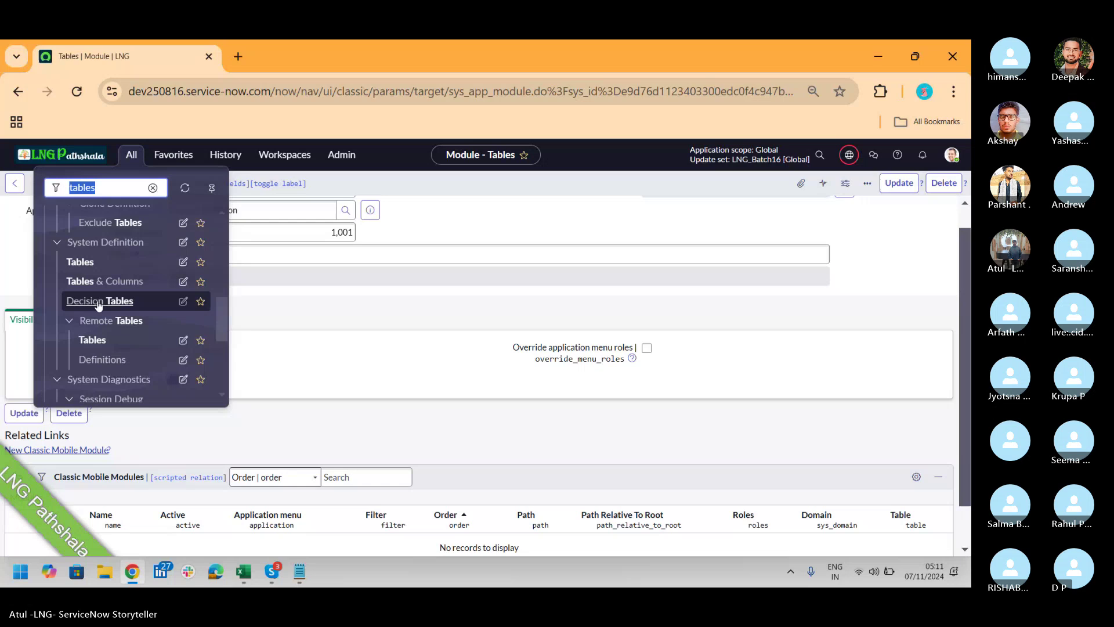
click(81, 260)
click(296, 251)
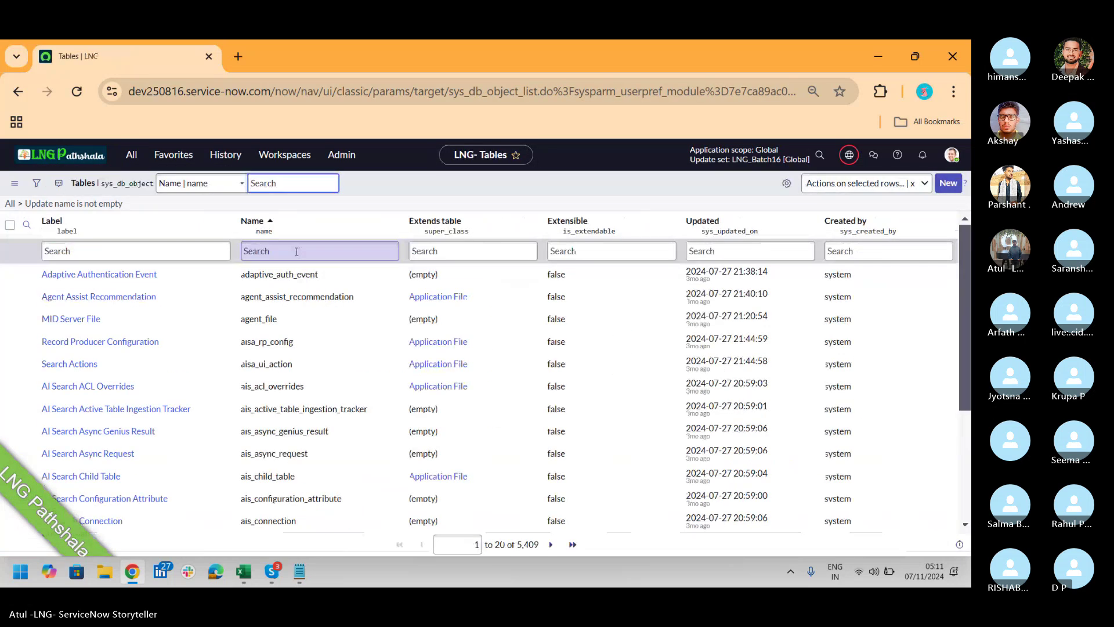
text(u_lng)
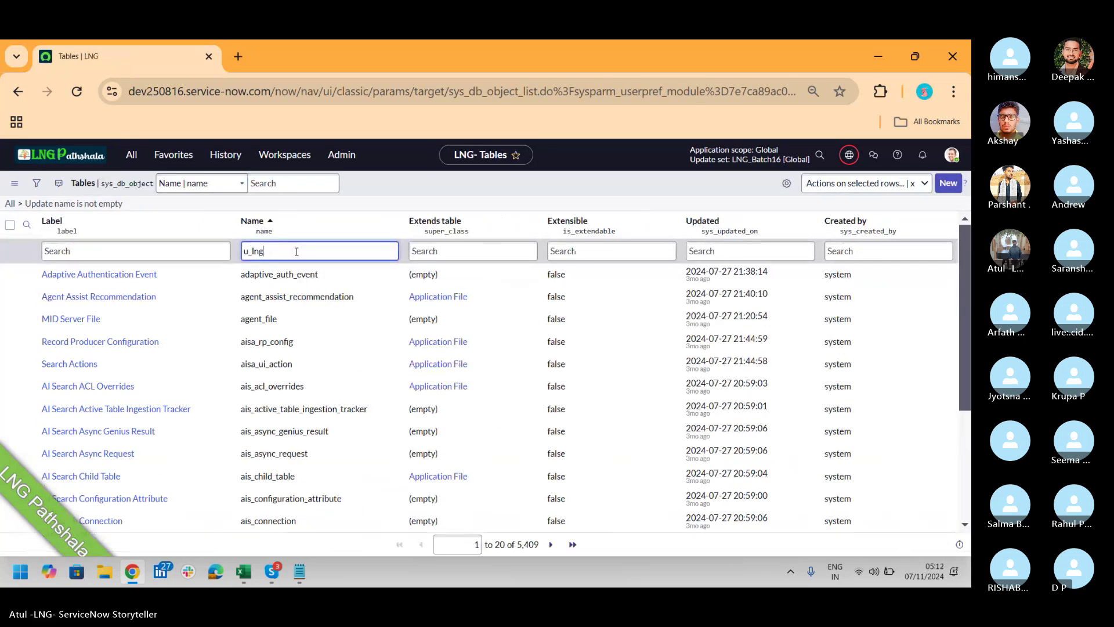
key(Return)
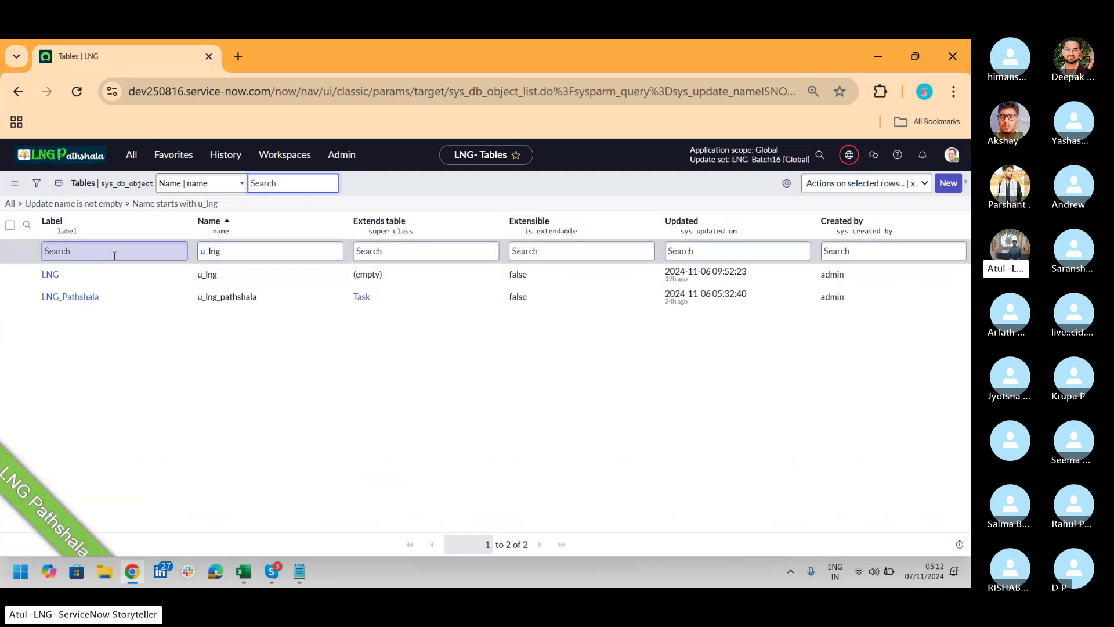
click(47, 277)
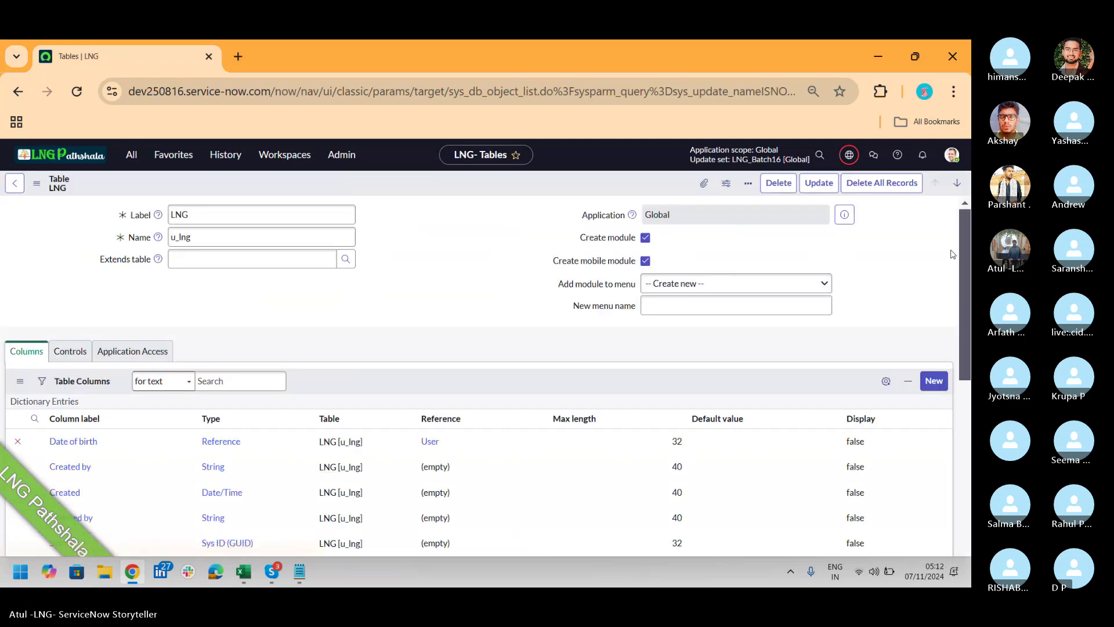
Insert a new row labelled currency at the end of the LNG table's column list.
drag(964, 218, 965, 323)
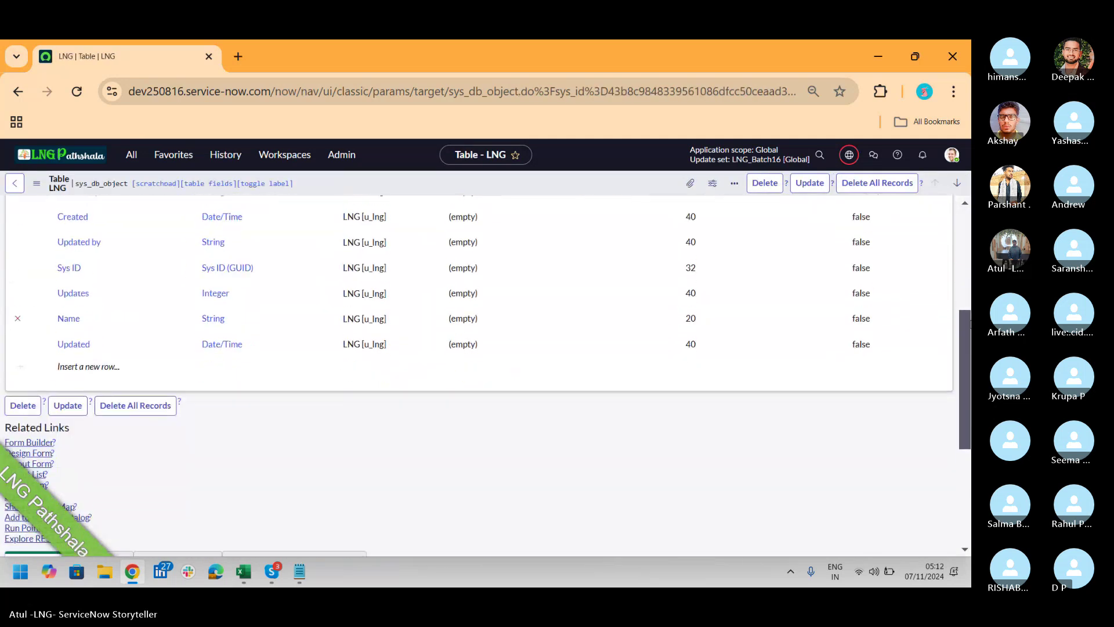
click(69, 358)
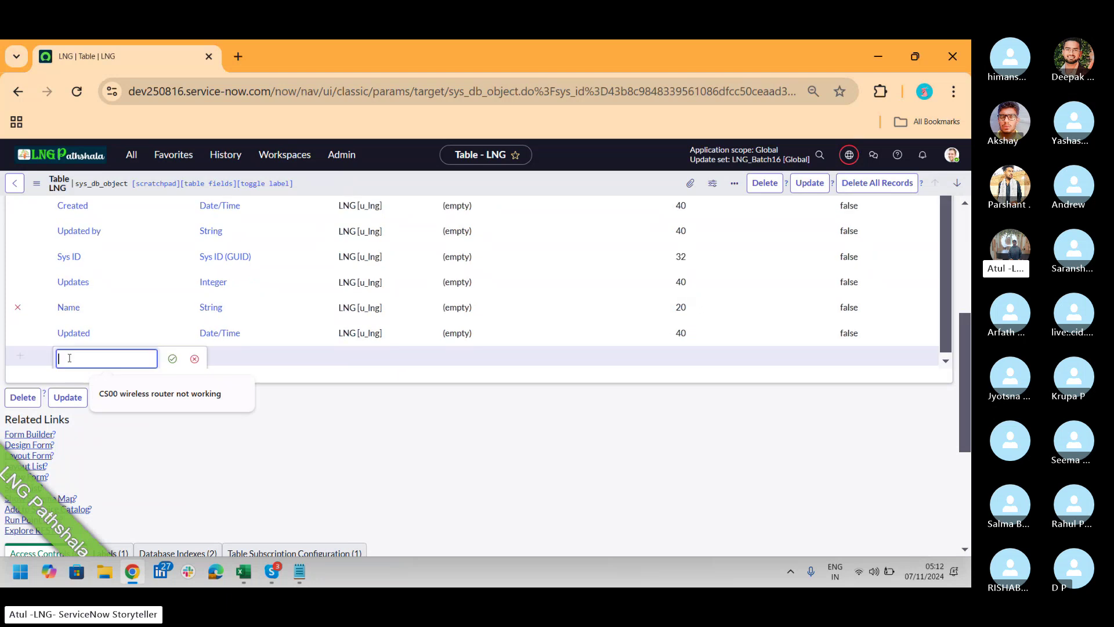
text(currency)
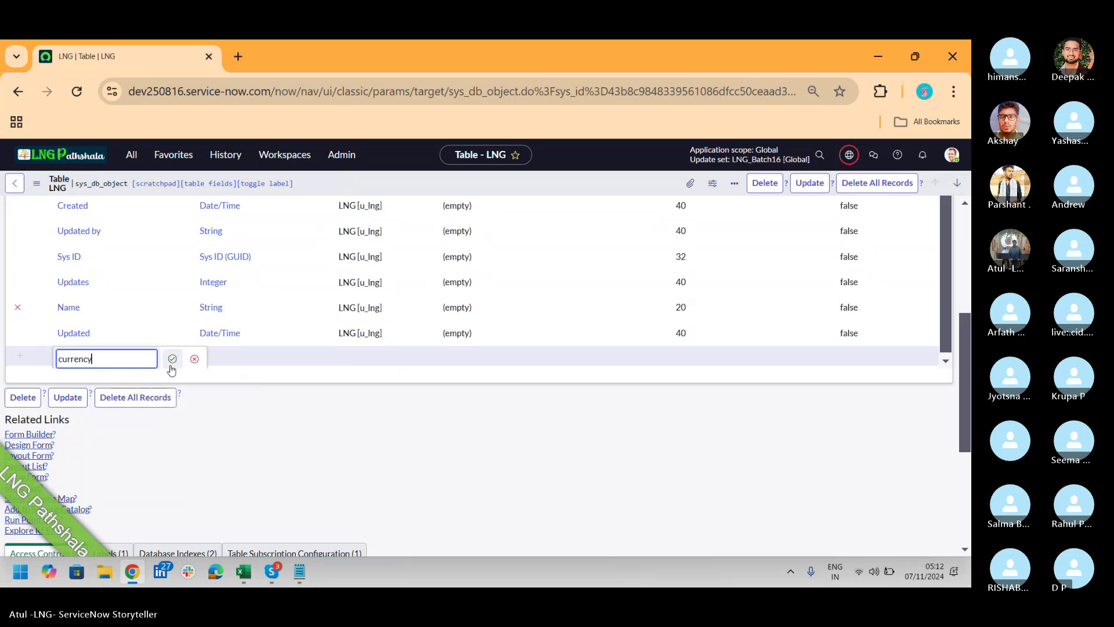
click(172, 359)
Set the currency column's type to Currency and save the LNG table record.
double_click(254, 355)
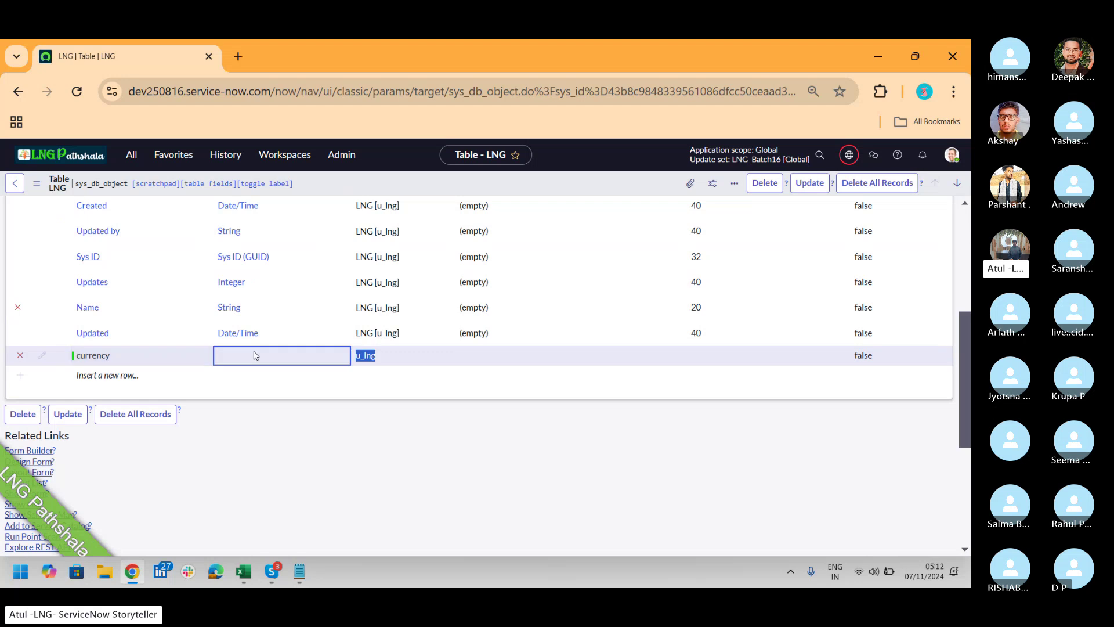
text(cur)
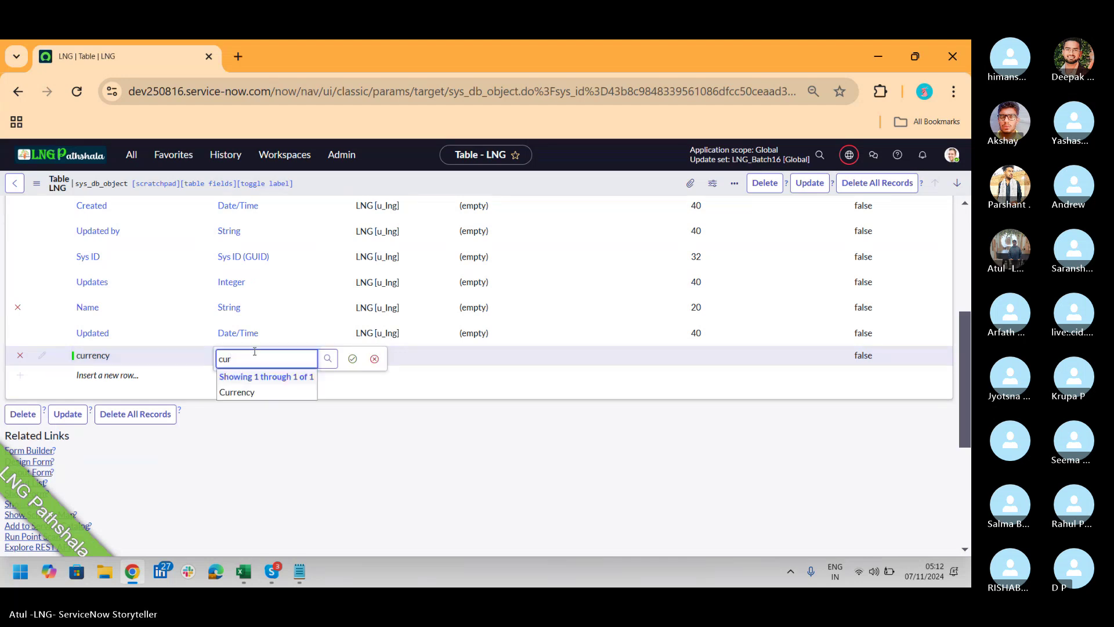
click(245, 398)
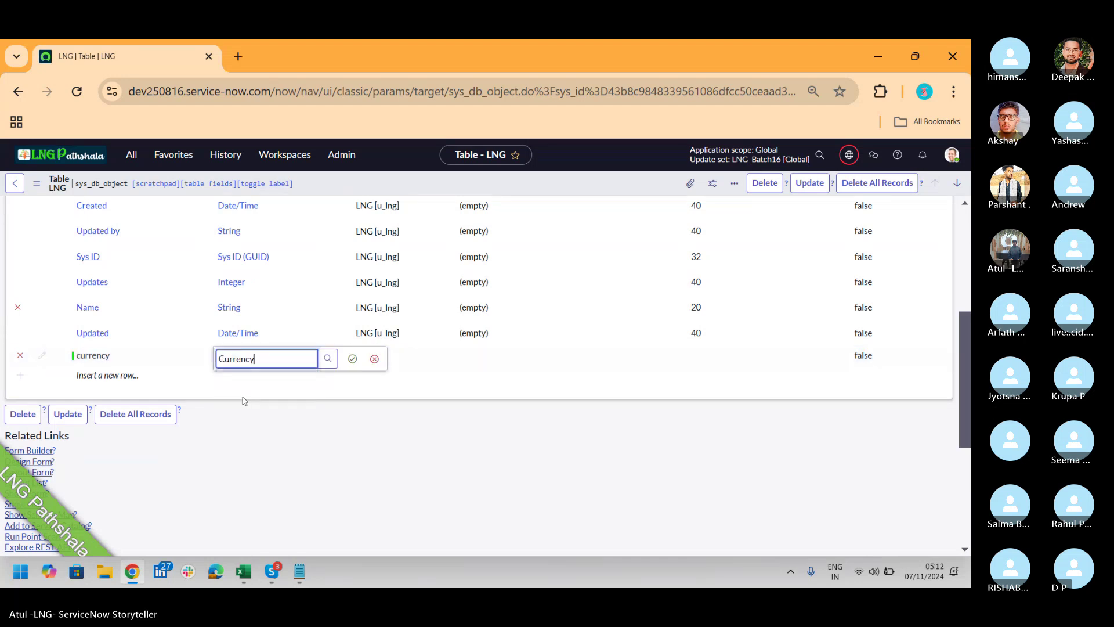
click(352, 358)
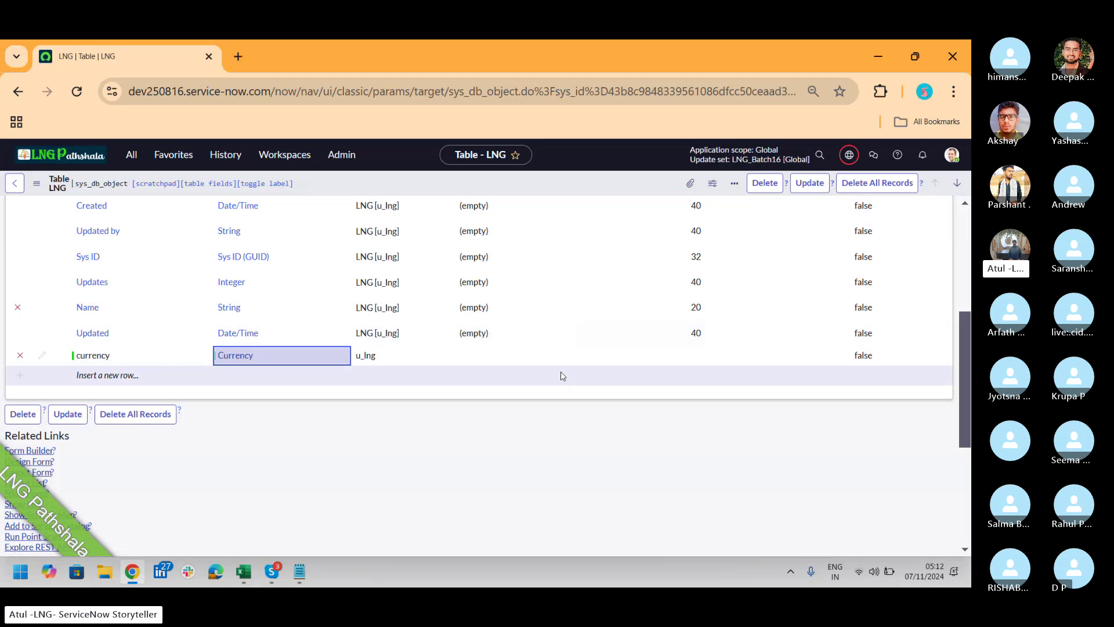
right_click(636, 184)
click(639, 185)
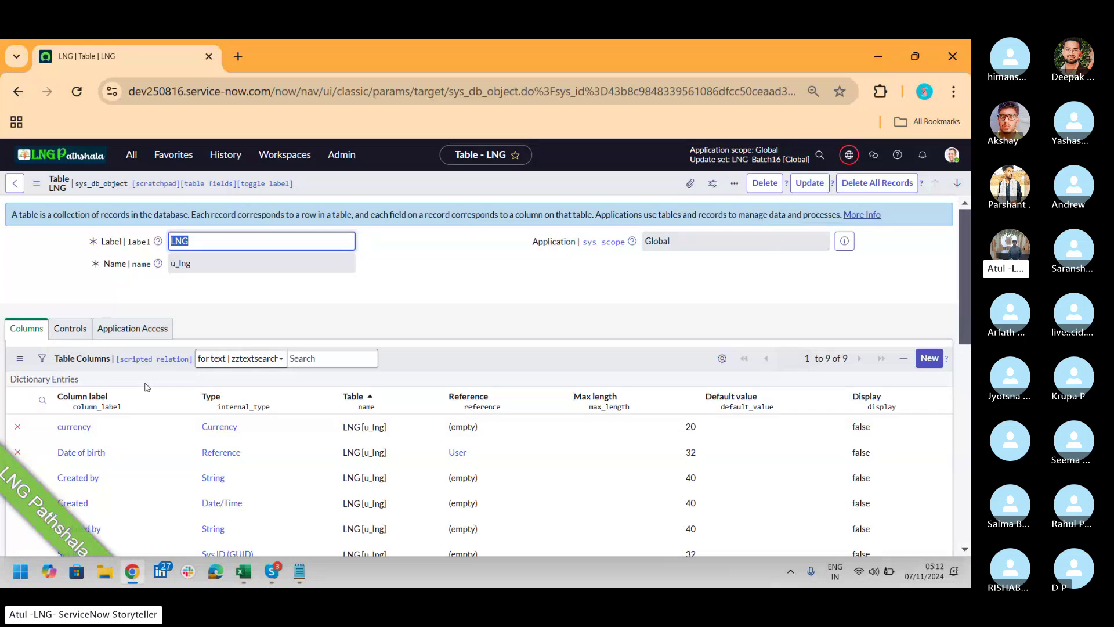
key(alt+Tab)
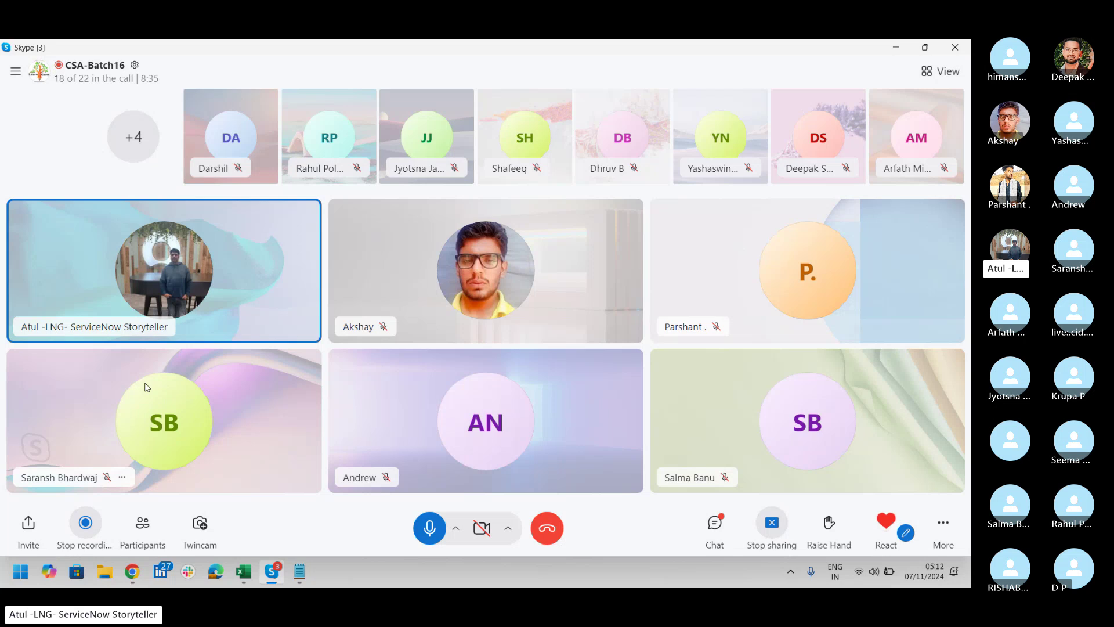
key(alt+Tab)
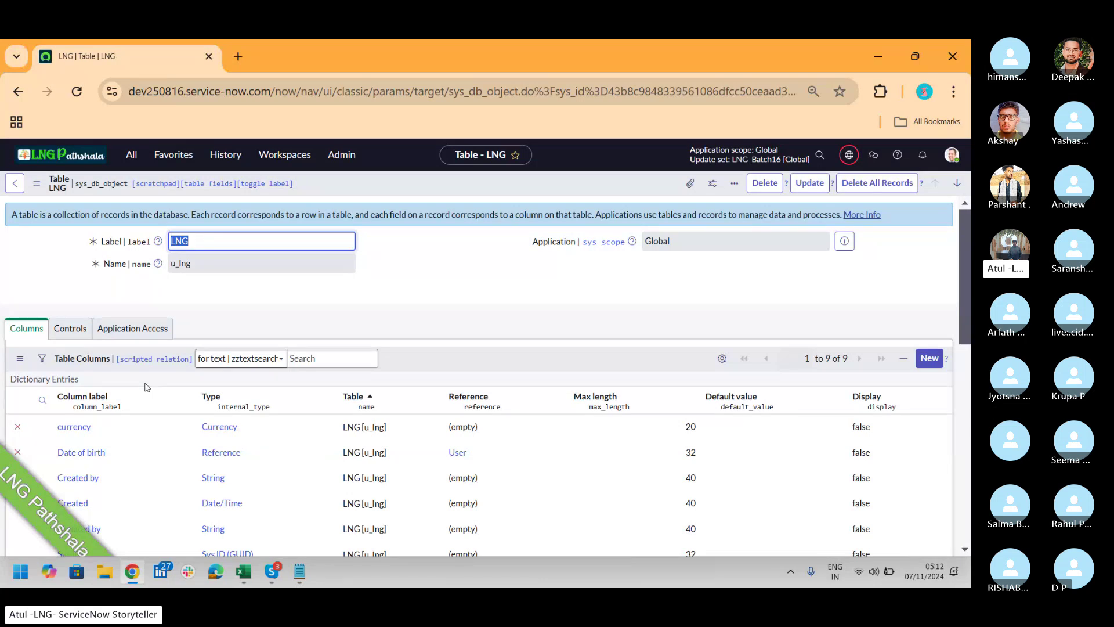
drag(969, 231, 970, 439)
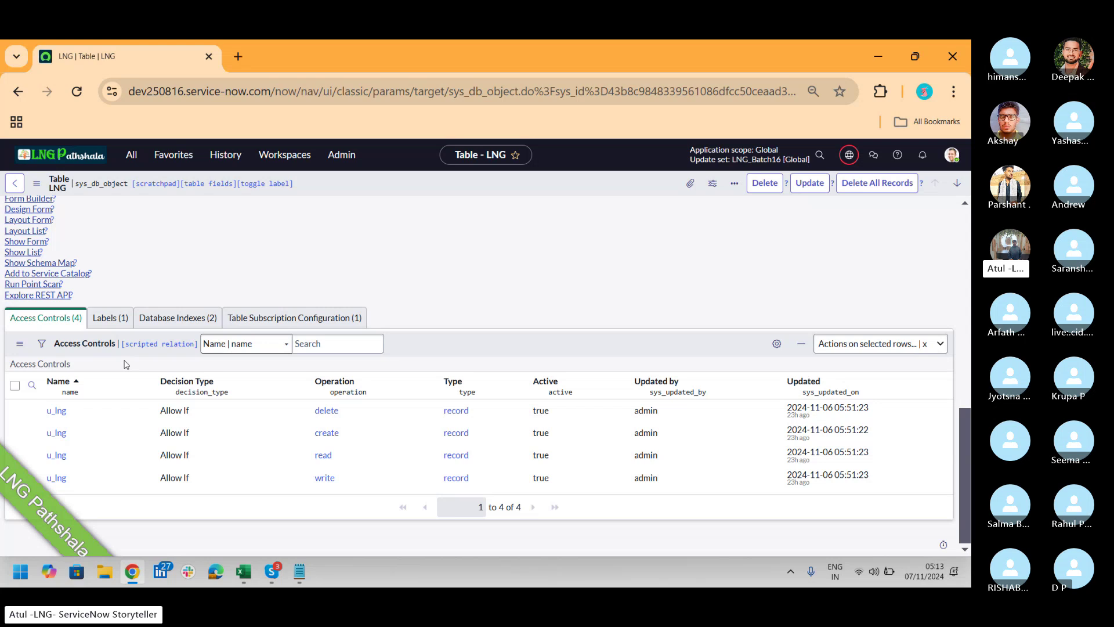
scroll(963, 455, up, 3)
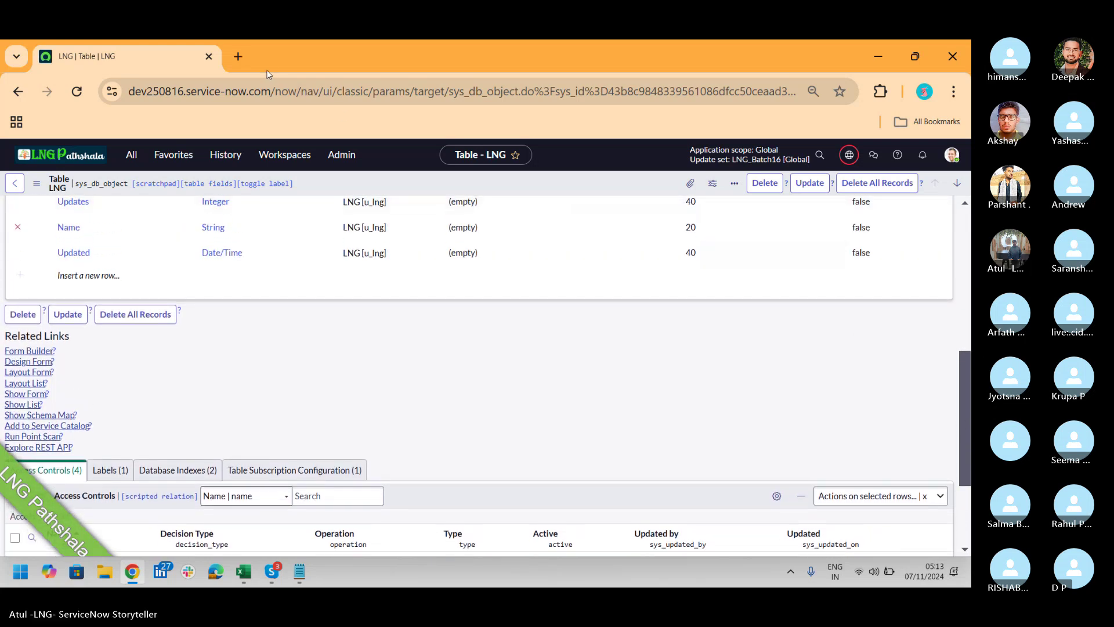
Open the dev250816.service-now.com instance in a new browser tab.
click(238, 56)
text(dev250816.serv)
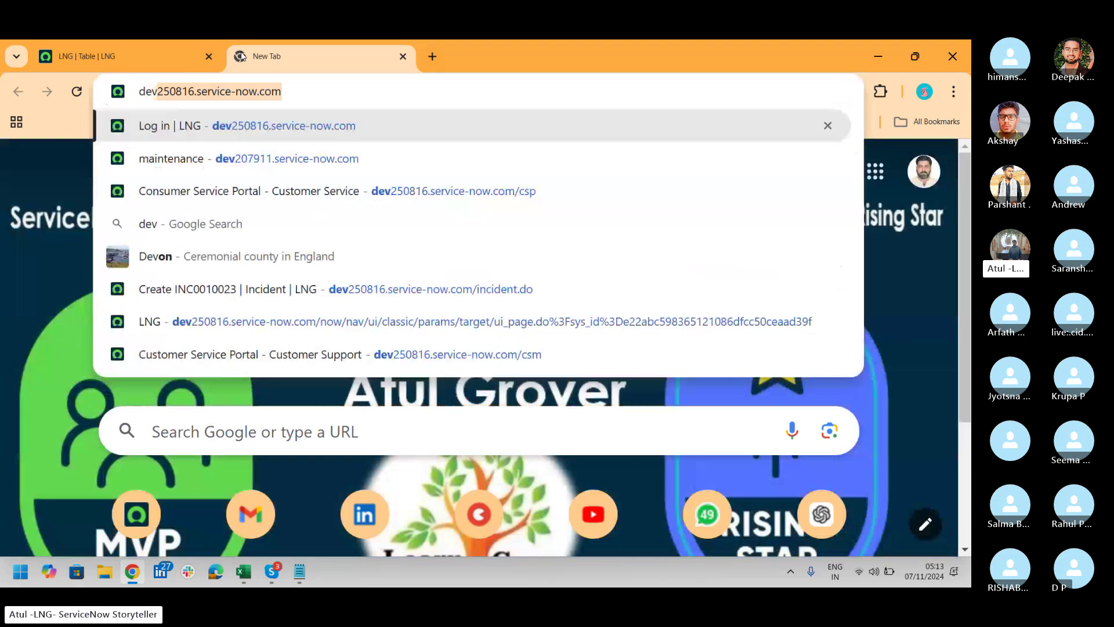
key(Return)
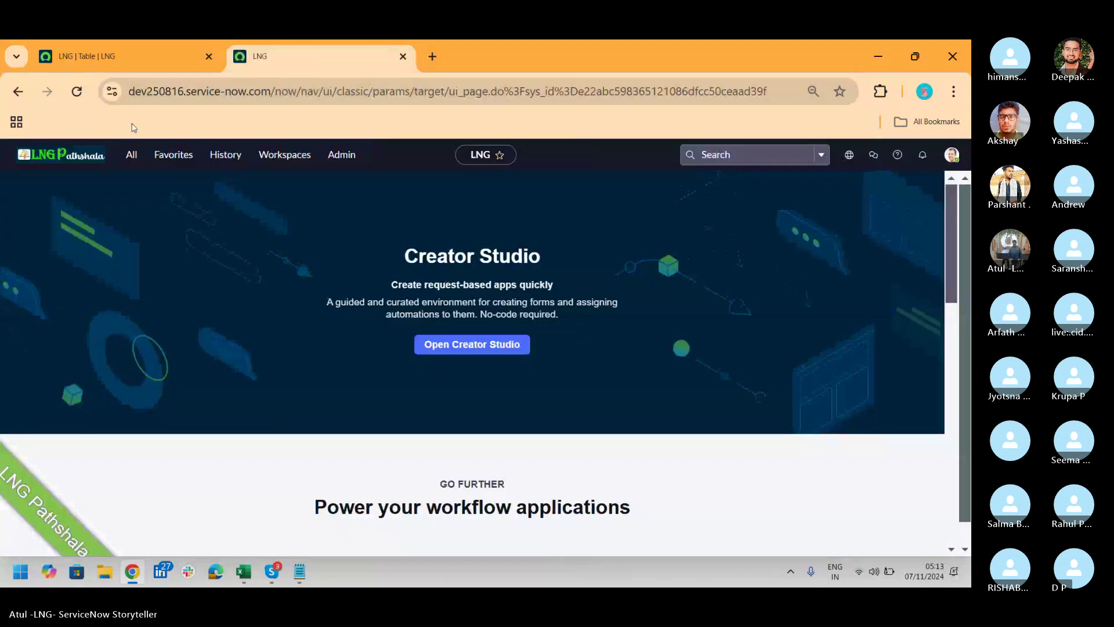
Find the incident modules in the navigator, open a blank Incident form, and examine its Number field.
click(131, 154)
text(incidnet)
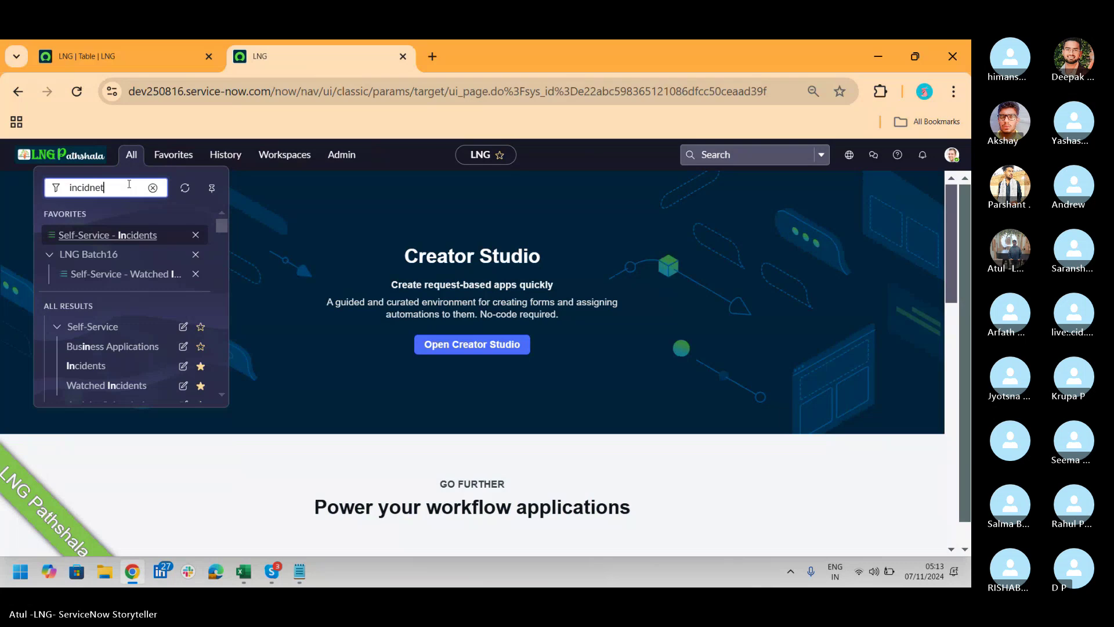
key(BackSpace)
key(BackSpace)
key(BackSpace)
text(en)
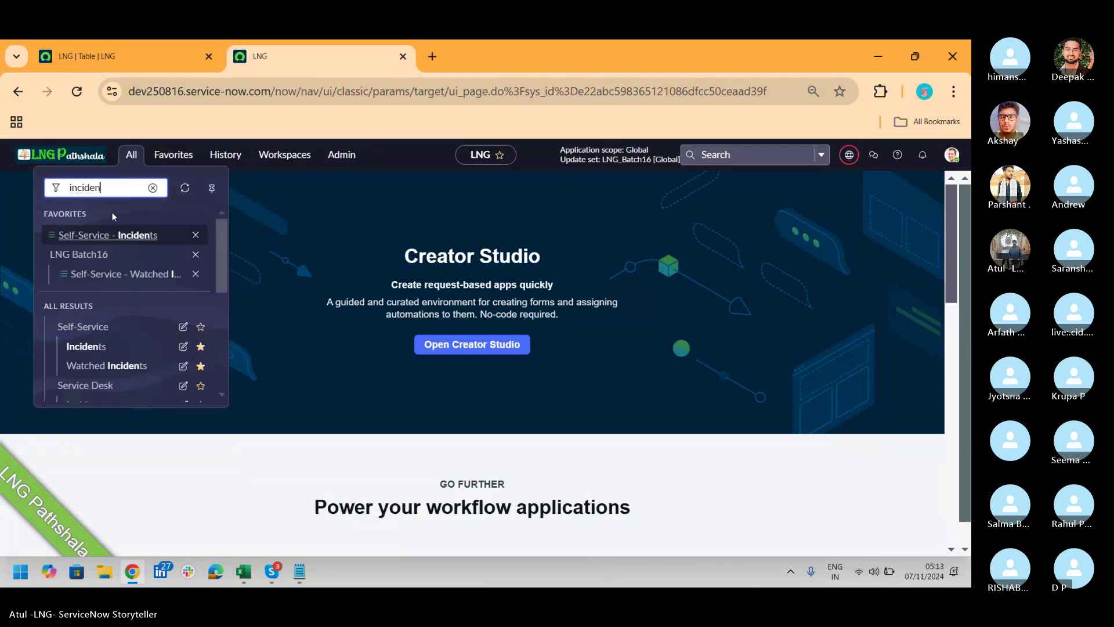
click(224, 234)
drag(224, 234, 228, 277)
click(105, 329)
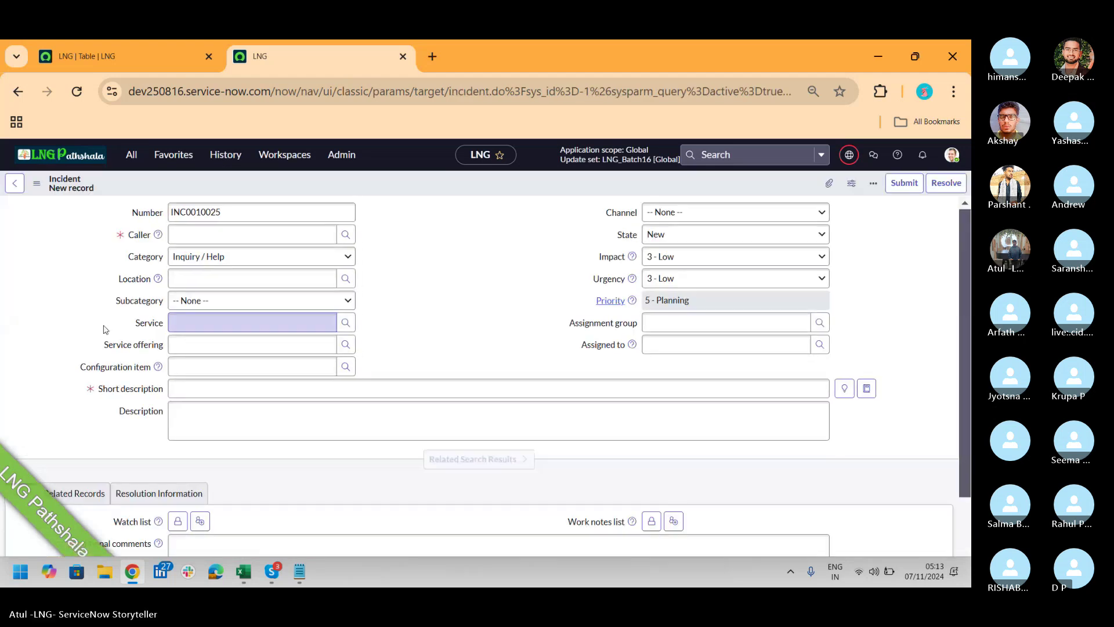
click(247, 211)
drag(245, 211, 167, 214)
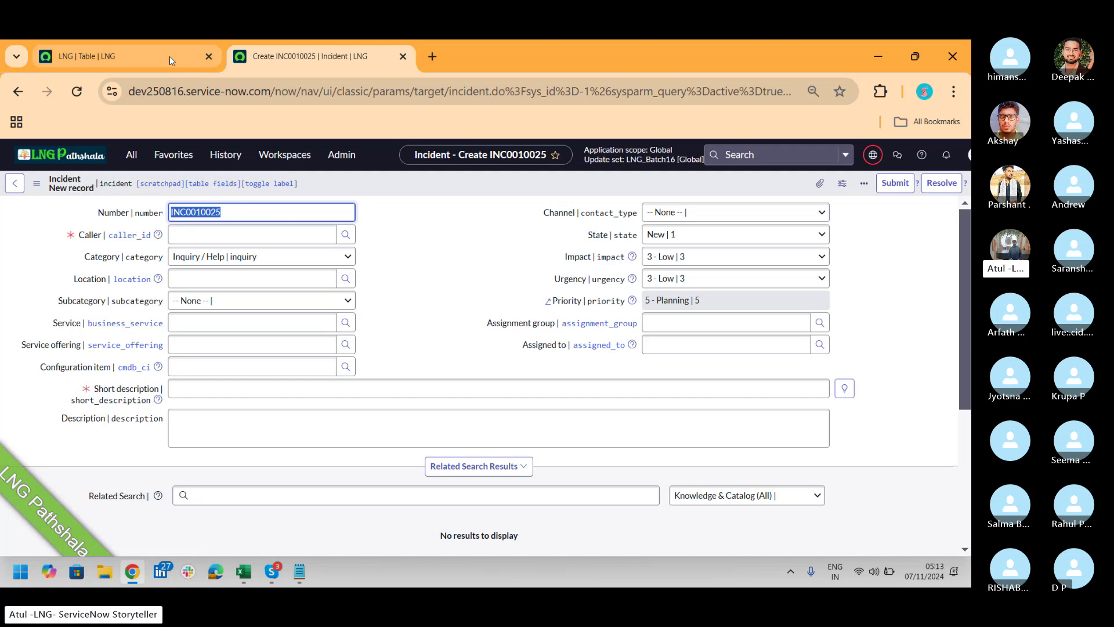
Return to the LNG table record and enable auto-numbering in its controls, reviewing the LNG prefix.
click(127, 56)
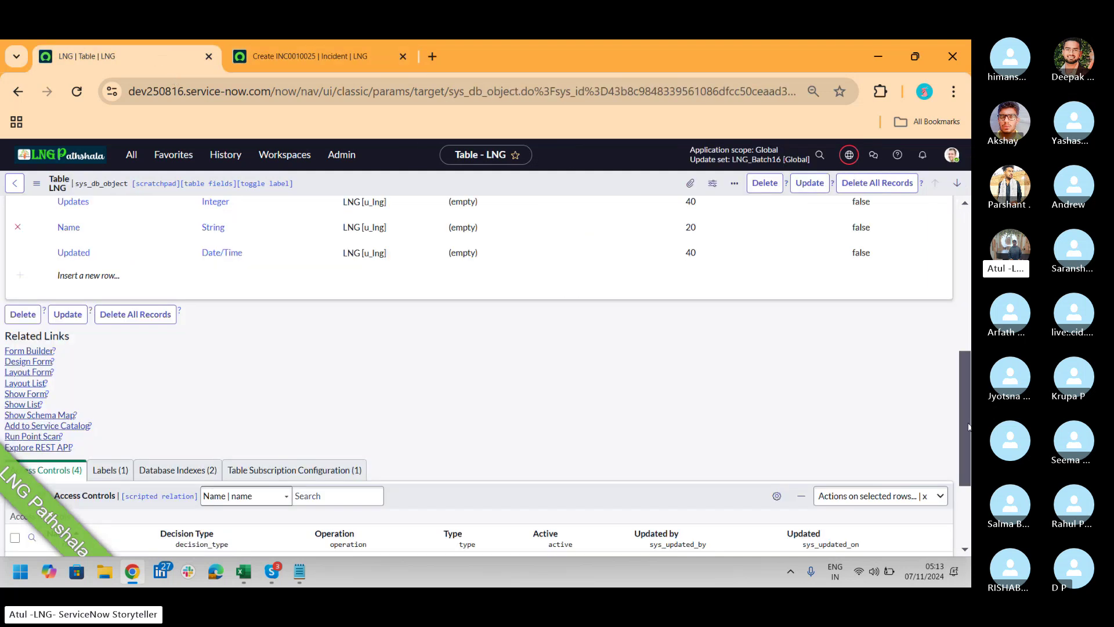
drag(967, 426, 970, 318)
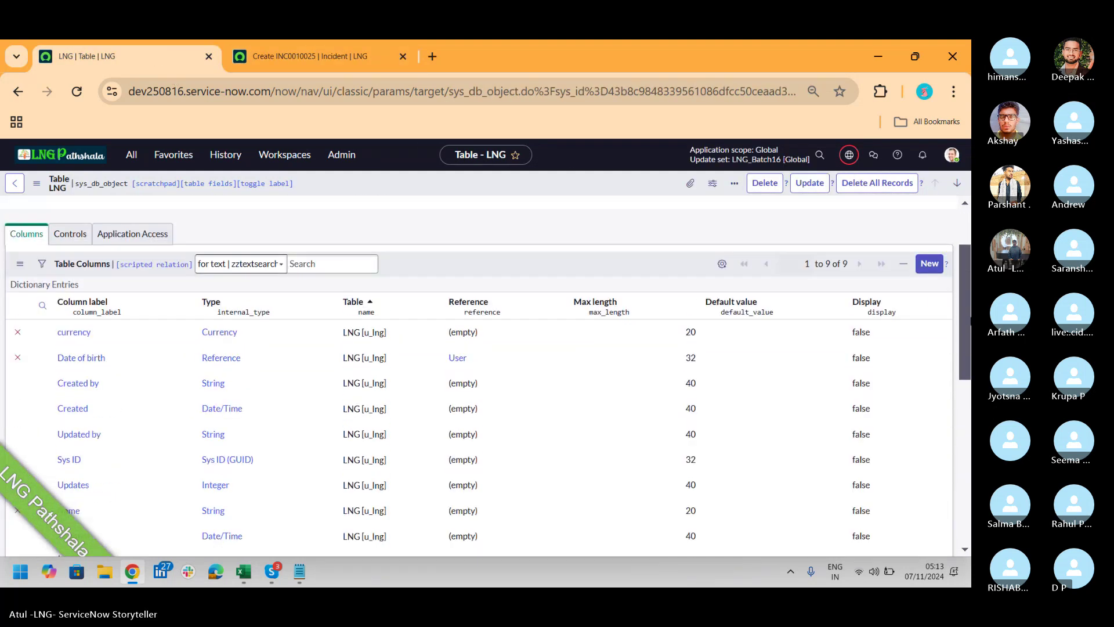
click(70, 235)
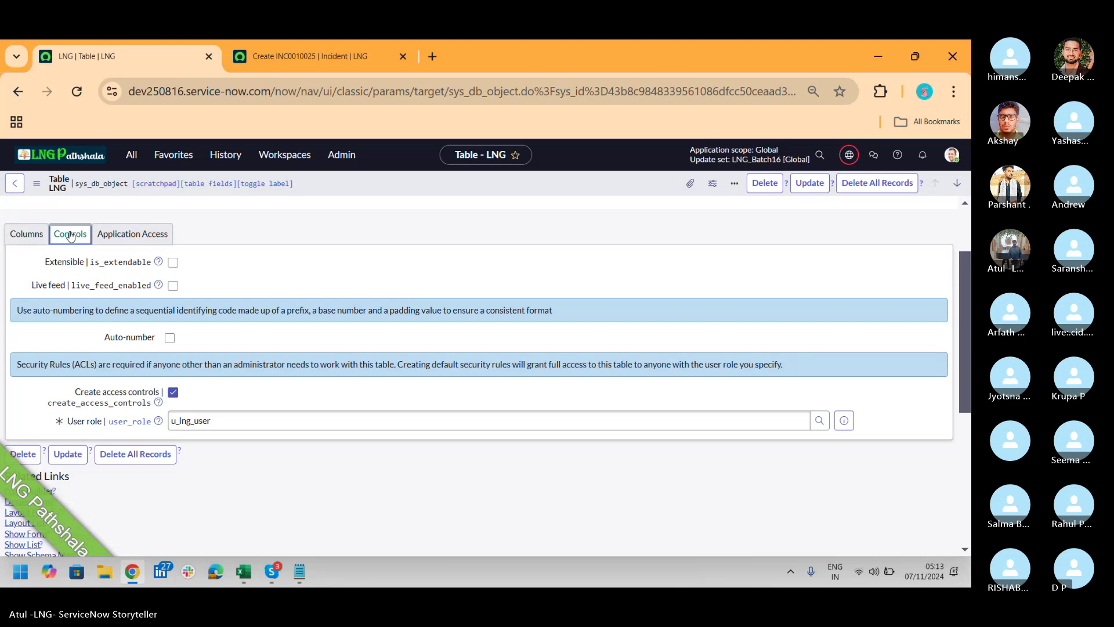
click(170, 339)
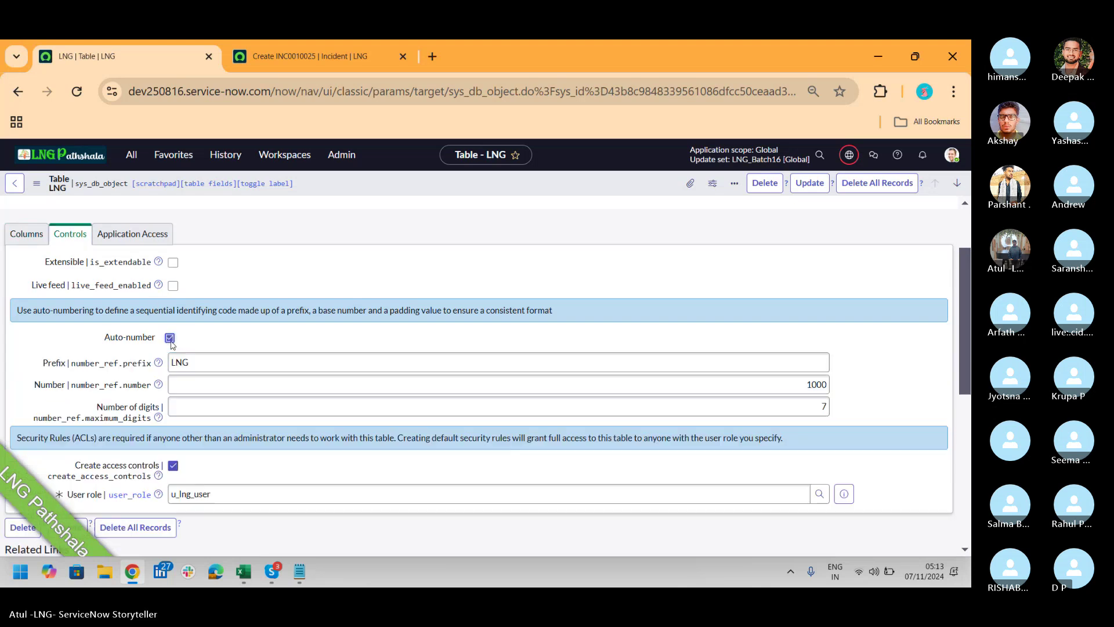
click(213, 367)
drag(213, 367, 173, 377)
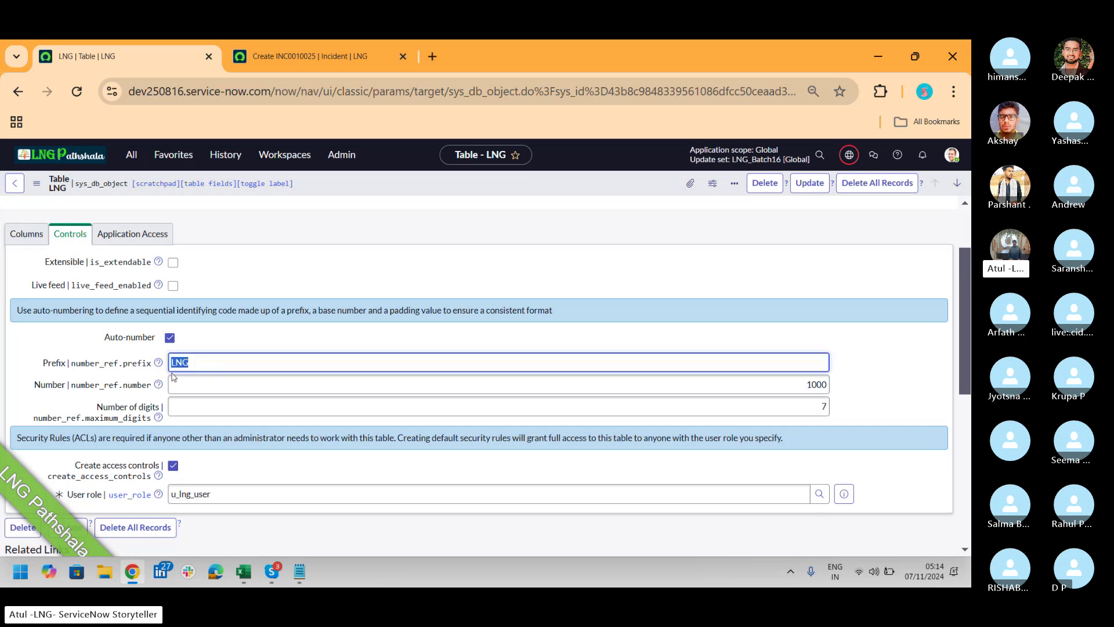
Set the auto-numbering's starting number to 100 and its number of digits to 8.
click(821, 387)
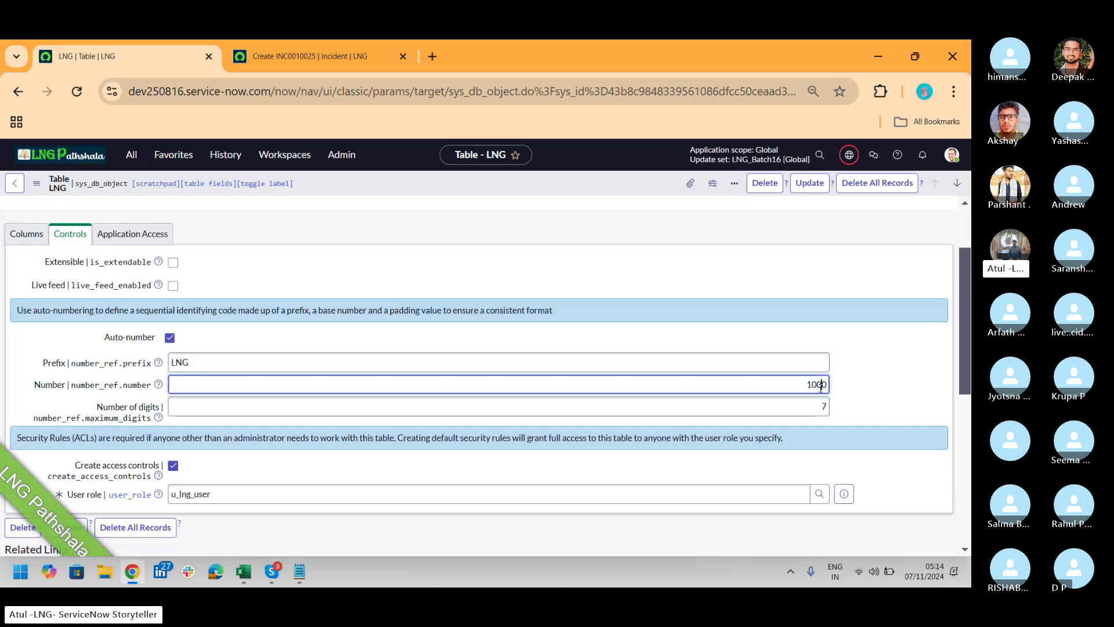
key(BackSpace)
click(823, 406)
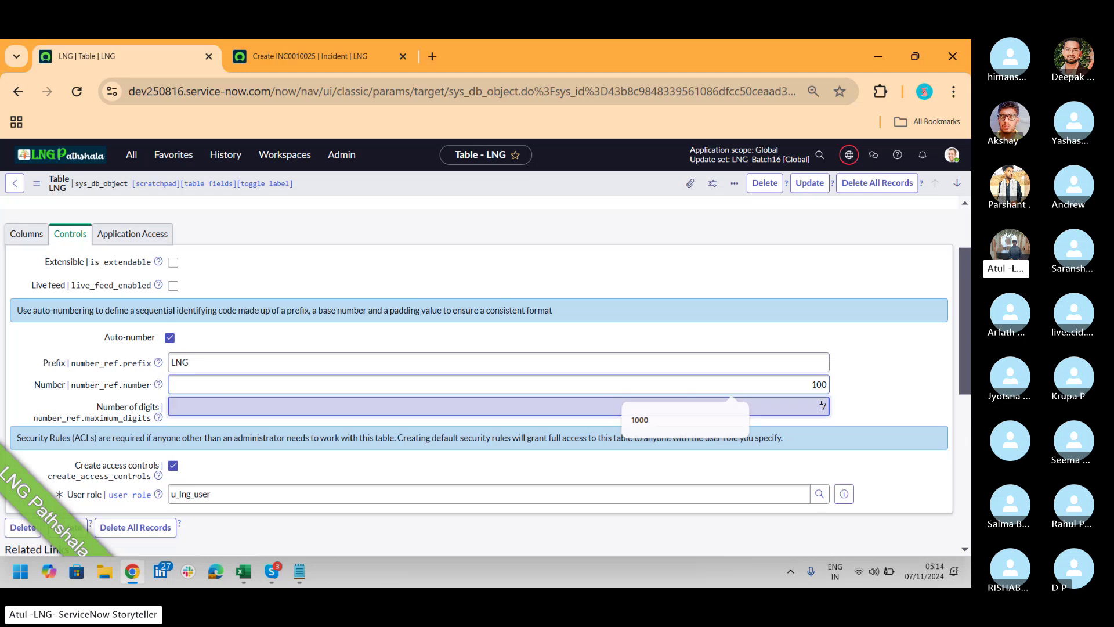
double_click(822, 406)
text(6)
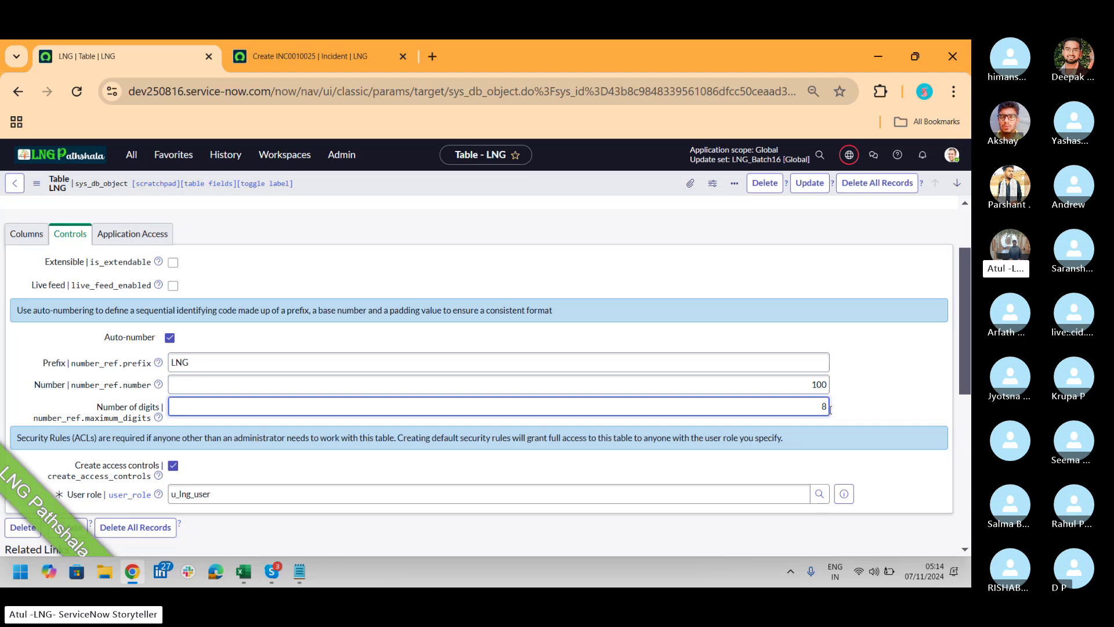
Set the user role for the LNG table's access controls to admin, accept the role swap, and save the record.
drag(965, 326, 966, 376)
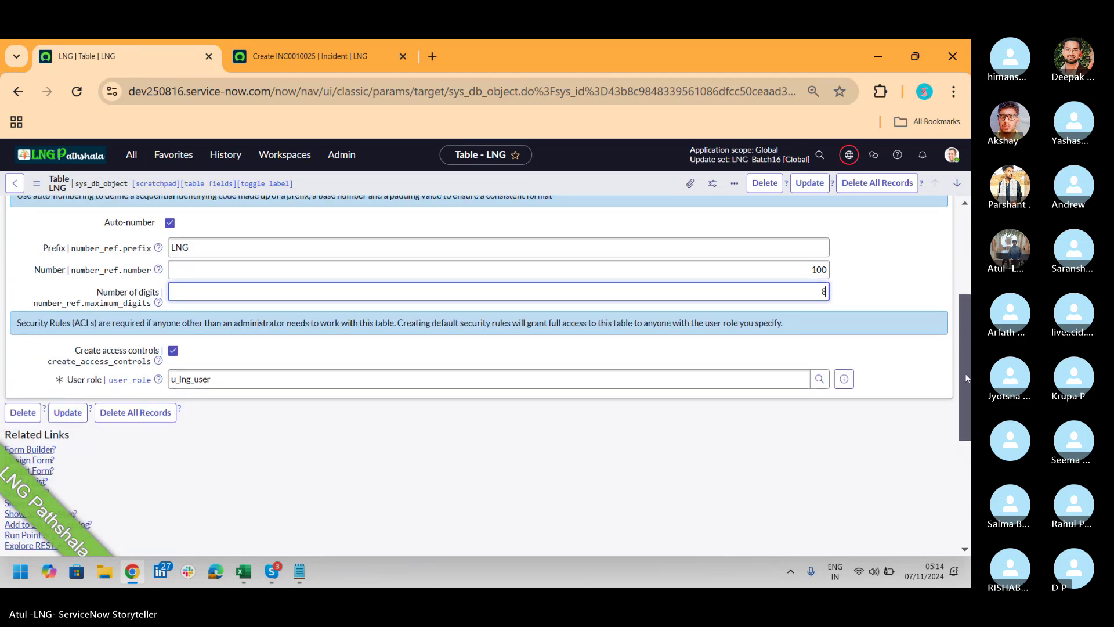
click(240, 378)
drag(240, 378, 129, 391)
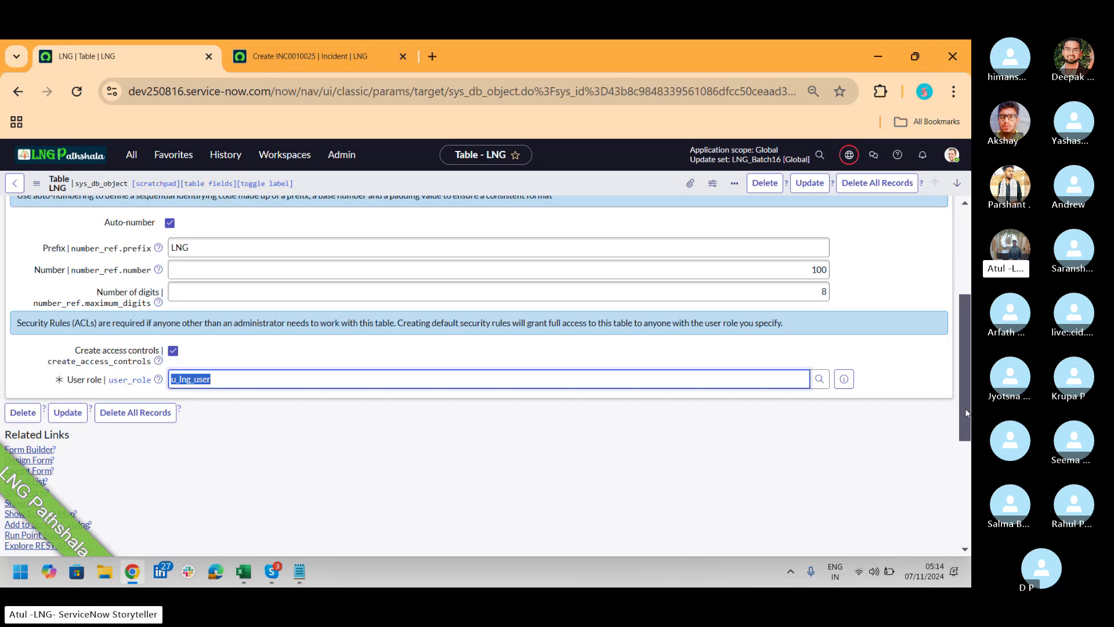
mouse_move(965, 412)
mouse_down()
mouse_move(967, 332)
mouse_move(961, 413)
mouse_up()
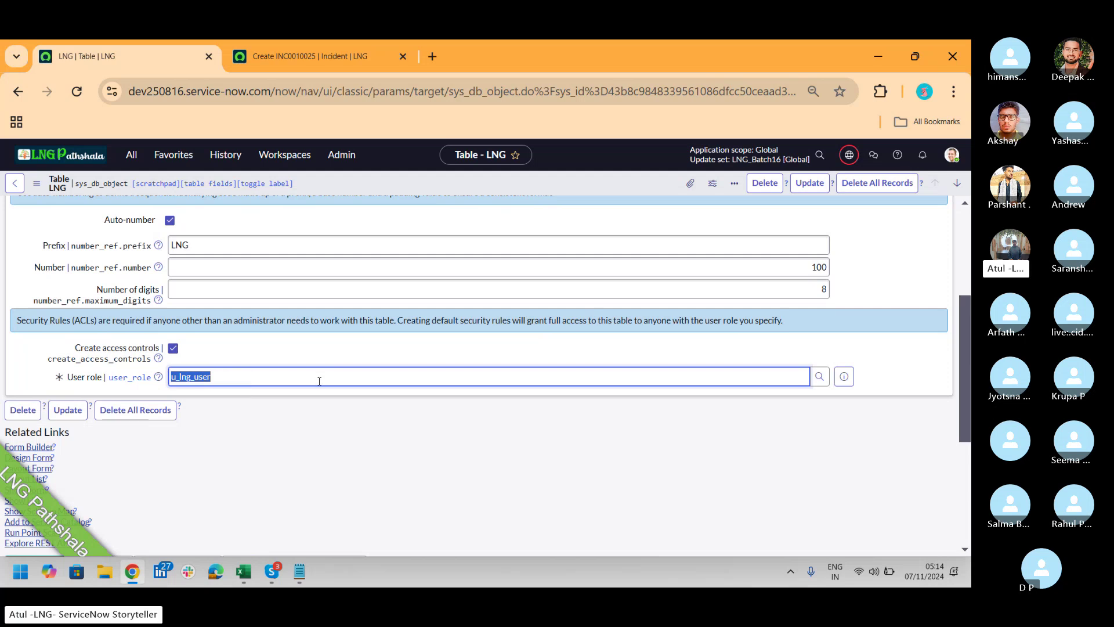
text(admin)
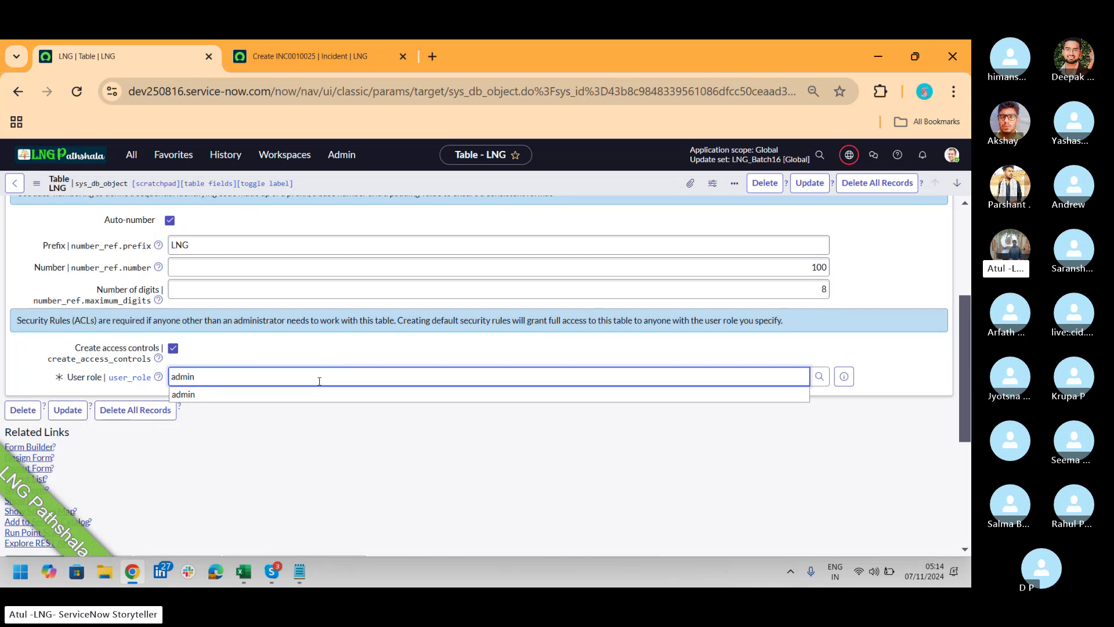
click(271, 398)
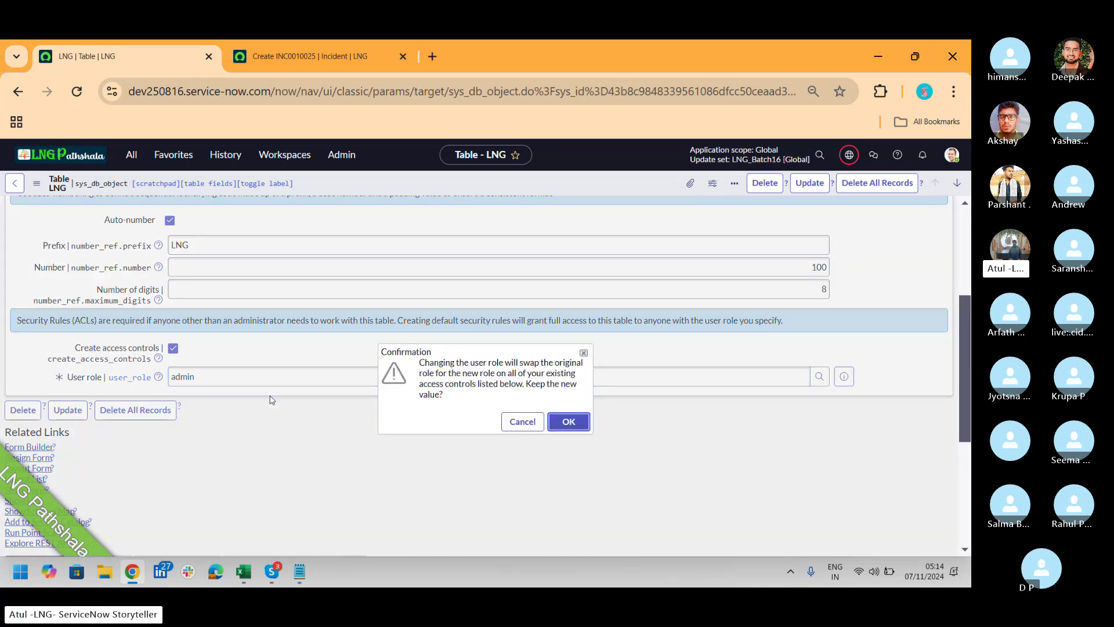
click(566, 424)
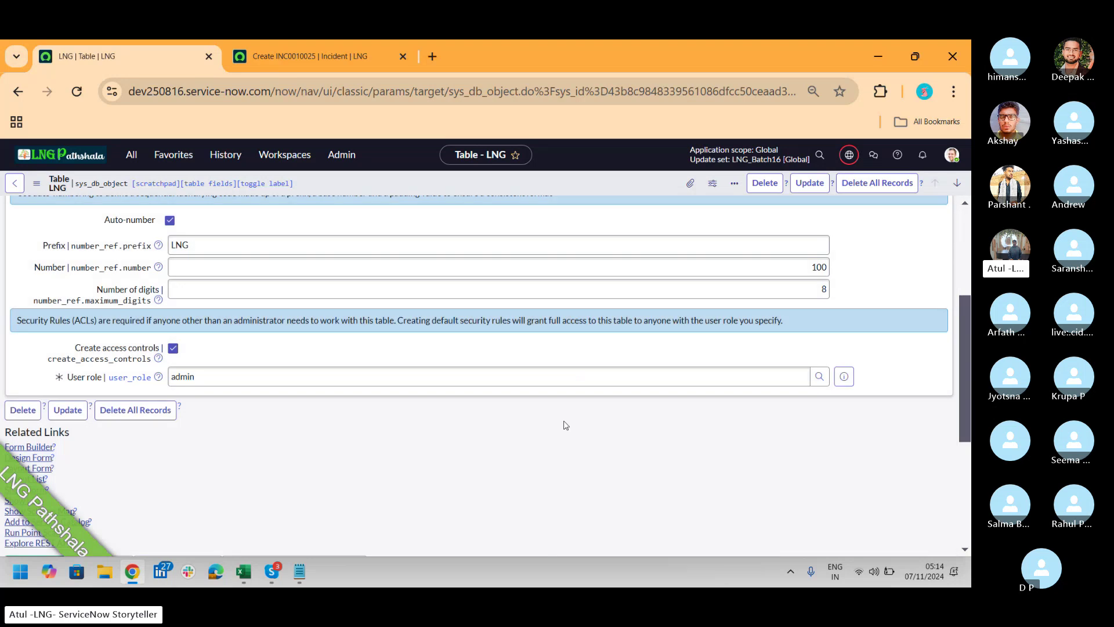
right_click(397, 185)
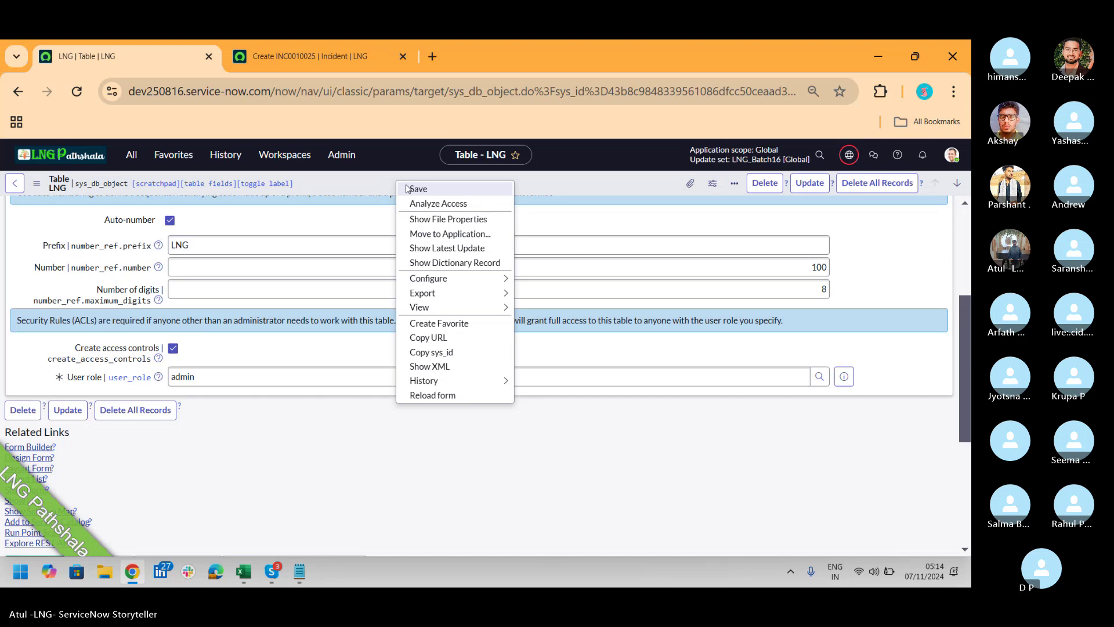
click(418, 188)
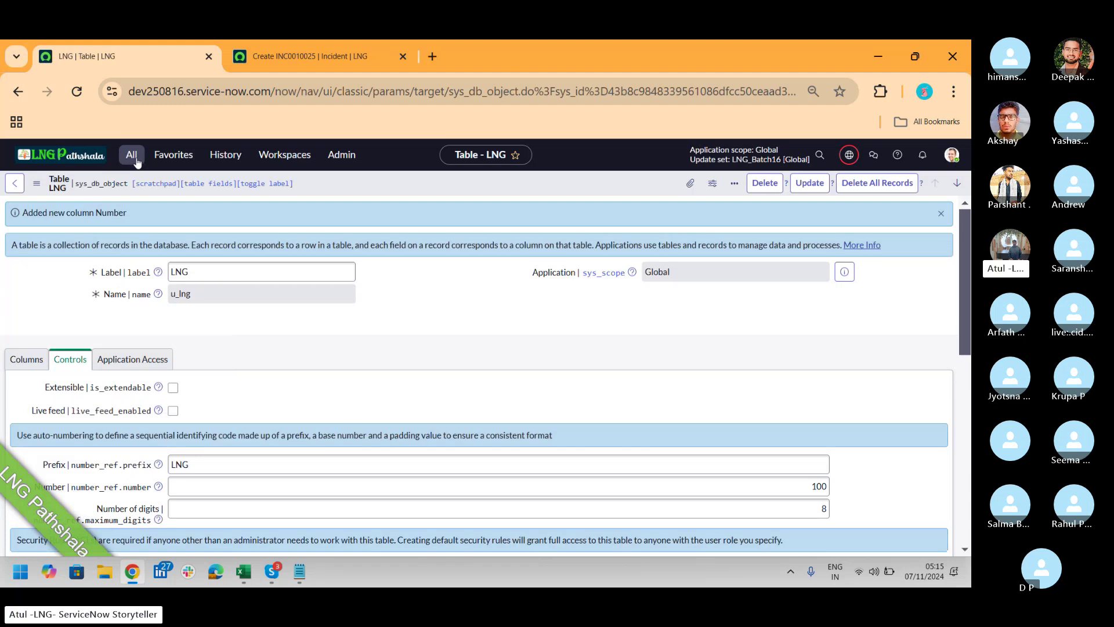
Find the lng modules in the navigator and open the LNGs list.
click(137, 158)
text(lng)
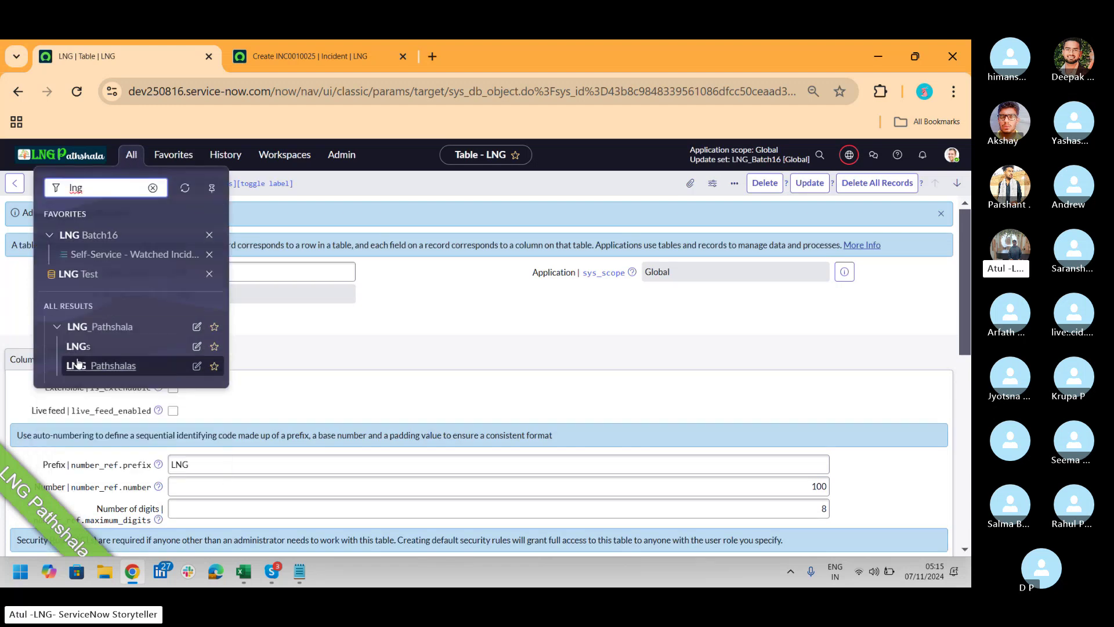
click(79, 347)
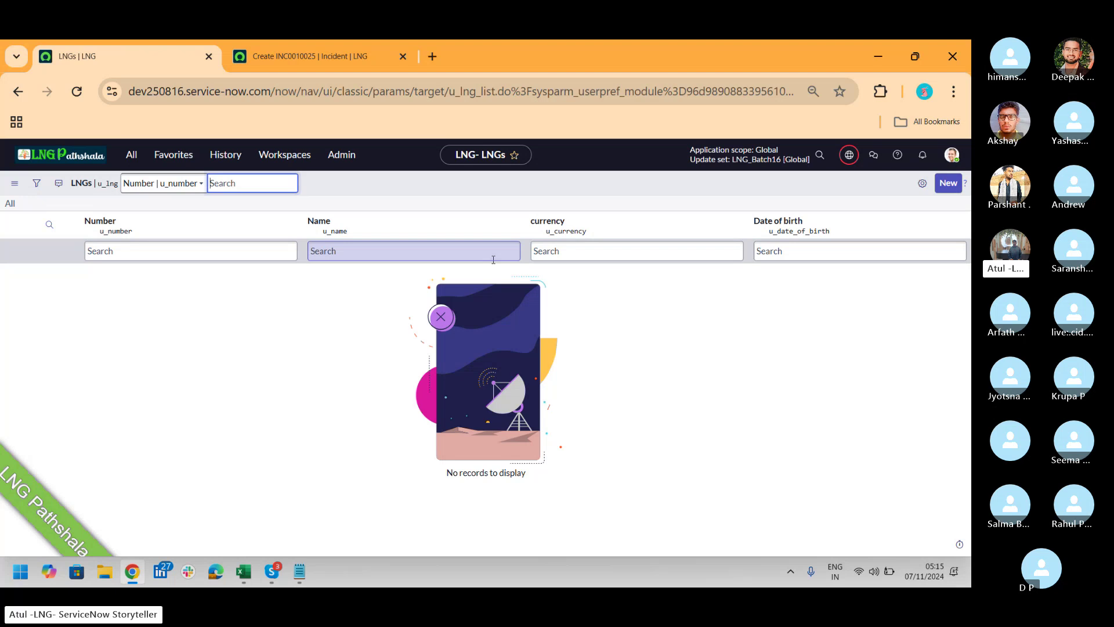
key(alt+Tab)
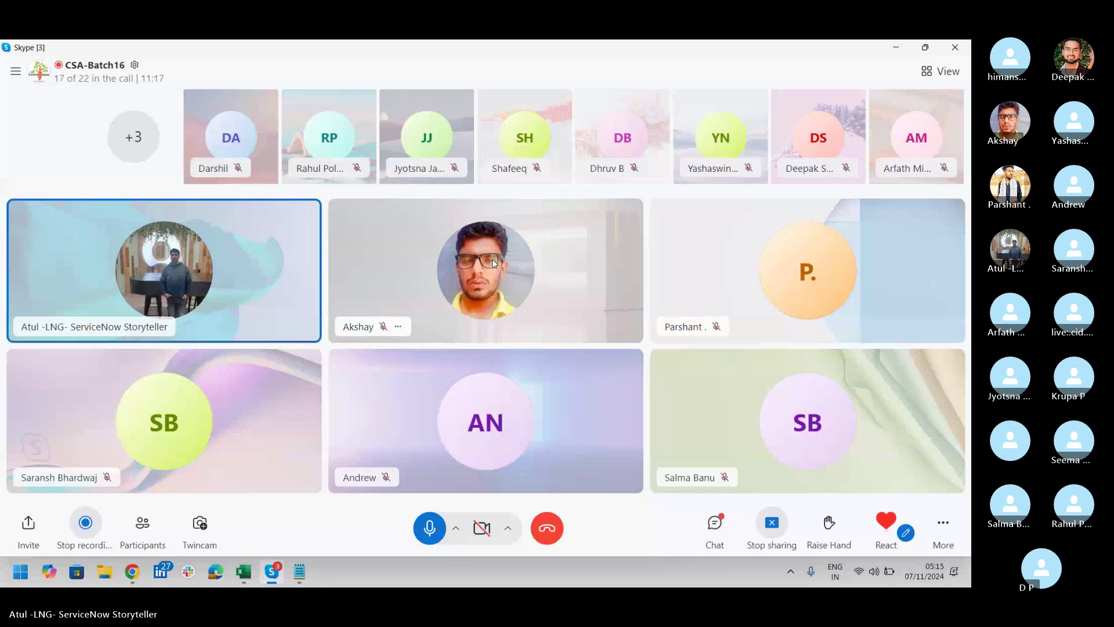
key(alt+Tab)
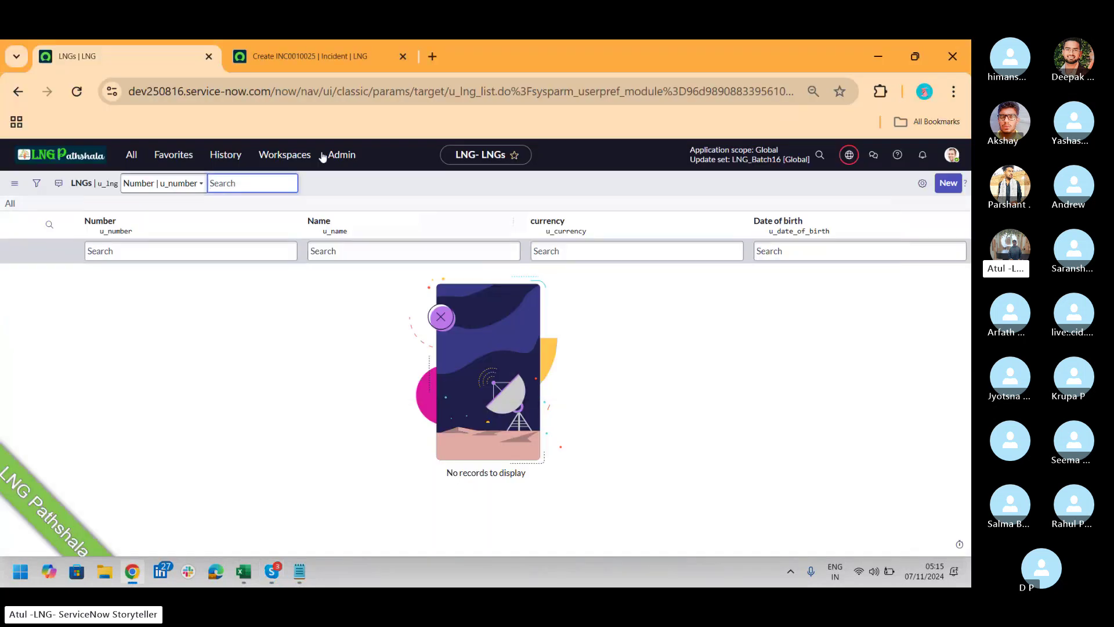
click(131, 155)
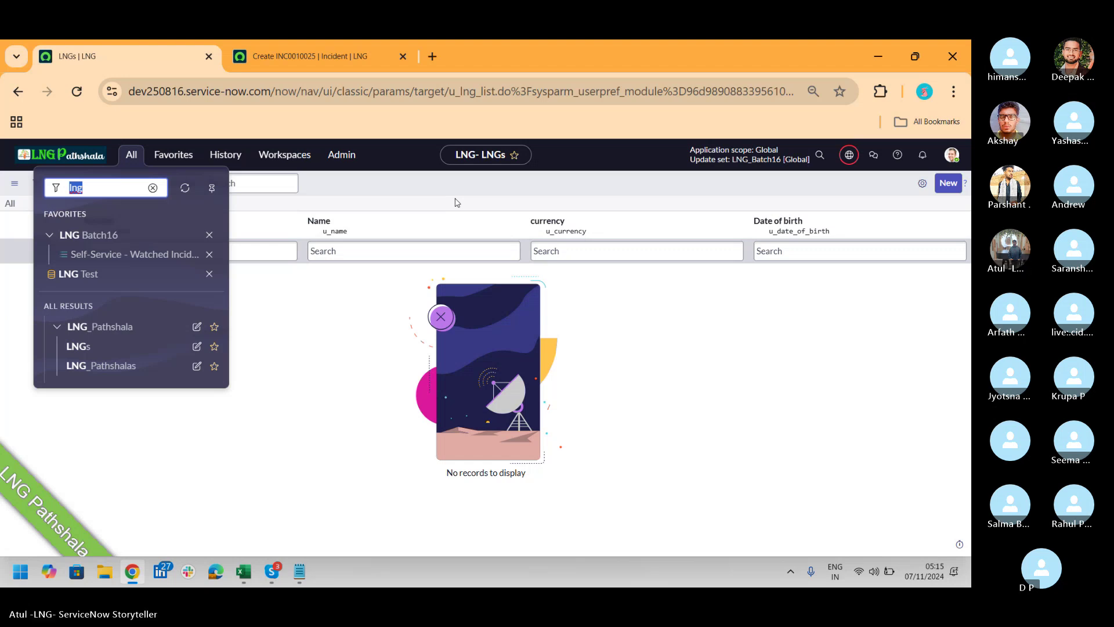
key(alt+Tab)
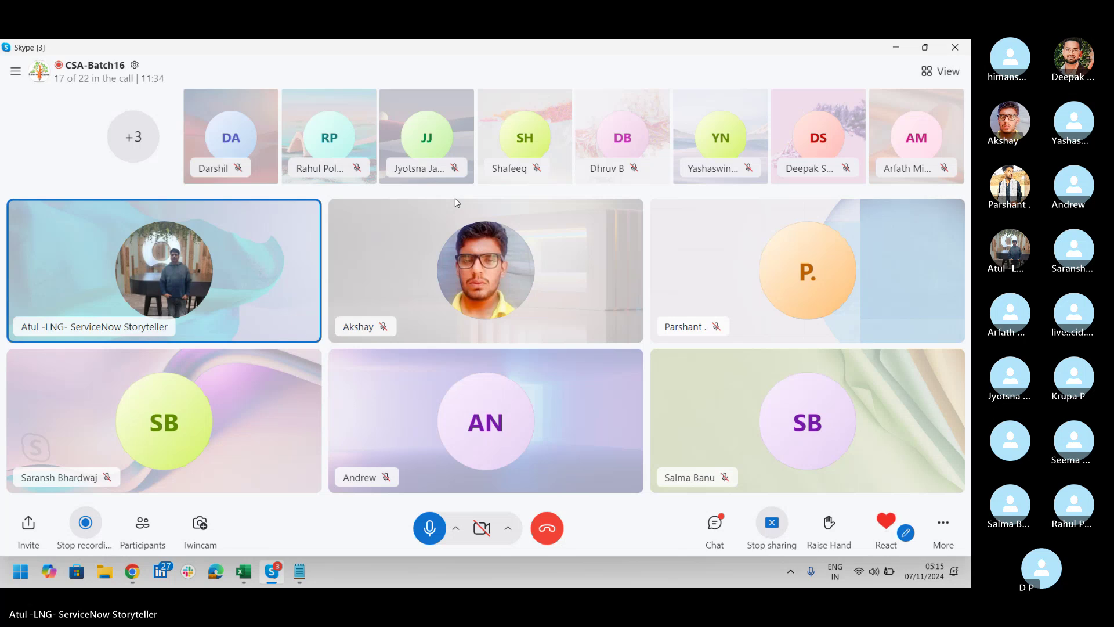
key(alt+Tab)
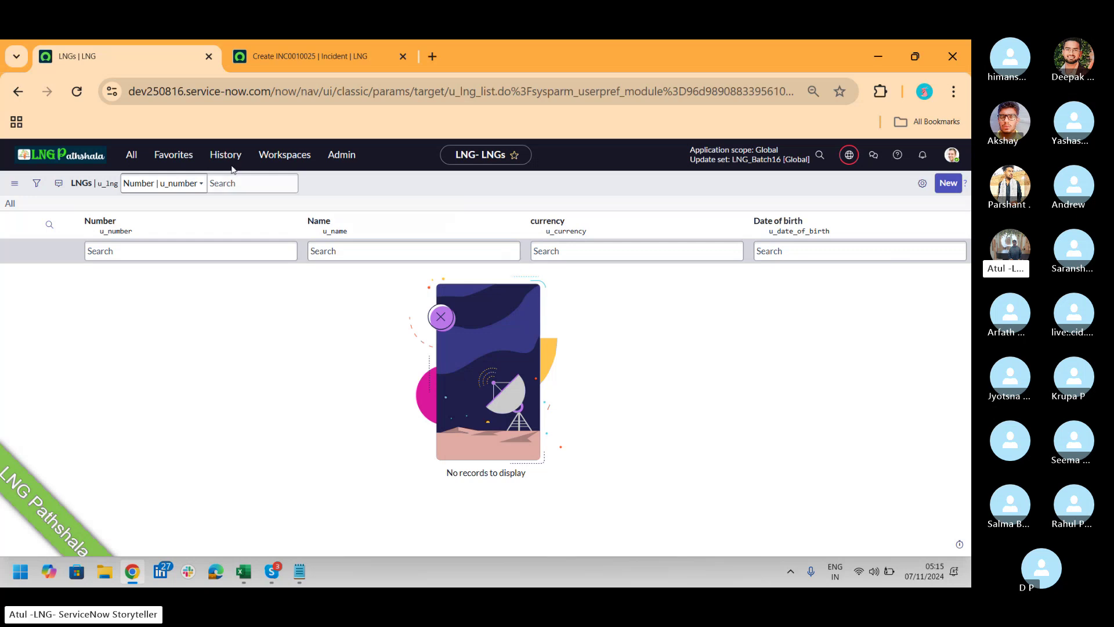
View the LNG_Pathshalas list, and search the navigator for batch16 to open a participant's table6s list.
click(128, 154)
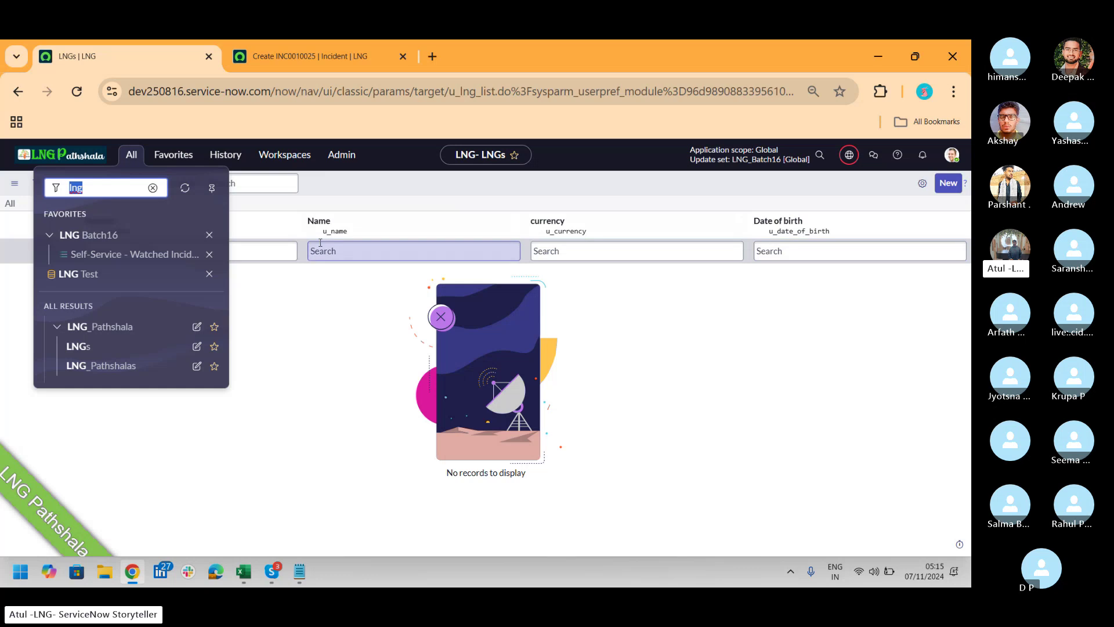
click(102, 372)
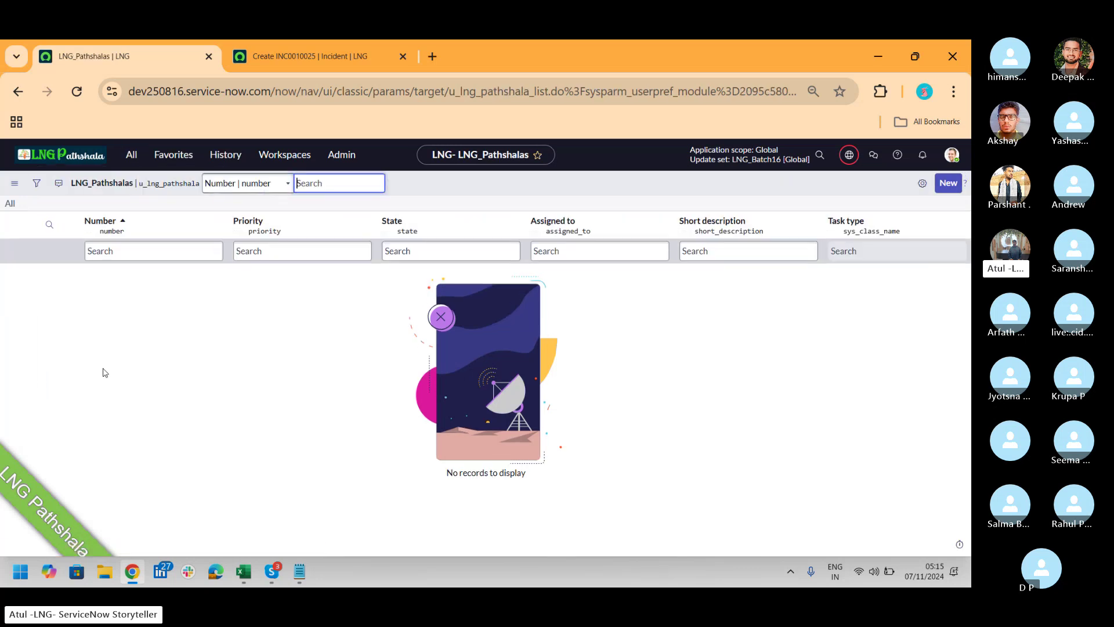
click(131, 155)
text(batc)
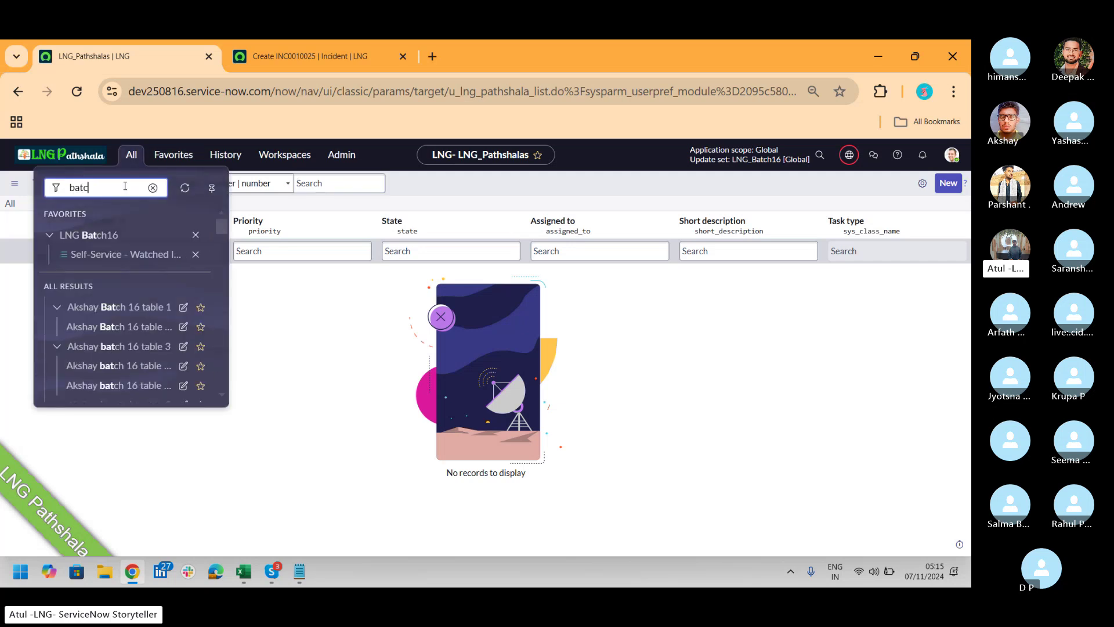
text(h16)
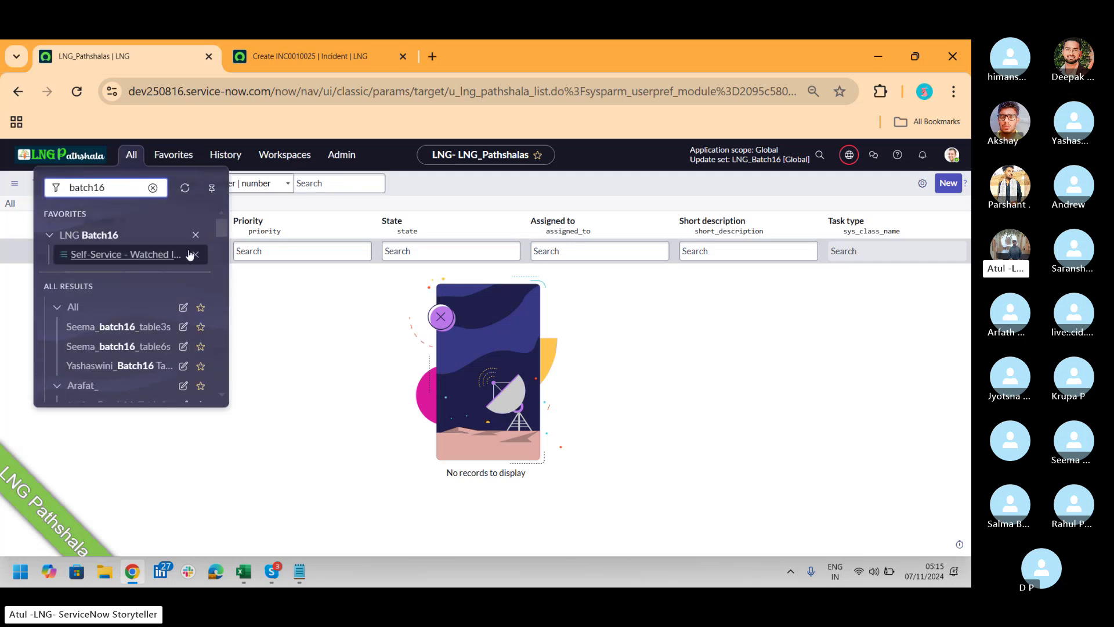
mouse_move(224, 234)
mouse_down()
mouse_move(223, 257)
mouse_move(224, 247)
mouse_up()
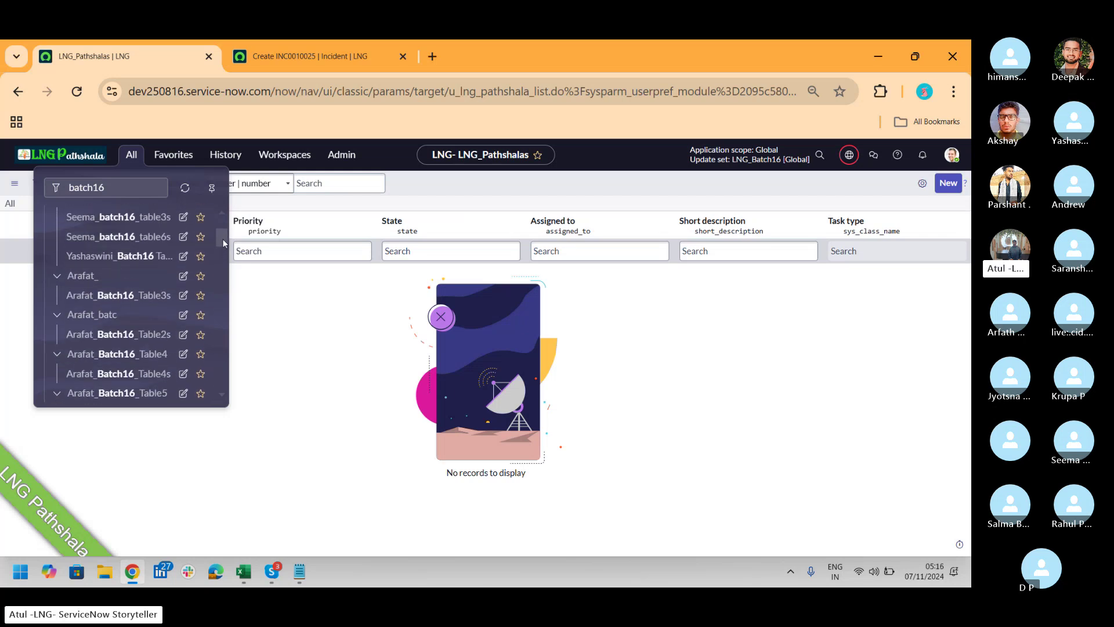
click(139, 237)
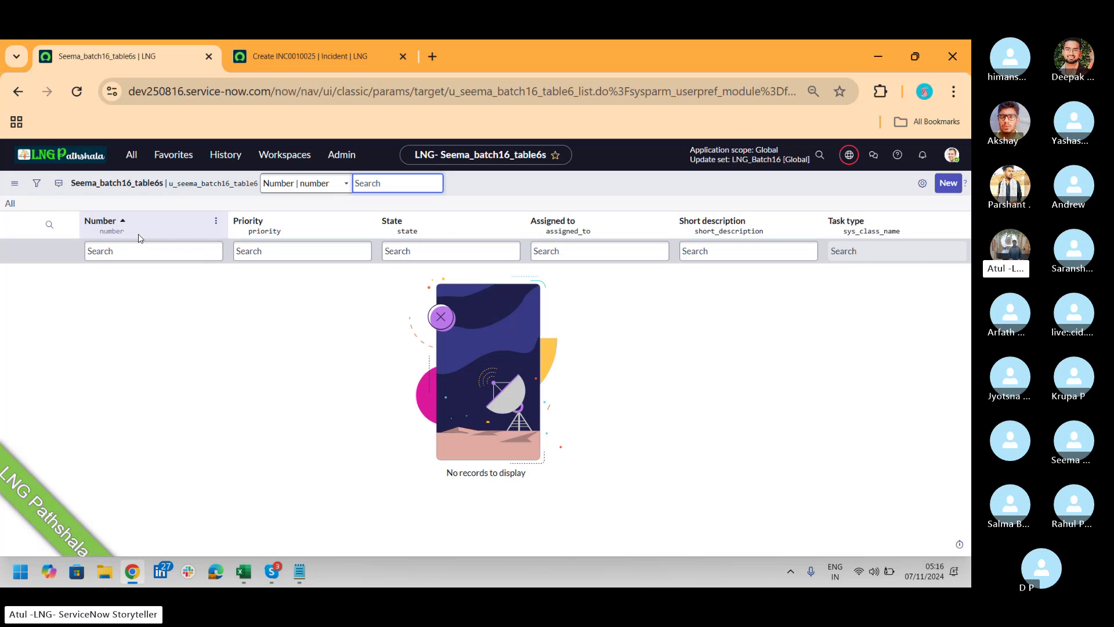
Find the incident modules in the navigator and open a new Incident form through Create New.
click(130, 157)
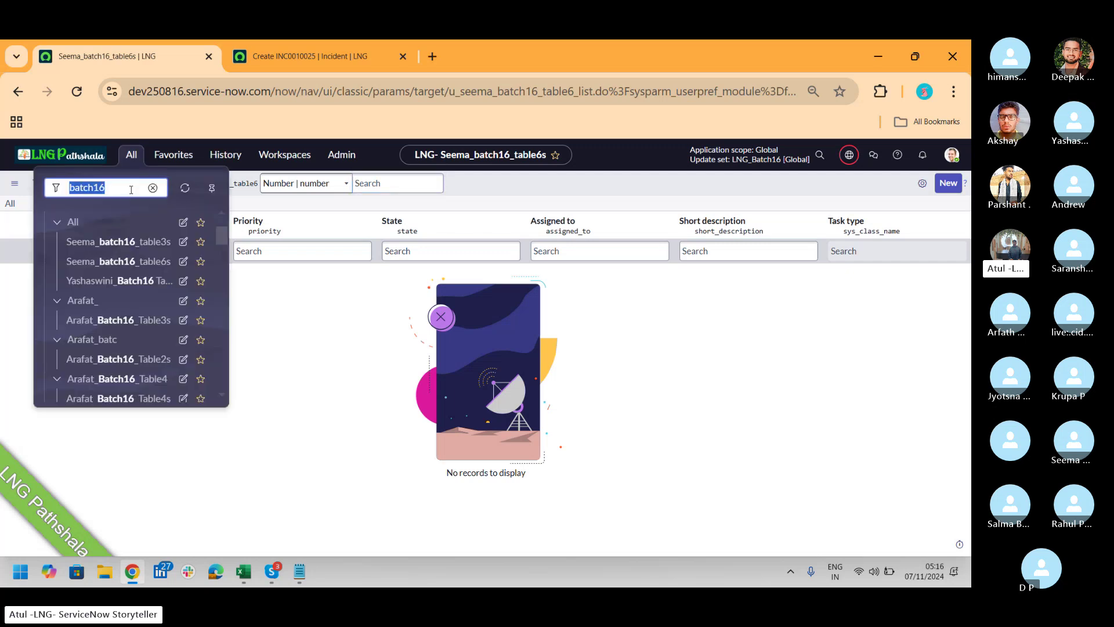
text(incid)
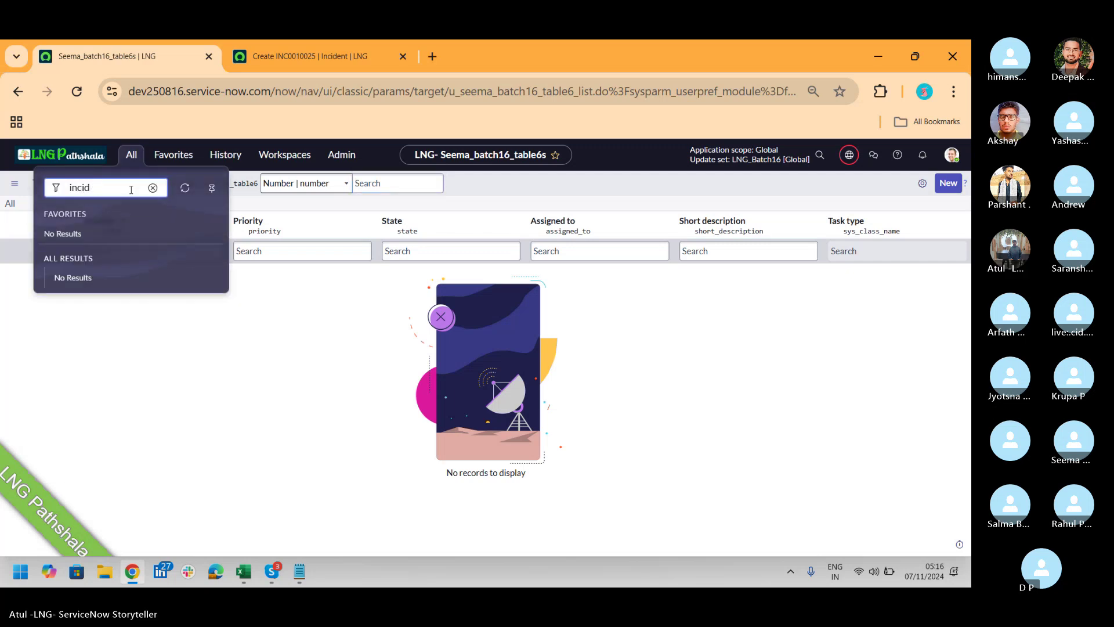
text(ent)
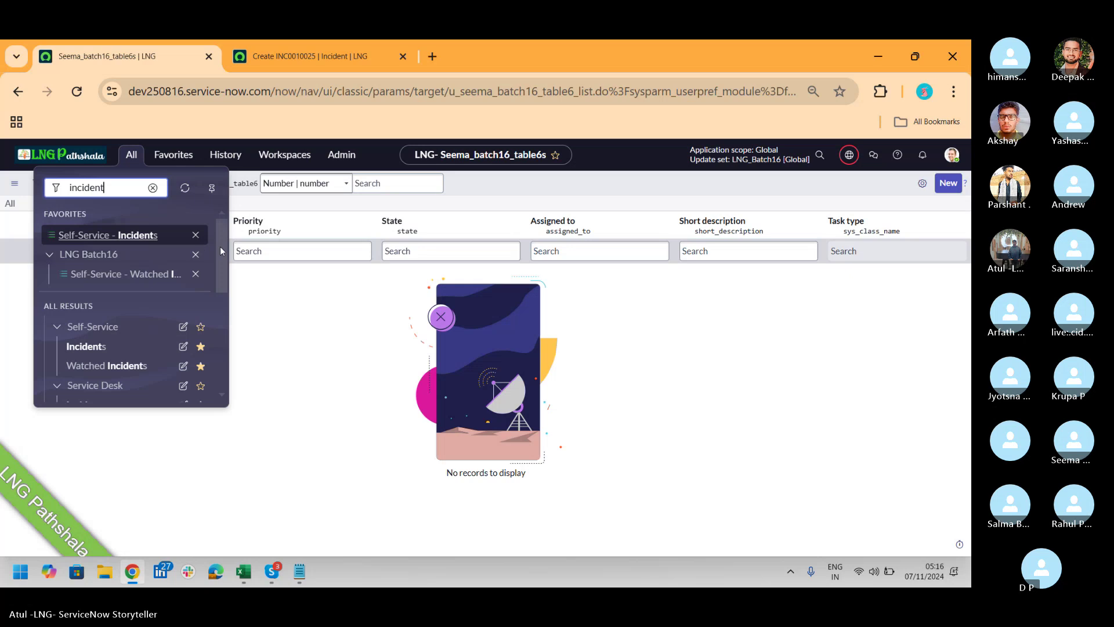
drag(222, 251, 225, 285)
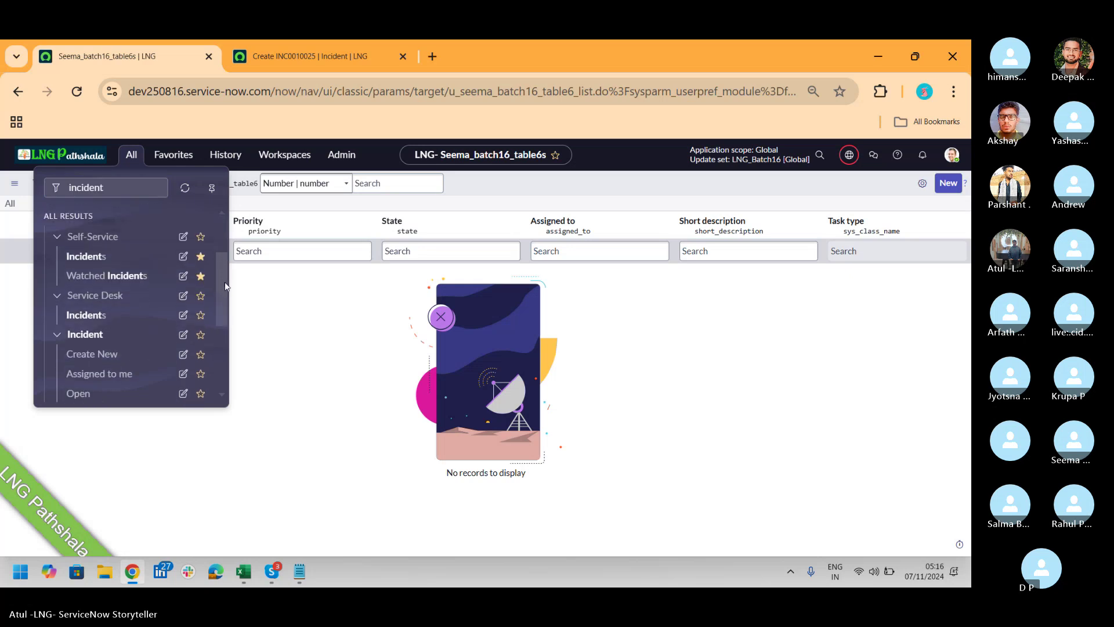
click(86, 361)
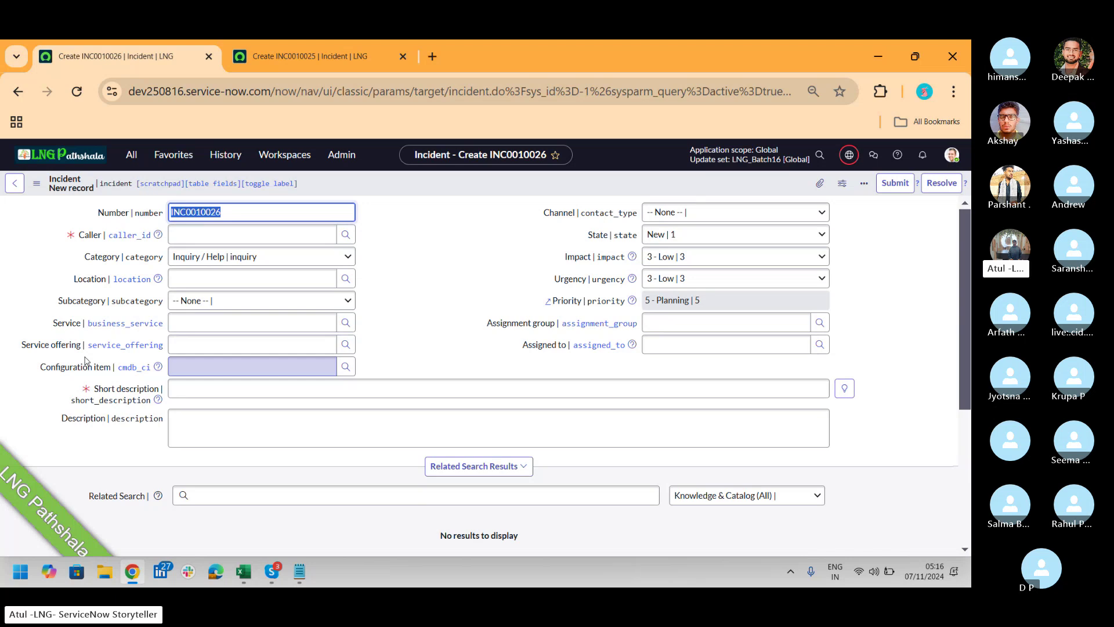
Find the LNGs module in the navigator and open its module record for editing.
click(133, 153)
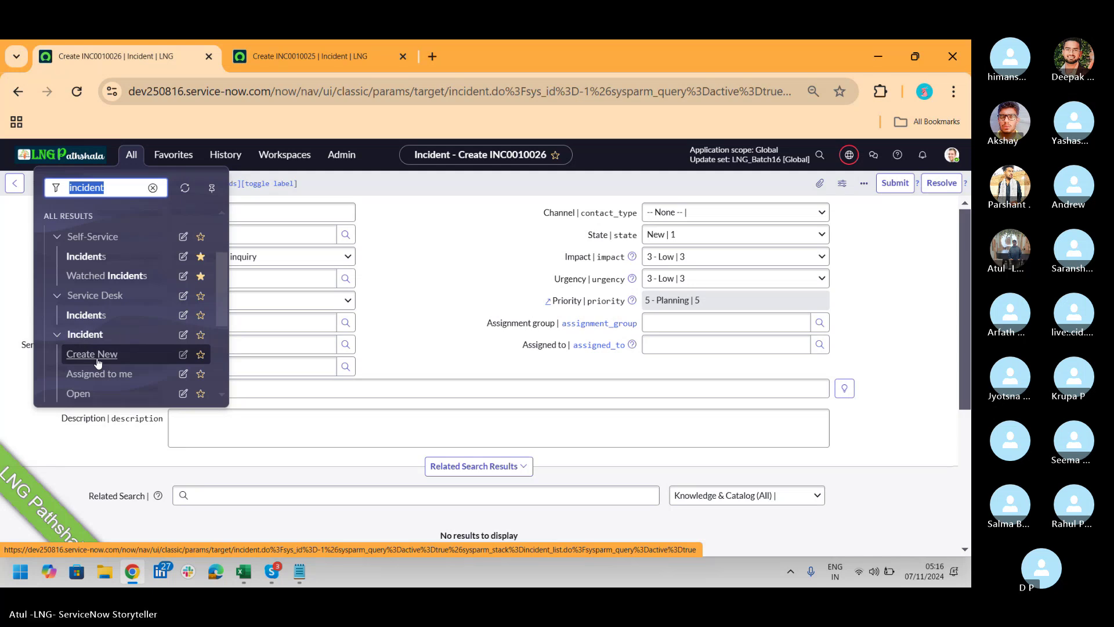
text(lng)
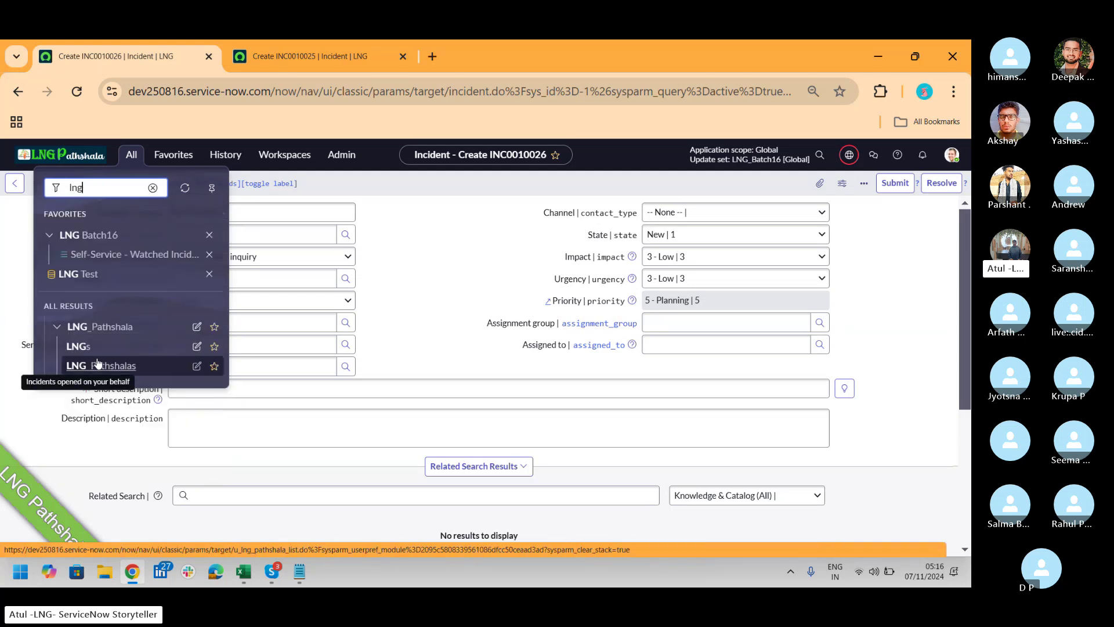
click(197, 348)
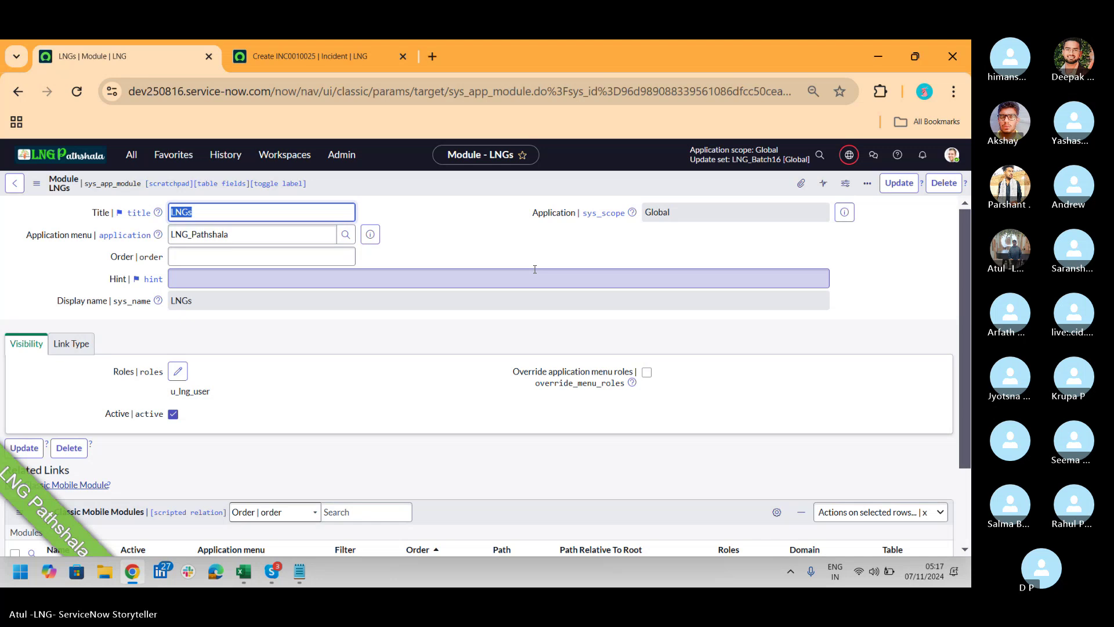
Search the navigator for incident and examine the order in which the Incident application's modules are listed.
click(335, 253)
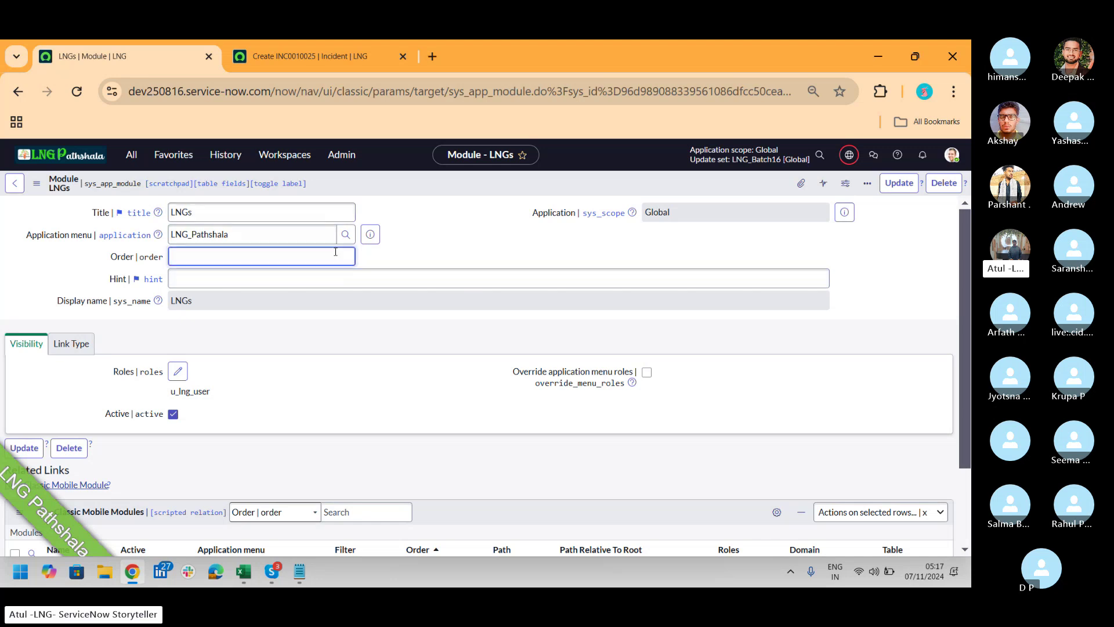
click(132, 154)
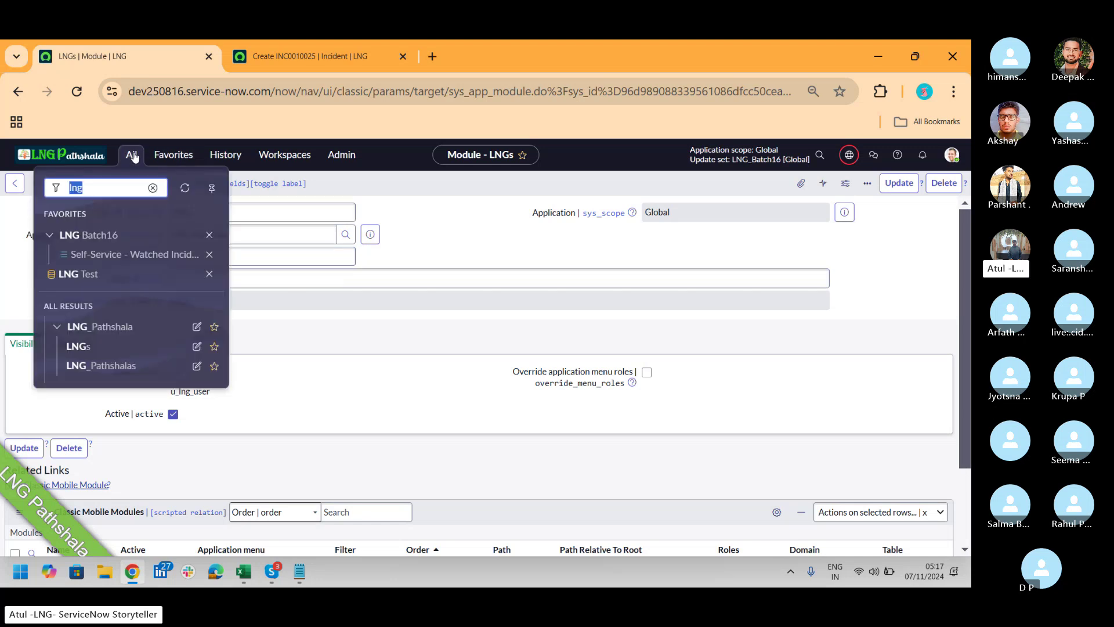
text(incidne)
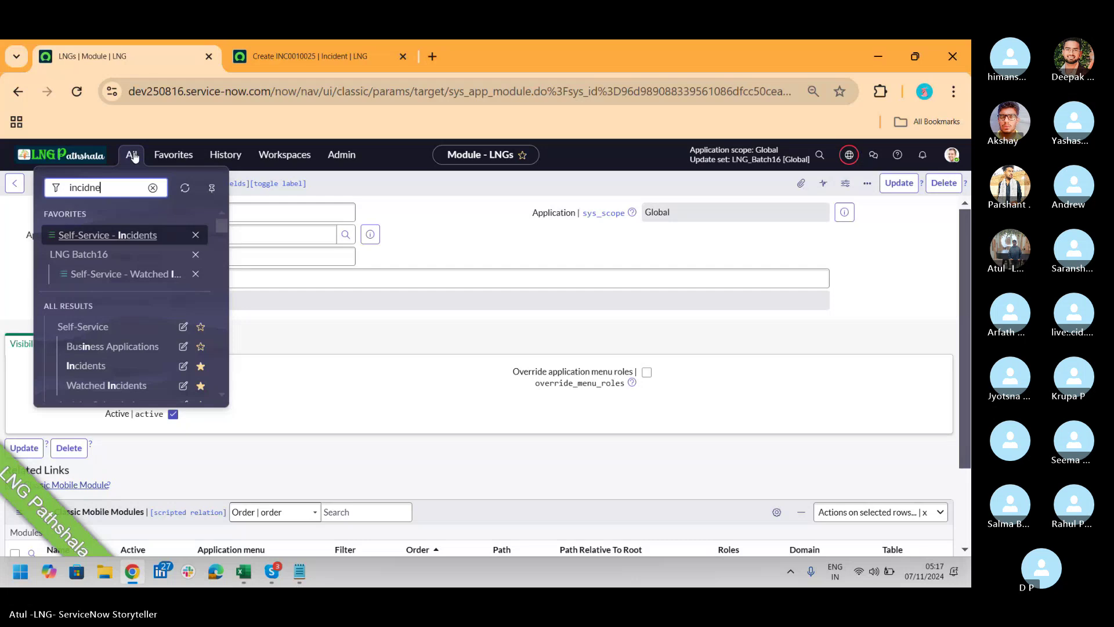
key(BackSpace)
key(BackSpace)
text(ent)
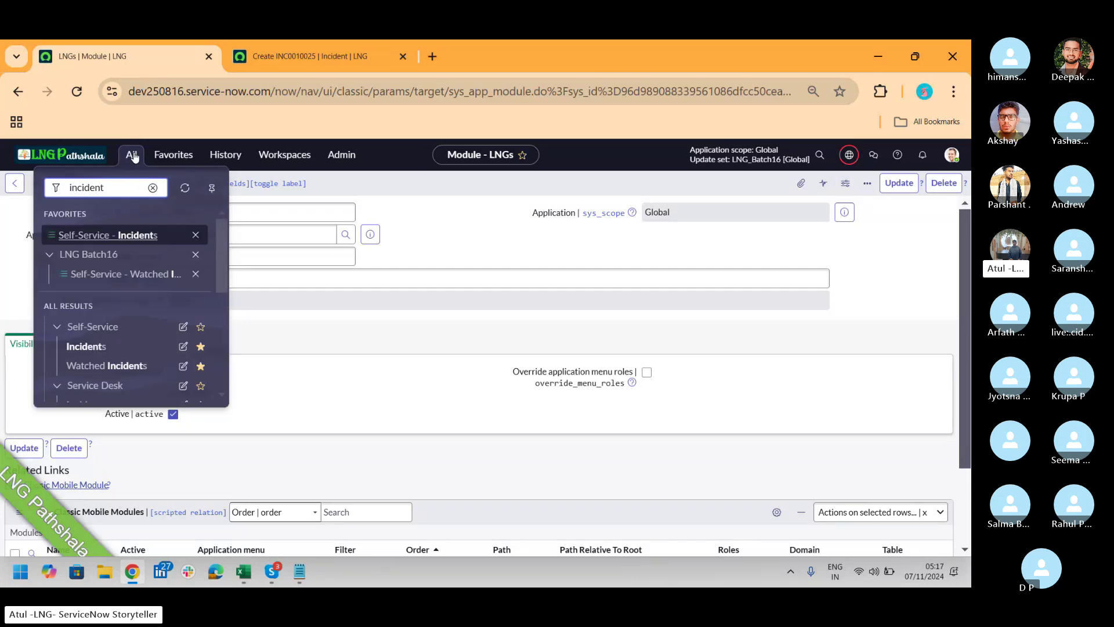
drag(222, 238, 223, 307)
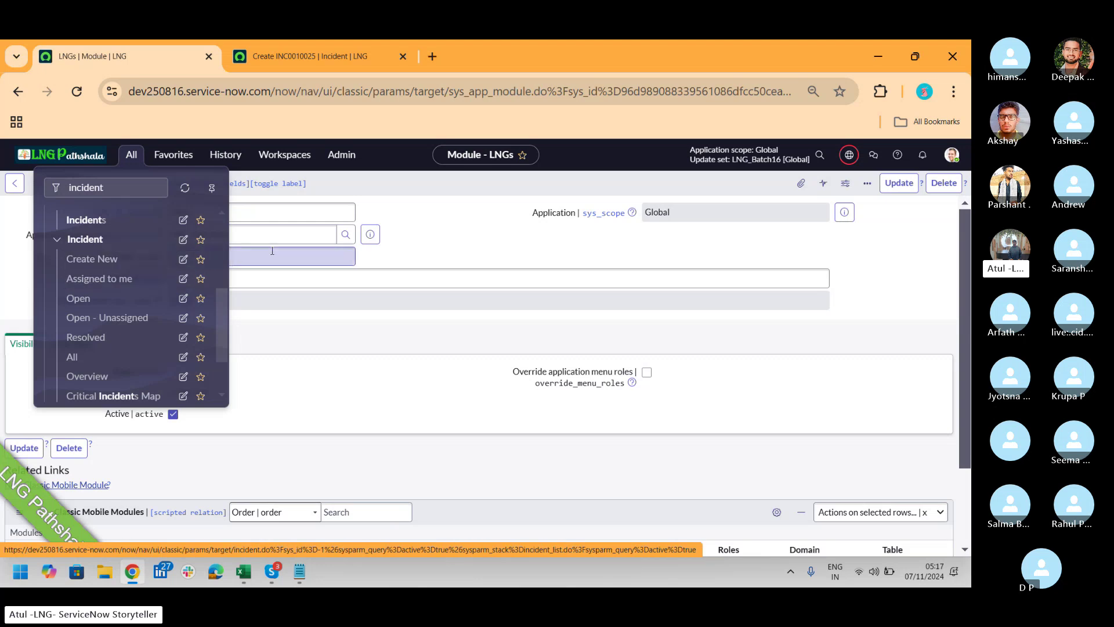
Set the LNGs module's order to 100 and its hint to "This is LNG Table".
click(319, 253)
text(1)
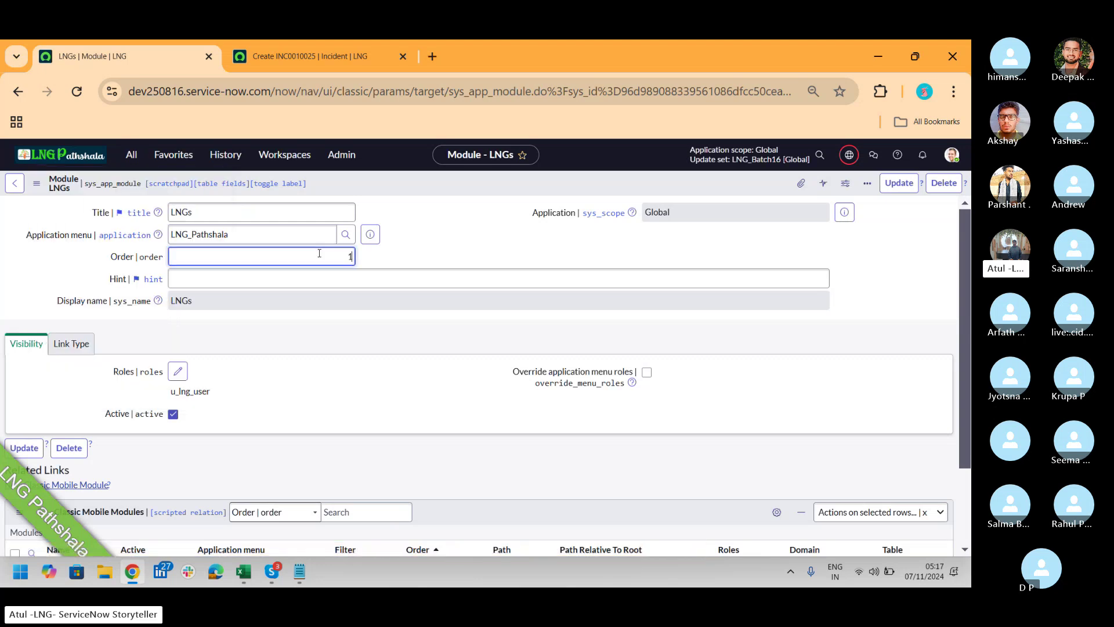
text(00)
click(133, 155)
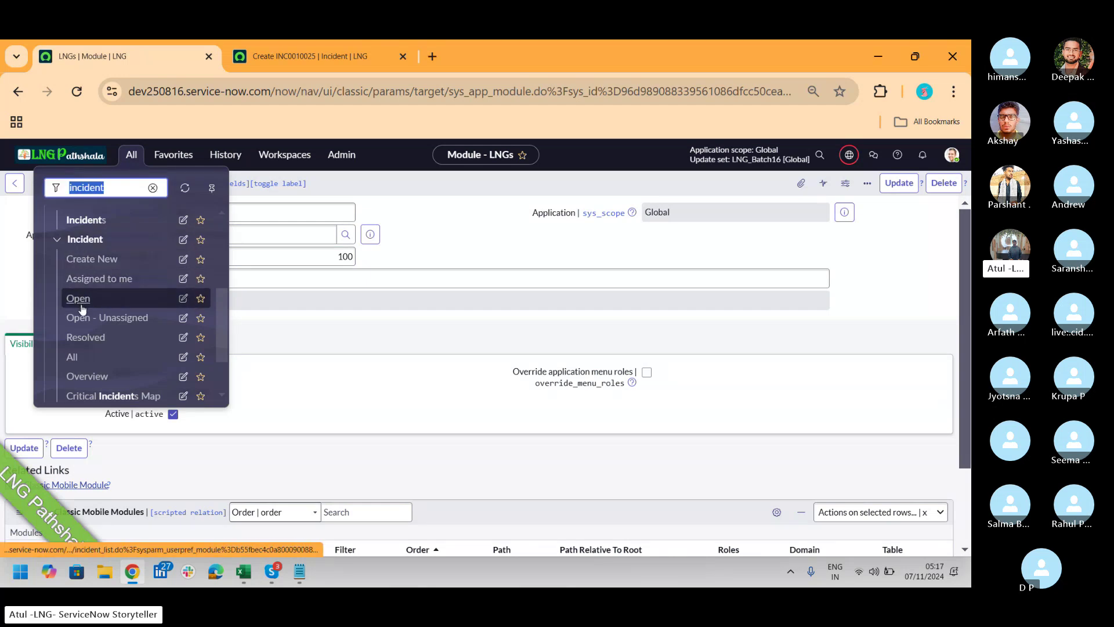
click(299, 278)
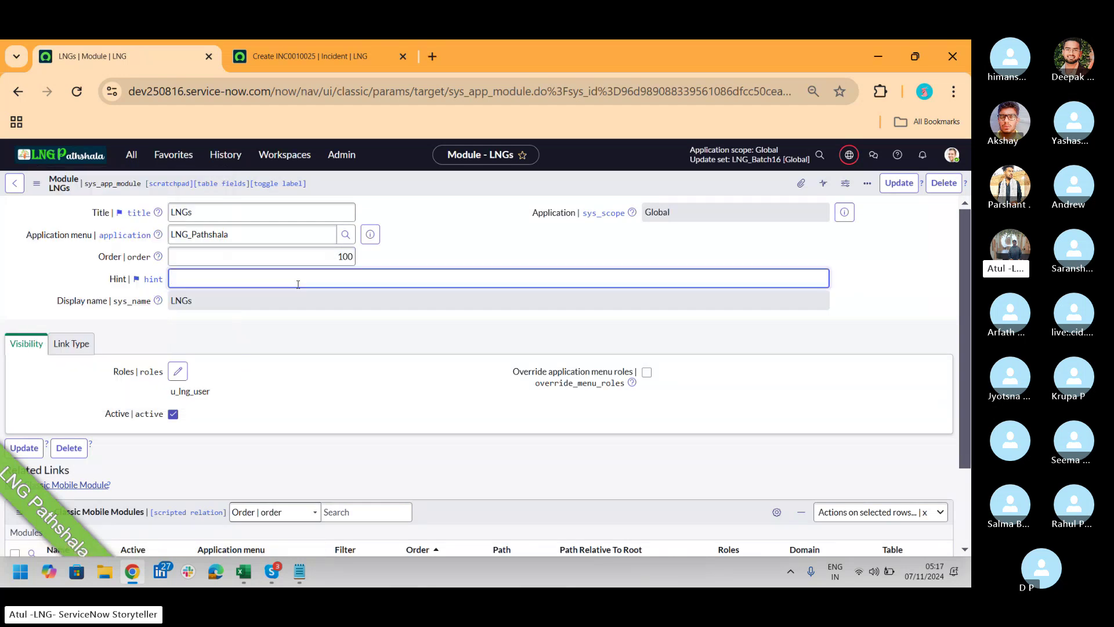
text(This is)
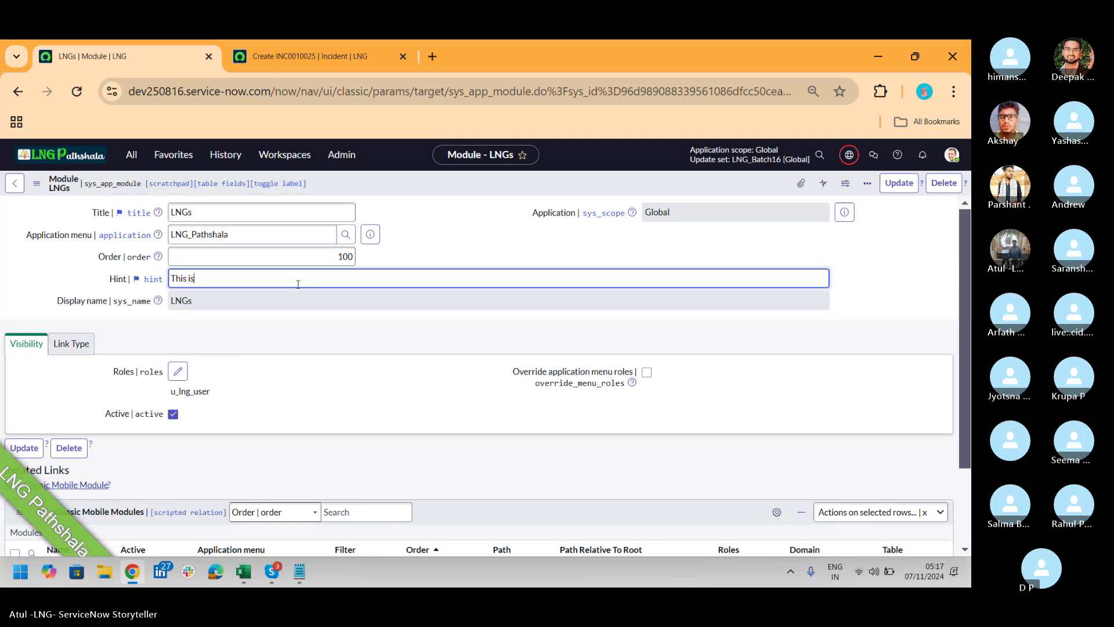
text( LNG Table)
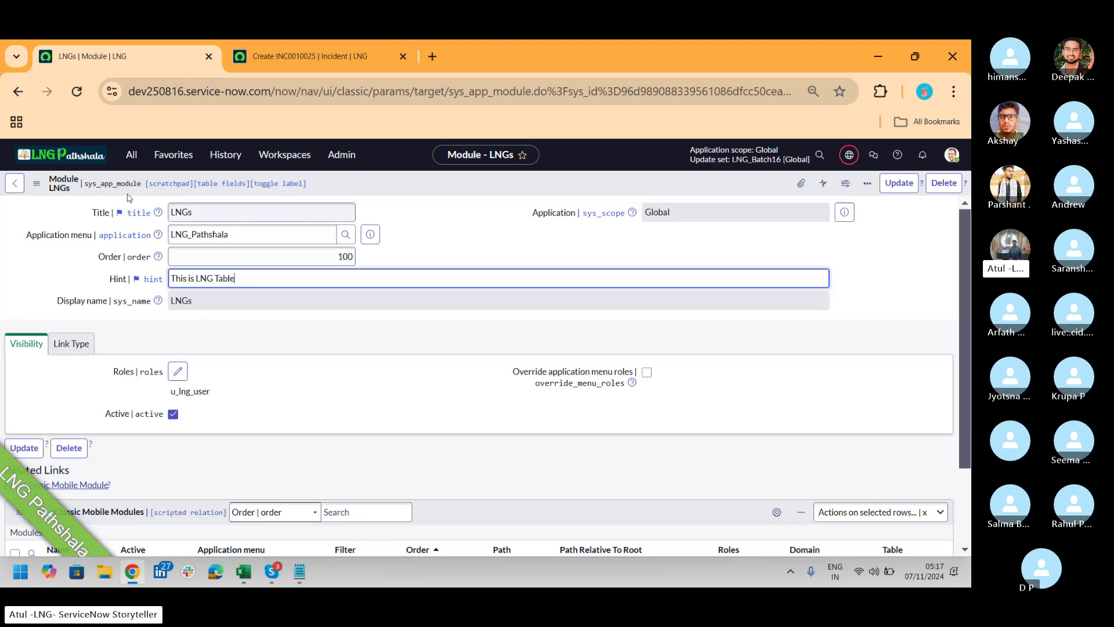
In the incident browser tab, open the module record of Incident's Create New to examine its order, hint and roles.
click(130, 155)
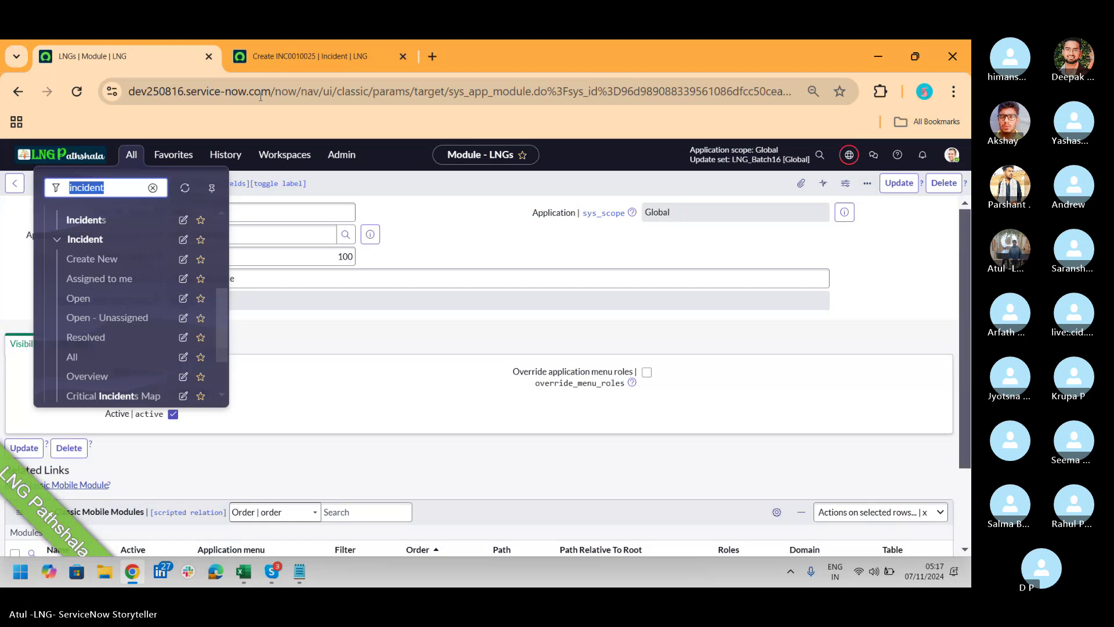
click(344, 53)
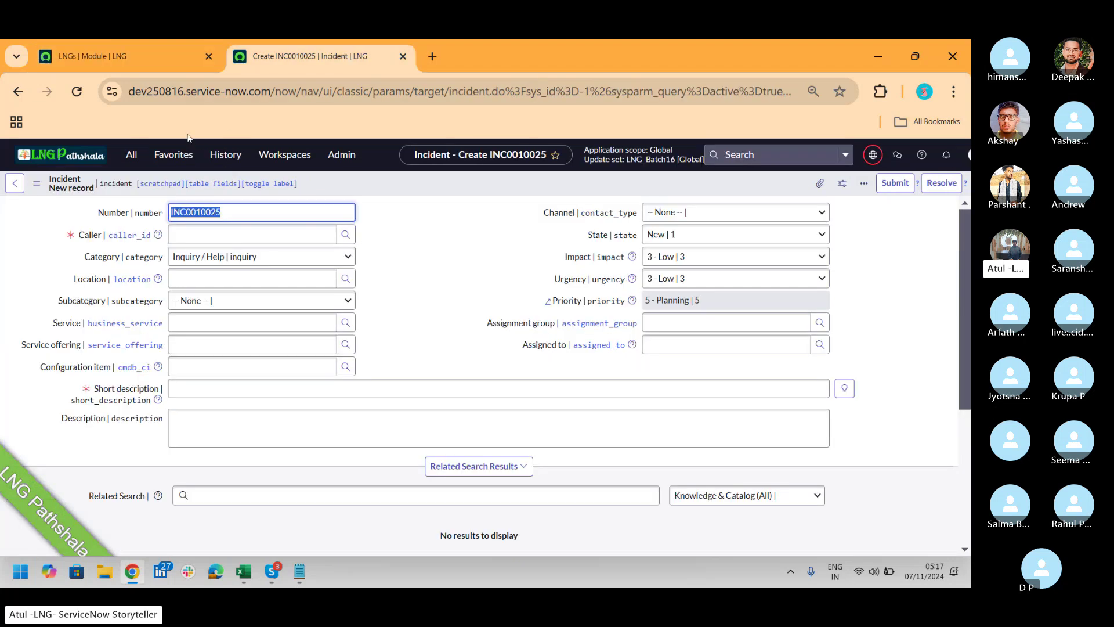
click(132, 155)
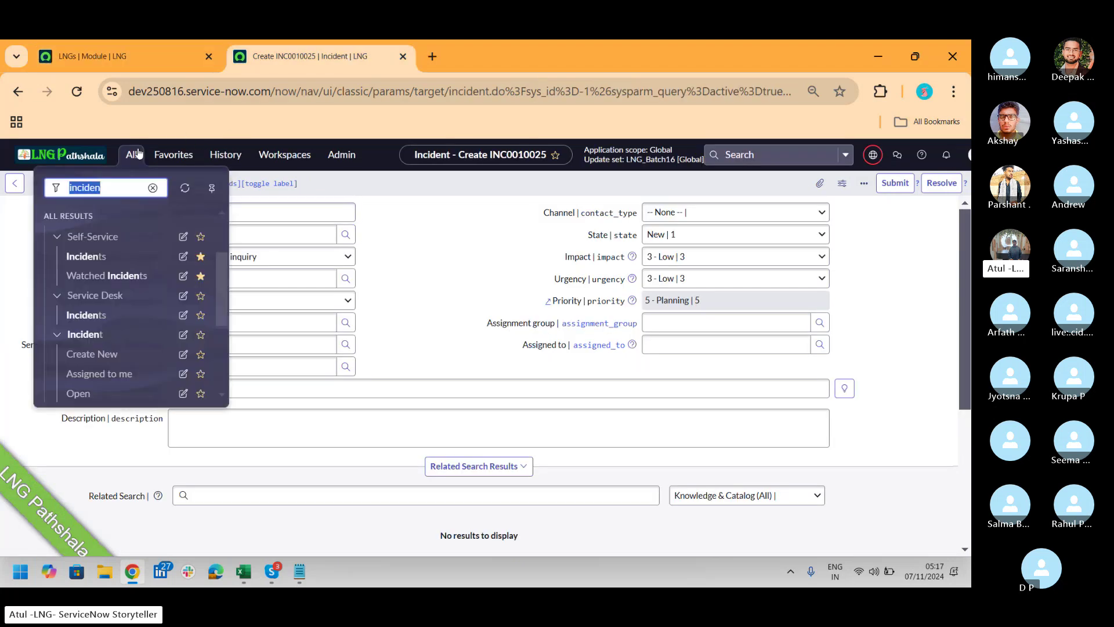
click(183, 354)
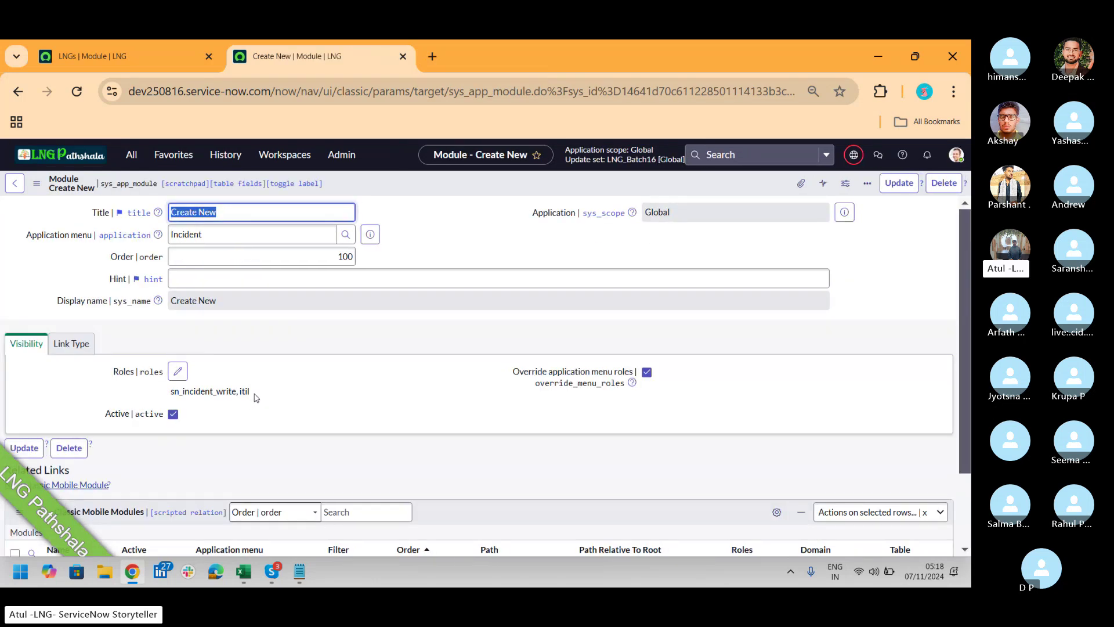
Examine the roles assigned to Incident's Create New module, including sn_incident_write.
drag(255, 397, 171, 395)
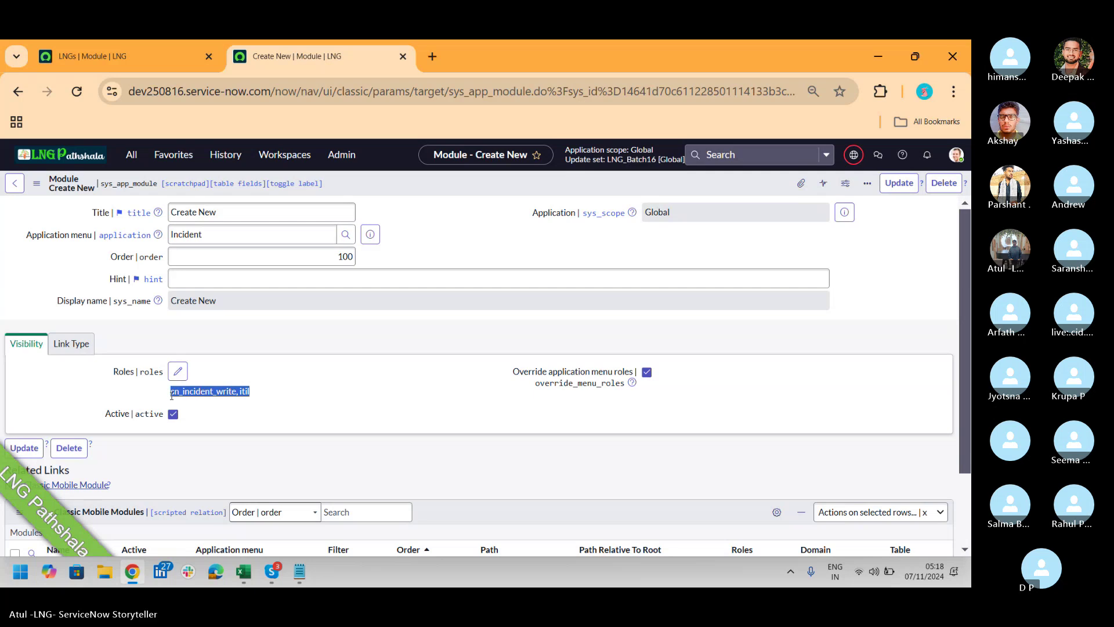
key(alt+Tab)
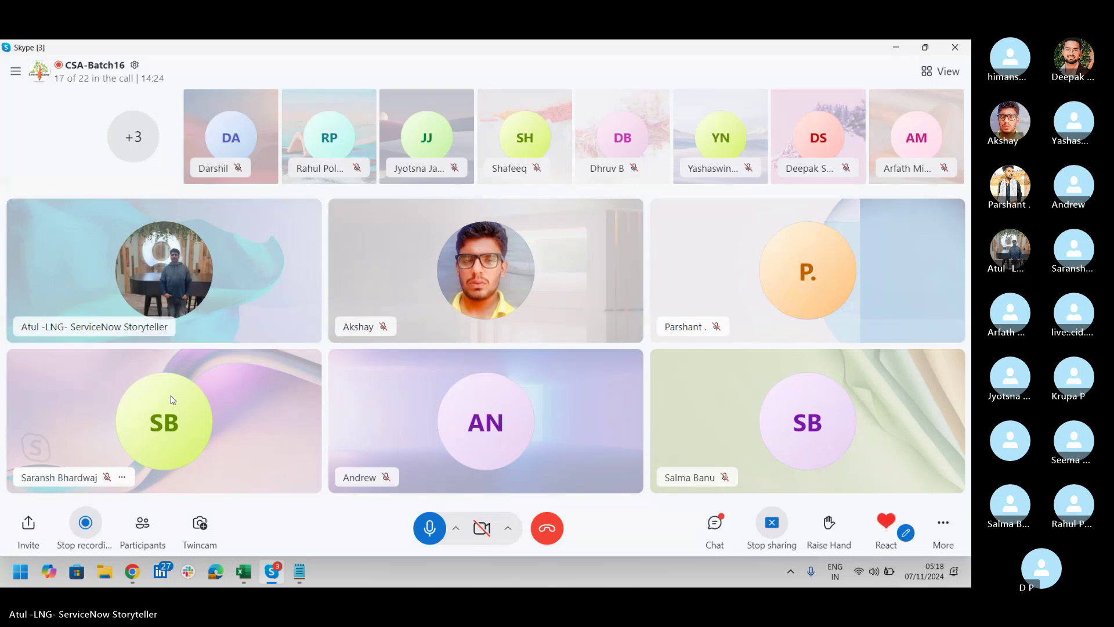
key(alt+Tab)
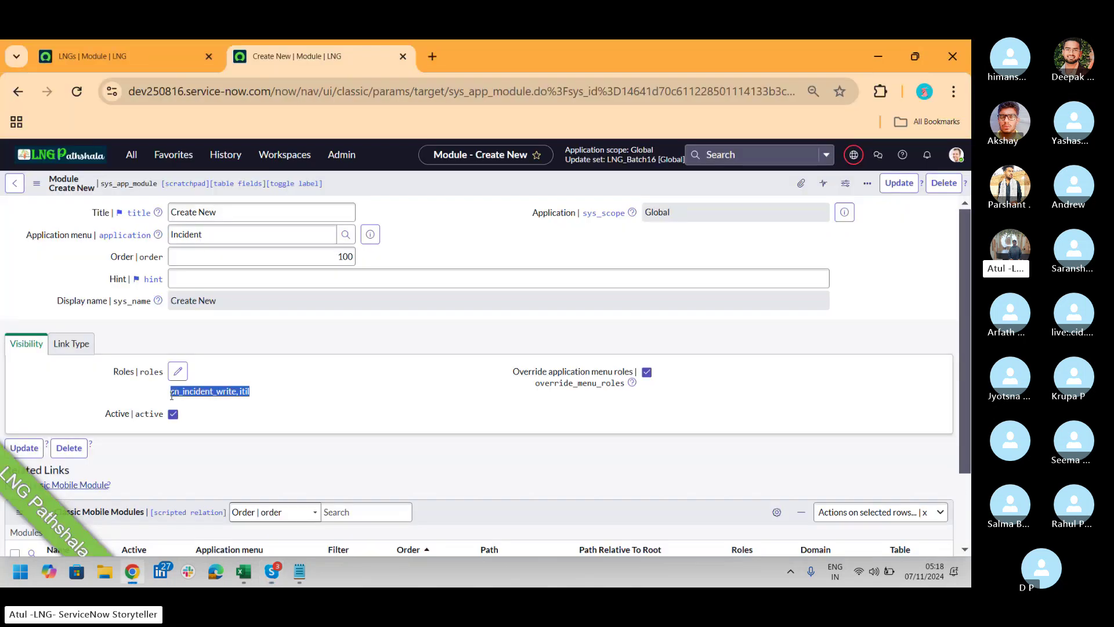
click(226, 410)
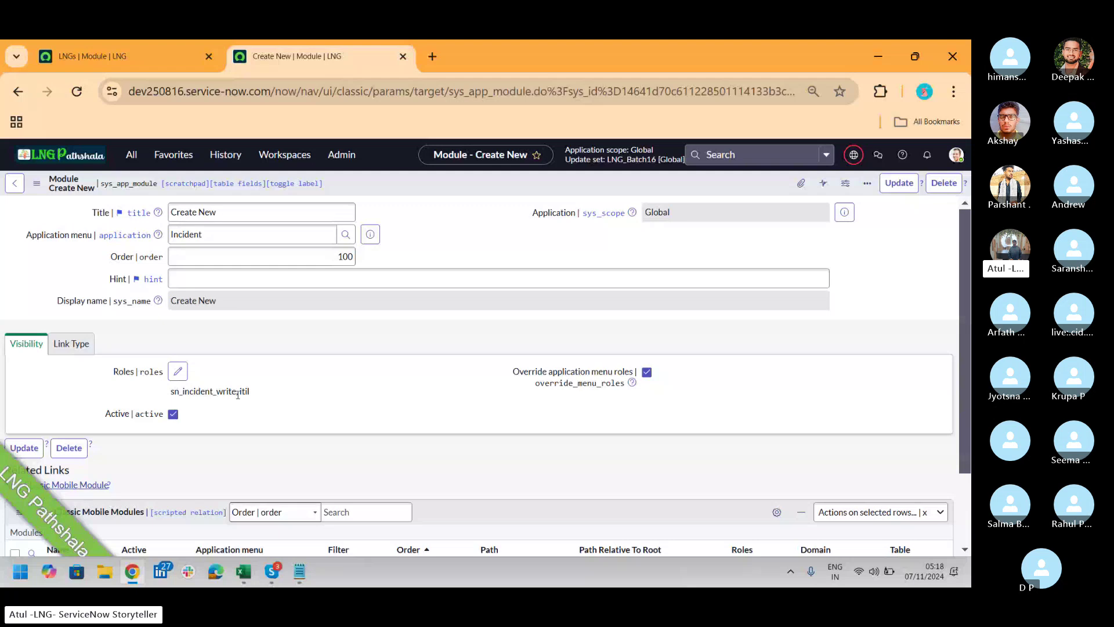
drag(236, 391, 170, 391)
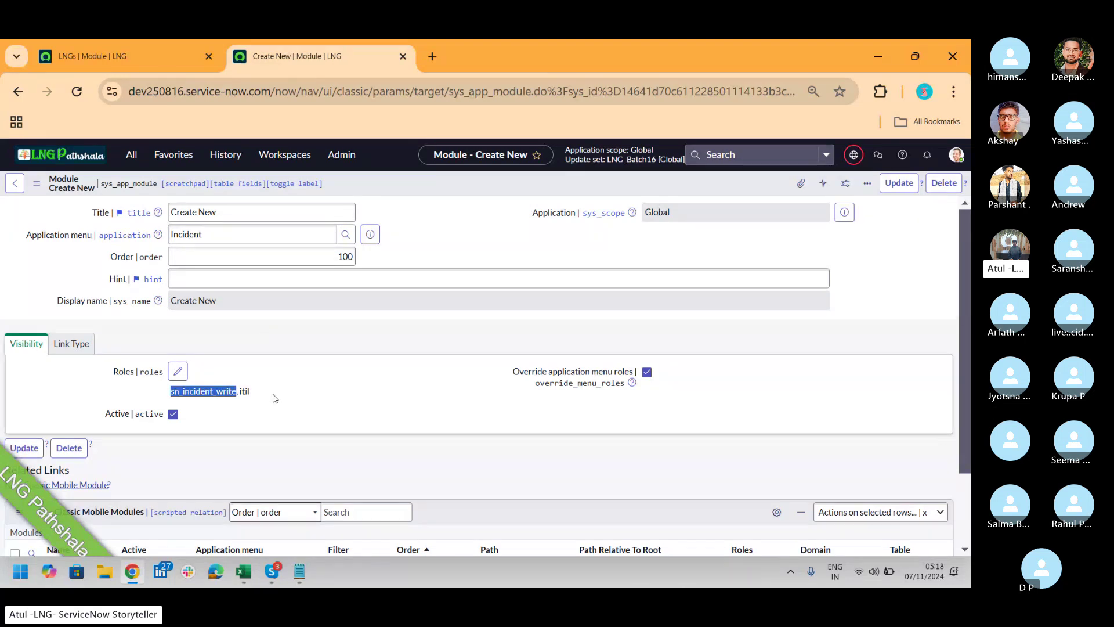
In the LNGs module's browser tab, add the admin and itil roles to the module's roles.
click(129, 57)
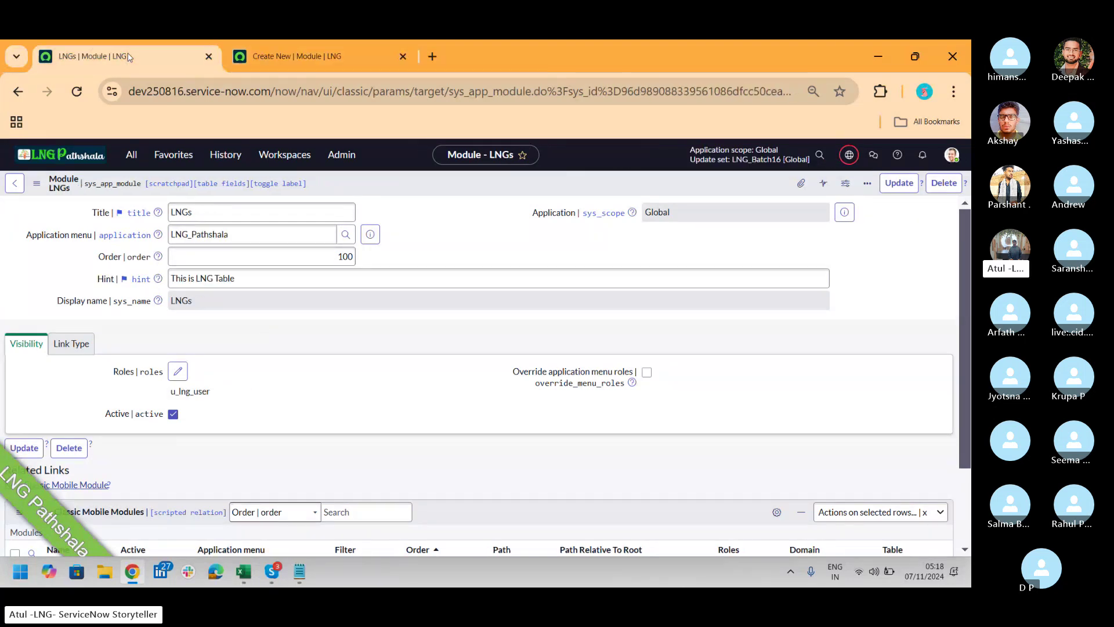
click(177, 372)
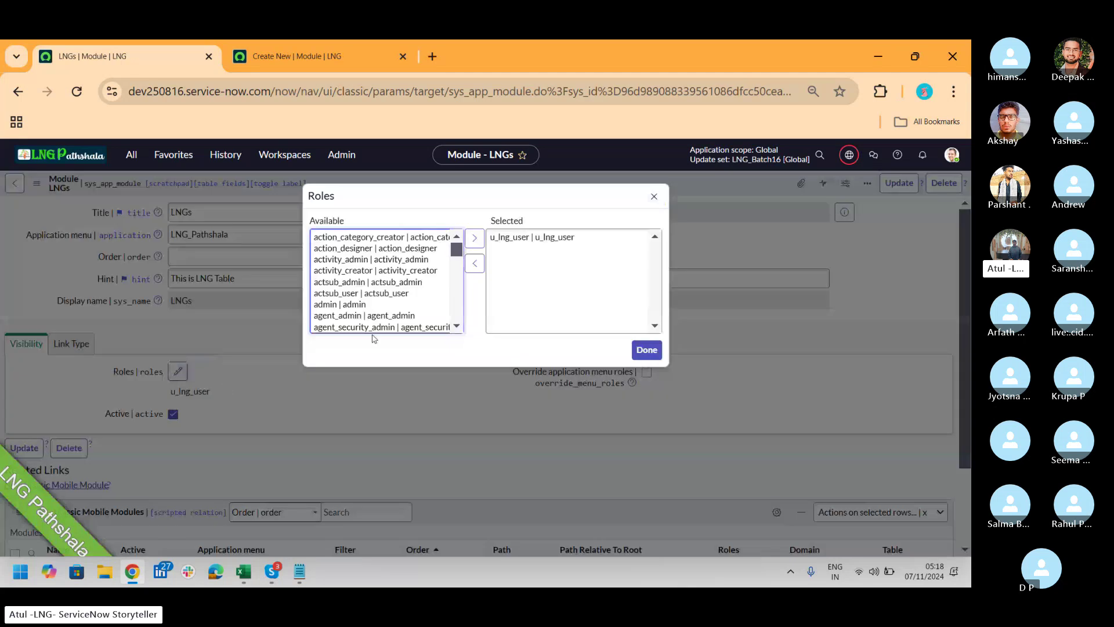
click(360, 305)
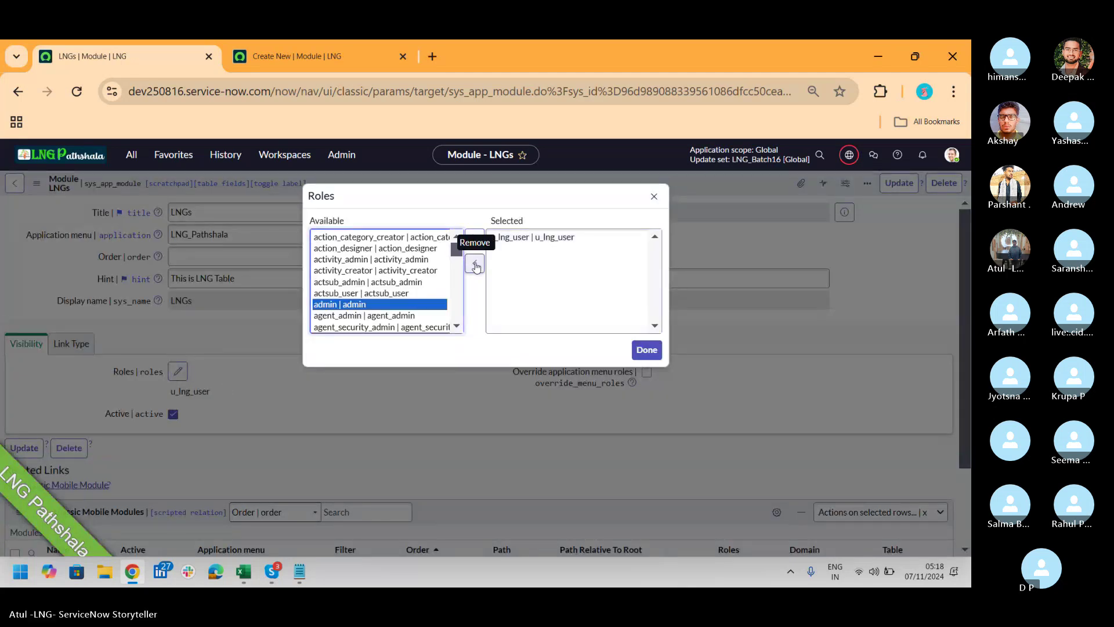
click(474, 239)
click(364, 306)
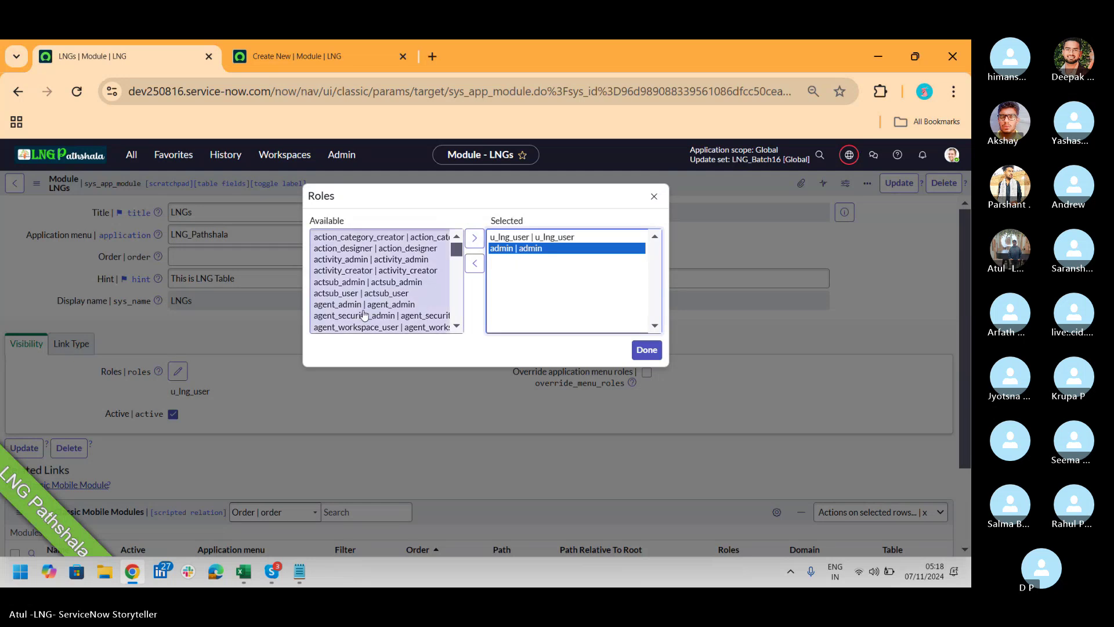
text(itil | itil)
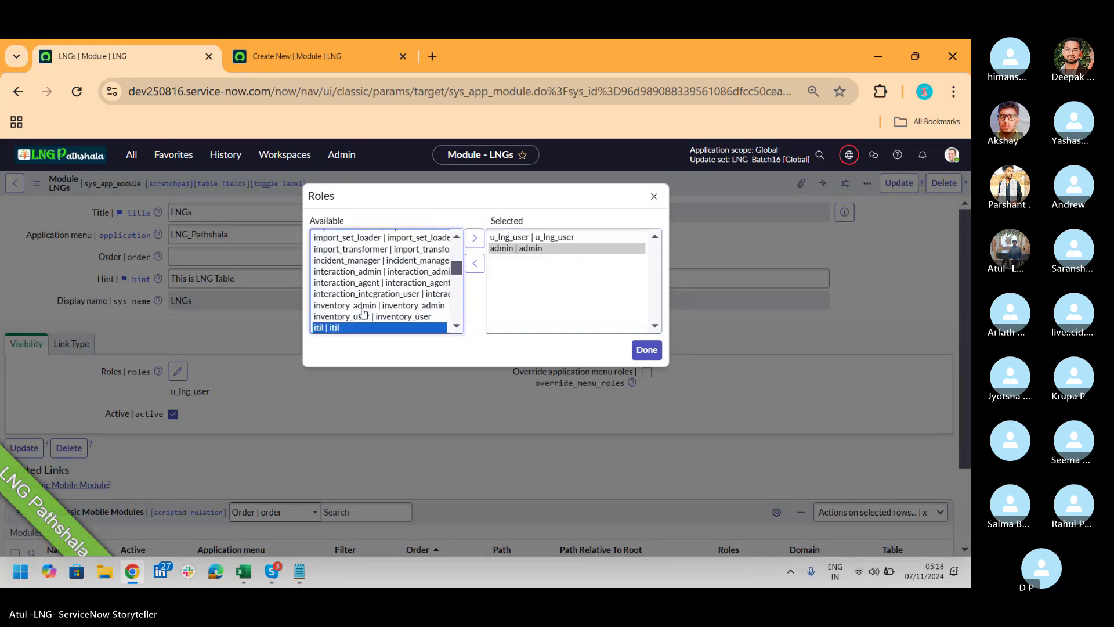
click(475, 238)
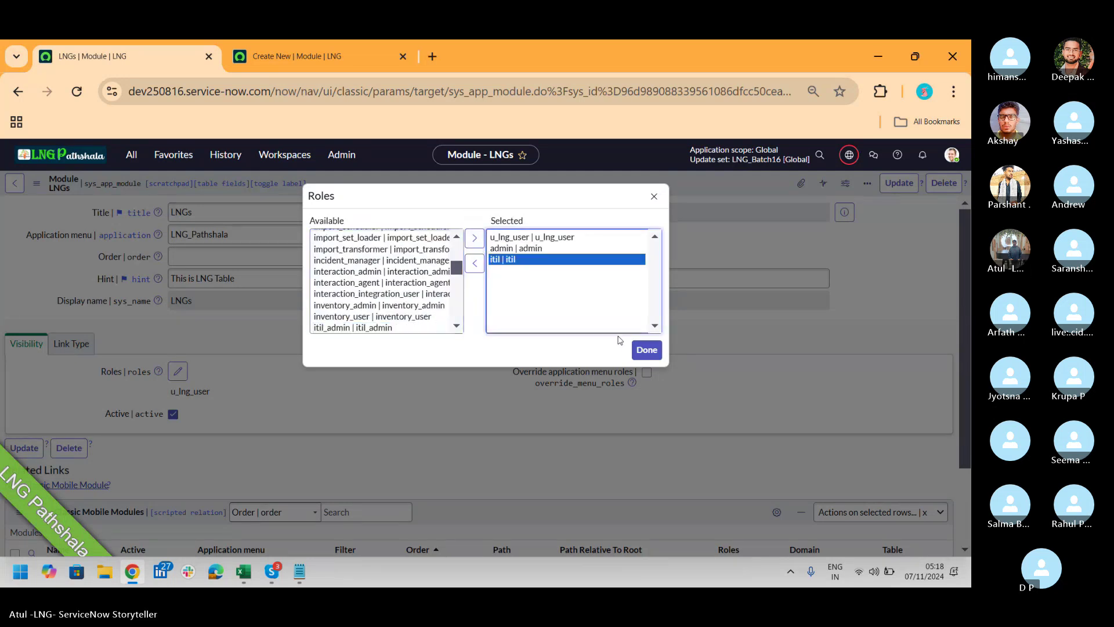
click(646, 350)
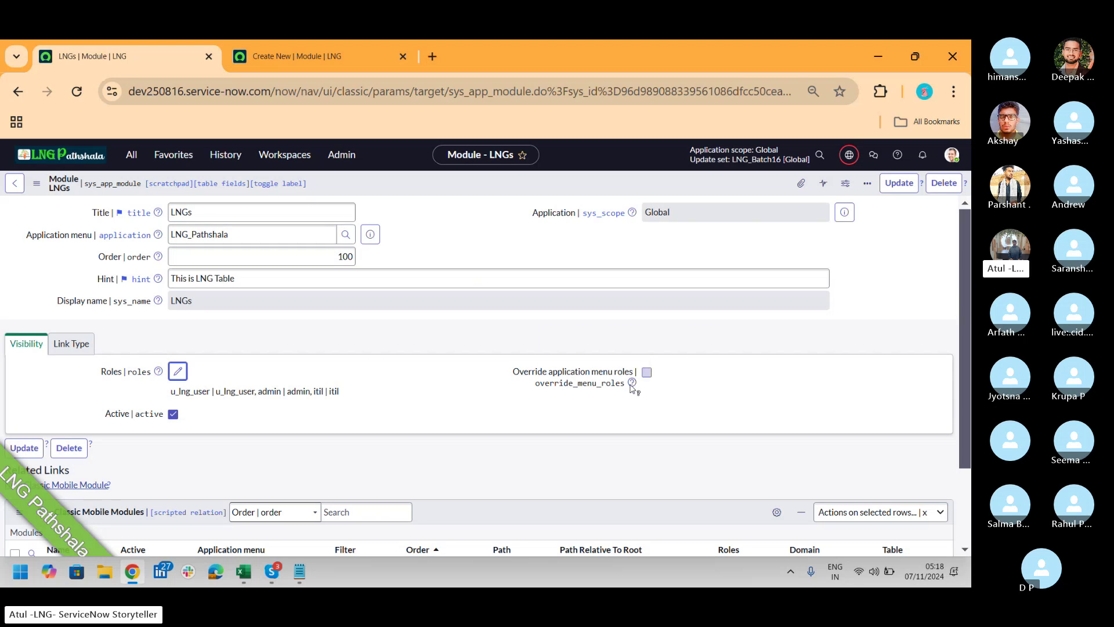
Look up lng in the Create New tab's navigator, and enable Override application menu roles on the LNGs module.
mouse_move(631, 386)
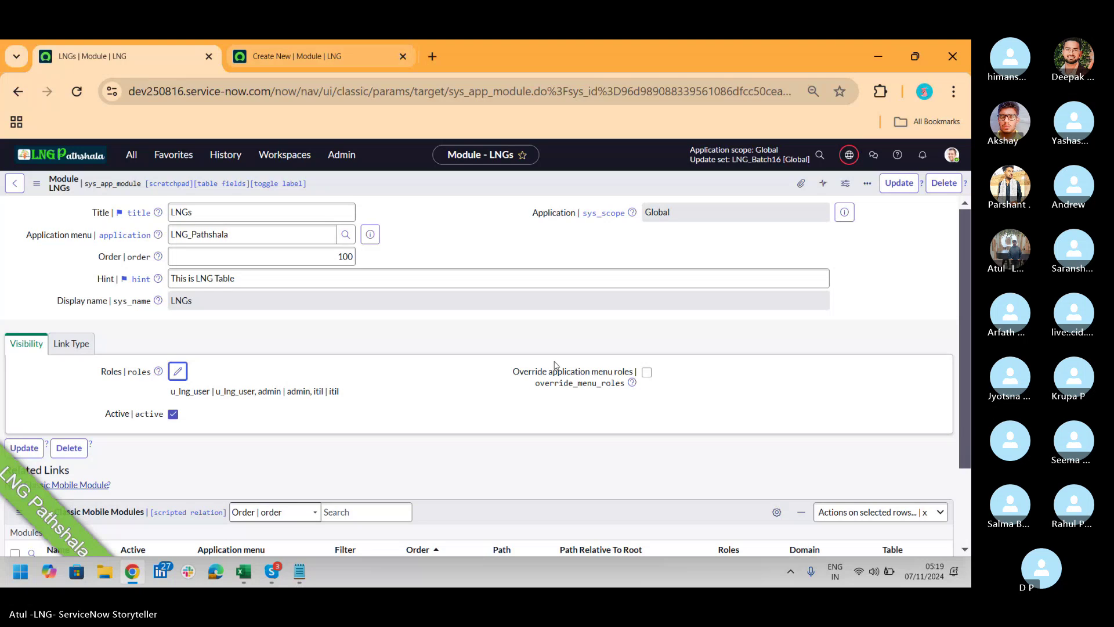
click(386, 60)
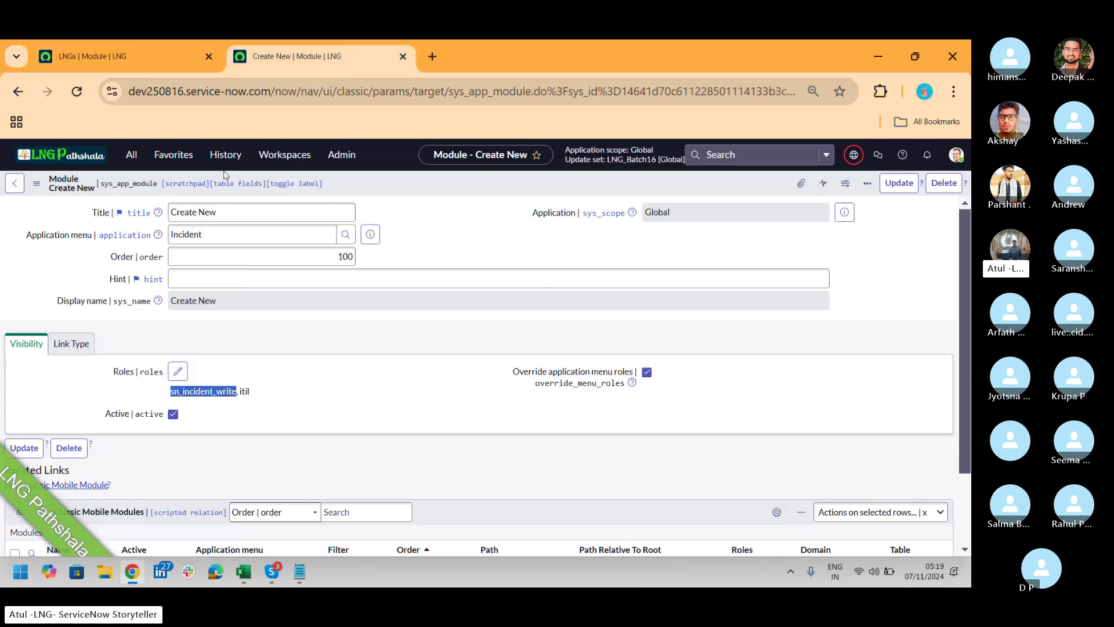
click(131, 156)
text(lng)
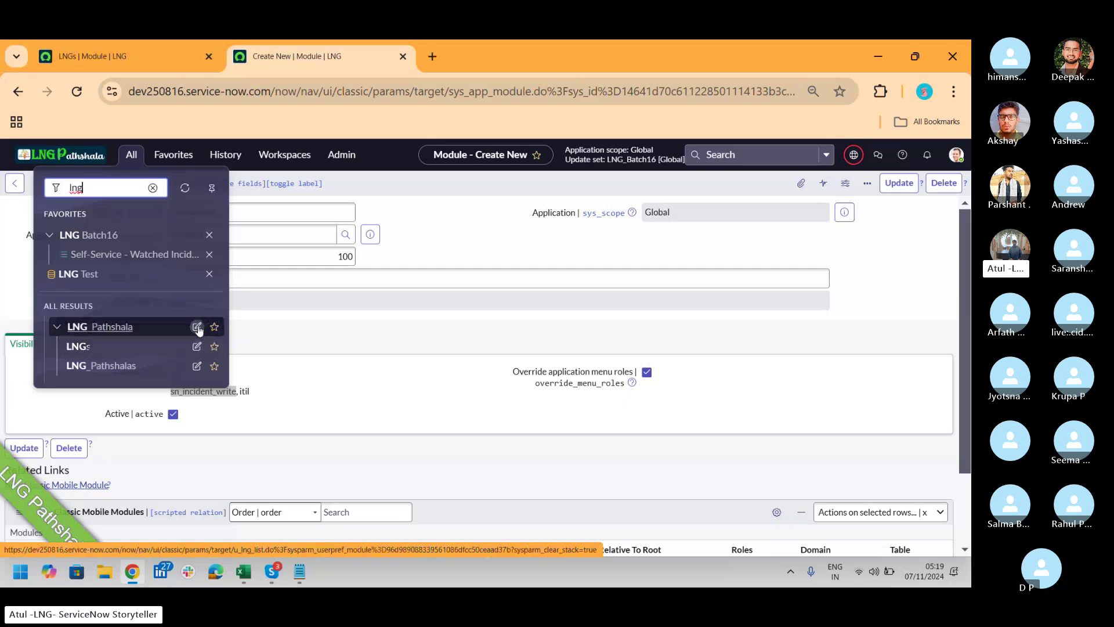
click(146, 60)
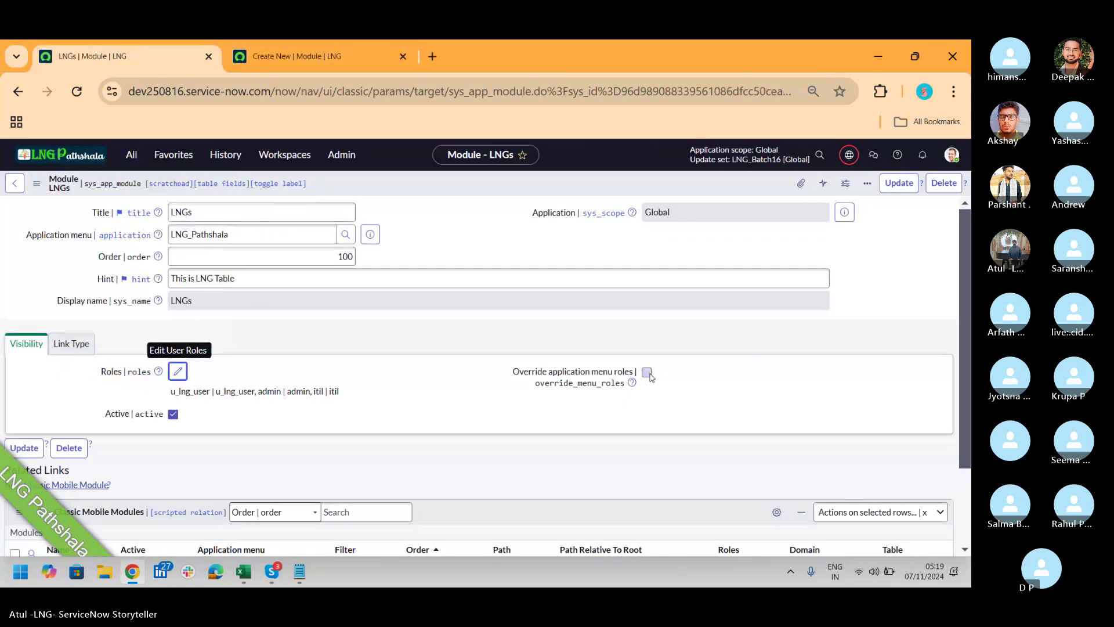
click(650, 376)
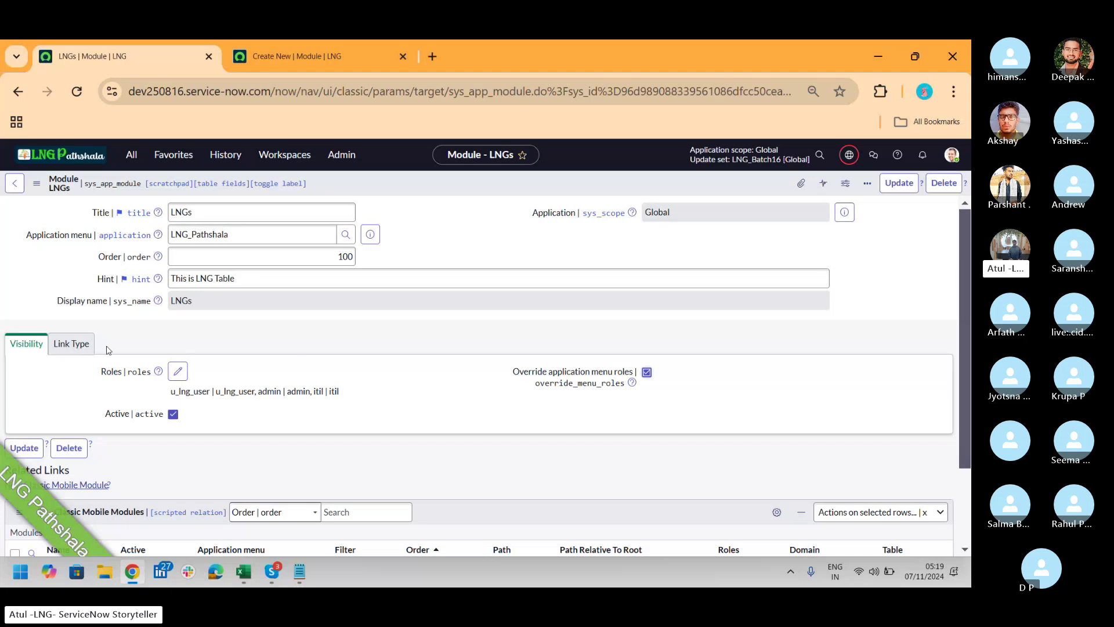
Change the LNGs module's link type to New Record and save the module.
click(71, 344)
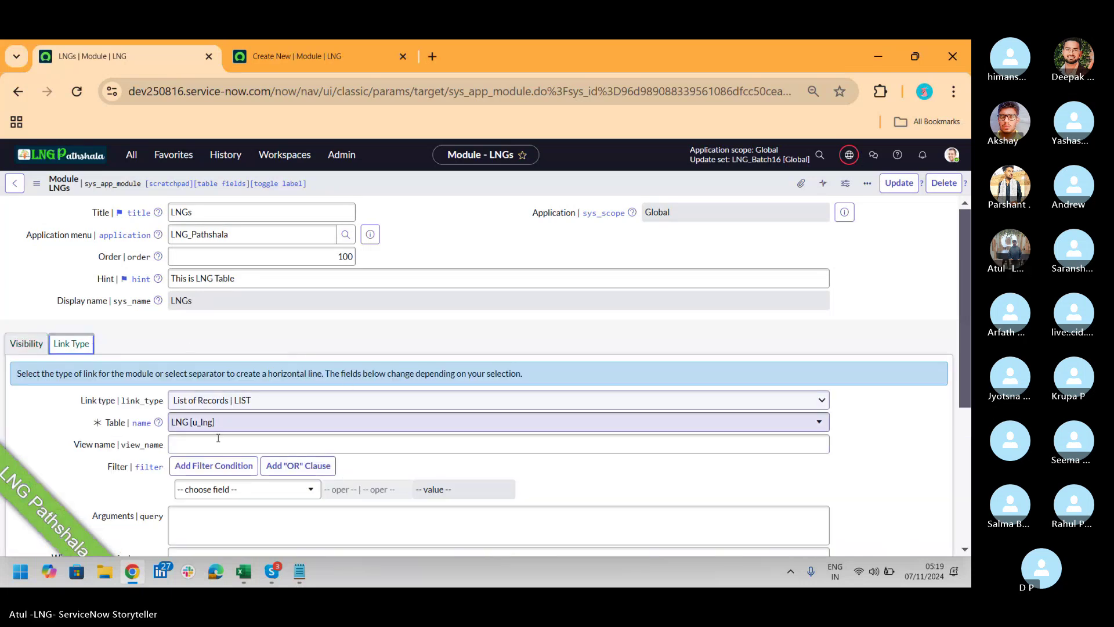
drag(965, 269, 965, 330)
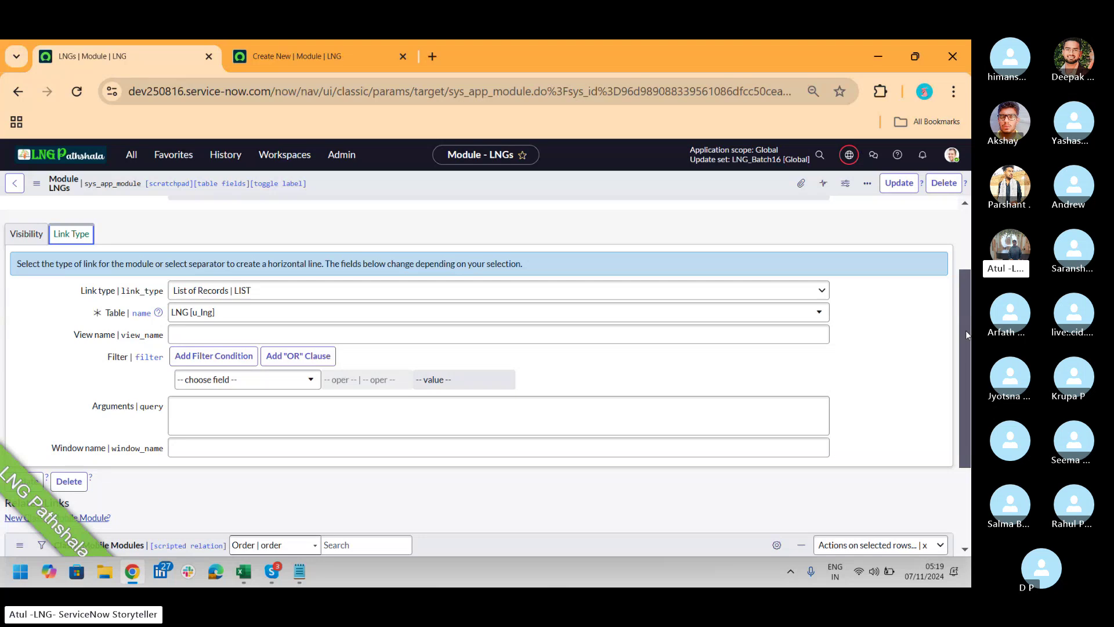
key(alt+Tab)
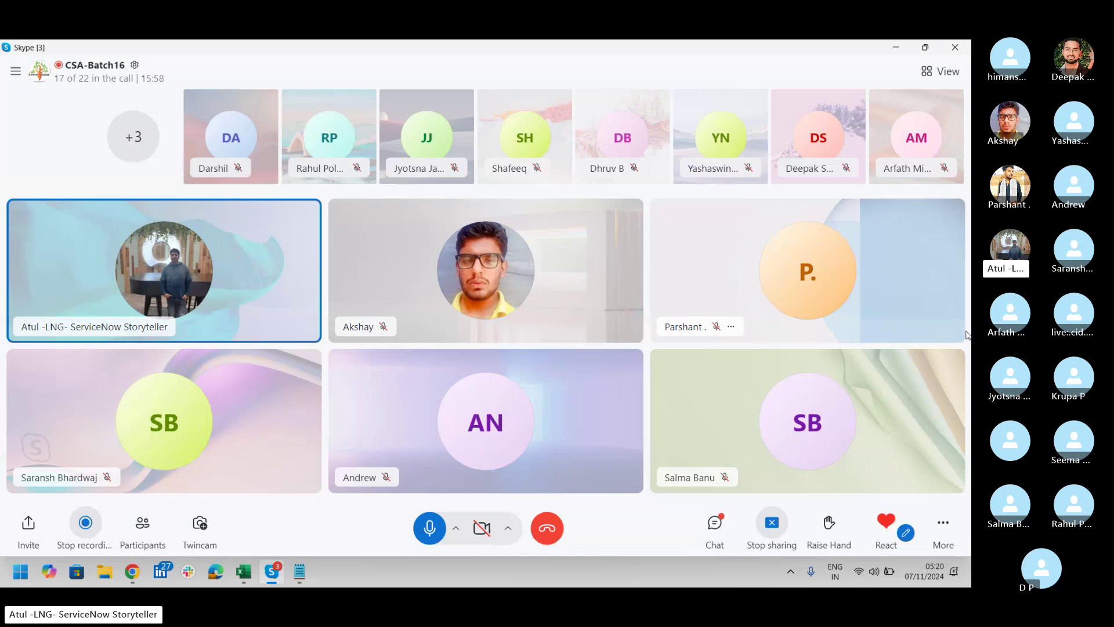
key(alt+Tab)
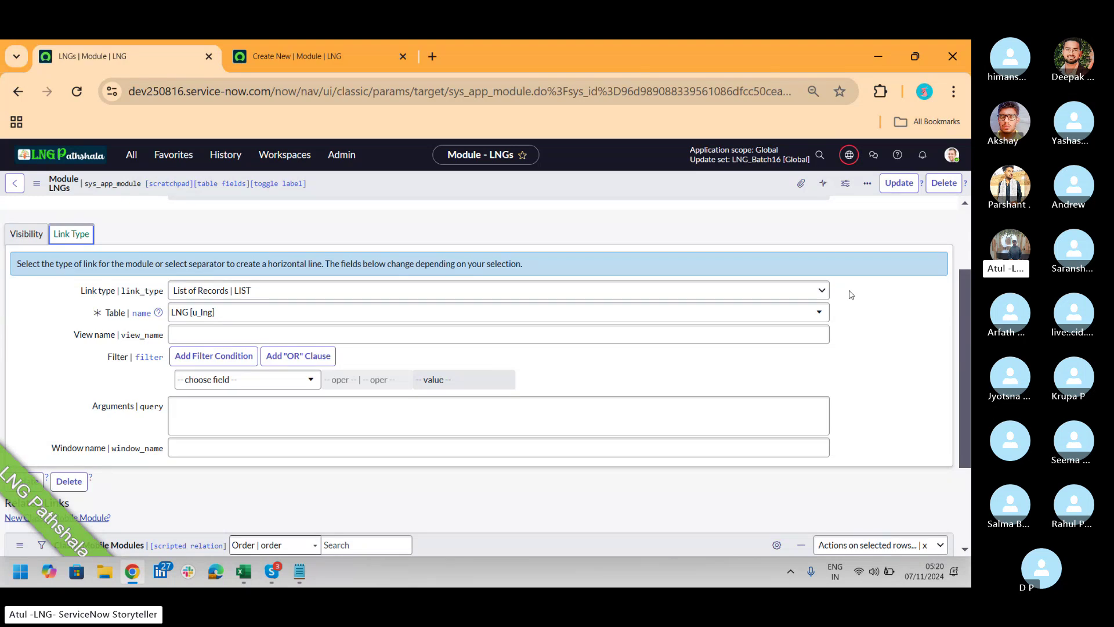
click(504, 296)
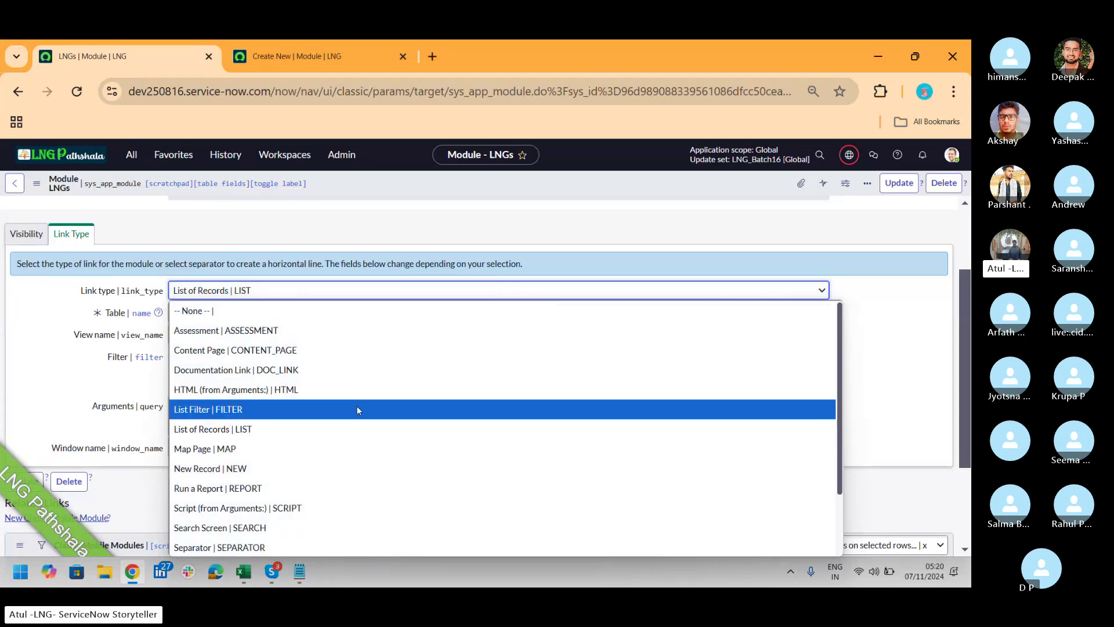
click(259, 470)
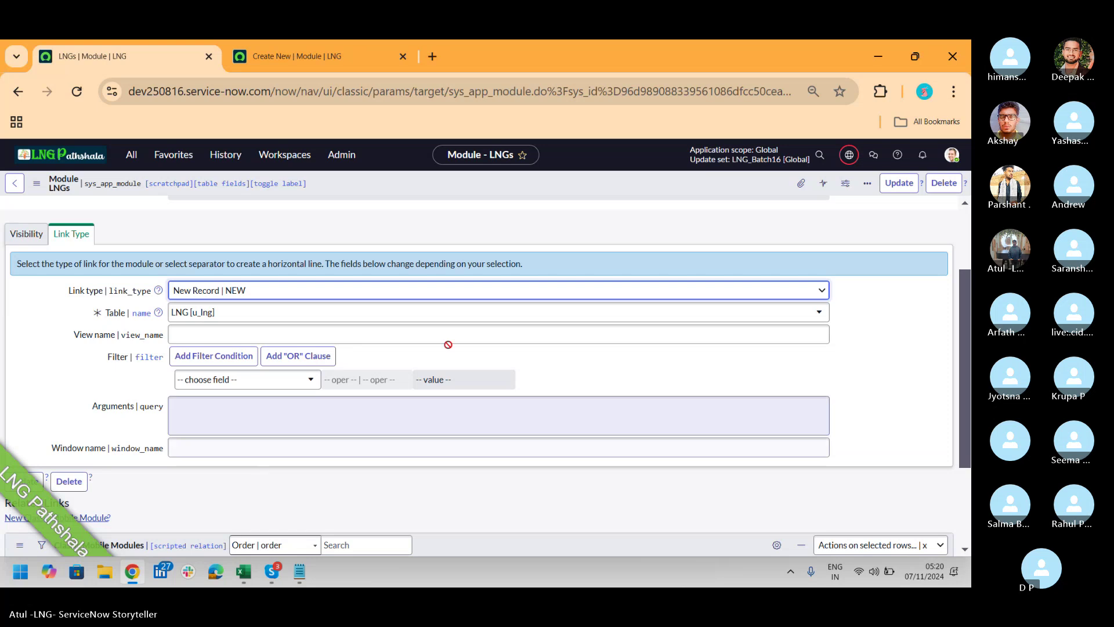
click(895, 190)
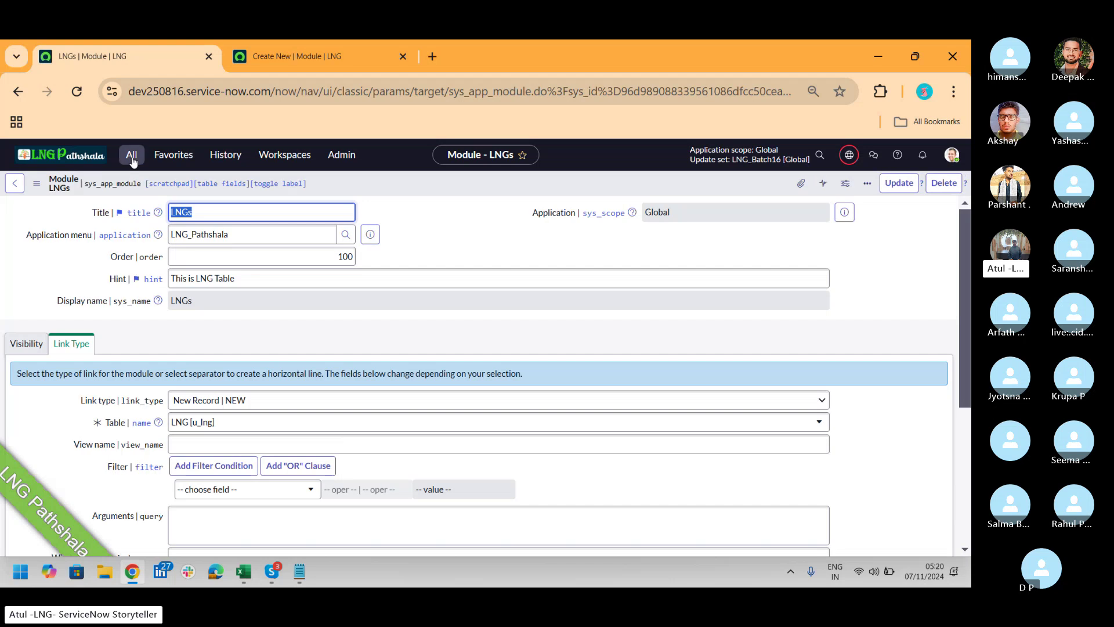
Refresh the navigator's menu items, filter them by lng and open the LNGs module.
click(131, 156)
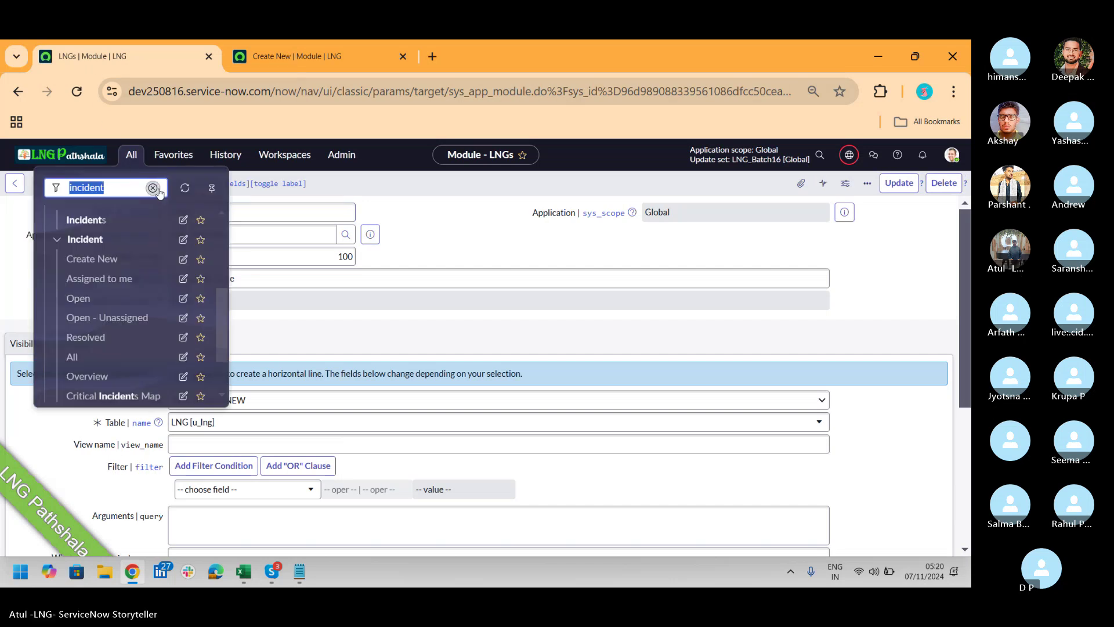
click(153, 187)
click(185, 187)
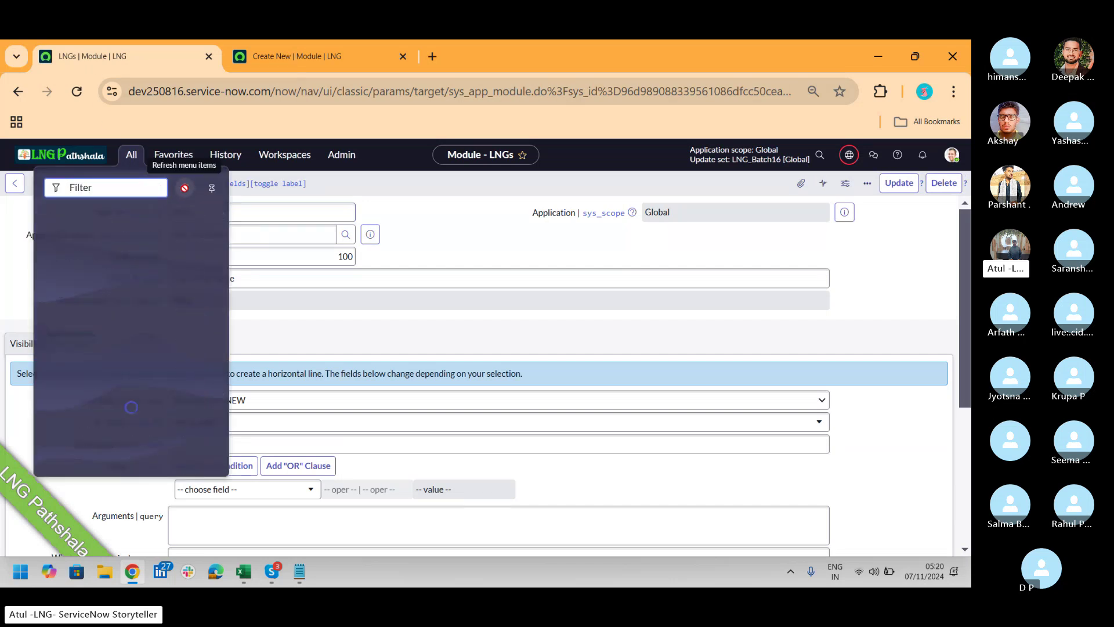
text(lng)
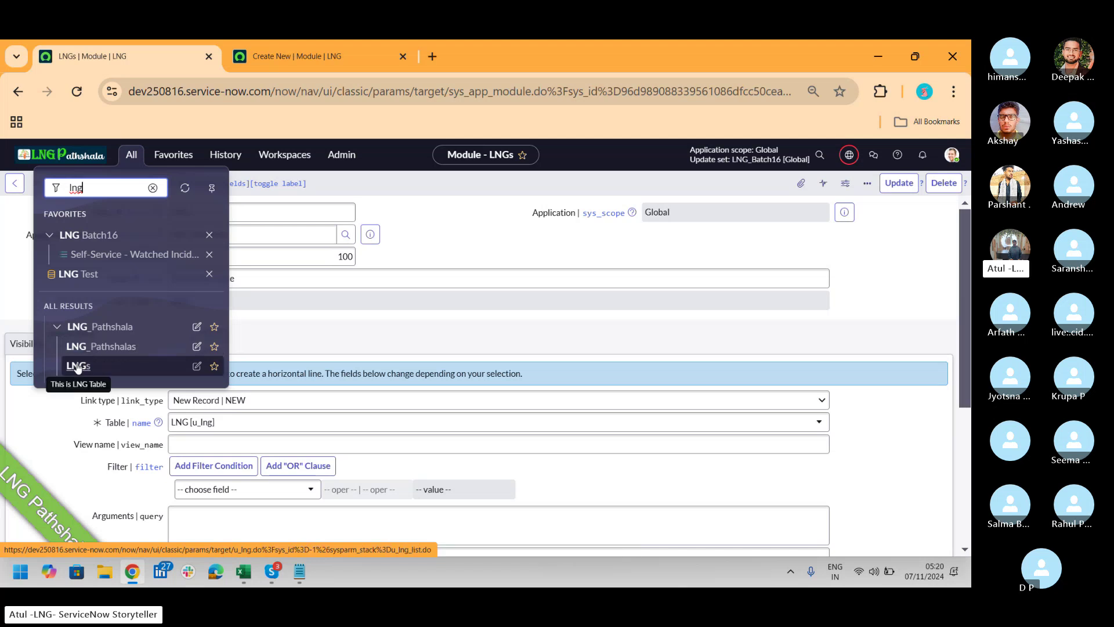
click(77, 366)
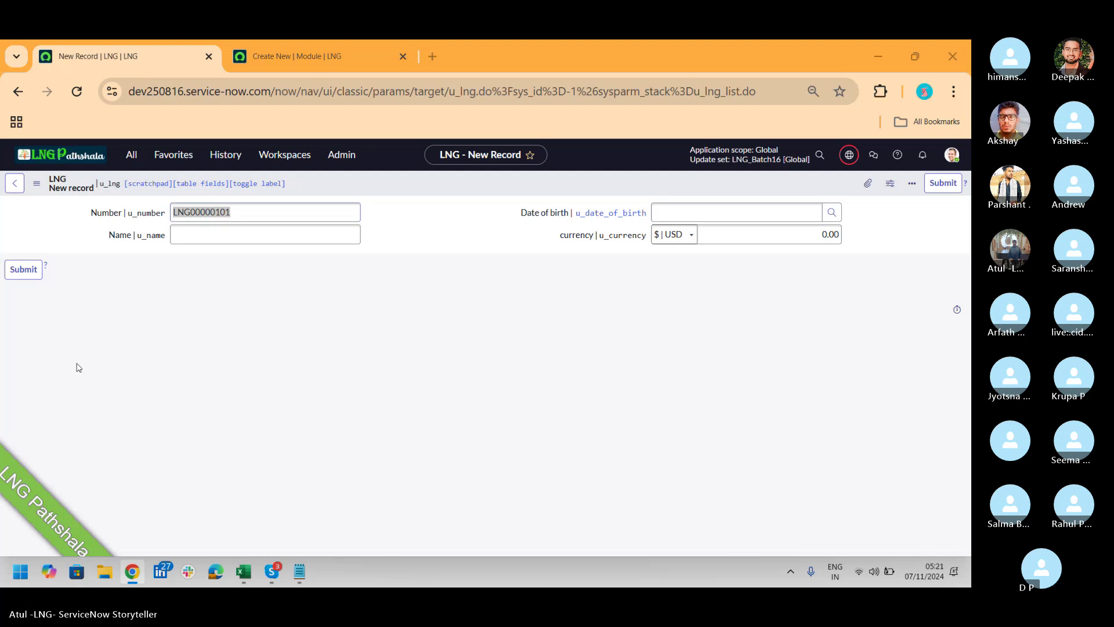
On the new LNG record, enter the person's name and choose a suggested user in the Date of birth reference field.
key(alt+Tab)
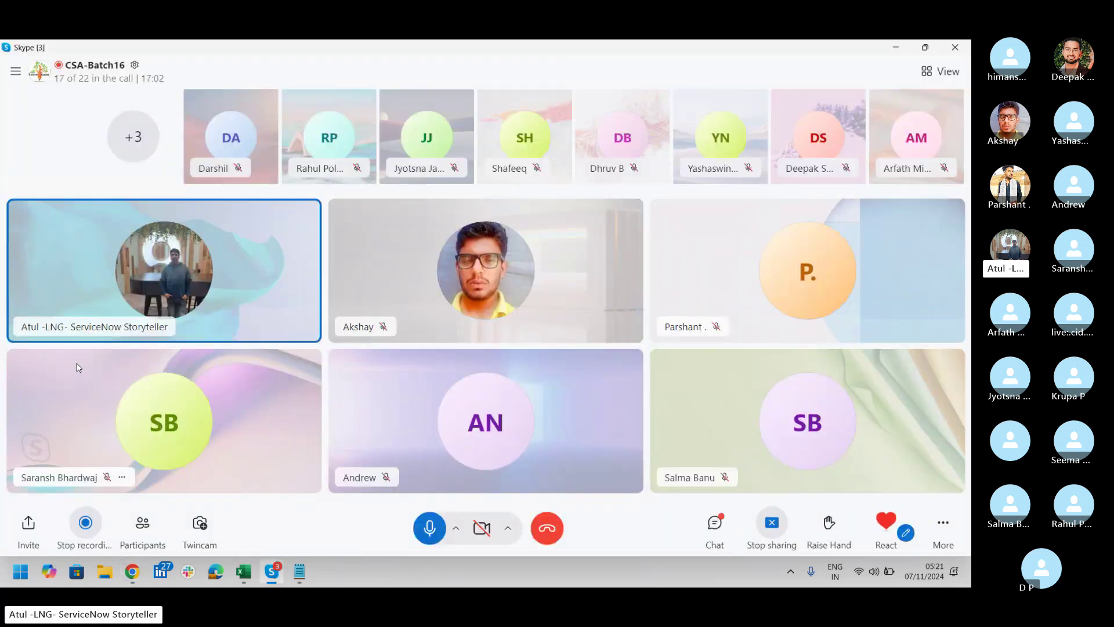
key(alt+Tab)
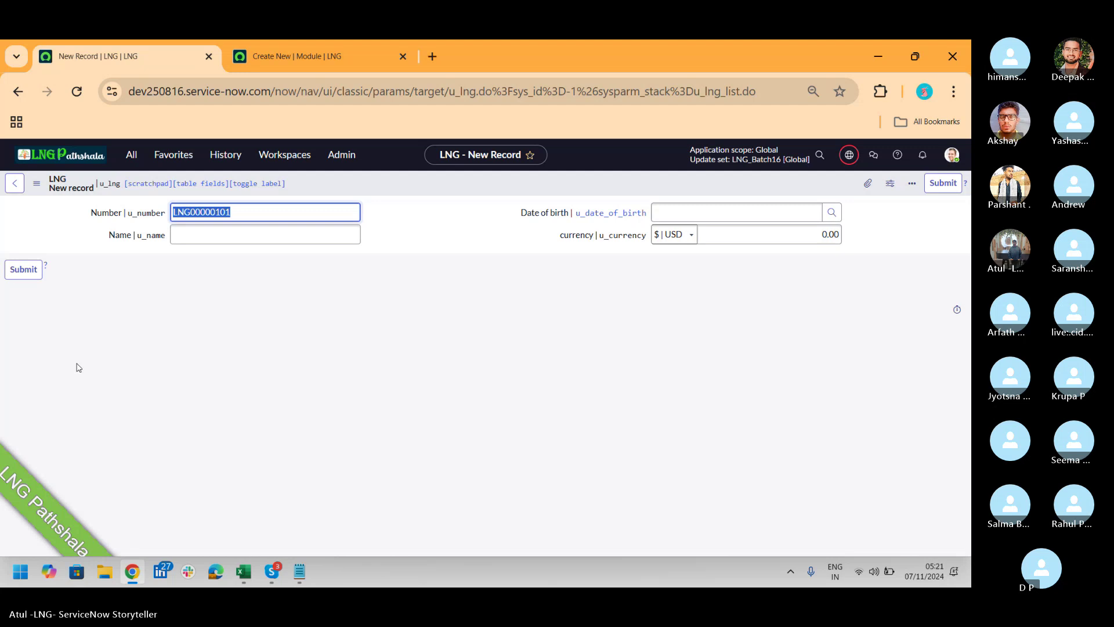
click(265, 229)
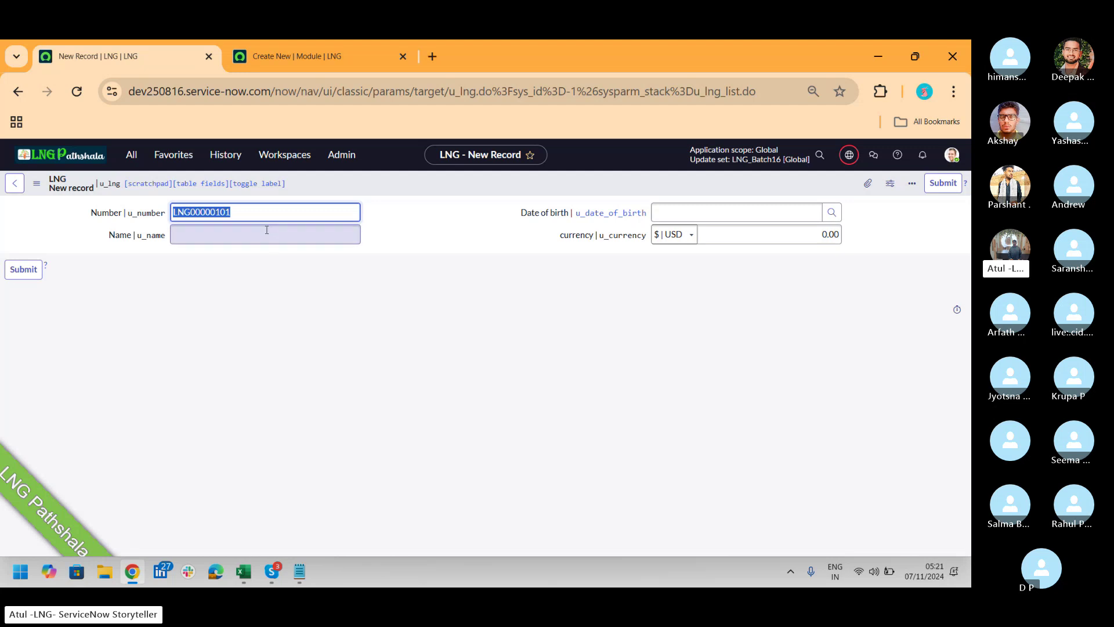
text(Atul)
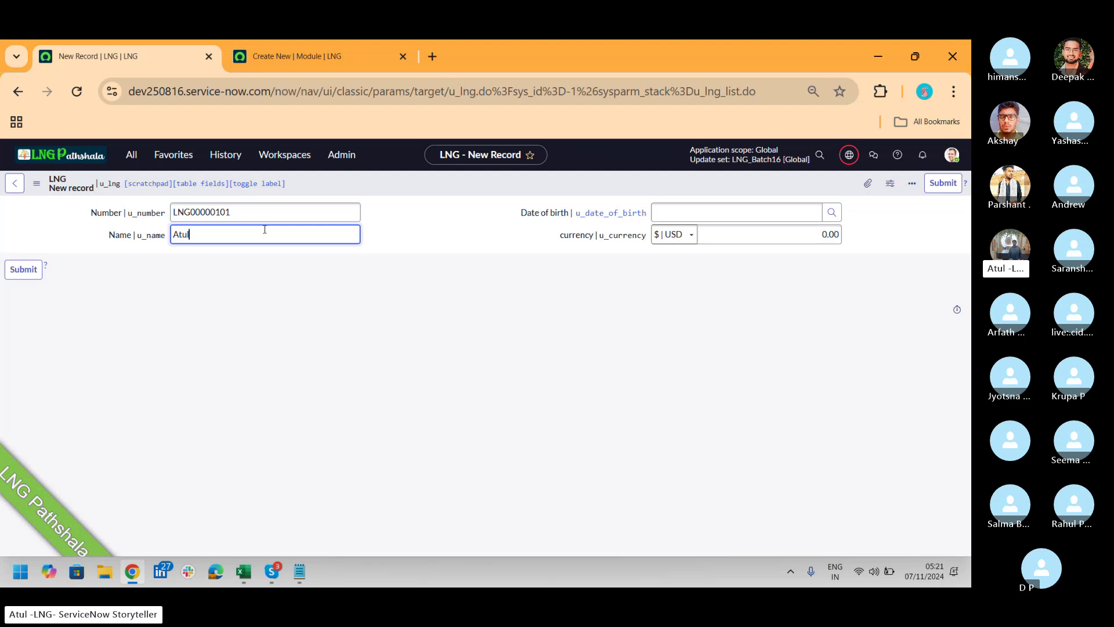
click(703, 208)
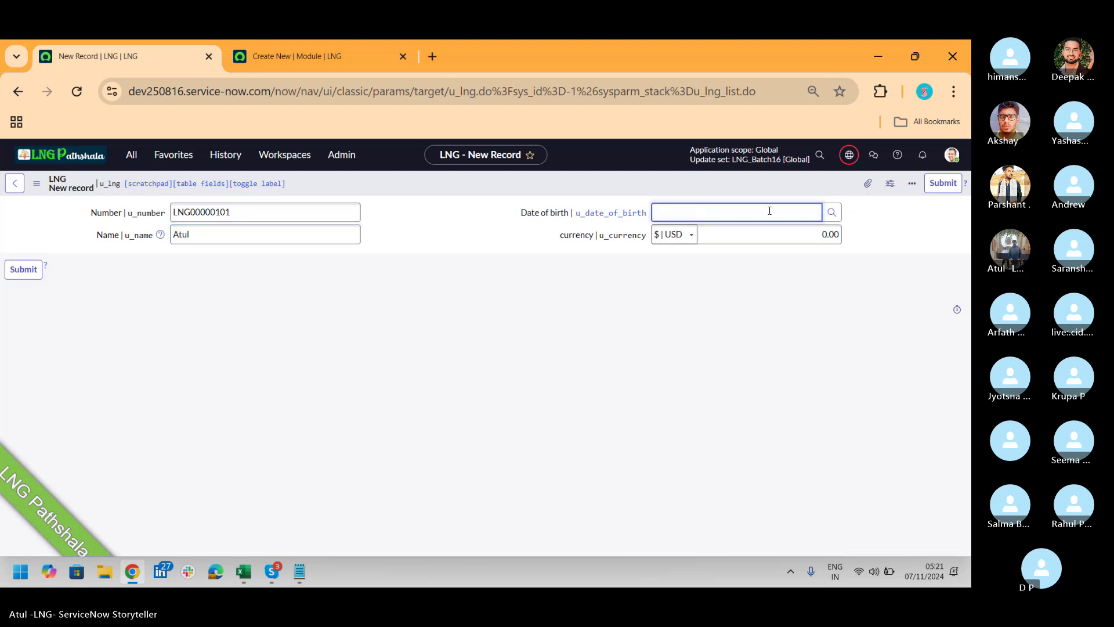
text(**)
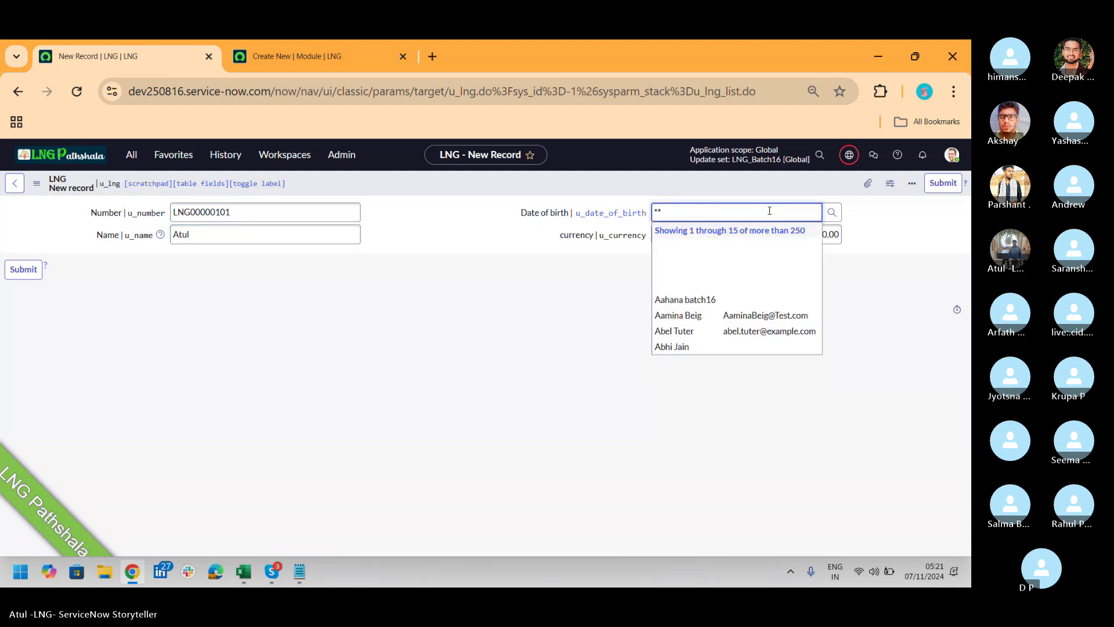
click(703, 318)
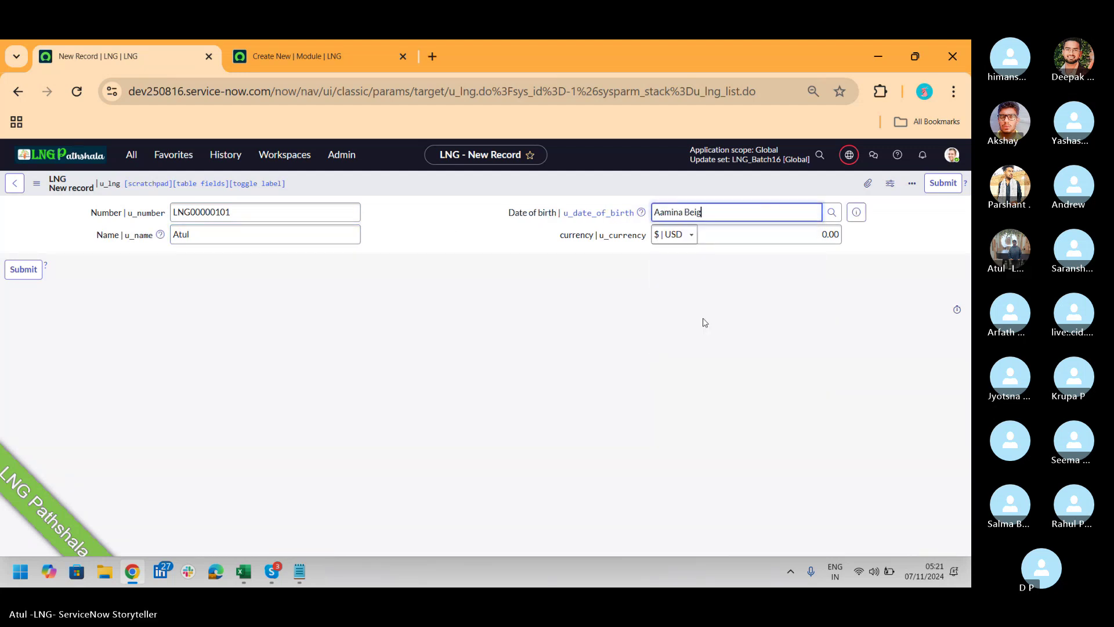
Set the new LNG record's currency amount to 20.00 USD and submit the record.
click(758, 233)
text(2)
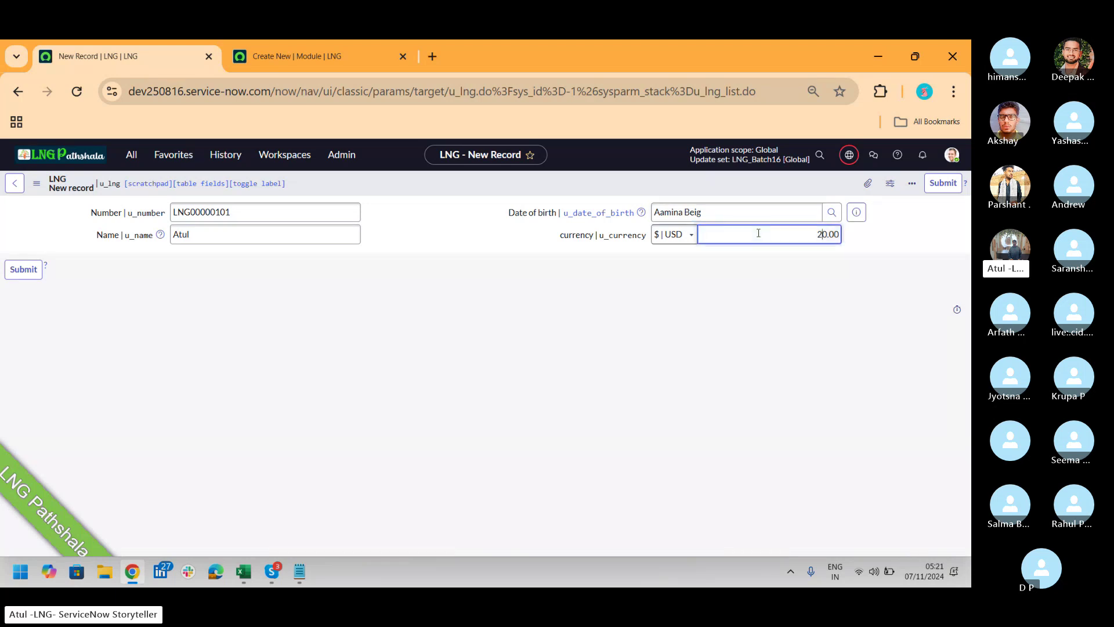
click(943, 184)
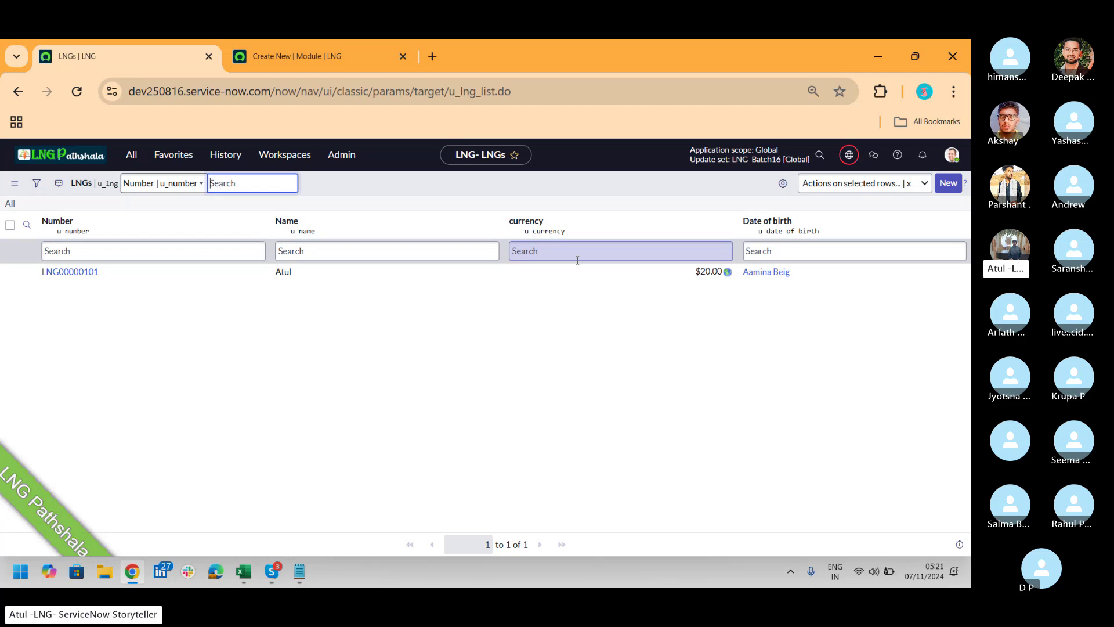
In the Create New module tab, look up incident in the navigator and open the Incident application's Open list.
click(293, 57)
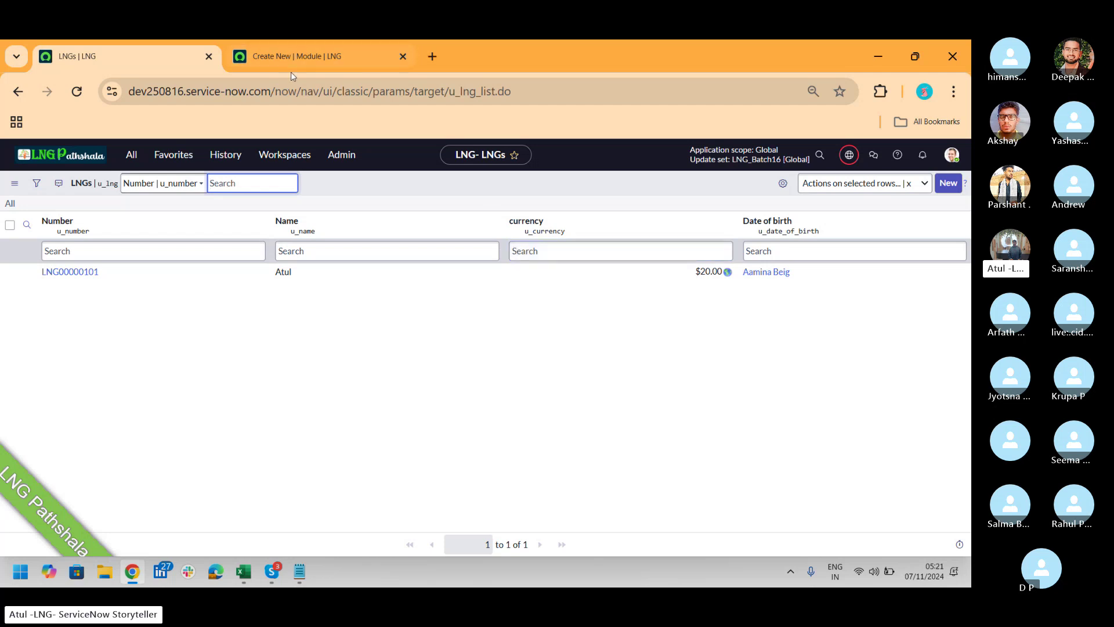
click(132, 156)
text(incide)
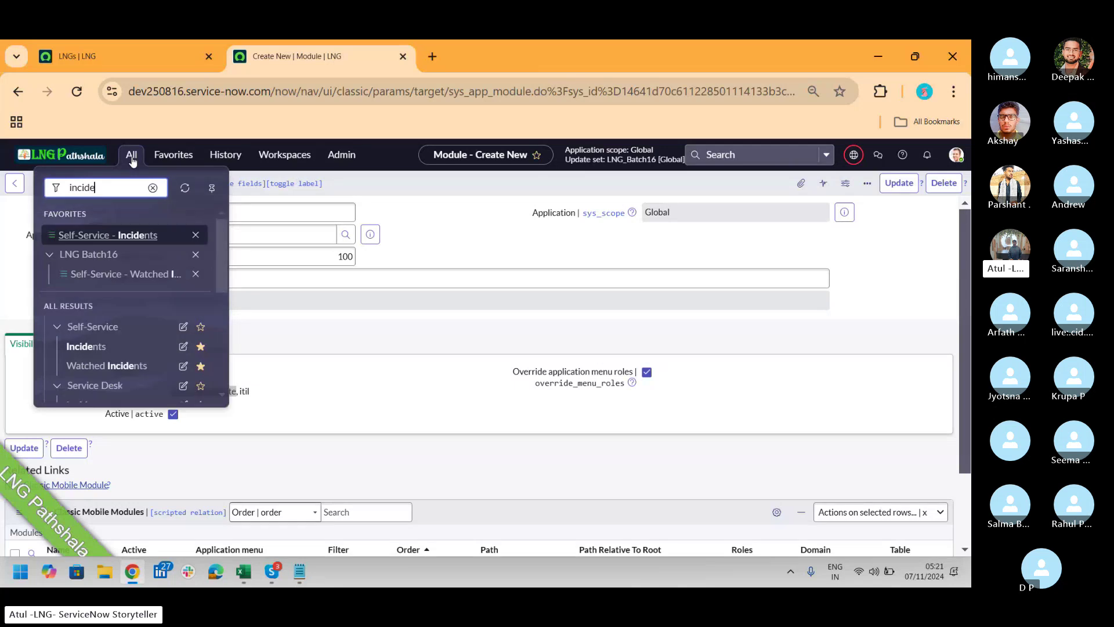
text(nt)
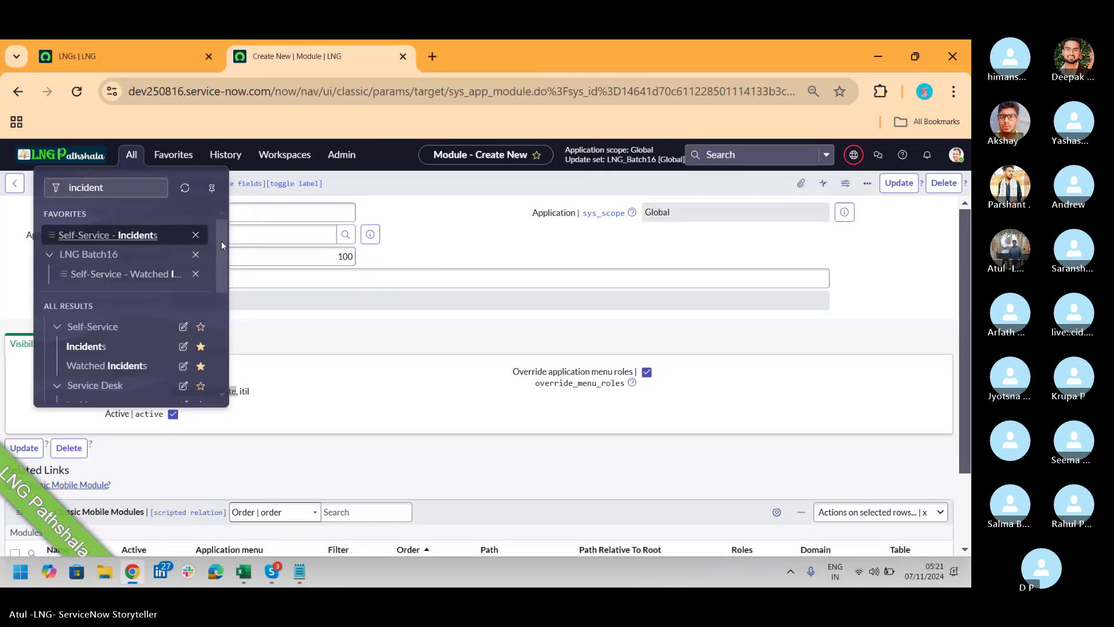
scroll(221, 241, down, 3)
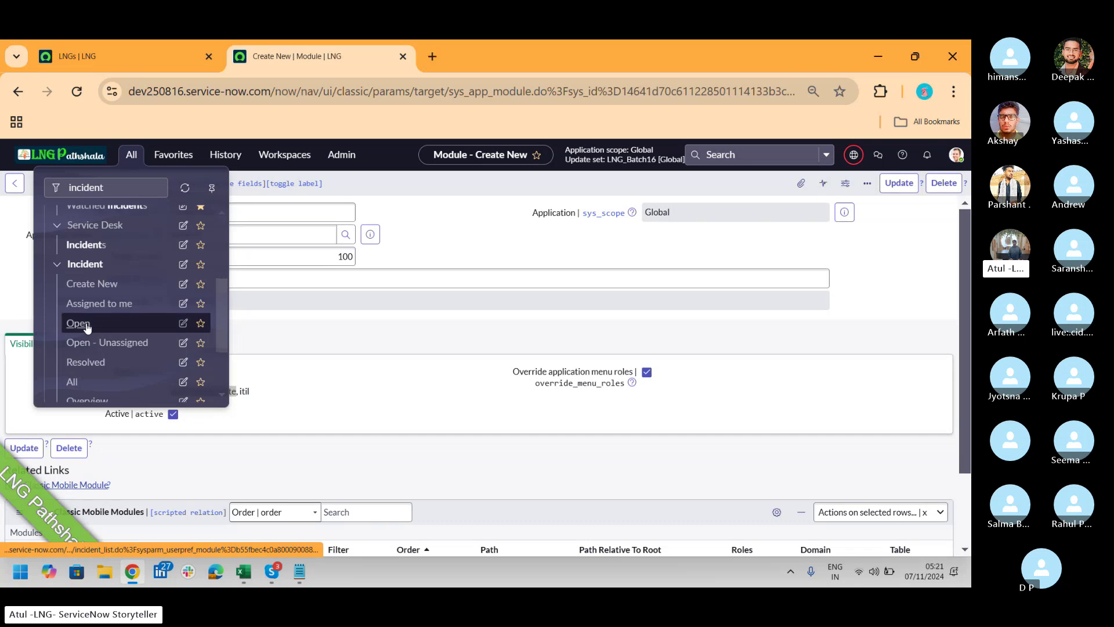
click(88, 324)
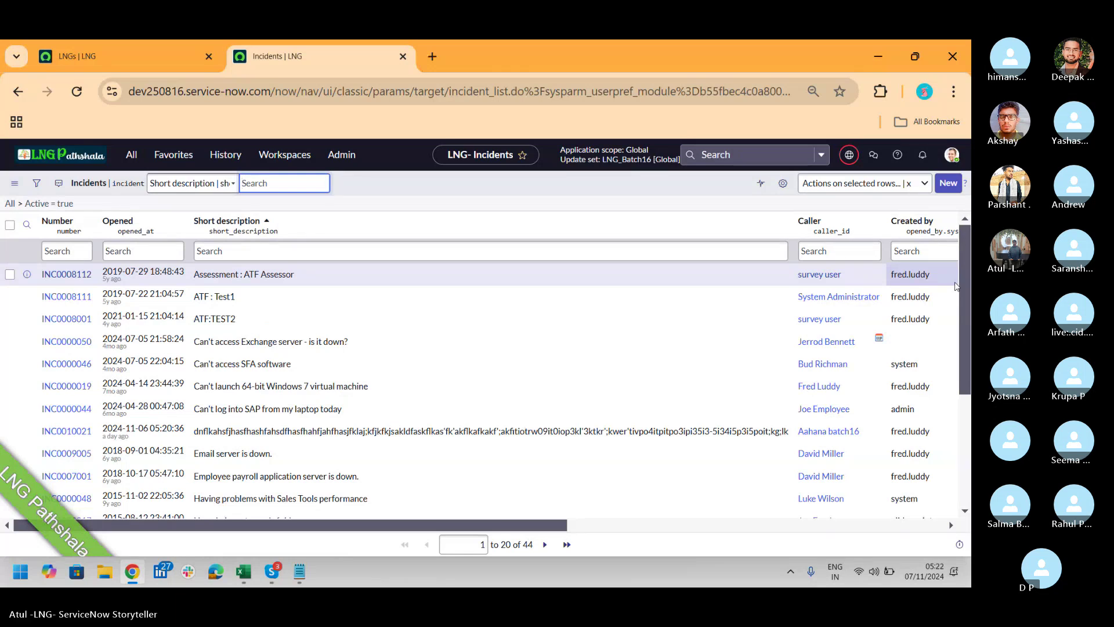
Return to the LNGs list, look up batch 16 in the navigator and open the Batch 16 table 1 module for editing.
click(120, 61)
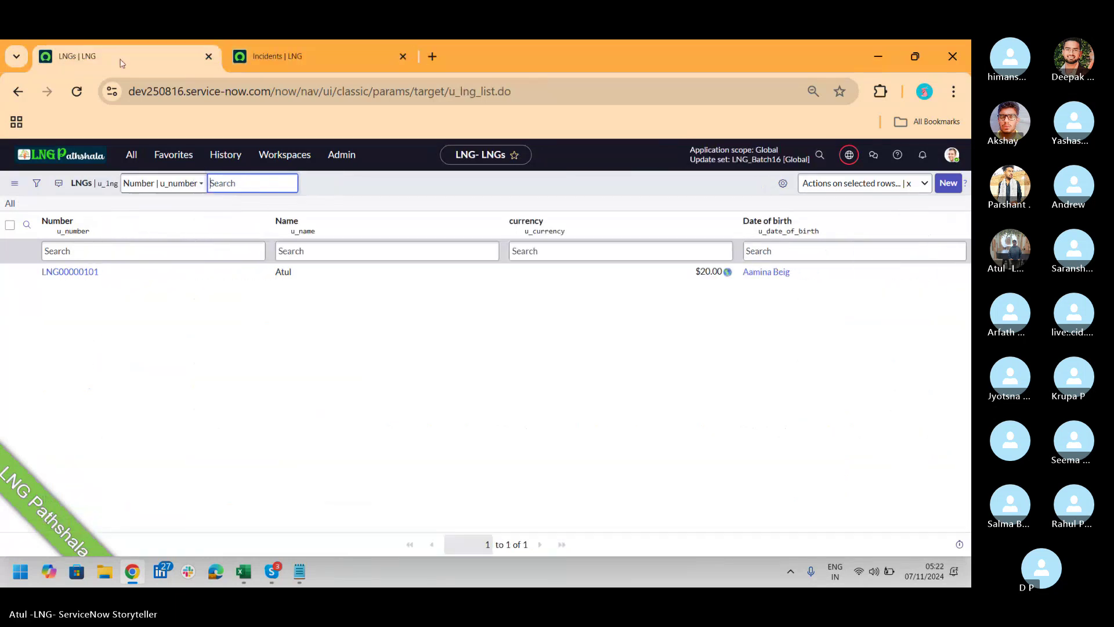
key(alt+Tab)
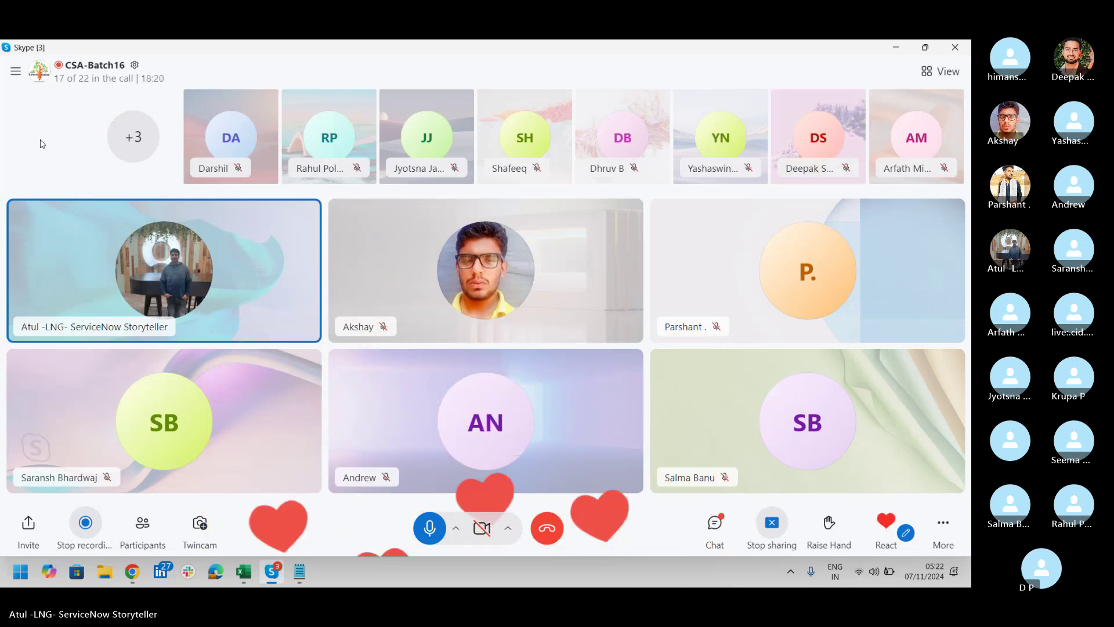
key(alt+Tab)
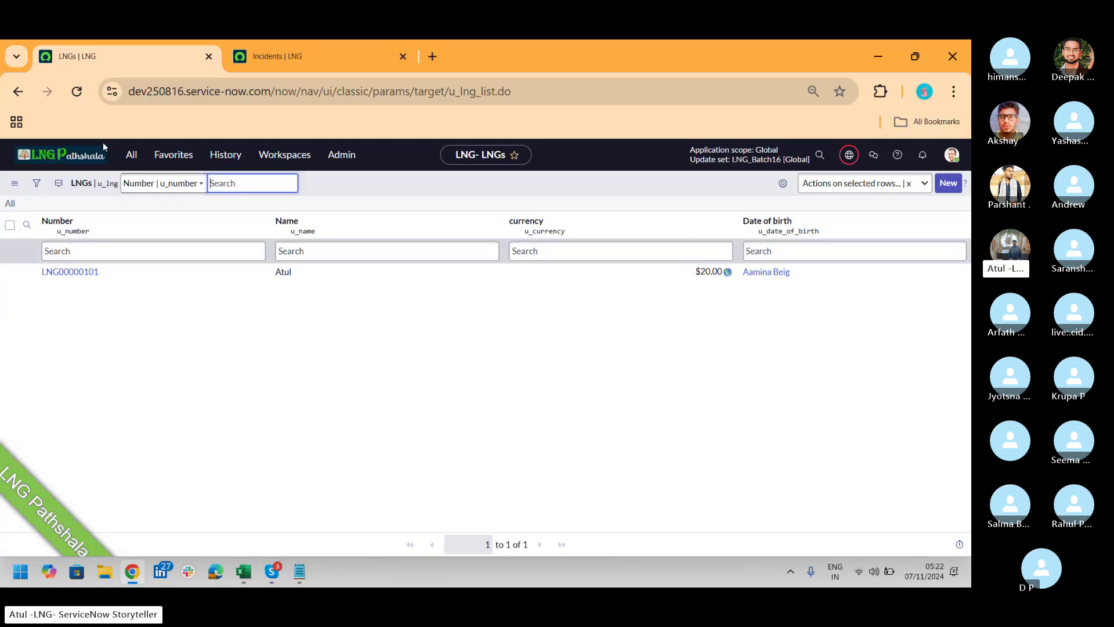
click(128, 160)
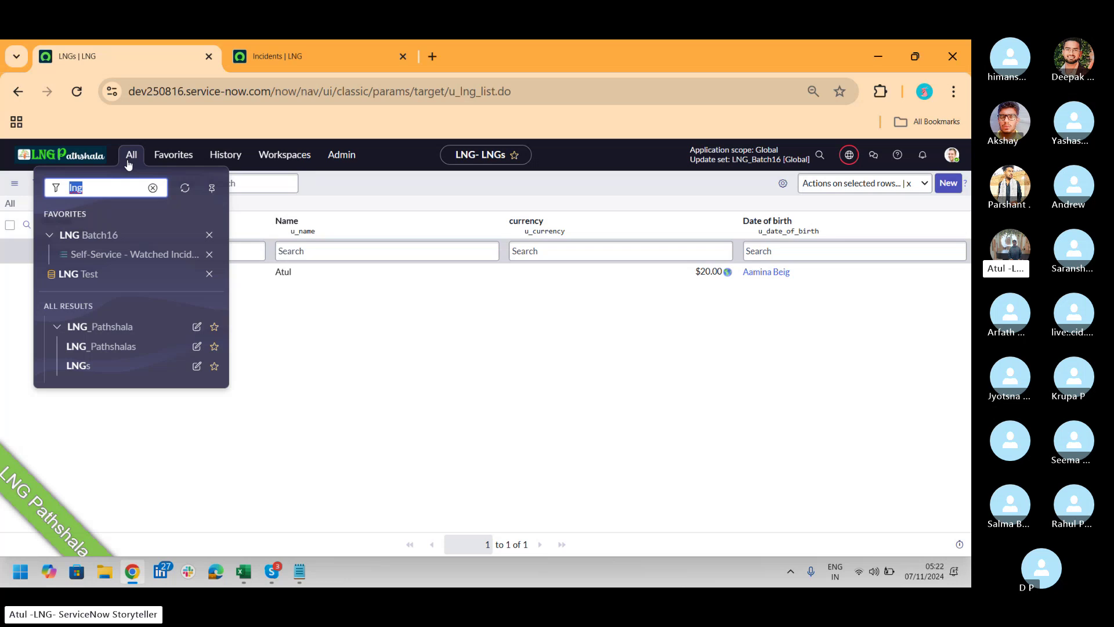
text(batch 16)
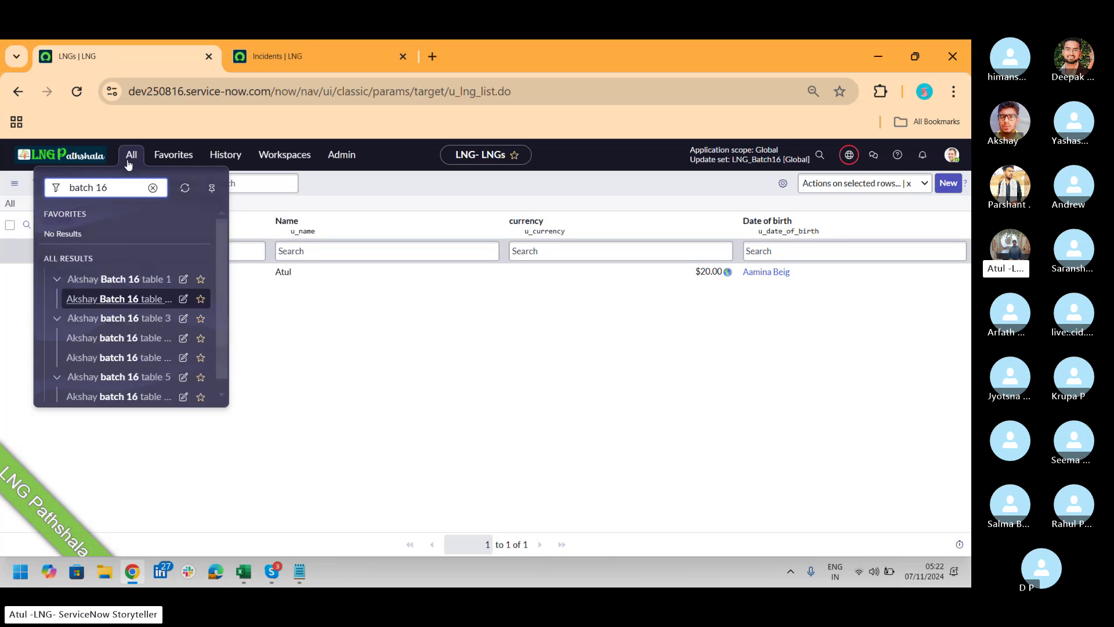
click(182, 305)
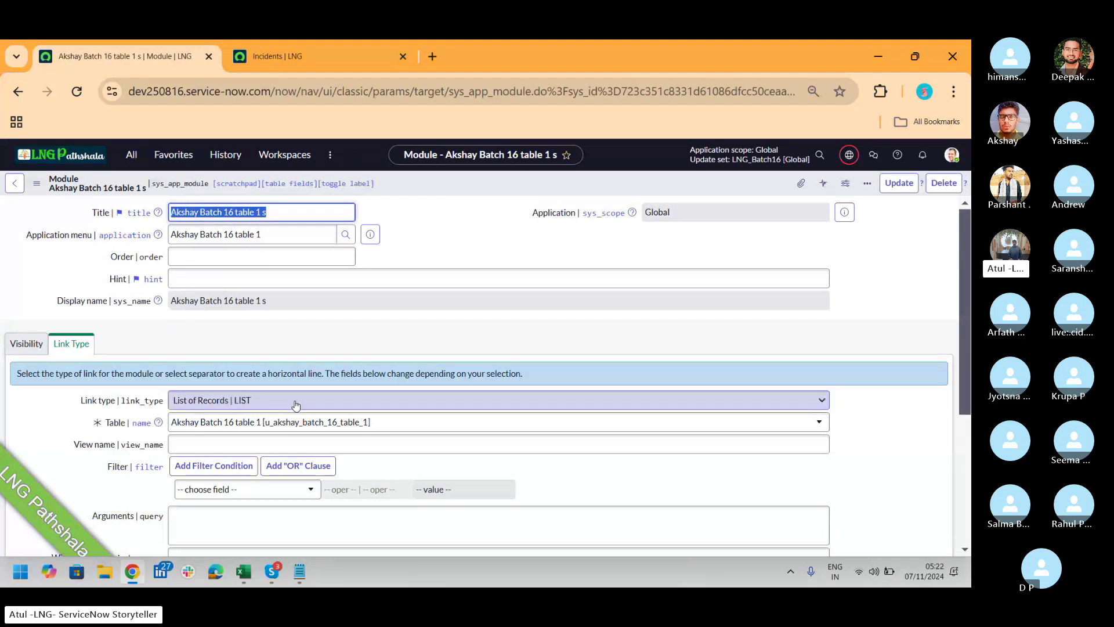
Set the Batch 16 table 1 module's link type to Map Page with All locations as the map page, and save it.
click(296, 402)
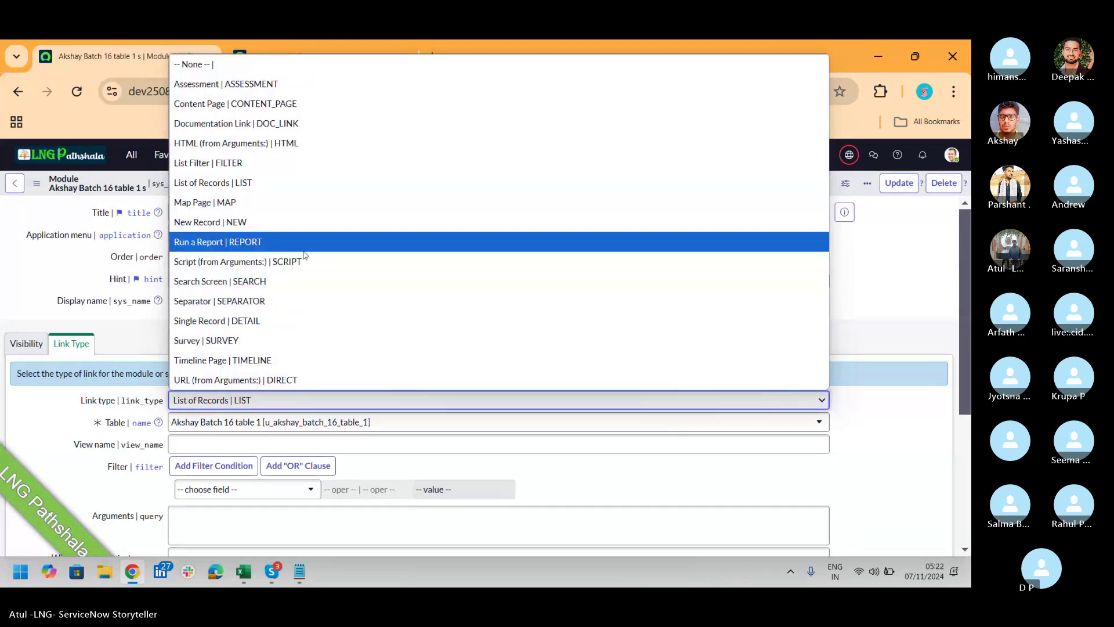
click(268, 203)
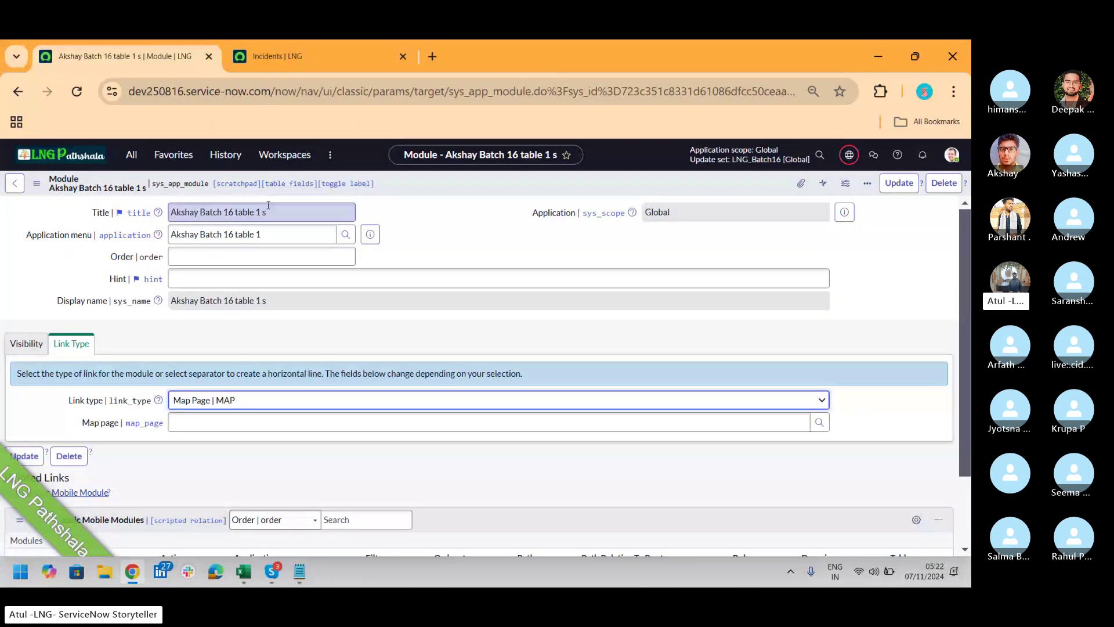
key(alt+Tab)
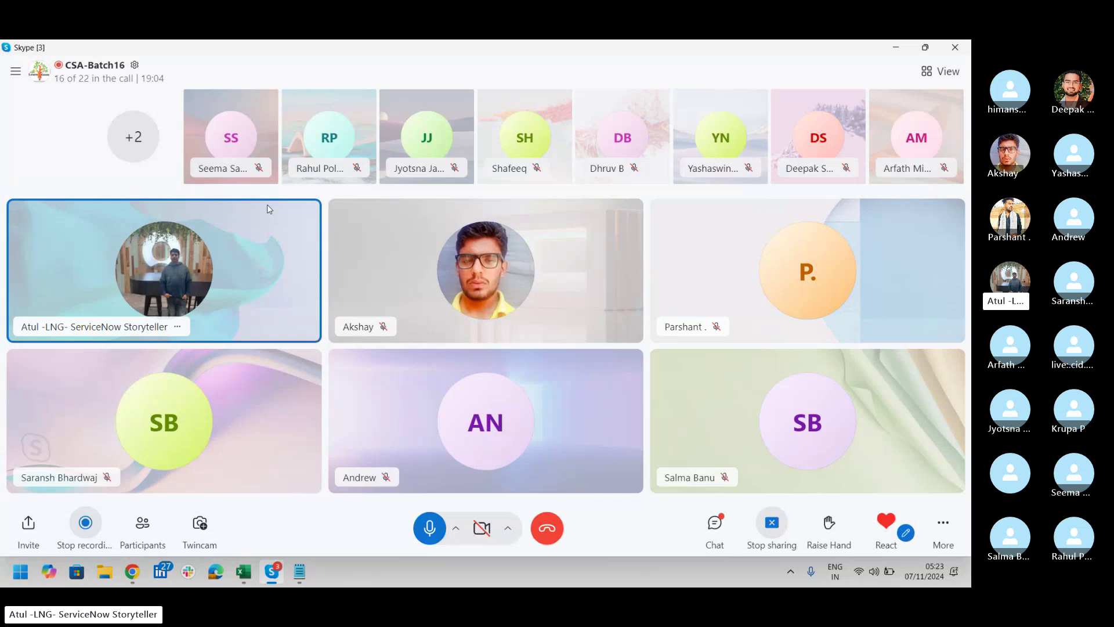
key(alt+Tab)
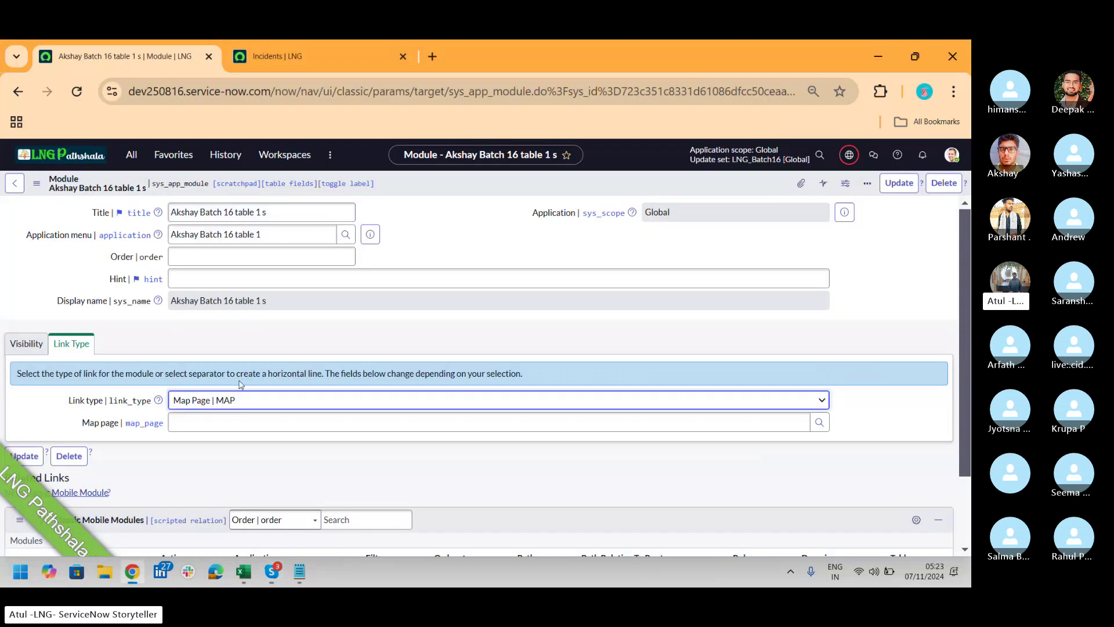
click(259, 420)
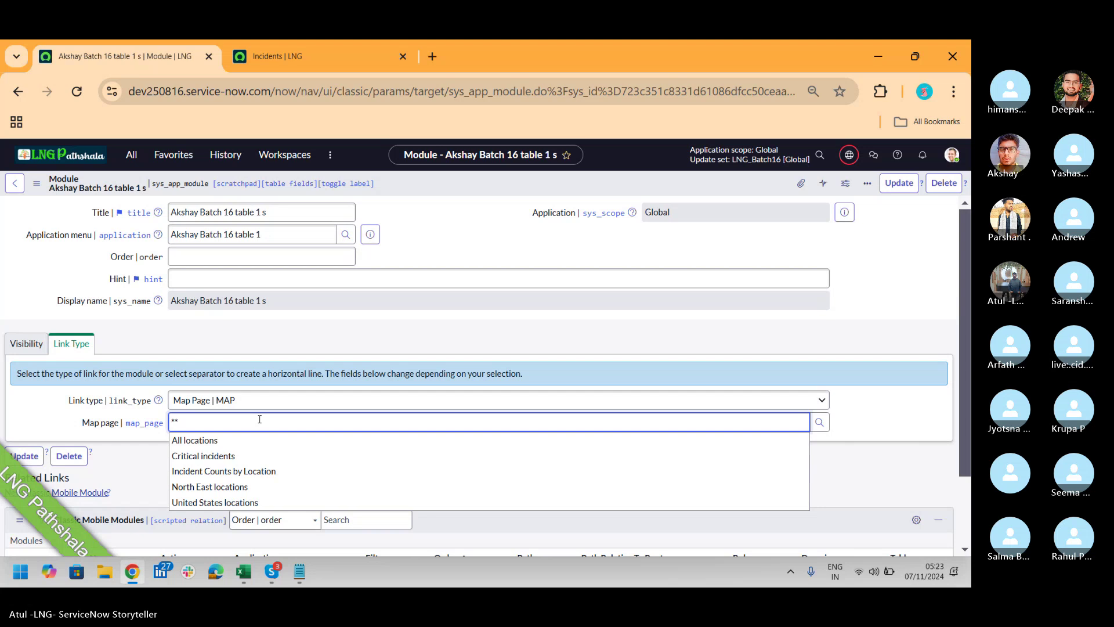
click(237, 441)
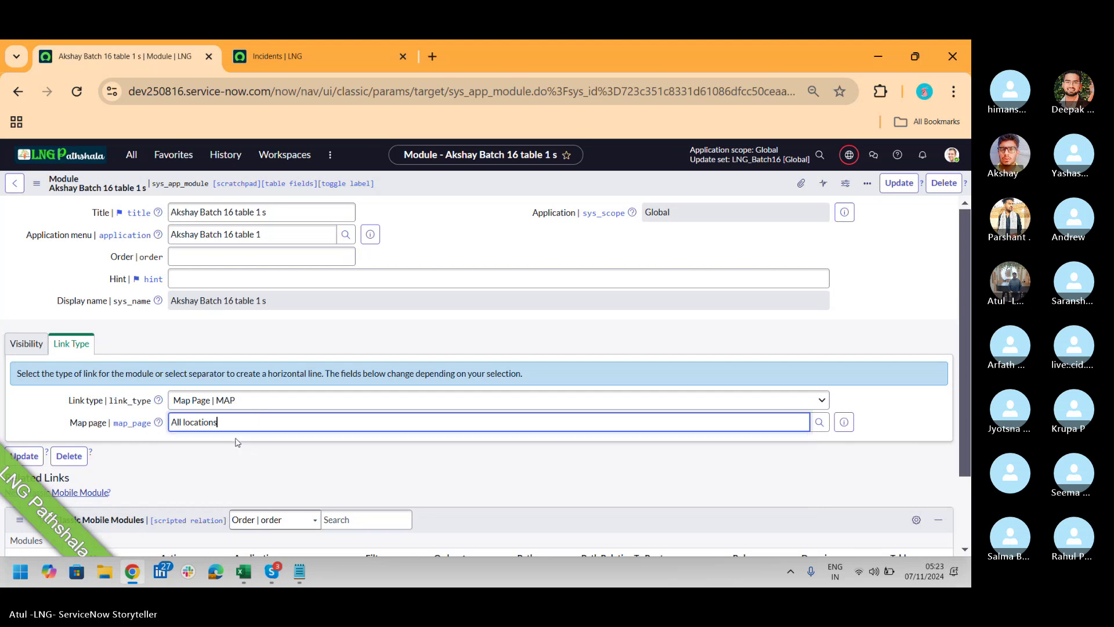
right_click(534, 188)
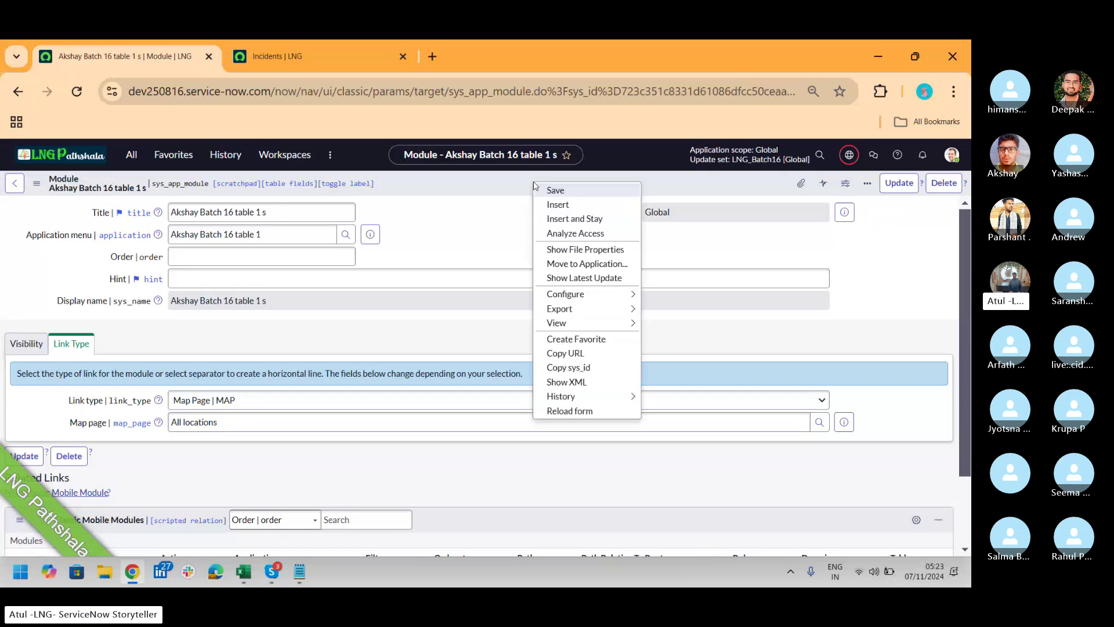
click(551, 191)
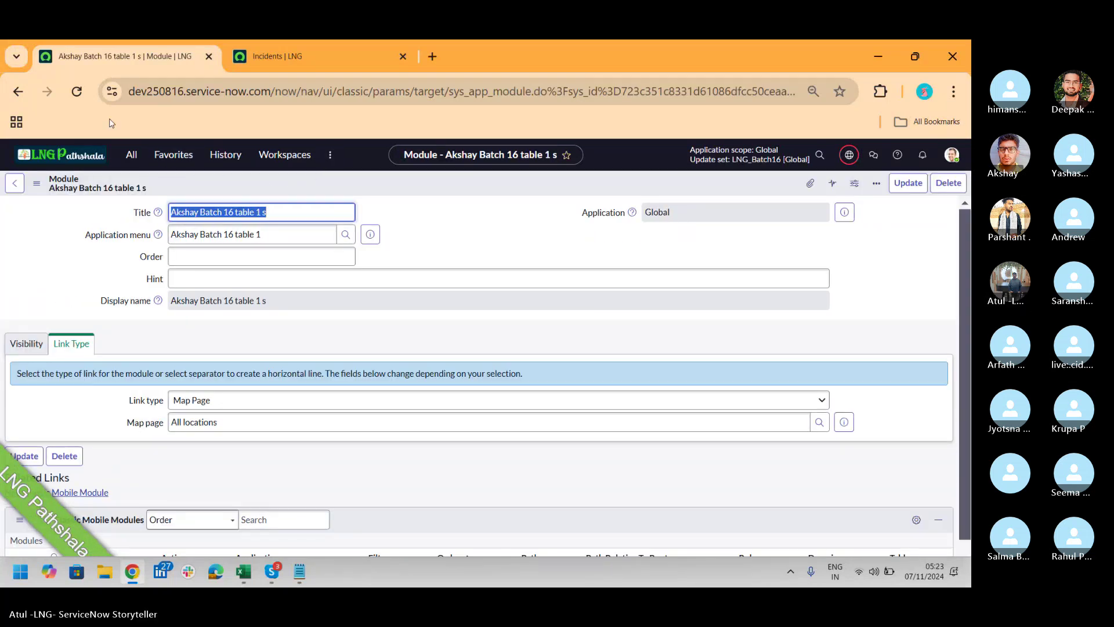
Open the Batch 16 table 1 module to view its map, dismiss the Google Maps notice, and reopen the module's configuration.
click(132, 156)
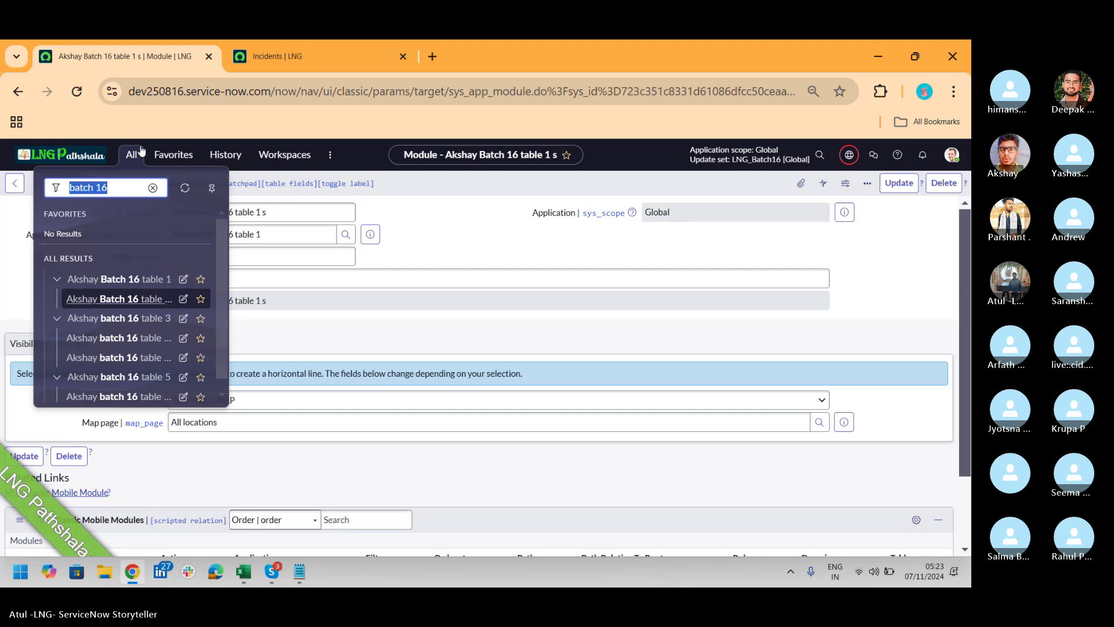
click(115, 298)
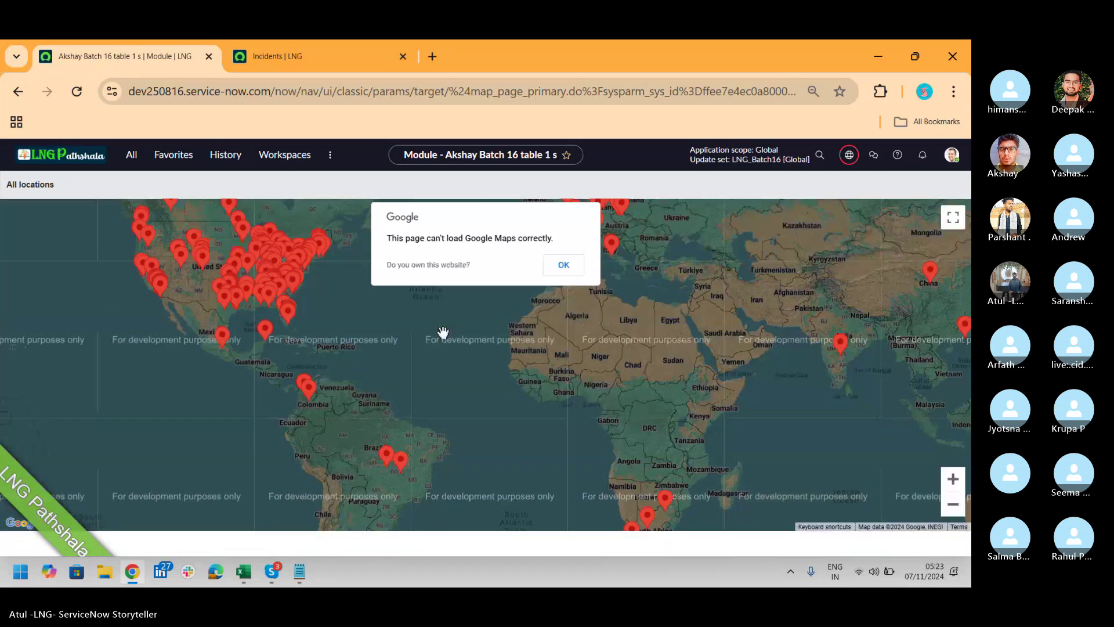
click(563, 264)
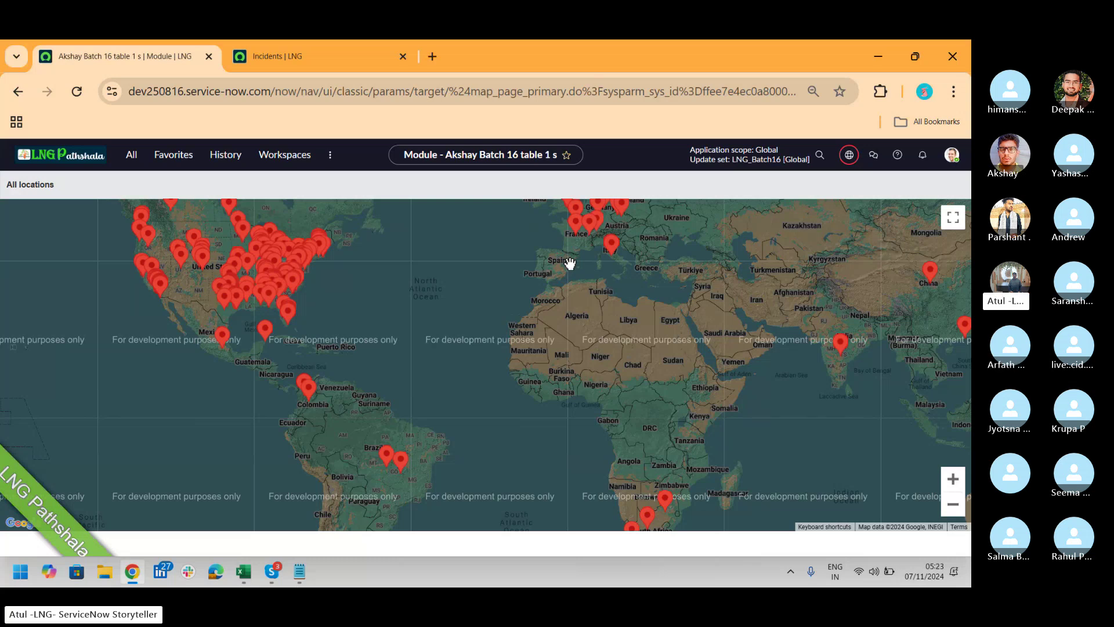
key(alt+Tab)
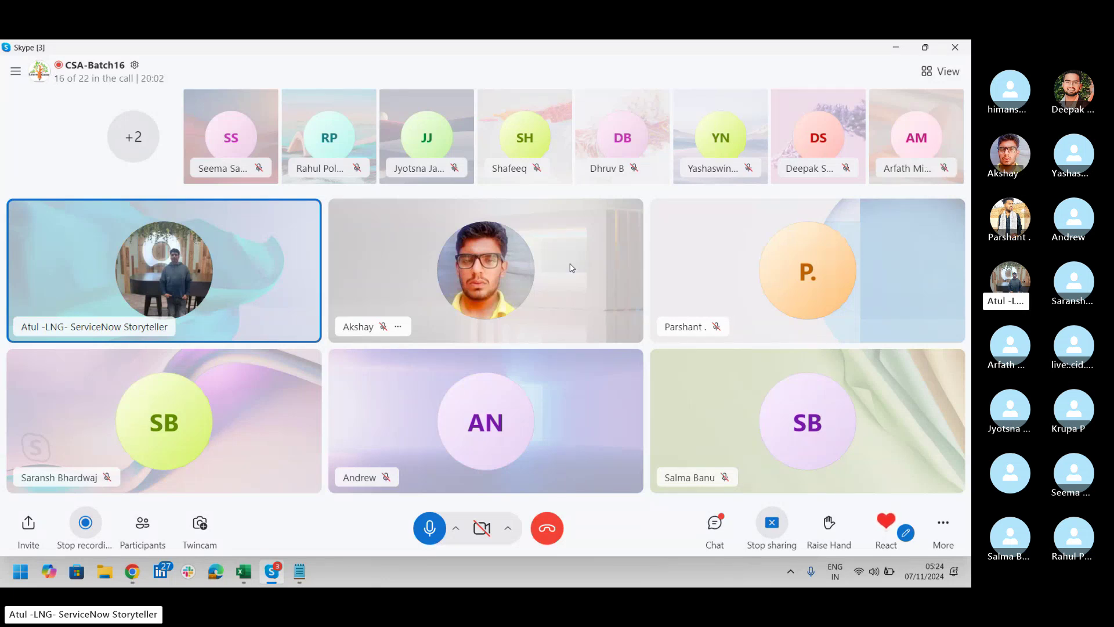
key(alt+Tab)
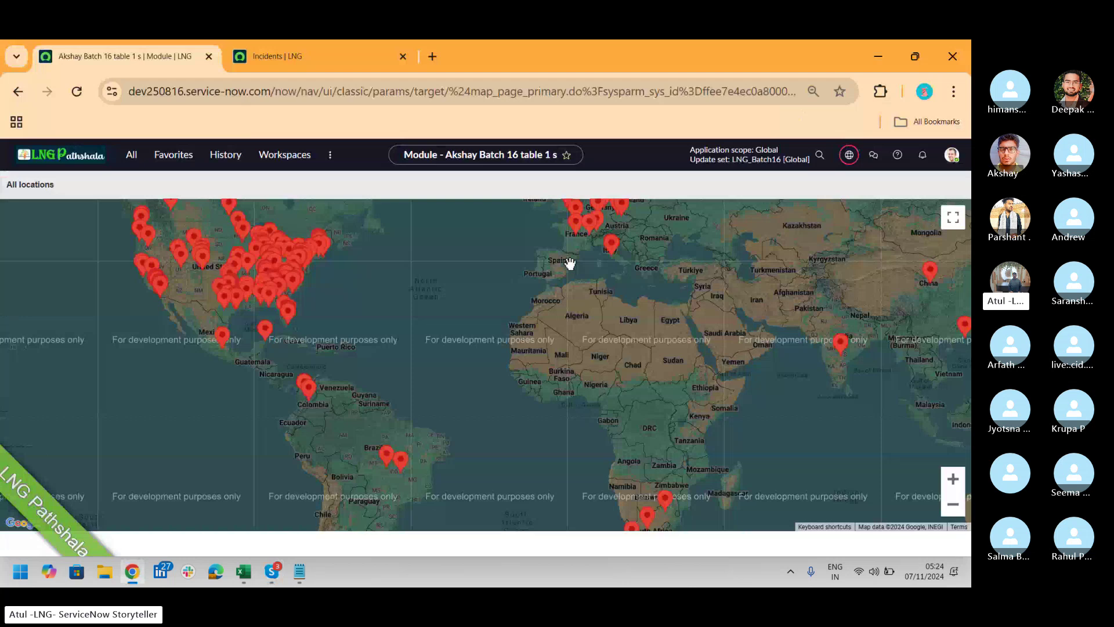
click(132, 155)
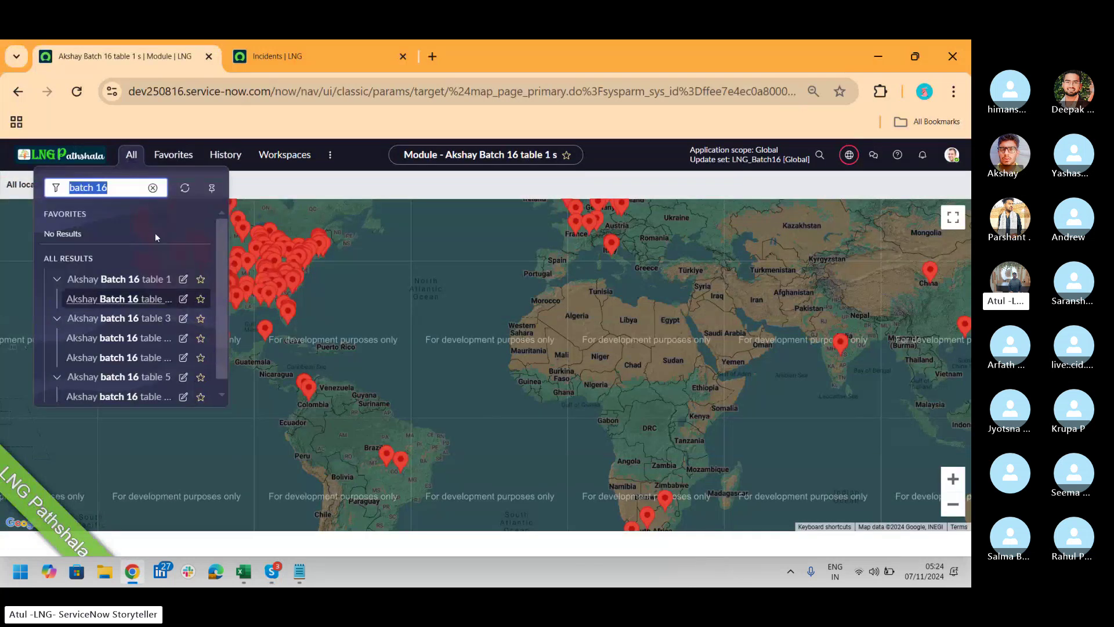
click(184, 299)
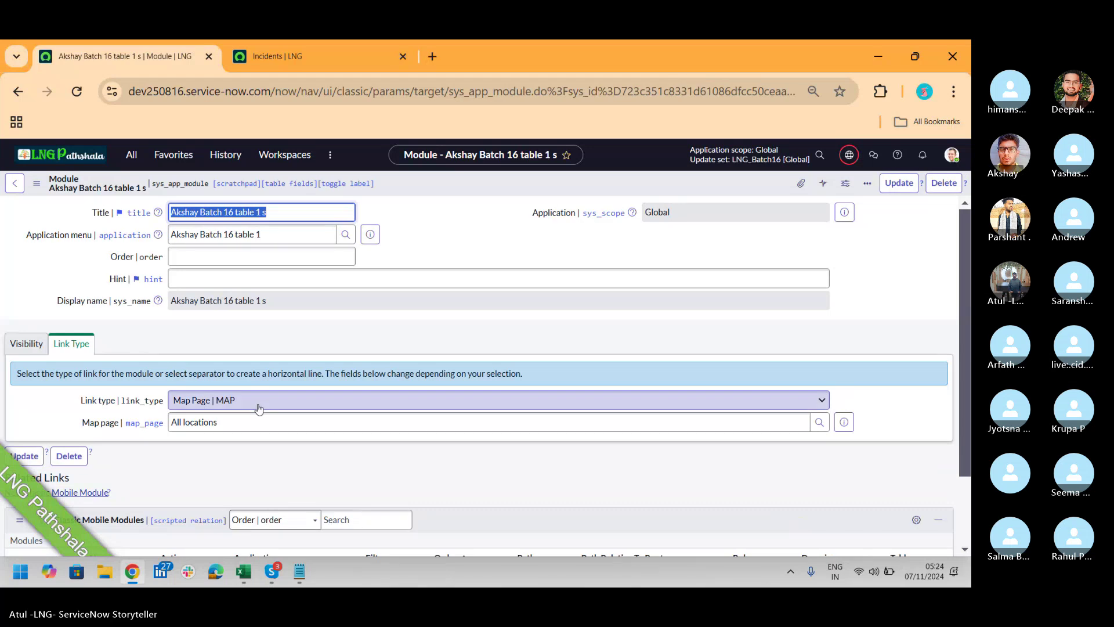
Look up batch16 in the navigator and open the Batch16 Table 4s module for editing.
click(131, 155)
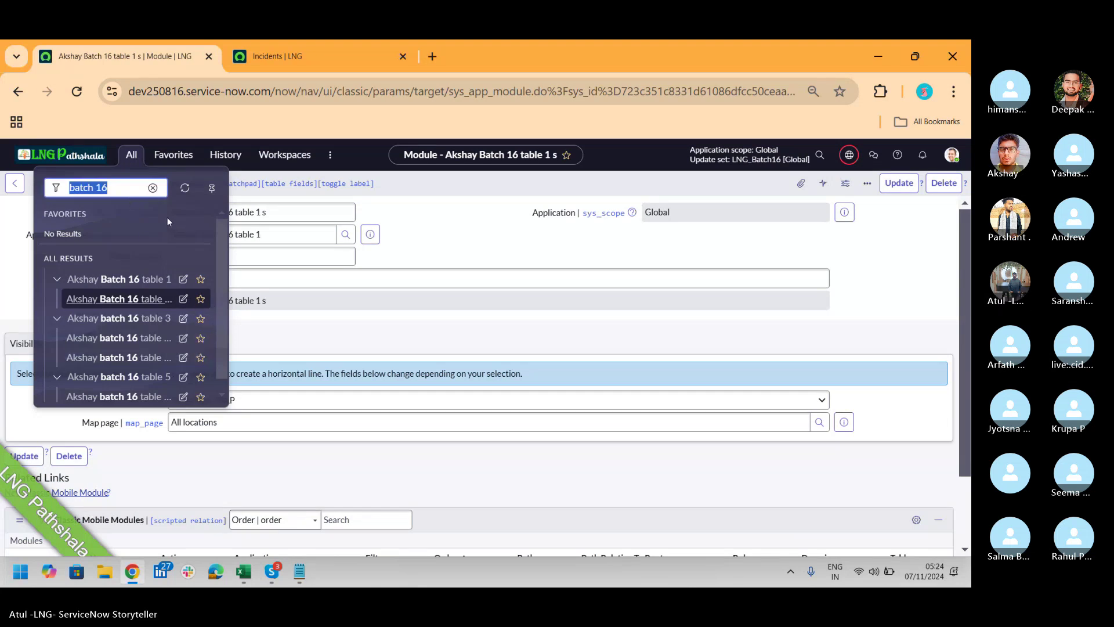
click(126, 186)
key(BackSpace)
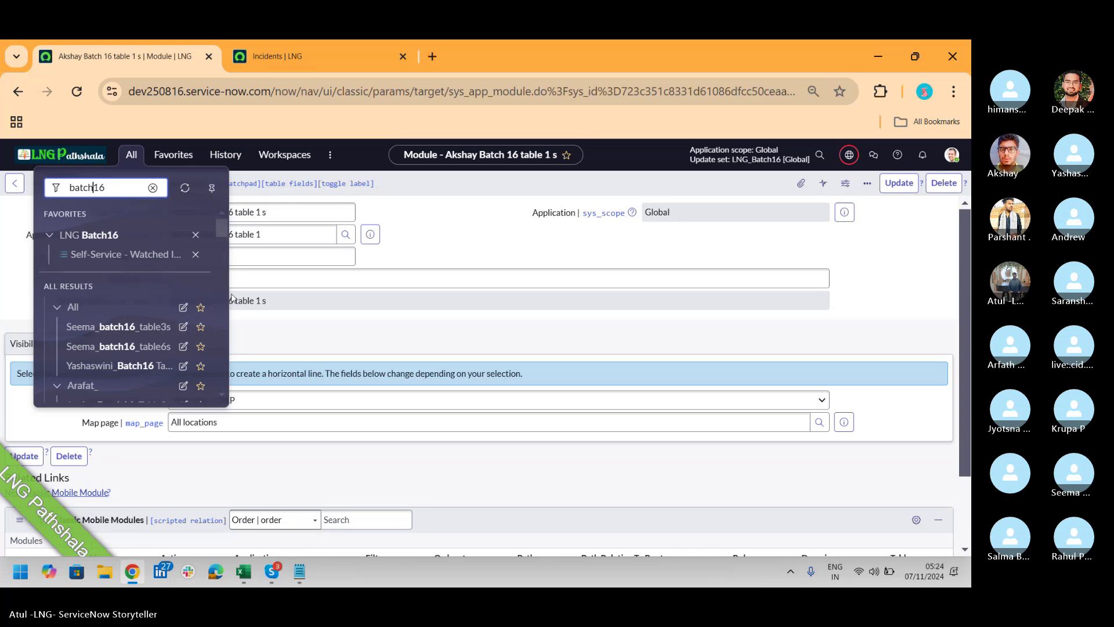
click(183, 366)
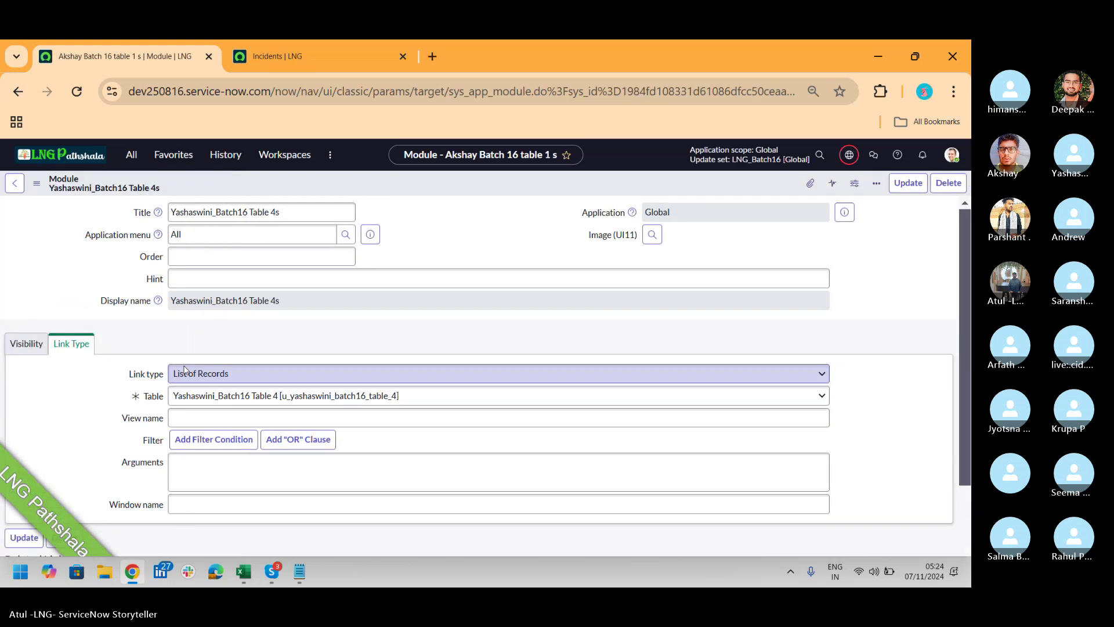
Set the Batch16 Table 4s module's link type to Single Record and save the module.
click(271, 400)
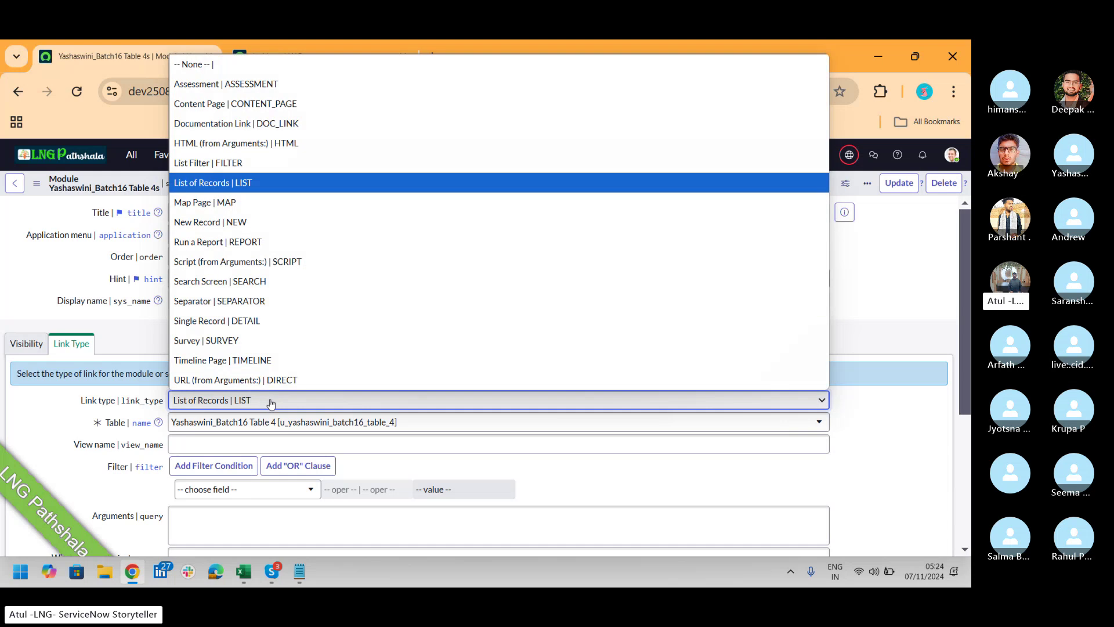
click(262, 320)
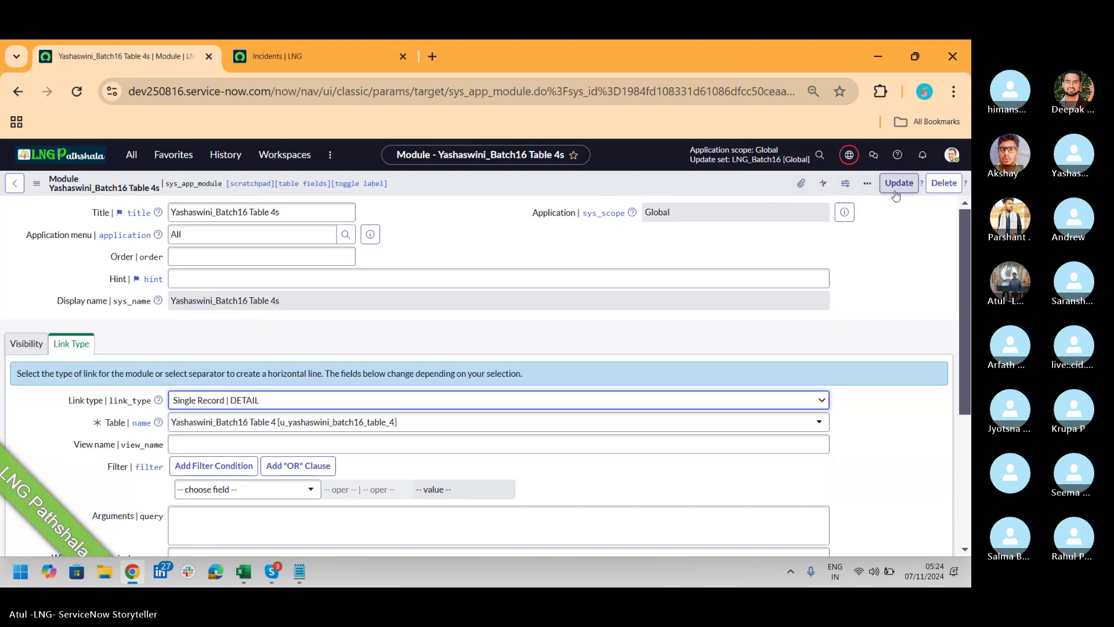
right_click(752, 185)
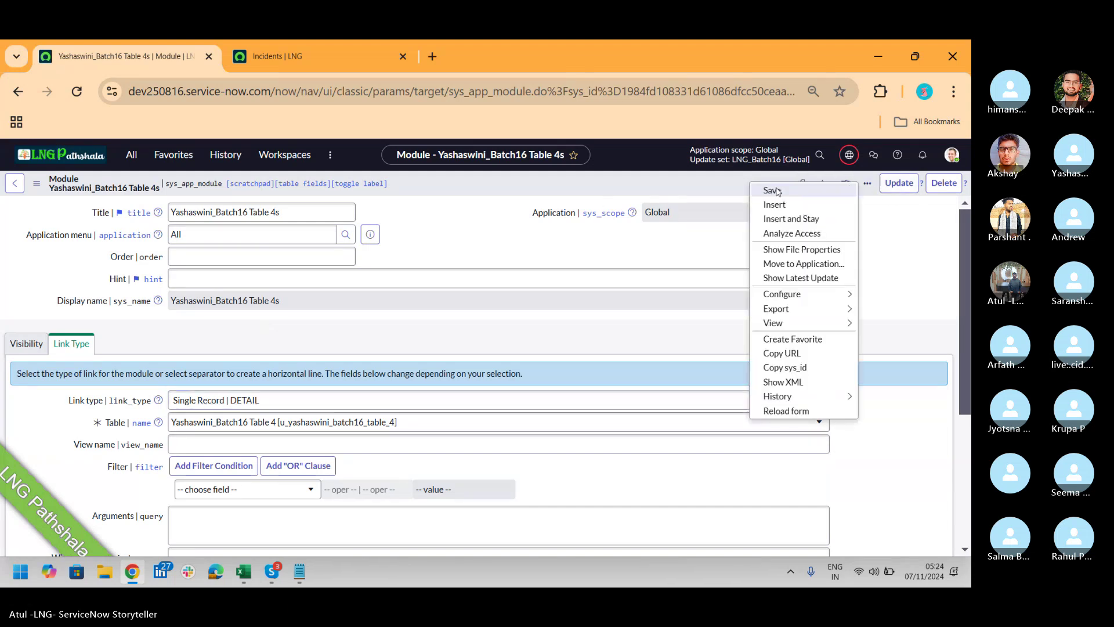
click(775, 192)
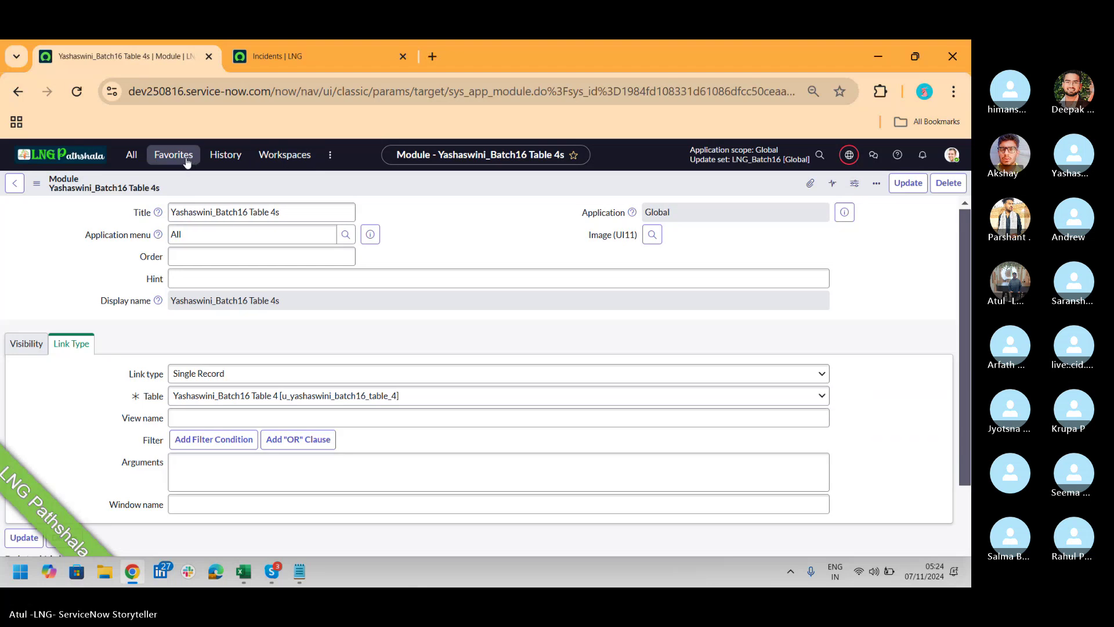
Refresh the navigator's menu items and open the Batch16 Table 4s module to test its Single Record link type.
click(137, 154)
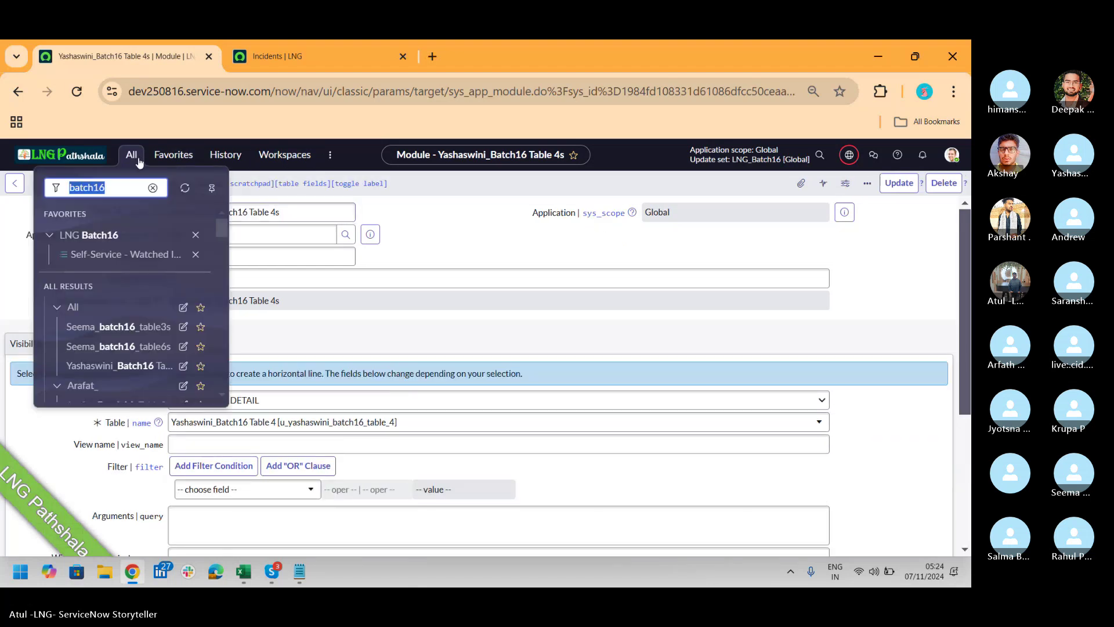
click(185, 187)
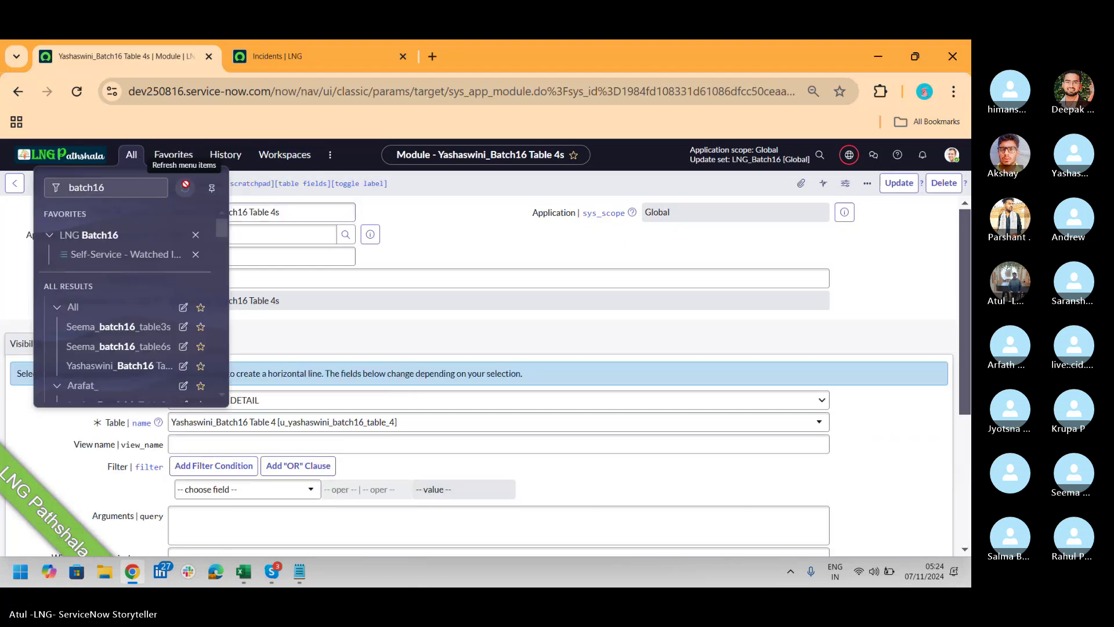
click(125, 367)
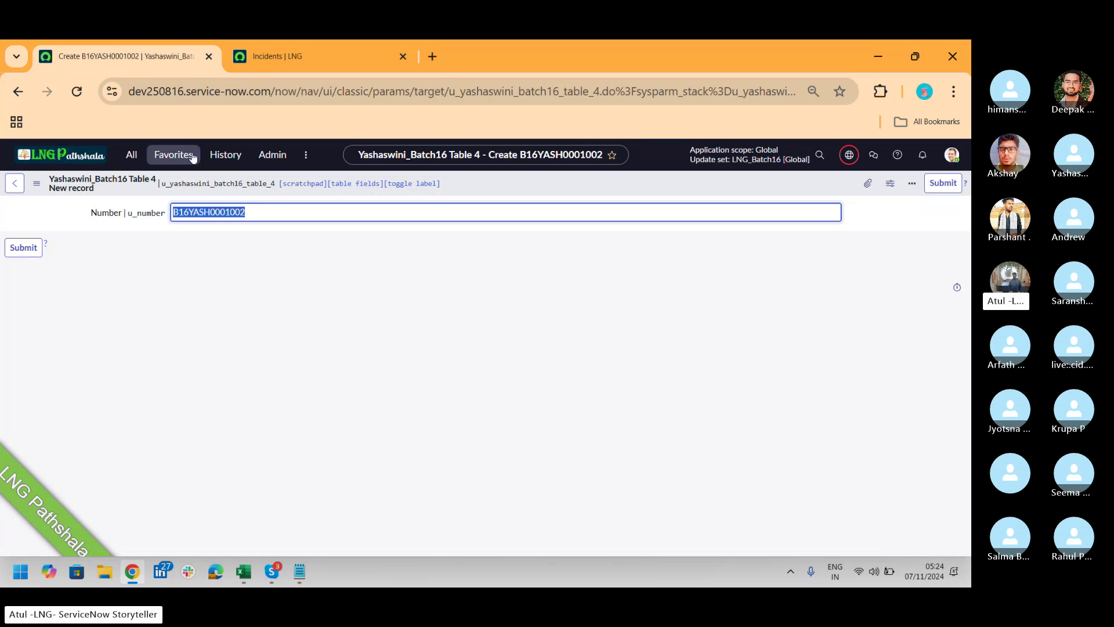
Open the Batch16_Table5s module for editing and review the available link types without changing the selection.
click(131, 154)
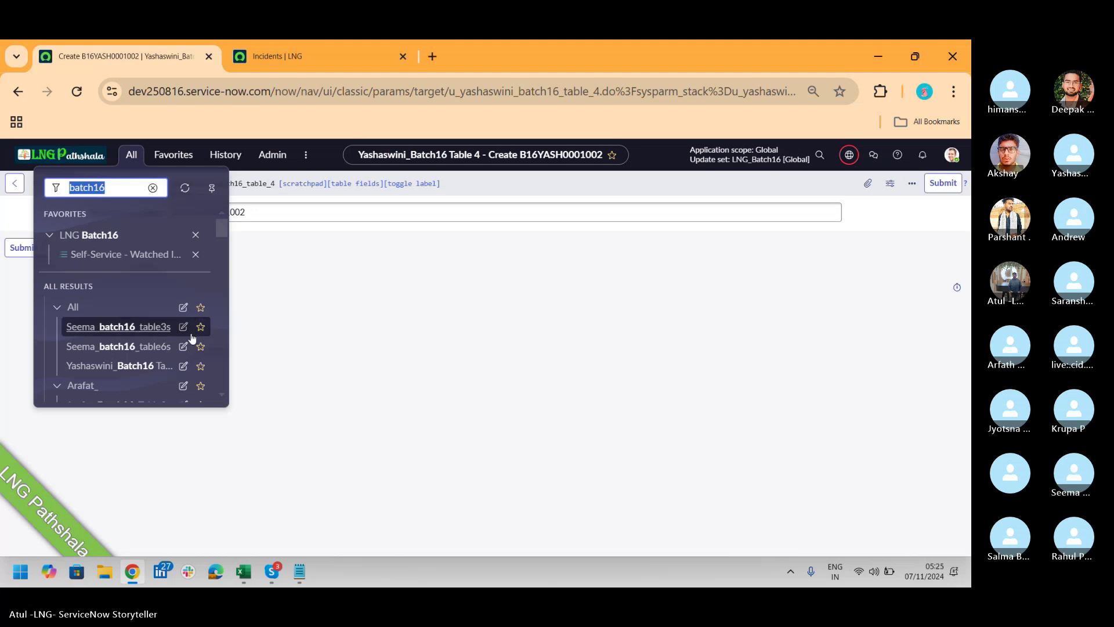
drag(221, 232, 228, 253)
click(183, 292)
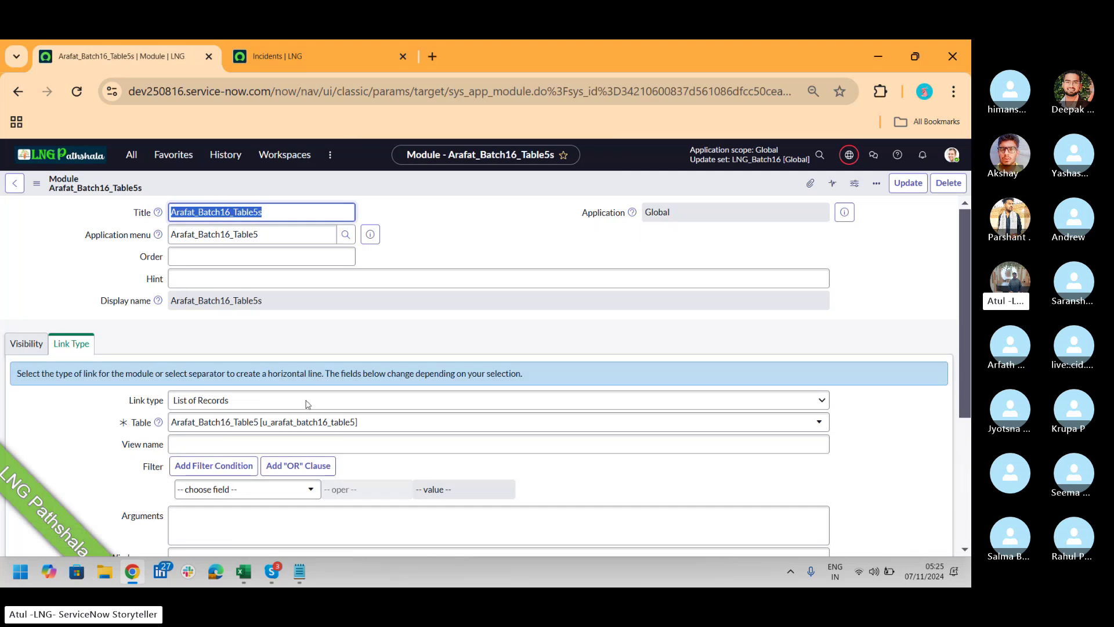
click(325, 404)
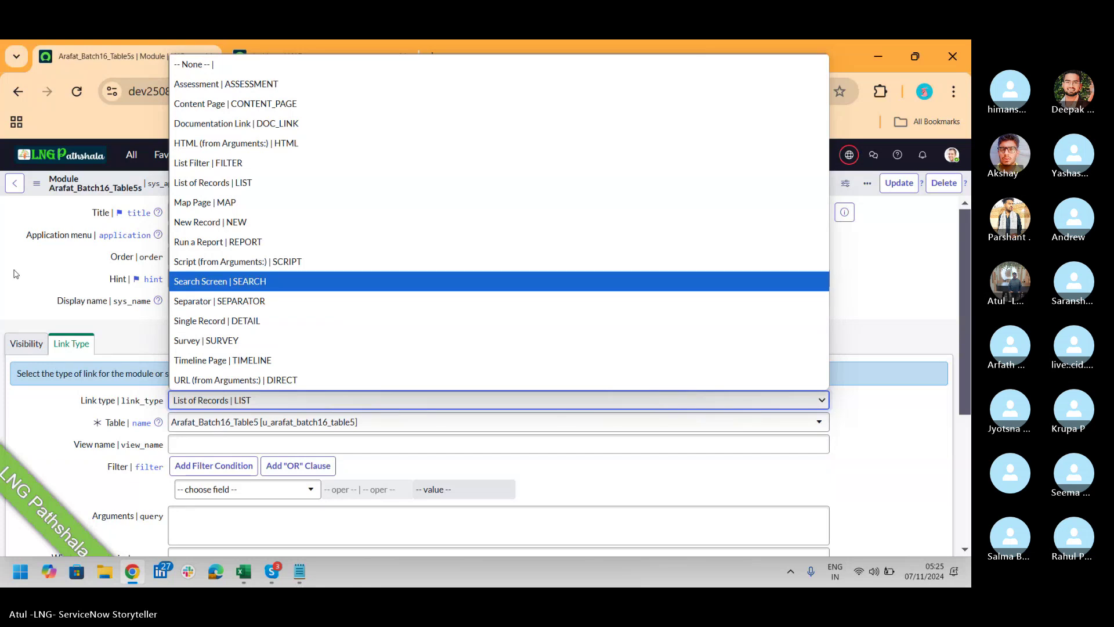
click(13, 273)
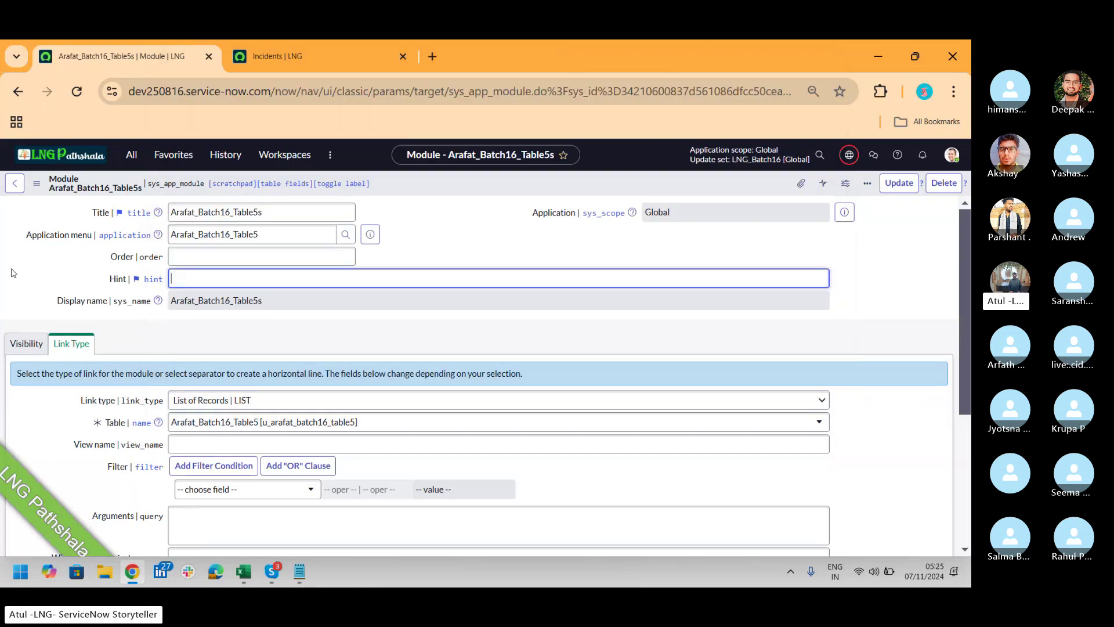
Look up incide in the navigator and open the Incident application's Resolved module configuration to examine its filter.
click(131, 154)
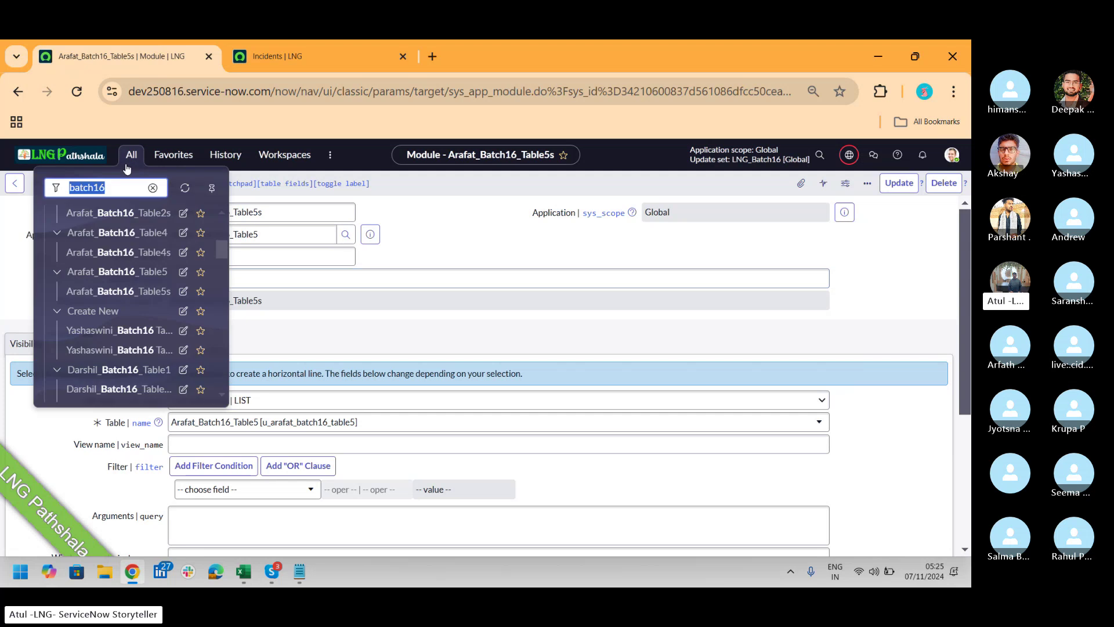
text(incide)
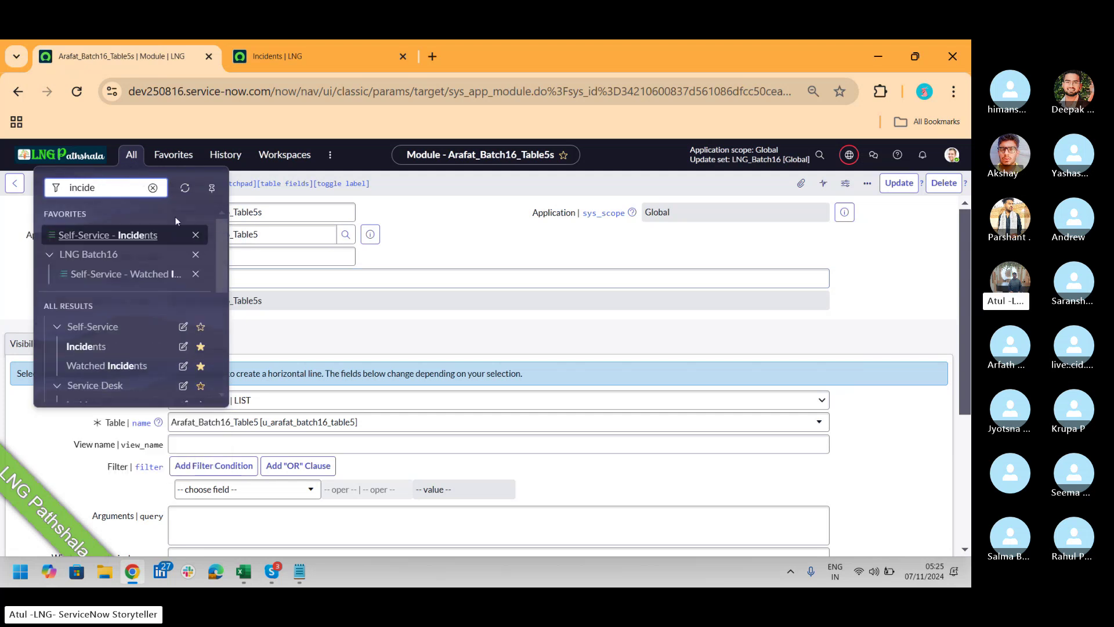
drag(218, 246, 225, 317)
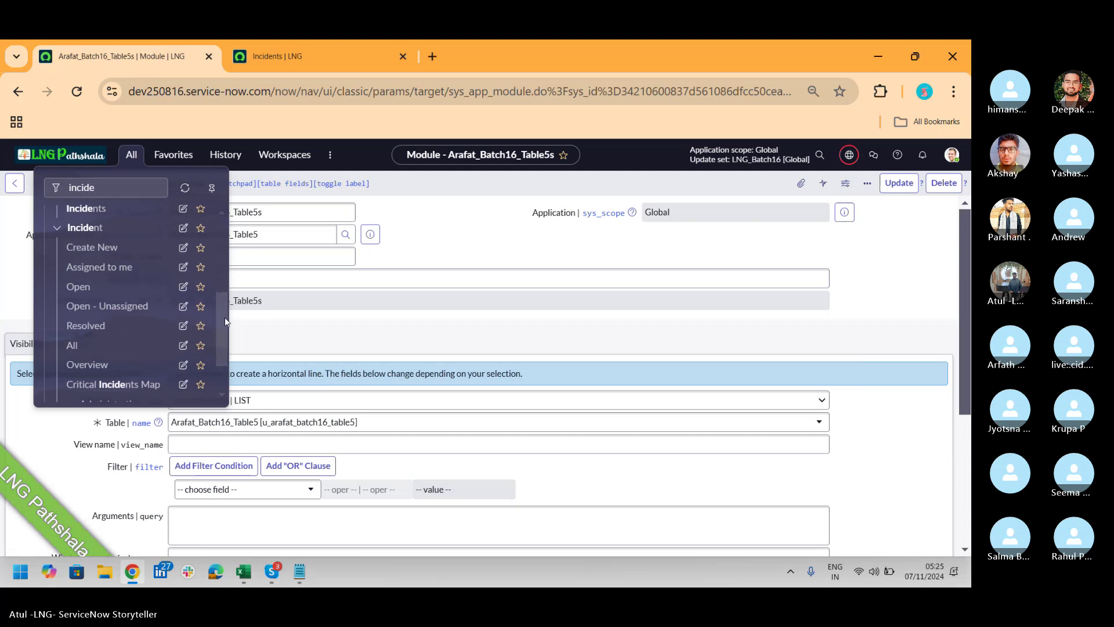
click(183, 323)
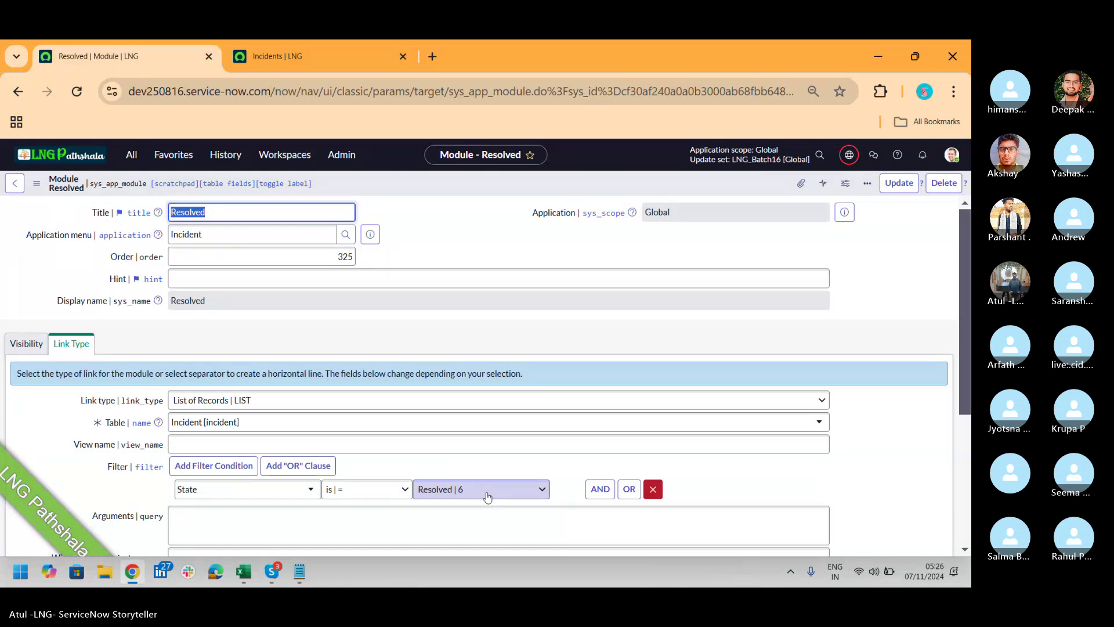
key(alt+Tab)
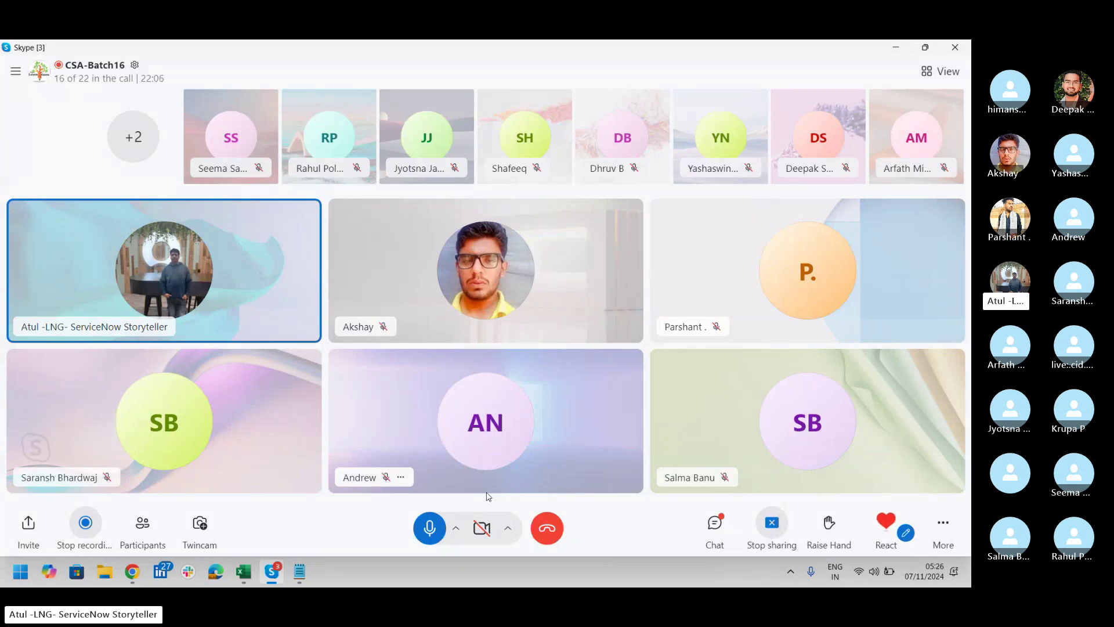
key(alt+Tab)
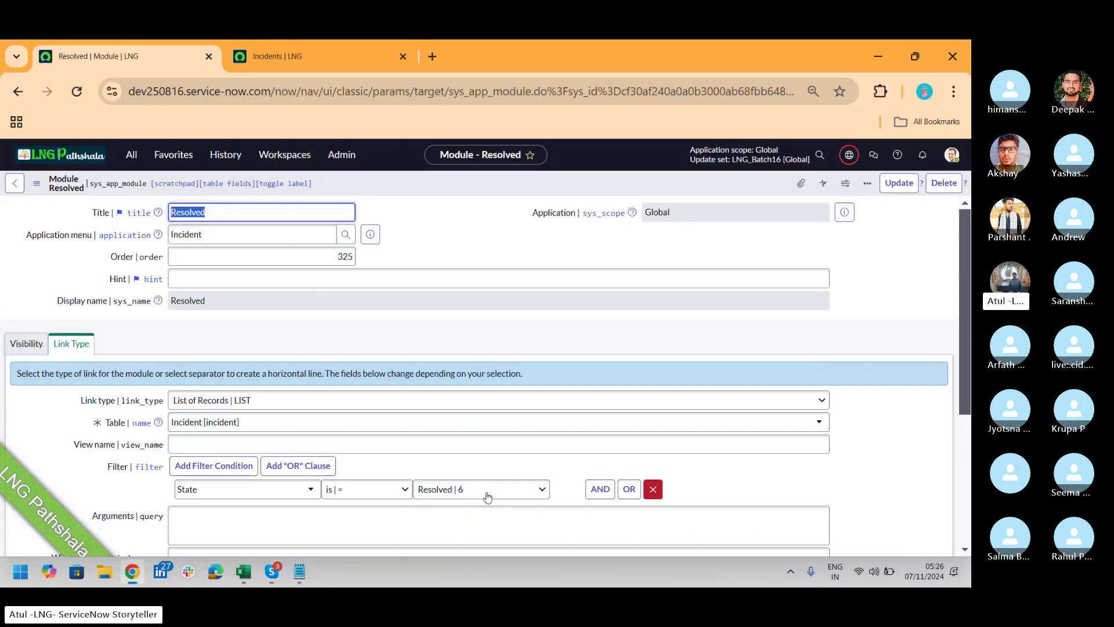
Look up lng in the navigator, open the LNGs module and bring up a new LNG record form.
click(131, 154)
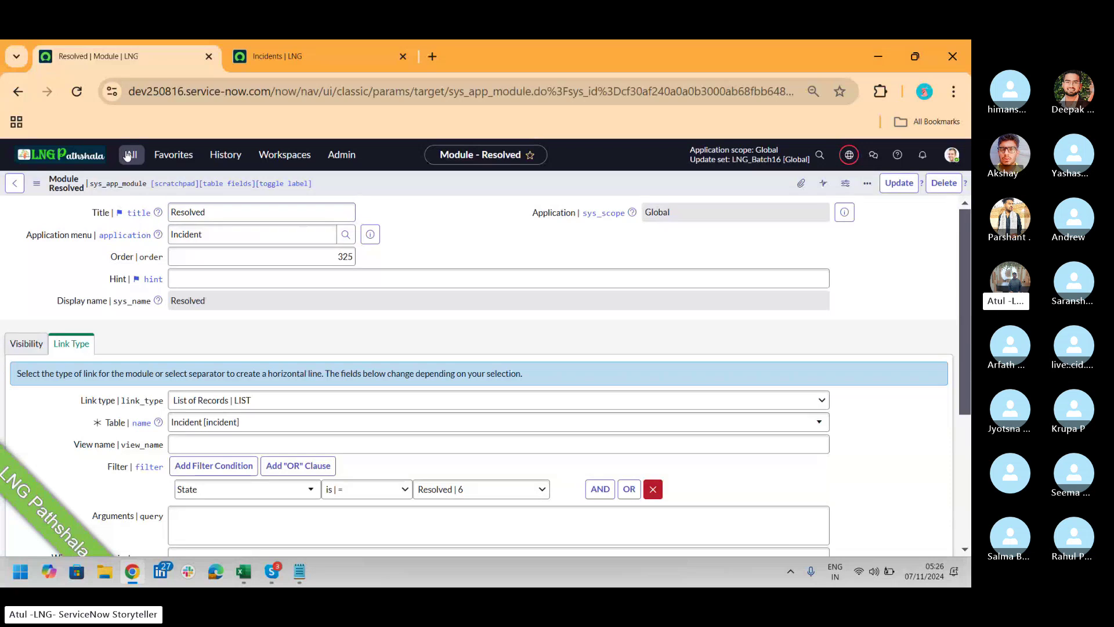
text(lng)
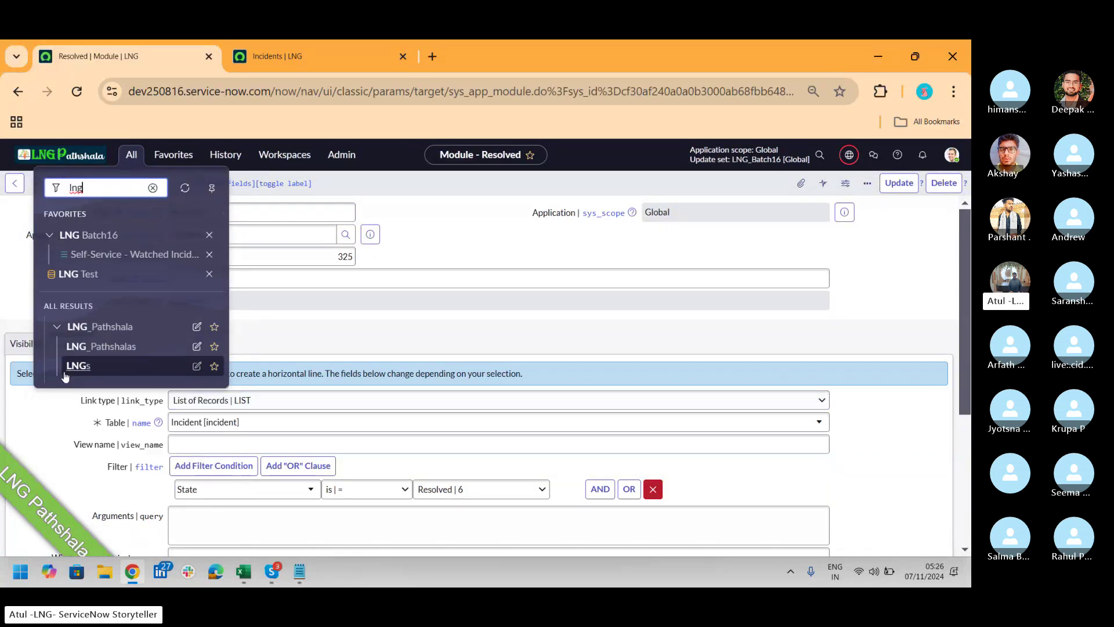
click(76, 367)
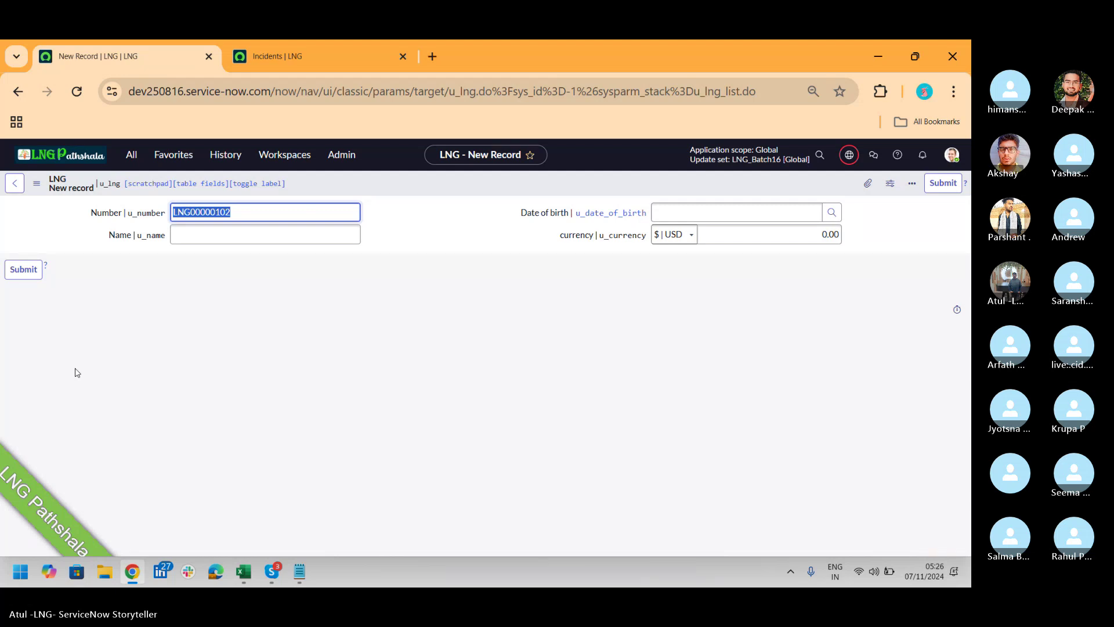
Open the LNG table's definition from the new record form's configuration options.
click(131, 154)
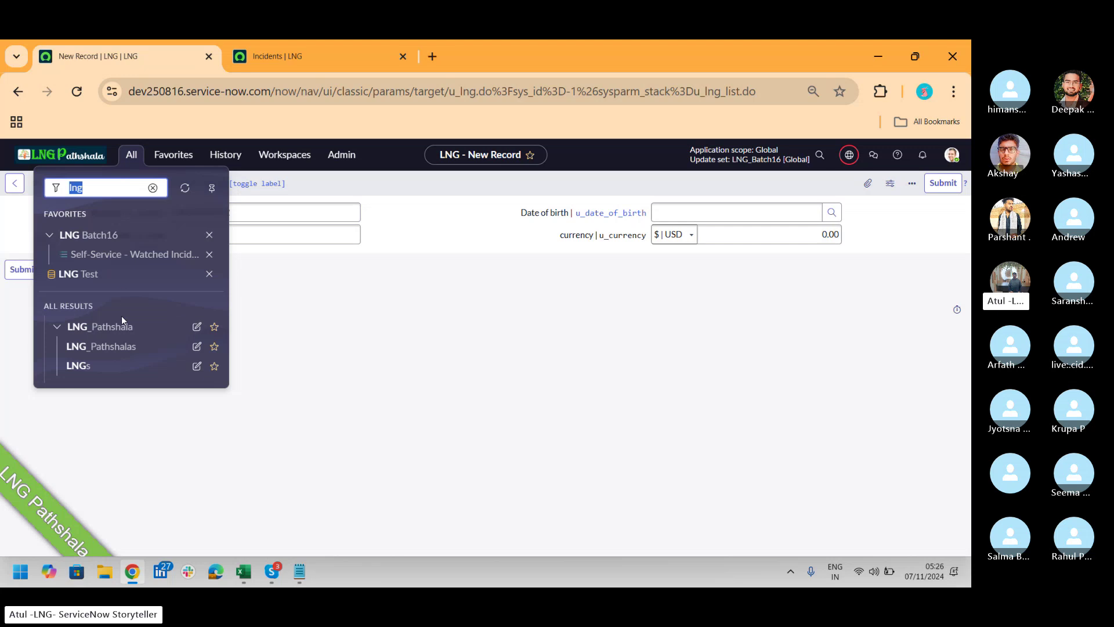
text(tables)
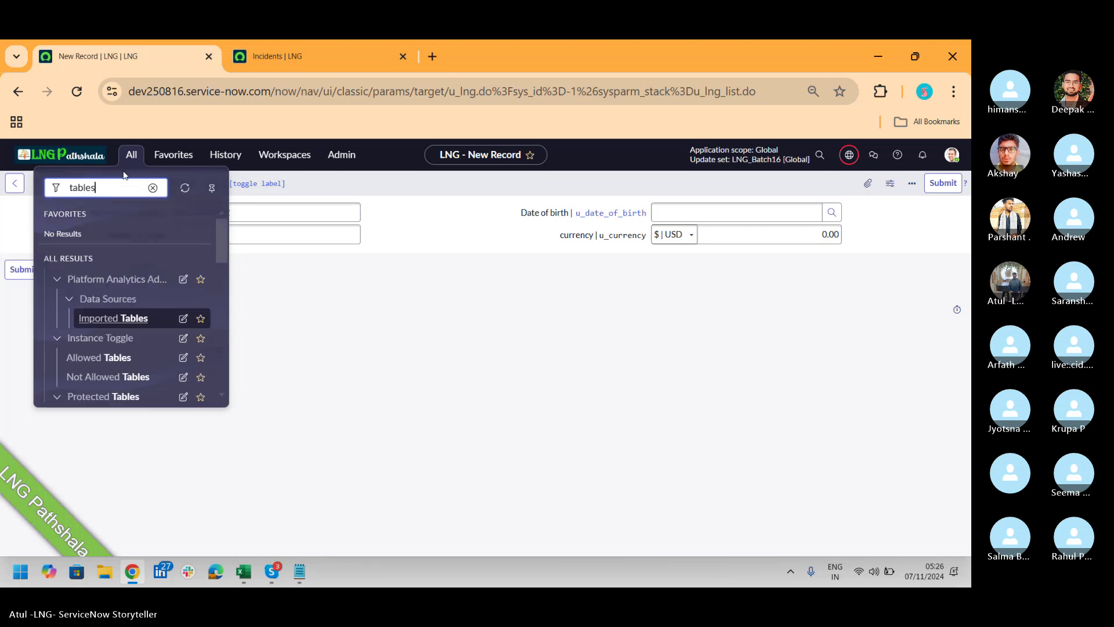
right_click(383, 185)
mouse_move(432, 206)
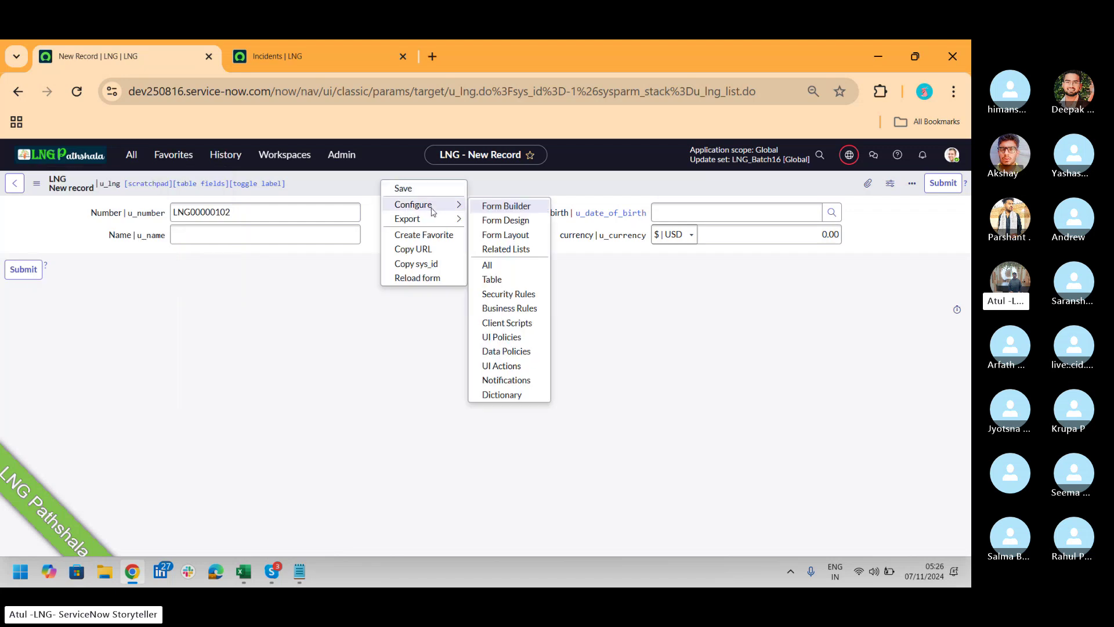
click(493, 279)
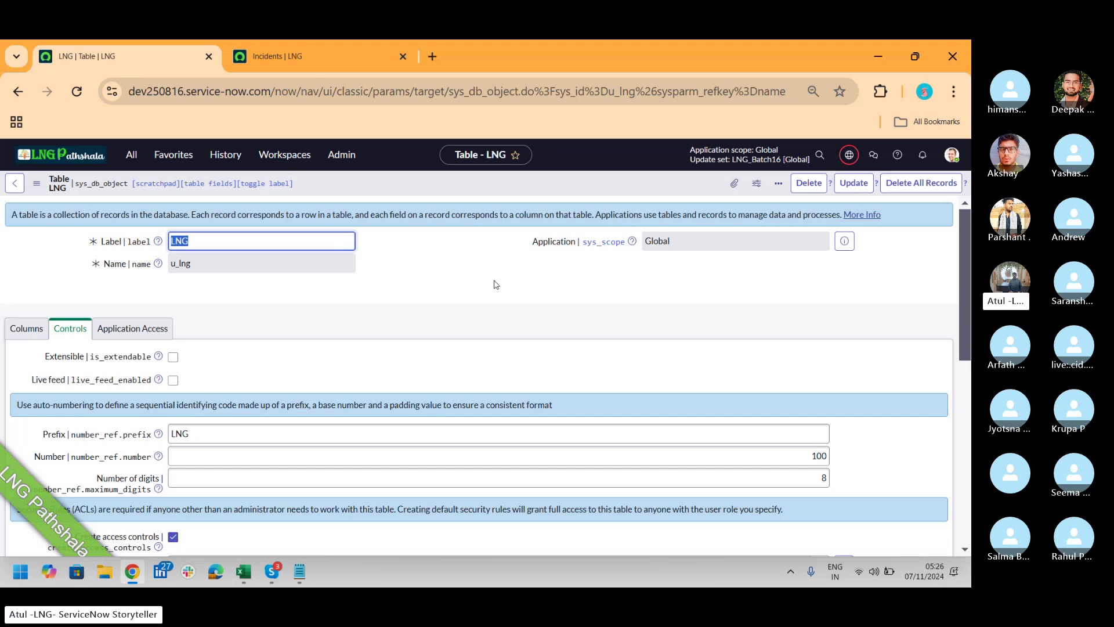
Open the configuration page of the LNG table by entering u_lng.CONFIG in the navigator filter.
click(128, 162)
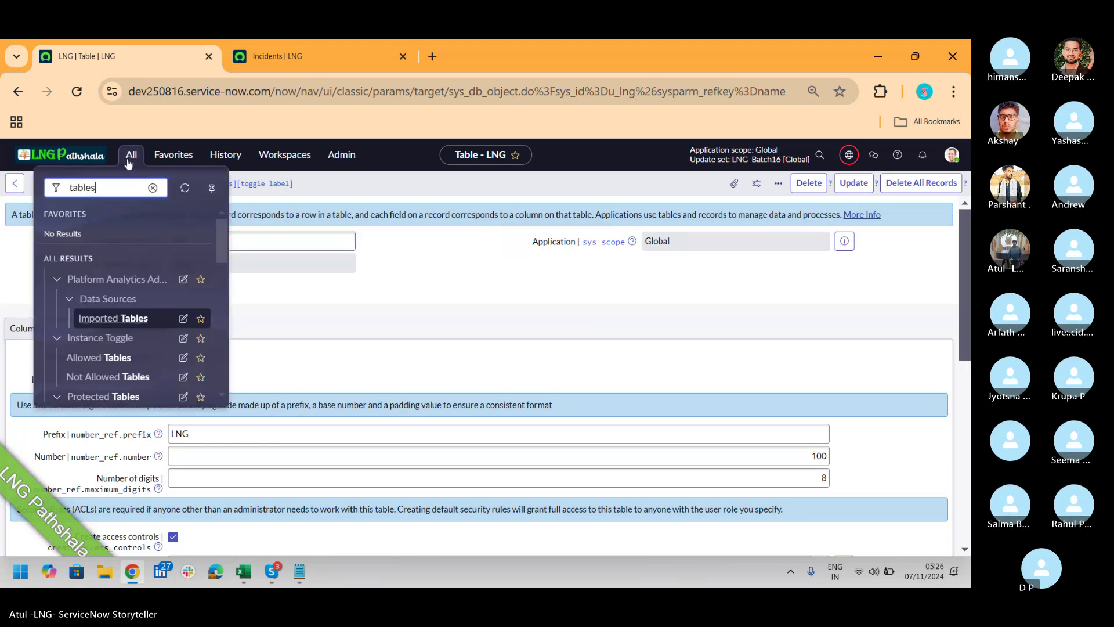
text(u)
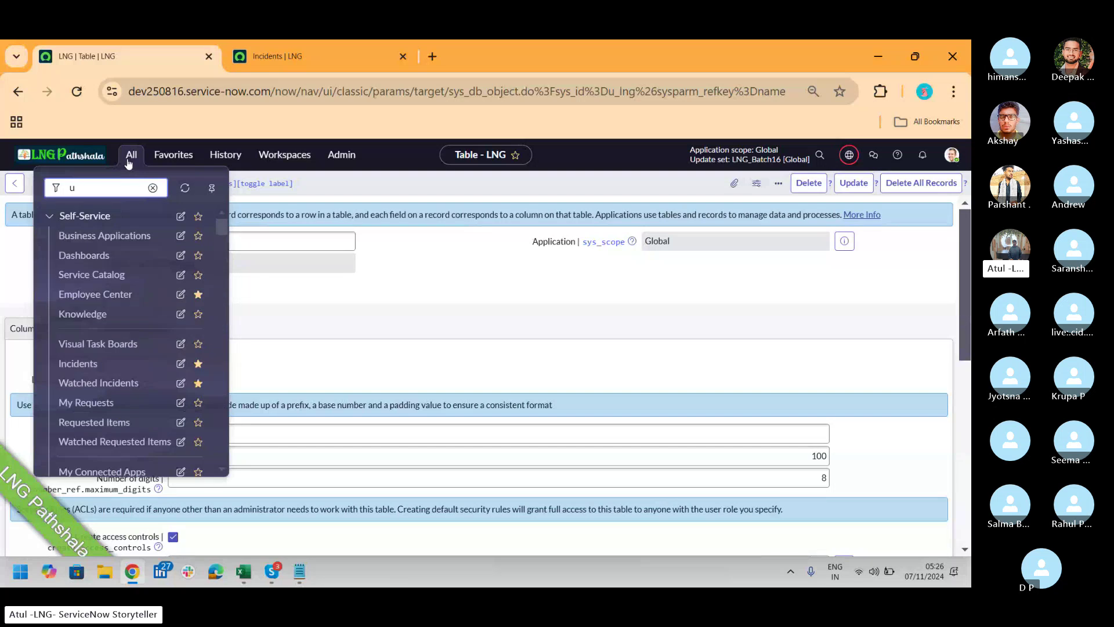
text(_lng)
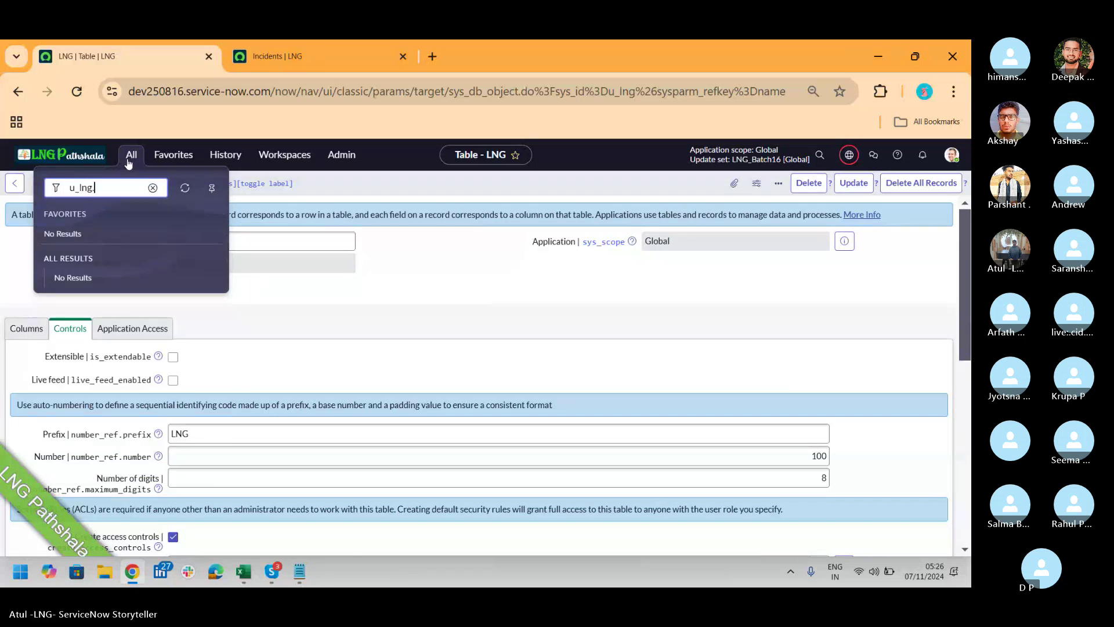
text(.CONFIG)
key(Return)
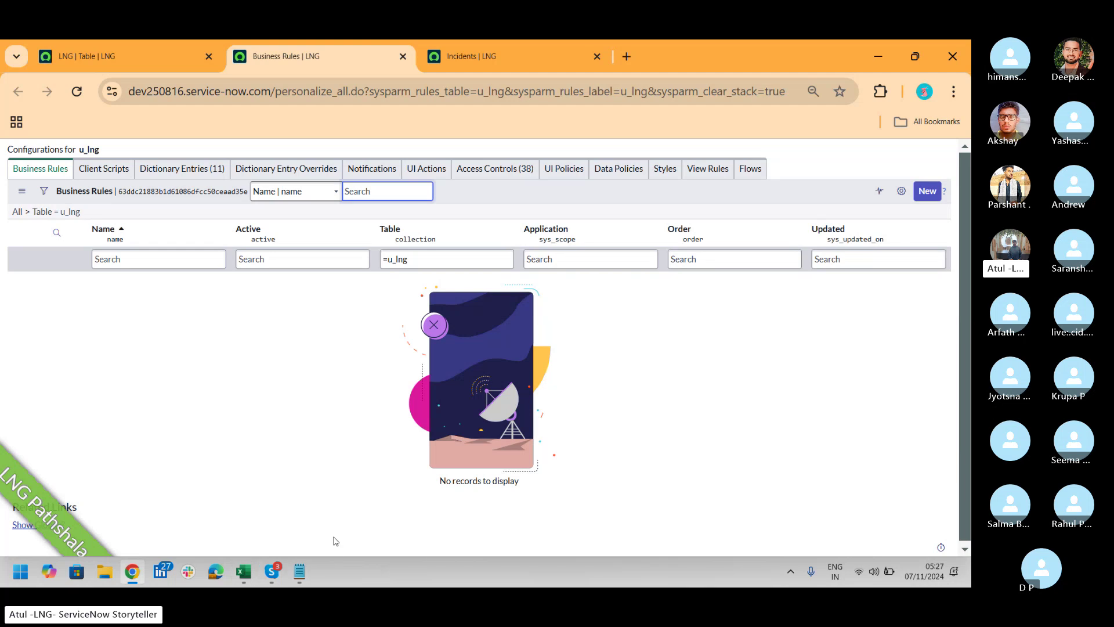
Switch to the Notepad notes and add the lines list, config, do and form below the line beginning with Q.
click(300, 571)
click(183, 430)
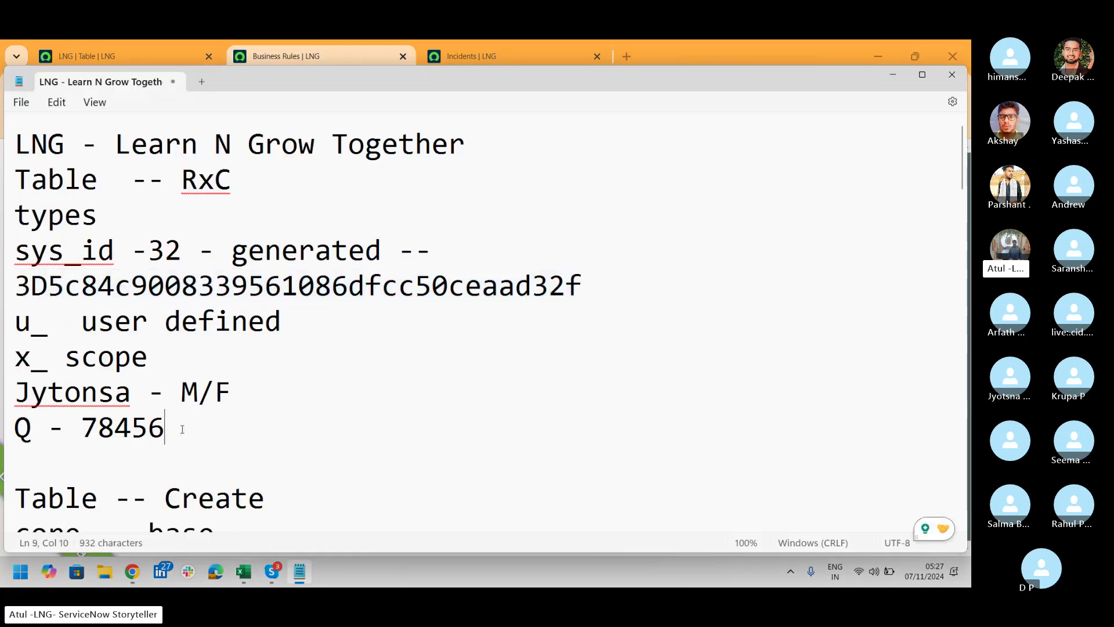
key(Return)
text(list)
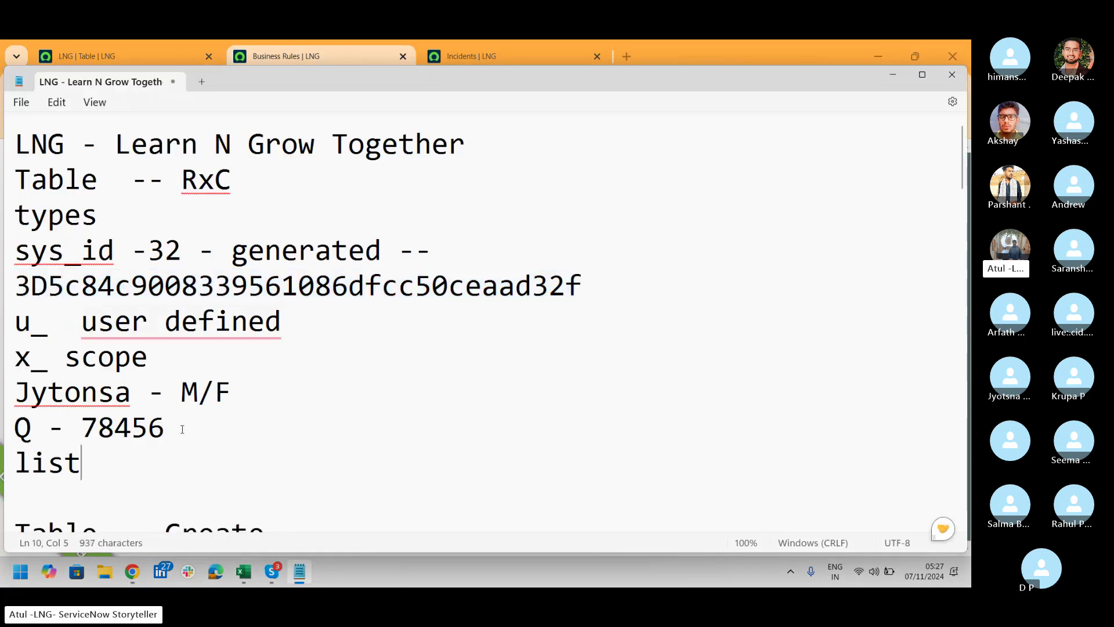
key(Return)
text(config)
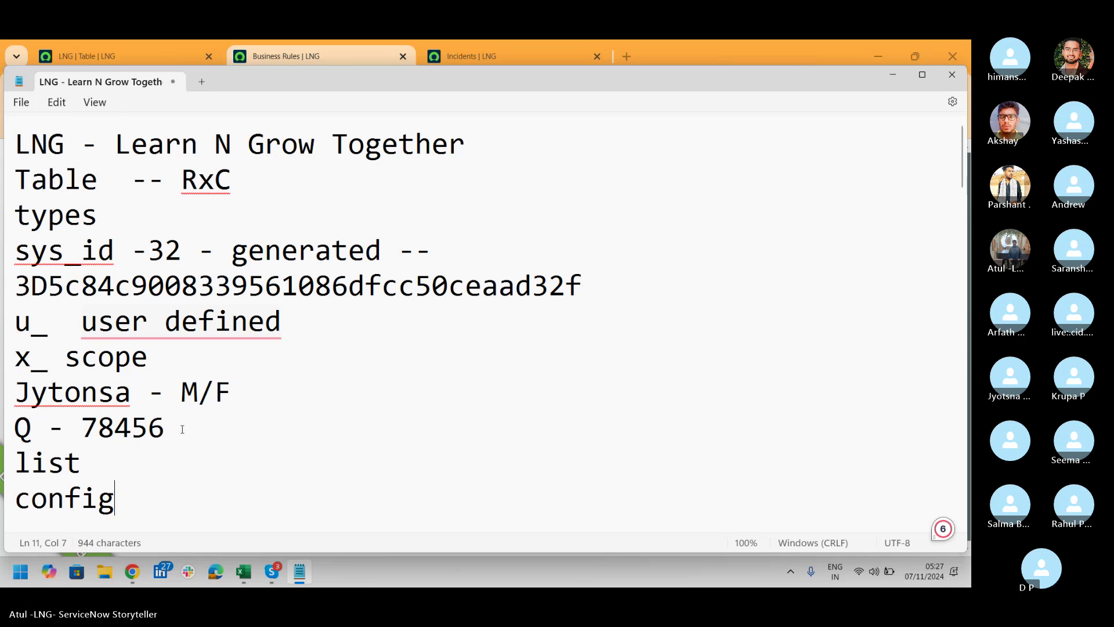
key(Return)
text(do)
key(Return)
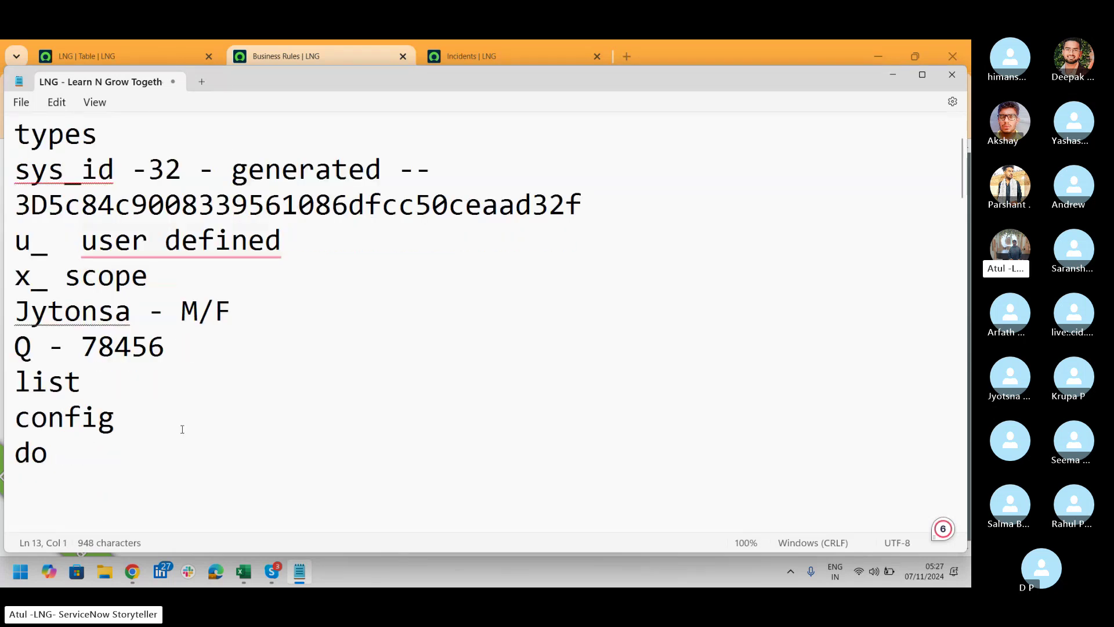
text(form)
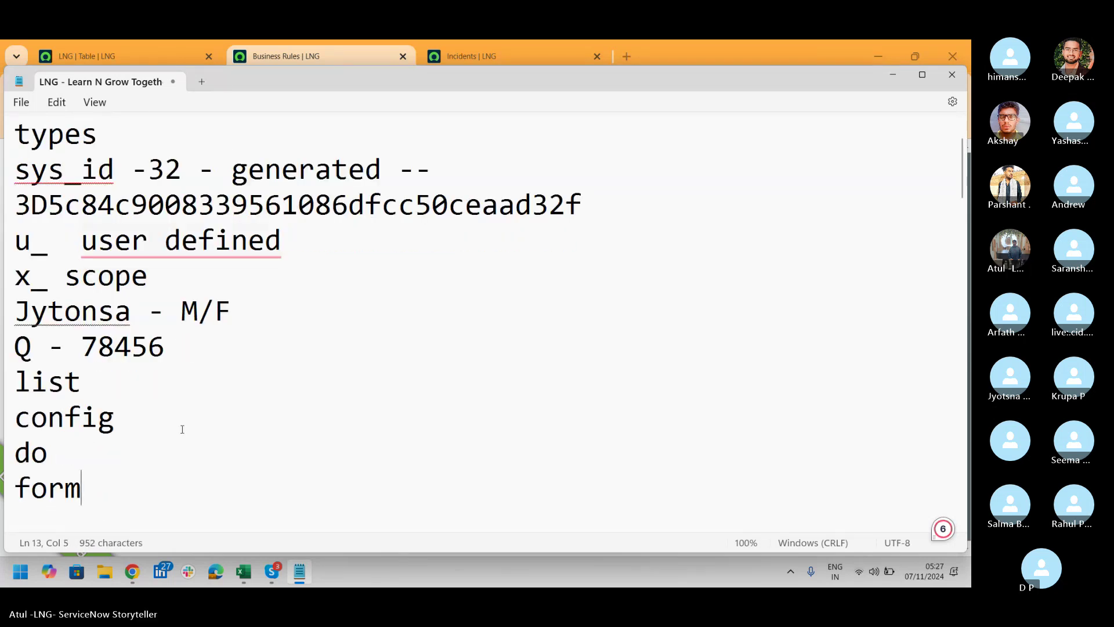
Change the list line in the notes to "tablename.list/ LIST" and return to the LNG table definition in the browser.
drag(168, 488, 3, 380)
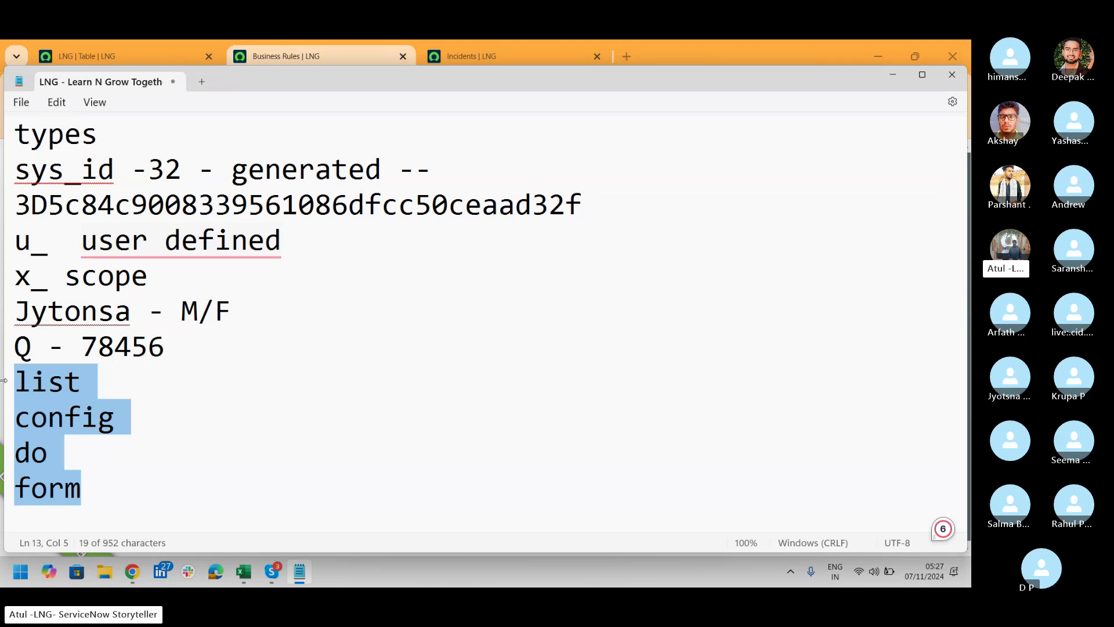
key(Left)
text(table)
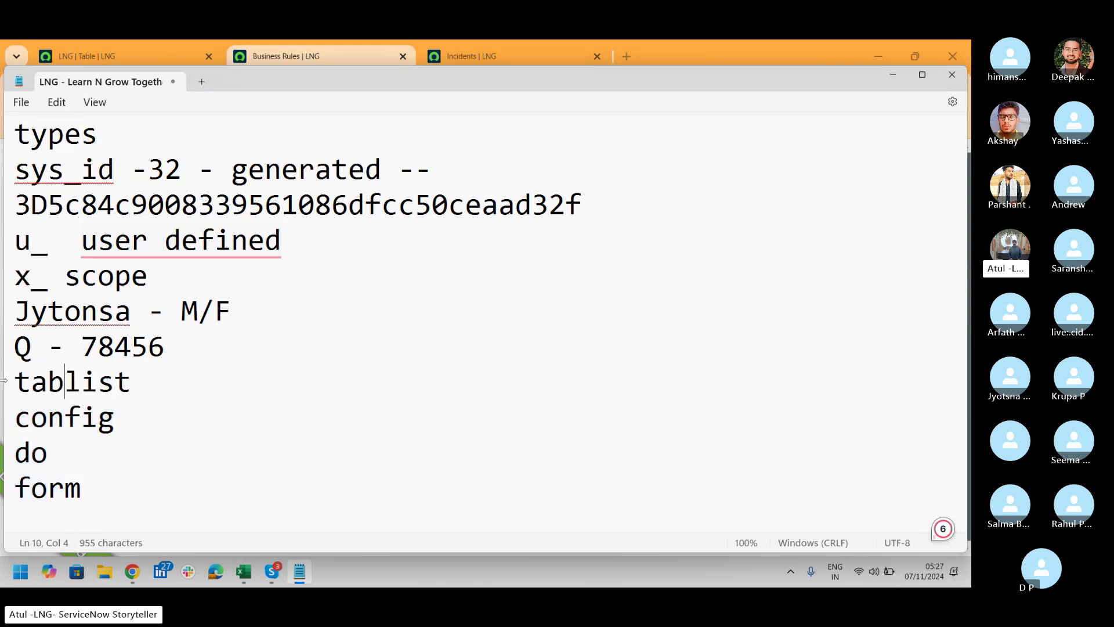
text(name.l)
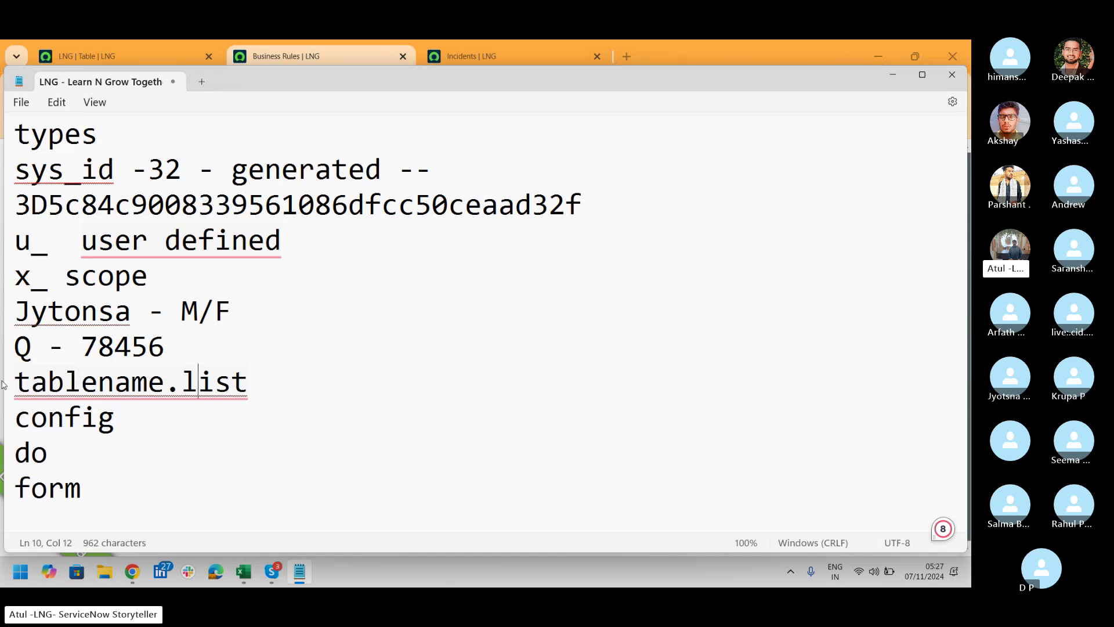
key(Right)
key(Right)
key(Right)
key(Right)
text(/ LIST)
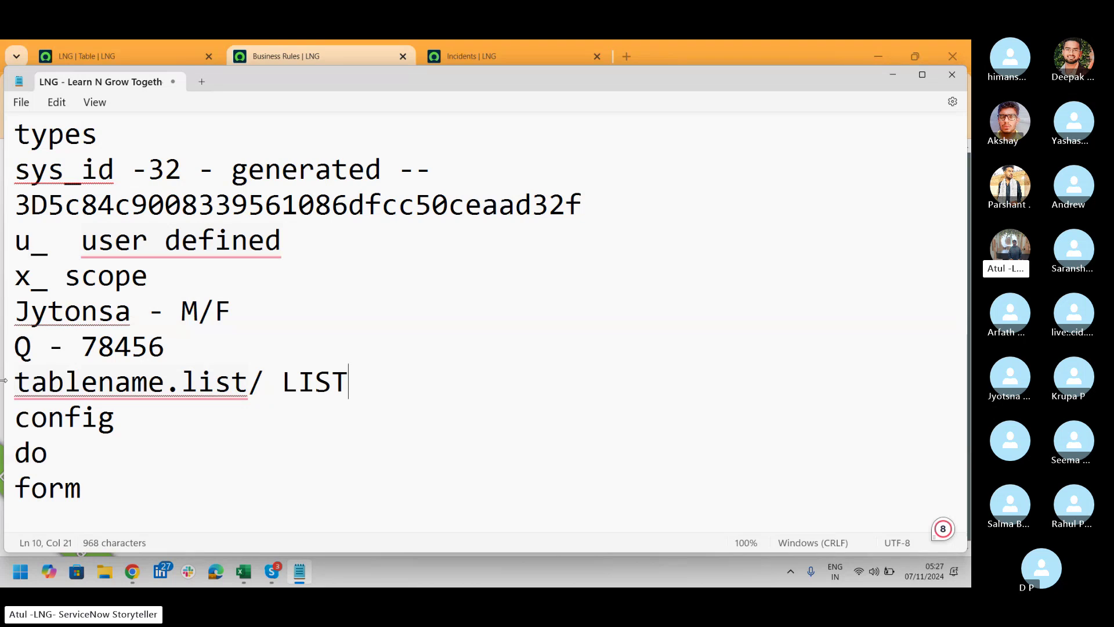
click(1, 383)
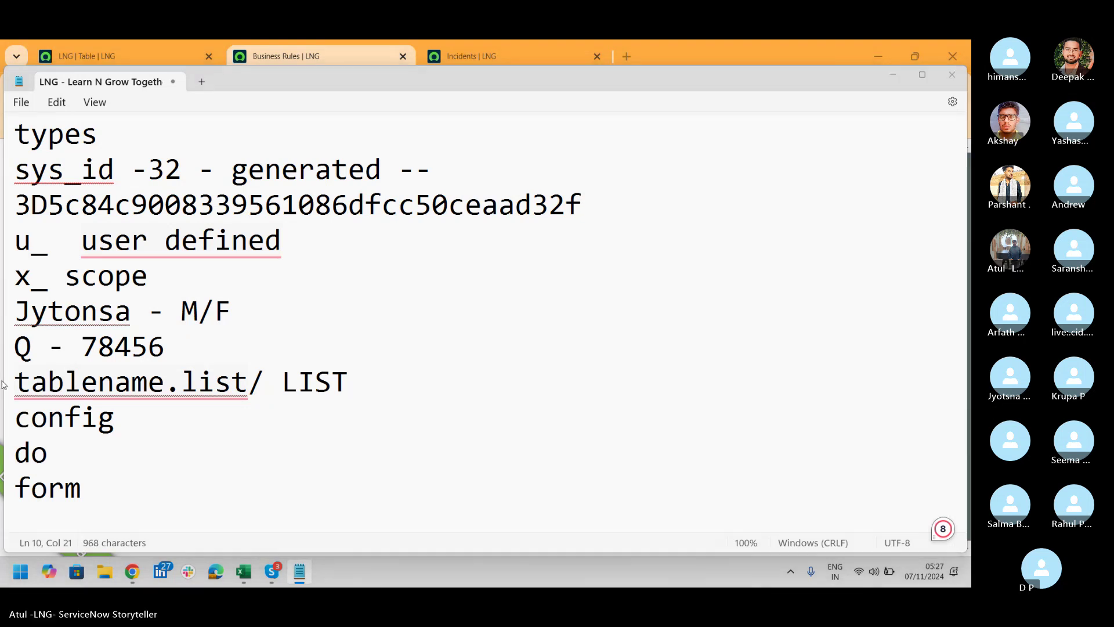
click(130, 56)
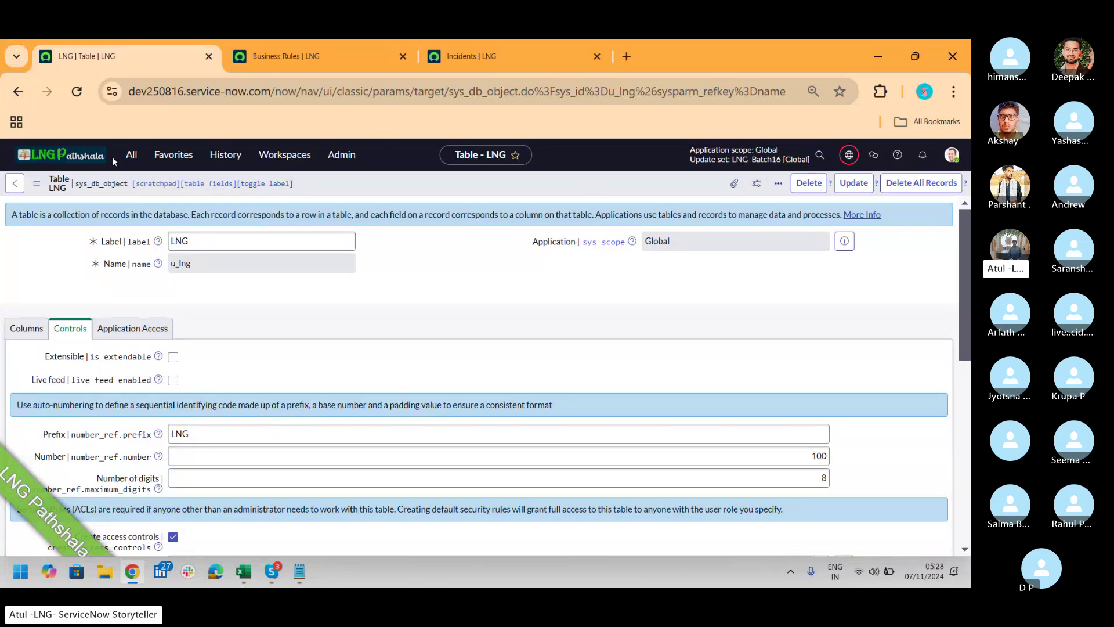
click(138, 159)
click(451, 300)
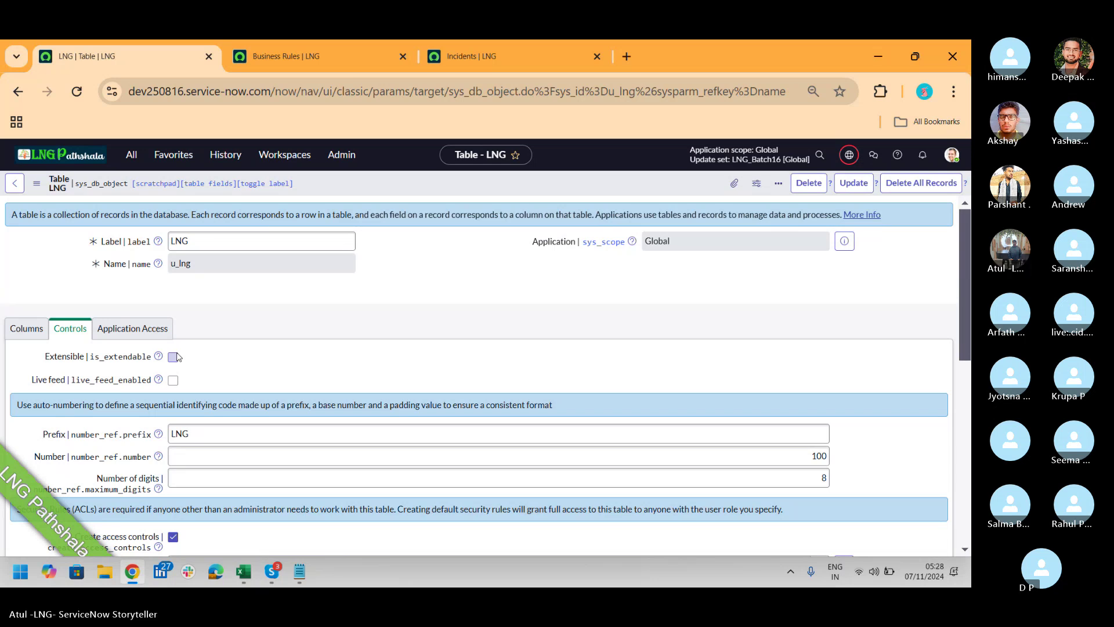
key(alt+Tab)
key(alt+Tab)
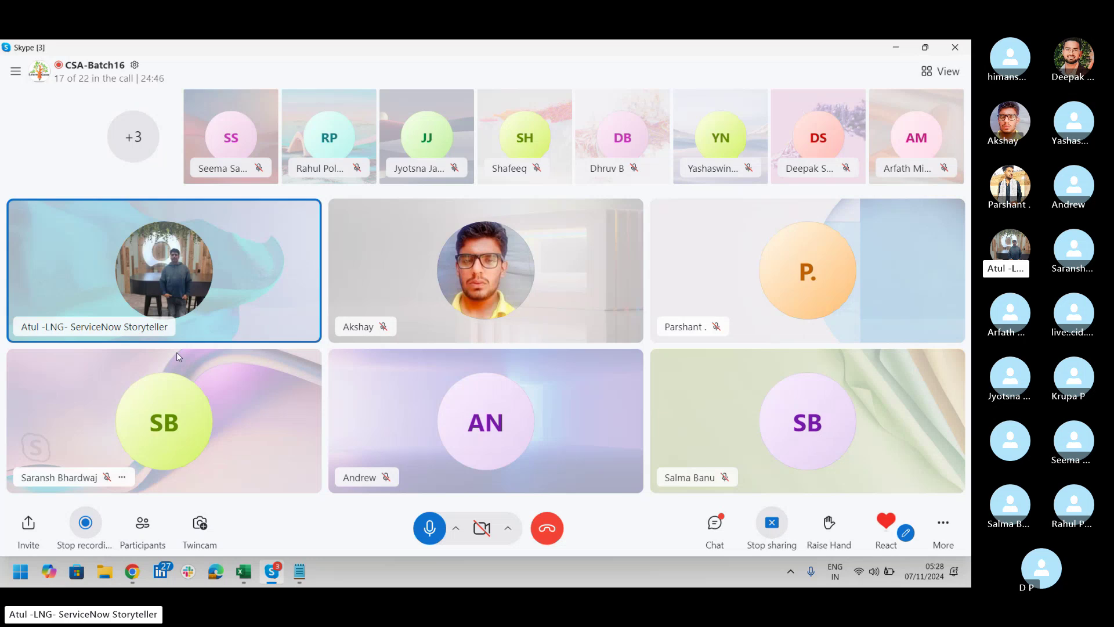
key(alt+Tab)
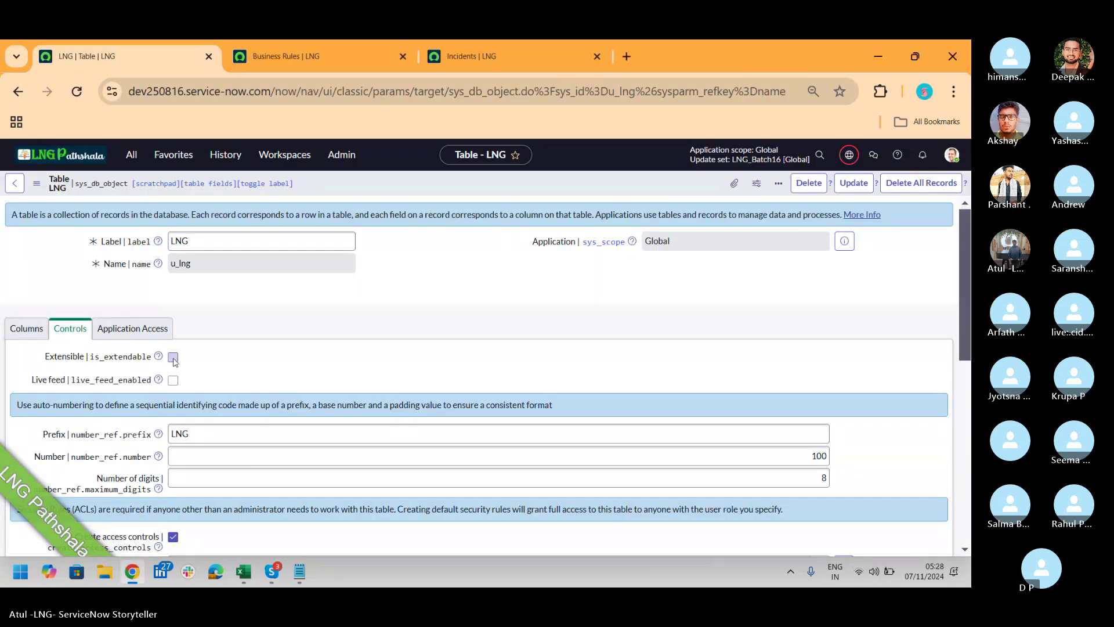
key(alt+Tab)
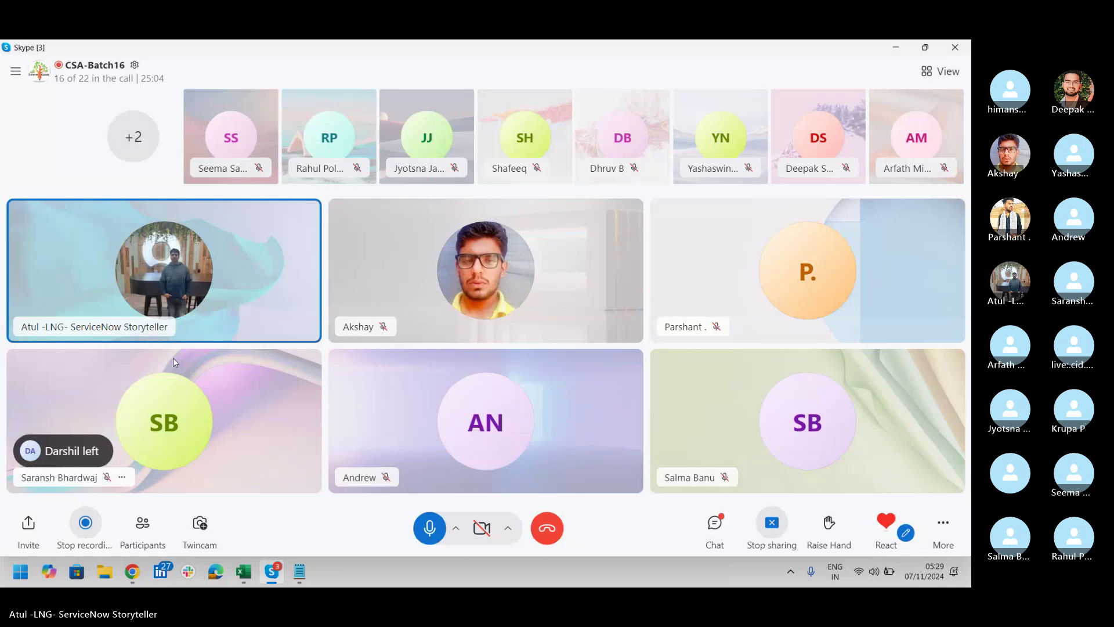
key(alt)
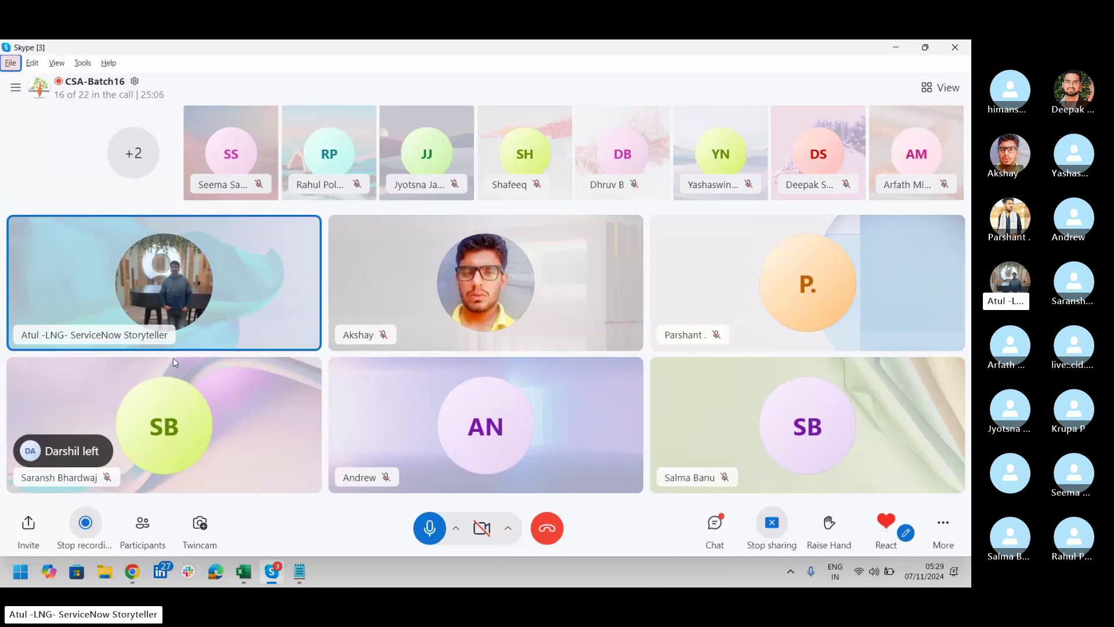
key(alt+Tab)
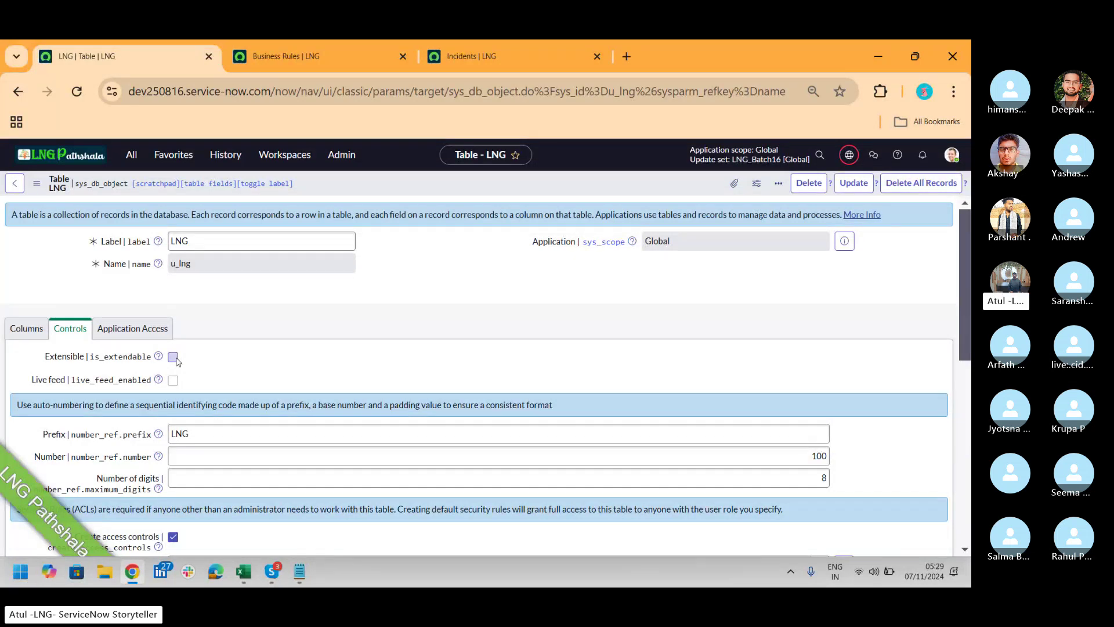
Mark the LNG table as extensible, and start a new table record from the System Definition Tables list in a separate browser tab.
click(173, 358)
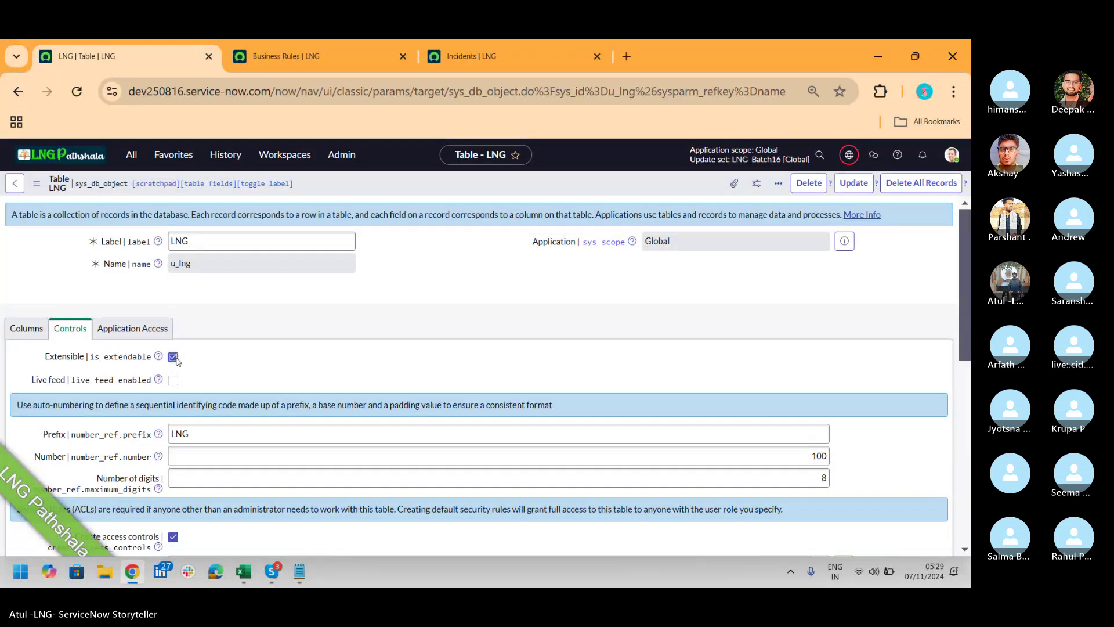
click(135, 165)
text(tables)
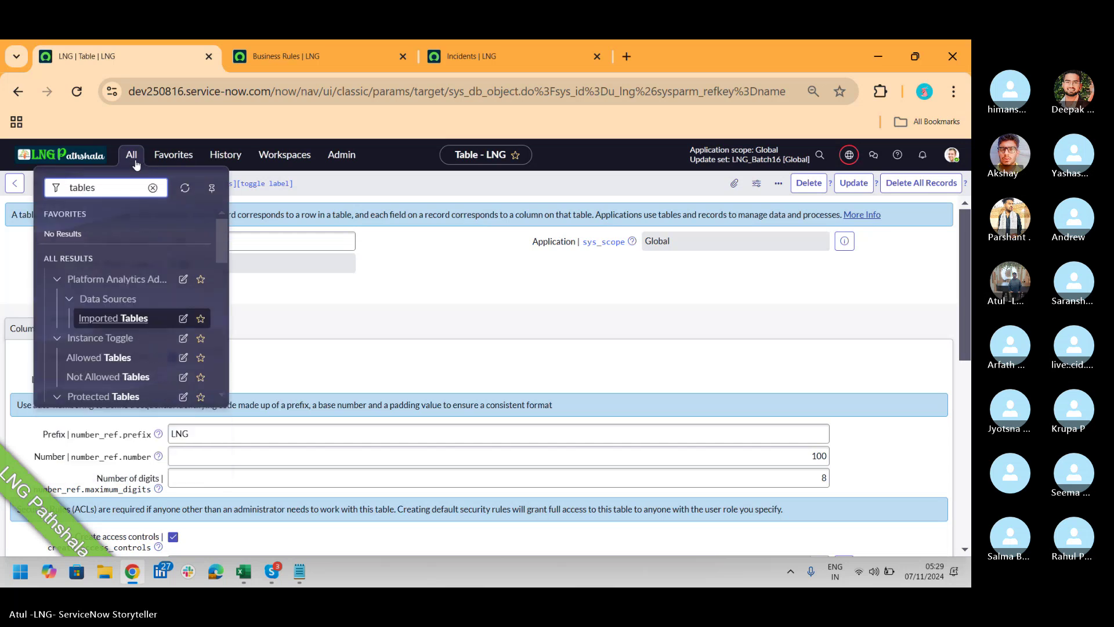
drag(220, 246, 224, 323)
middle_click(94, 297)
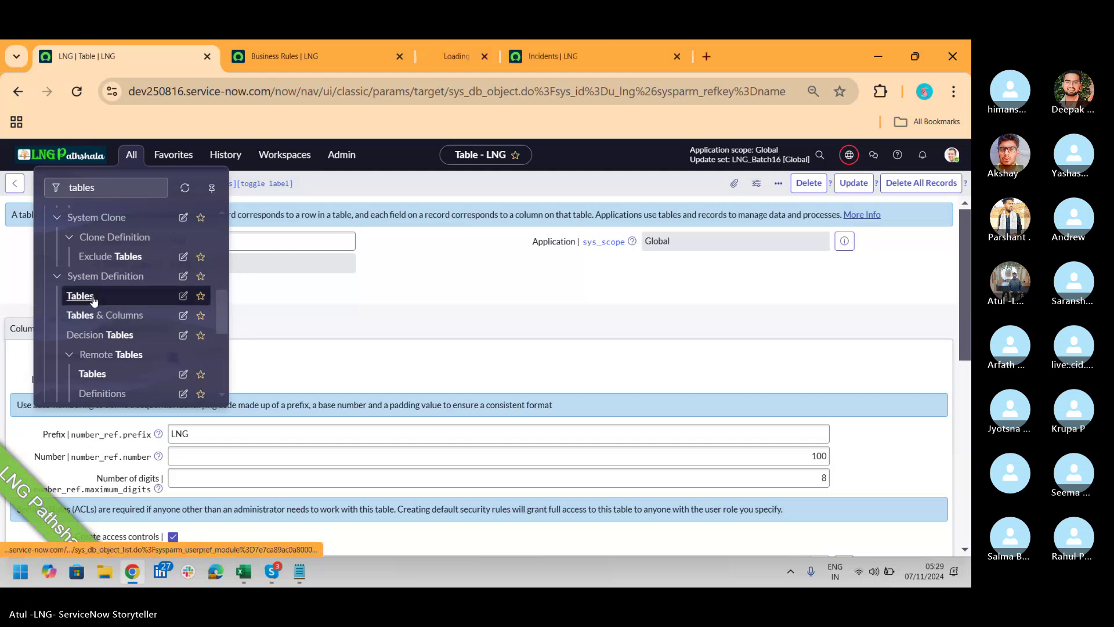
click(482, 58)
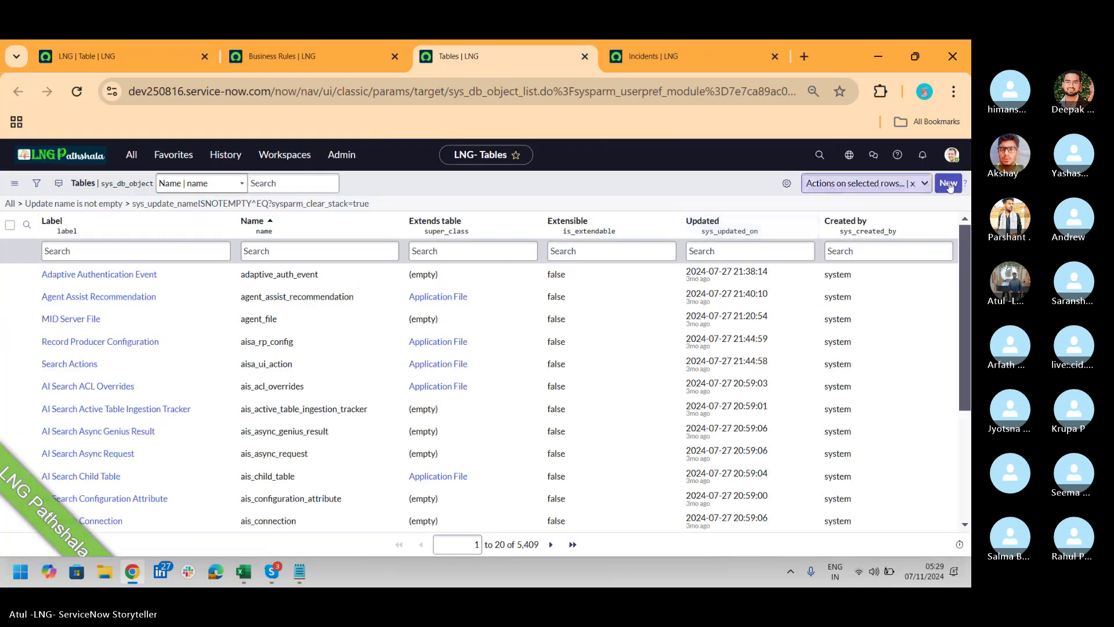
click(951, 185)
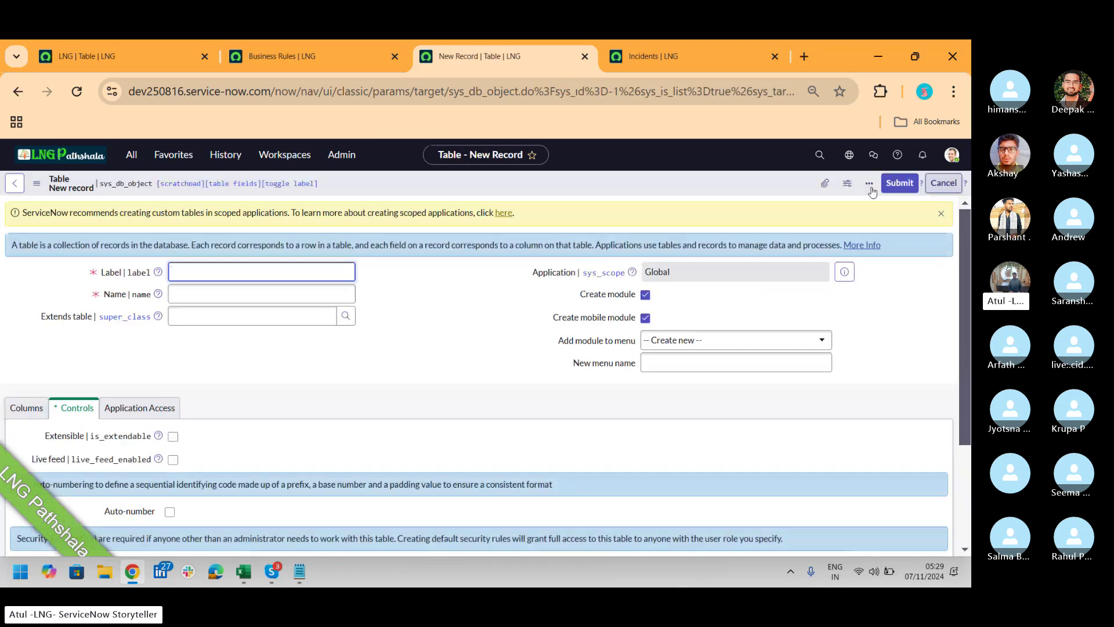
Label the new table LNG_P and try to make it extend u_lng.
text(LNG_P)
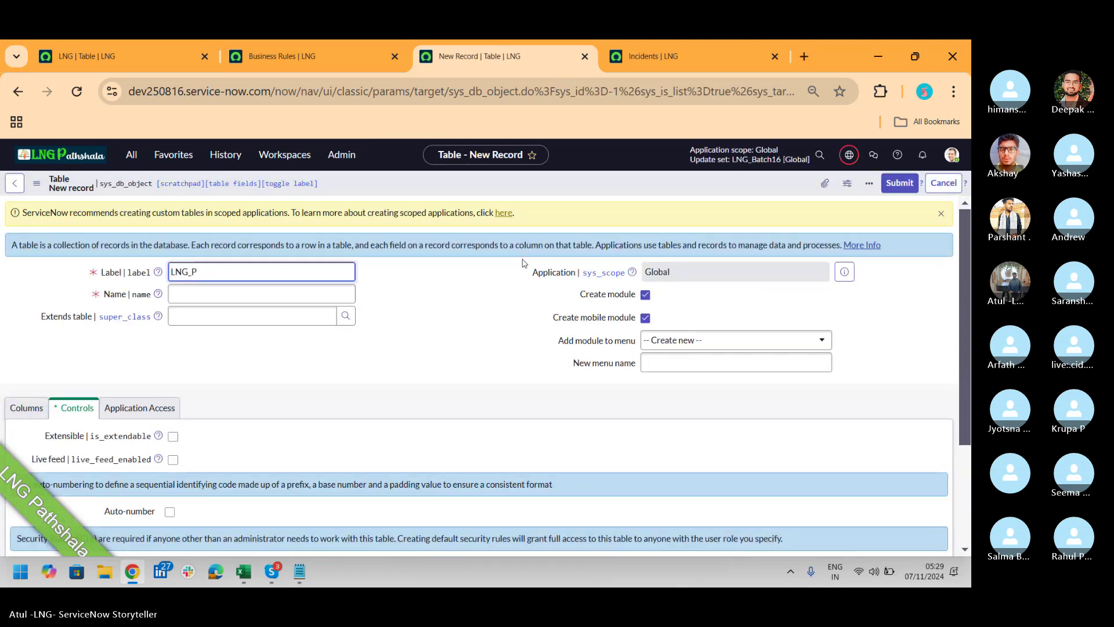
key(Tab)
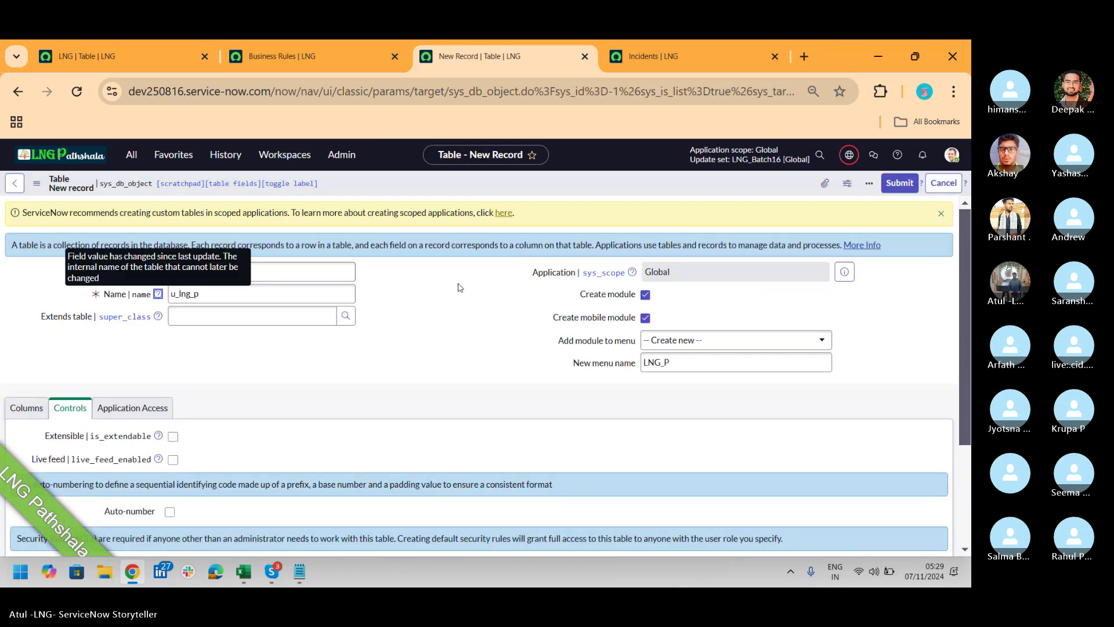
click(245, 318)
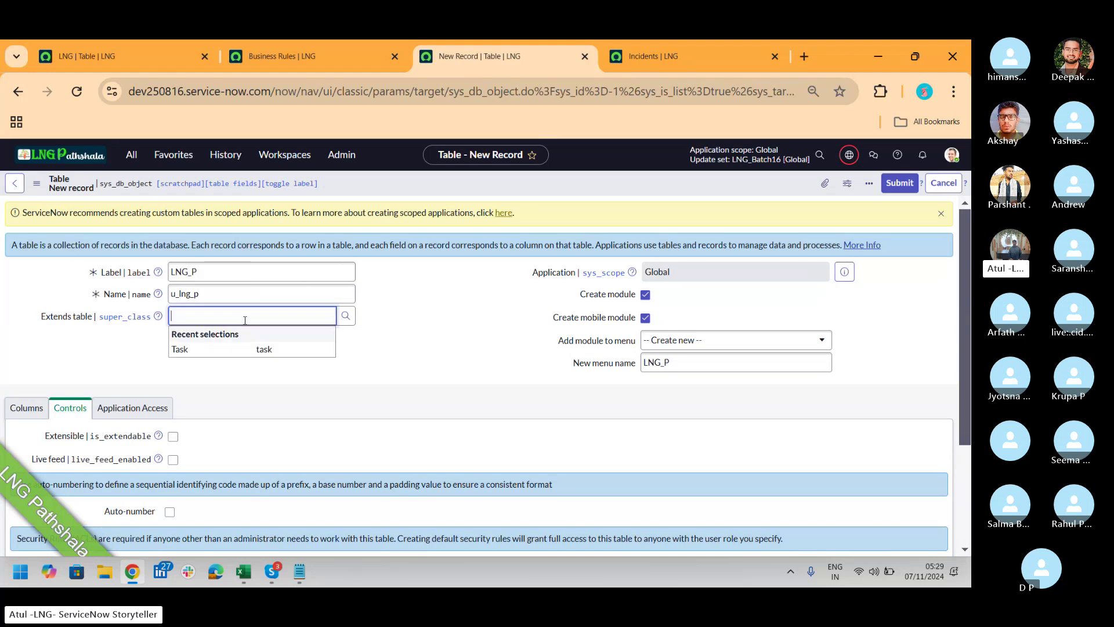
text(u_lng)
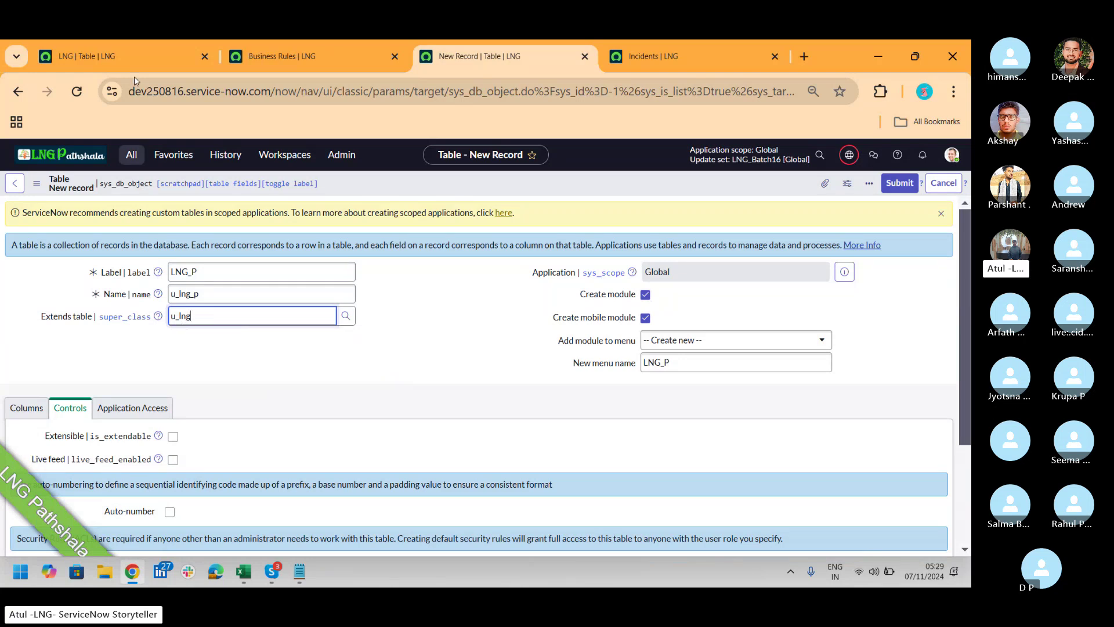
Save the LNG table definition with Extensible enabled, and return to the new table record.
click(134, 56)
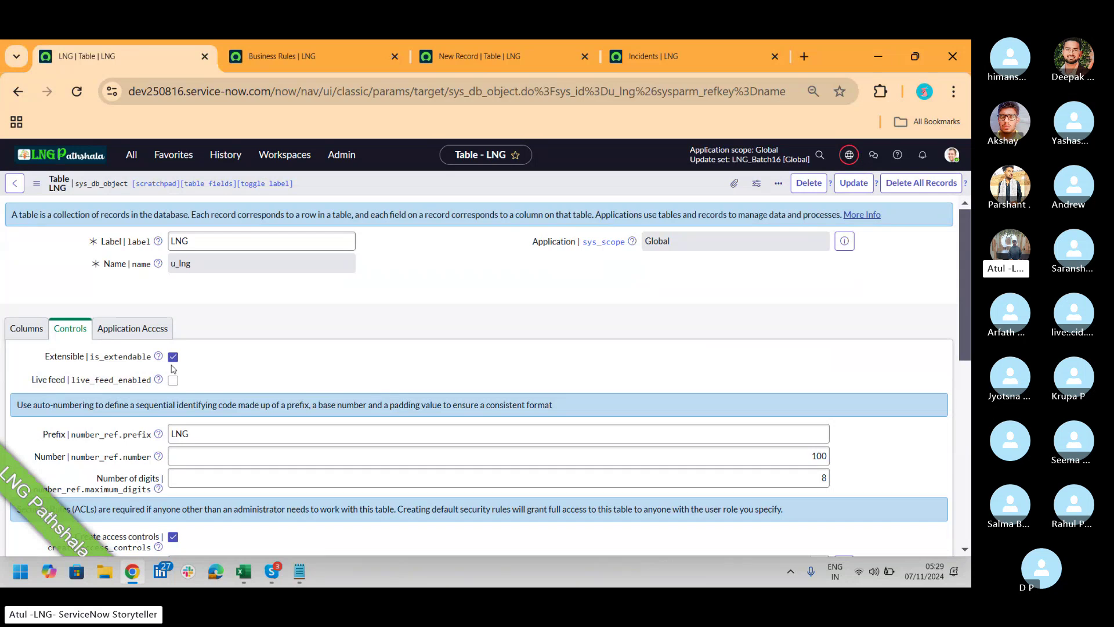
right_click(653, 195)
click(690, 201)
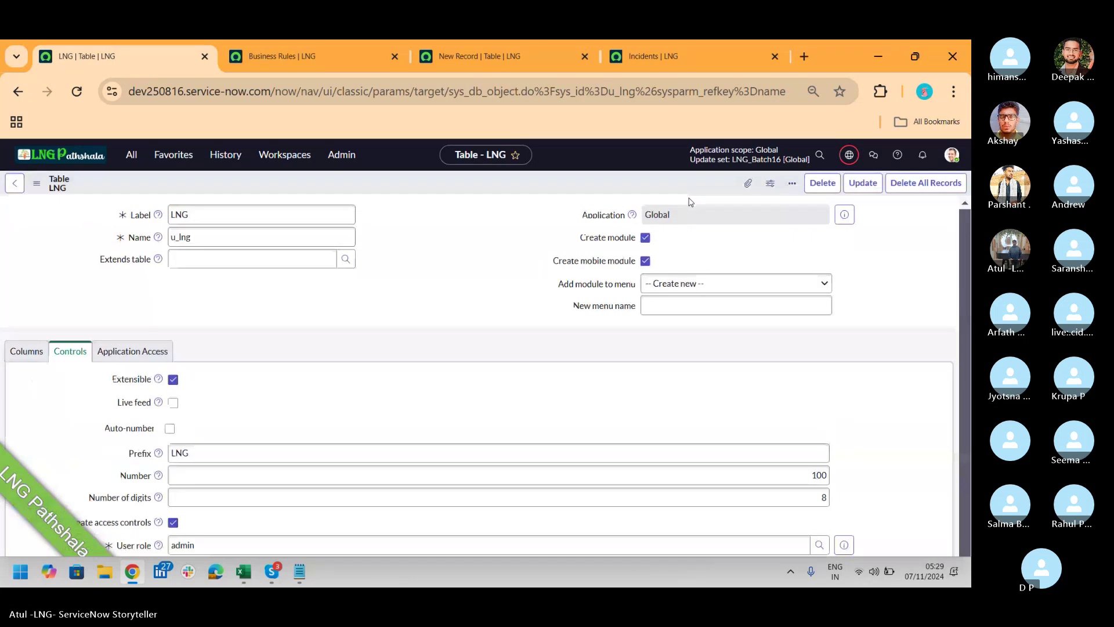
click(314, 60)
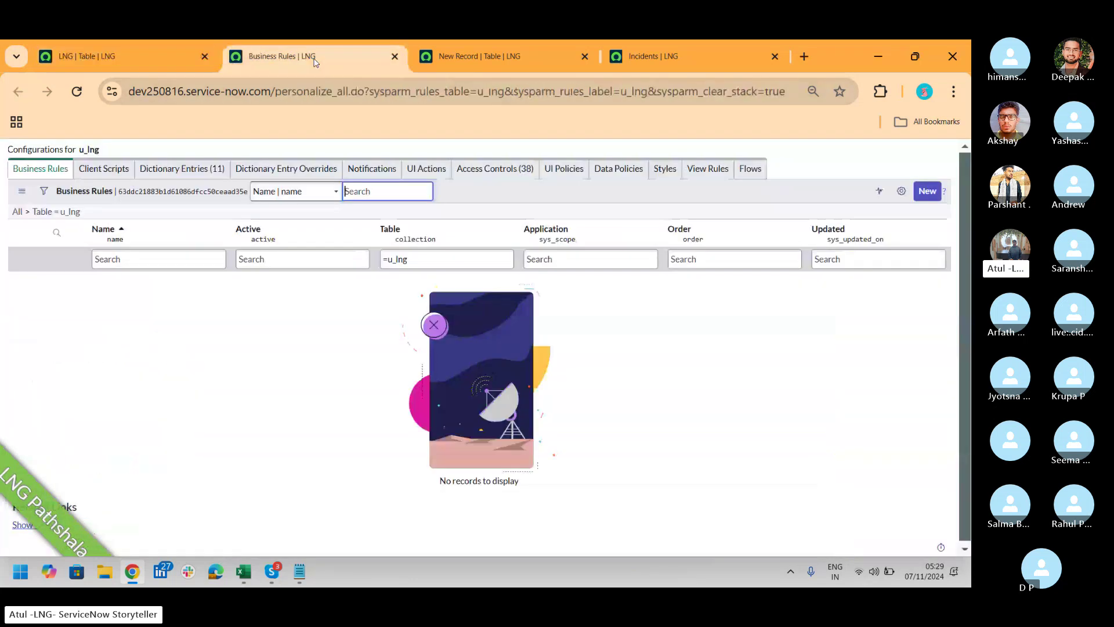
click(467, 60)
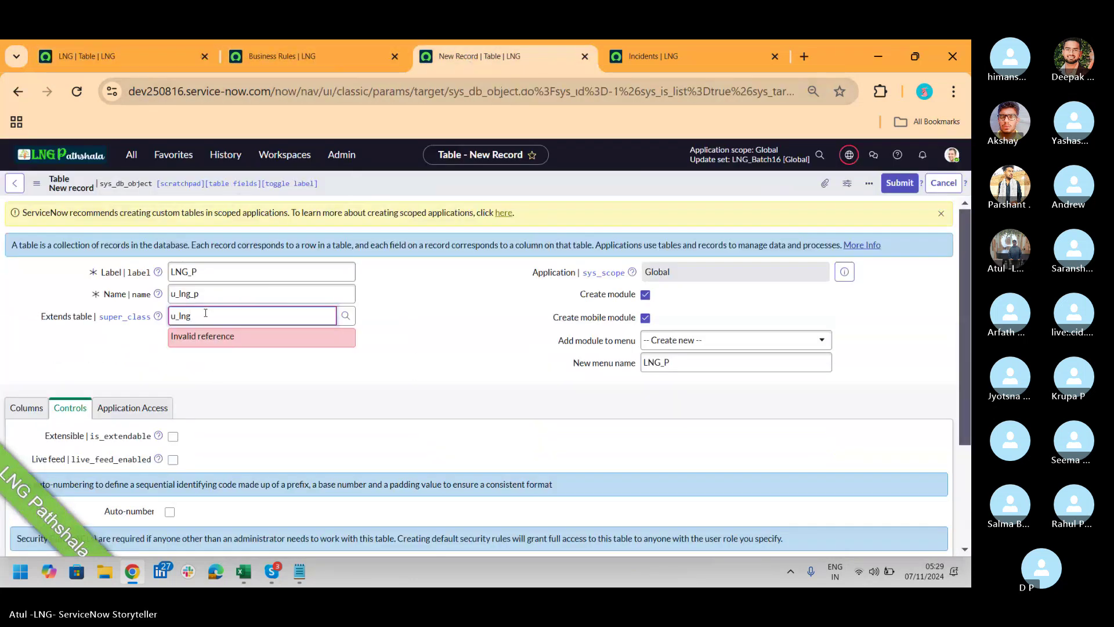
Clear the new table's Extends table value and try entering u_lng again.
key(BackSpace)
key(BackSpace)
key(BackSpace)
key(BackSpace)
key(BackSpace)
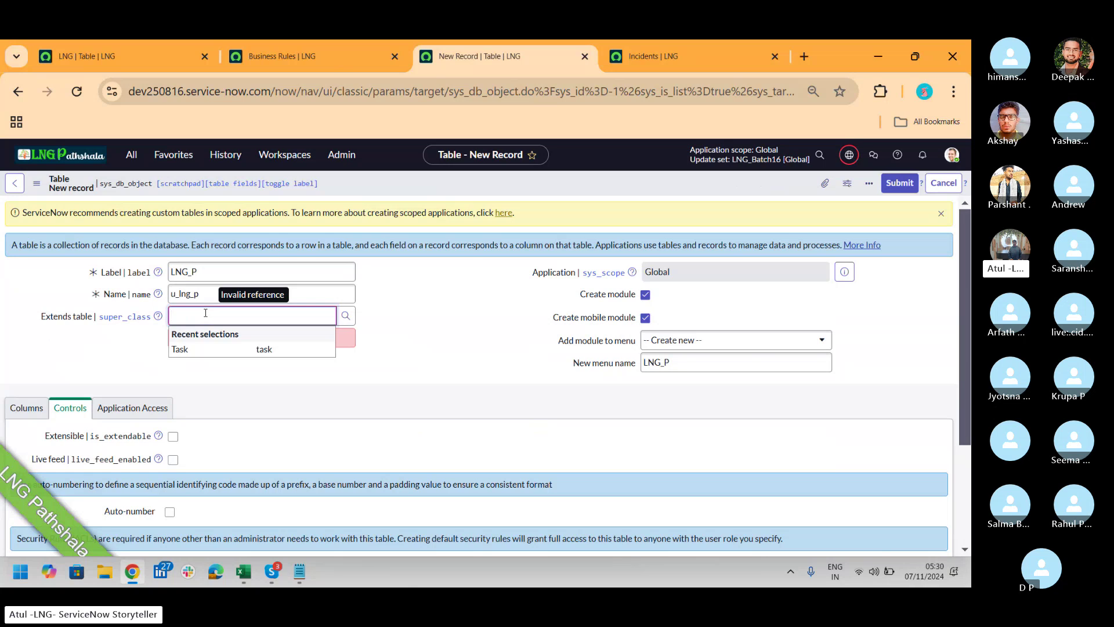
text(u_)
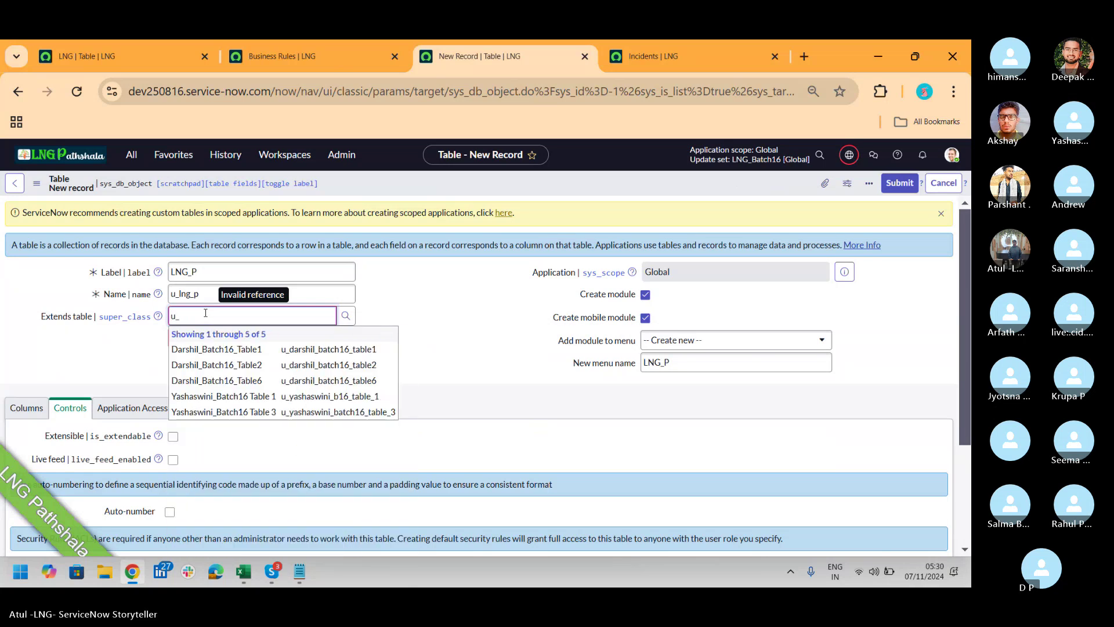
text(lng)
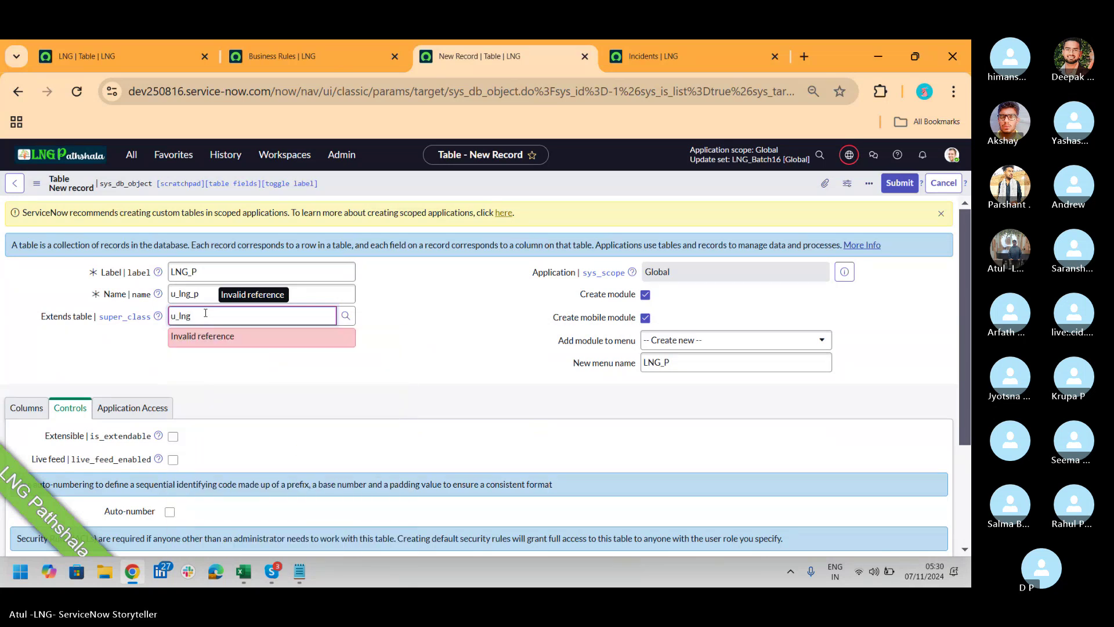
Reload the new table form, discarding its entries, and set Extends table to LNG (u_lng).
click(77, 91)
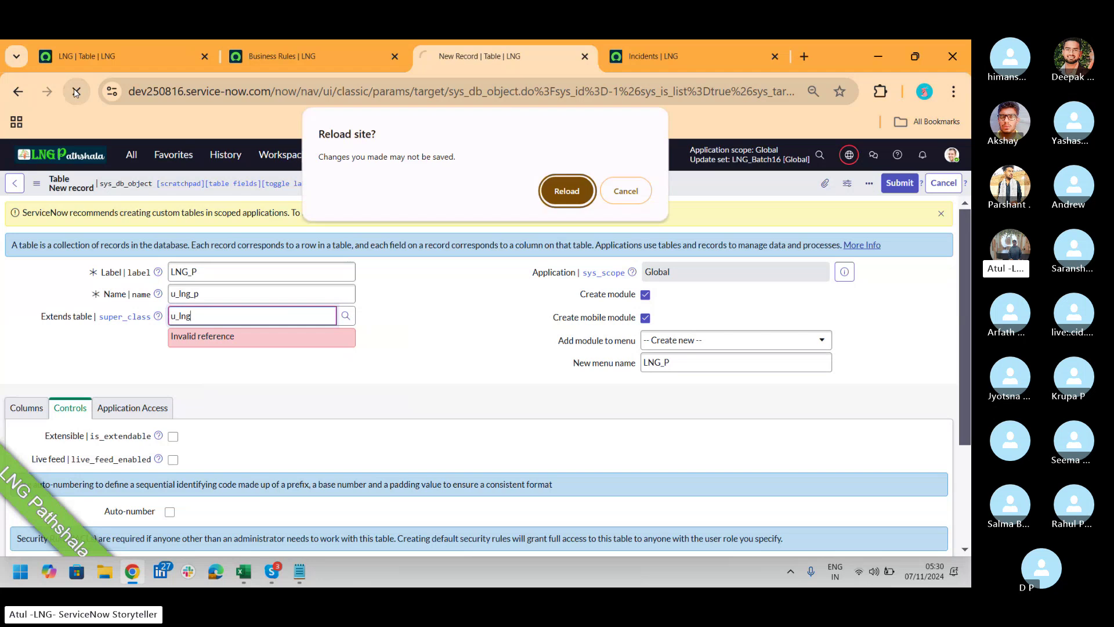
click(567, 191)
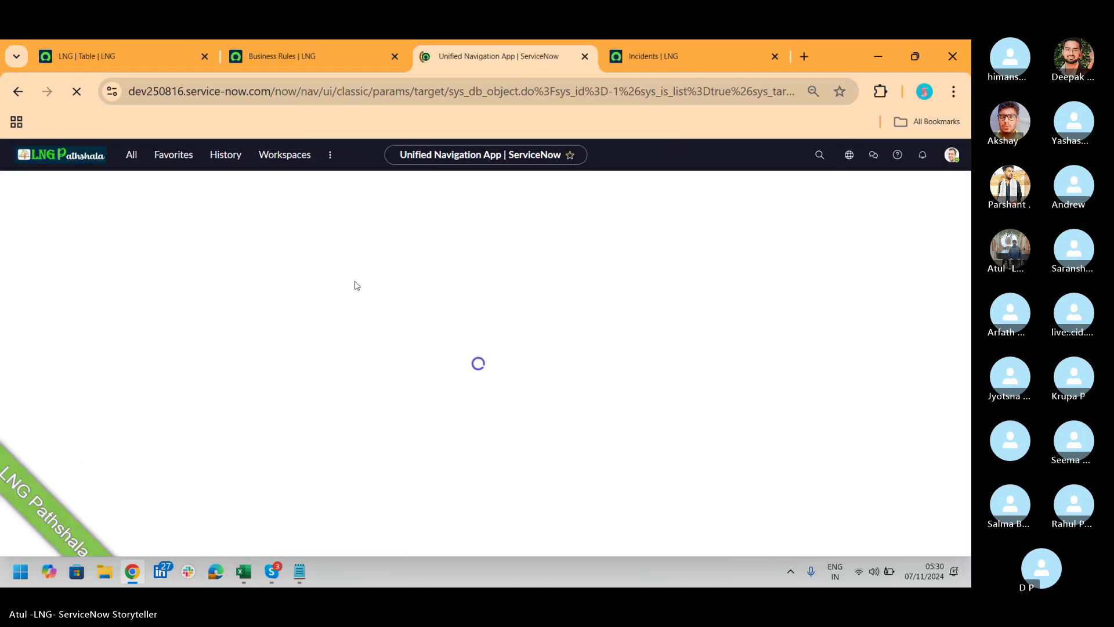
click(244, 315)
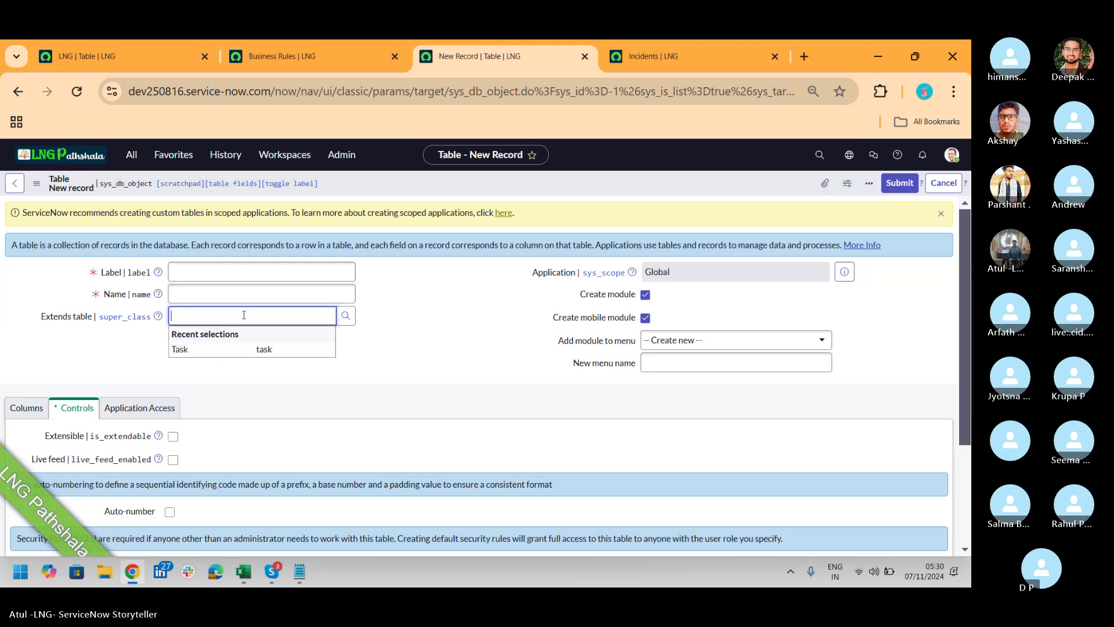
text(u_ln)
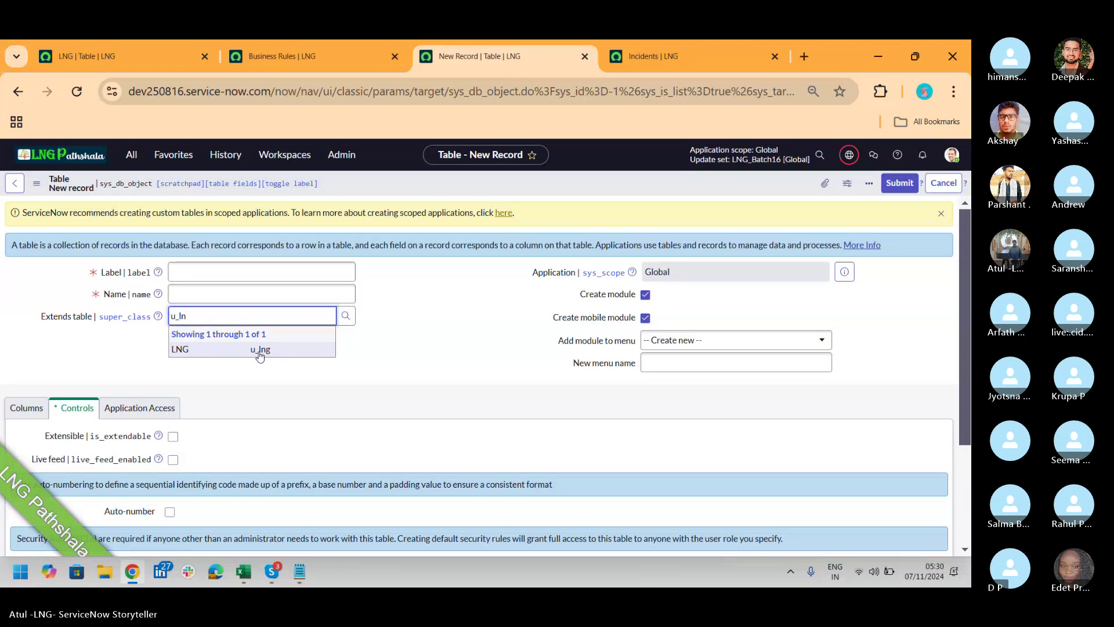
key(alt+Tab)
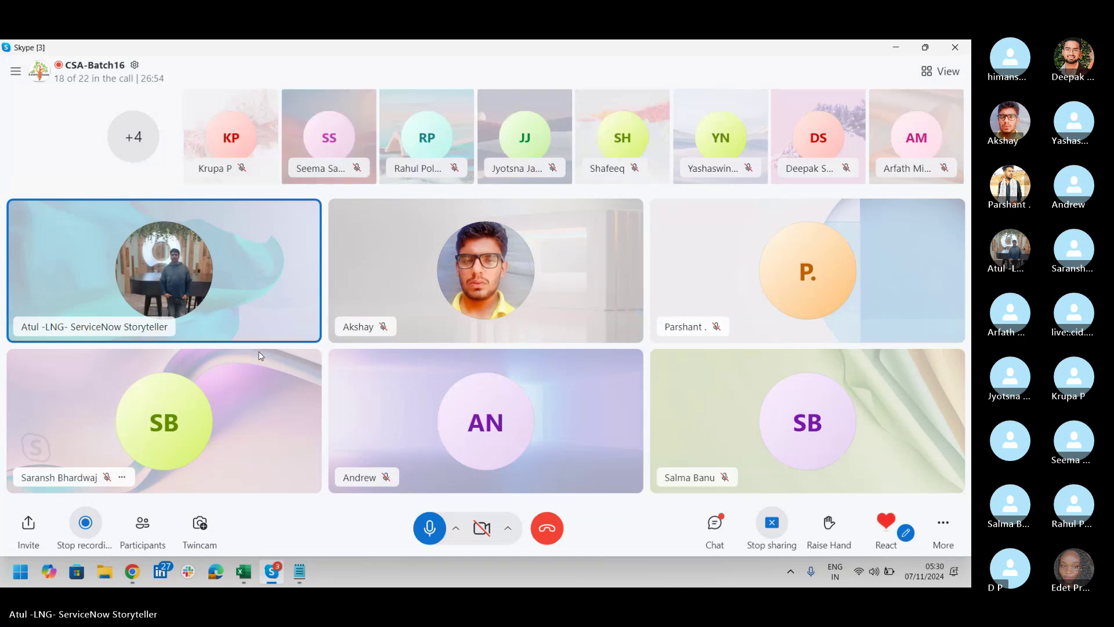
key(alt+Tab)
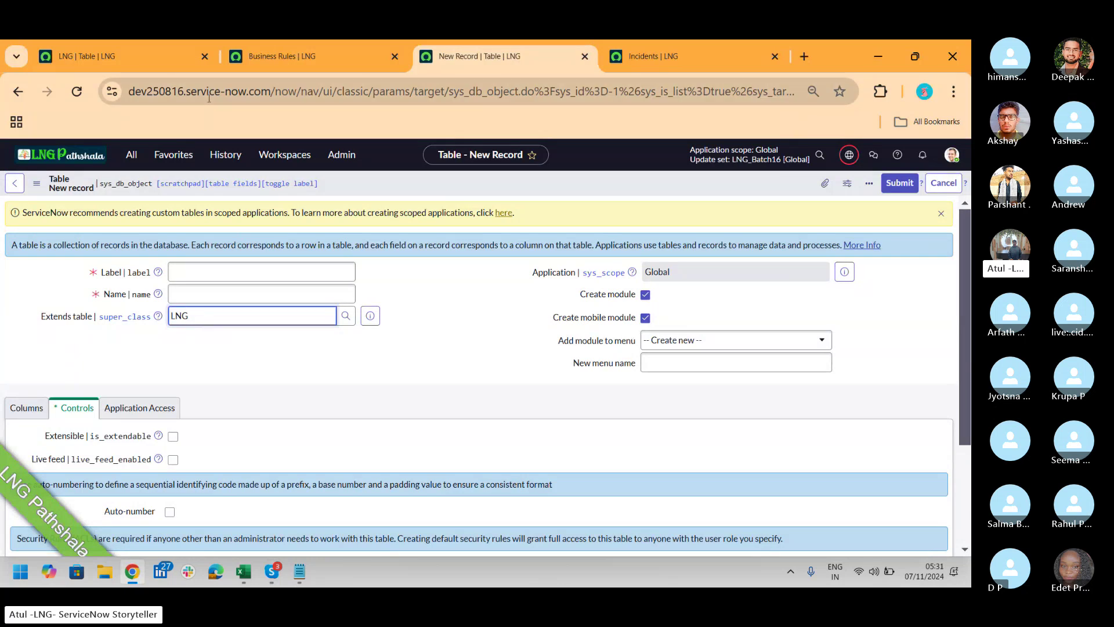
Return to the LNG table definition and show the table's form through its related links.
click(146, 57)
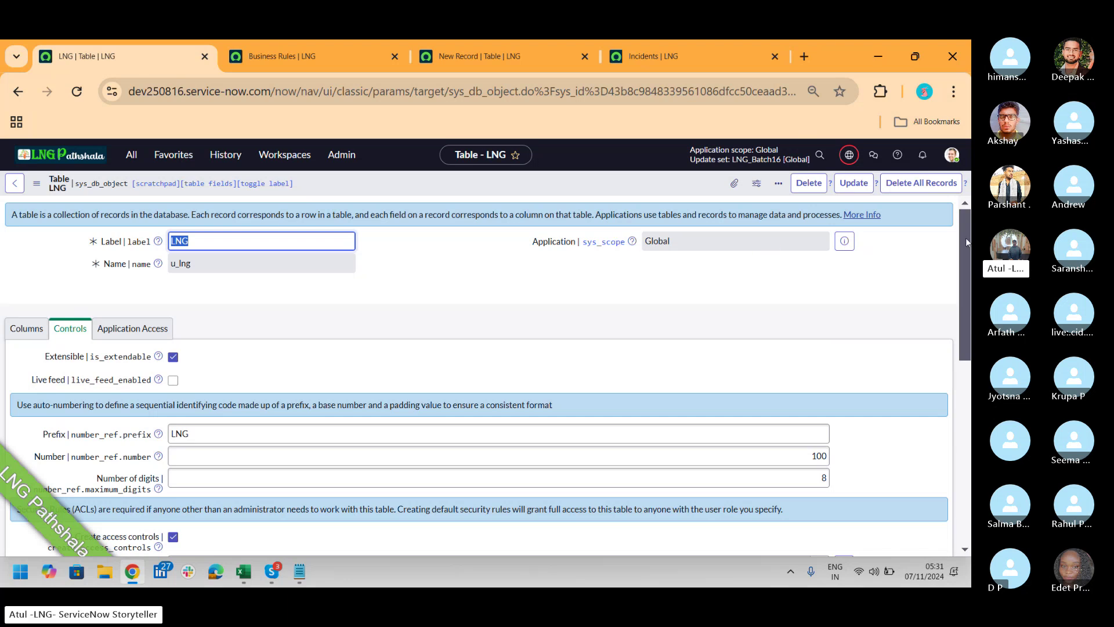
drag(967, 242, 969, 380)
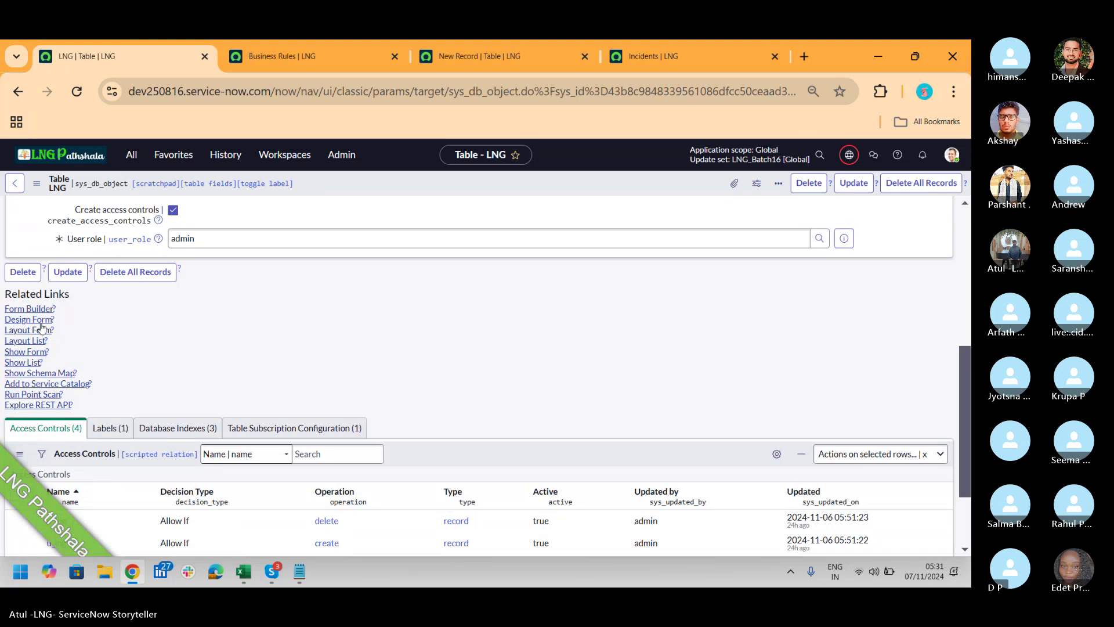
click(28, 353)
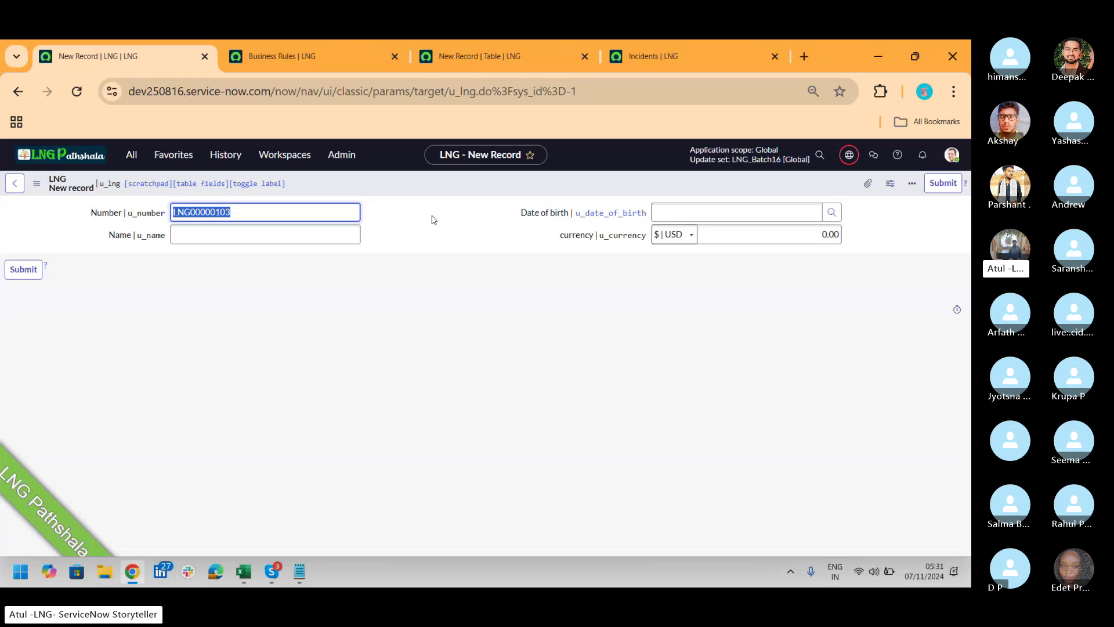
Open Form Design for the LNG form and dismiss the suggestion to use Form Builder.
right_click(421, 186)
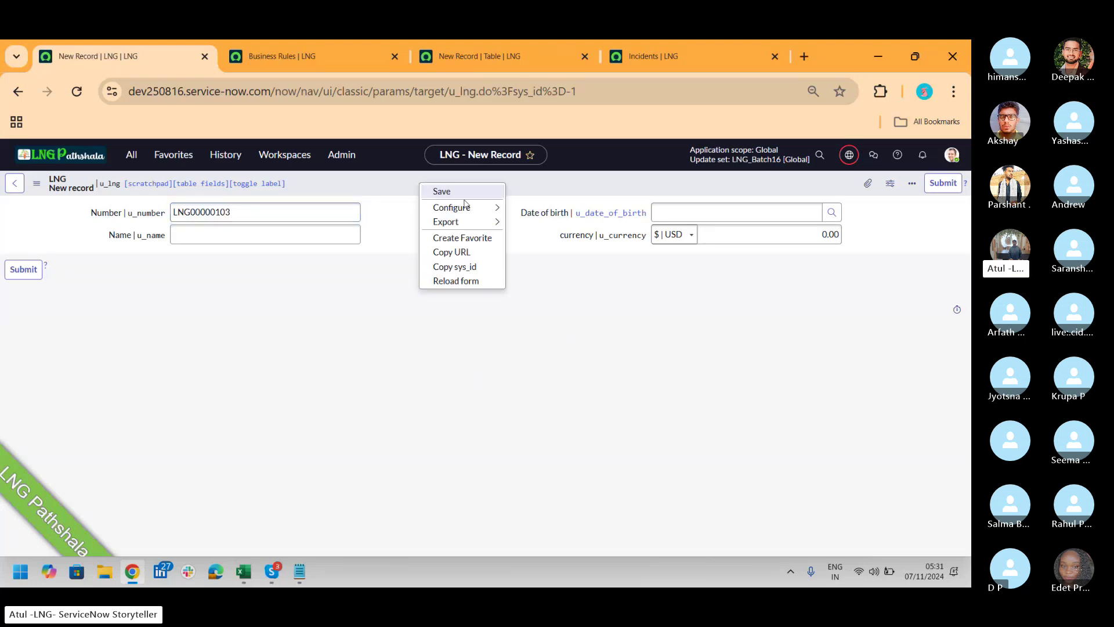
mouse_move(481, 209)
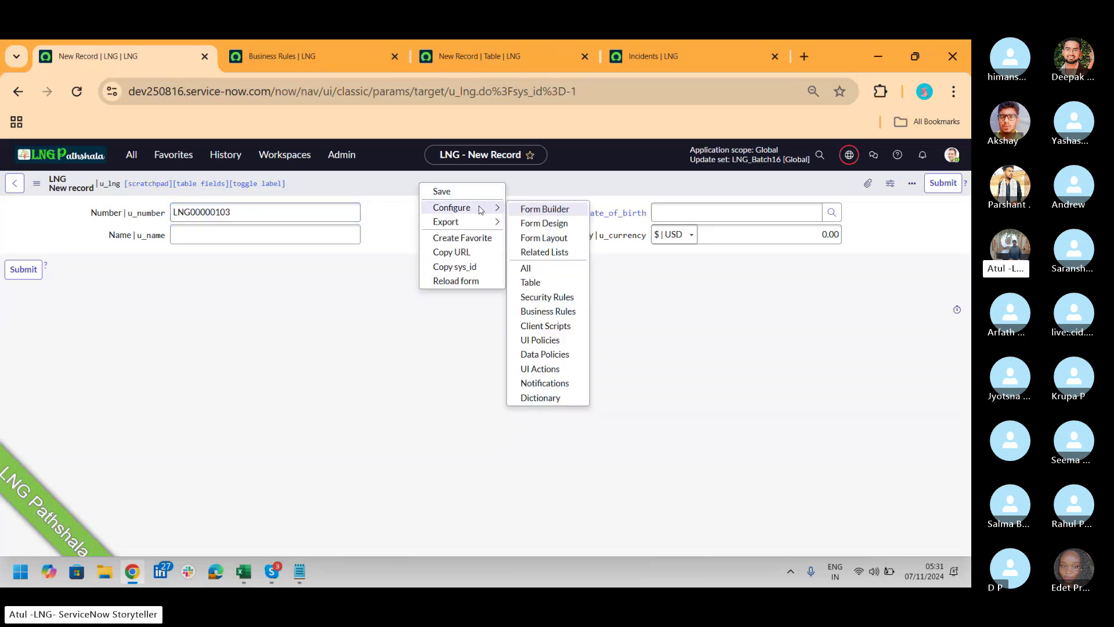
click(540, 224)
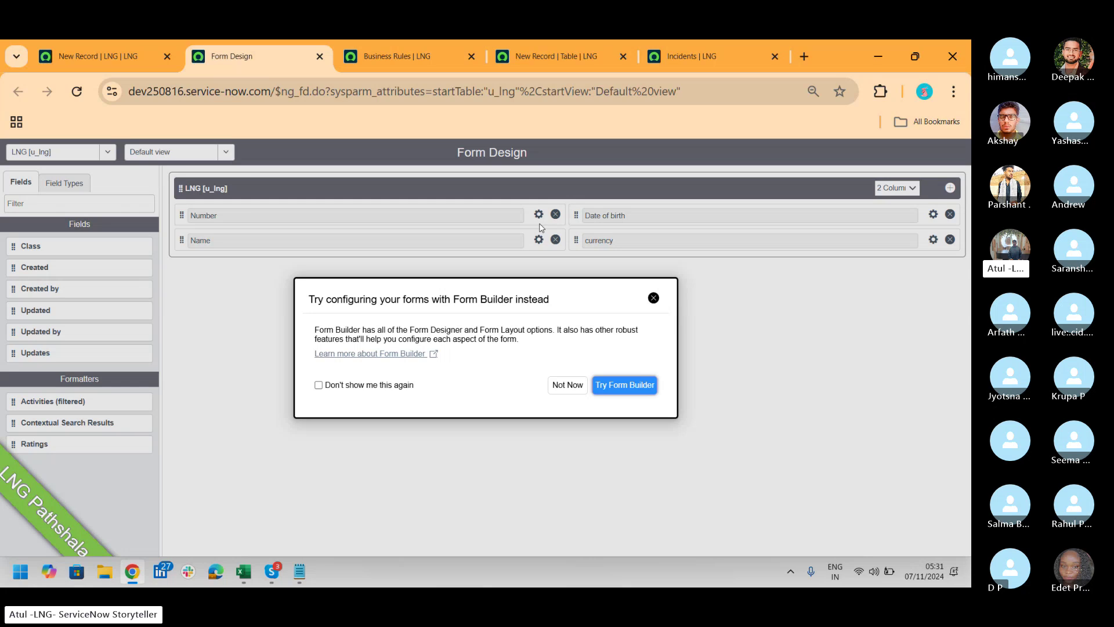
click(653, 297)
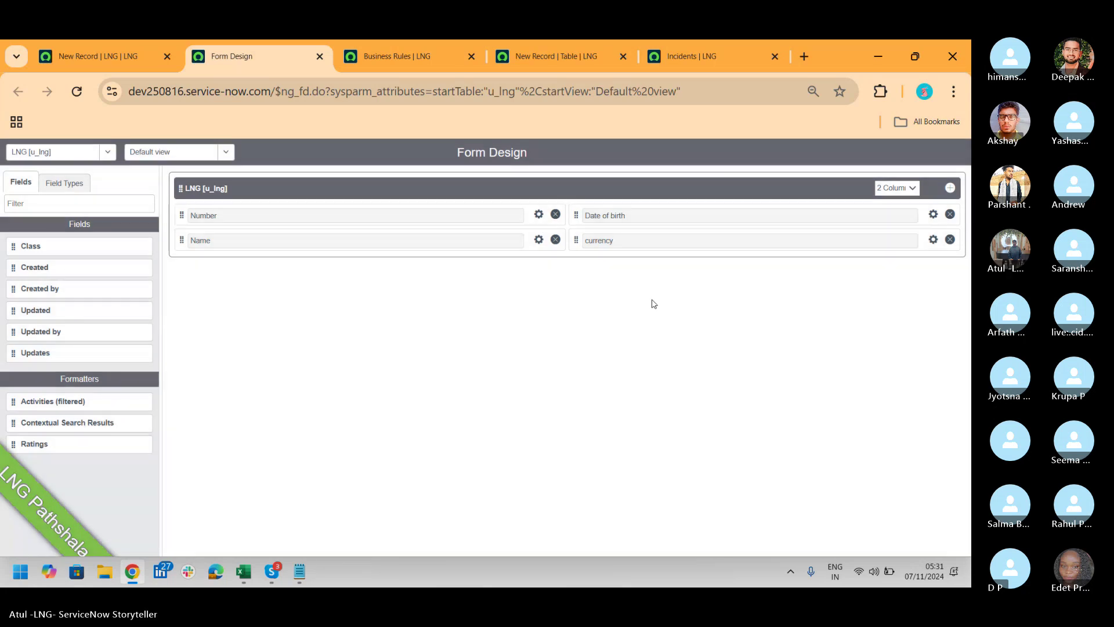
Check the LNG new record form and return to Form Design.
click(119, 62)
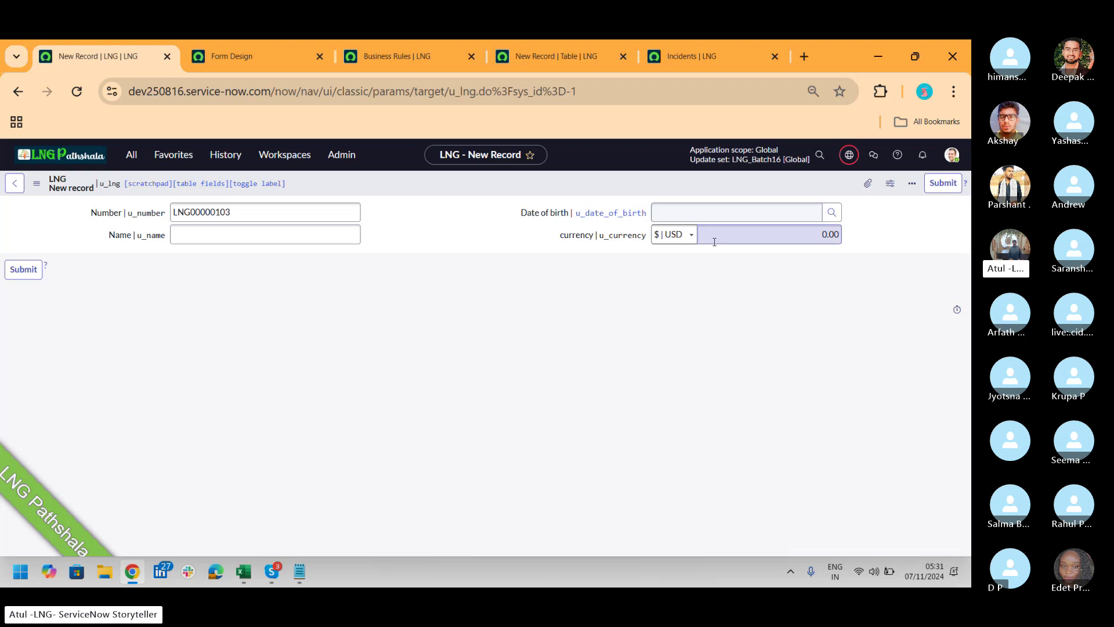
right_click(246, 65)
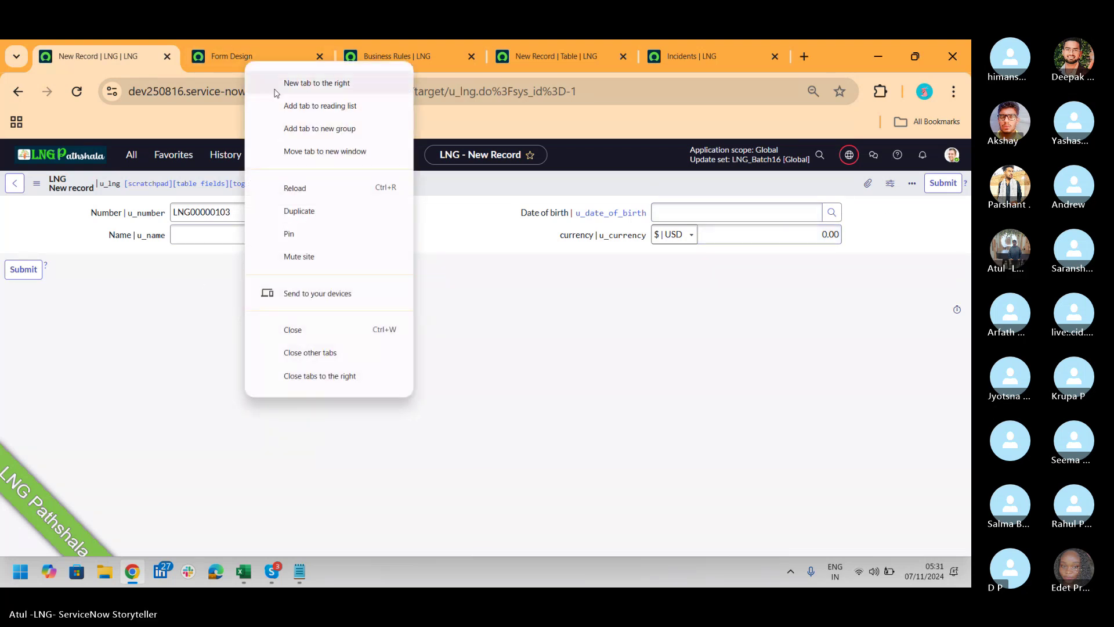
click(219, 57)
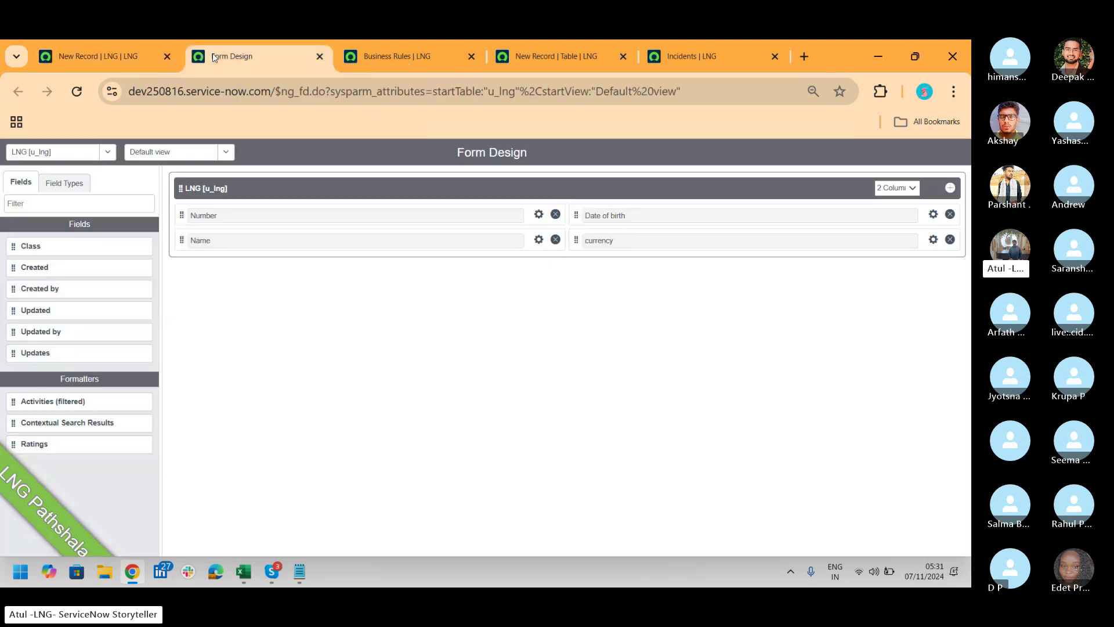
Add a new section below the LNG section and name it Personal Info.
click(952, 188)
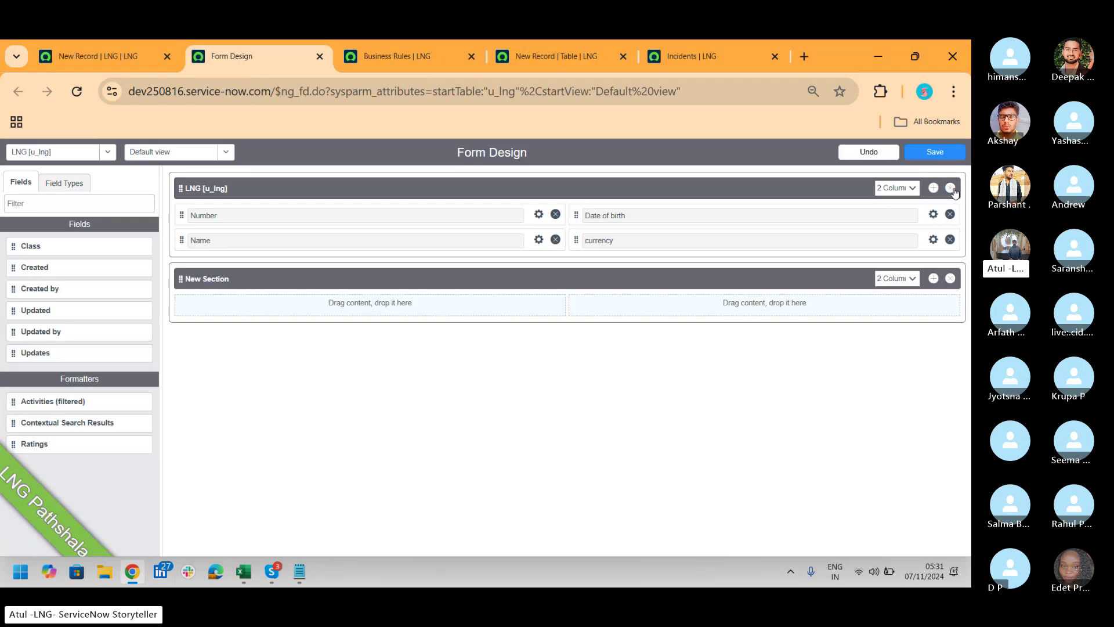
click(270, 282)
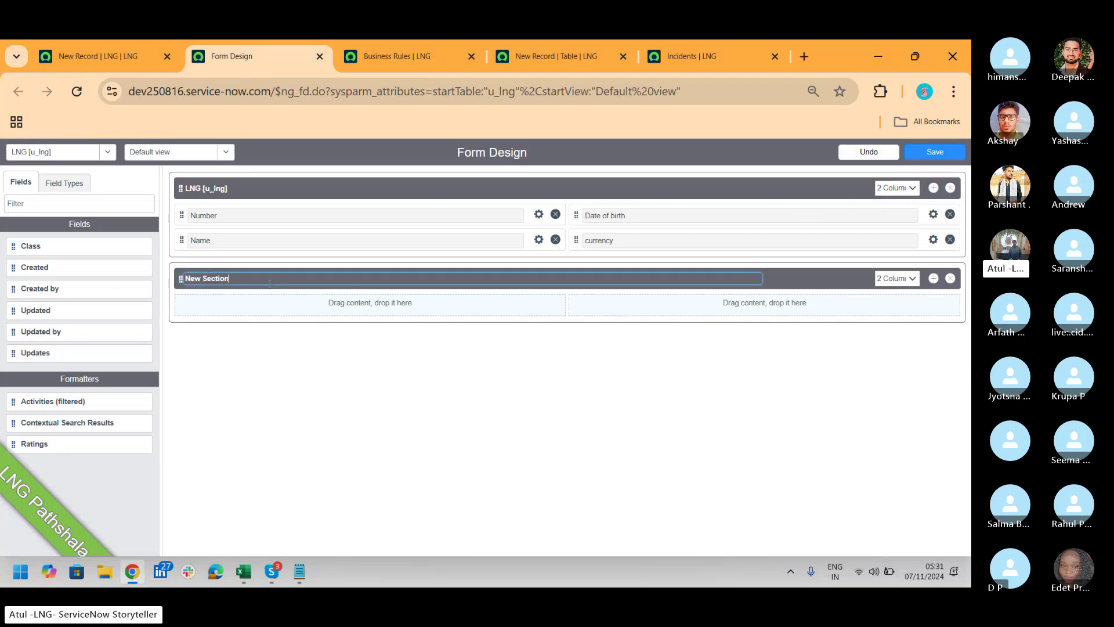
key(BackSpace)
key(BackSpace)
key(BackSpace)
key(BackSpace)
key(BackSpace)
key(BackSpace)
key(BackSpace)
key(BackSpace)
key(BackSpace)
key(BackSpace)
key(BackSpace)
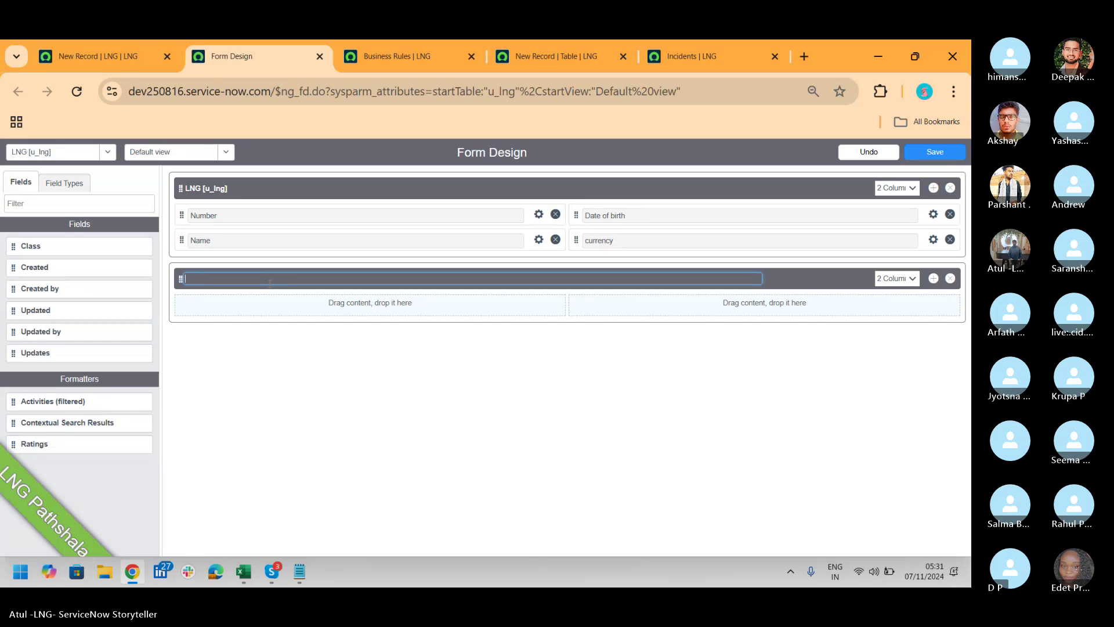
text(QU)
key(BackSpace)
key(BackSpace)
key(BackSpace)
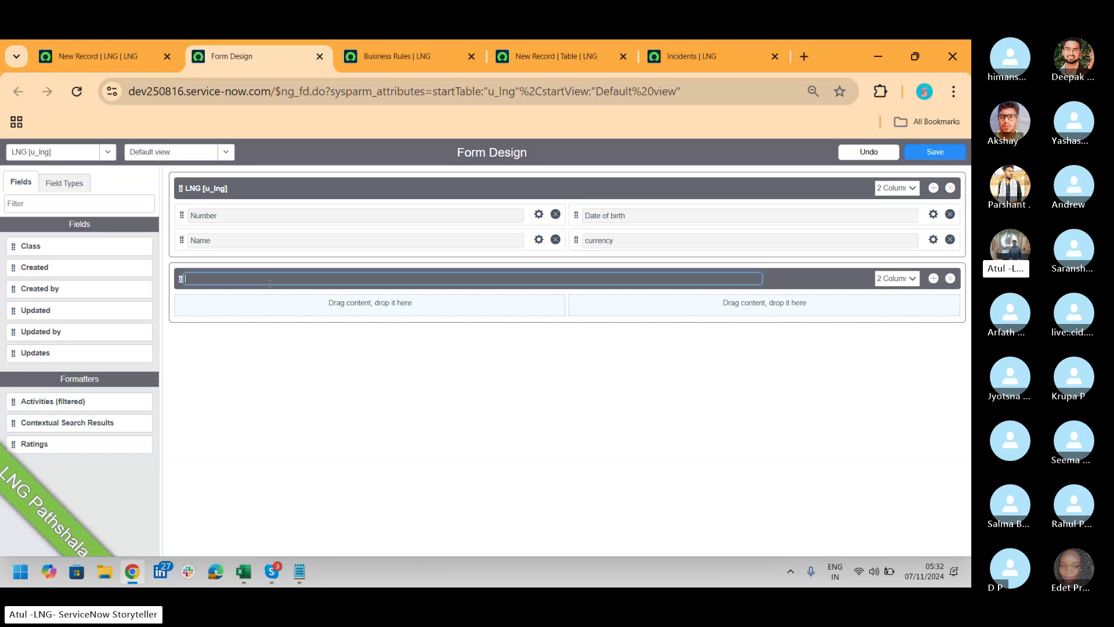
text(Personal Info)
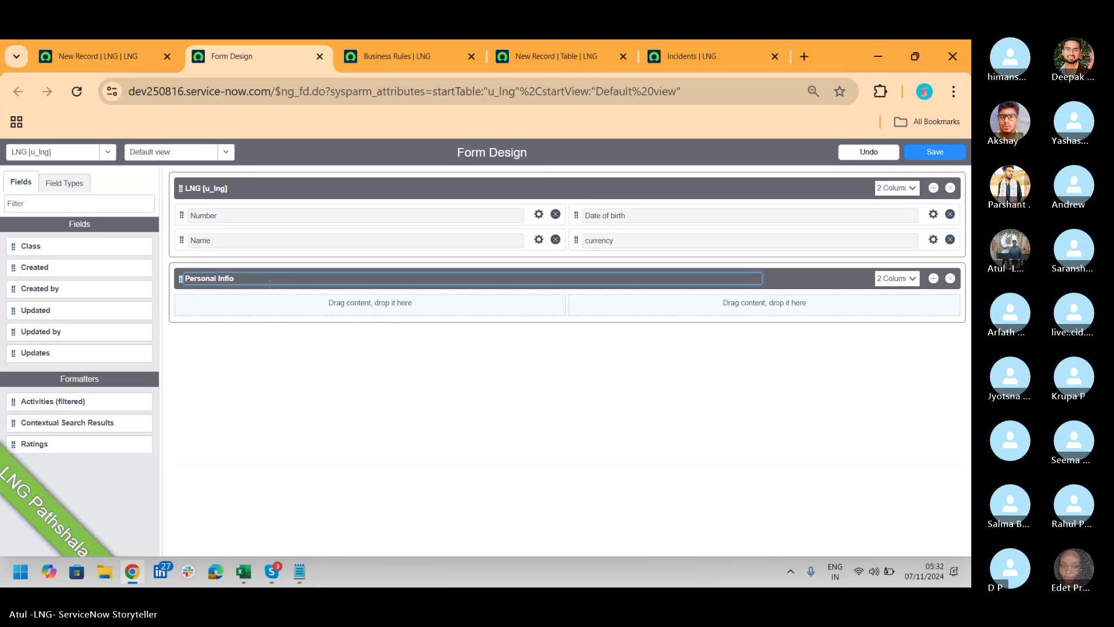
click(341, 347)
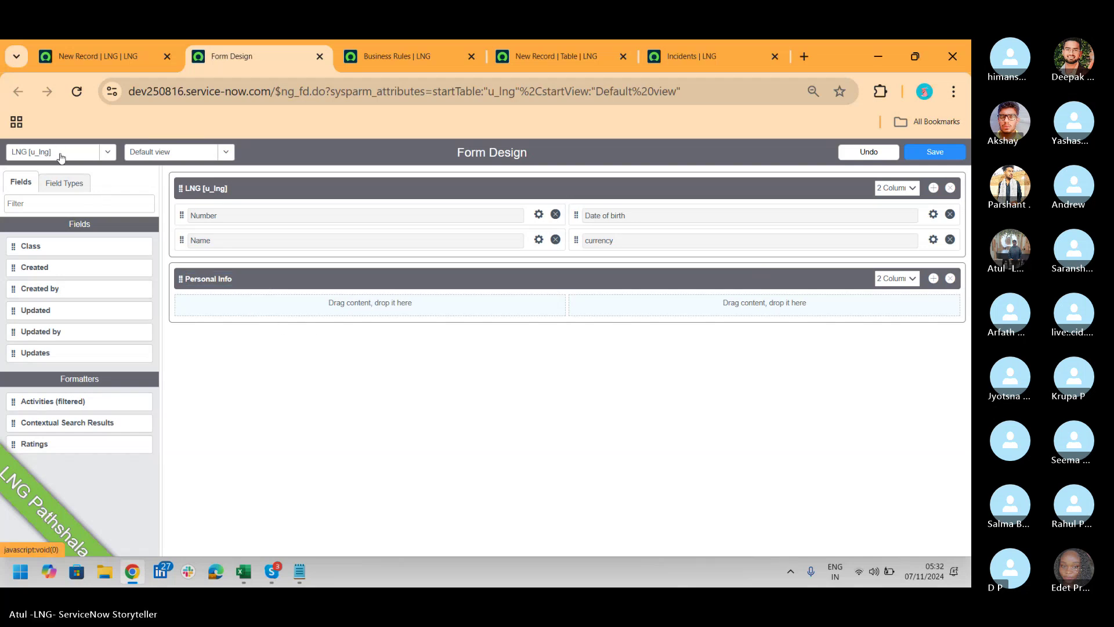
Add a Choice field to the first column of the Personal Info section and label it Gender.
click(66, 184)
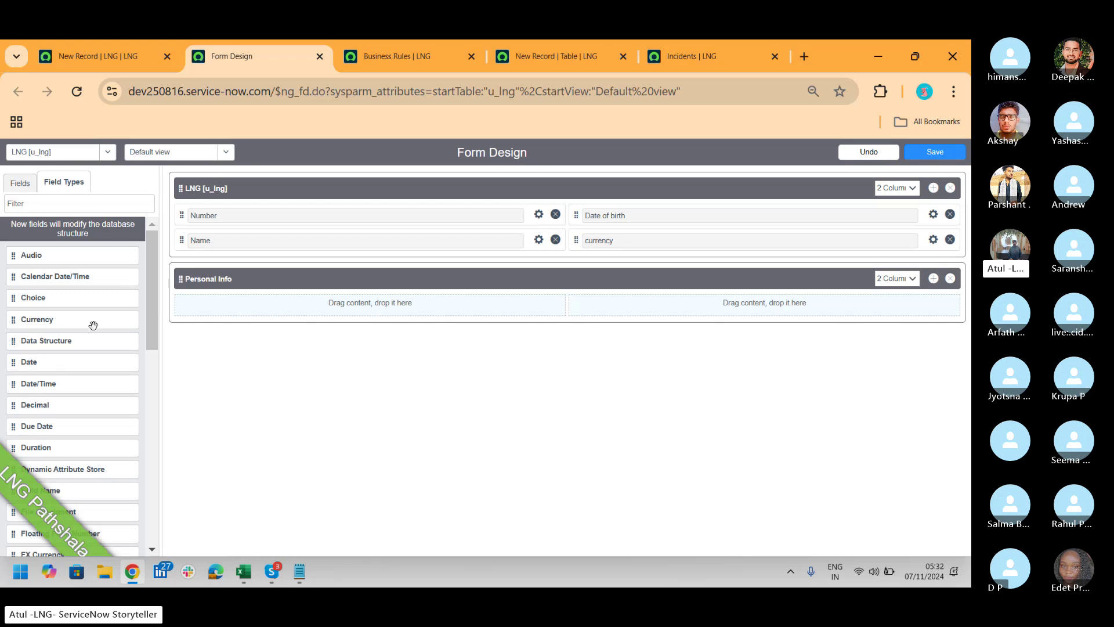
drag(40, 296, 267, 305)
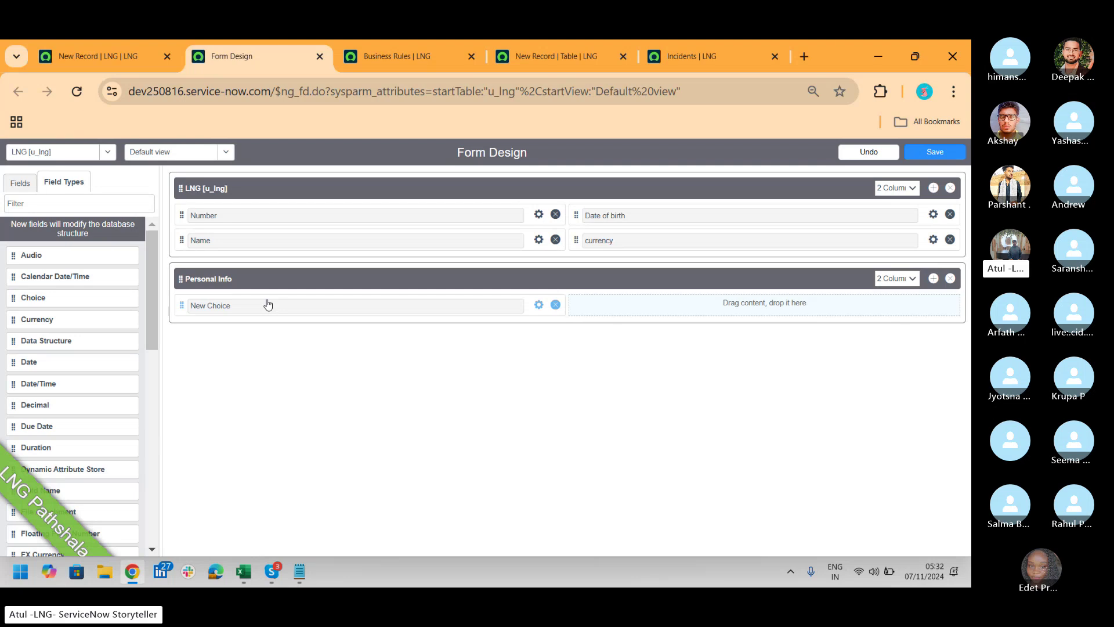
click(537, 305)
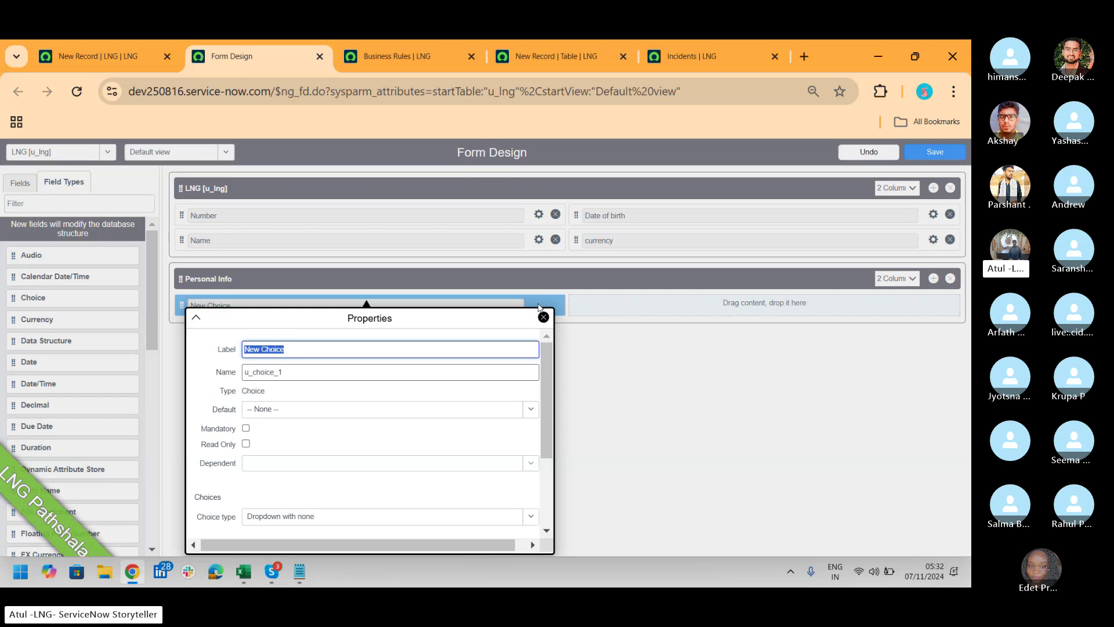
text(Gender)
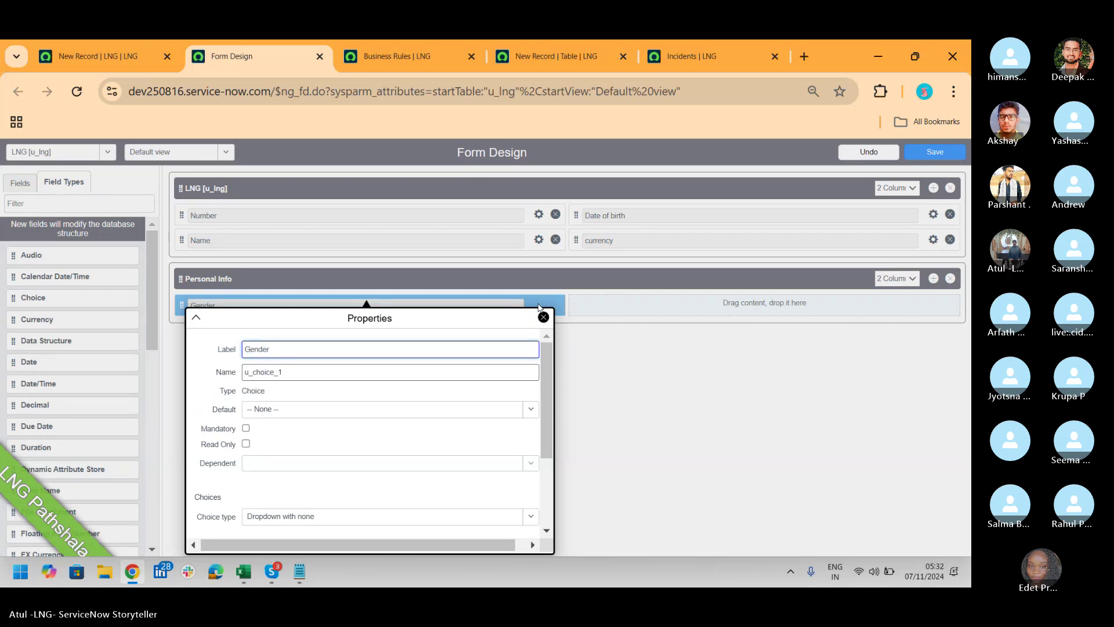
key(Tab)
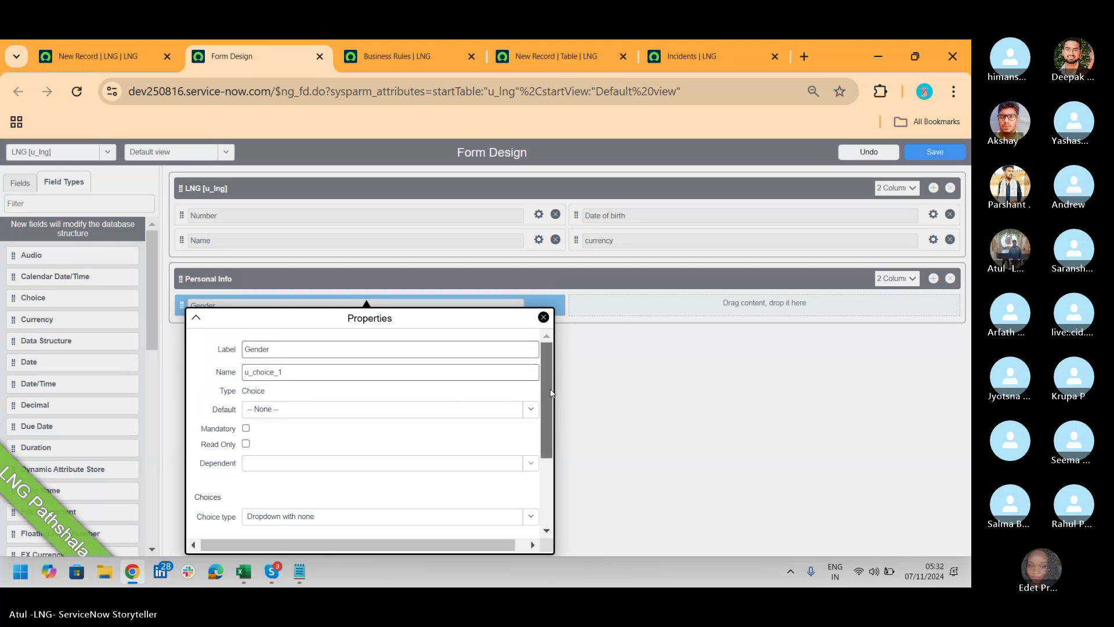
Rename the first choice of the Gender field as Male.
drag(551, 394, 556, 462)
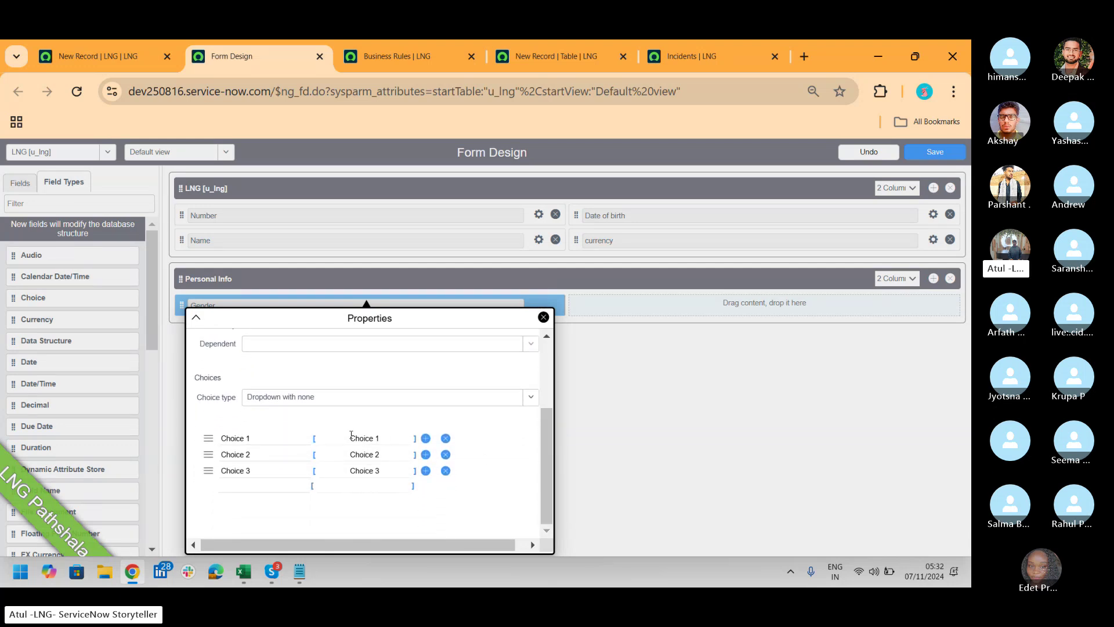
click(292, 439)
key(BackSpace)
key(BackSpace)
key(BackSpace)
key(BackSpace)
key(BackSpace)
key(BackSpace)
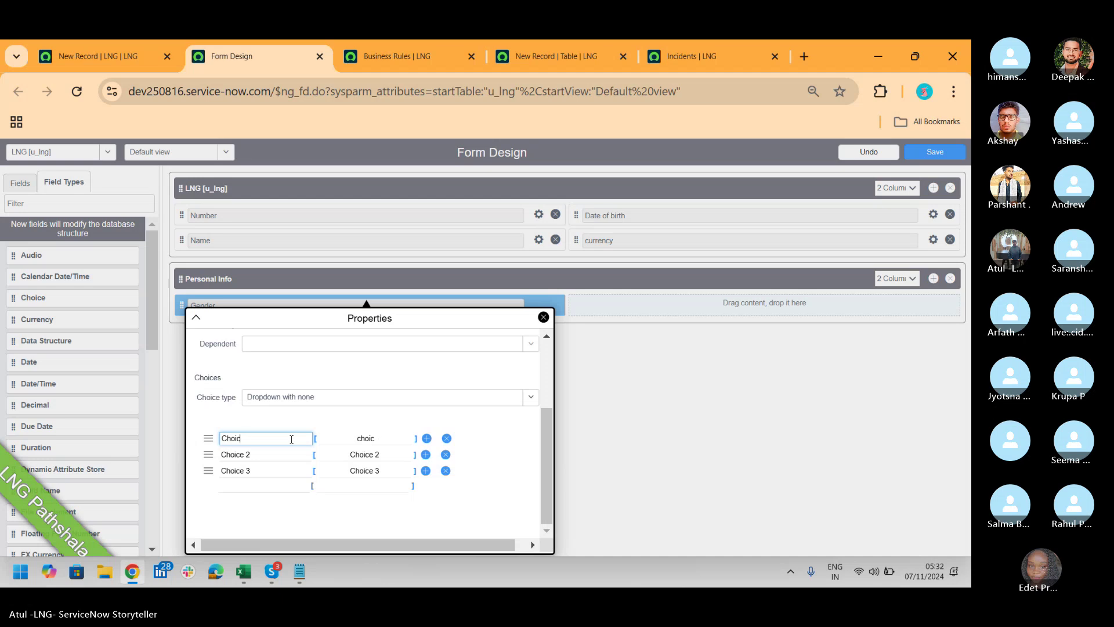
key(BackSpace)
key(BackSpace)
text(Make)
key(BackSpace)
key(BackSpace)
text(le)
Rename the second choice of the Gender field as Feamle.
click(277, 455)
key(BackSpace)
key(BackSpace)
key(BackSpace)
key(BackSpace)
key(BackSpace)
key(BackSpace)
key(BackSpace)
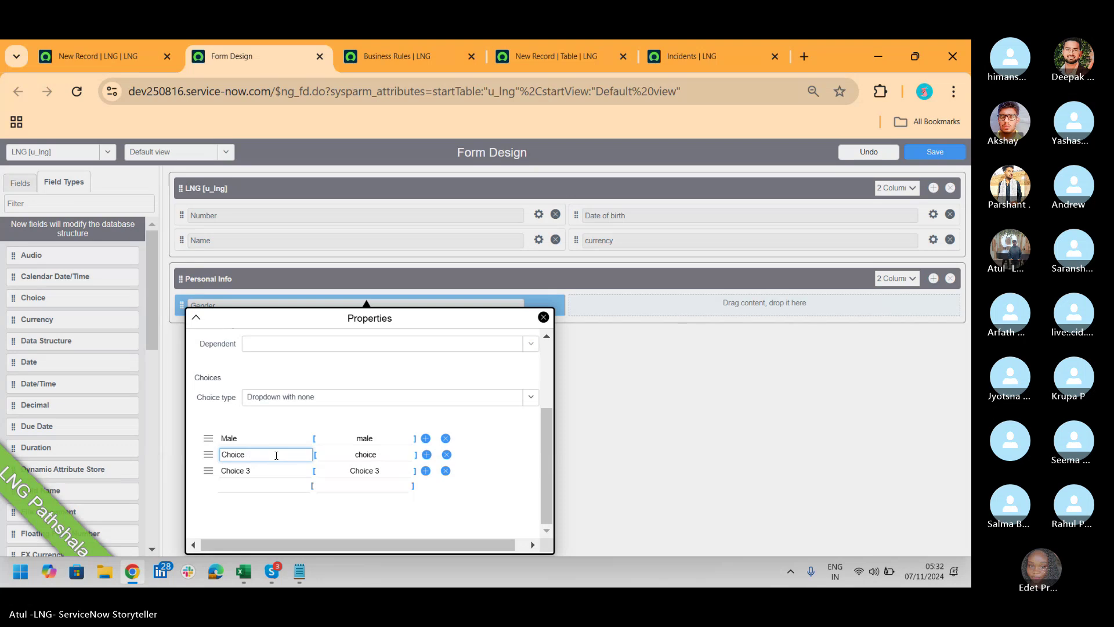
key(BackSpace)
text(Fen)
key(BackSpace)
text(amle)
Remove the third Gender choice, close the field properties and save the form design.
click(446, 471)
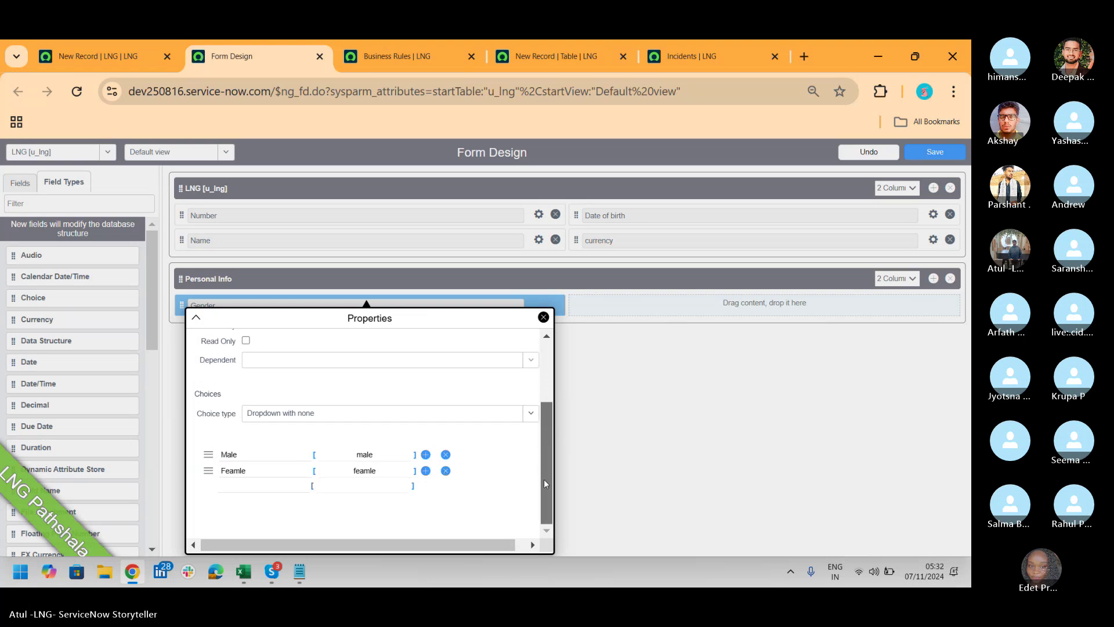
drag(545, 479, 561, 337)
click(543, 317)
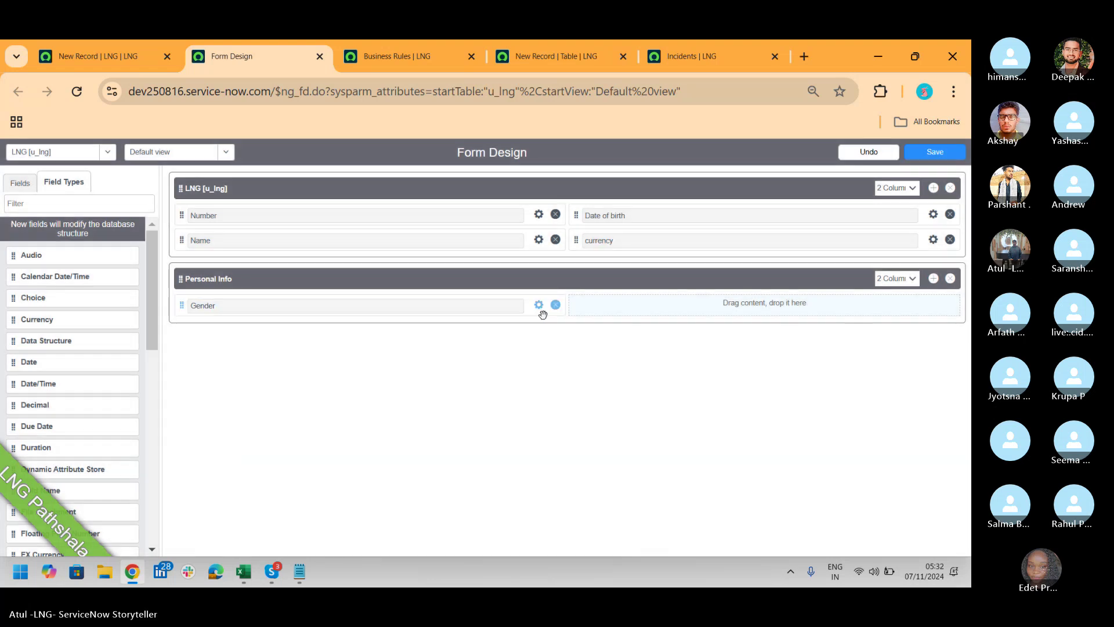
click(936, 154)
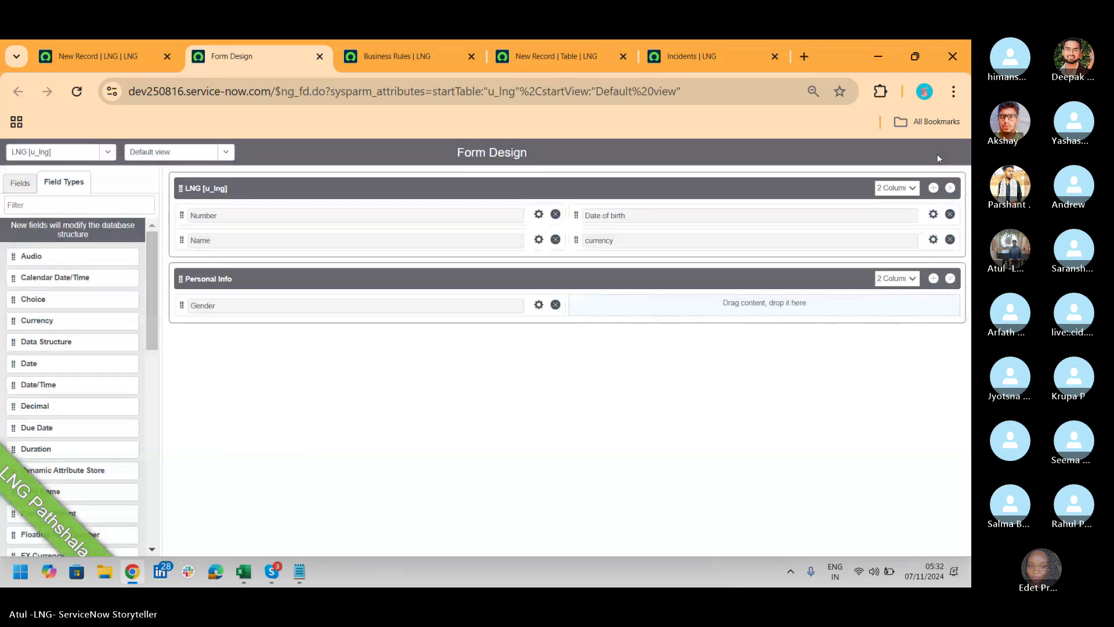
Reload the LNG new record form and show the Gender choices in the Personal Info section.
click(107, 51)
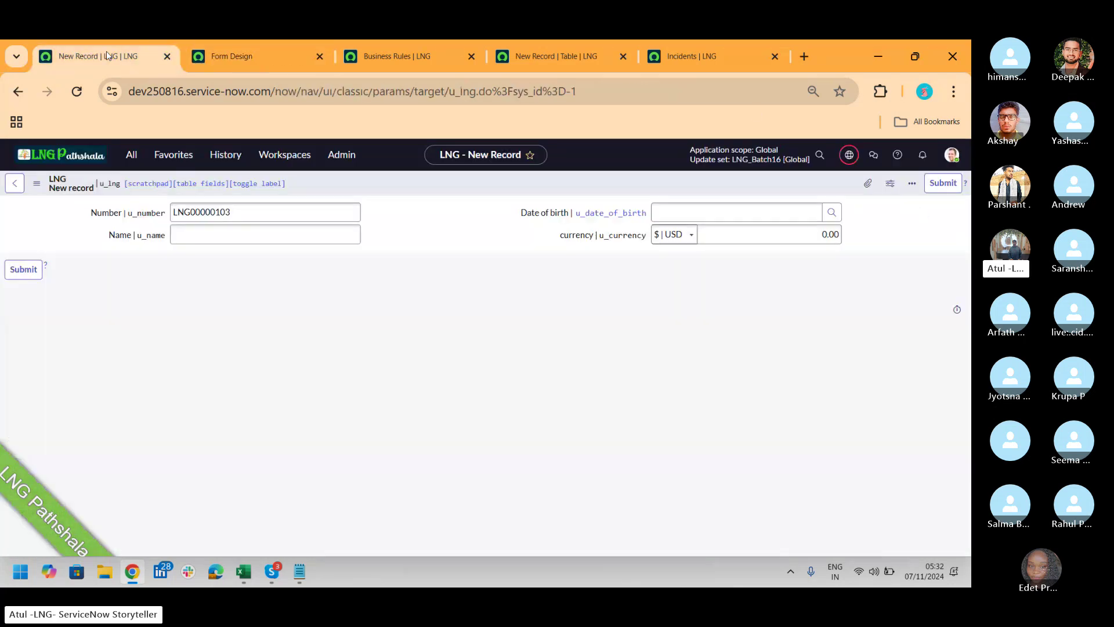
click(75, 94)
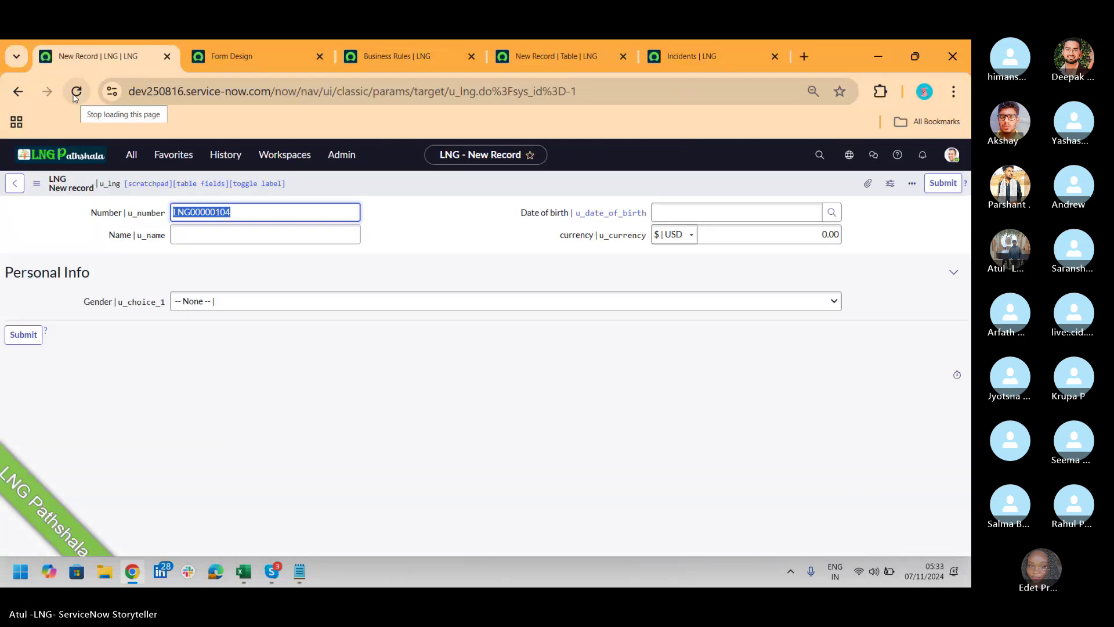
click(268, 300)
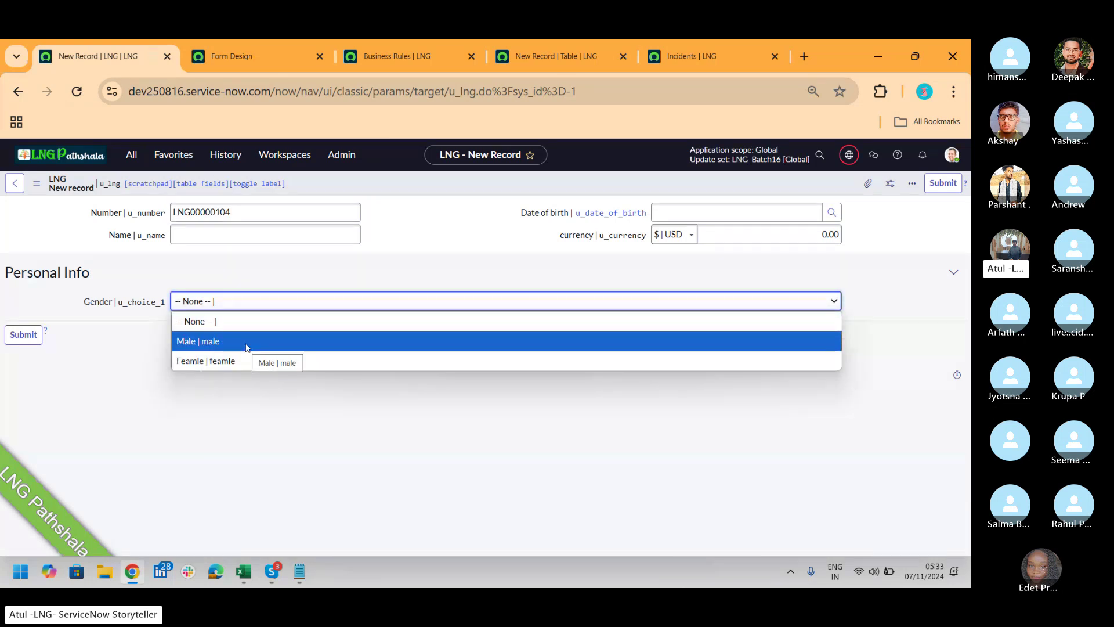
key(alt+Tab)
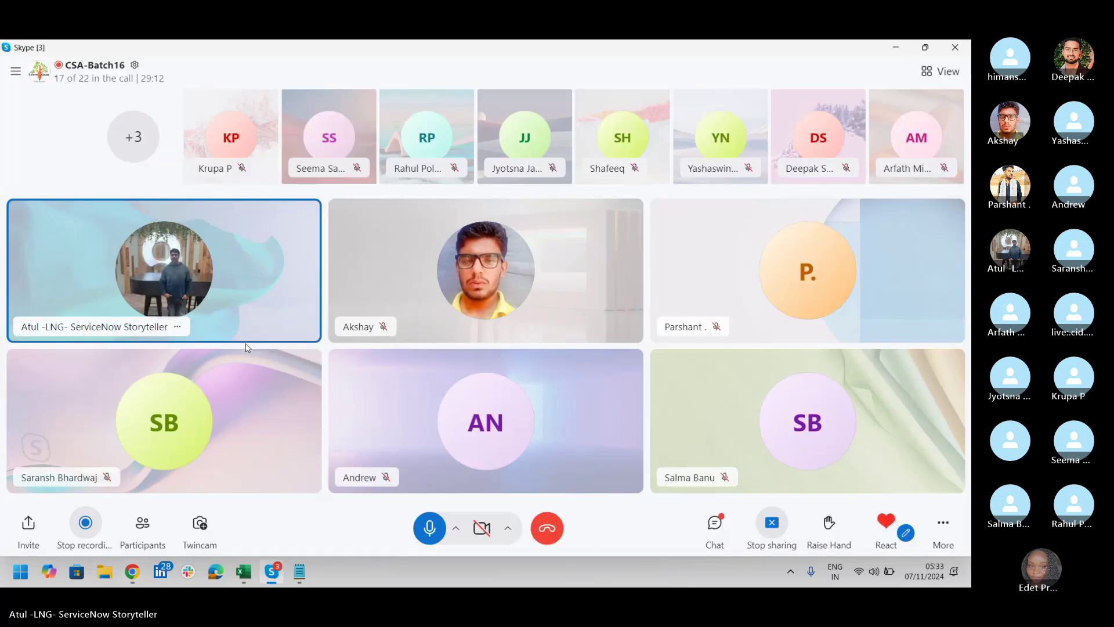
key(alt+Tab)
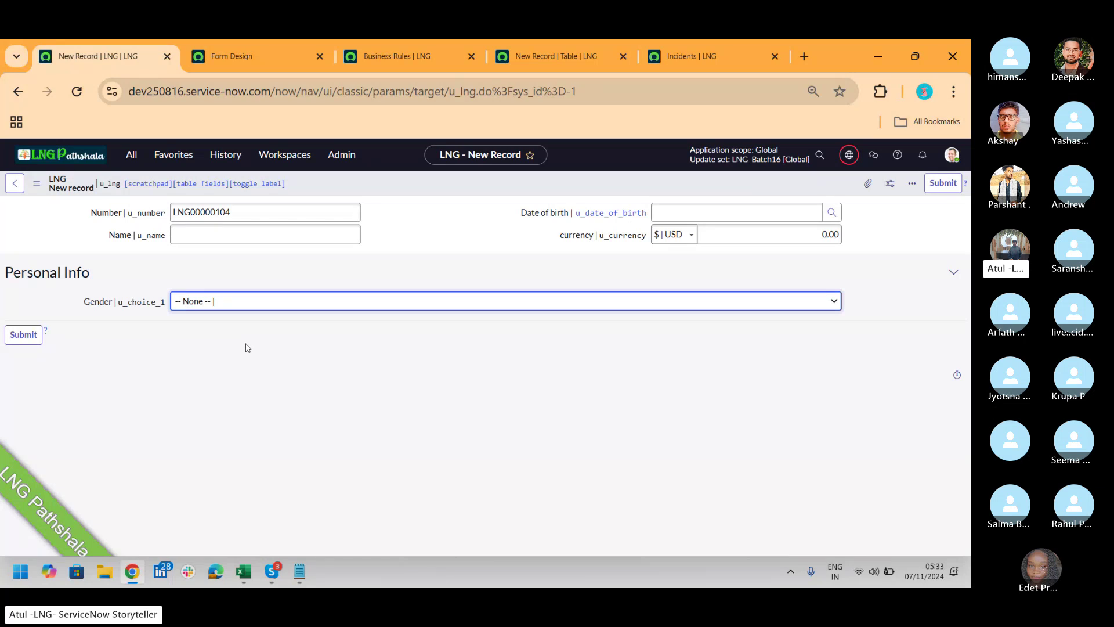
key(alt+Tab)
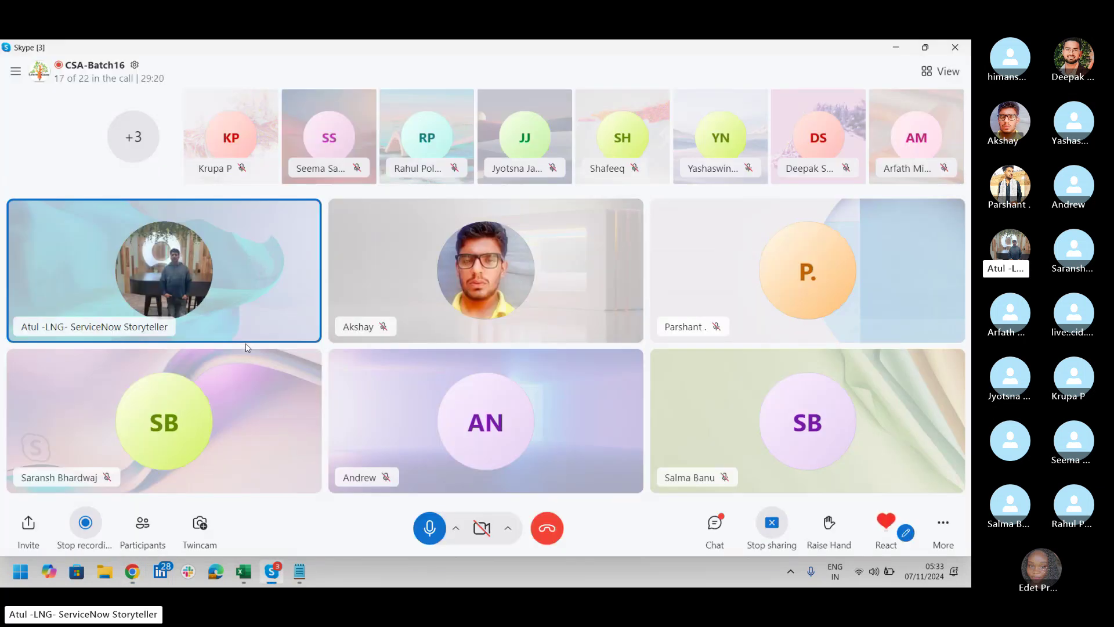
key(alt+Tab)
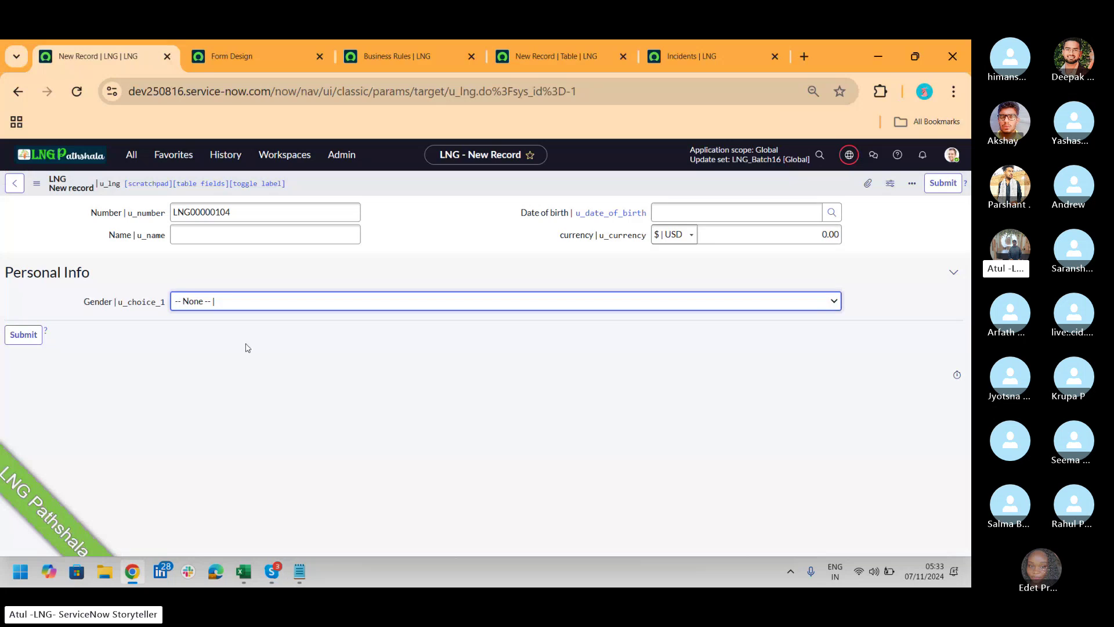
Open Form Layout for the LNG form and dismiss the suggestion to use Form Builder.
right_click(404, 181)
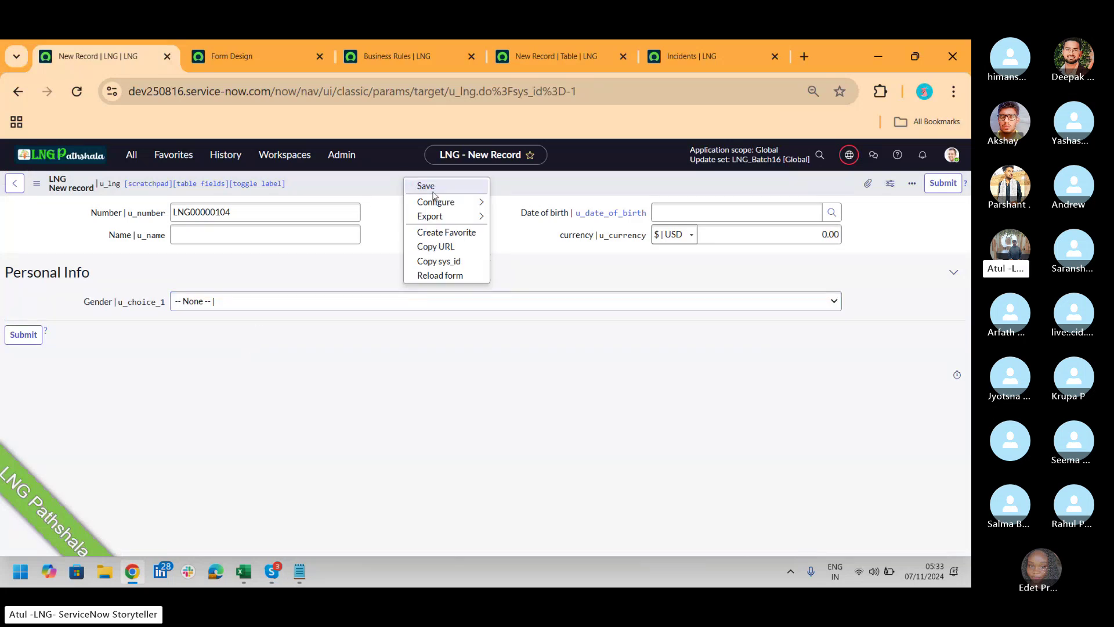
mouse_move(455, 205)
click(532, 234)
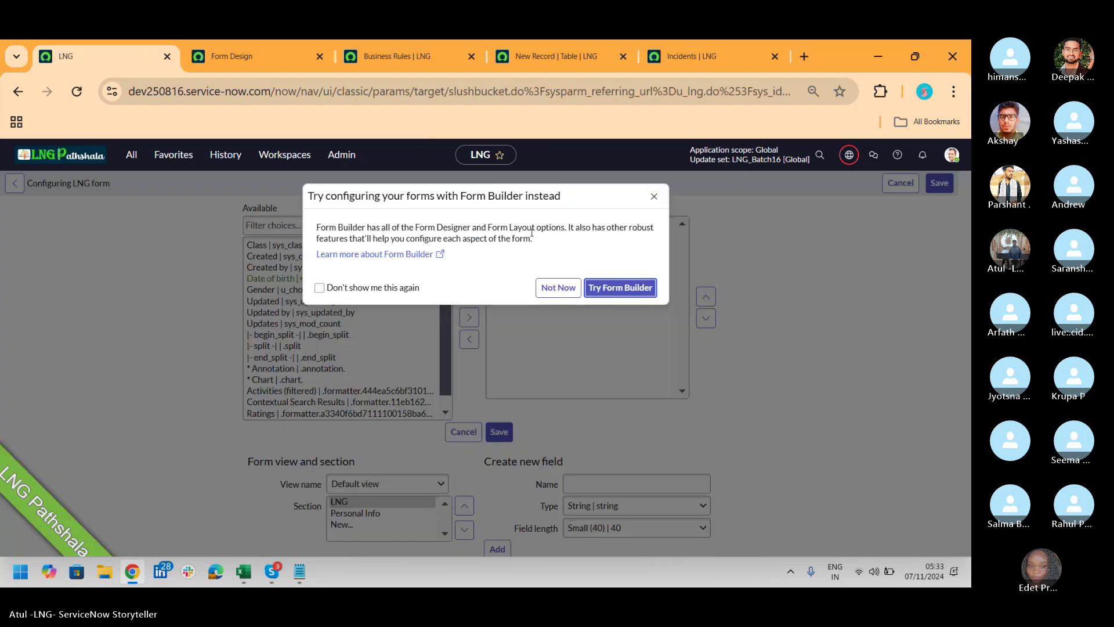
click(654, 195)
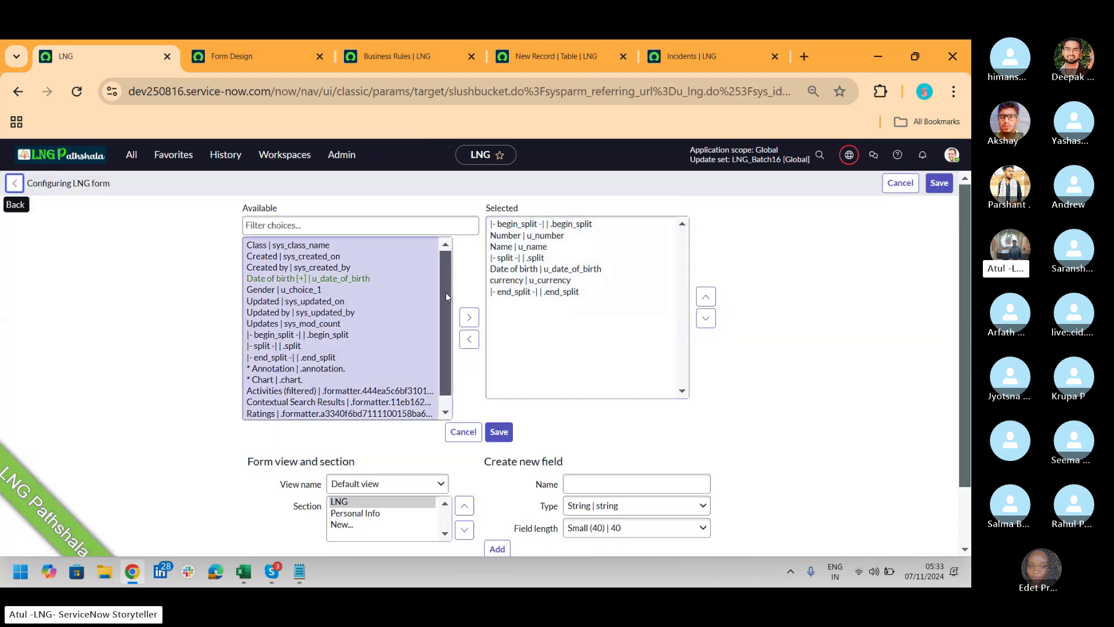
Name the new field Education and select the Personal Info section of the Default view to hold it.
drag(445, 292, 447, 361)
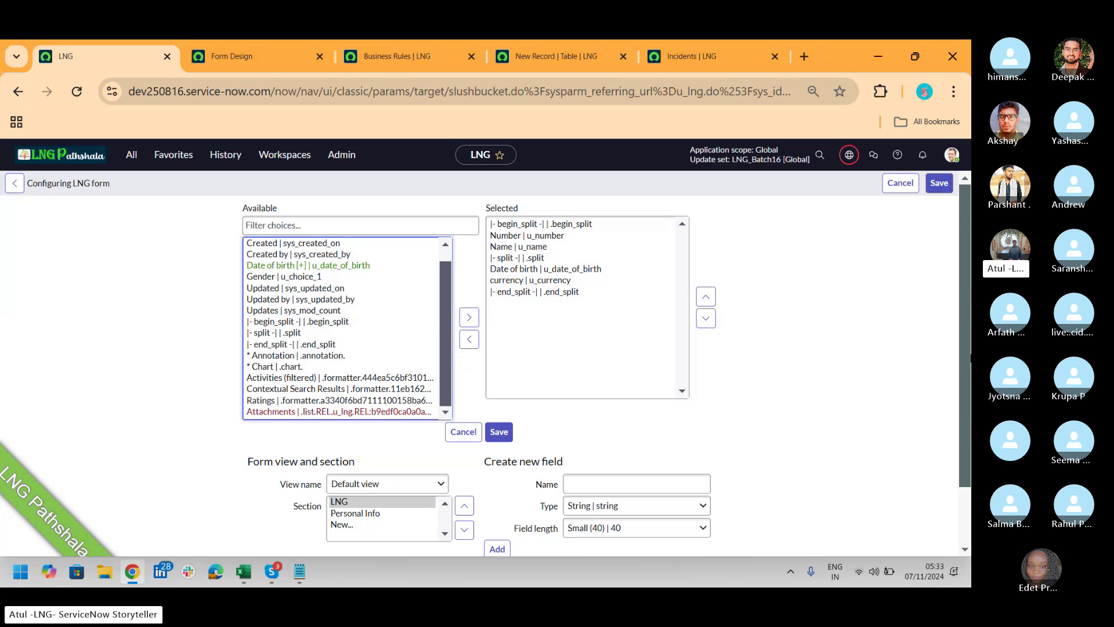
drag(963, 290, 962, 348)
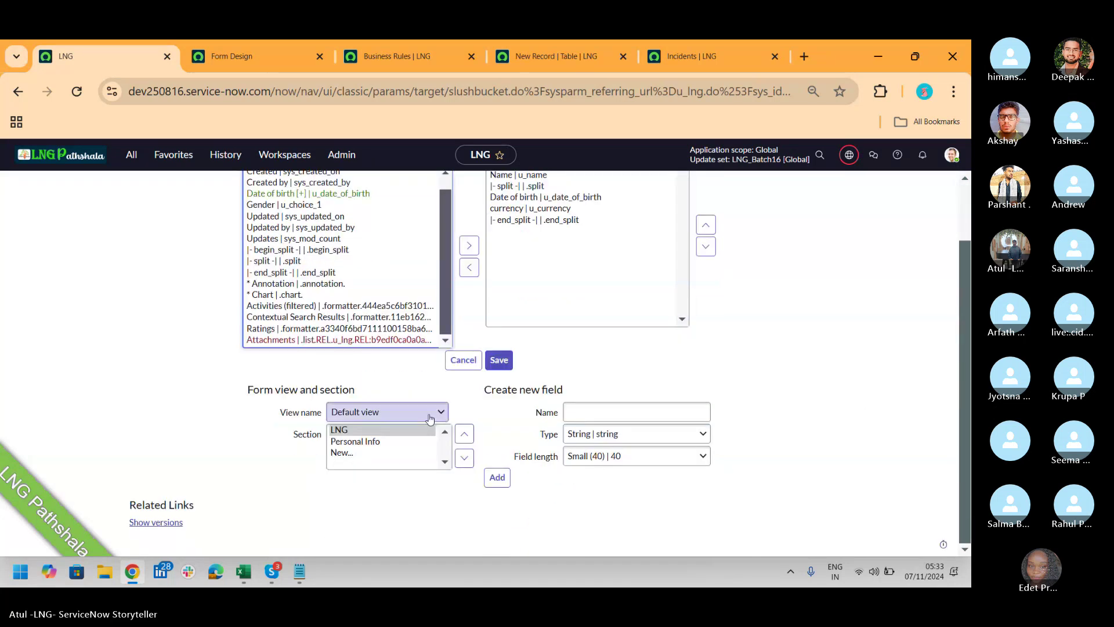
click(599, 406)
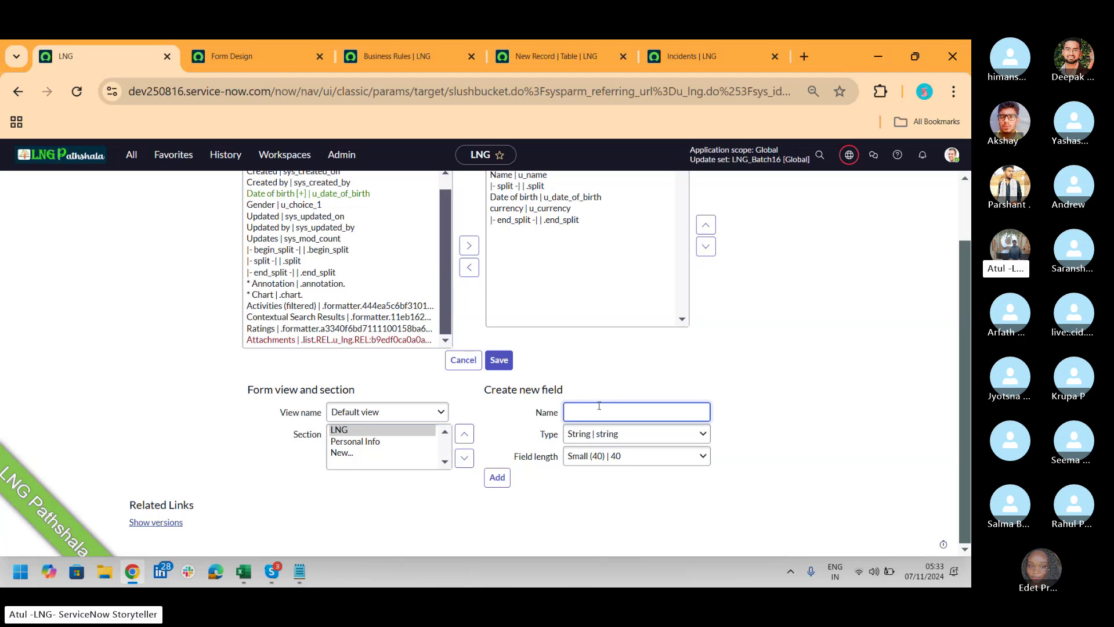
text(Edcua)
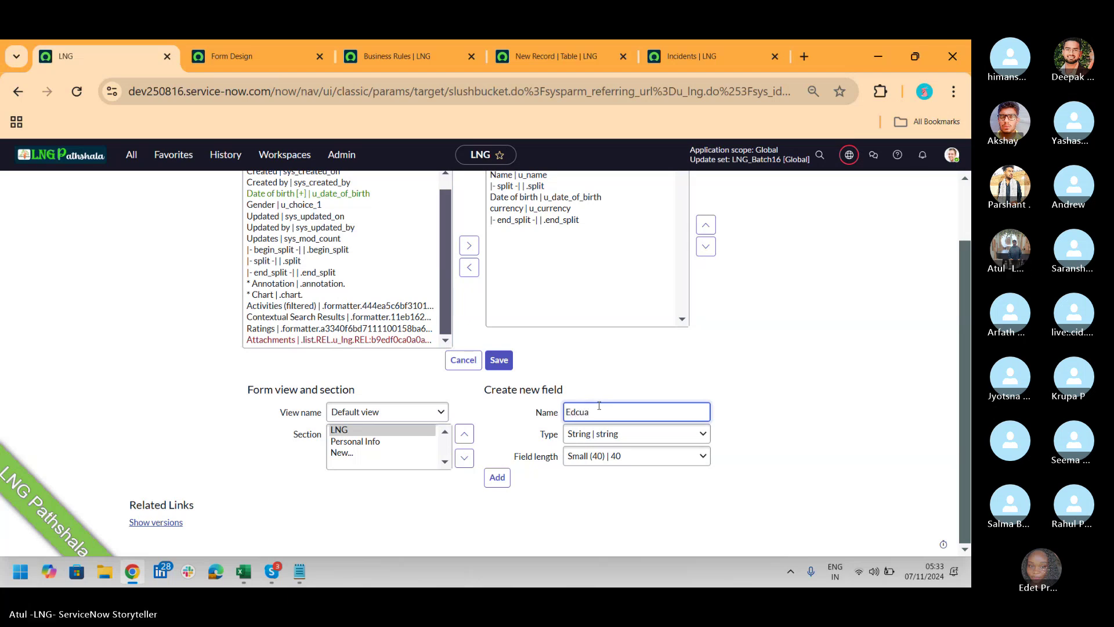
text(tion)
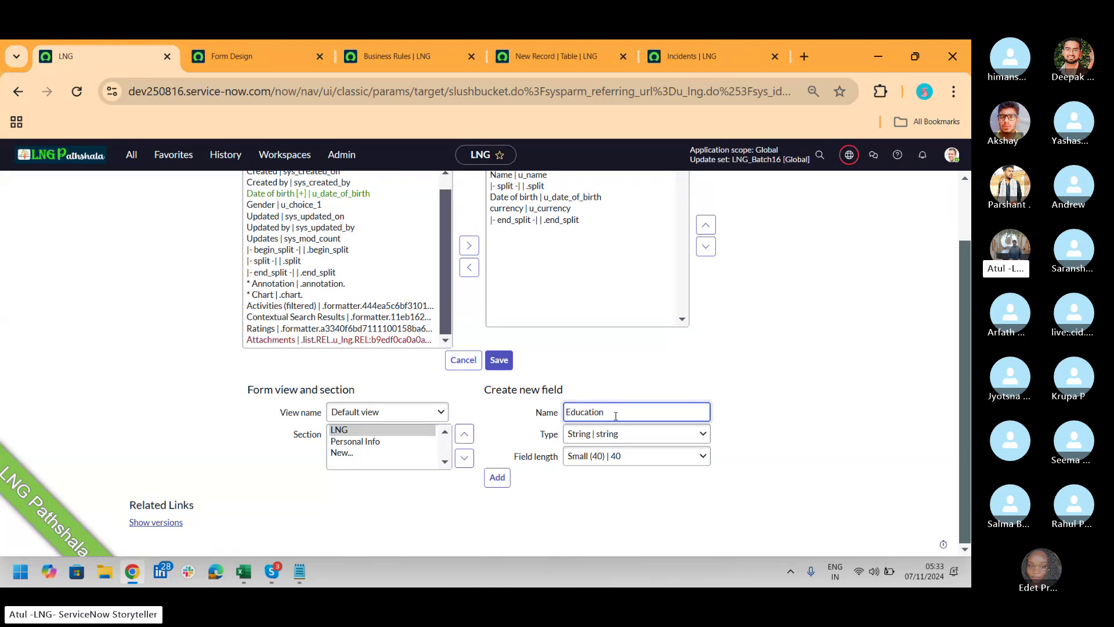
click(373, 444)
click(600, 408)
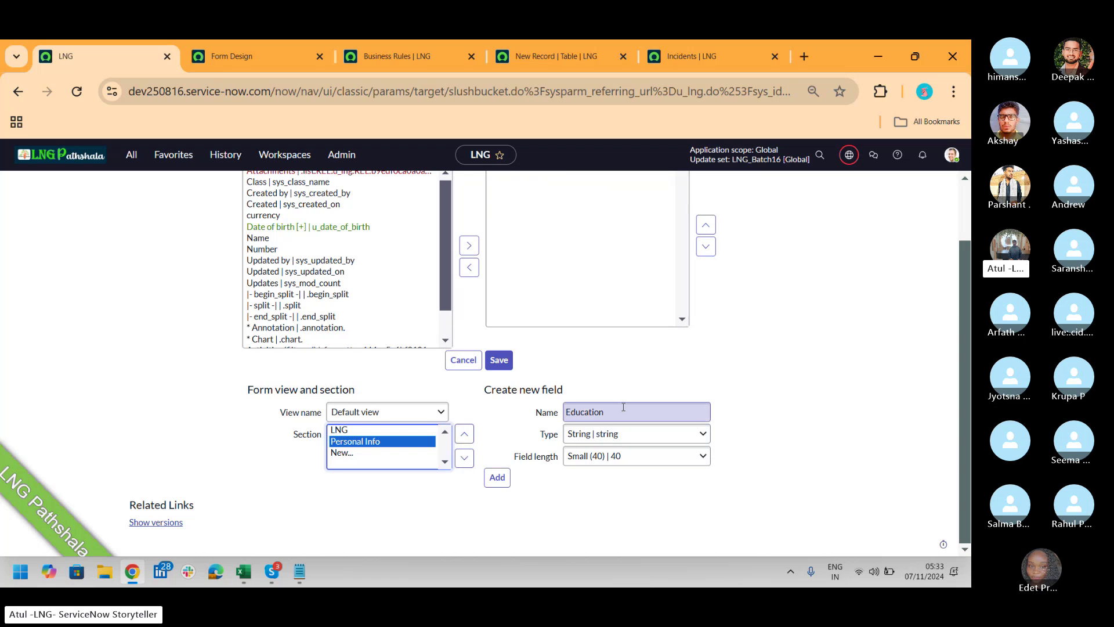
Set the new Education field's type to Reference and its table to reference to Department [cmn_department].
click(658, 439)
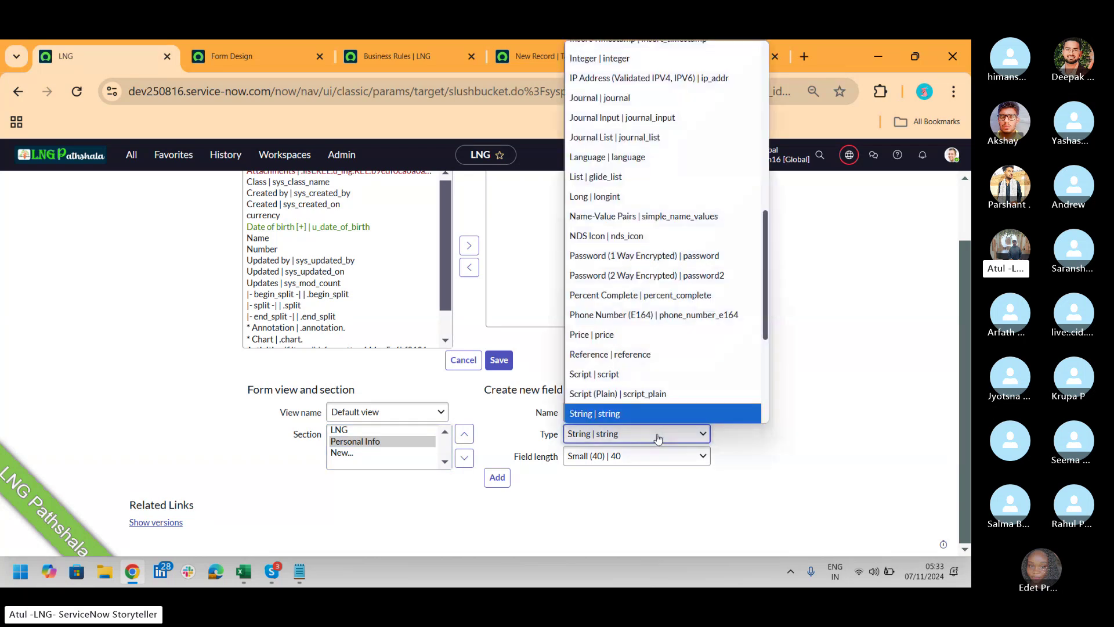
click(646, 355)
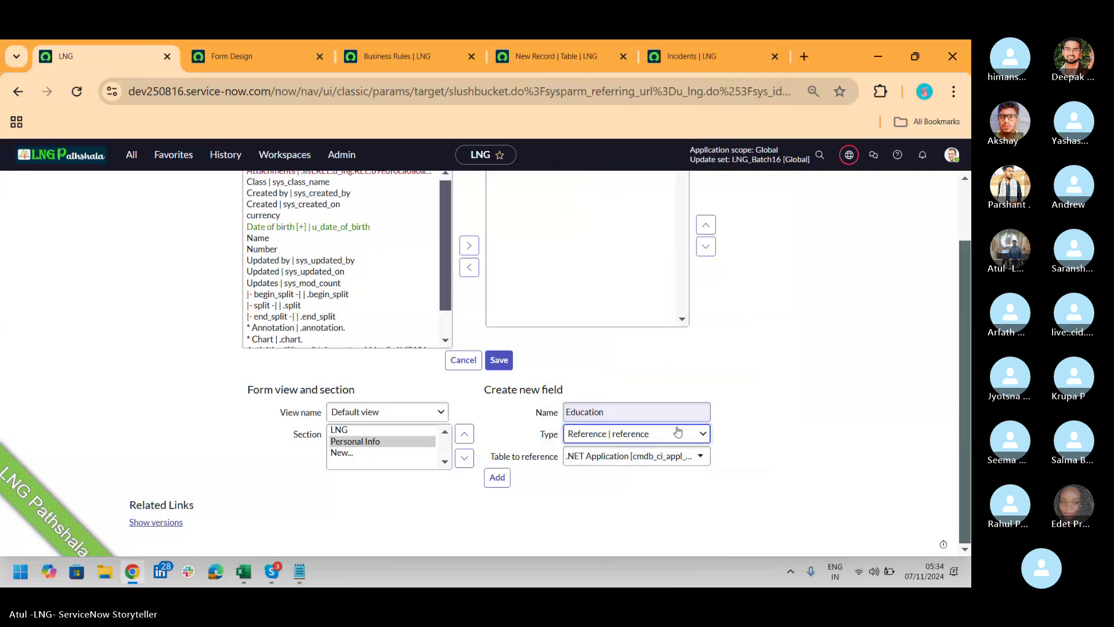
click(676, 457)
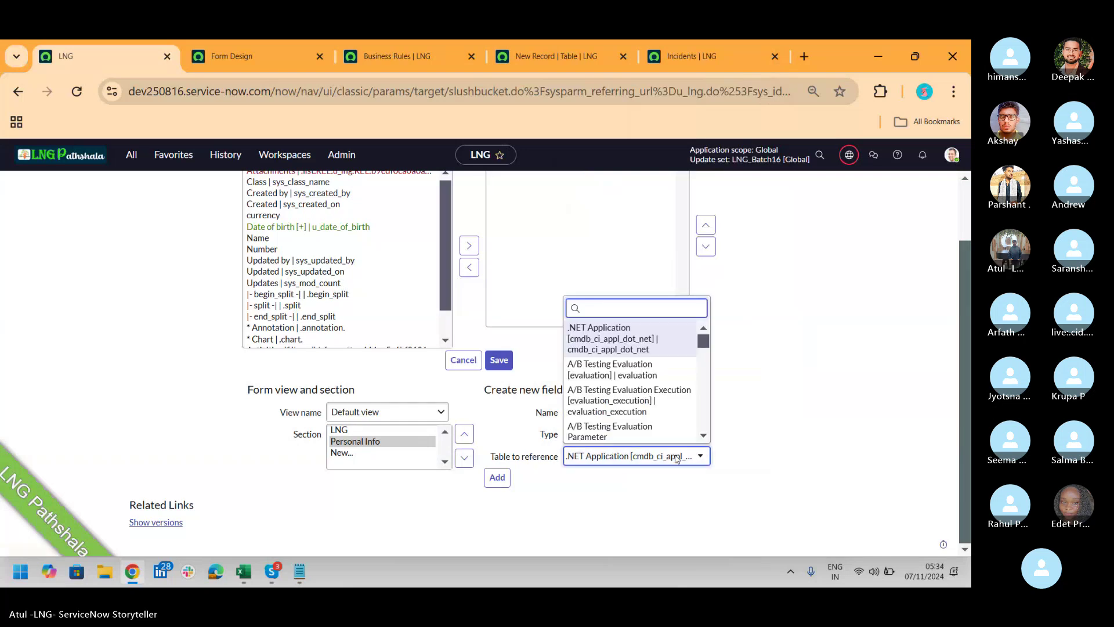
text(deap)
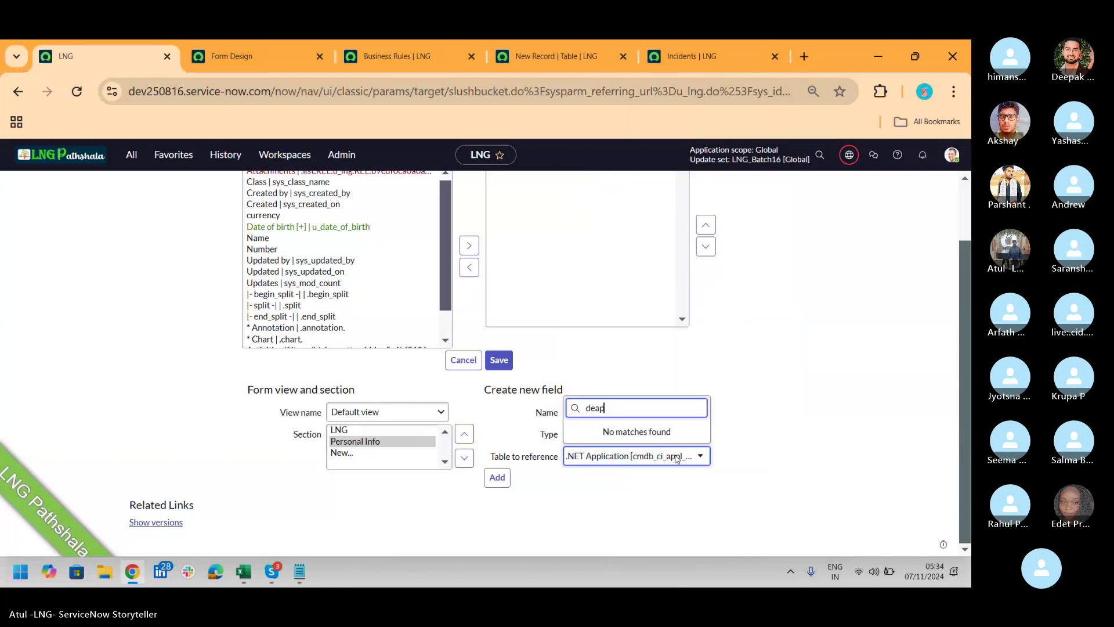
key(BackSpace)
key(BackSpace)
text(part)
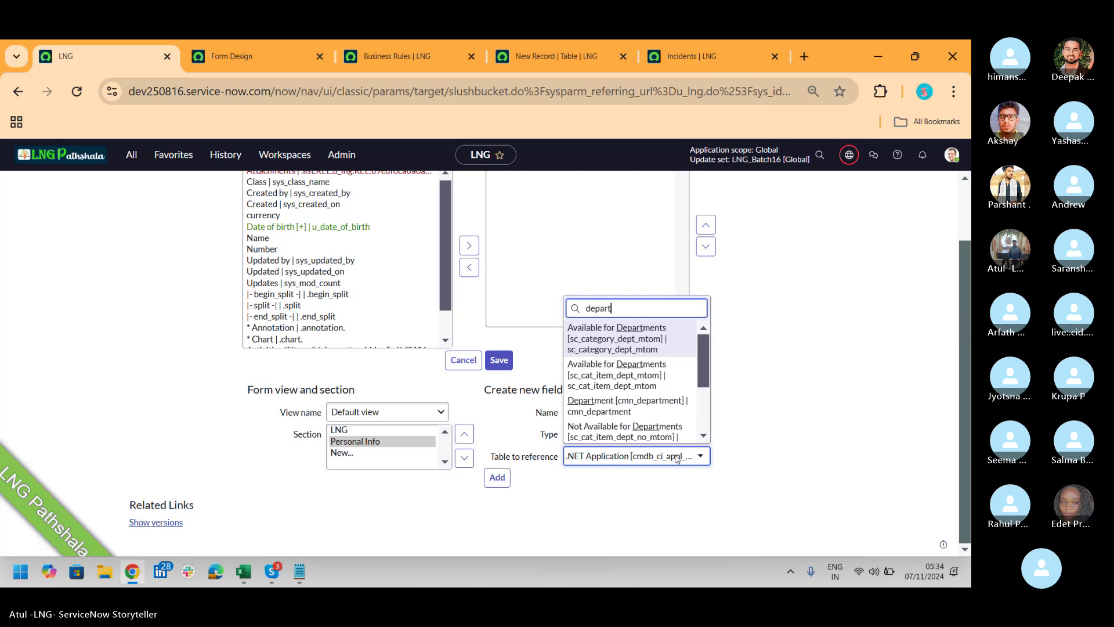
text(ment)
scroll(661, 400, down, 1)
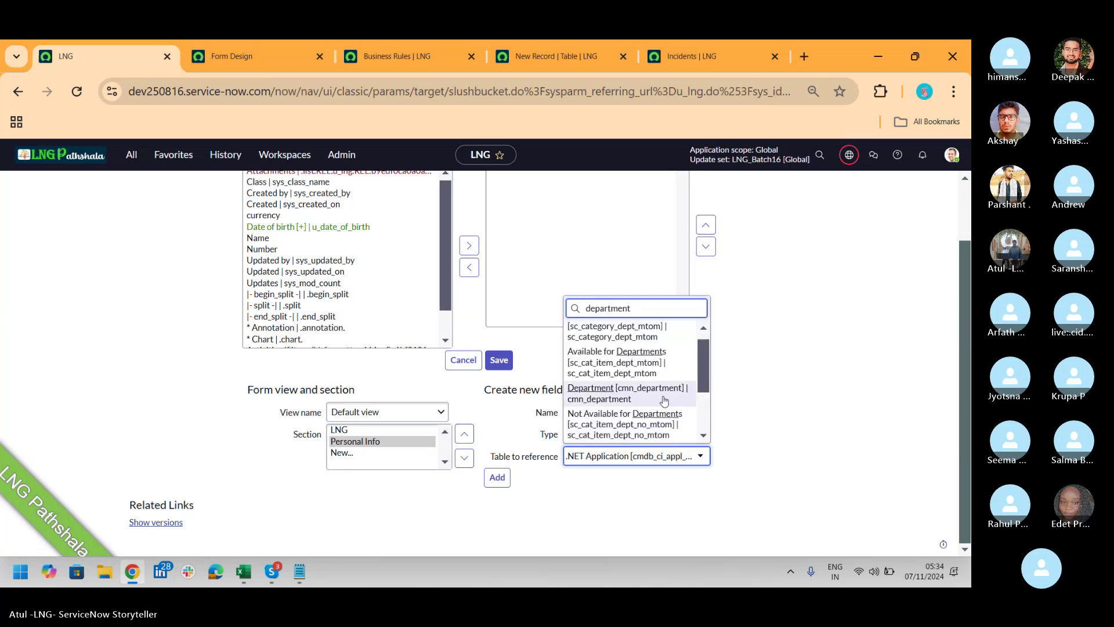
click(662, 400)
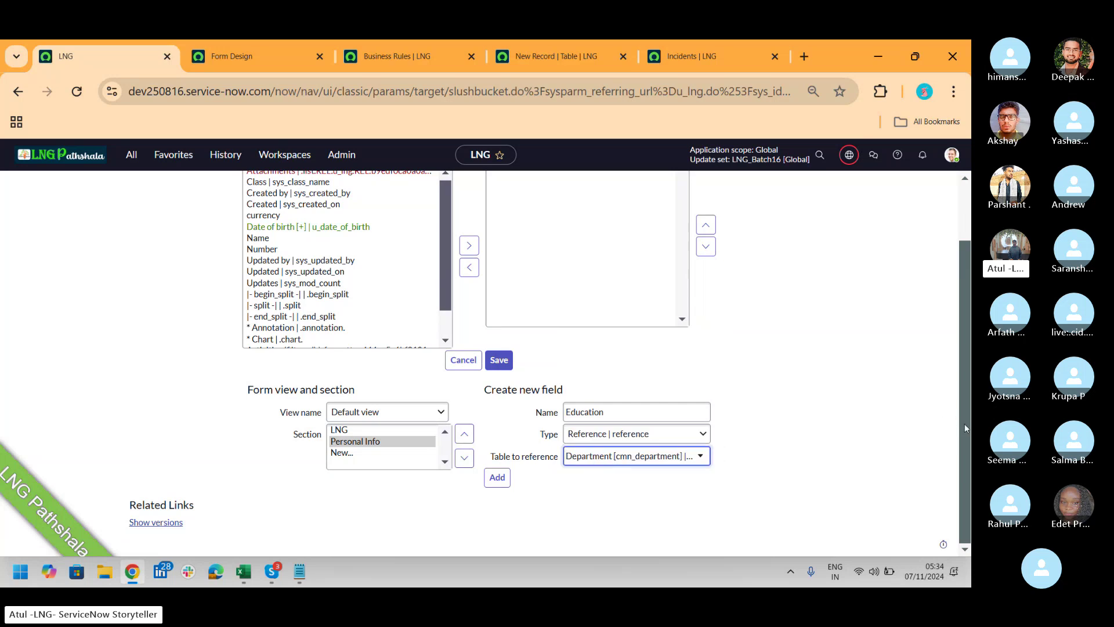
Add the Education field to the Personal Info section and include the available Updated by field in its selected fields.
drag(964, 423, 965, 386)
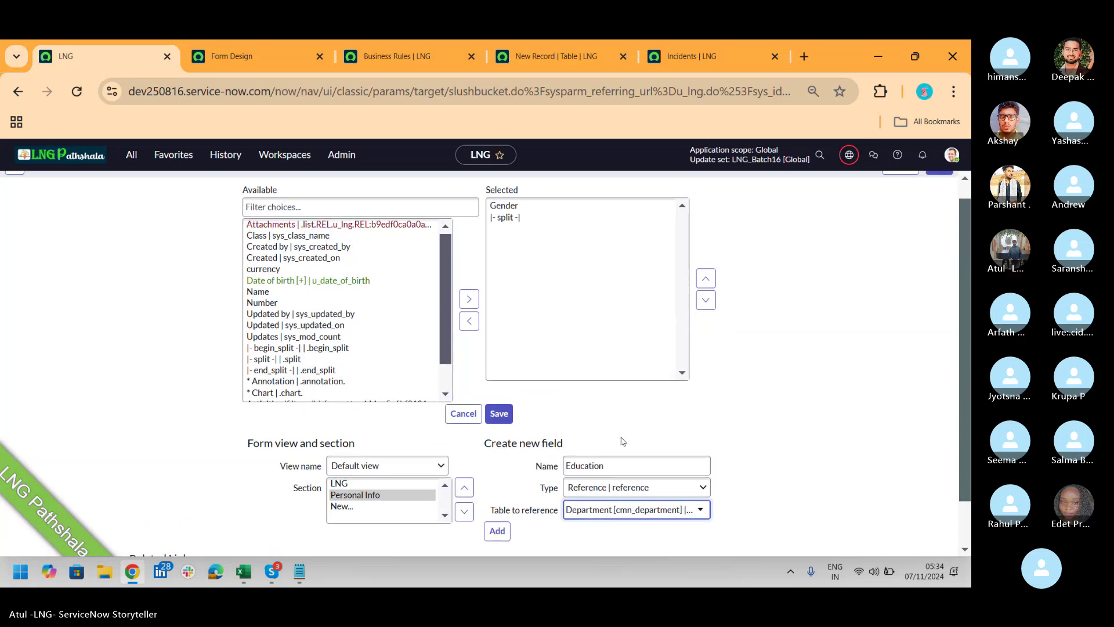
click(498, 531)
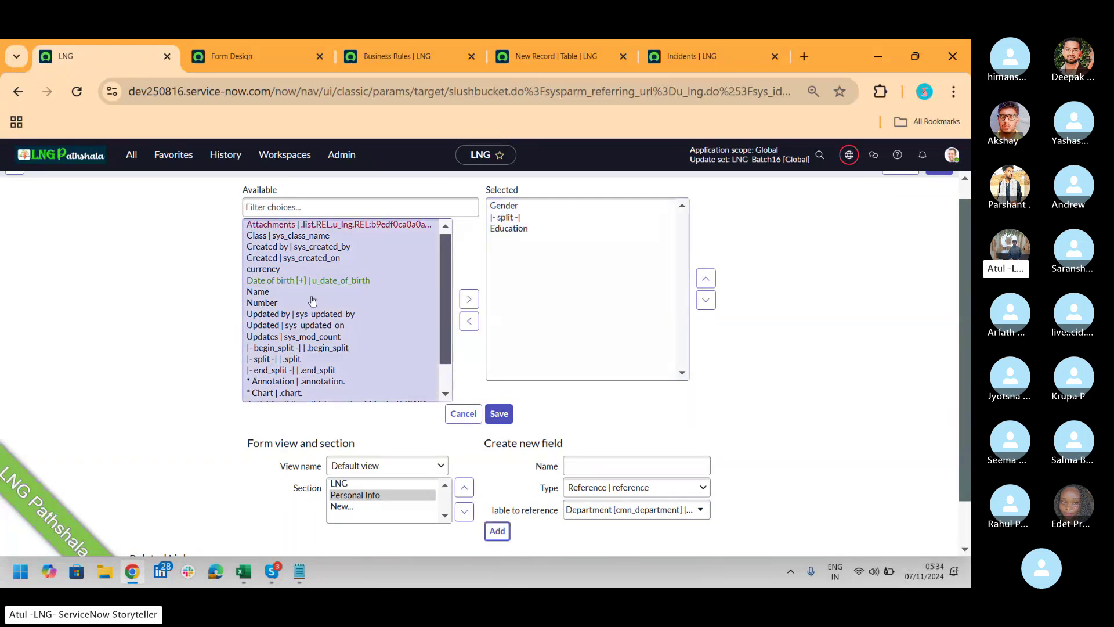
click(293, 314)
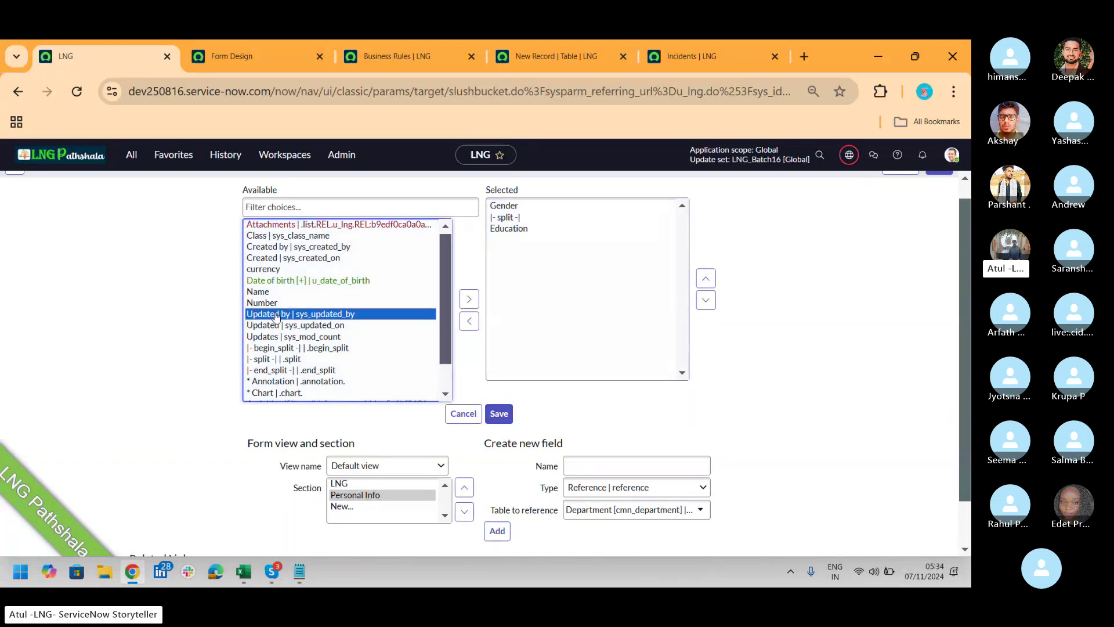
click(469, 299)
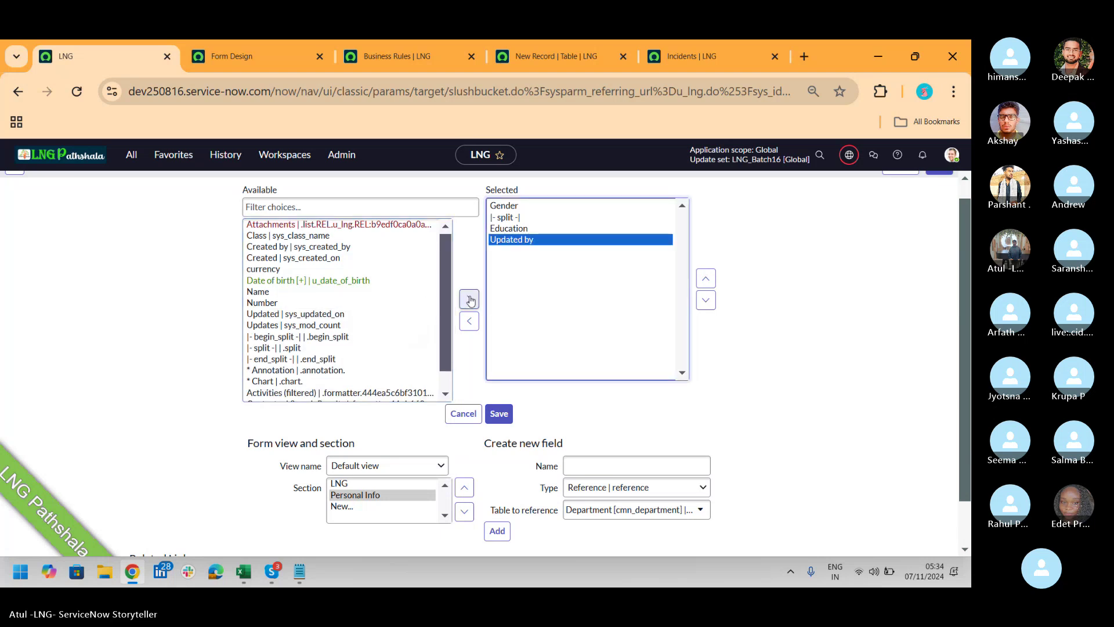
Save the Personal Info section layout with Updated by included and return to the new LNG record form.
click(505, 415)
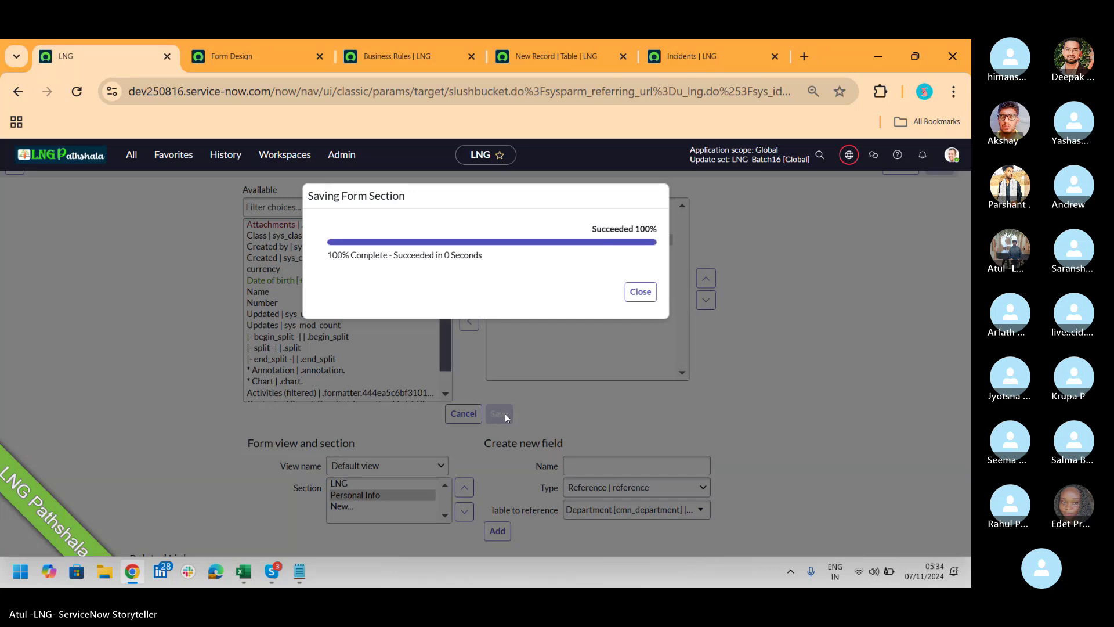
click(641, 291)
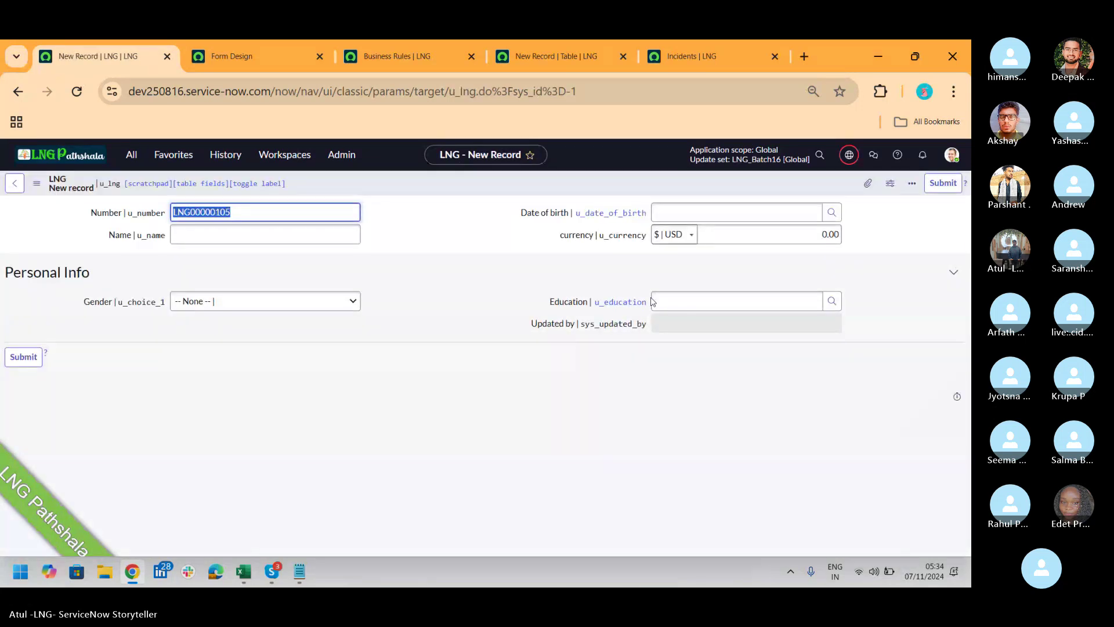
click(712, 301)
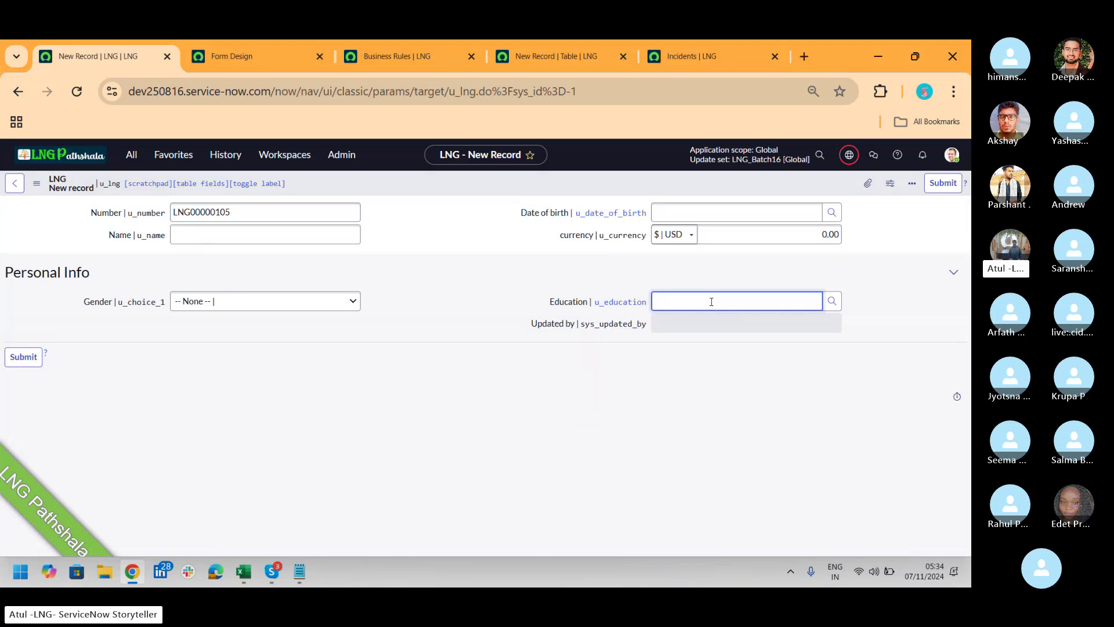
Open the LNG form in Form Builder.
right_click(488, 186)
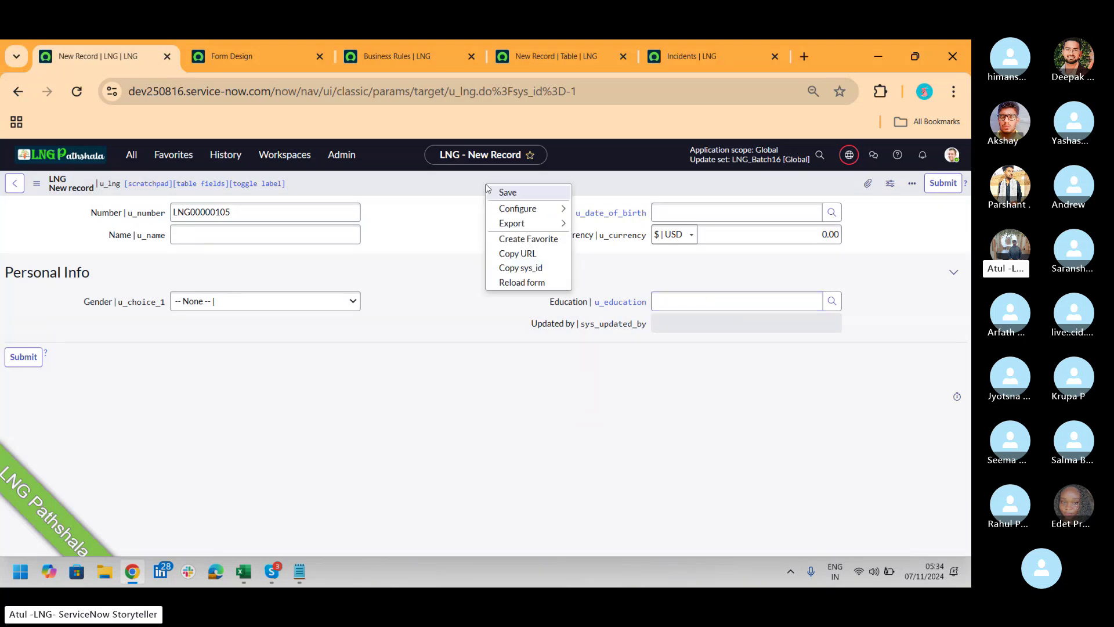
mouse_move(528, 212)
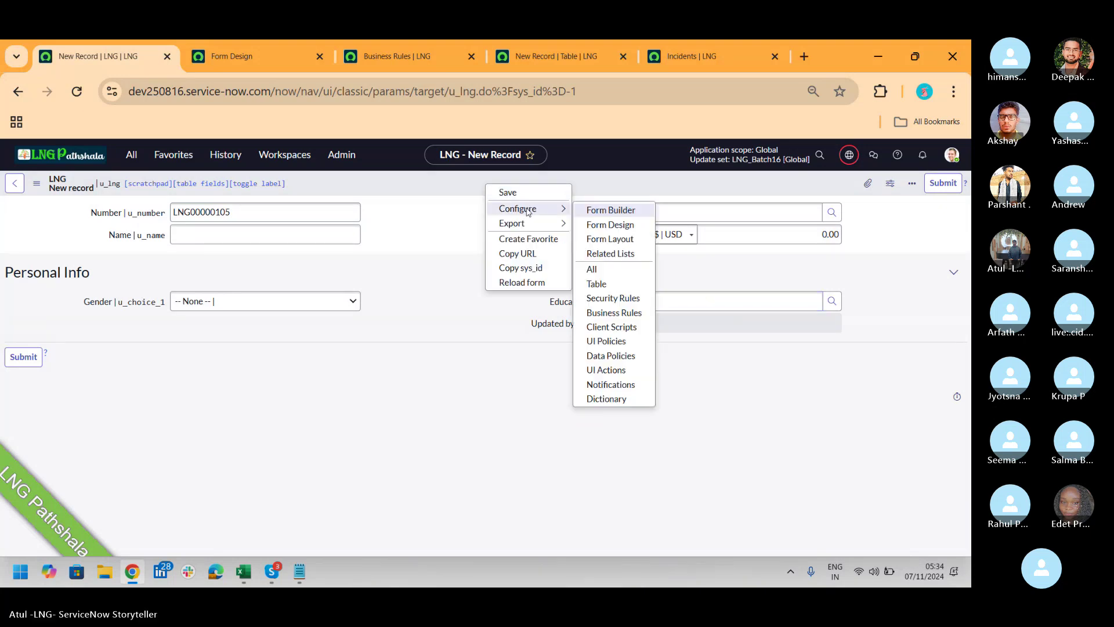
click(612, 212)
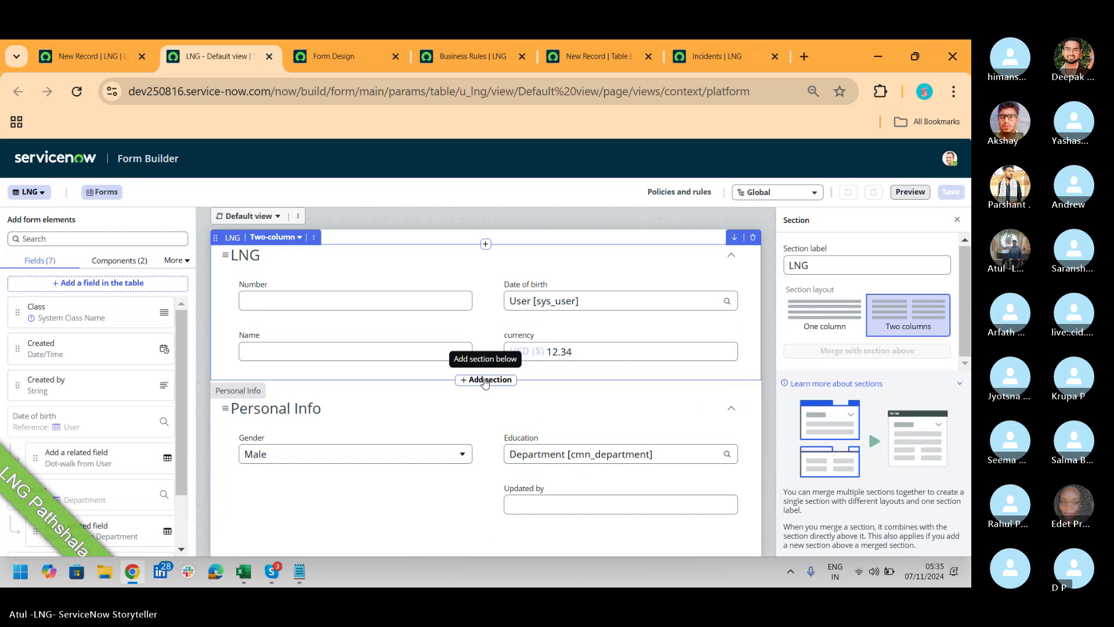
Add a section below the LNG section and label it Salary.
click(485, 381)
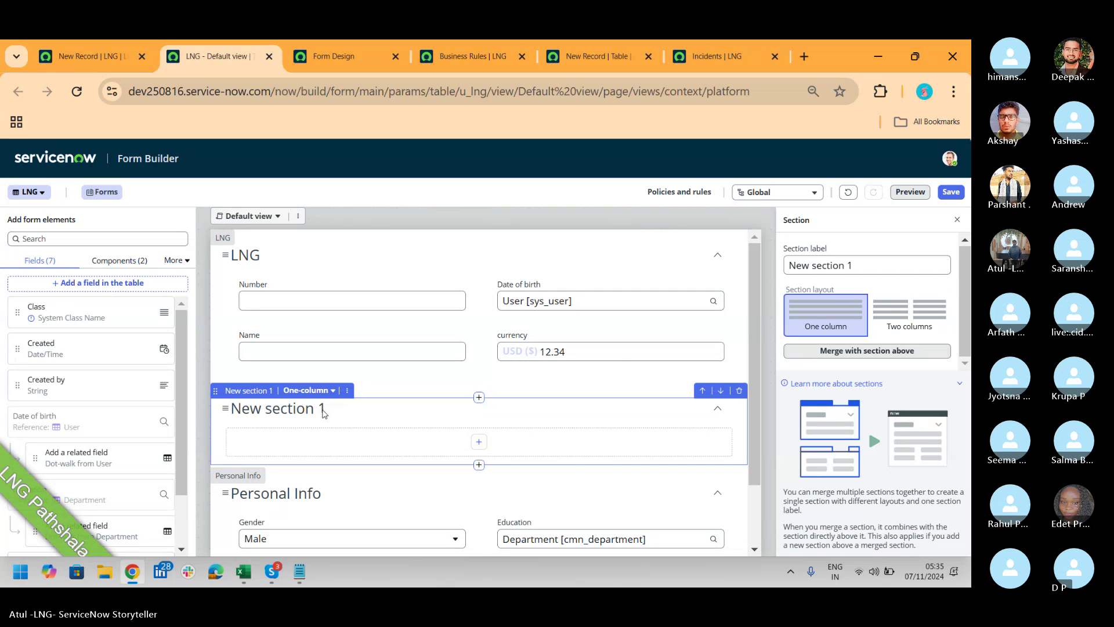
triple_click(867, 269)
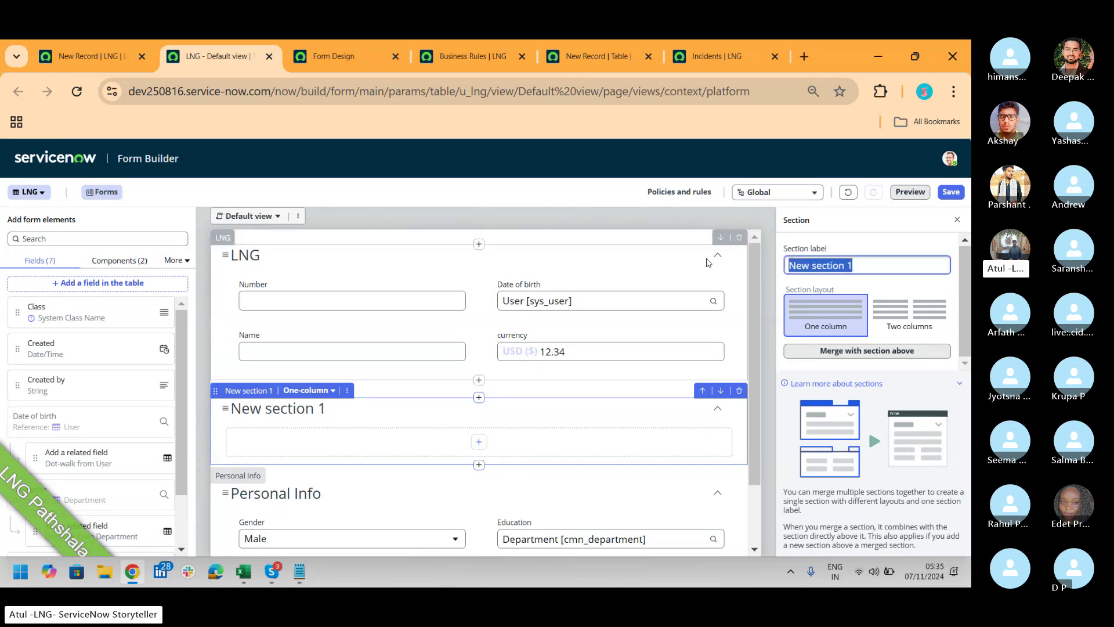
text(Salary)
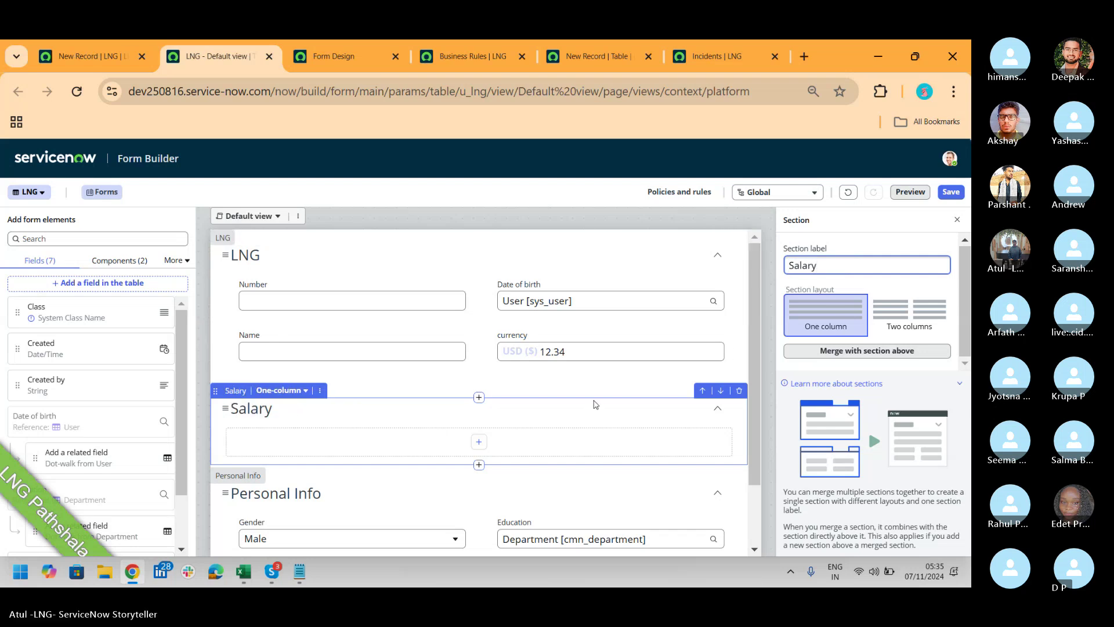
Start a new LNG table field inside the Salary section with the column label Gross.
click(478, 443)
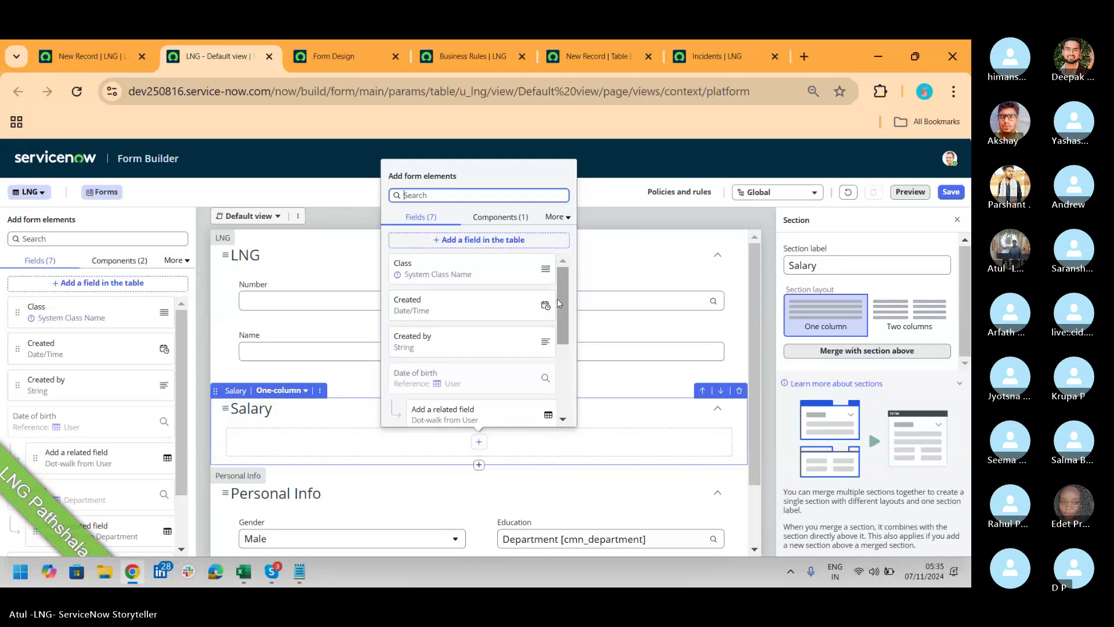
mouse_move(563, 286)
mouse_down()
mouse_move(563, 365)
mouse_move(566, 270)
mouse_up()
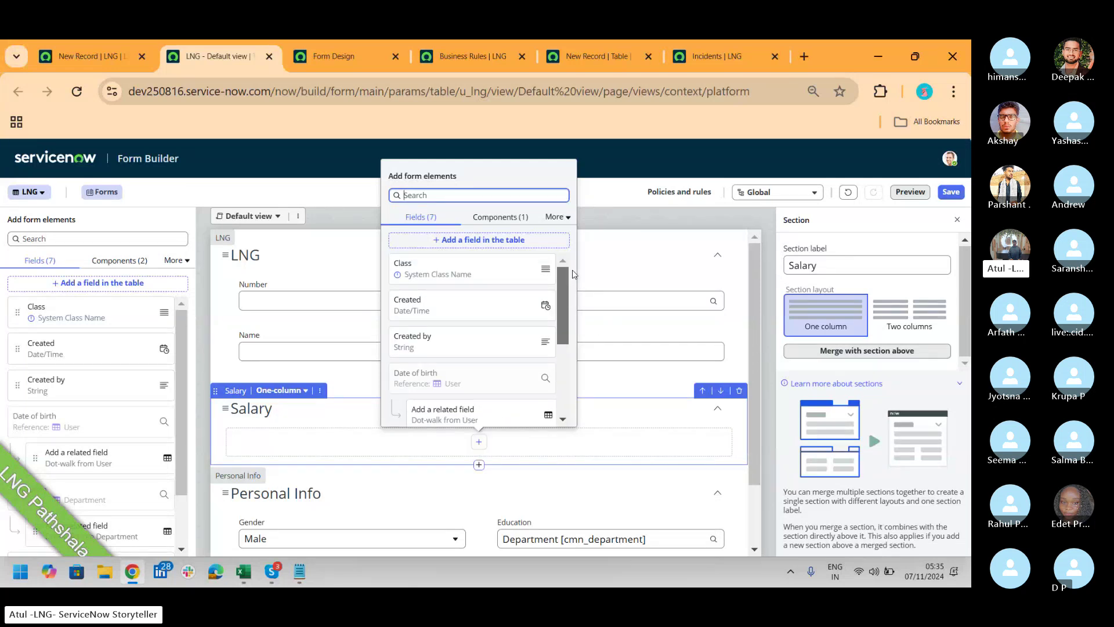
click(499, 241)
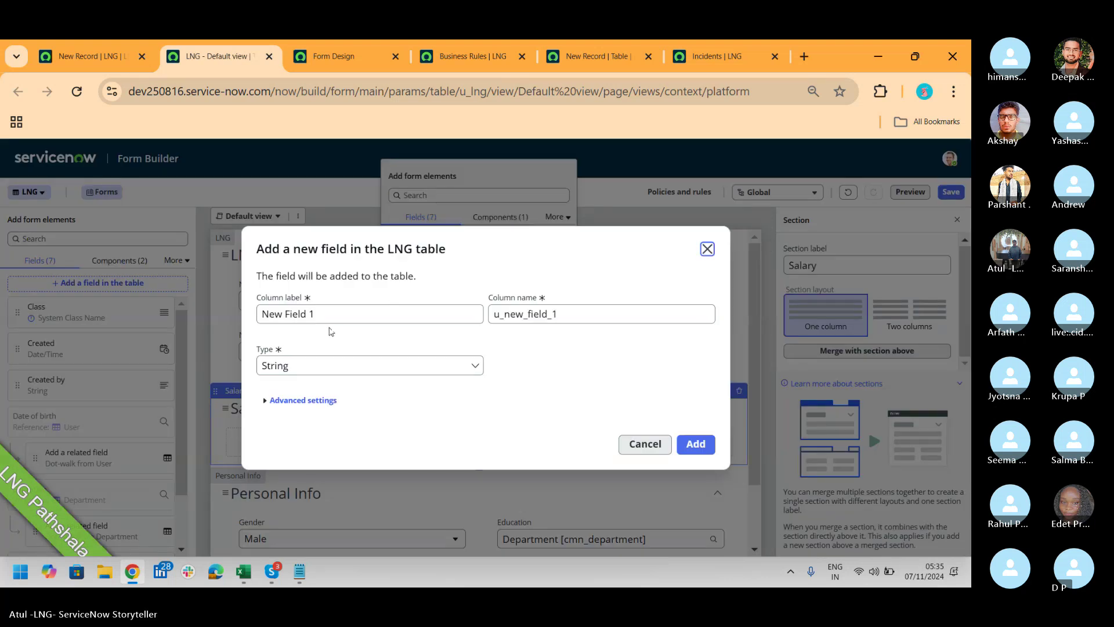
drag(329, 314, 164, 306)
text(Gross)
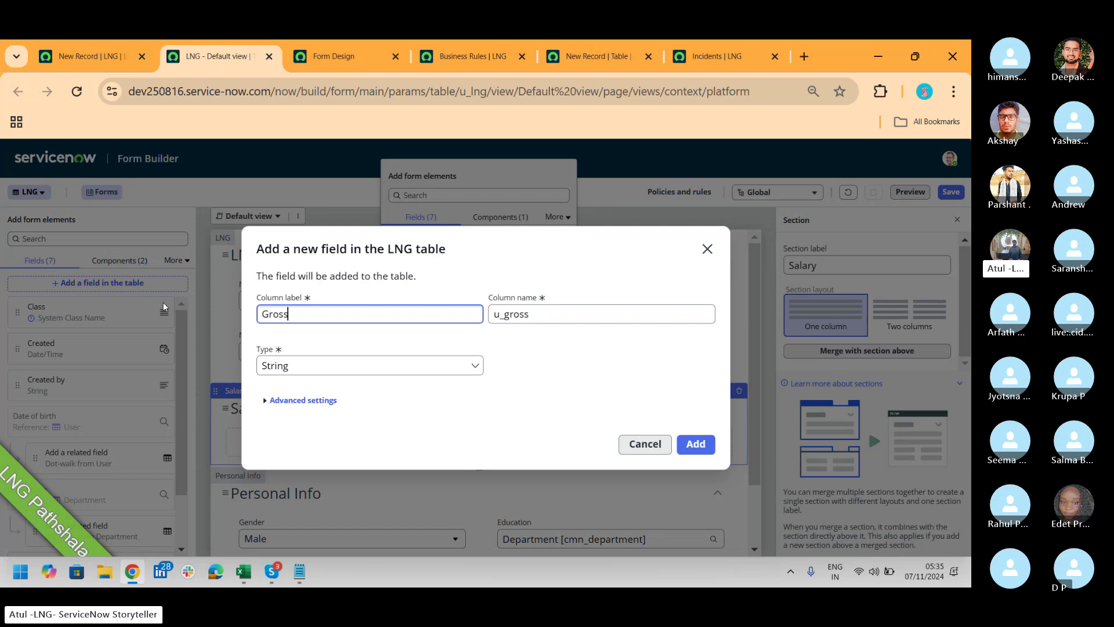
Choose String as the Gross field's type, show its advanced settings and add the field to the Salary section.
click(308, 364)
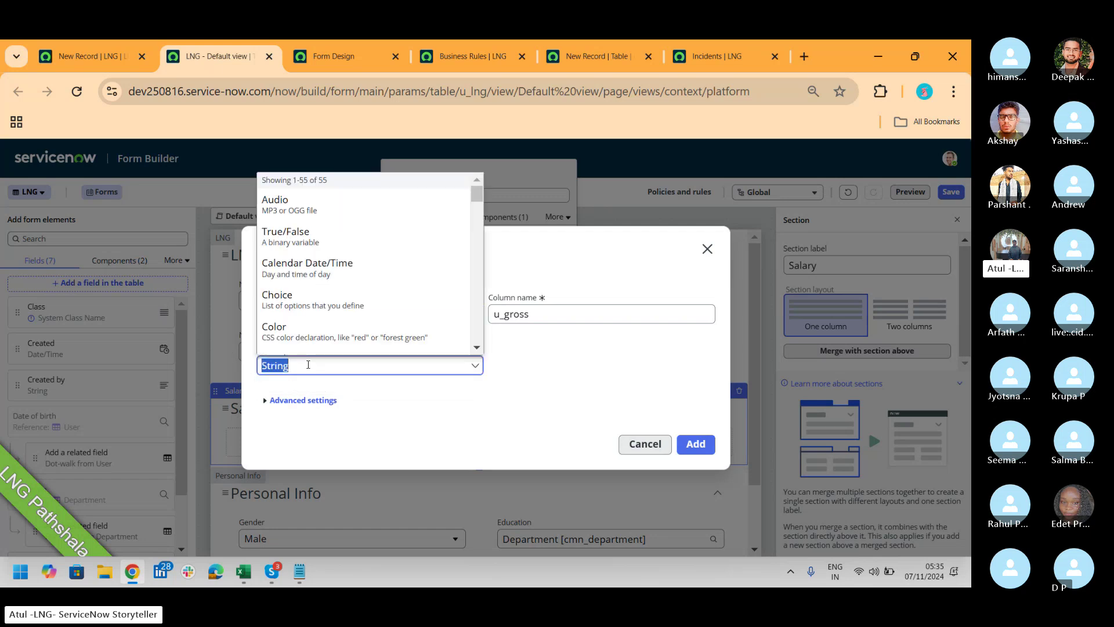
text(nu)
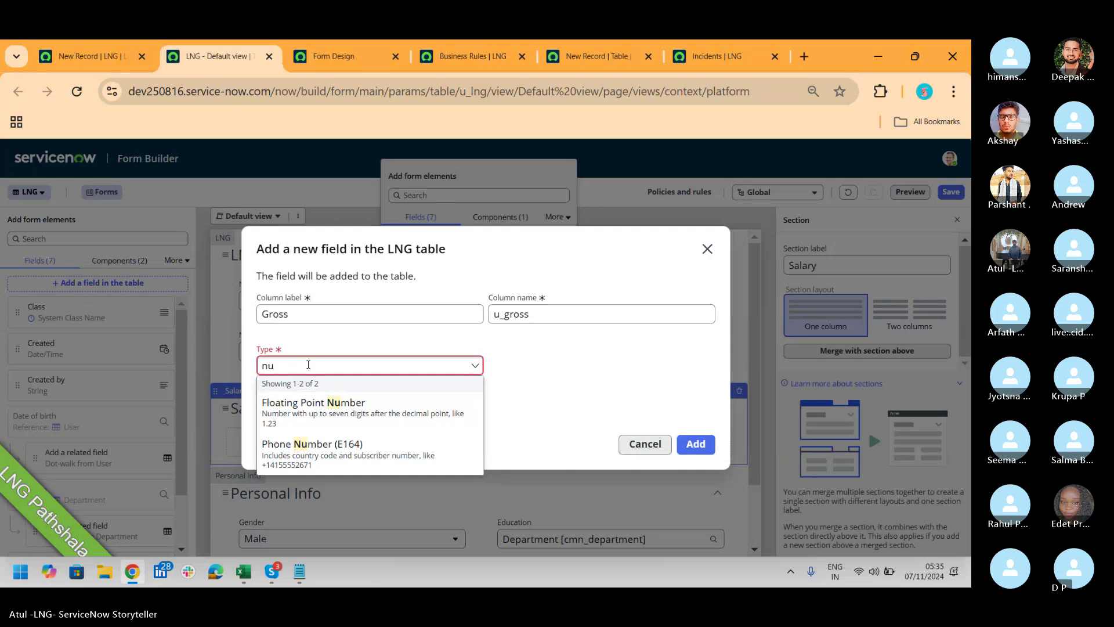
key(BackSpace)
key(BackSpace)
text(Str)
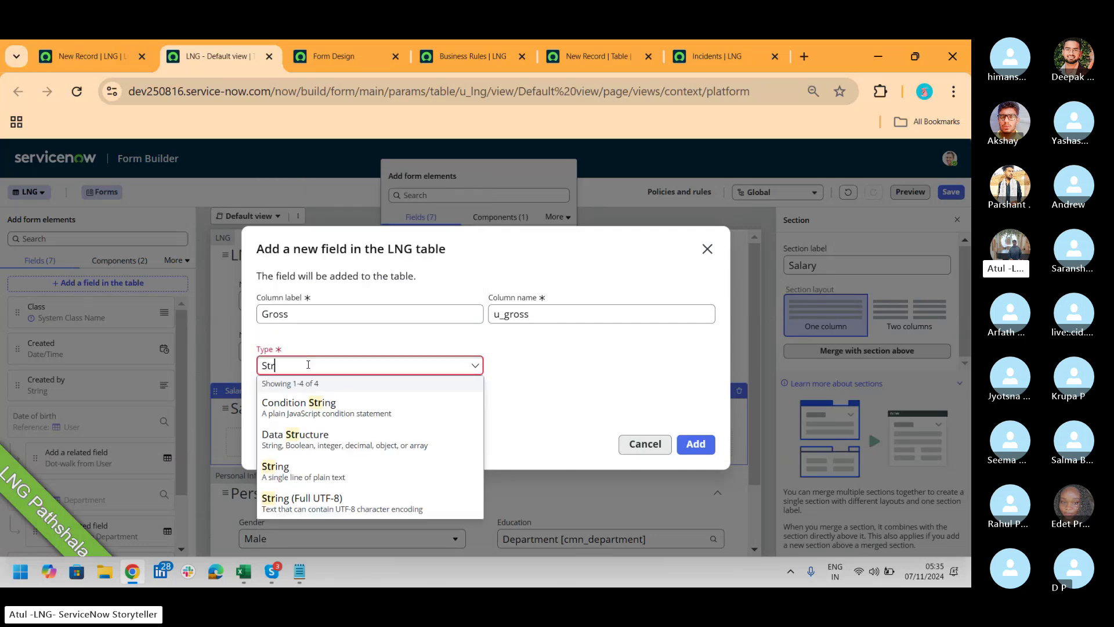
click(309, 467)
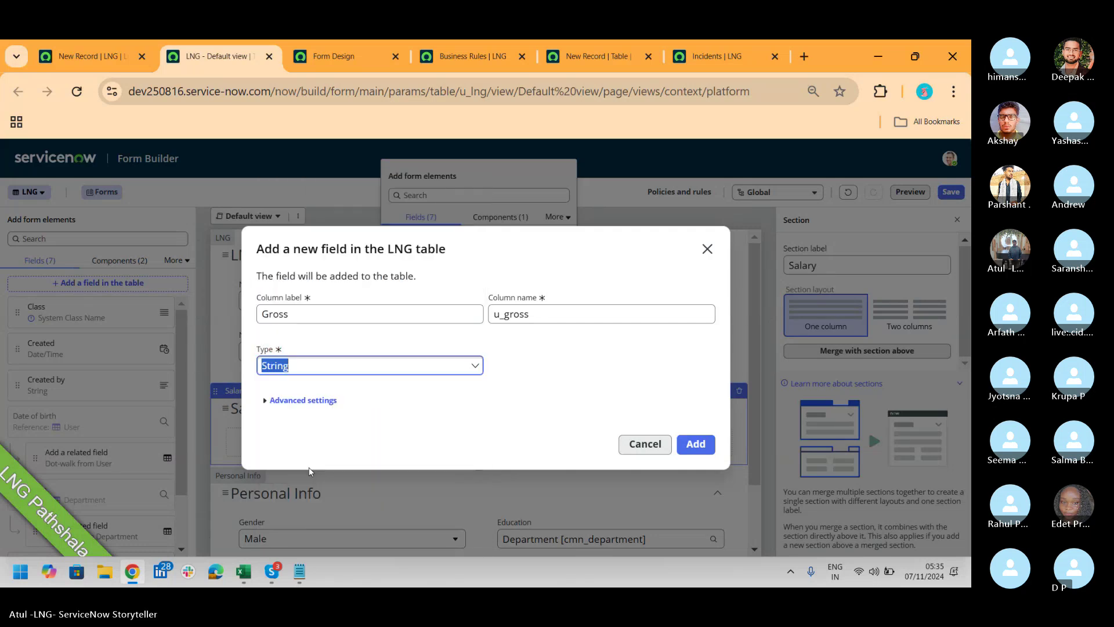
click(267, 402)
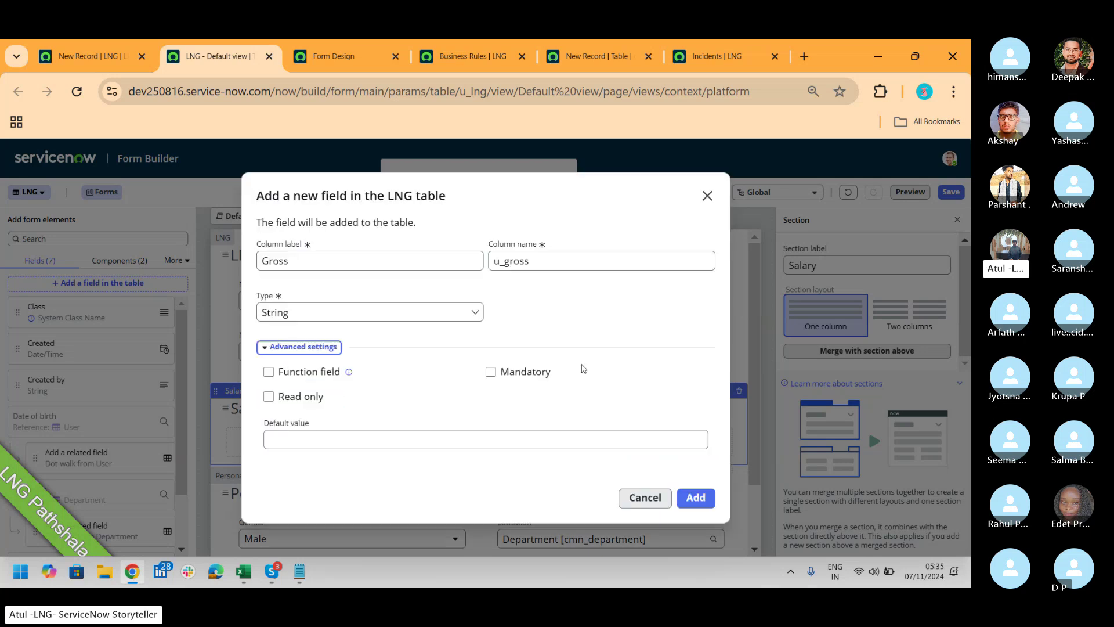
click(696, 498)
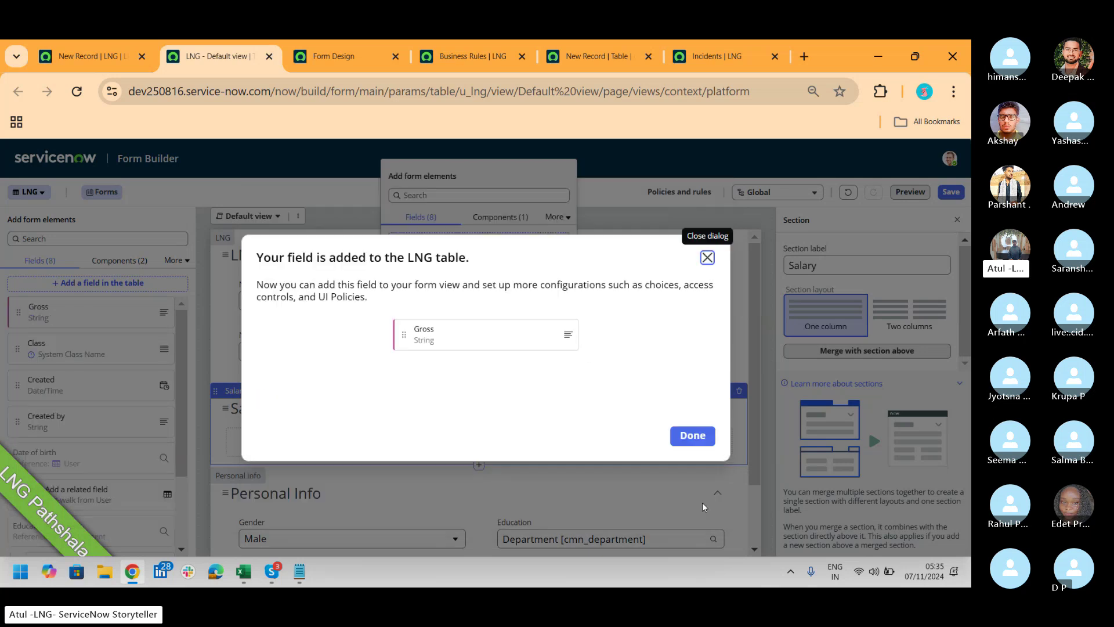
click(691, 436)
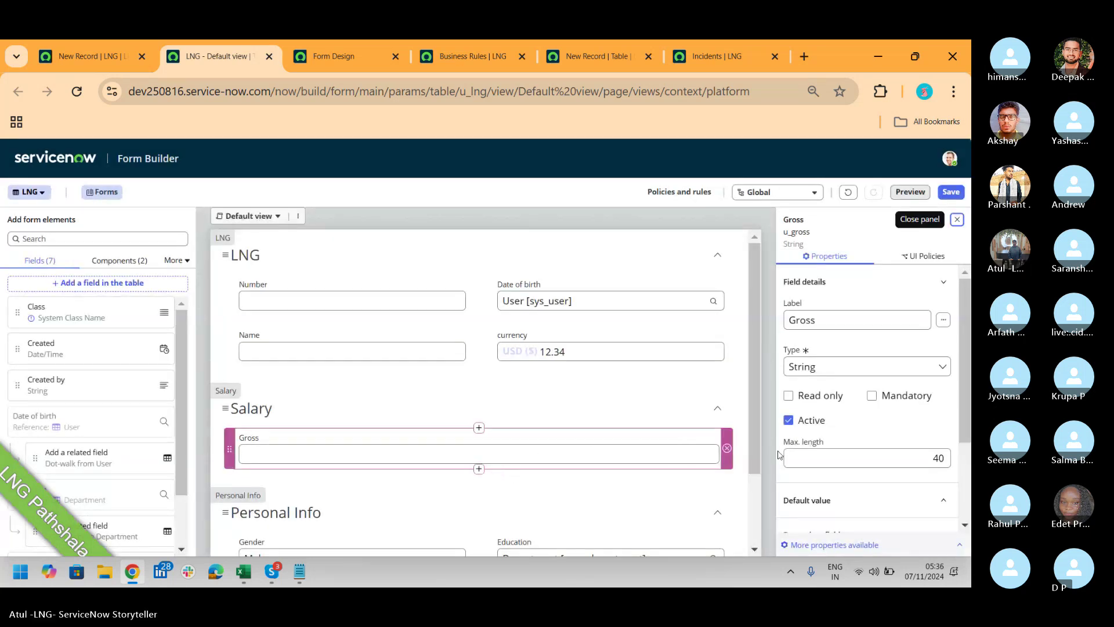
Start another new table field above Gross in the Salary section with the column label Income Tax Slab.
click(304, 477)
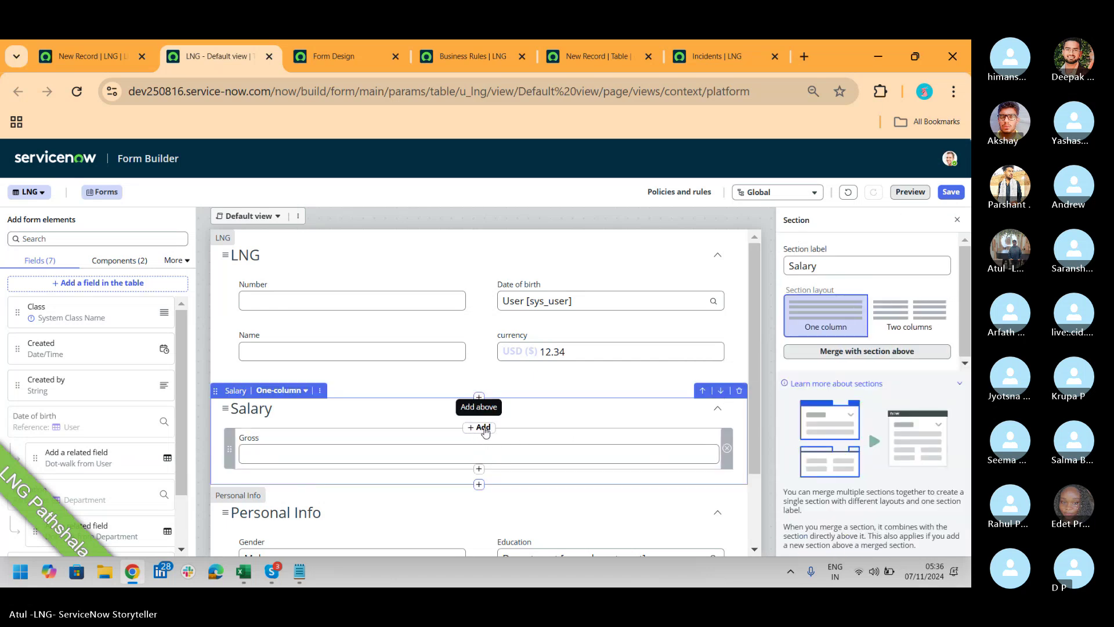
click(484, 428)
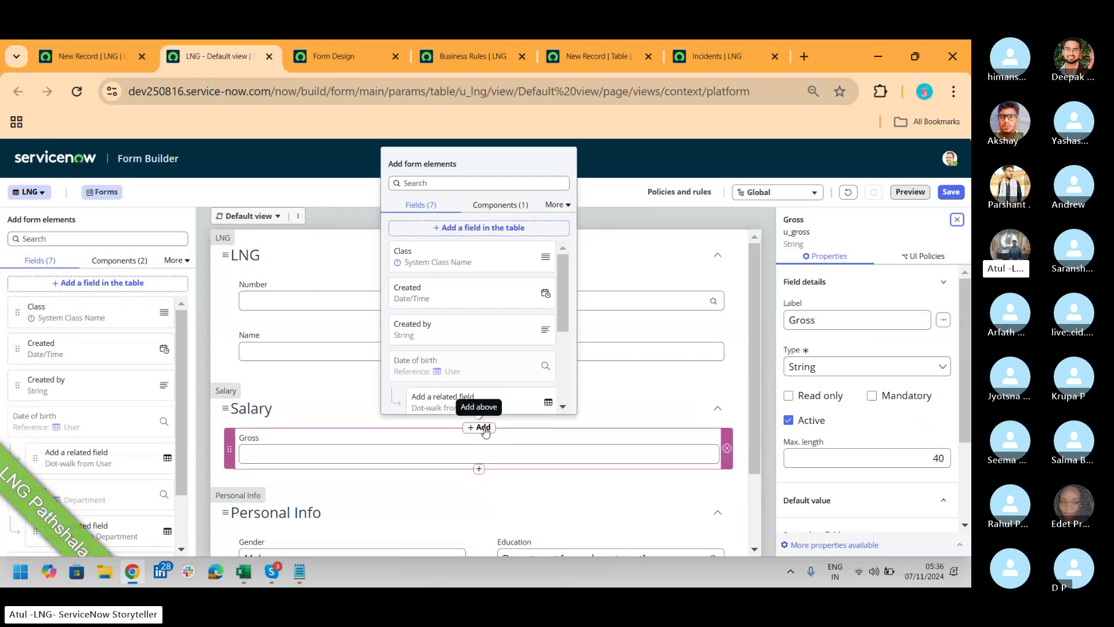
click(487, 227)
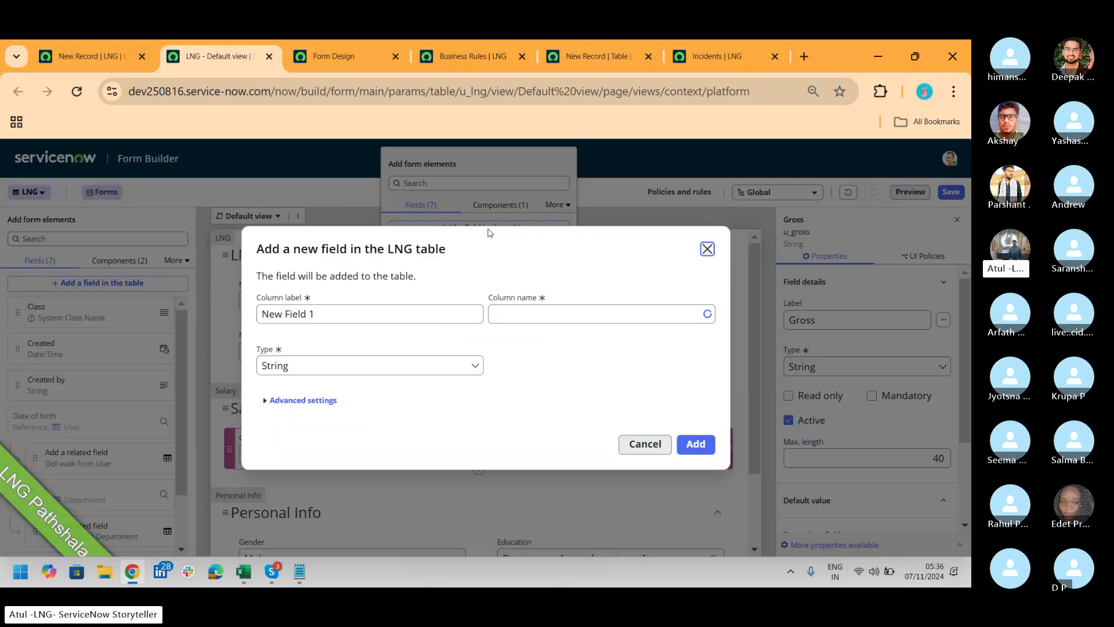
click(452, 307)
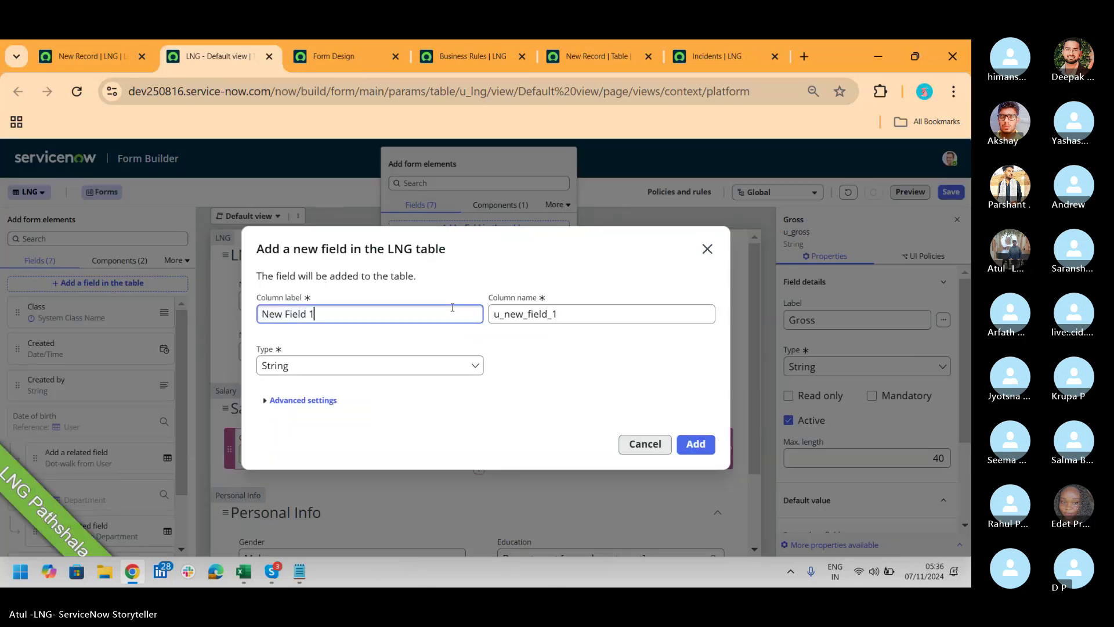
drag(452, 308, 166, 322)
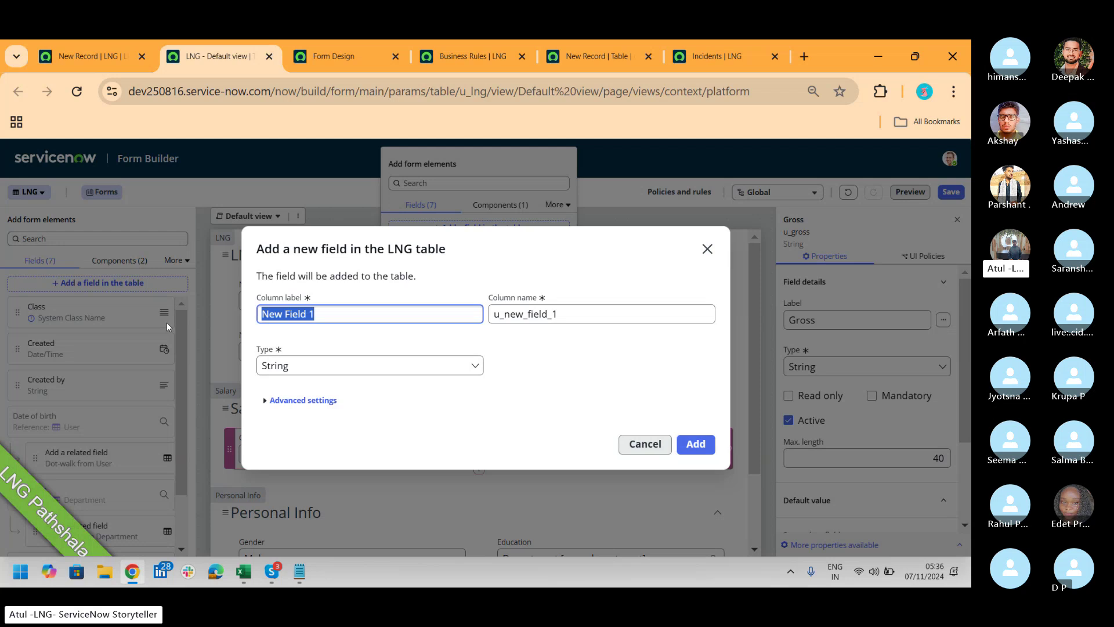
text(Income Ta)
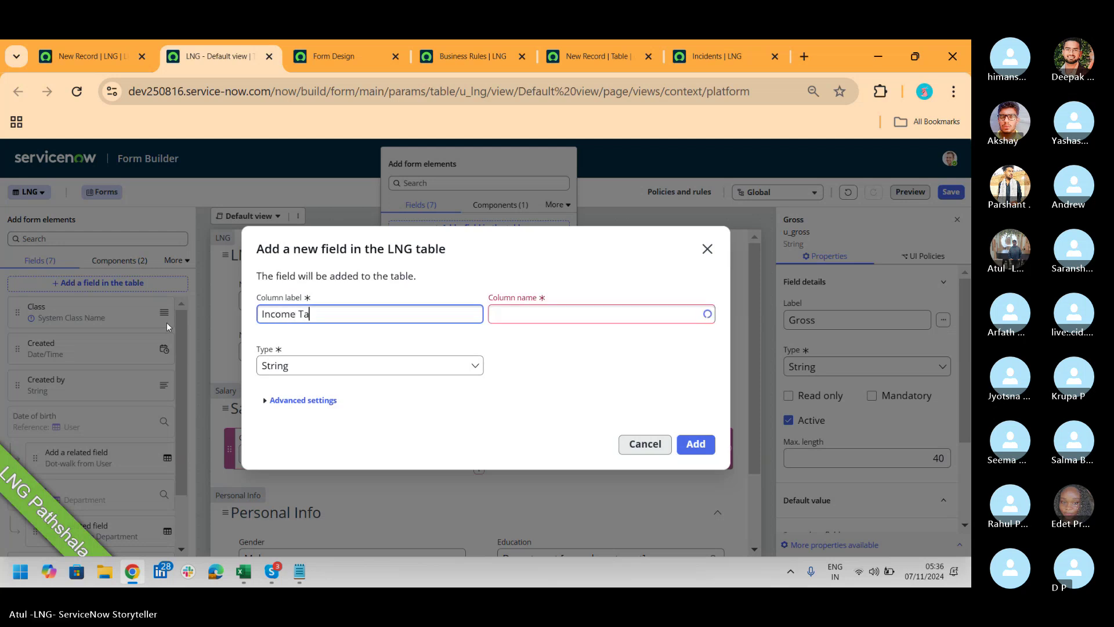
text(x Slab)
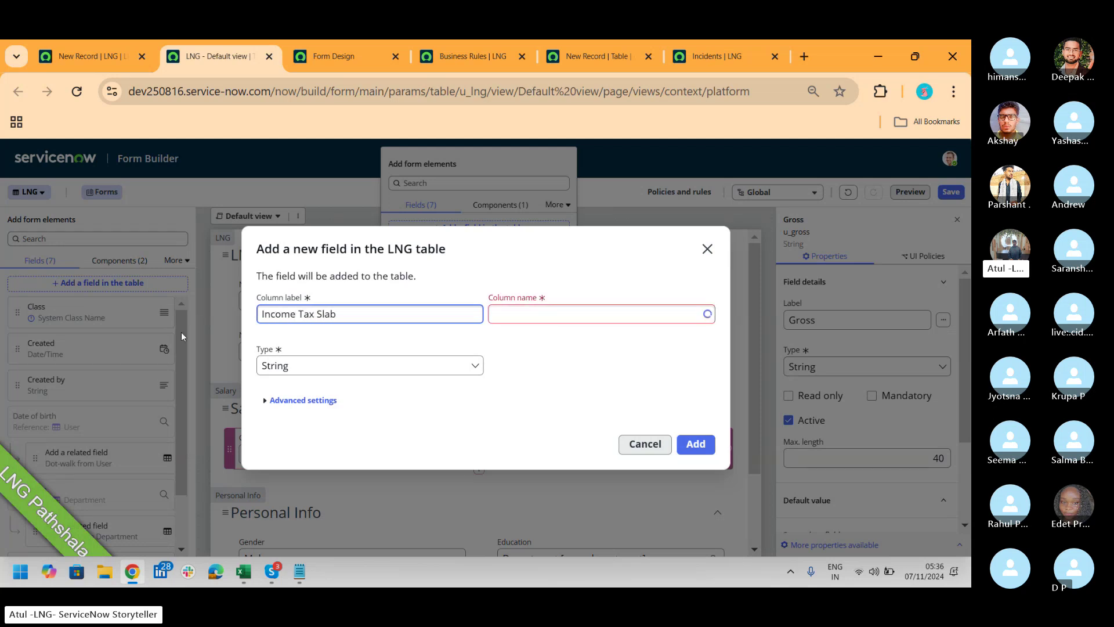
Set the Income Tax Slab field's type to Color and add it to the Salary section.
click(262, 366)
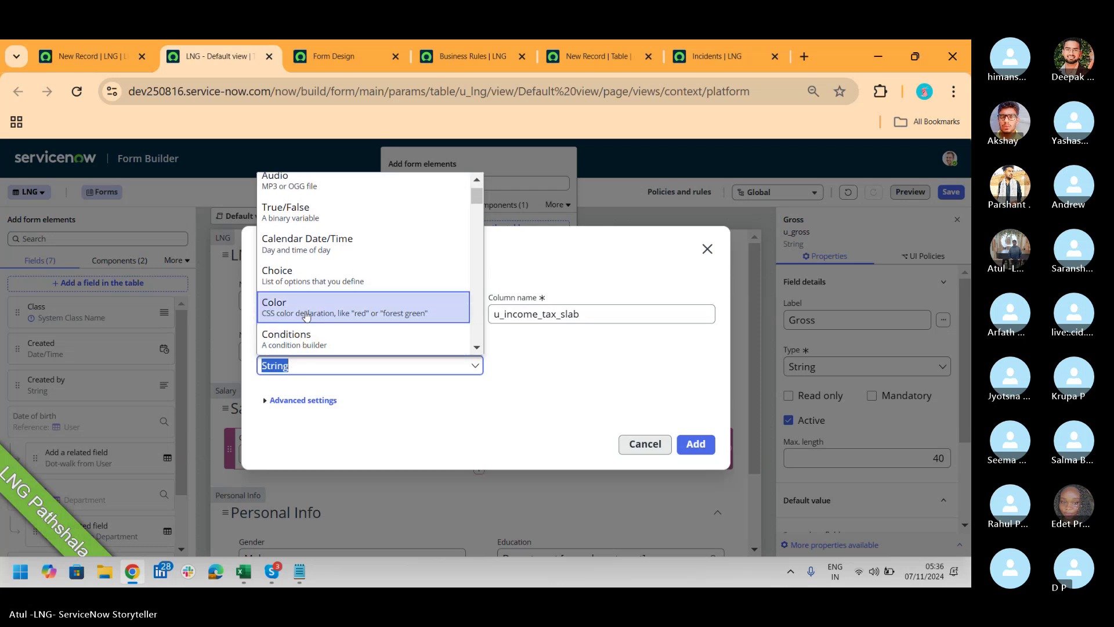
click(305, 313)
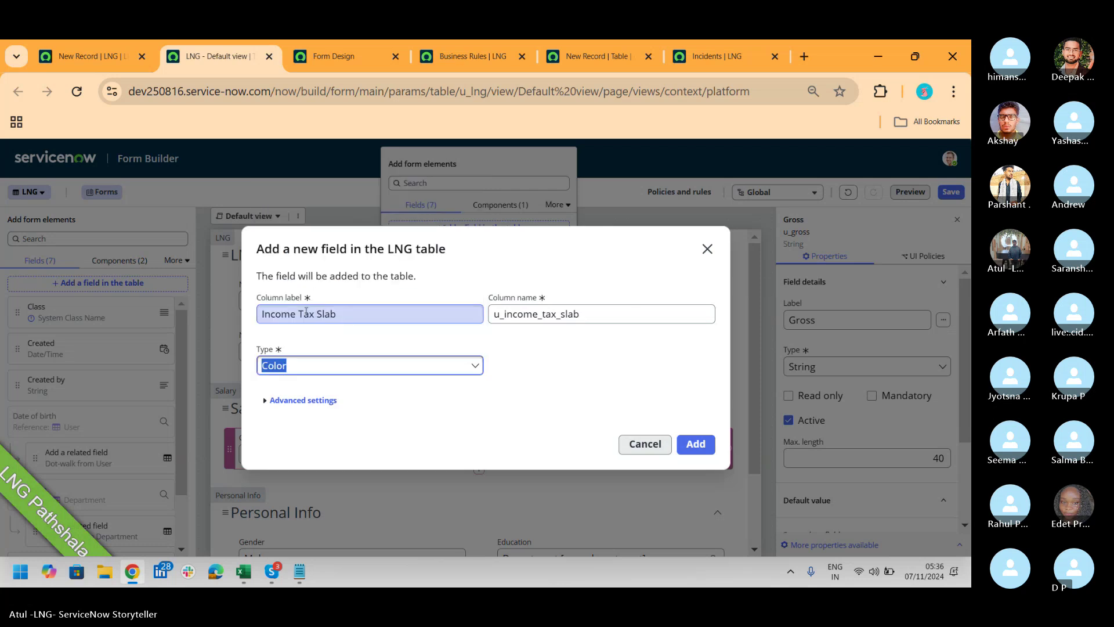
click(696, 445)
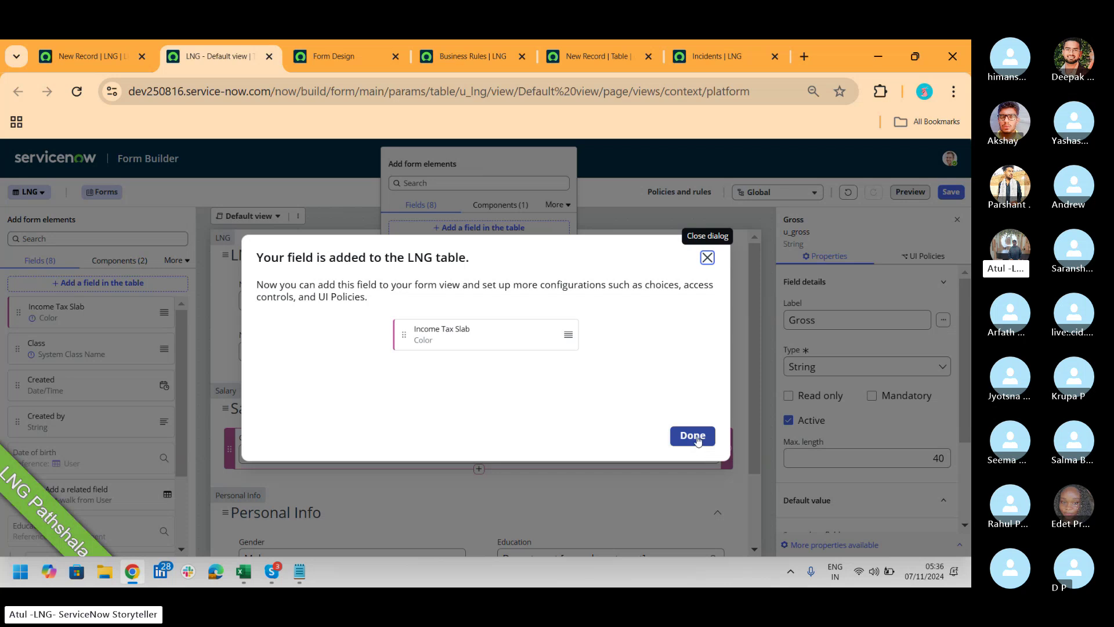
click(698, 440)
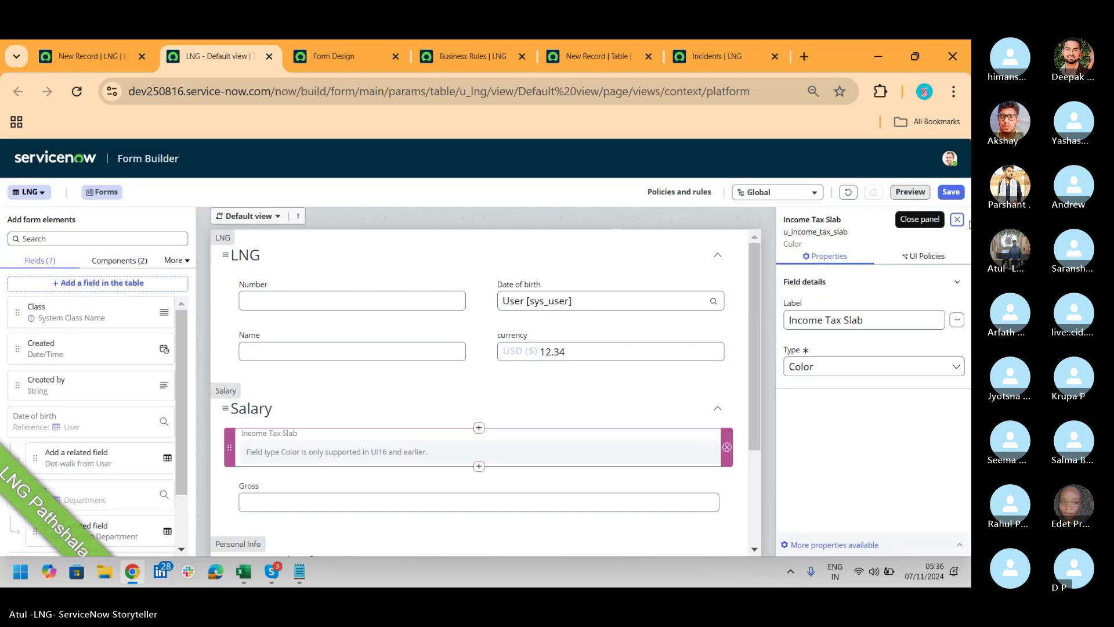
Save the LNG form's default view and open its preview.
click(954, 193)
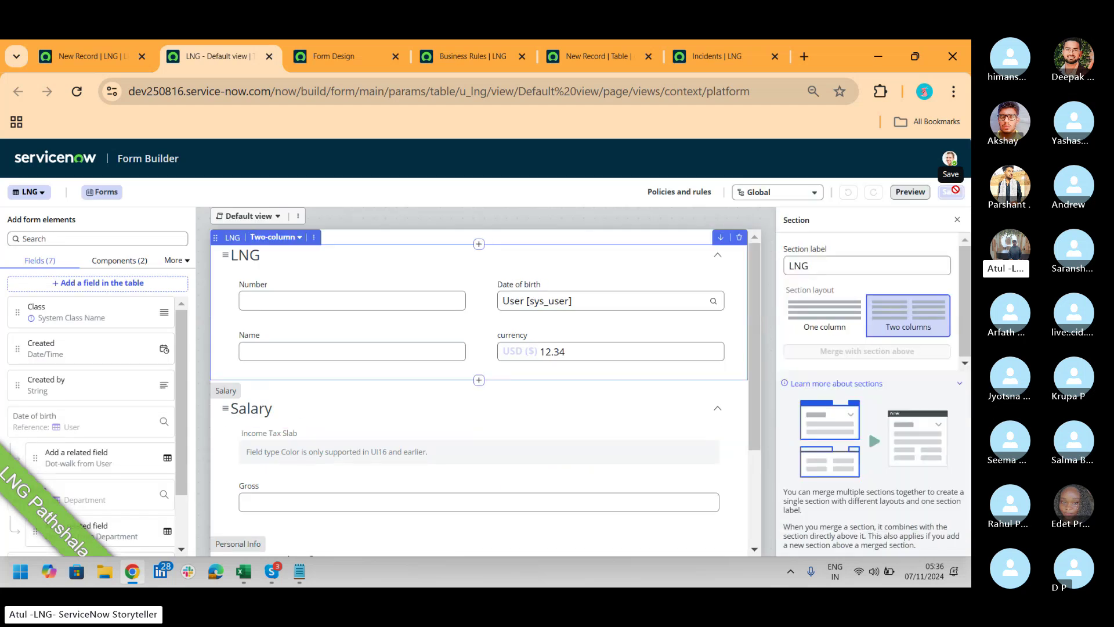
click(910, 191)
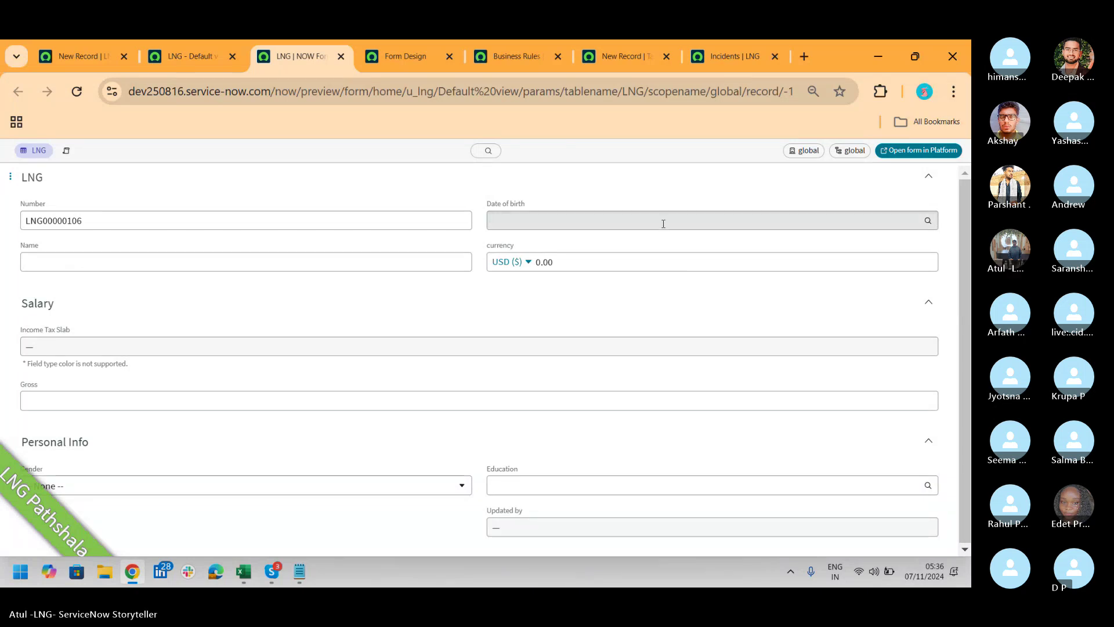
Return to the new LNG record and reload its form to load the updated layout.
click(97, 49)
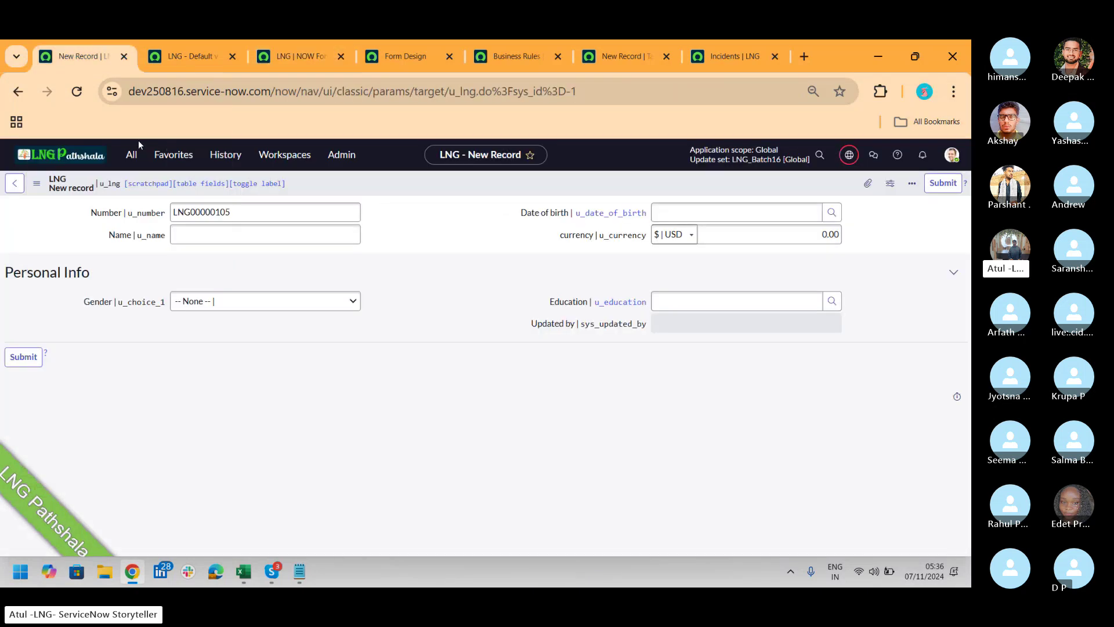
right_click(387, 182)
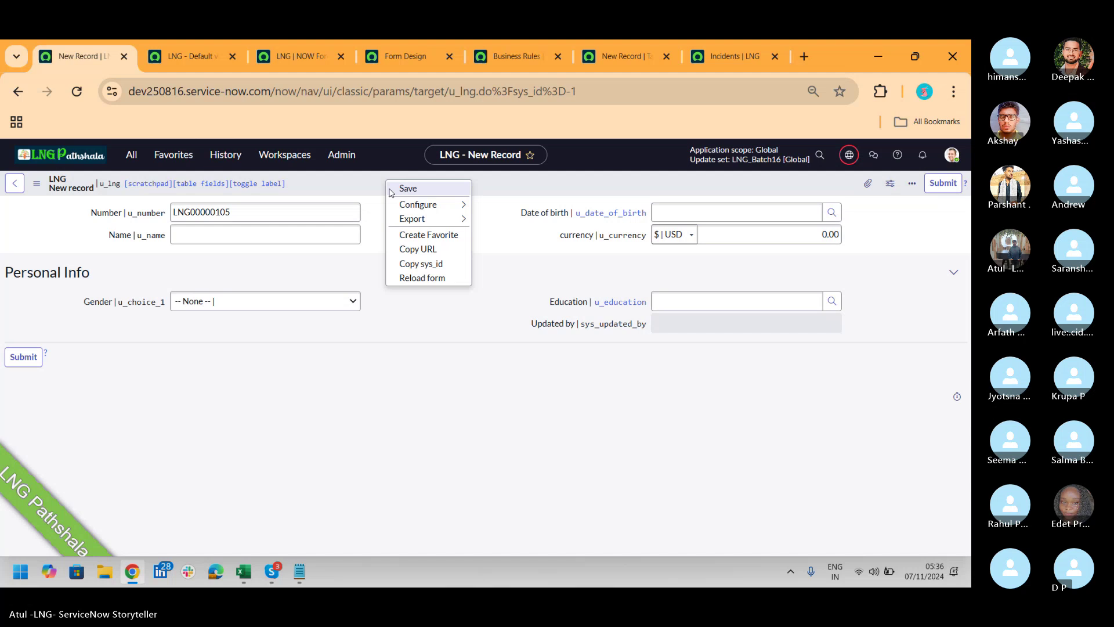
click(430, 284)
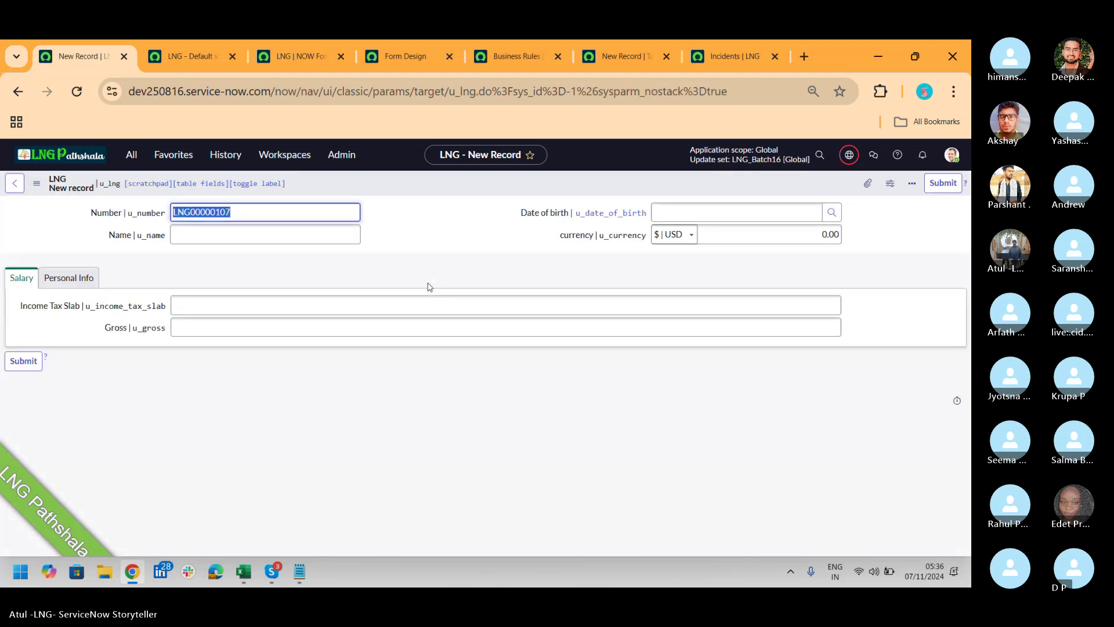
click(418, 303)
text(red)
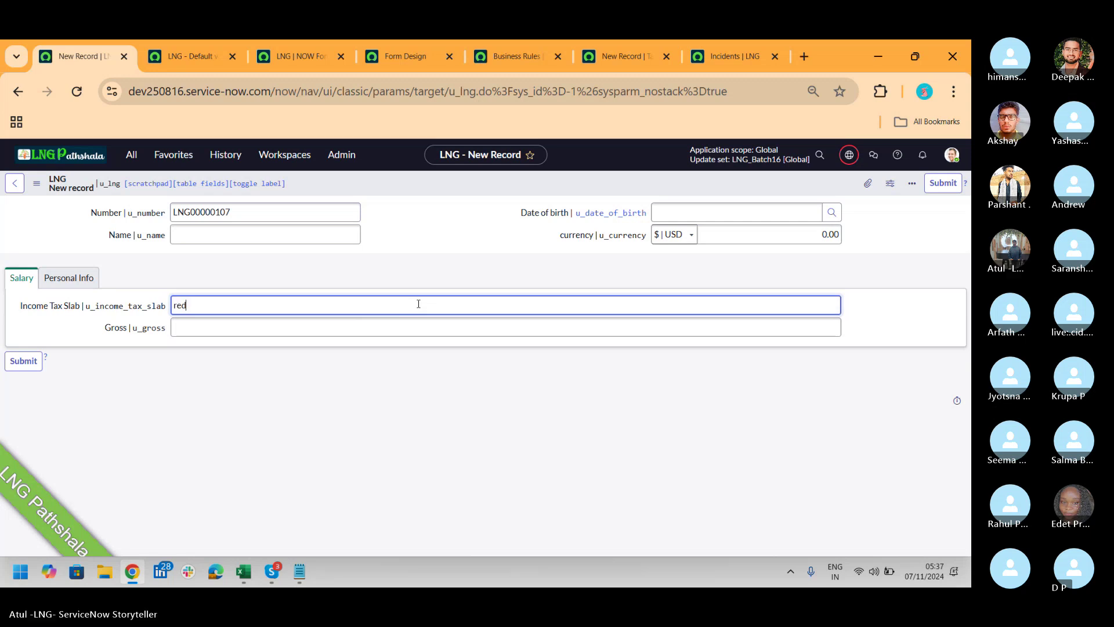
key(Tab)
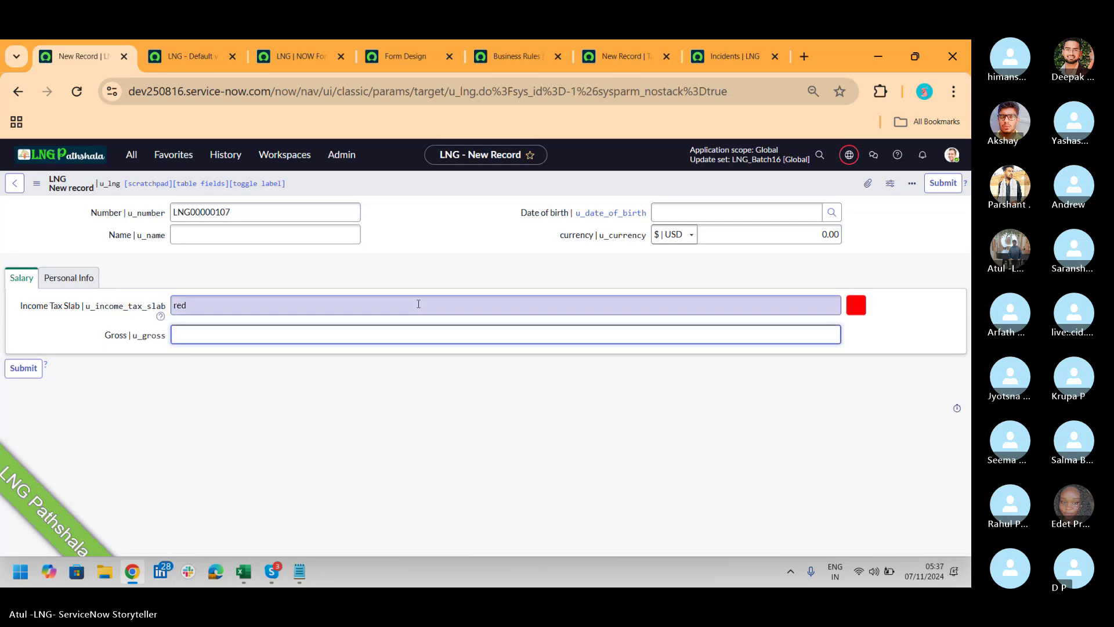
text(52)
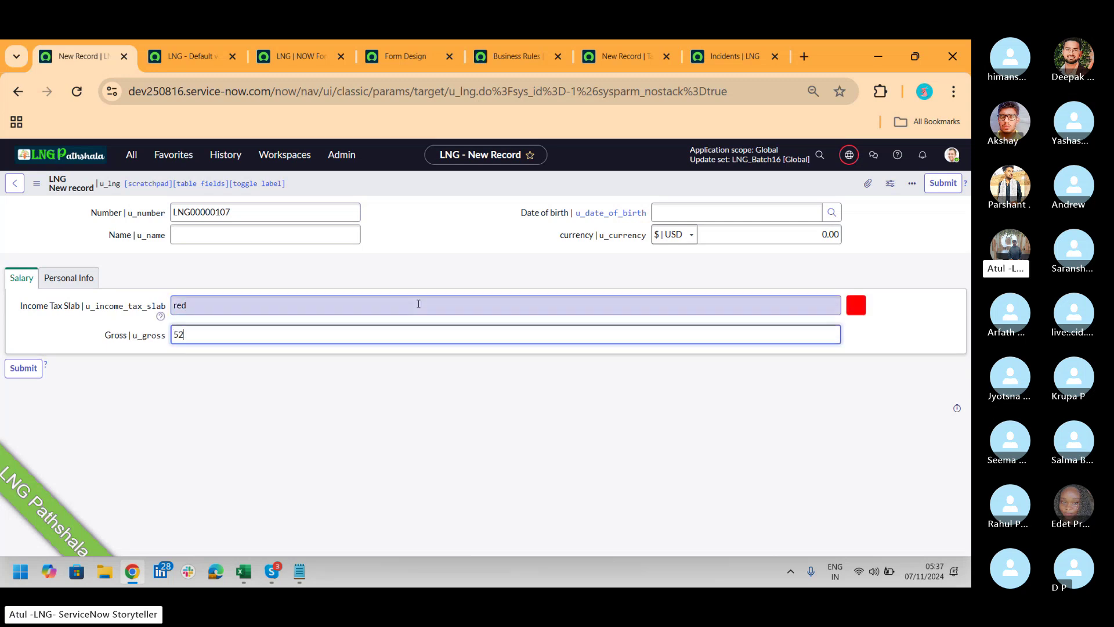
text(30000000000)
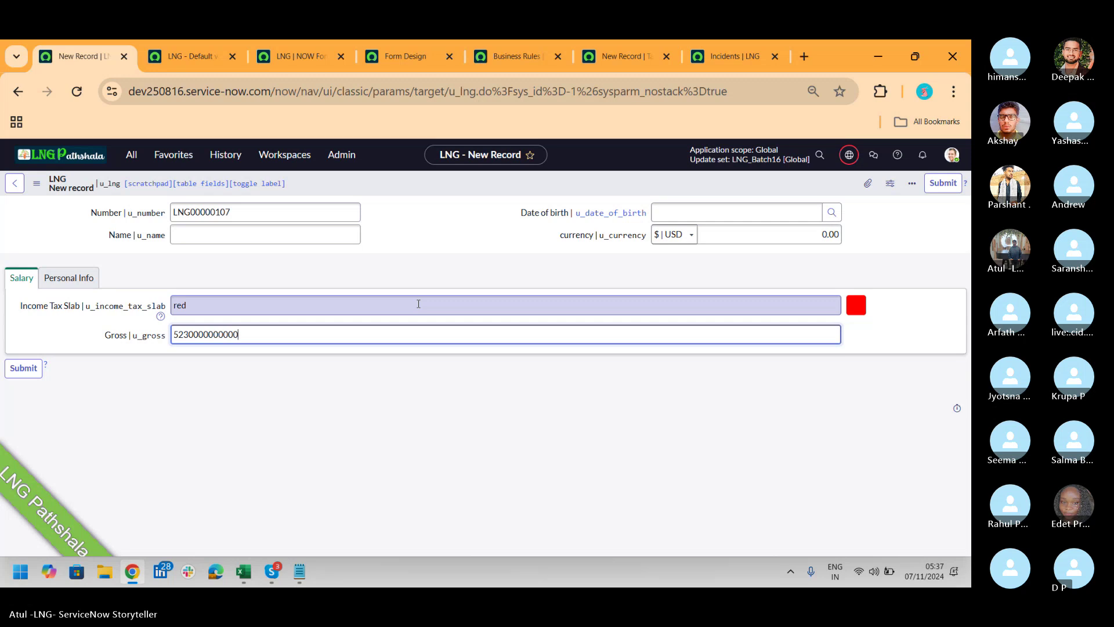
Change the Income Tax Slab value in the Salary section to blue.
key(shift+Tab)
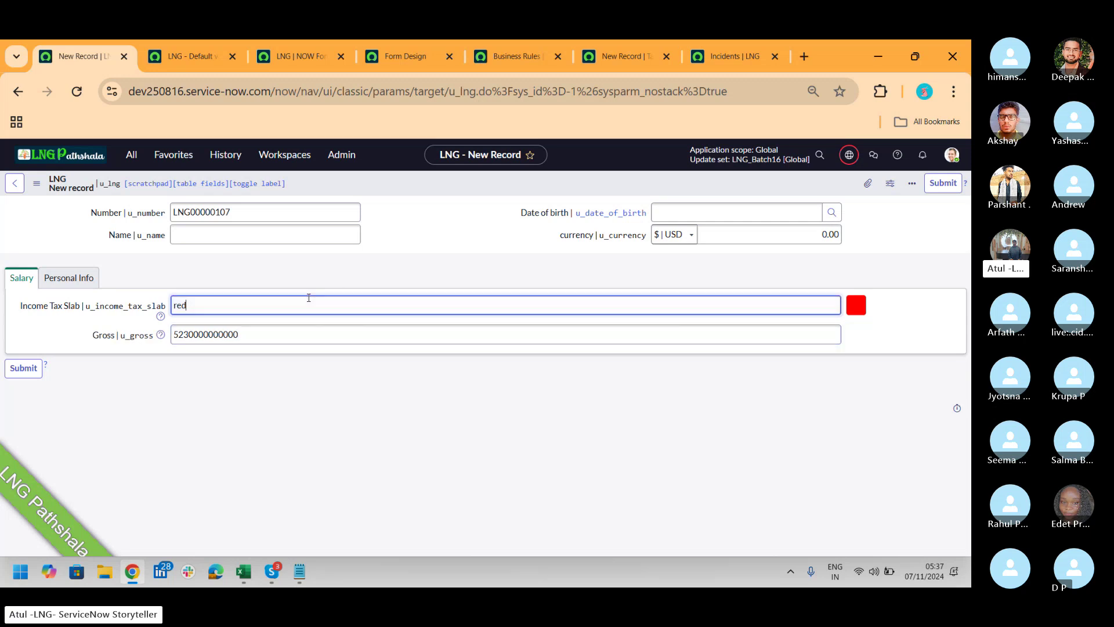
text(blie)
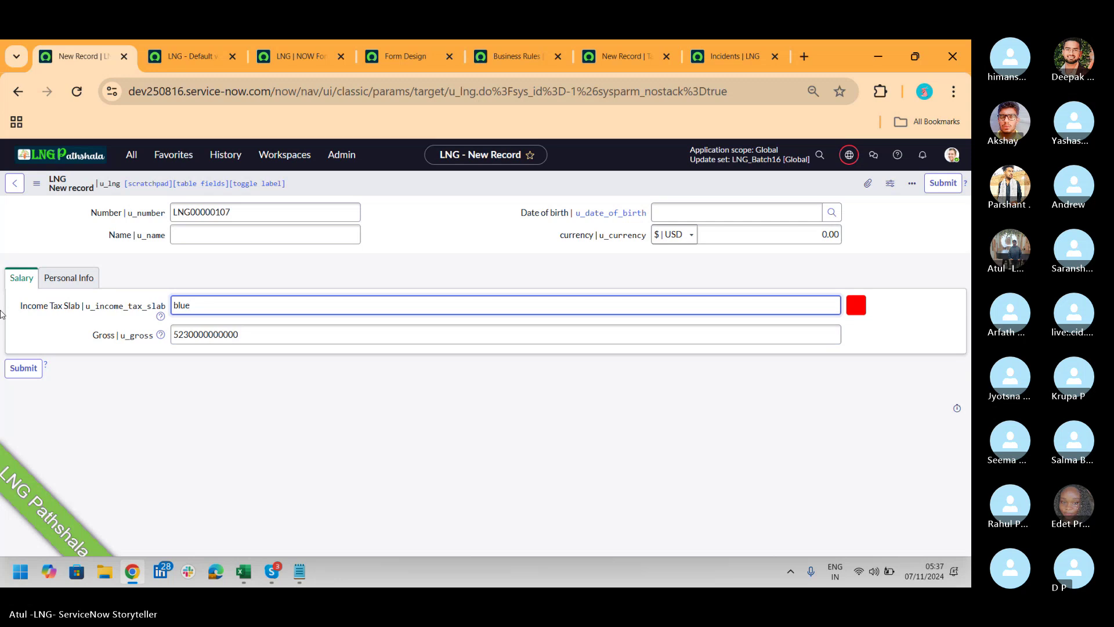
key(Tab)
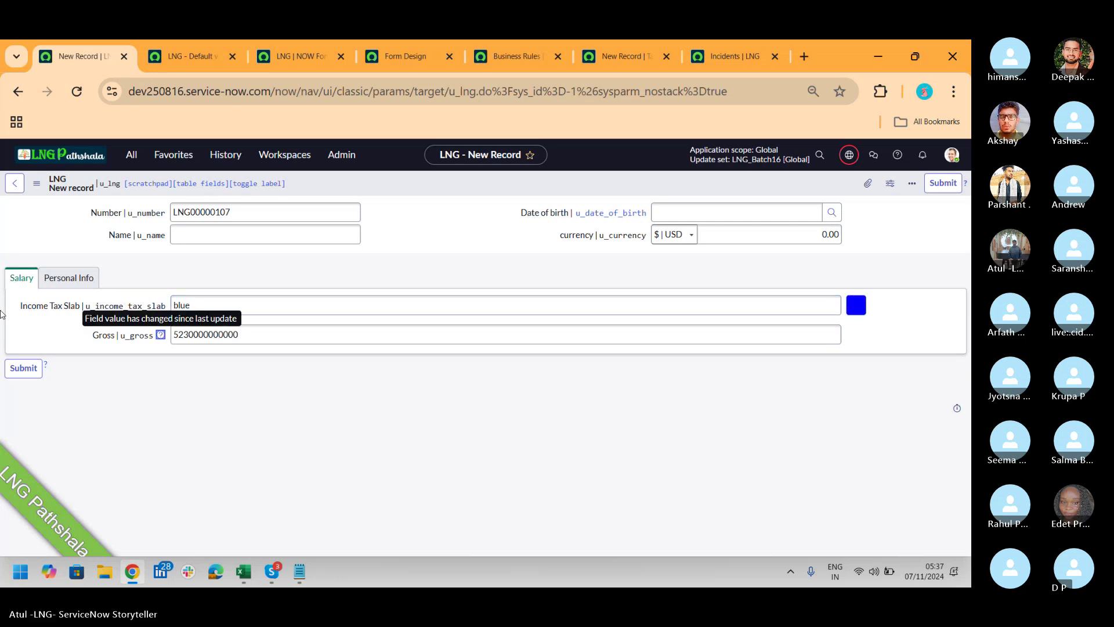
Open the LNG table's configuration and examine its columns, including their types and maximum lengths.
right_click(397, 178)
mouse_move(429, 198)
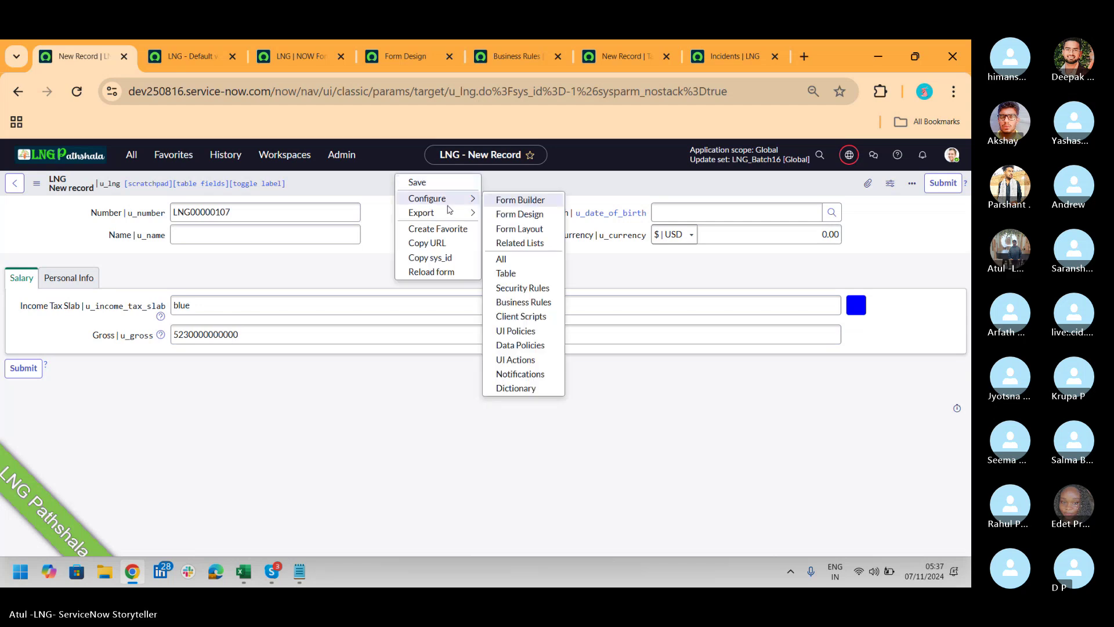
click(507, 274)
click(565, 195)
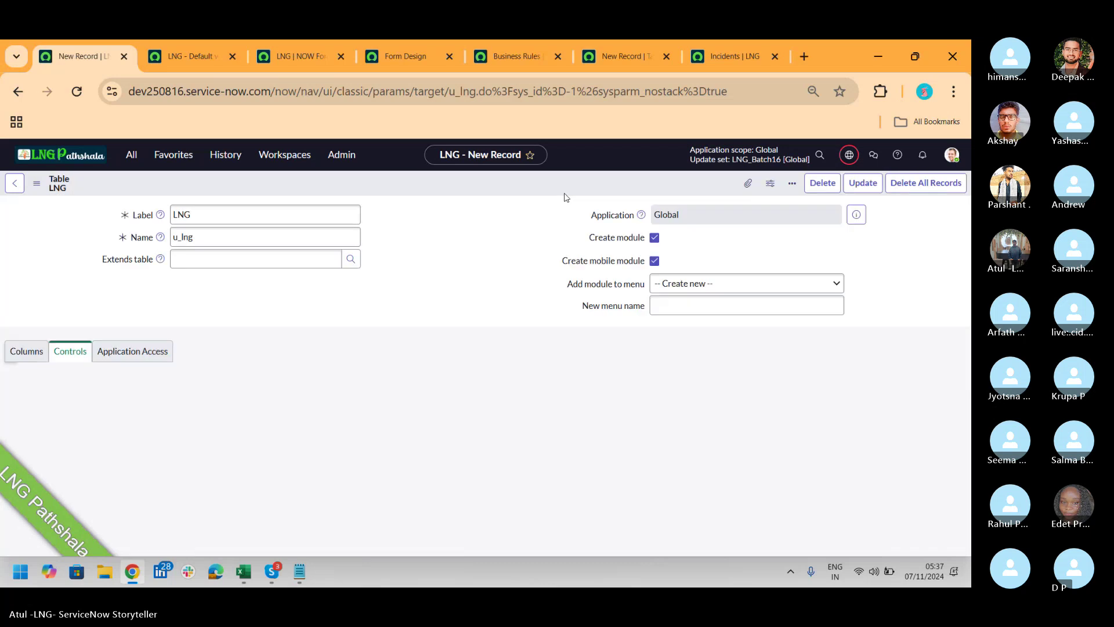
click(35, 327)
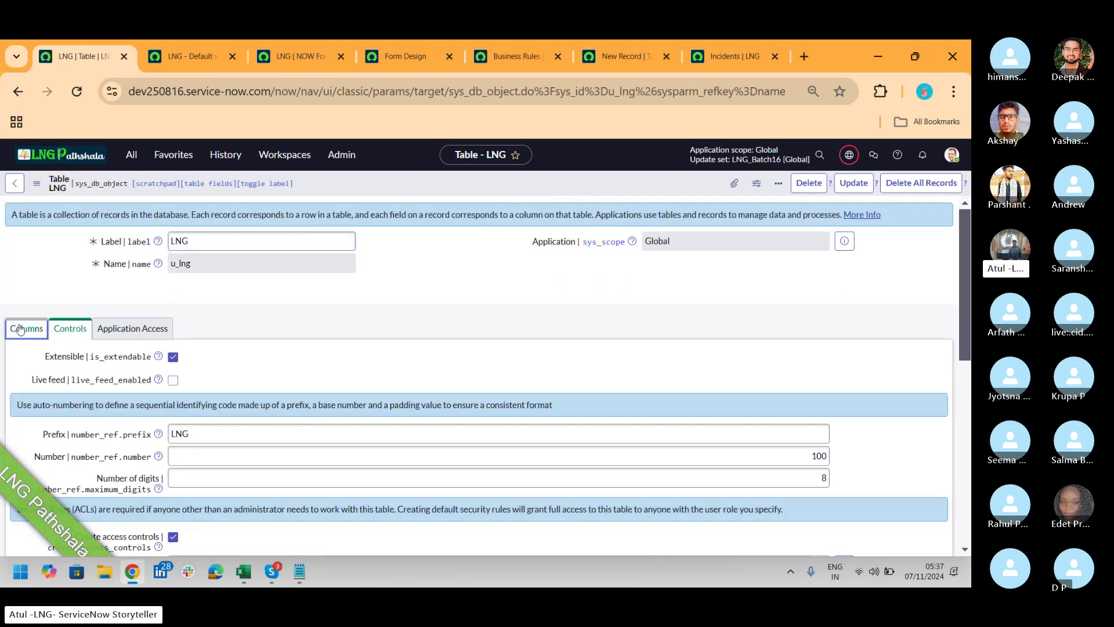
drag(967, 265, 970, 345)
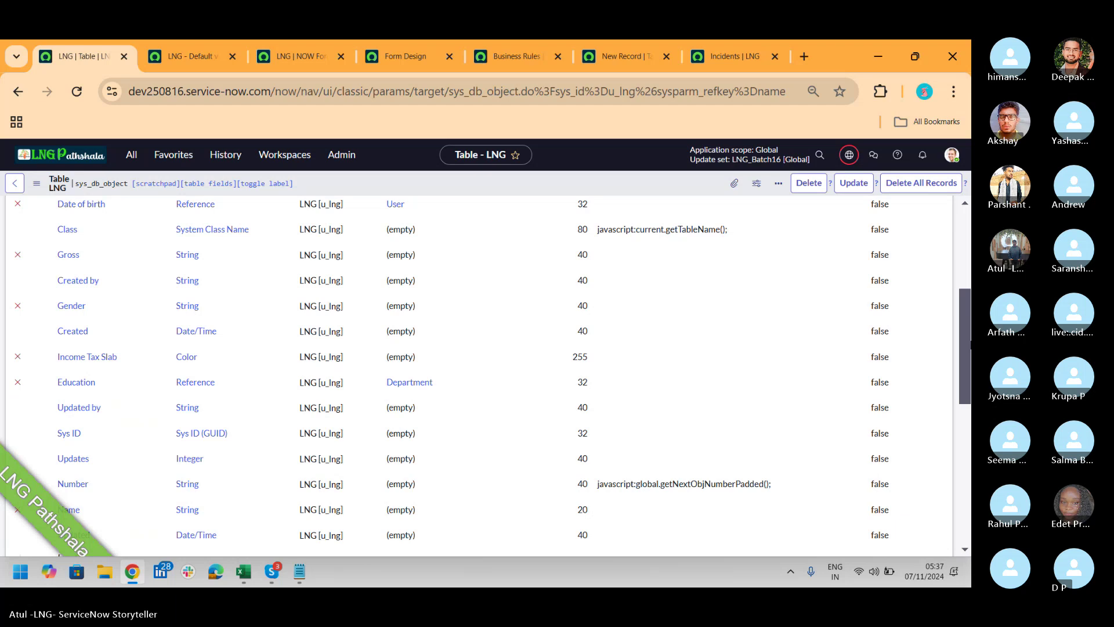
key(alt+Tab)
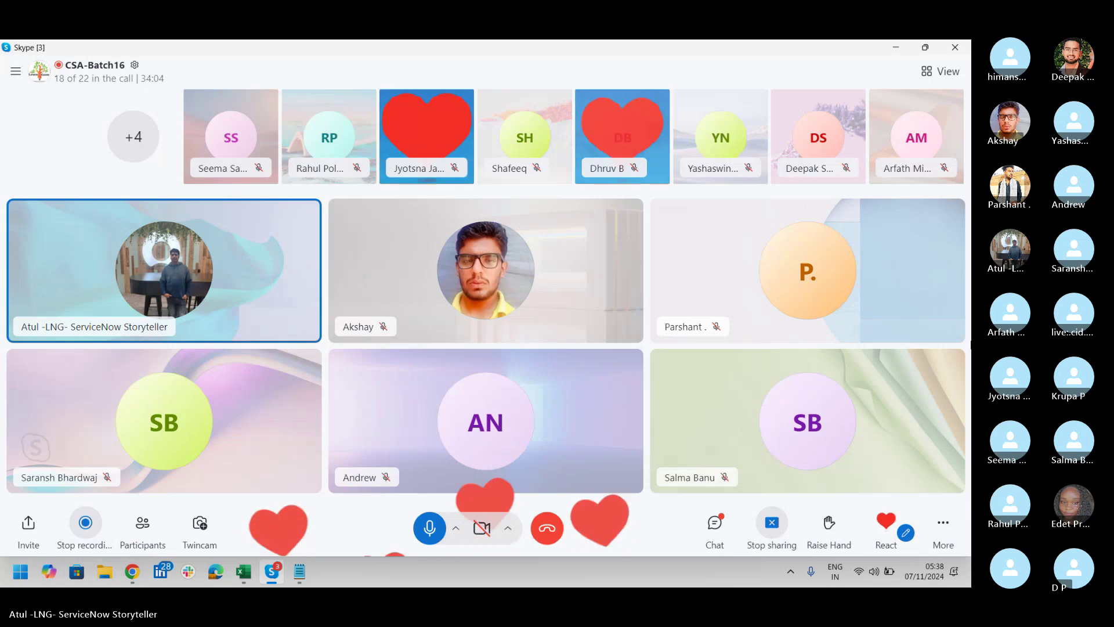
key(alt+Tab)
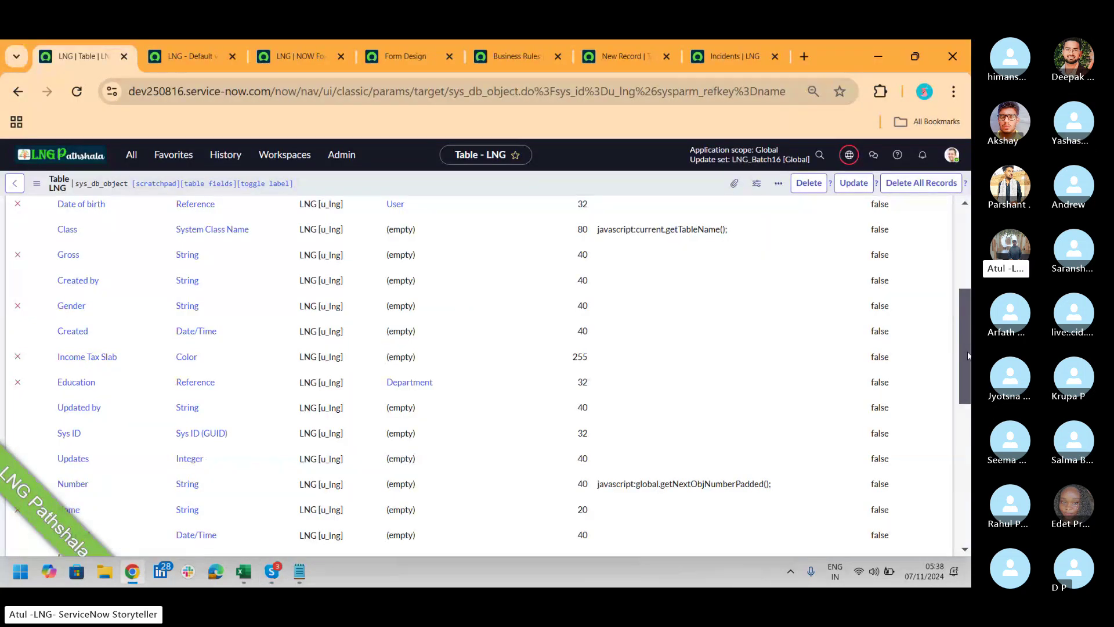
Start a new column for the LNG table, browse the available field types and close the list without choosing one.
drag(964, 346, 959, 257)
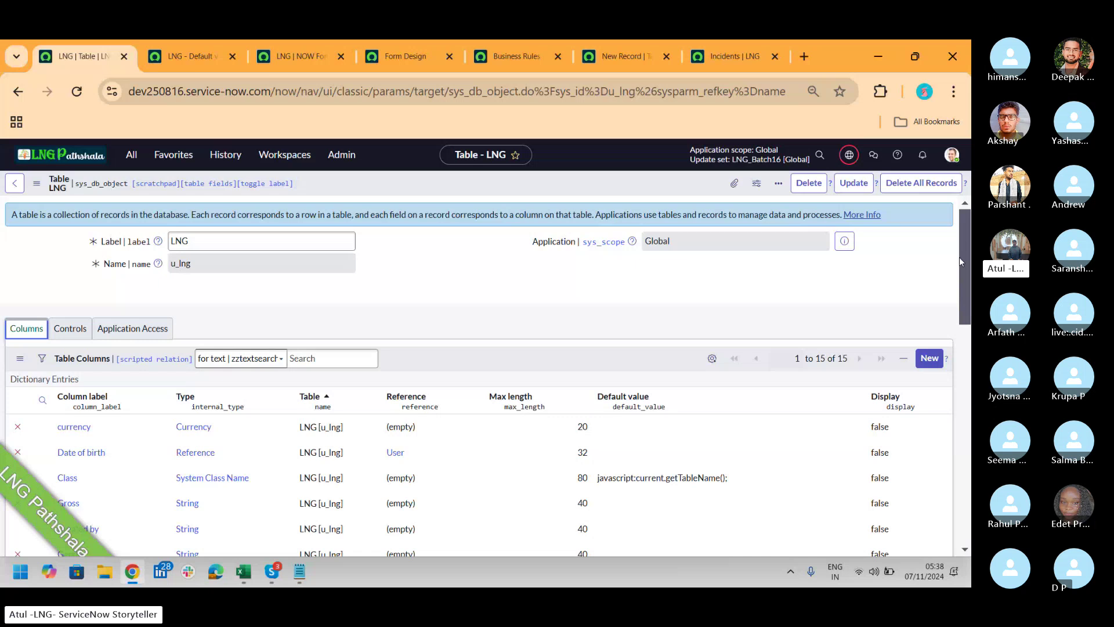
click(930, 358)
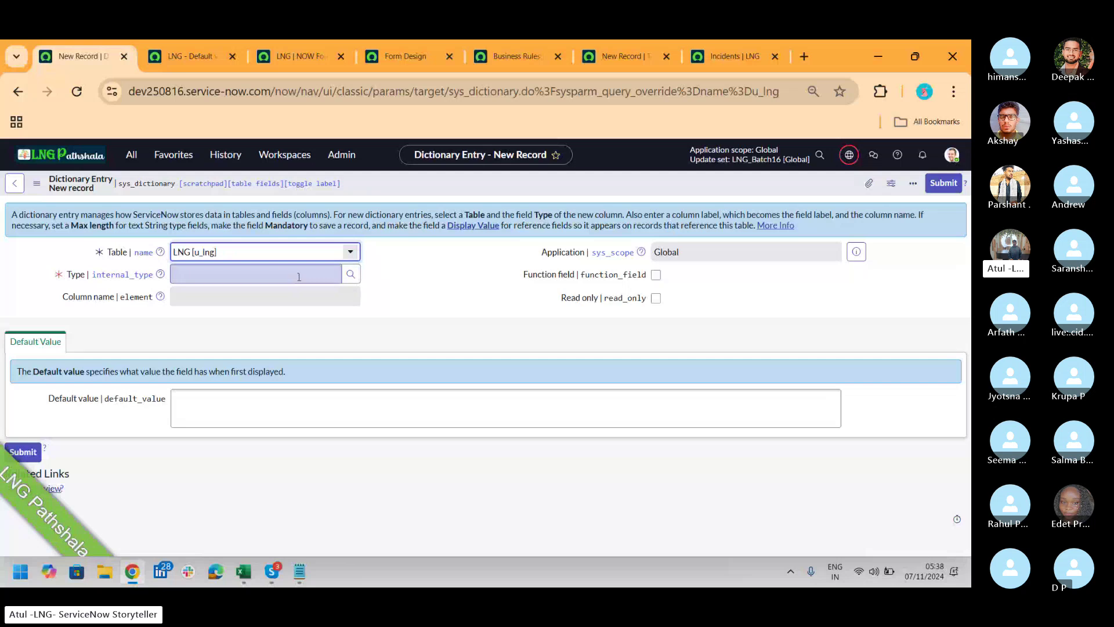
click(351, 274)
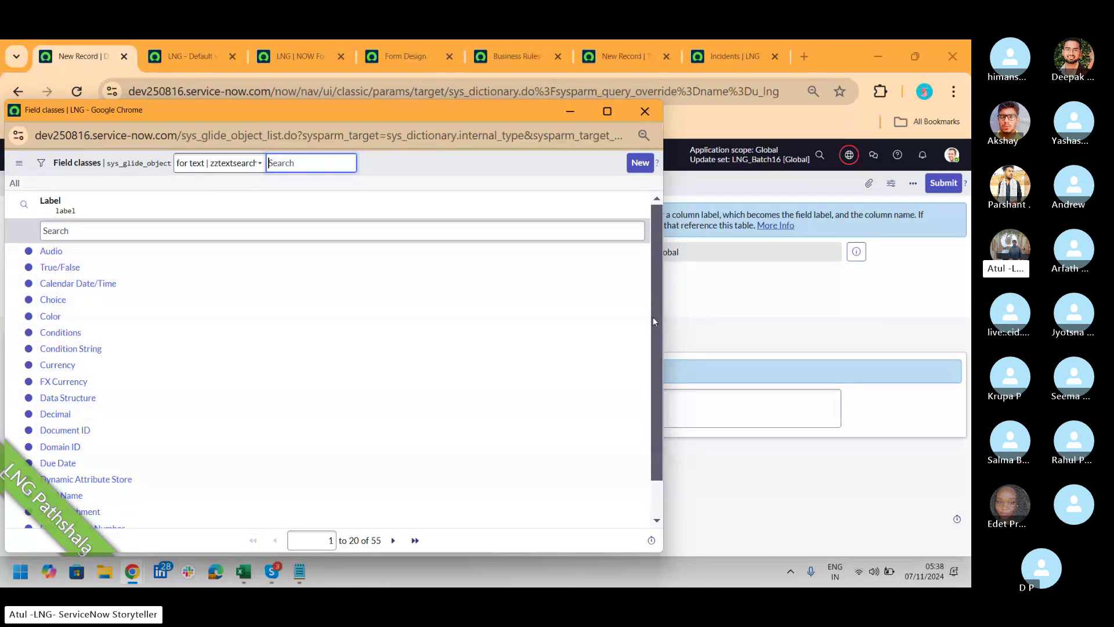
scroll(653, 316, down, 1)
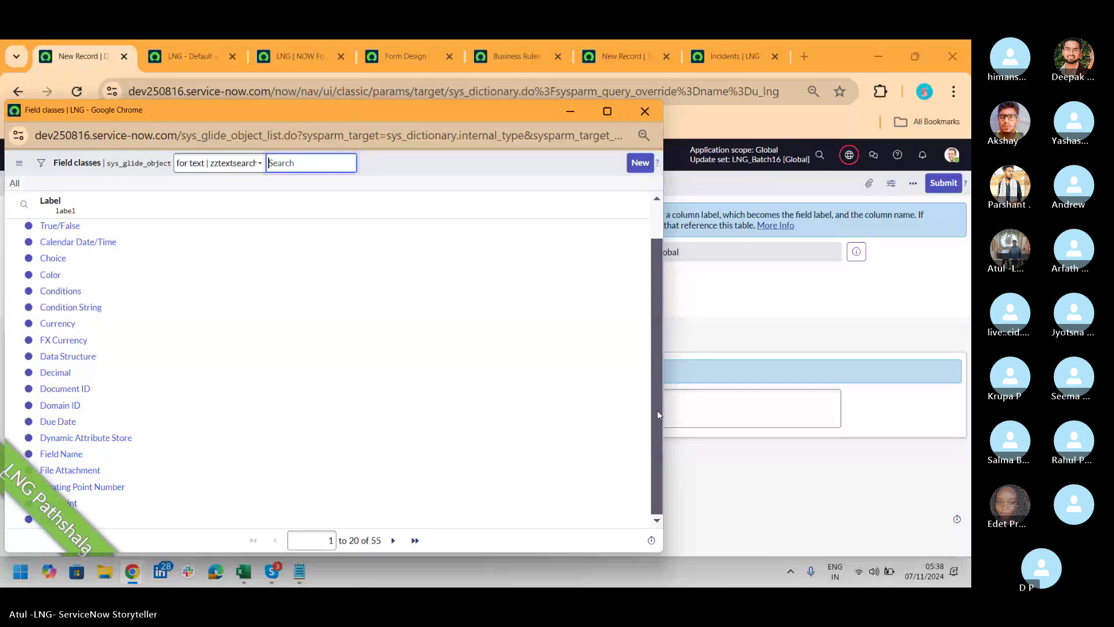
scroll(658, 402, up, 1)
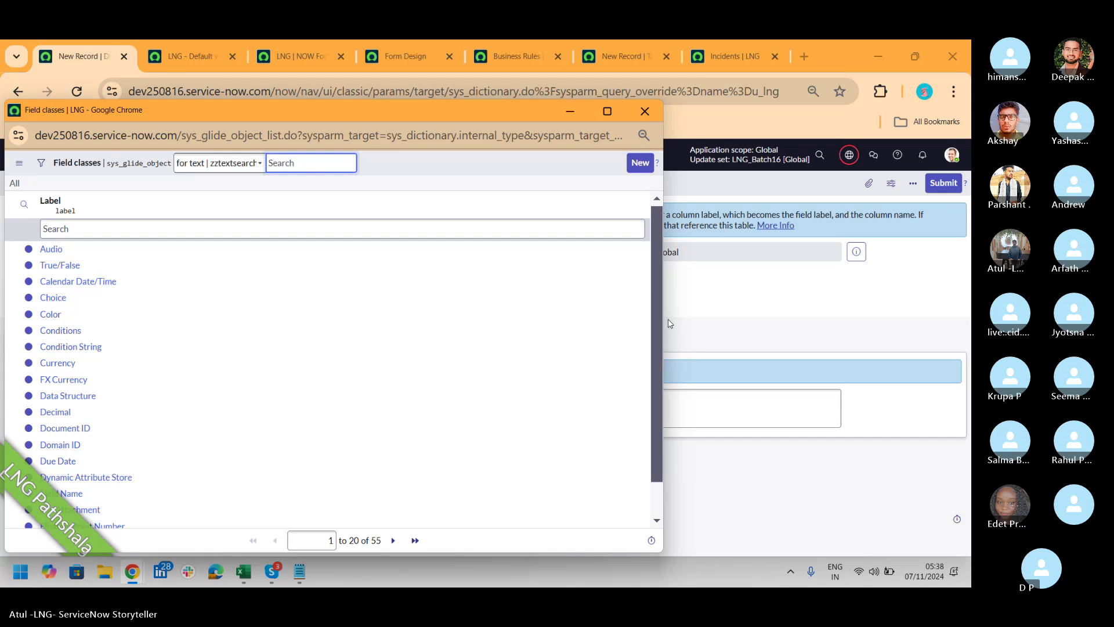
click(648, 111)
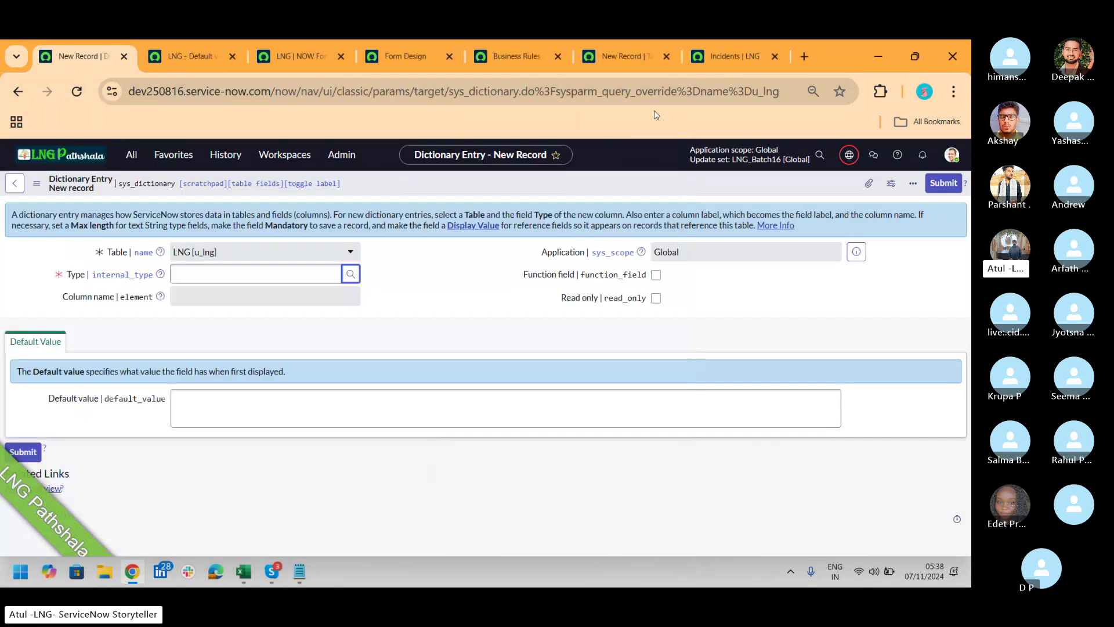
click(133, 153)
text(incidne)
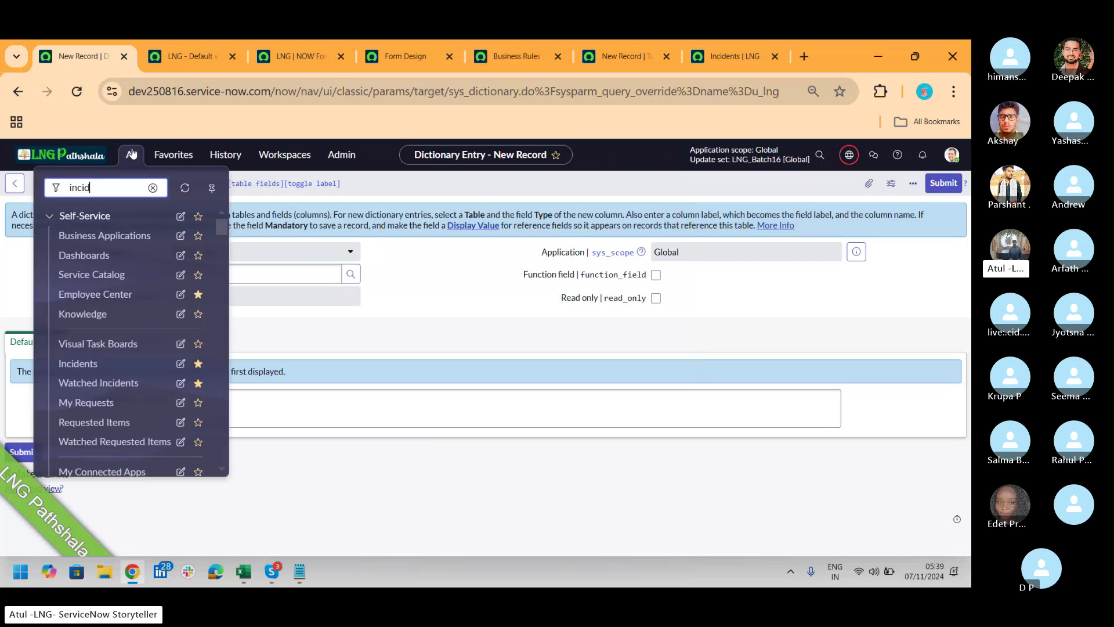
key(BackSpace)
key(BackSpace)
key(BackSpace)
key(BackSpace)
key(BackSpace)
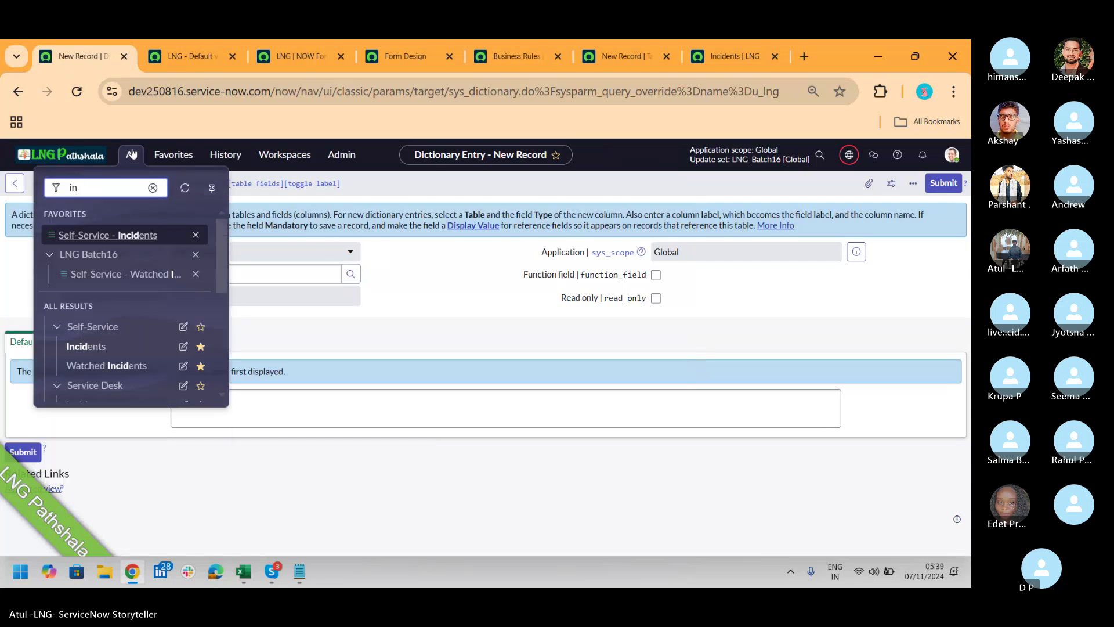
Switch to the Incidents list and open the incident with the short description ATF : Test1.
click(729, 57)
right_click(441, 180)
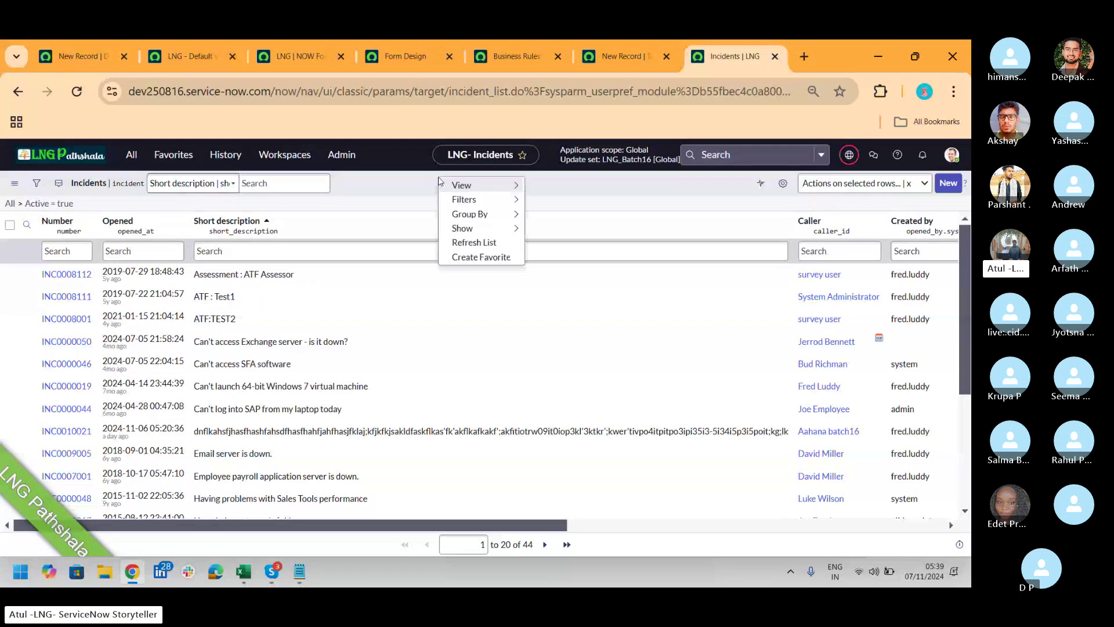
click(93, 299)
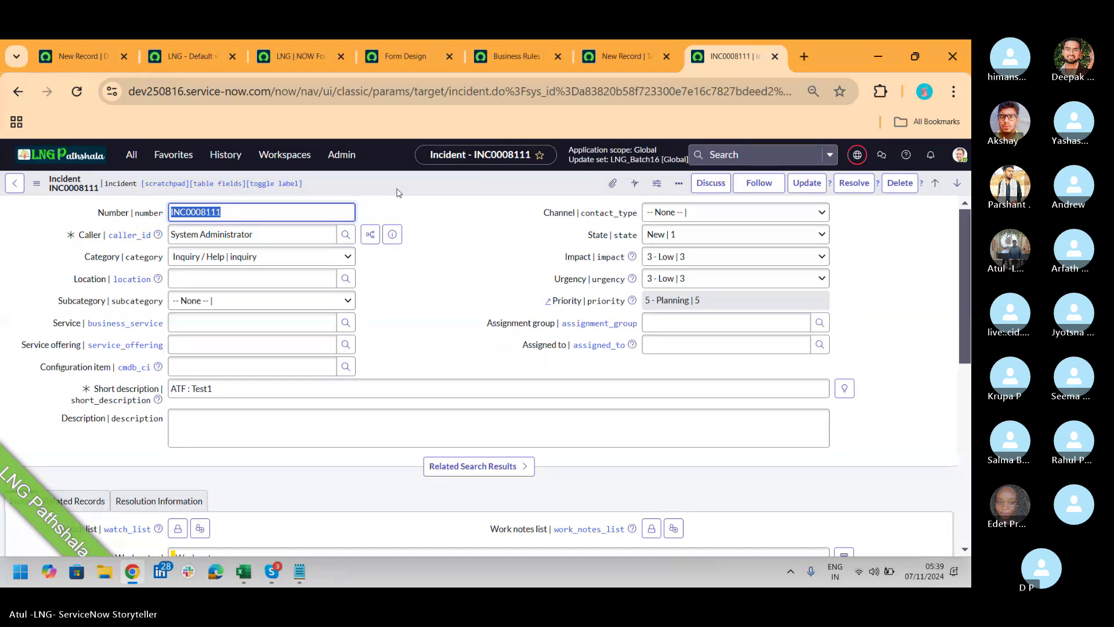
click(102, 51)
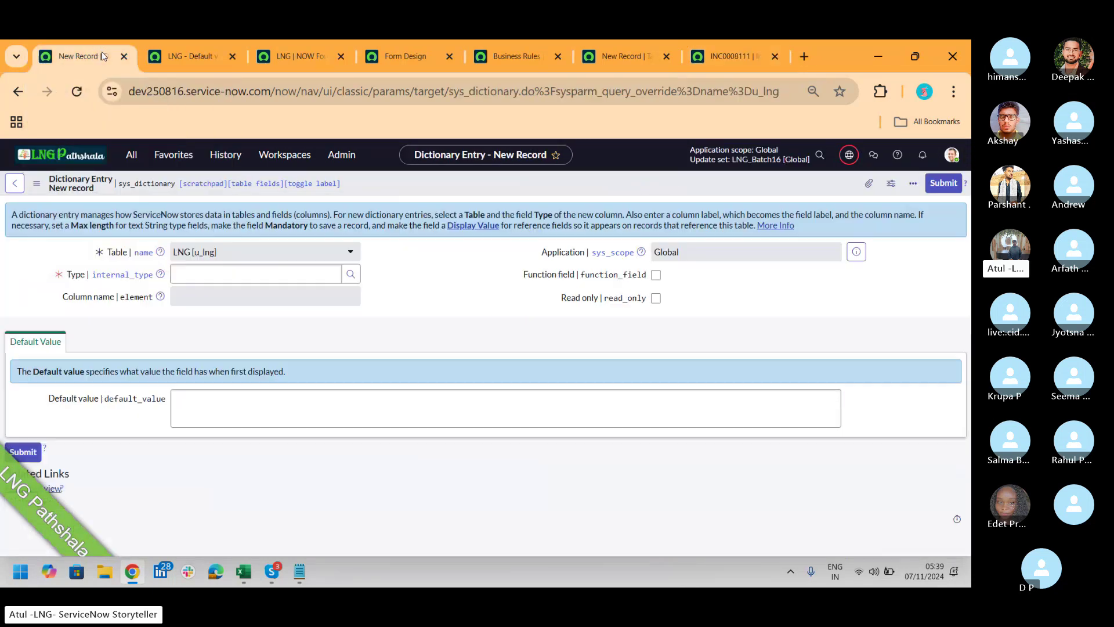
click(188, 59)
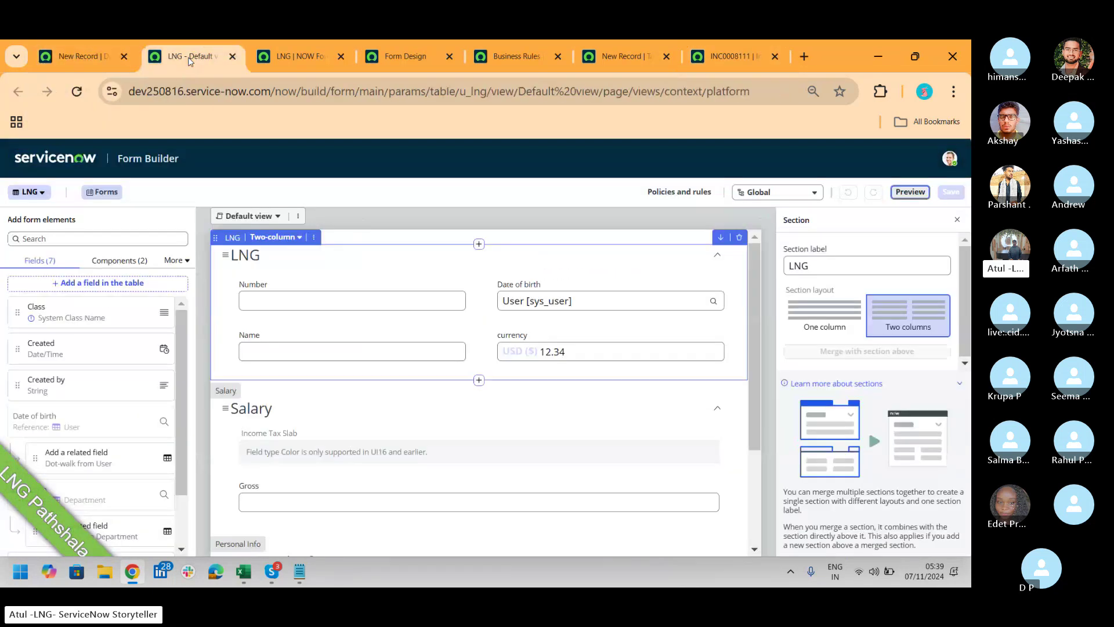
click(85, 63)
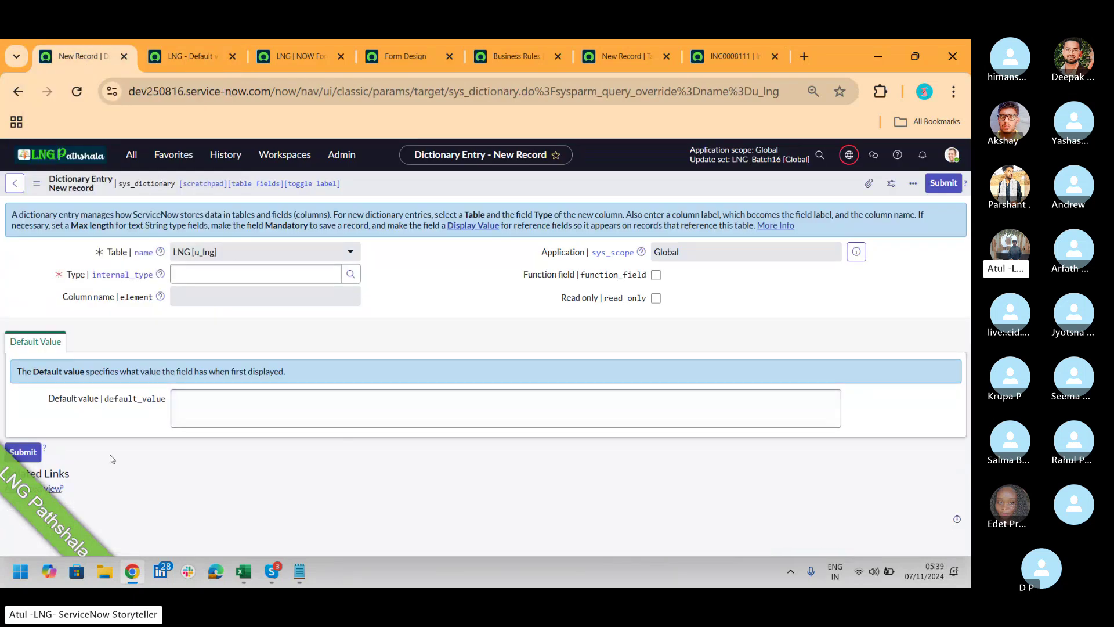
Find LNG in the navigator, open a new LNG record form and show the currency field's dictionary information.
click(133, 156)
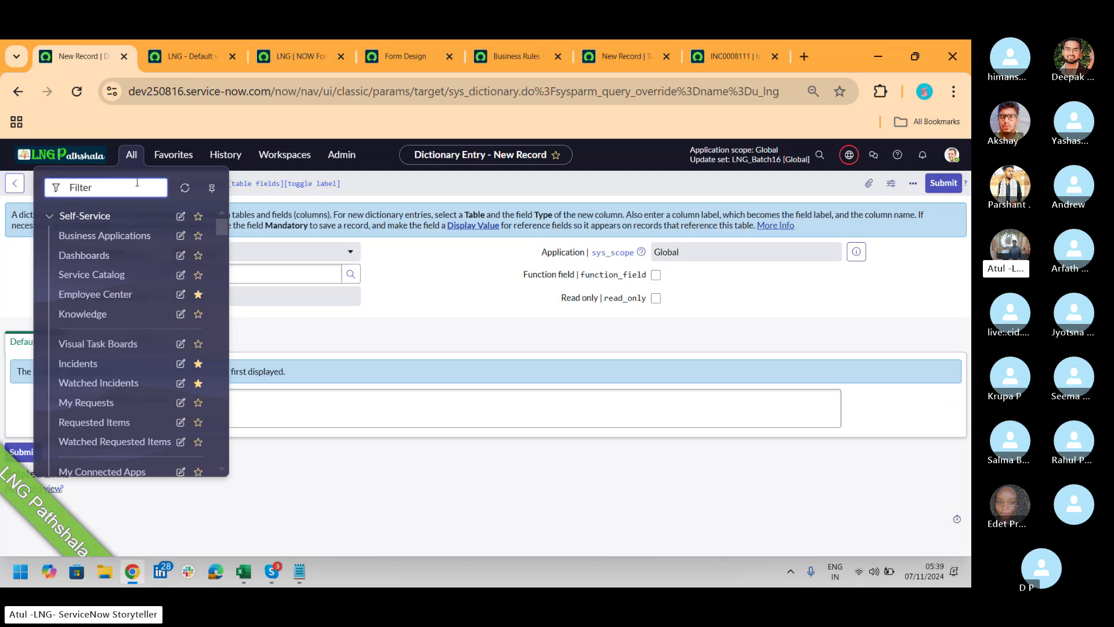
text(lng)
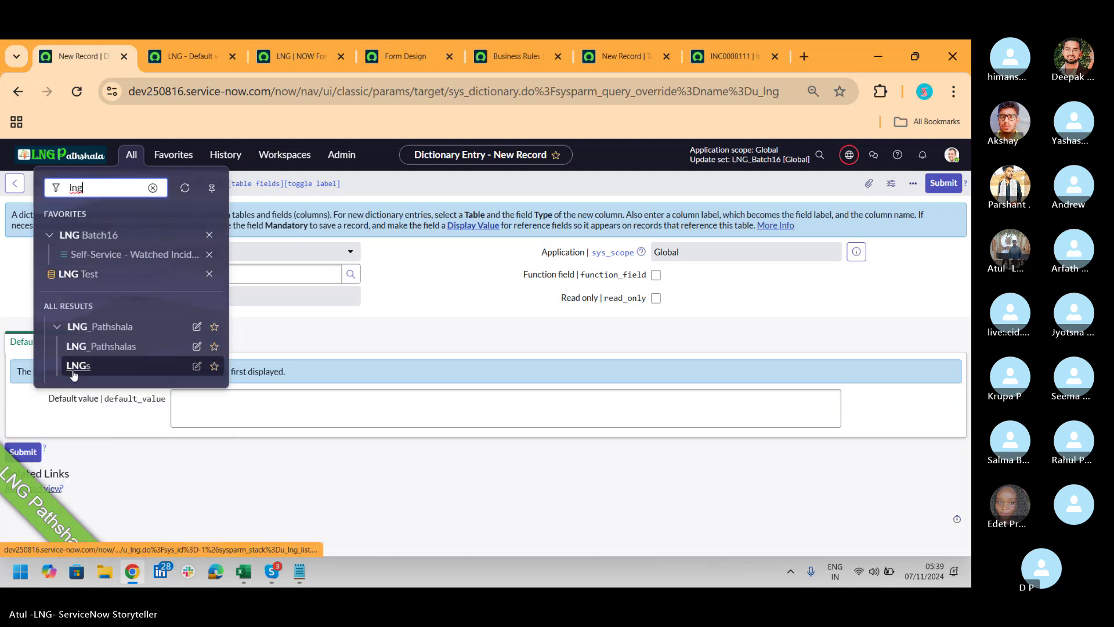
click(73, 370)
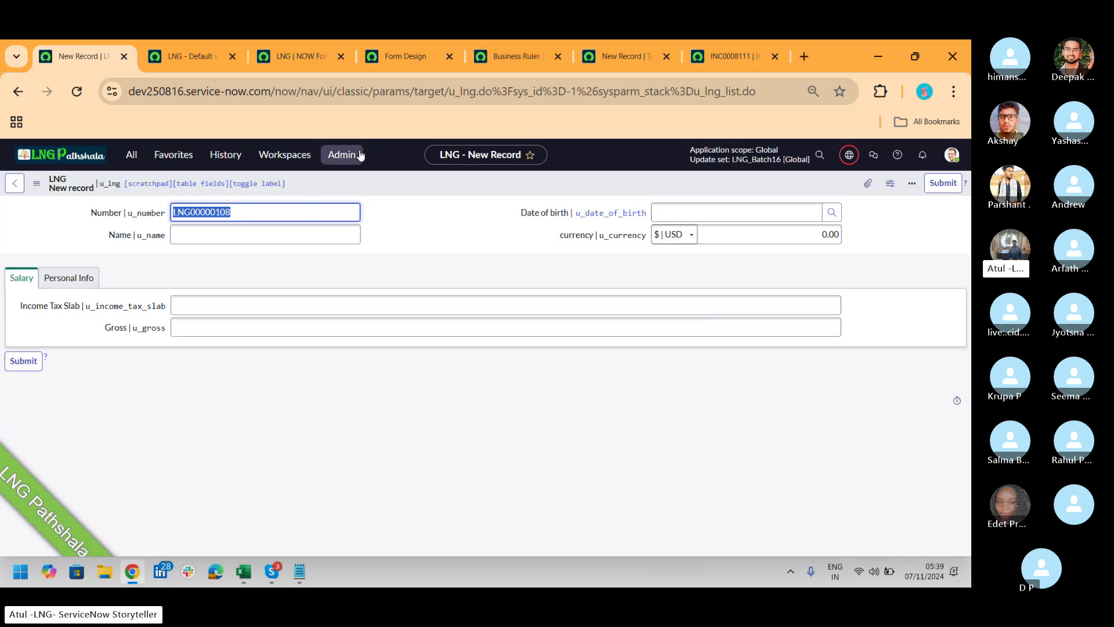
click(593, 237)
right_click(593, 237)
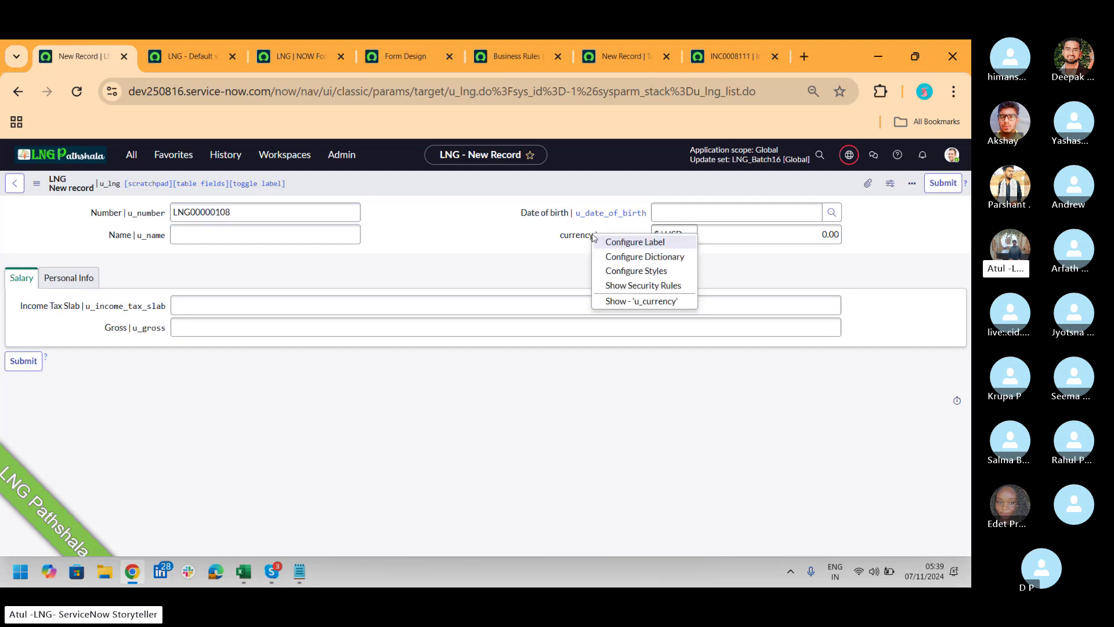
click(631, 301)
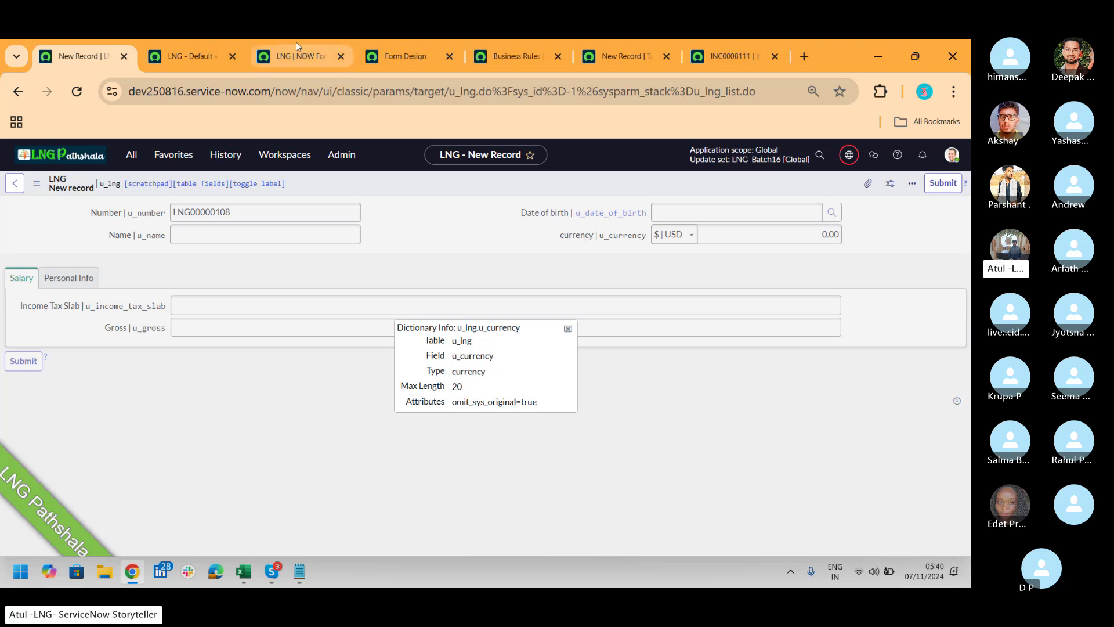
Switch to the open incident and examine the dictionary information of the Caller and Assignment group fields, including their source tables.
click(697, 63)
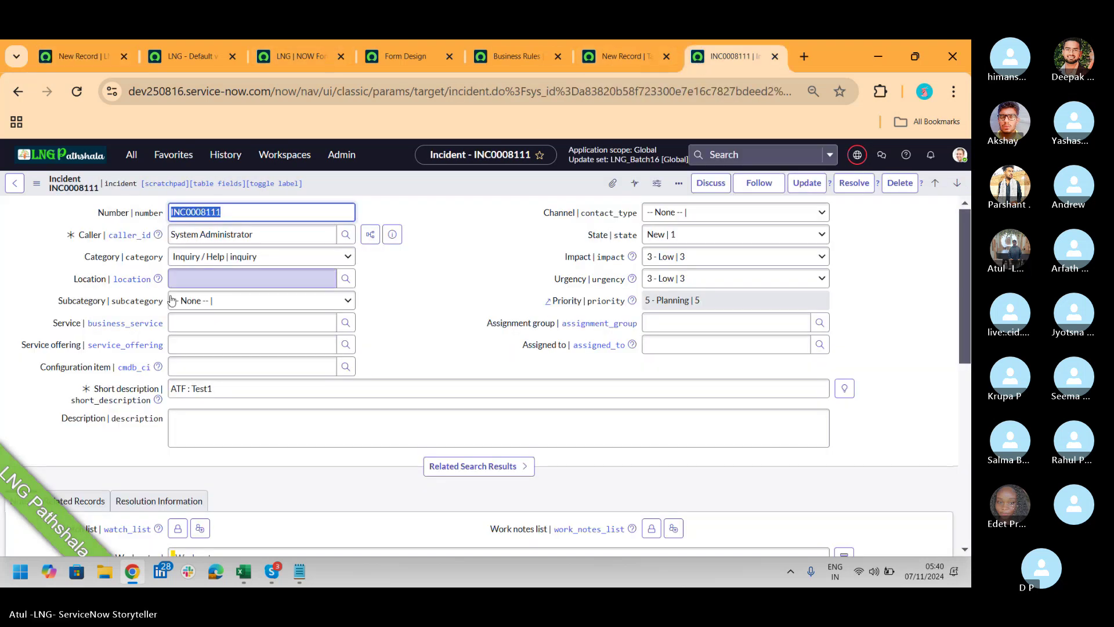
right_click(96, 241)
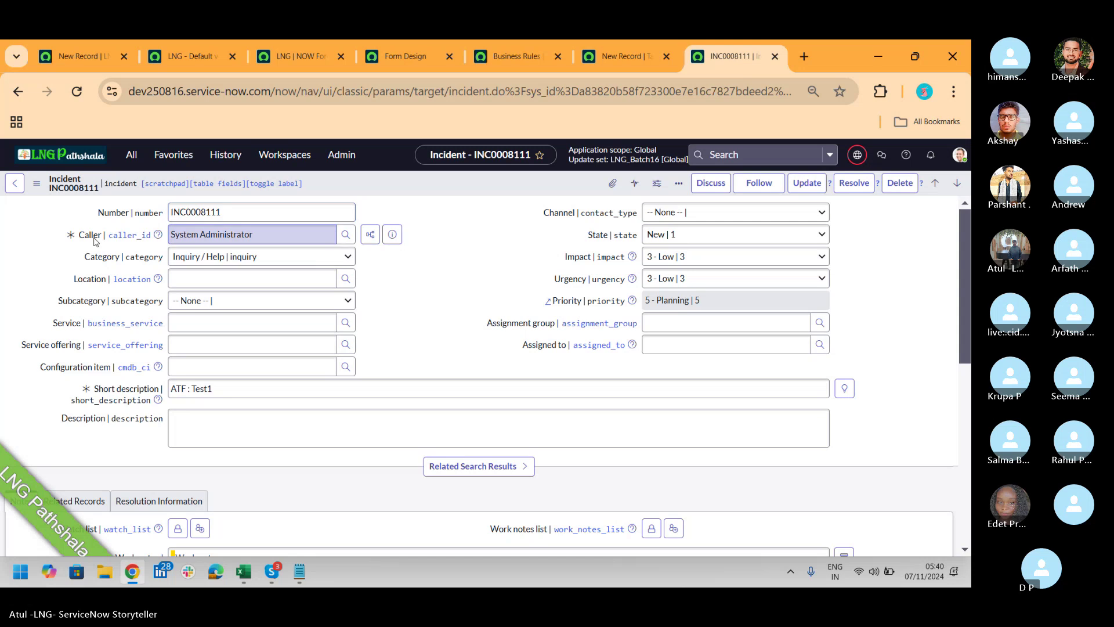
click(123, 305)
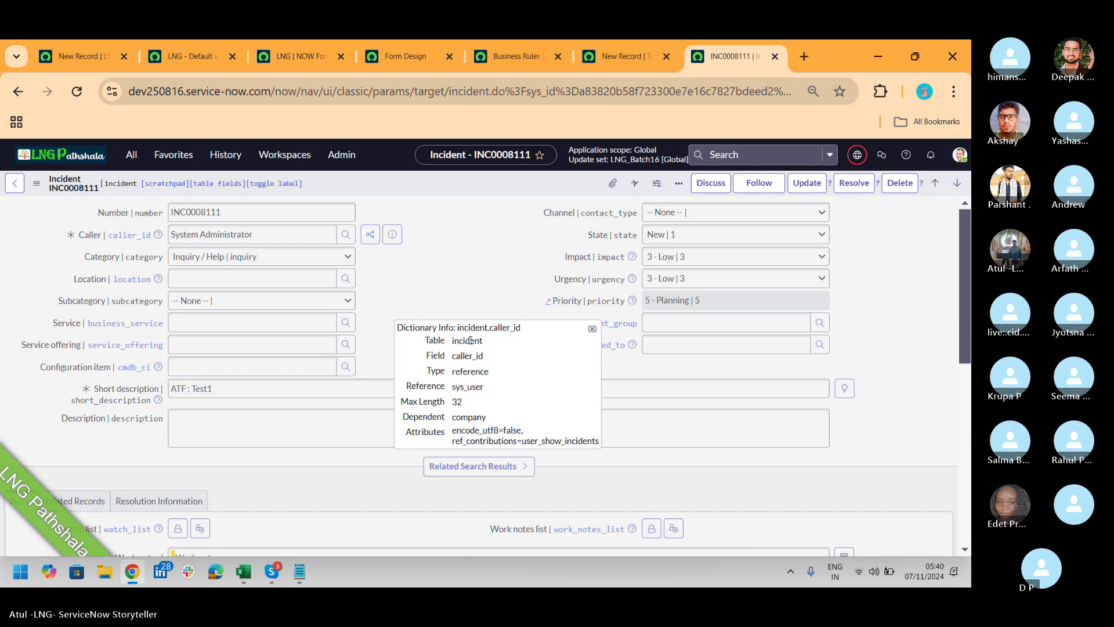
click(593, 329)
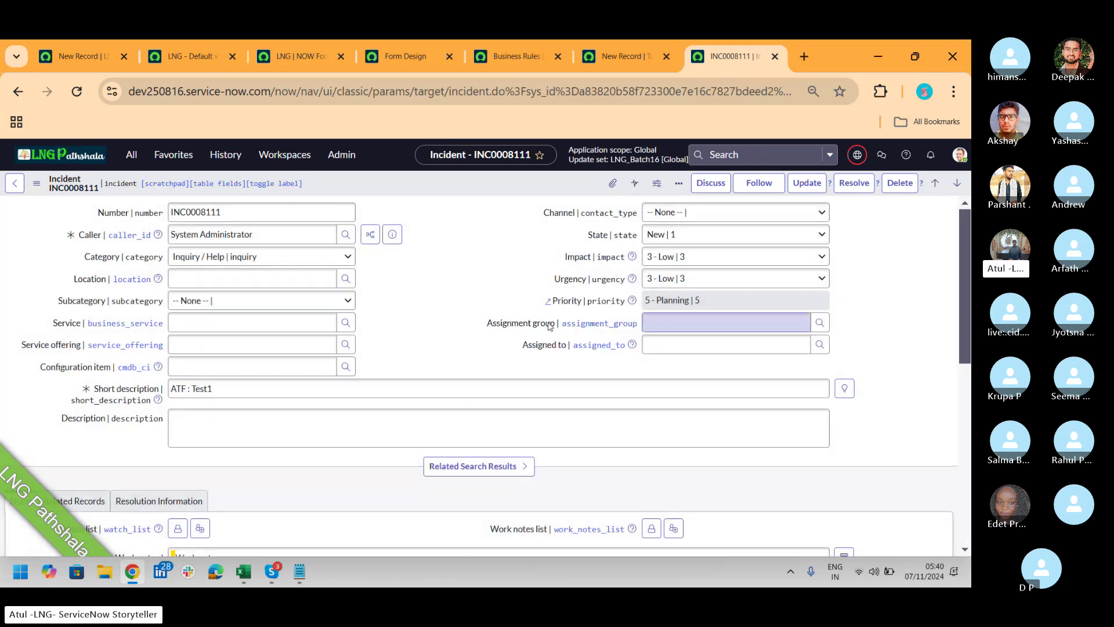
right_click(550, 325)
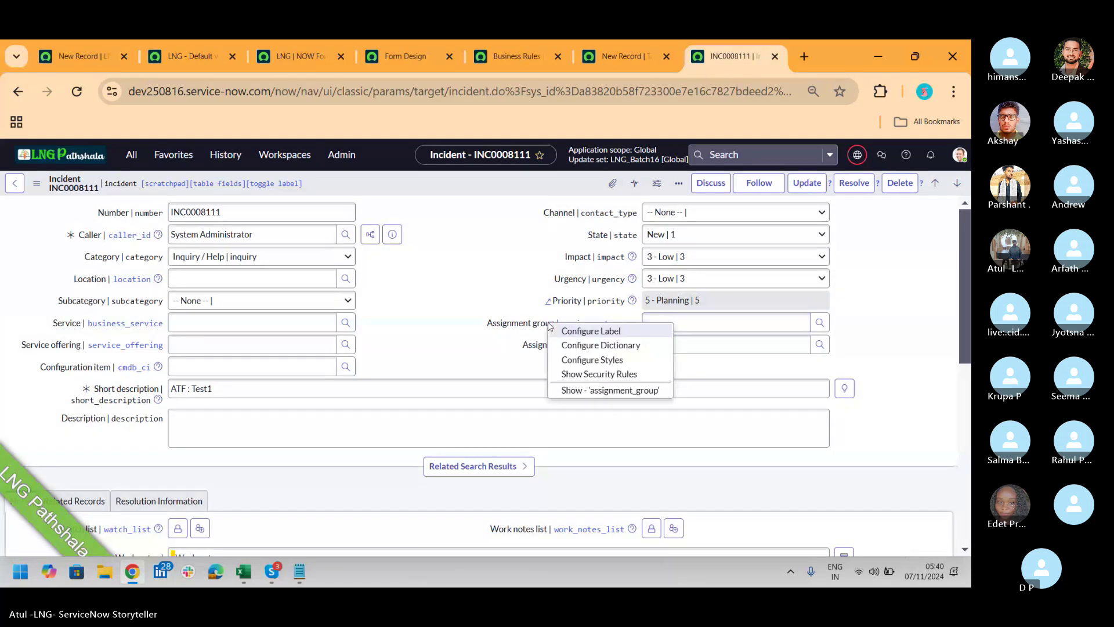
click(590, 390)
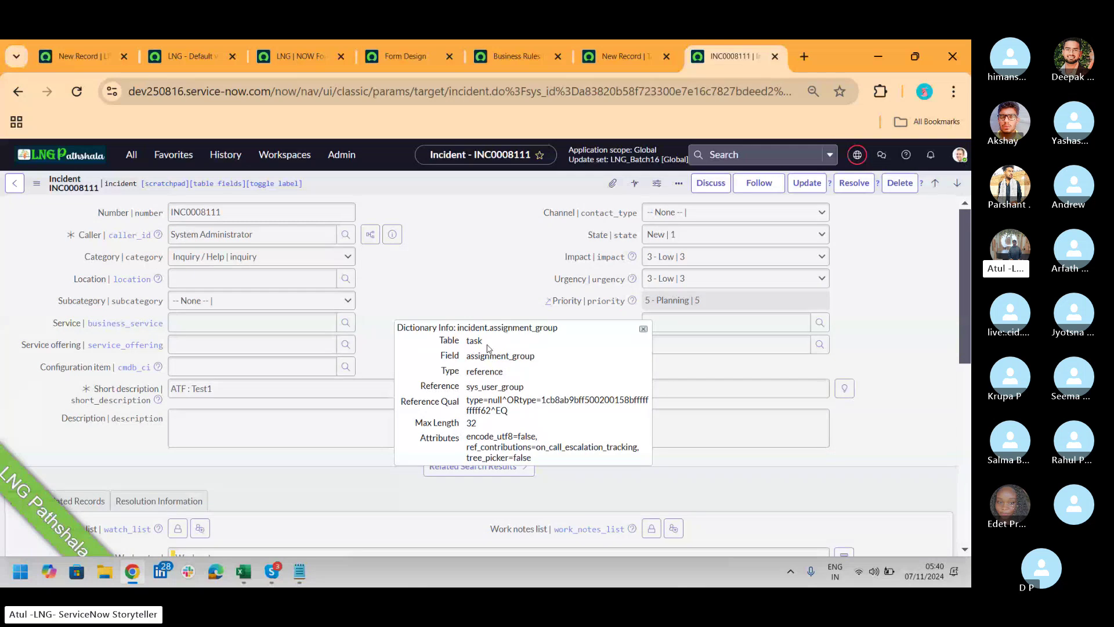
drag(488, 346, 474, 343)
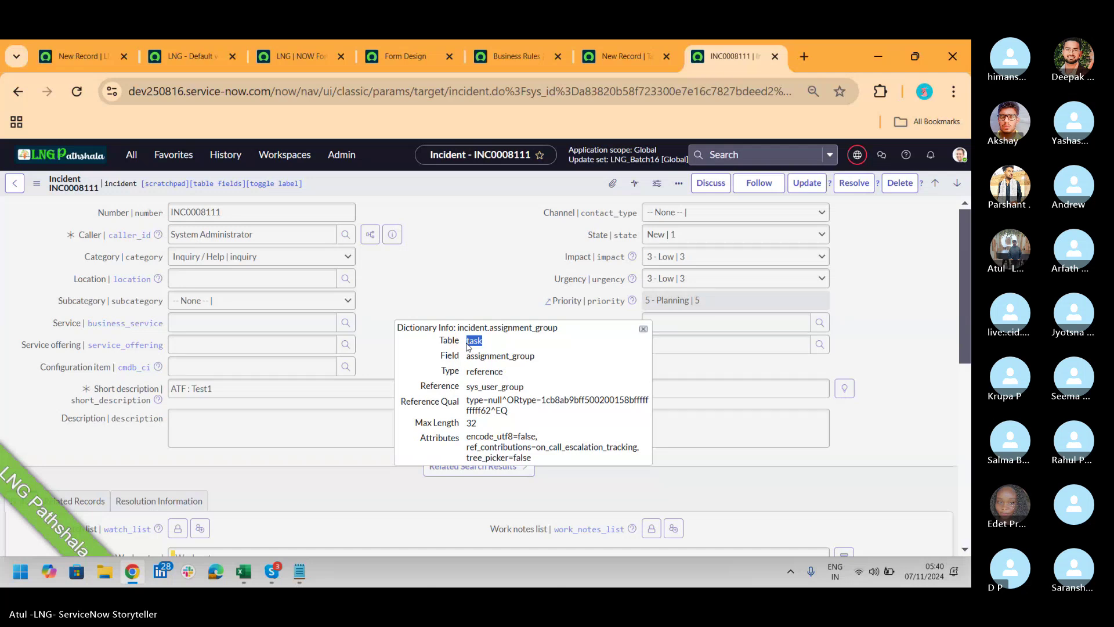
Return to the new LNG record, close the dictionary information and open its Form Layout configuration, declining Form Builder.
click(86, 57)
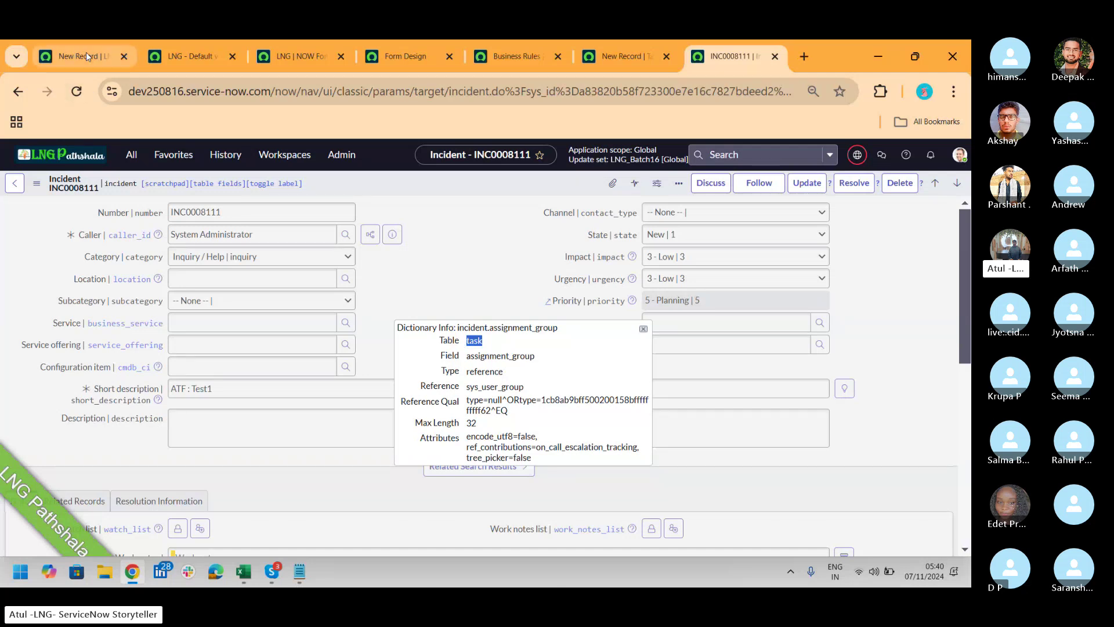
click(567, 328)
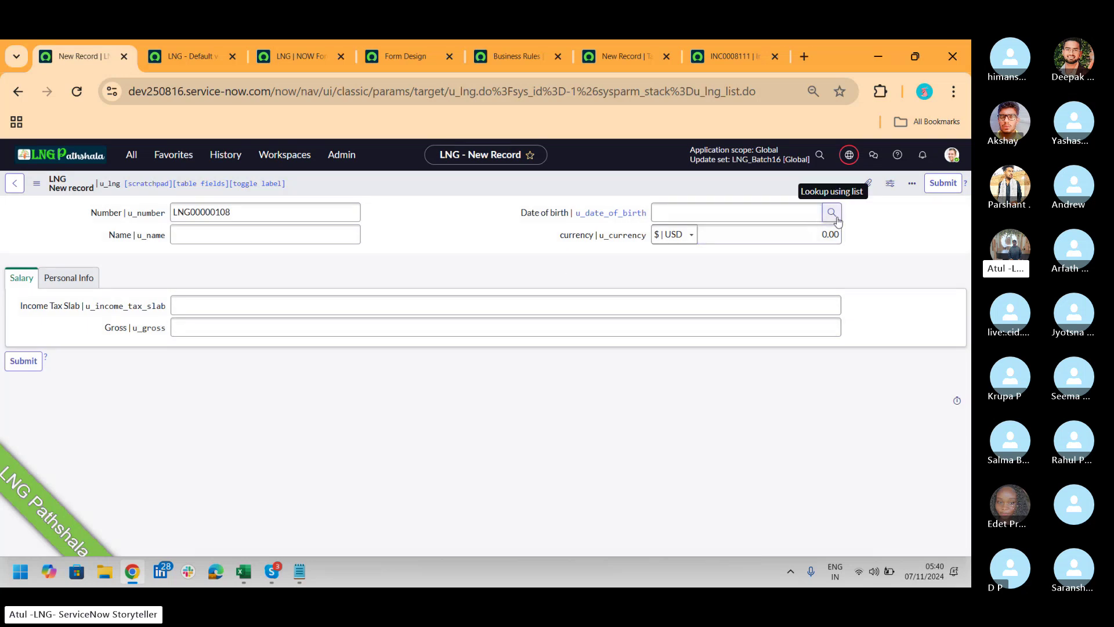
right_click(538, 185)
mouse_move(585, 206)
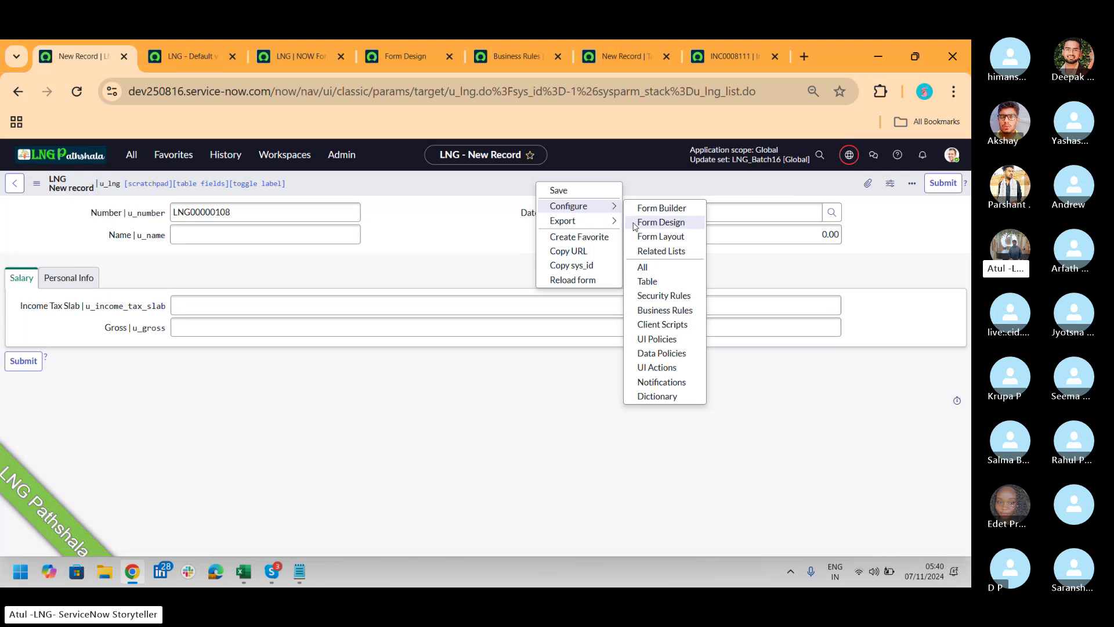
click(648, 240)
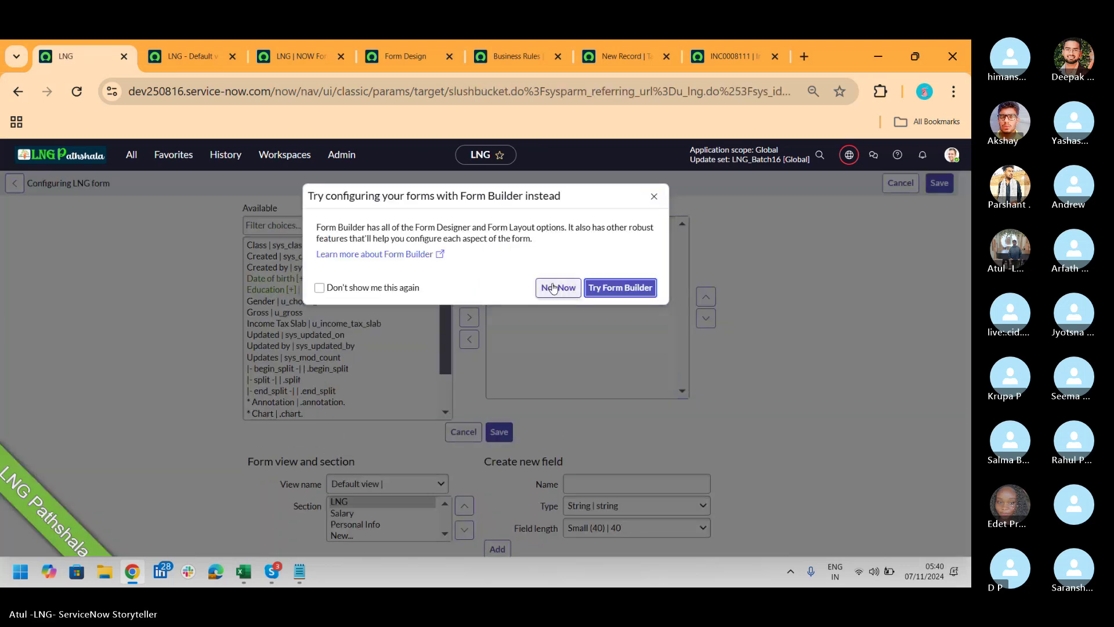
click(557, 288)
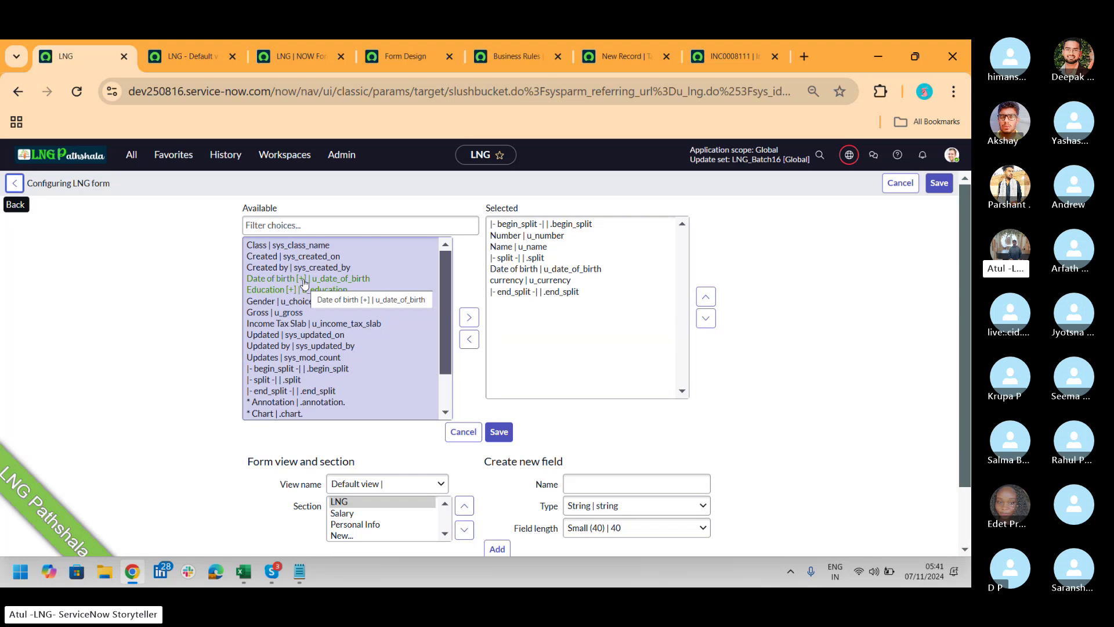
Expand the Date of birth reference into its User fields and add City to the LNG form.
click(303, 279)
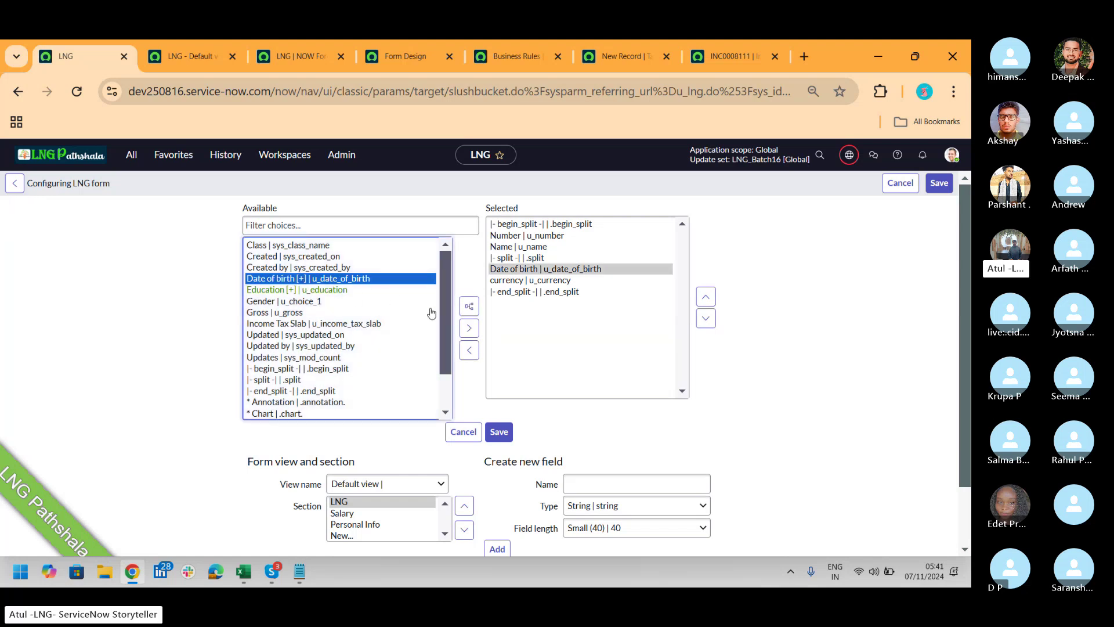
click(470, 307)
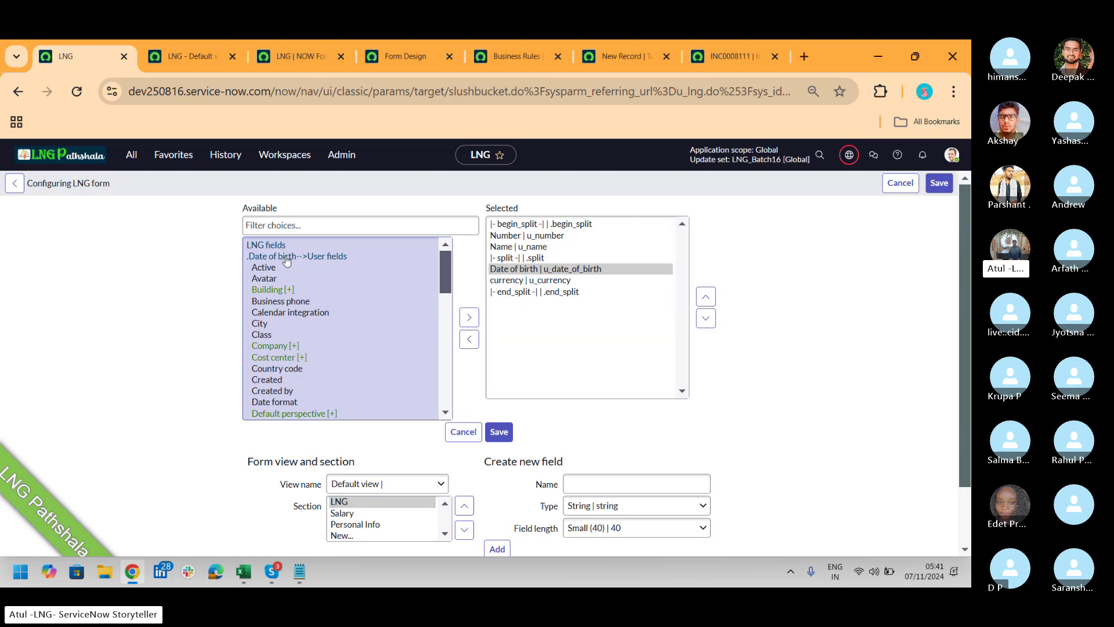
click(272, 324)
double_click(297, 323)
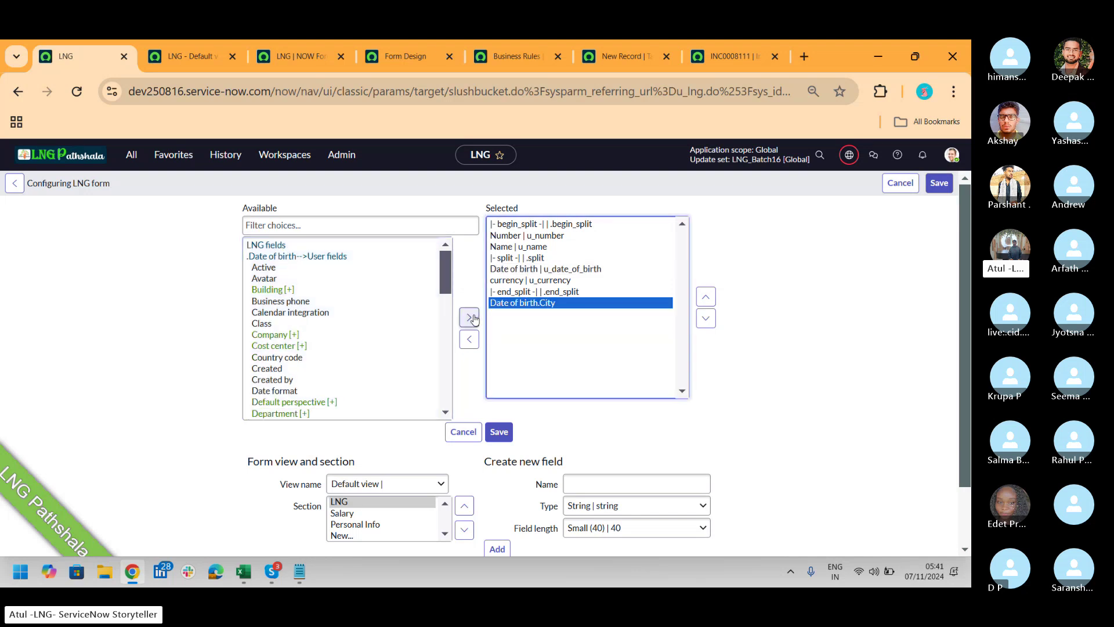
Add the Company, Cost center and Country code fields from the Date of birth reference to the LNG form and save the layout.
click(318, 336)
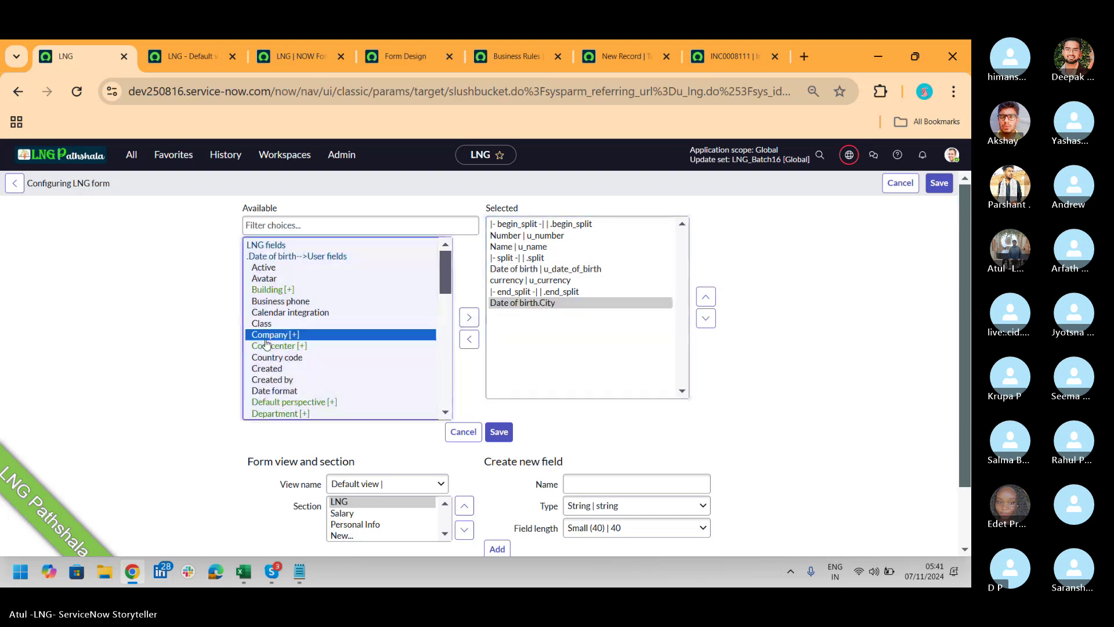
click(469, 328)
click(287, 346)
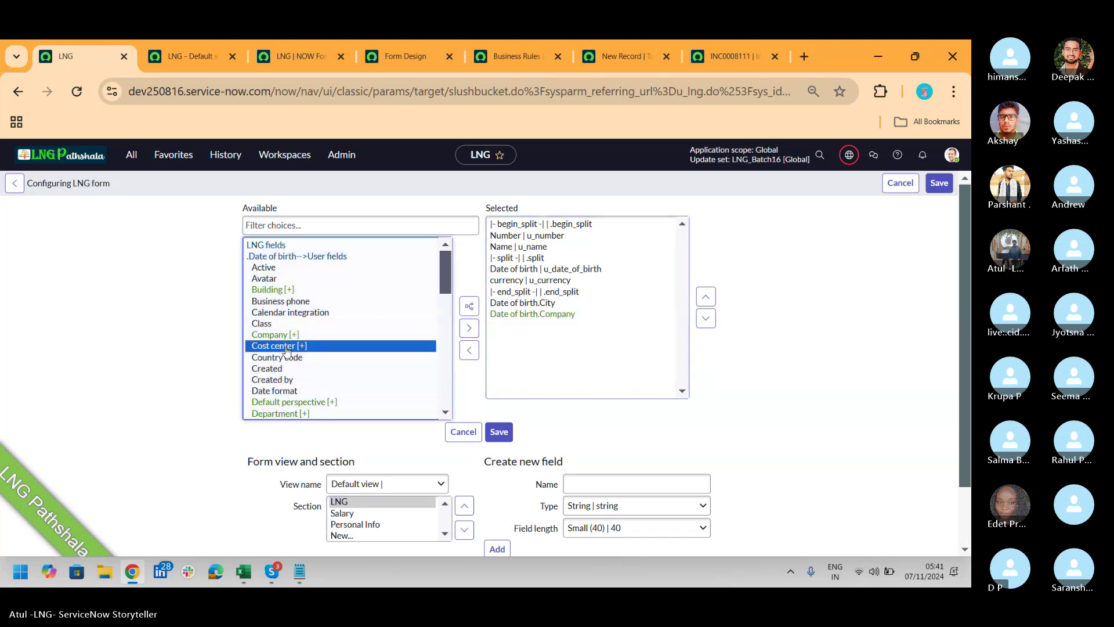
click(469, 328)
click(305, 358)
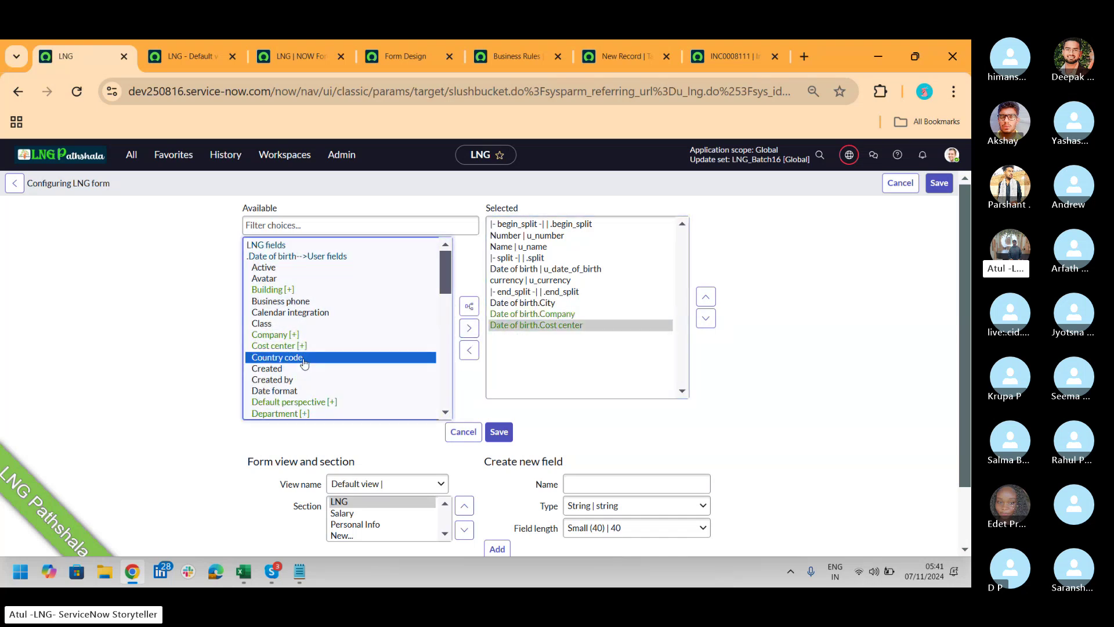
click(476, 324)
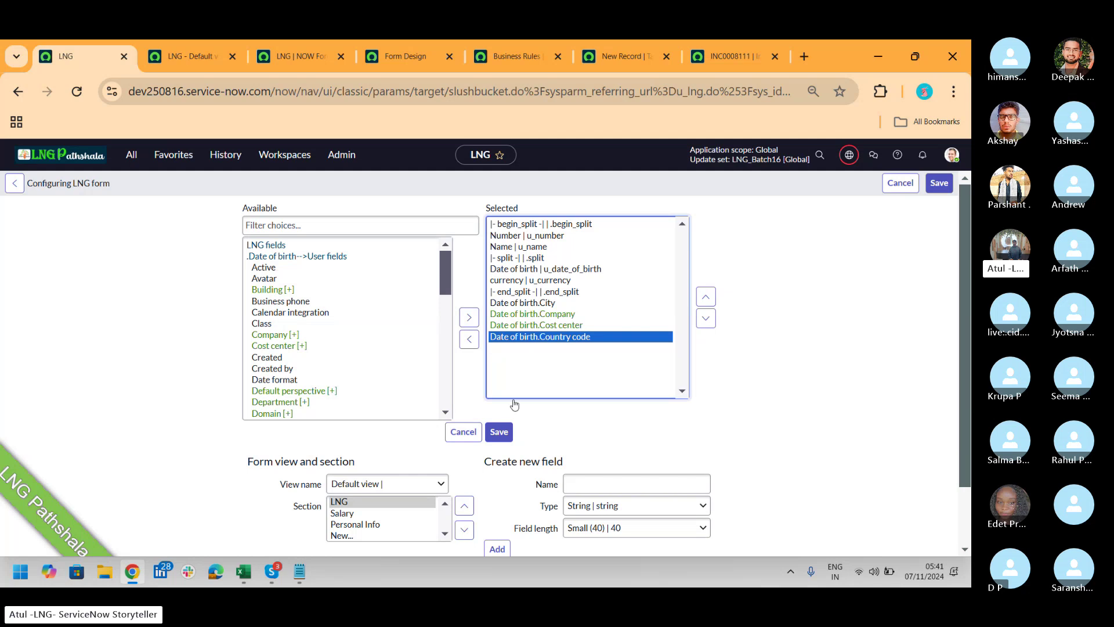
click(501, 433)
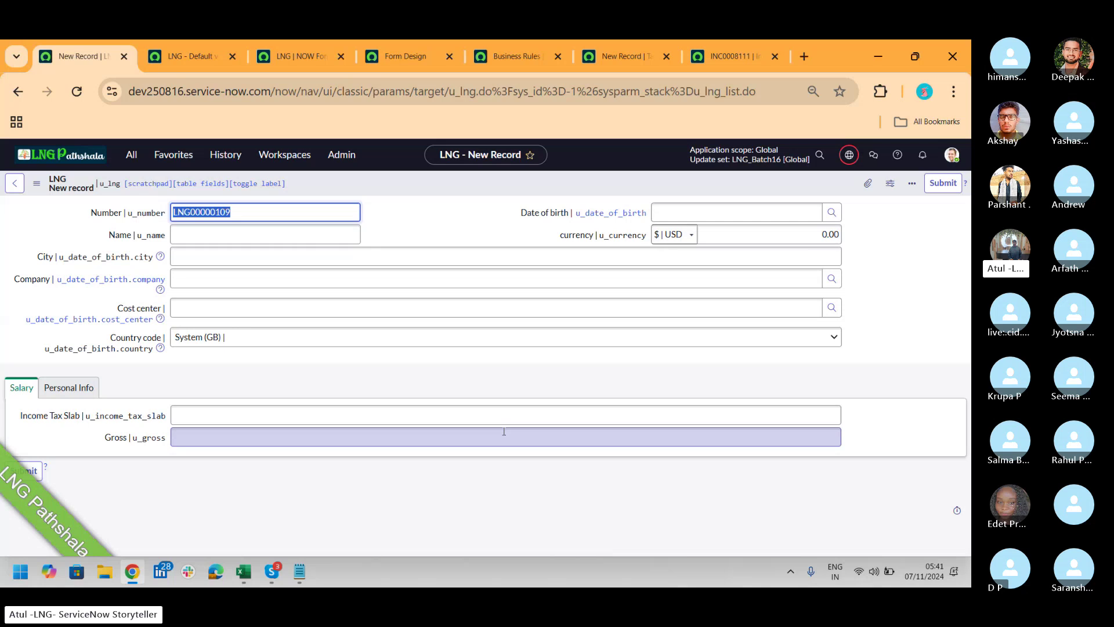
Search the Date of birth reference field with ** and select a user's name from the matches.
click(808, 213)
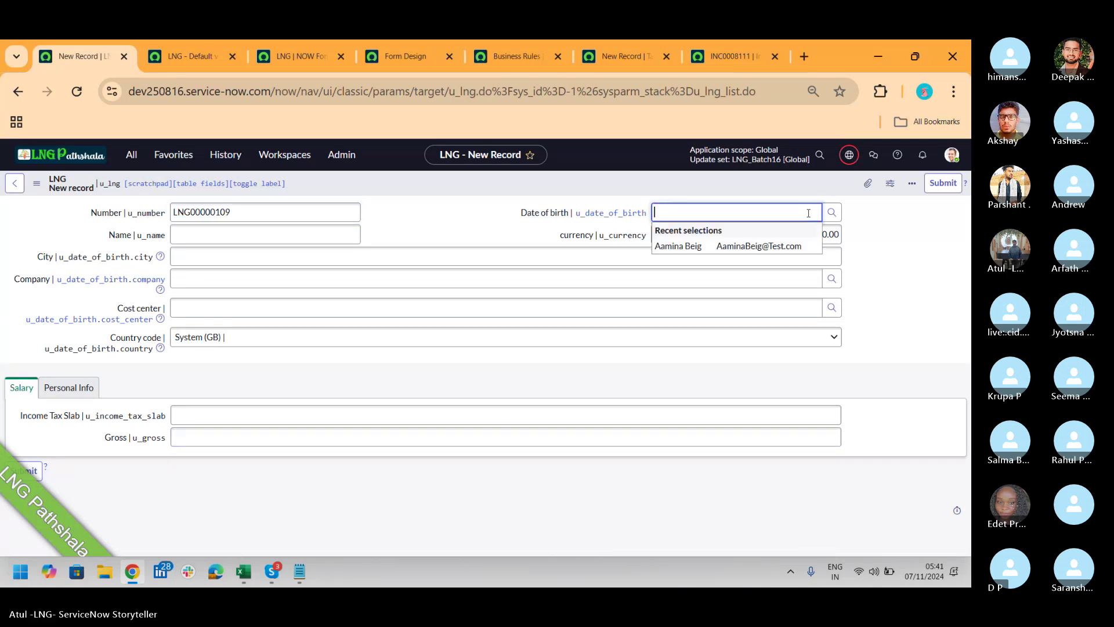
text(**)
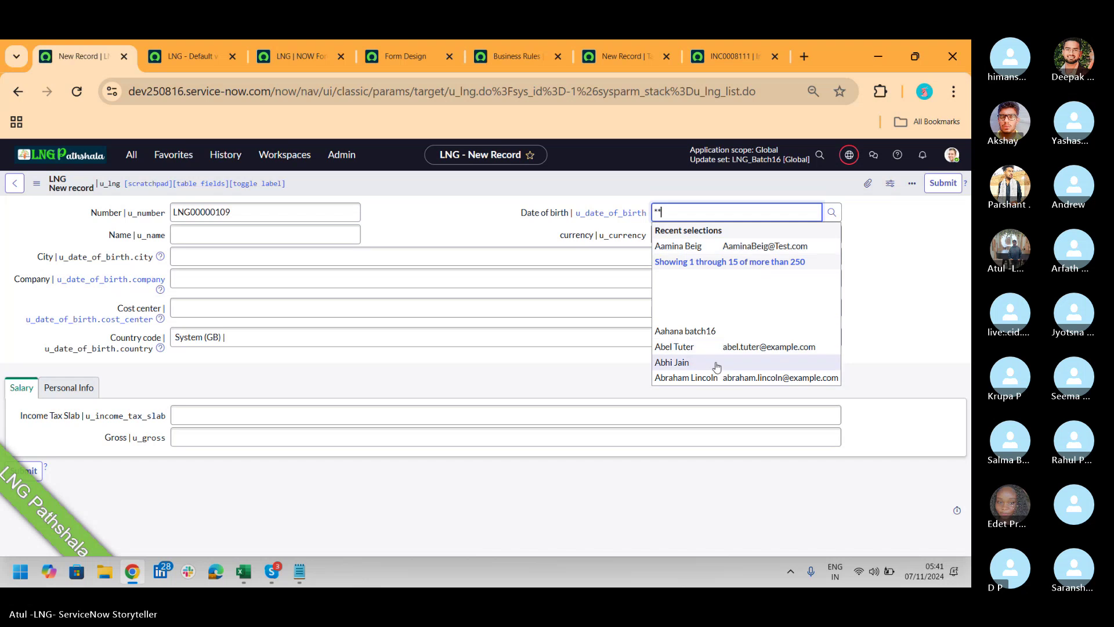
click(705, 378)
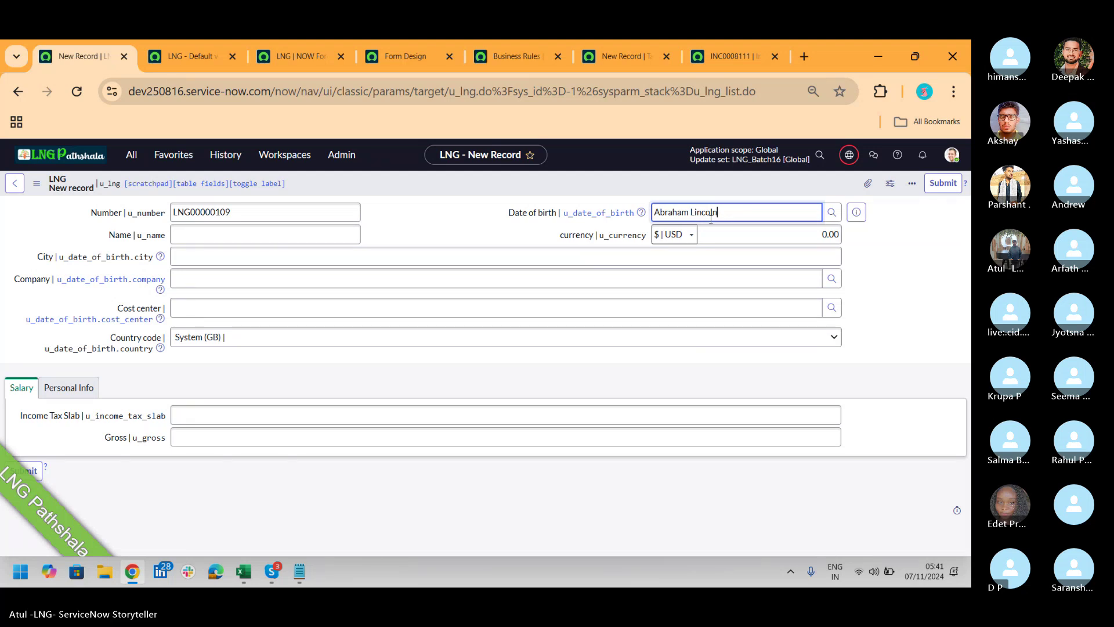
Switch to the open incident, close the dictionary information and open its Form Layout configuration, declining Form Builder.
click(722, 58)
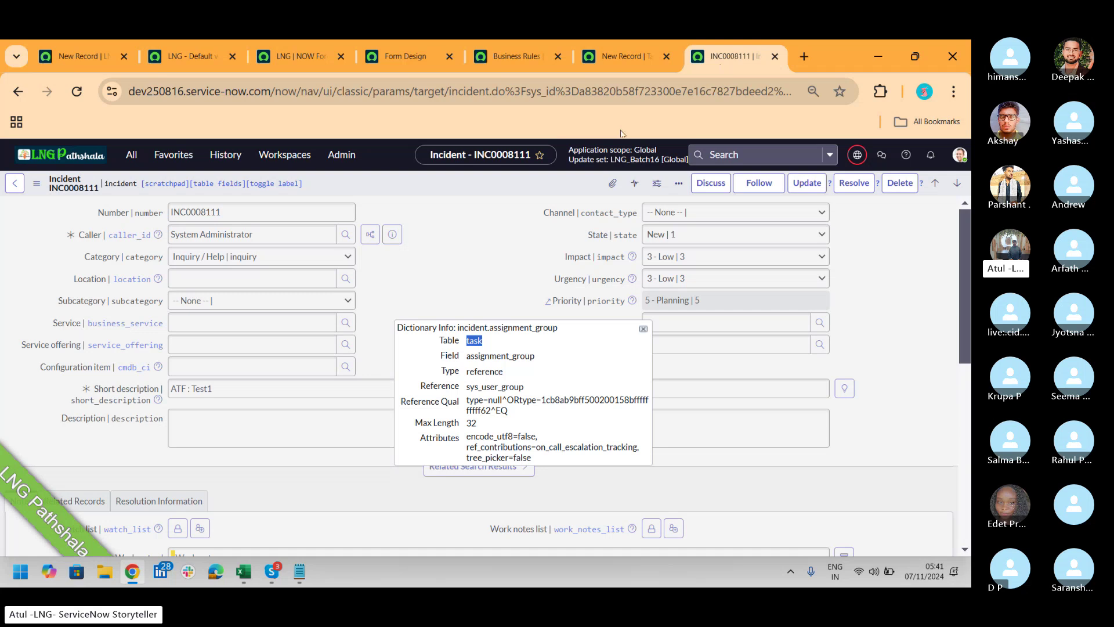
click(643, 328)
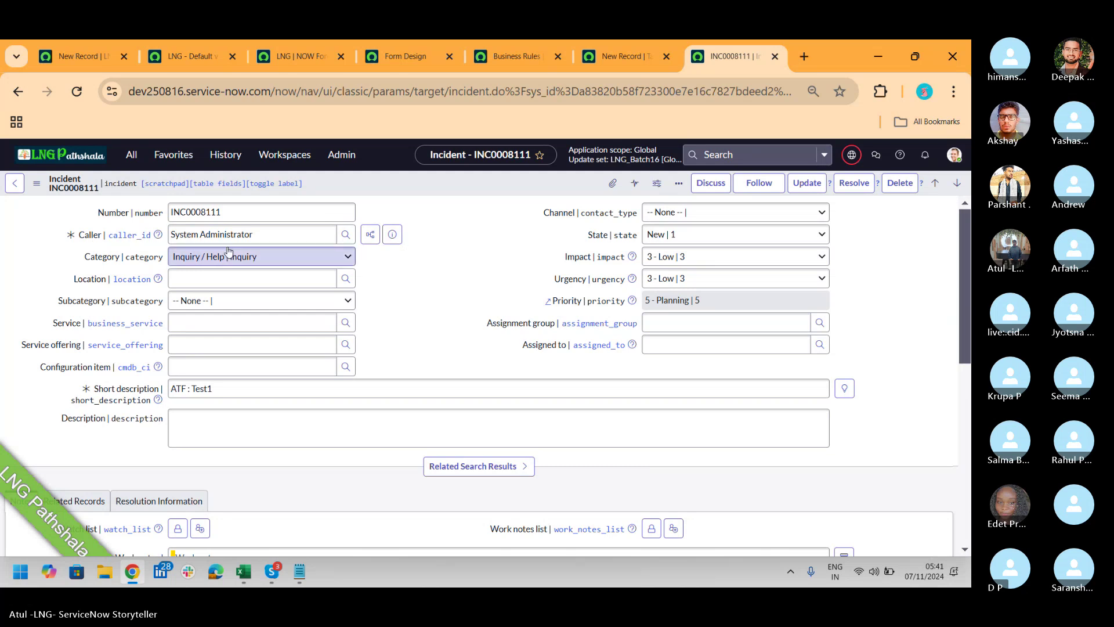
right_click(427, 186)
mouse_move(499, 413)
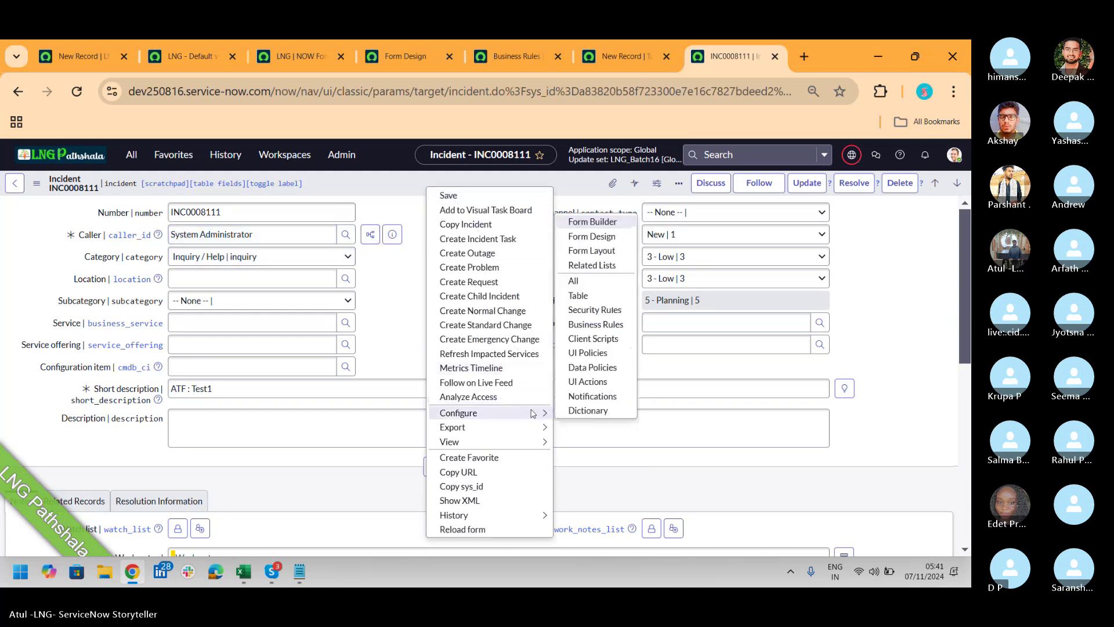
click(605, 257)
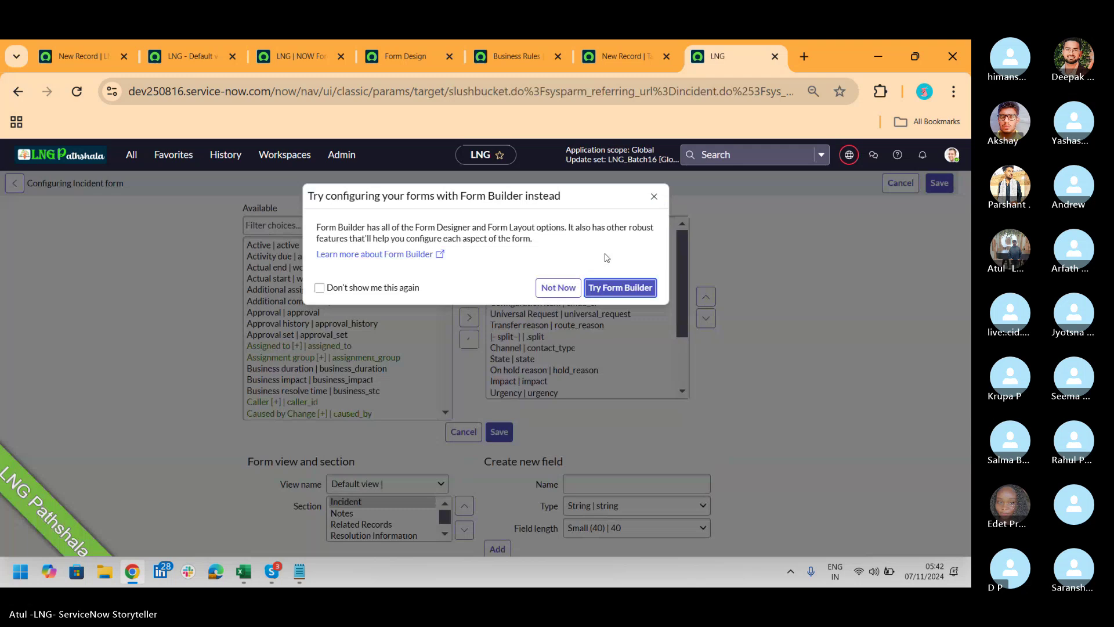
click(557, 287)
Filter the available Incident fields by "call", expand the Caller reference into its User fields and add Company to the form.
click(311, 226)
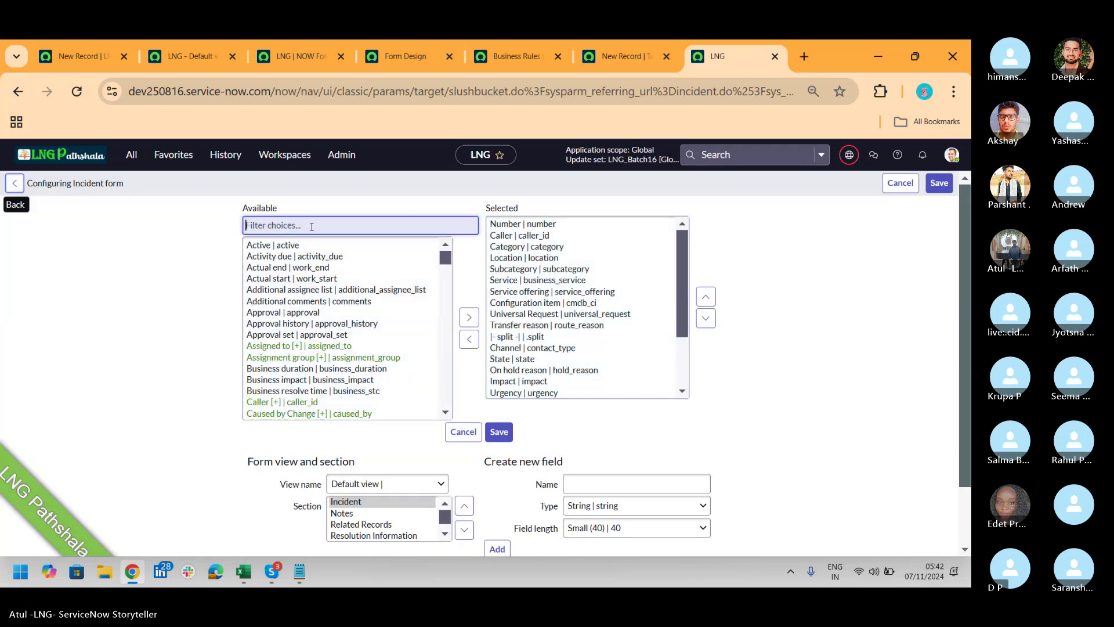
text(call)
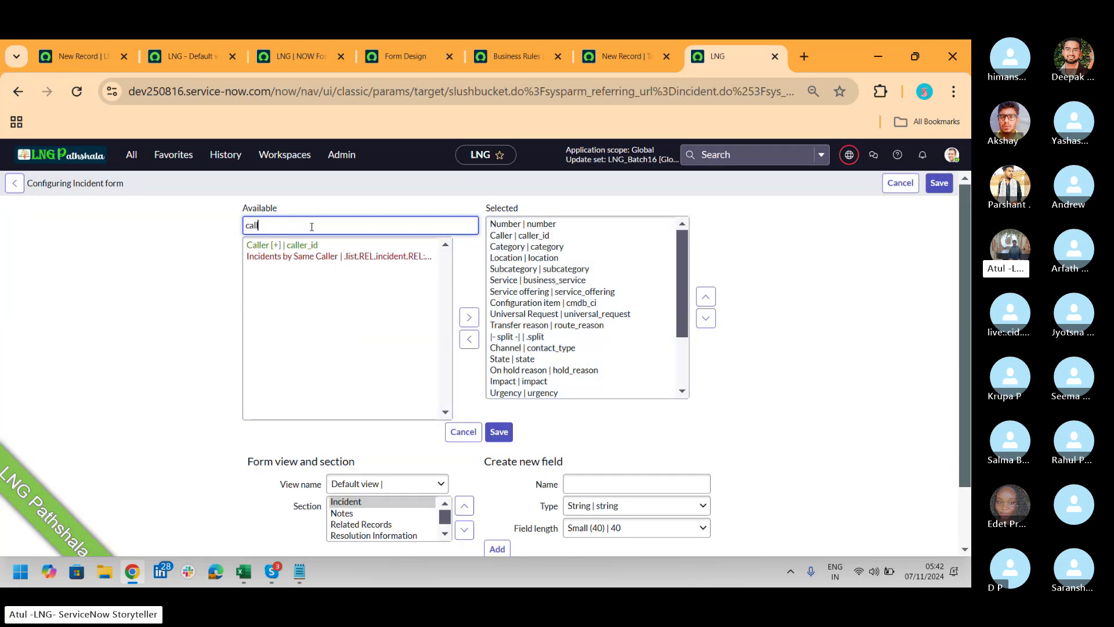
click(299, 245)
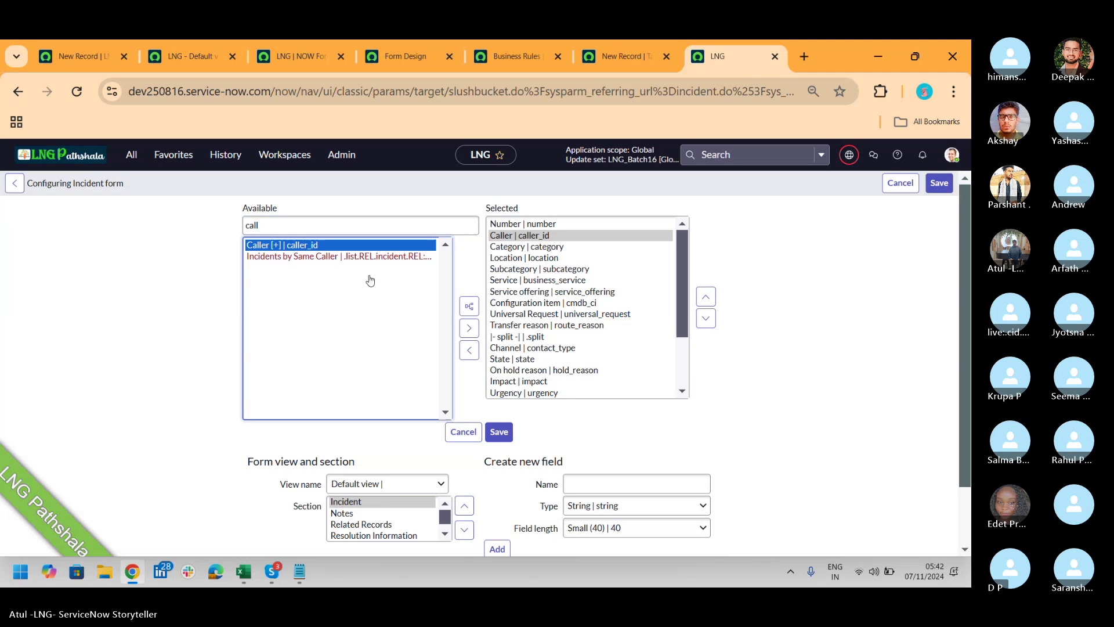
click(469, 308)
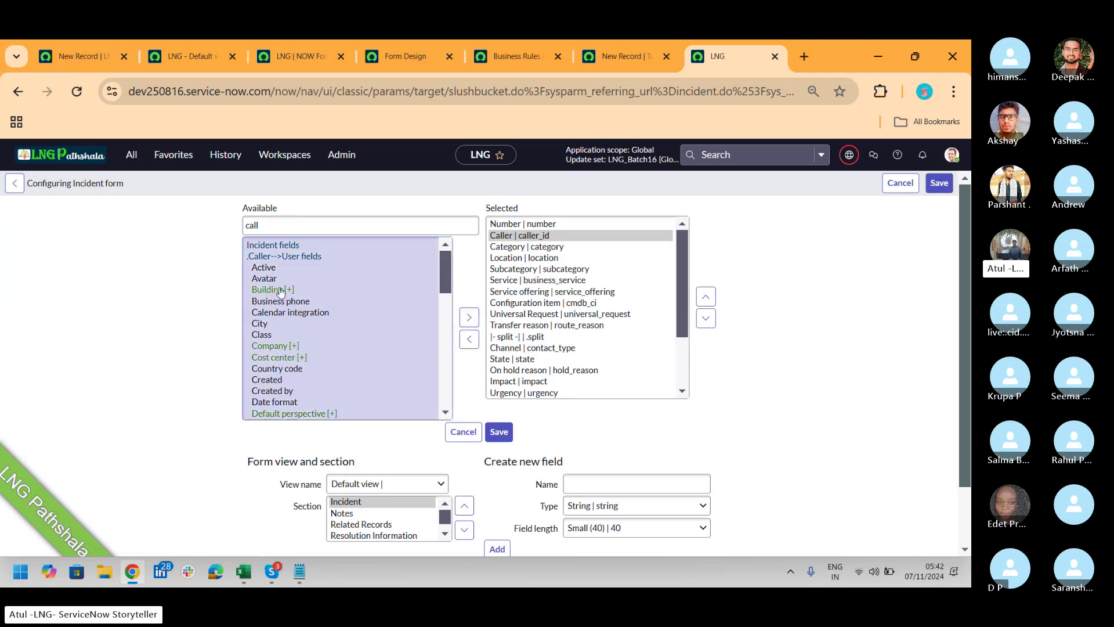
click(274, 346)
click(470, 329)
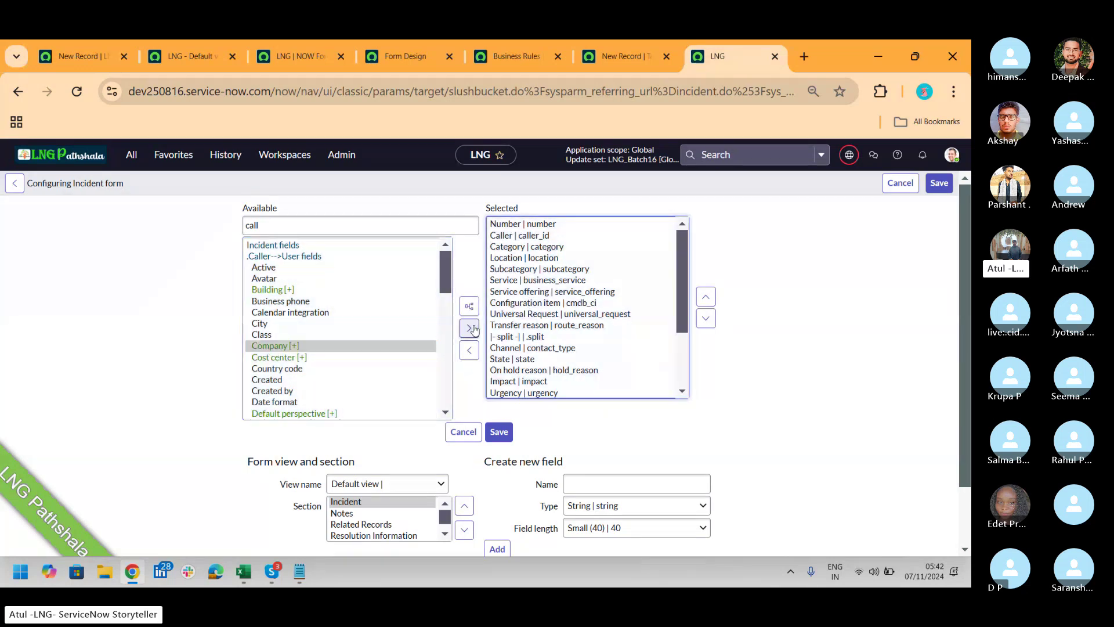
Add the Location field from the Caller reference's User fields to the Incident form.
click(284, 413)
key(l)
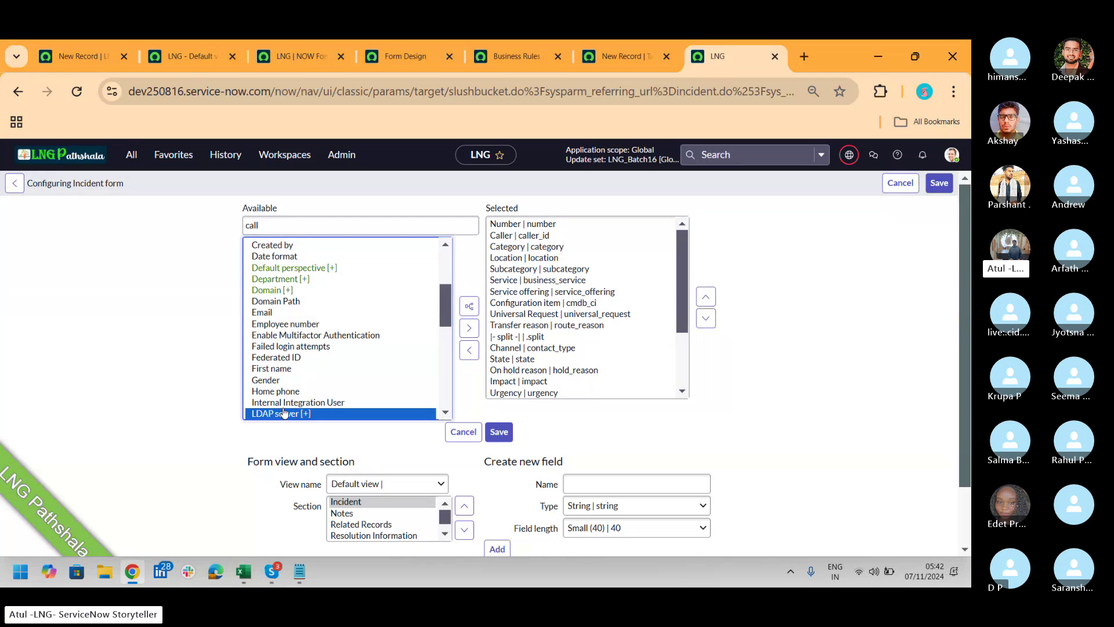
key(Down)
key(Down)
key(Down)
key(Down)
key(Down)
key(Down)
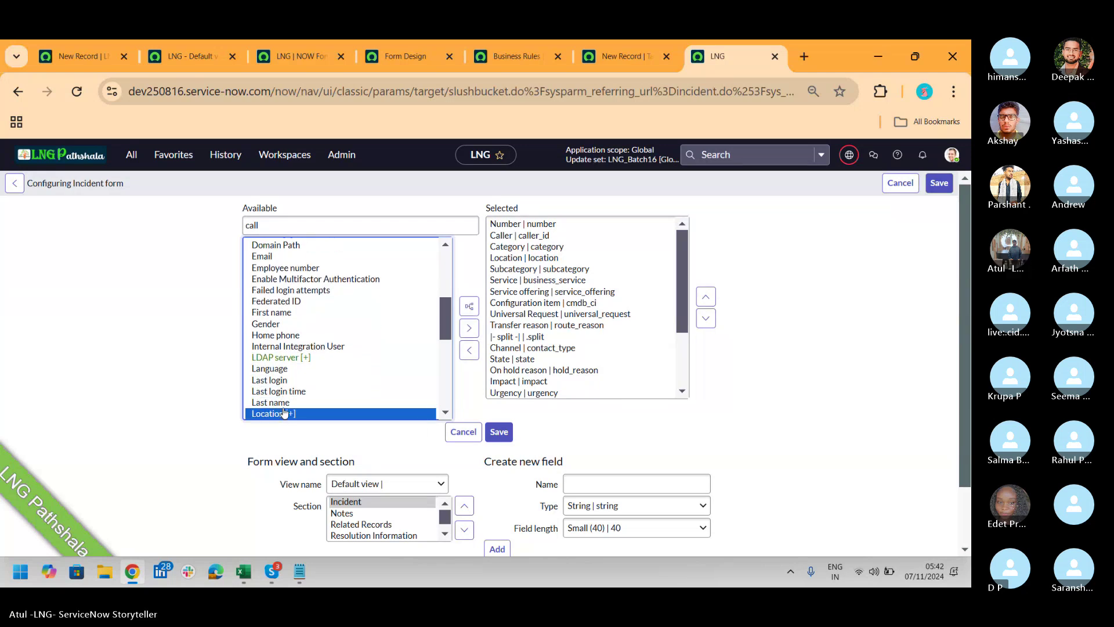
click(284, 403)
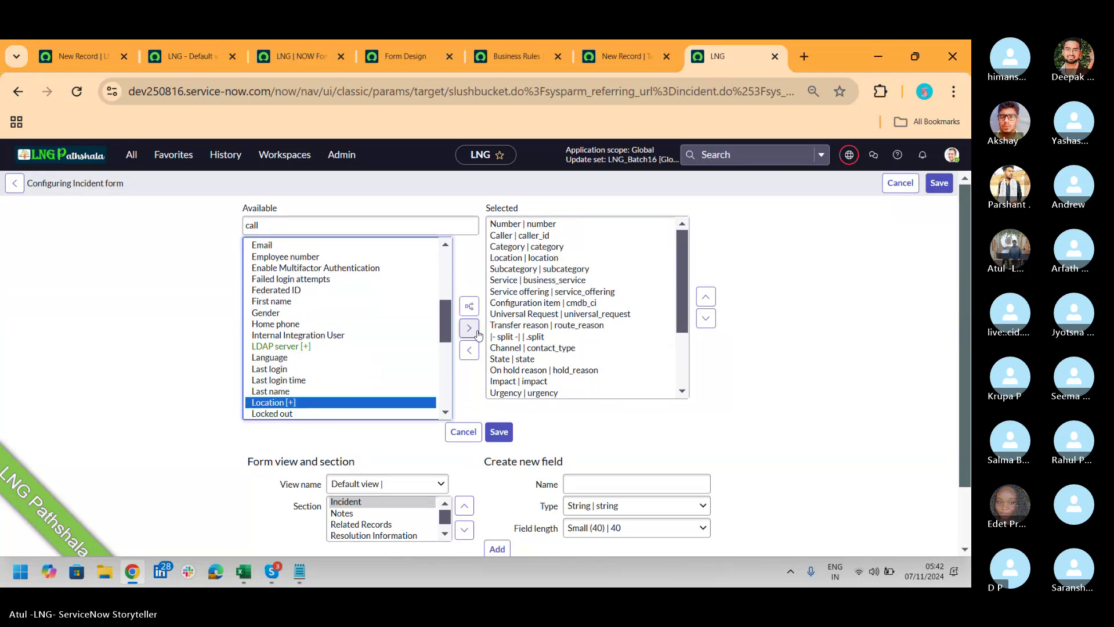
click(470, 328)
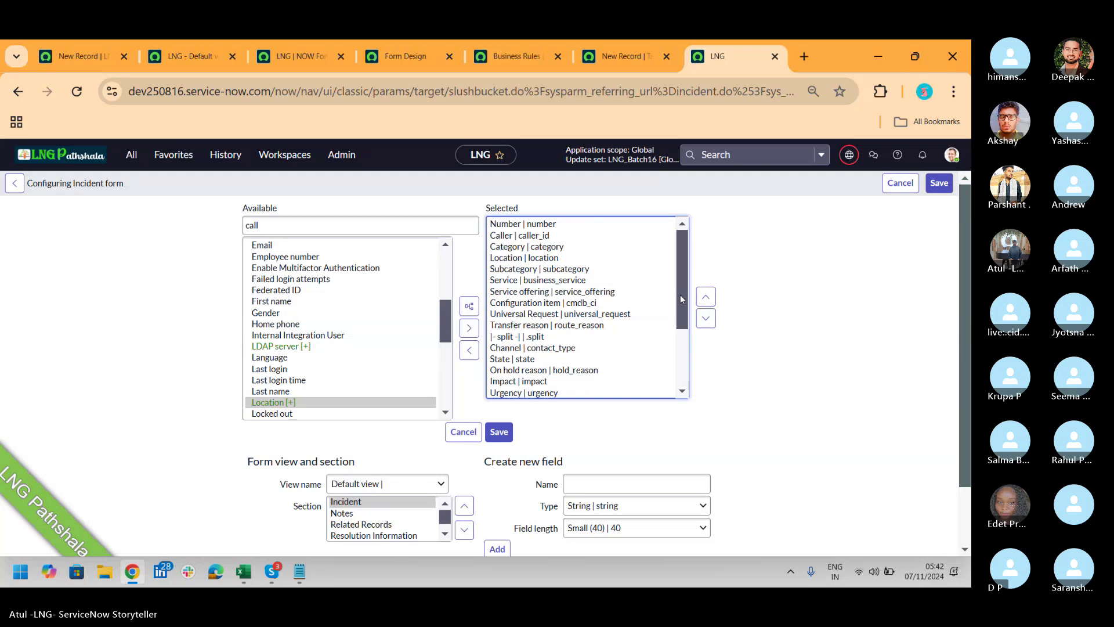
Move Caller.Company and Caller.Location together to directly below Configuration item and save the Incident form layout.
click(569, 380)
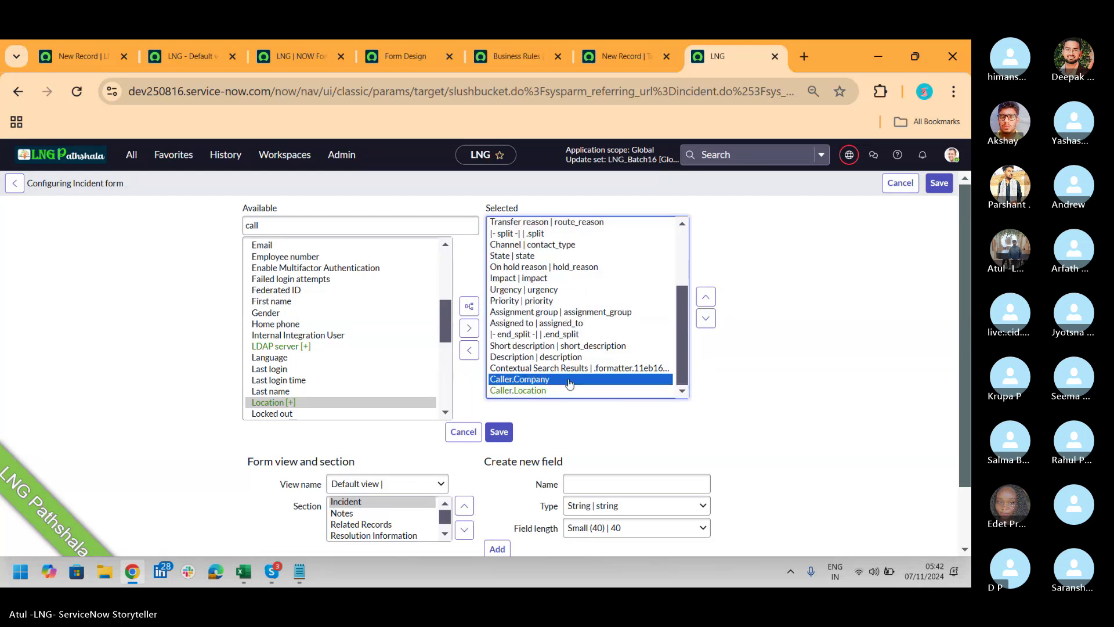
shift+click(571, 390)
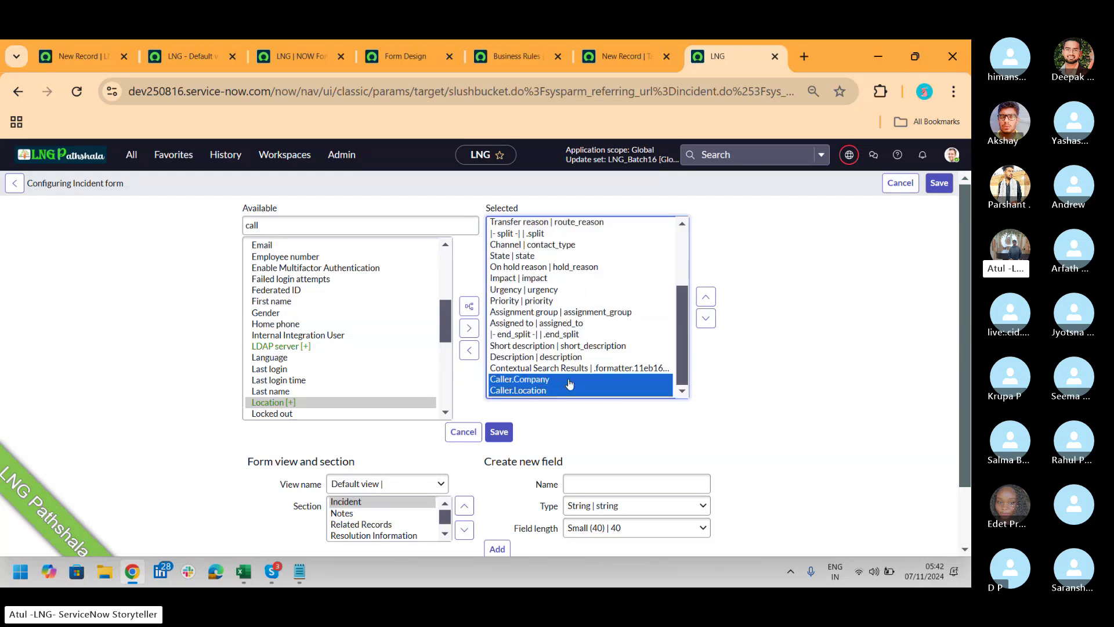
click(705, 297)
triple_click(706, 297)
double_click(705, 297)
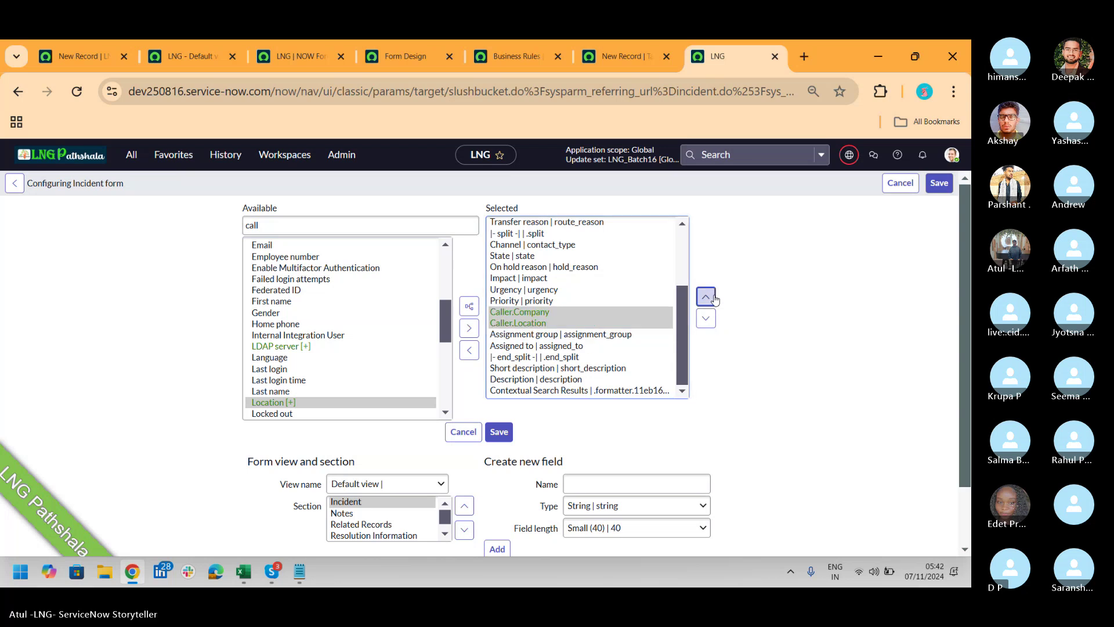
triple_click(705, 298)
click(706, 297)
double_click(705, 297)
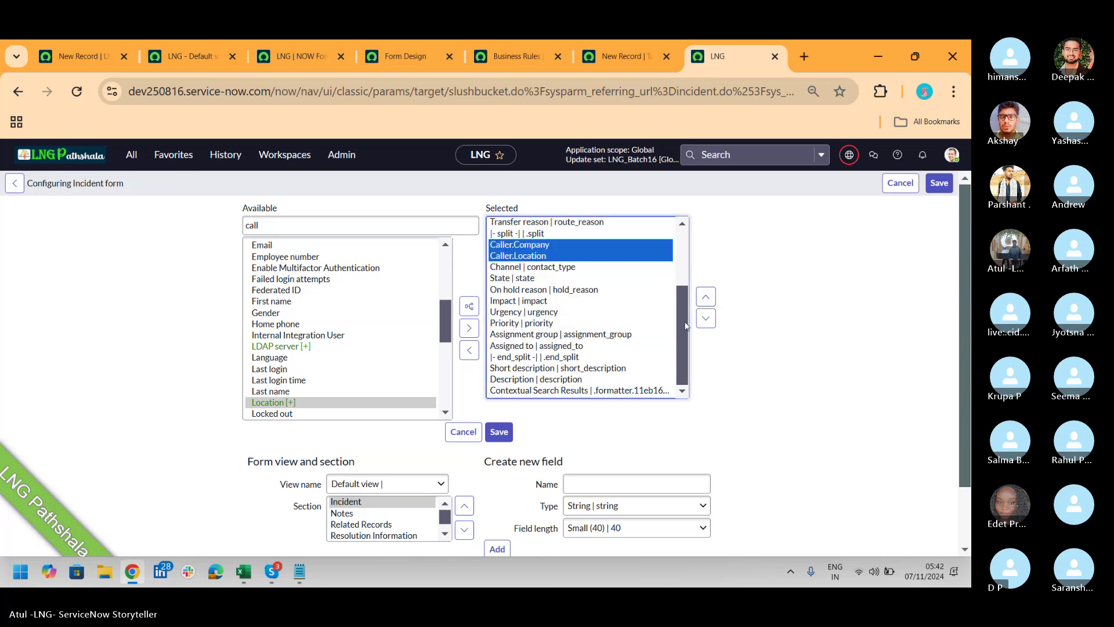
scroll(683, 326, up, 3)
click(705, 297)
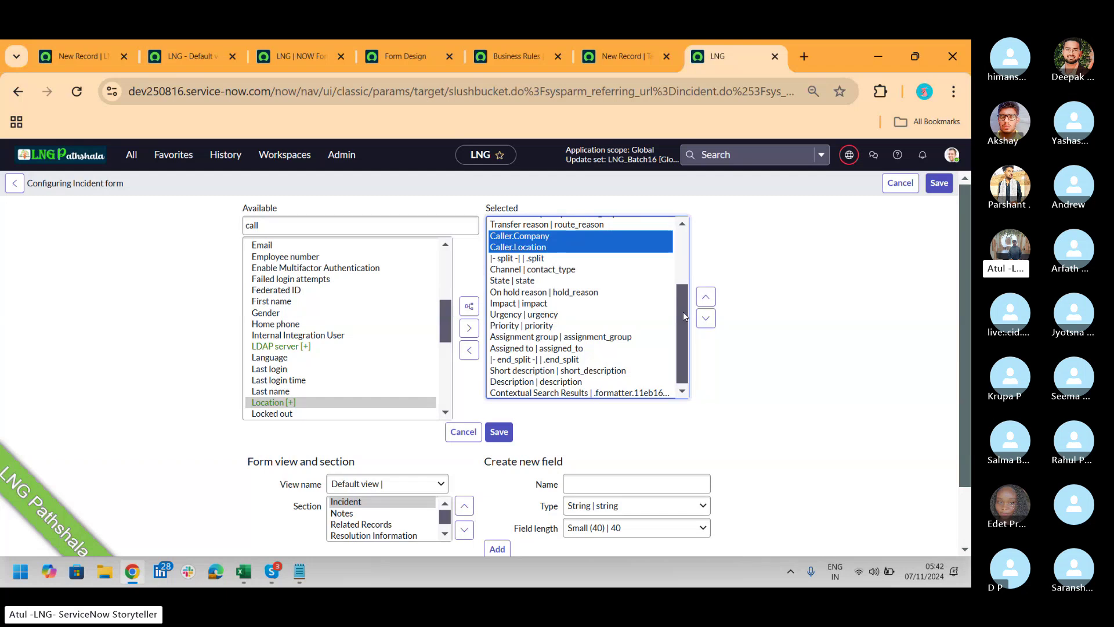
scroll(689, 290, up, 2)
scroll(689, 289, up, 3)
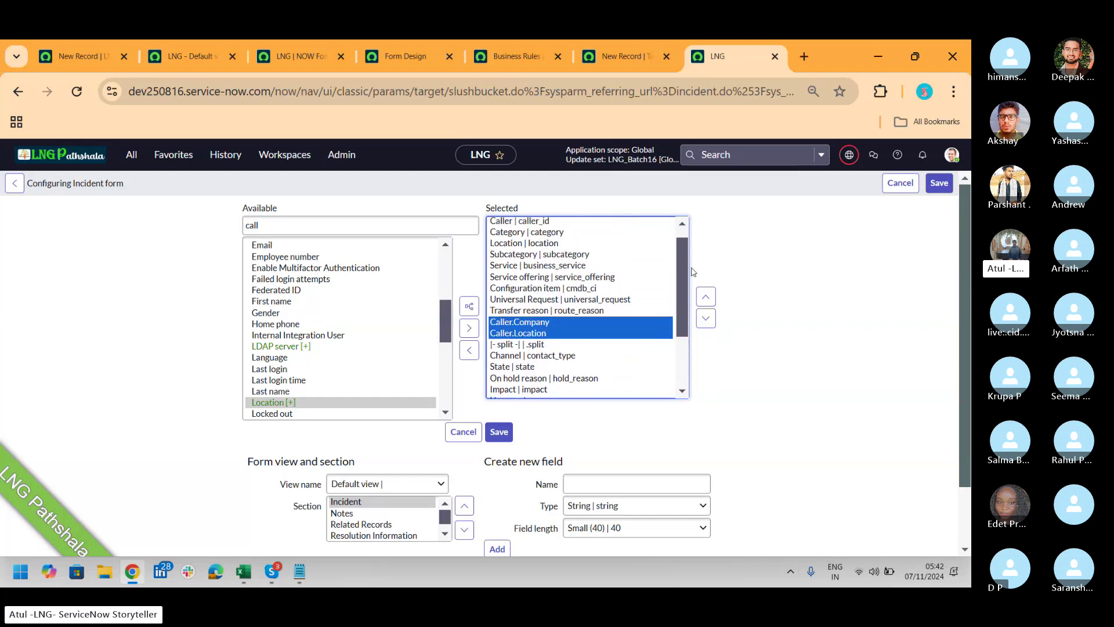
click(707, 299)
click(708, 303)
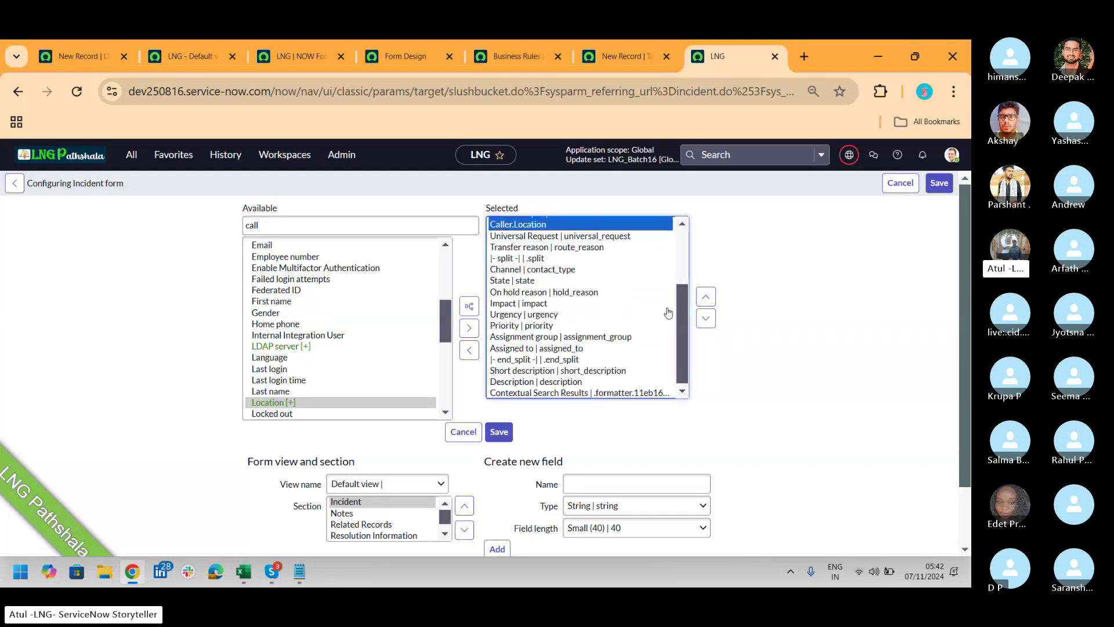
scroll(673, 313, up, 2)
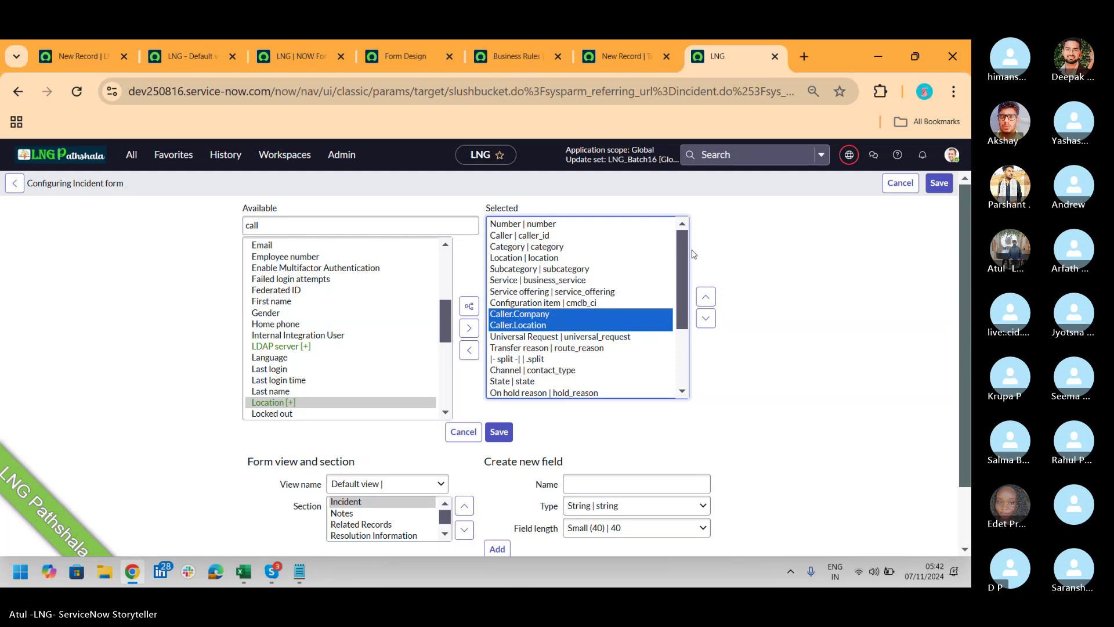
click(506, 434)
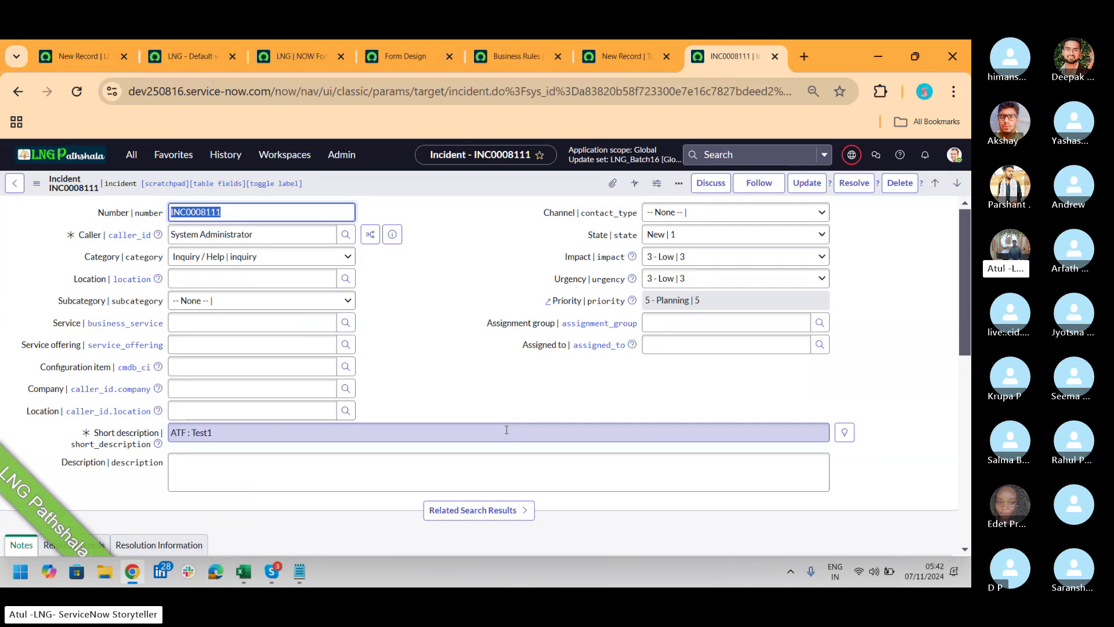
Search the incident's Caller field with **, select a different user from the matches and preview that user's record.
key(Tab)
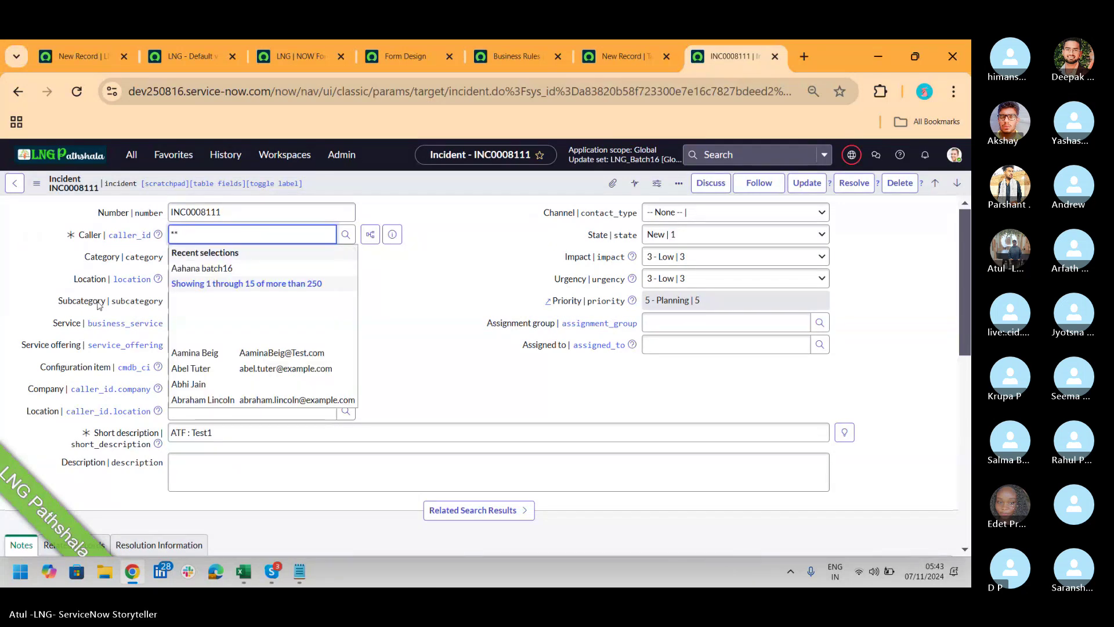
click(198, 399)
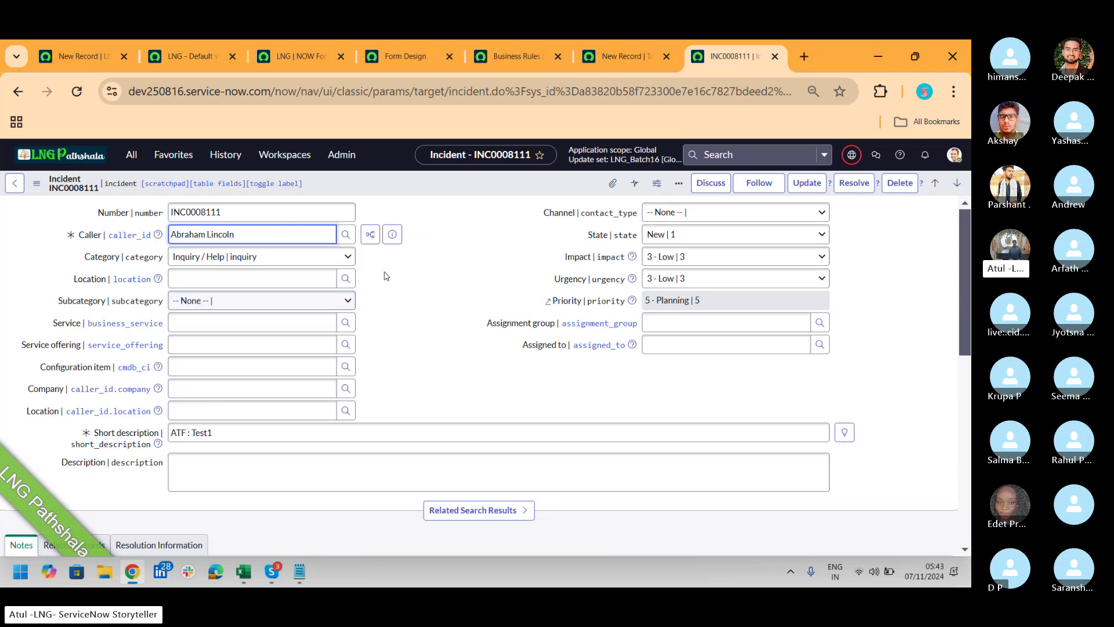
click(392, 237)
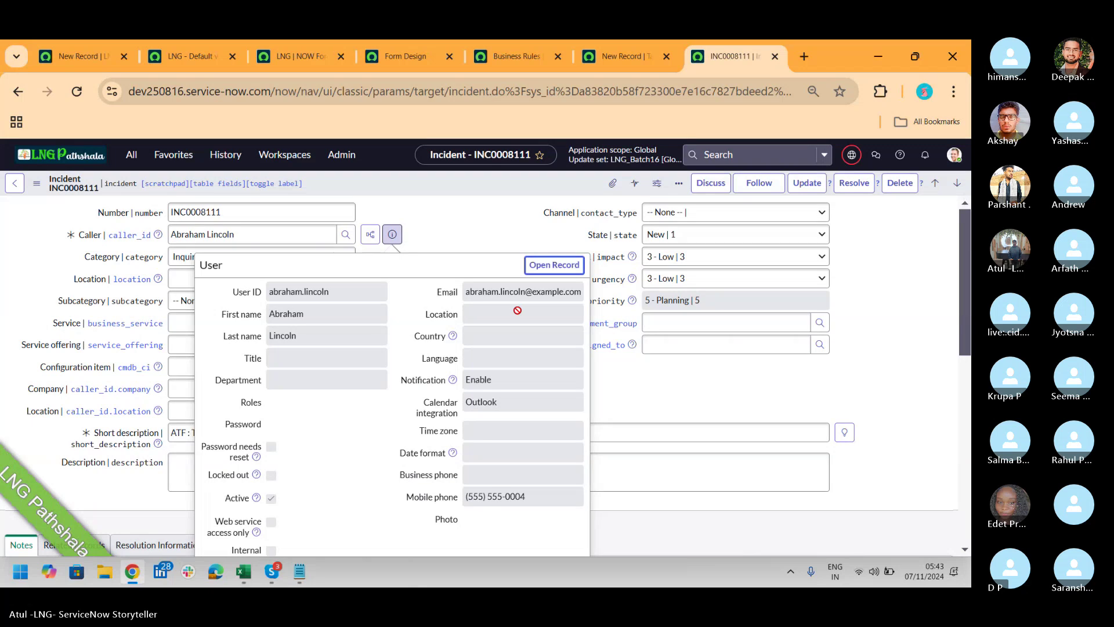
click(486, 229)
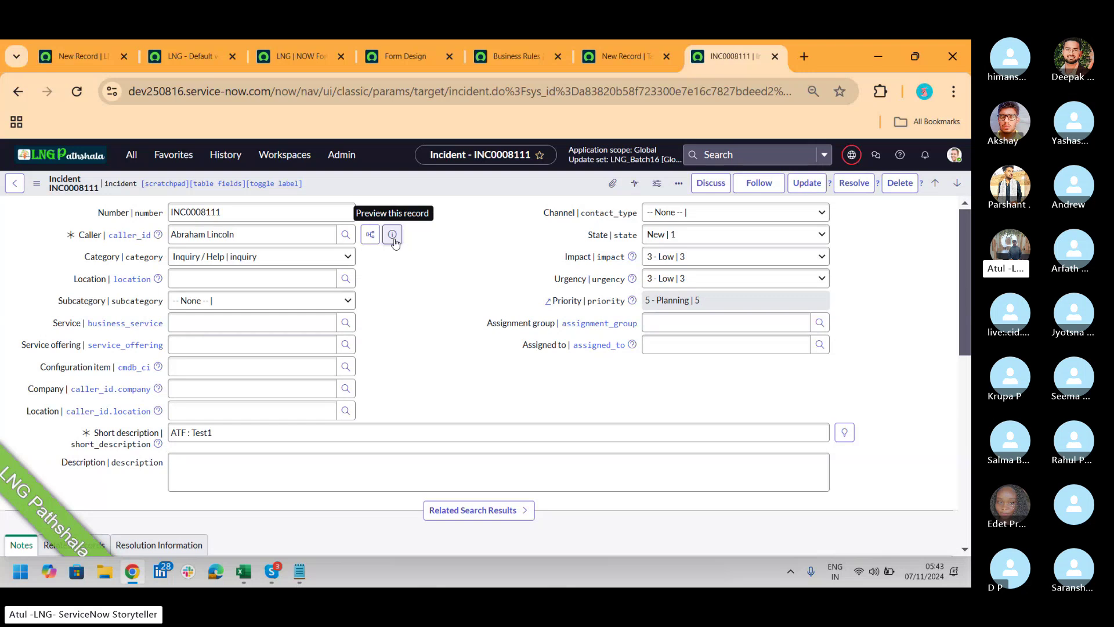
key(alt+Tab)
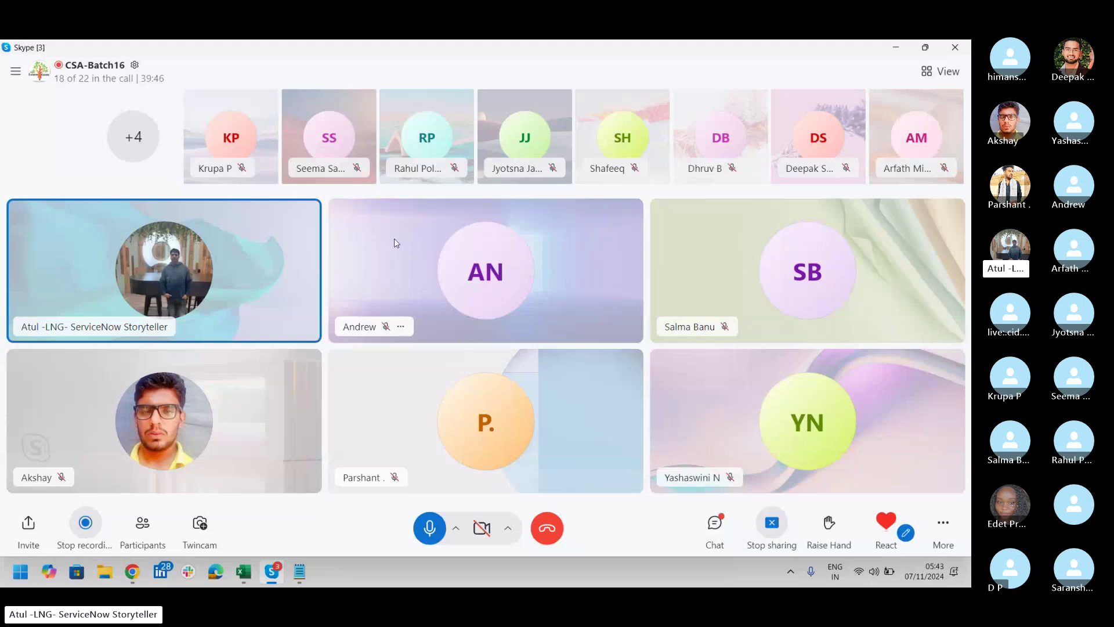
key(alt+Tab)
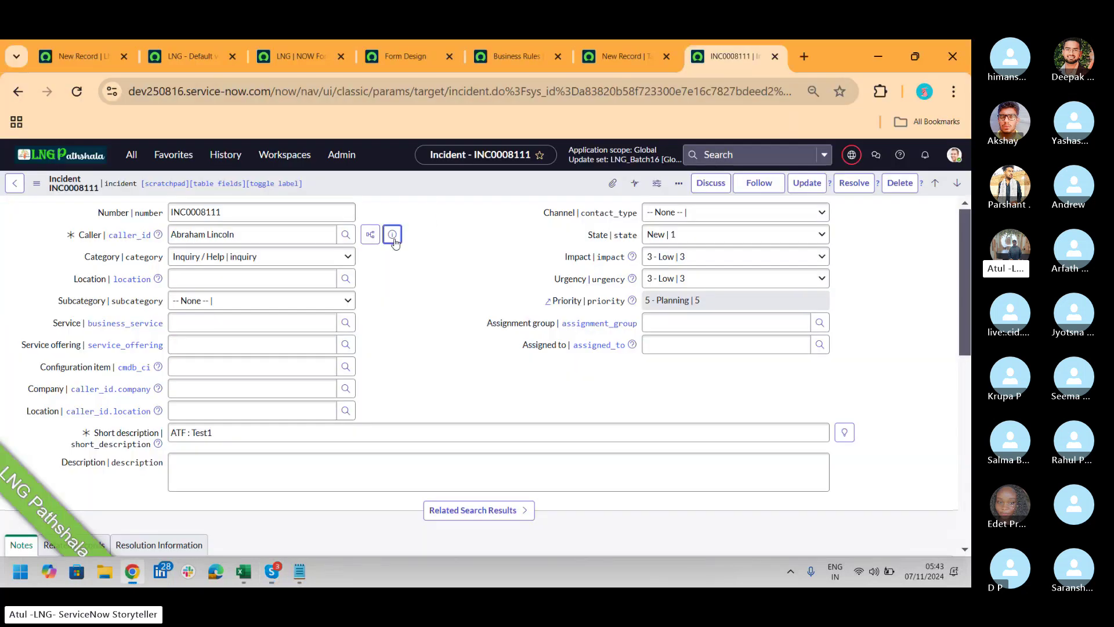
key(alt+Tab)
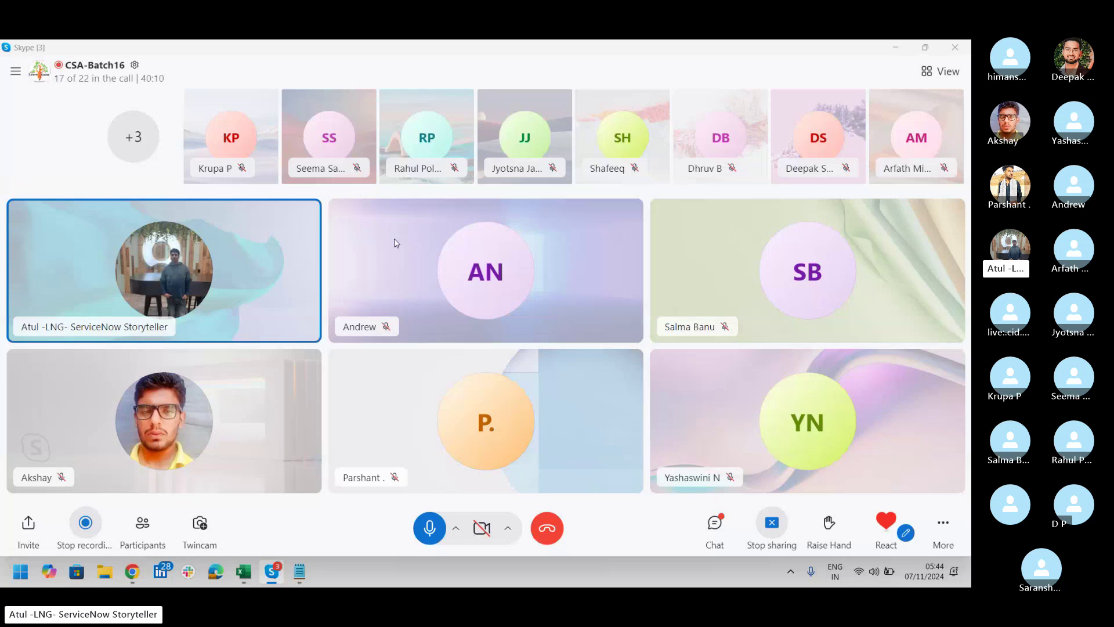
key(alt+Tab)
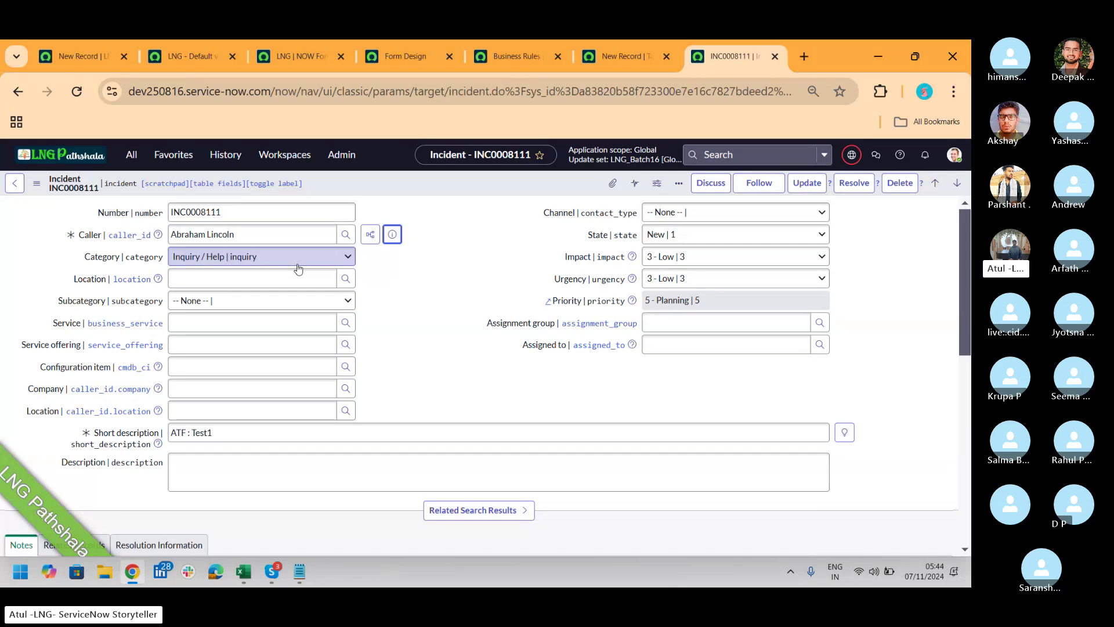
right_click(114, 260)
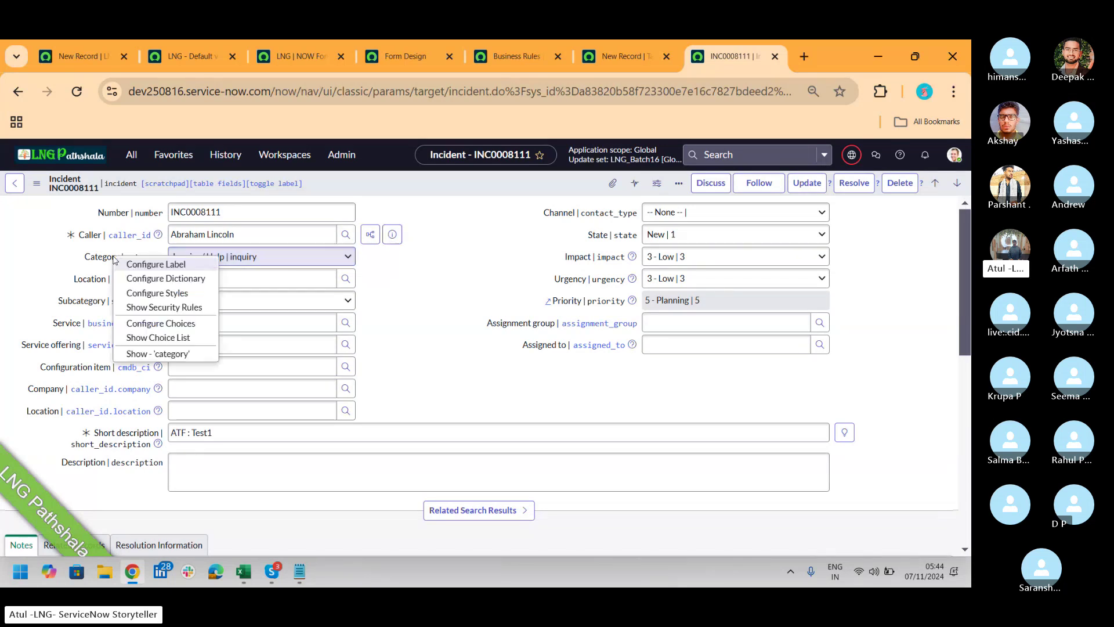
click(181, 355)
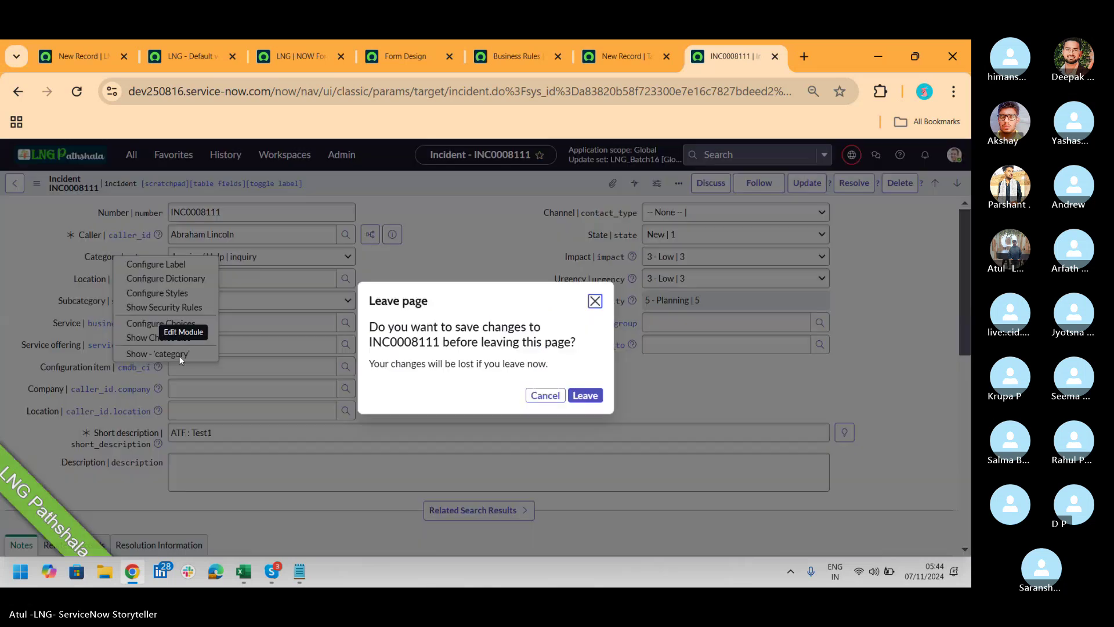
click(584, 397)
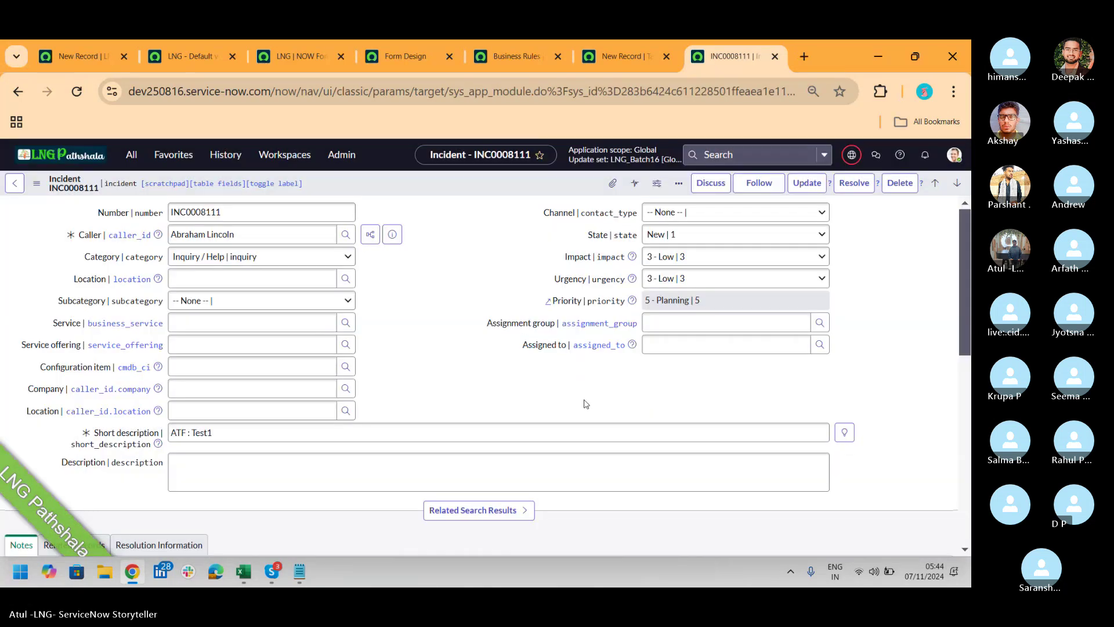
right_click(98, 256)
click(33, 237)
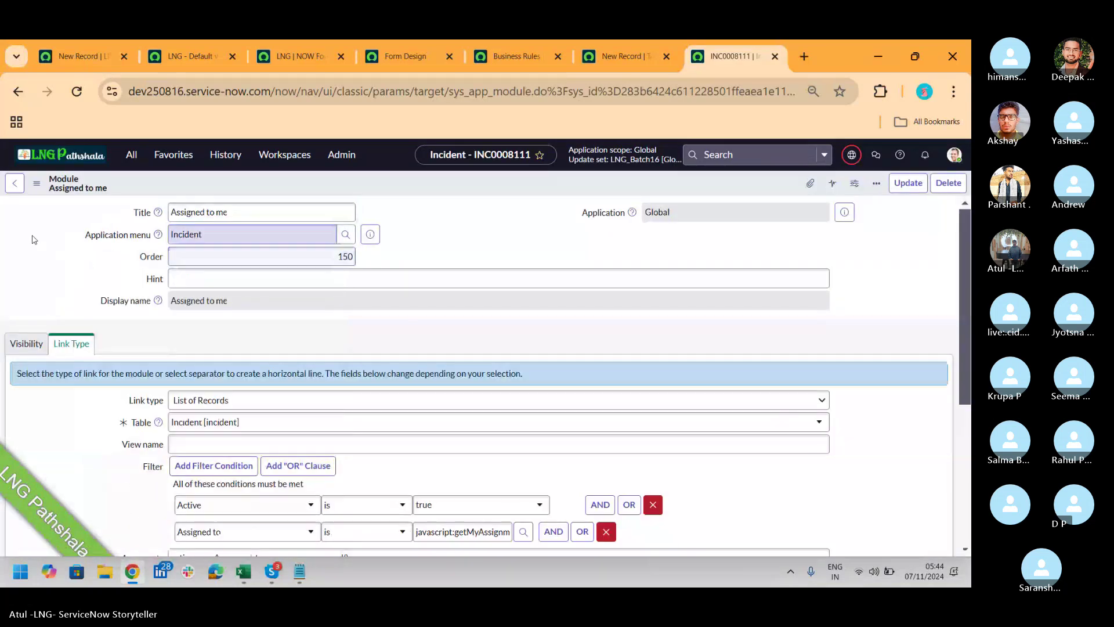
click(18, 91)
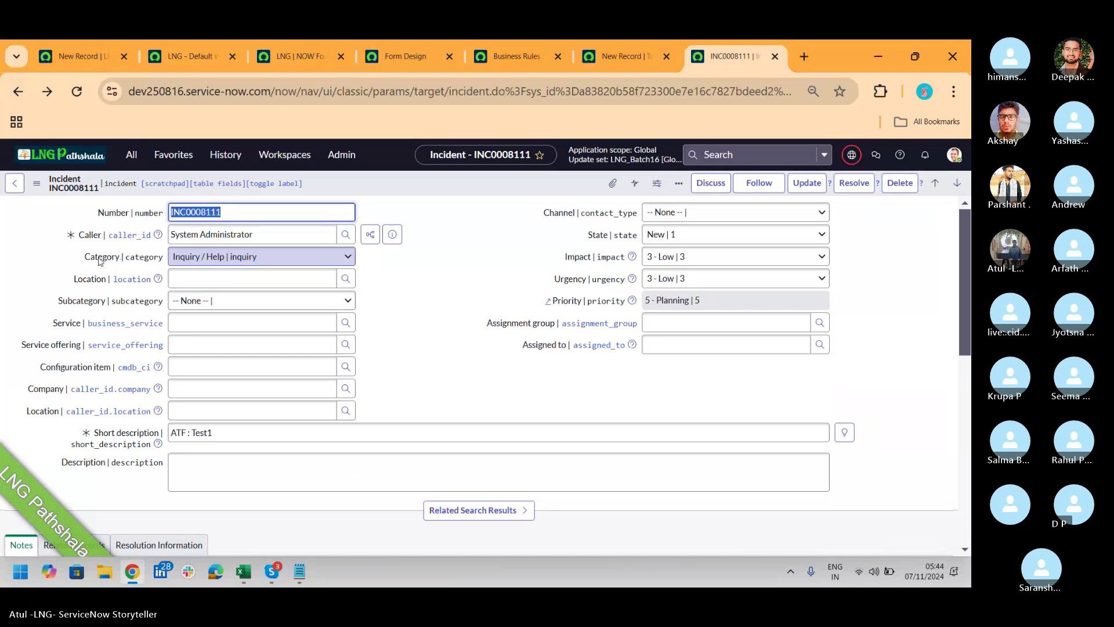
Show the dictionary information of the incident's Category field, examine its type, and close the information.
right_click(100, 261)
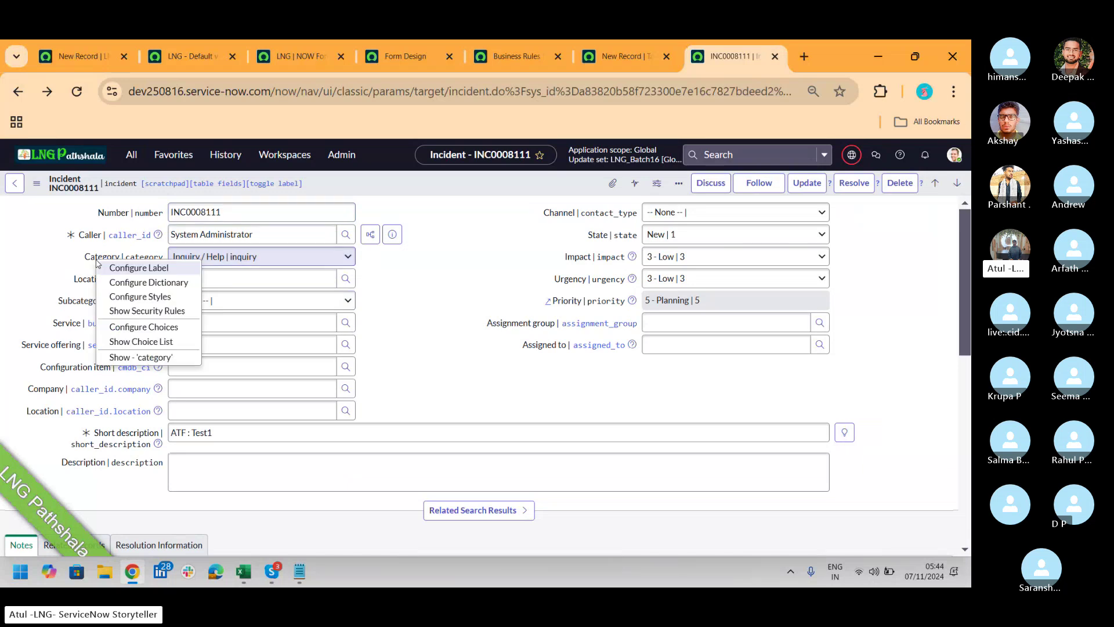
click(157, 358)
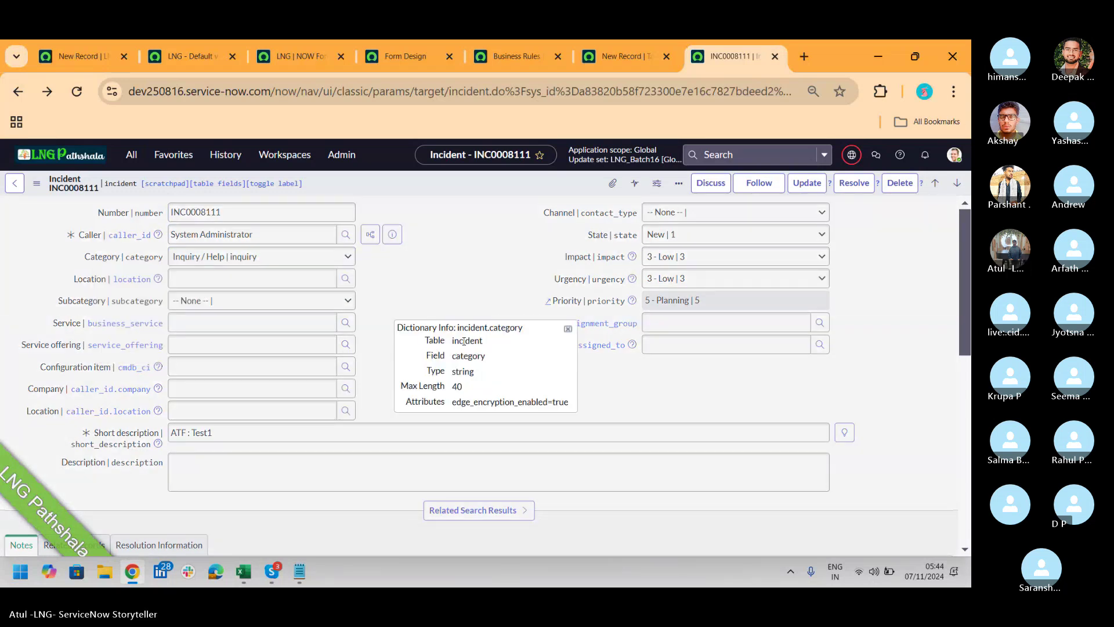
double_click(463, 371)
key(alt+Tab)
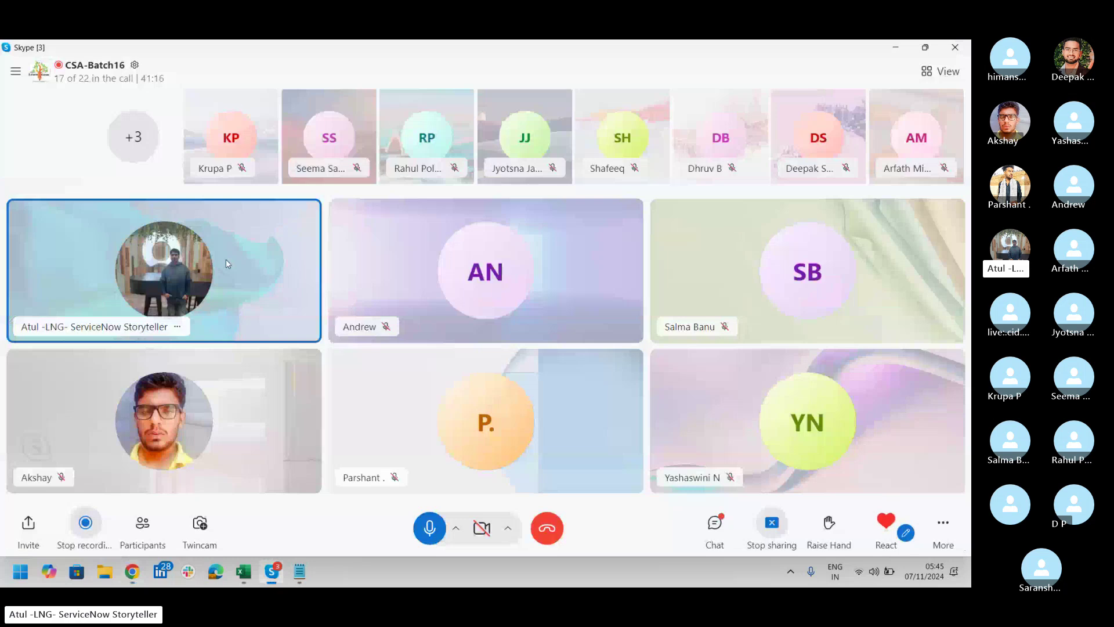
key(alt+Tab)
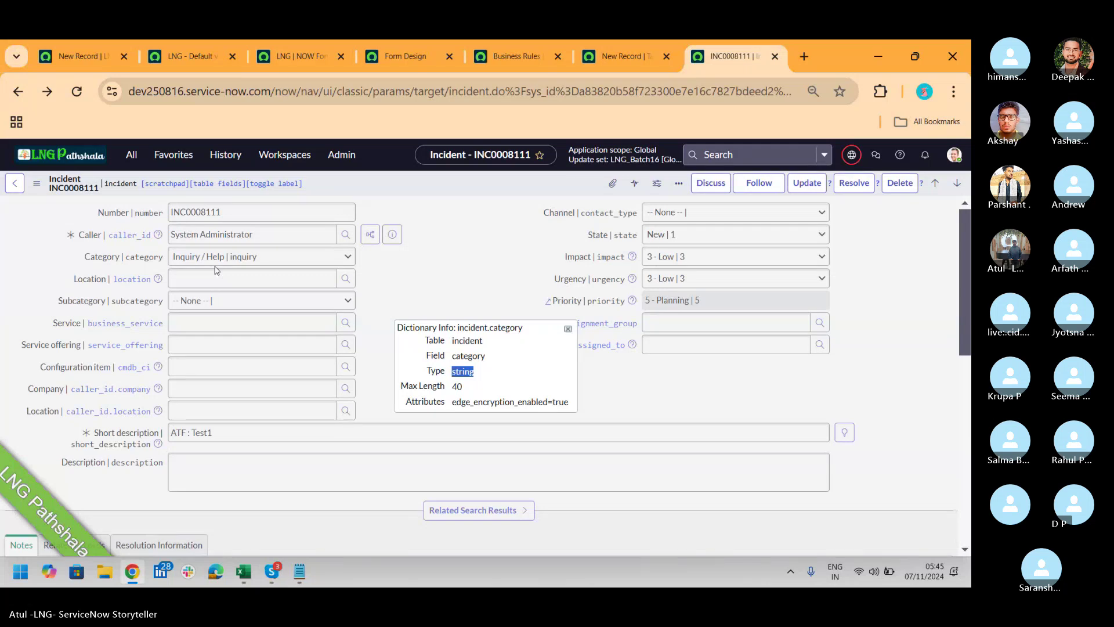
click(568, 329)
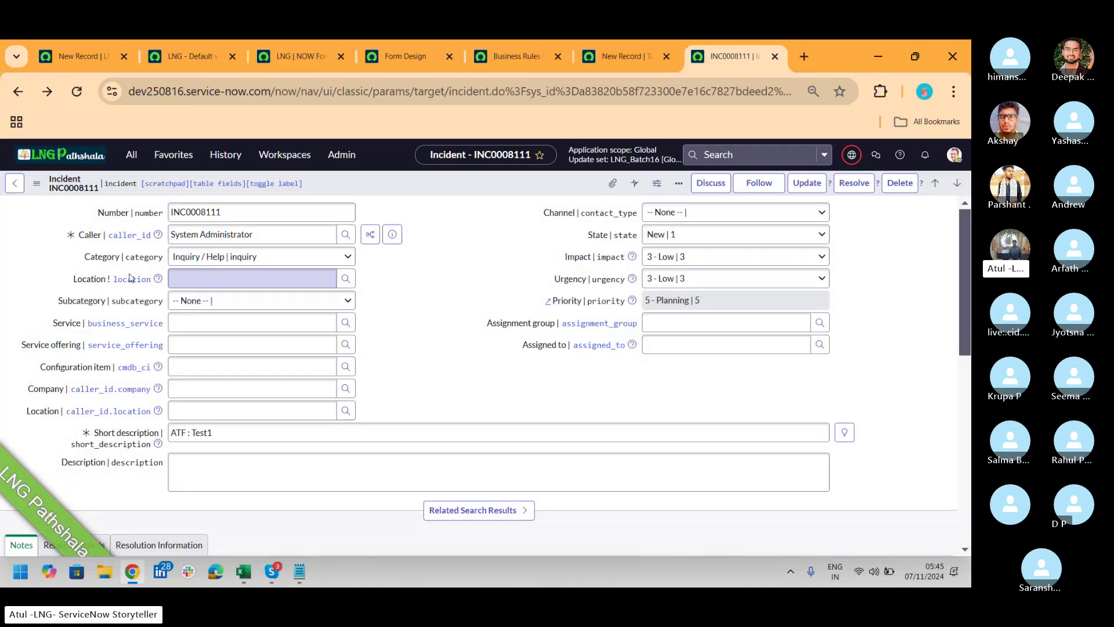
Open the dictionary entry of the incident's Category field and examine its Choice List Specification.
right_click(98, 260)
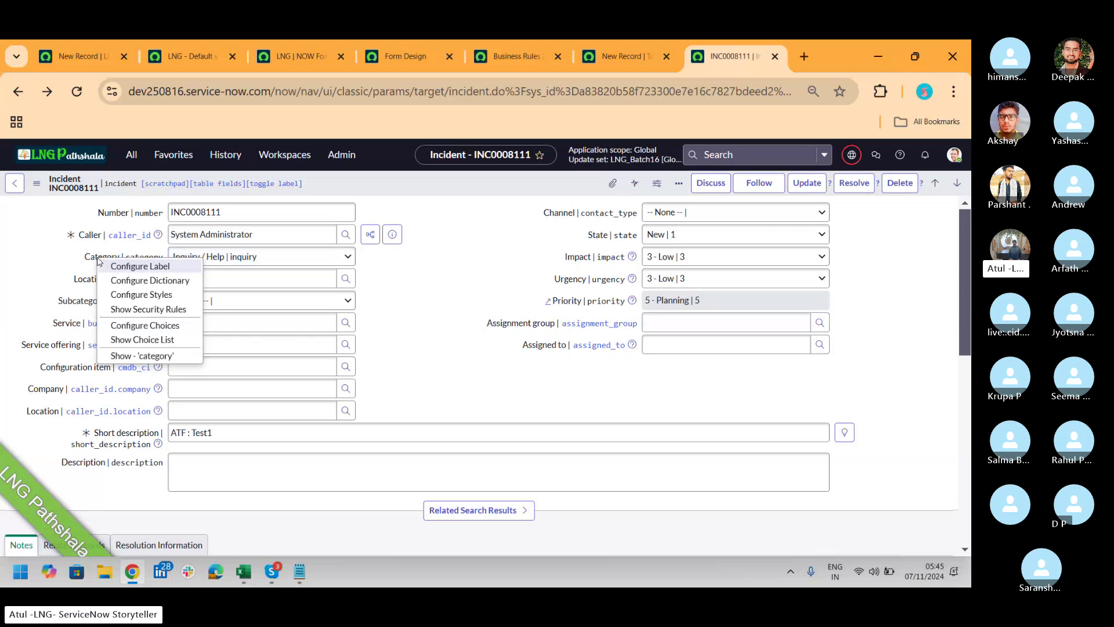
click(153, 285)
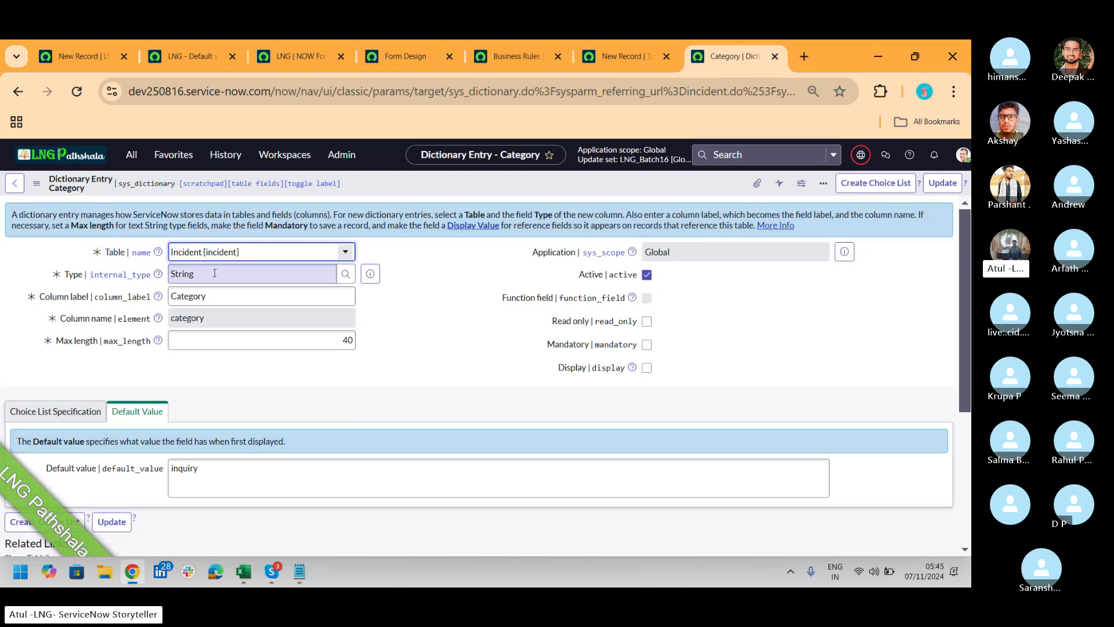
click(79, 409)
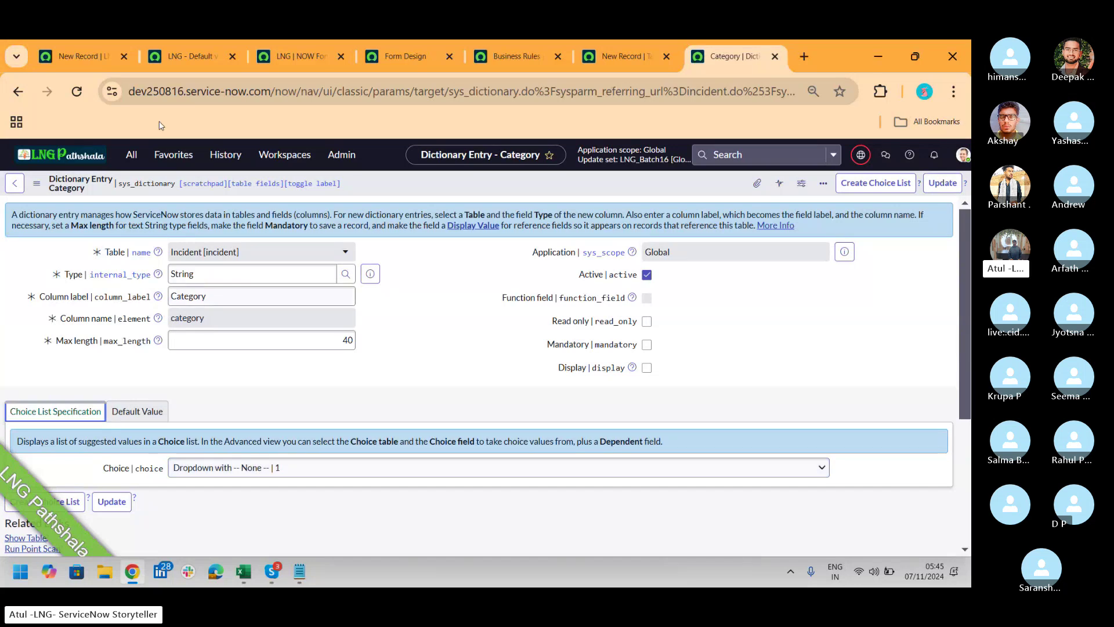
Open the LNG form in Form Design from its new record and decline the Form Builder suggestion.
click(190, 62)
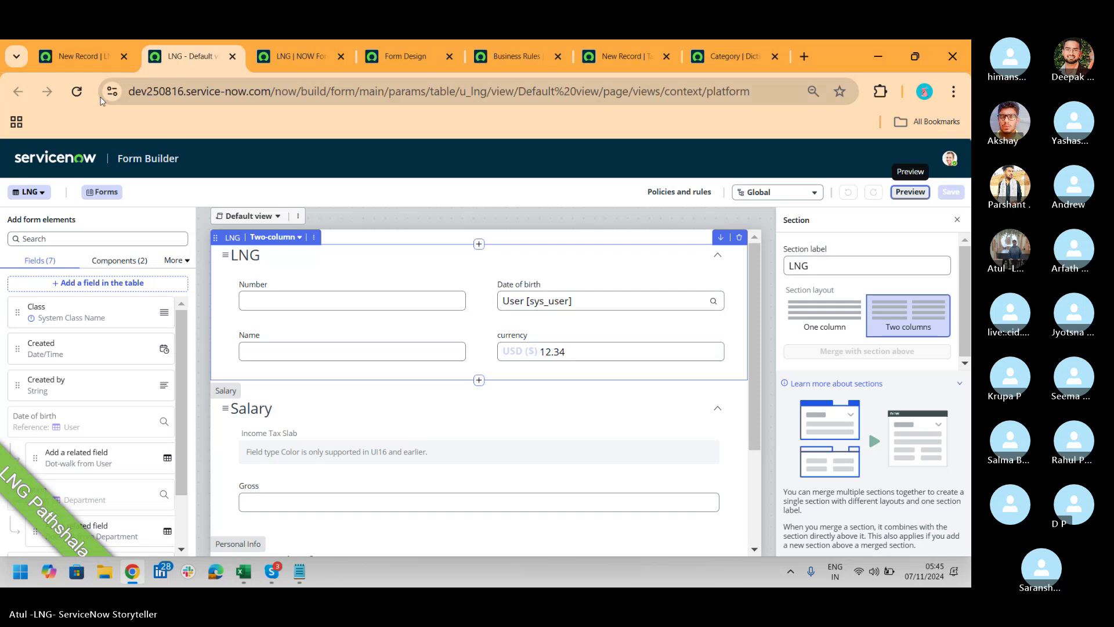
click(71, 56)
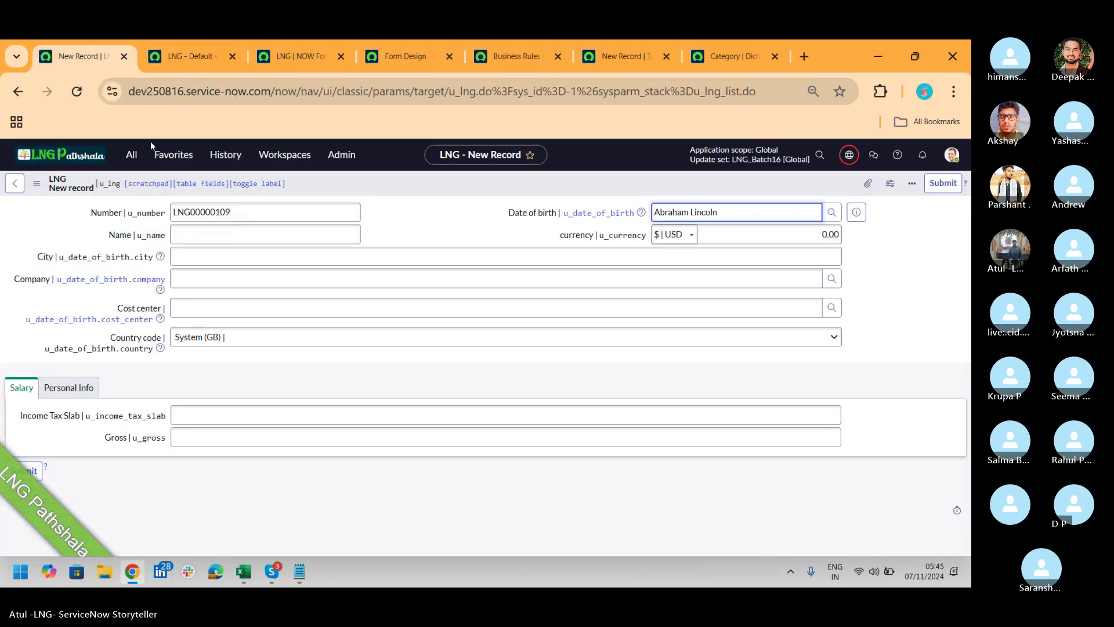
right_click(358, 187)
mouse_move(408, 209)
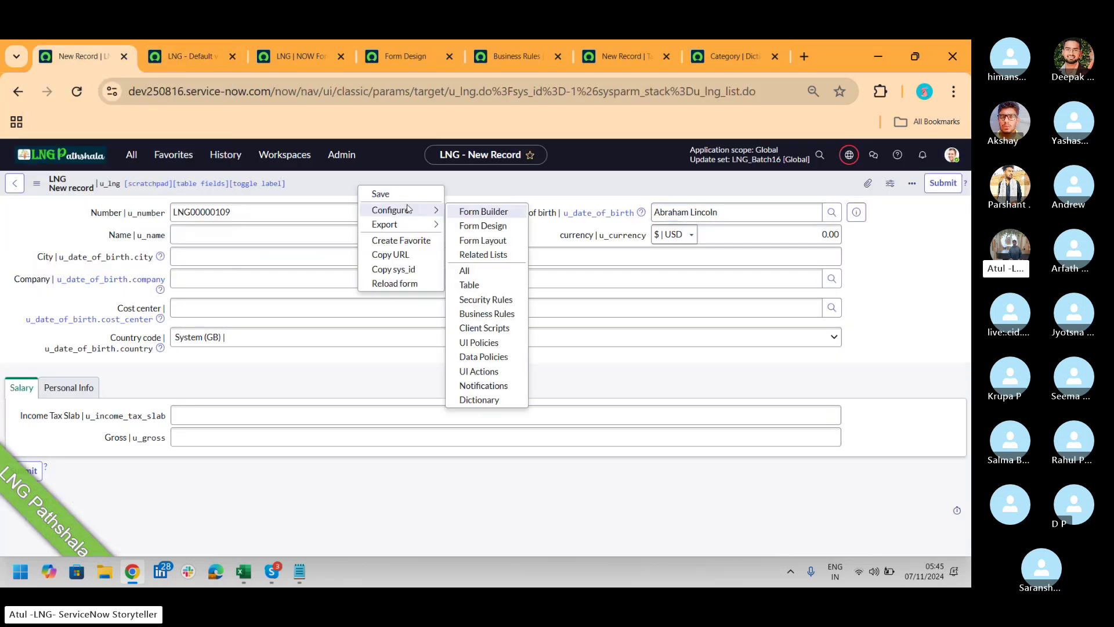
click(468, 225)
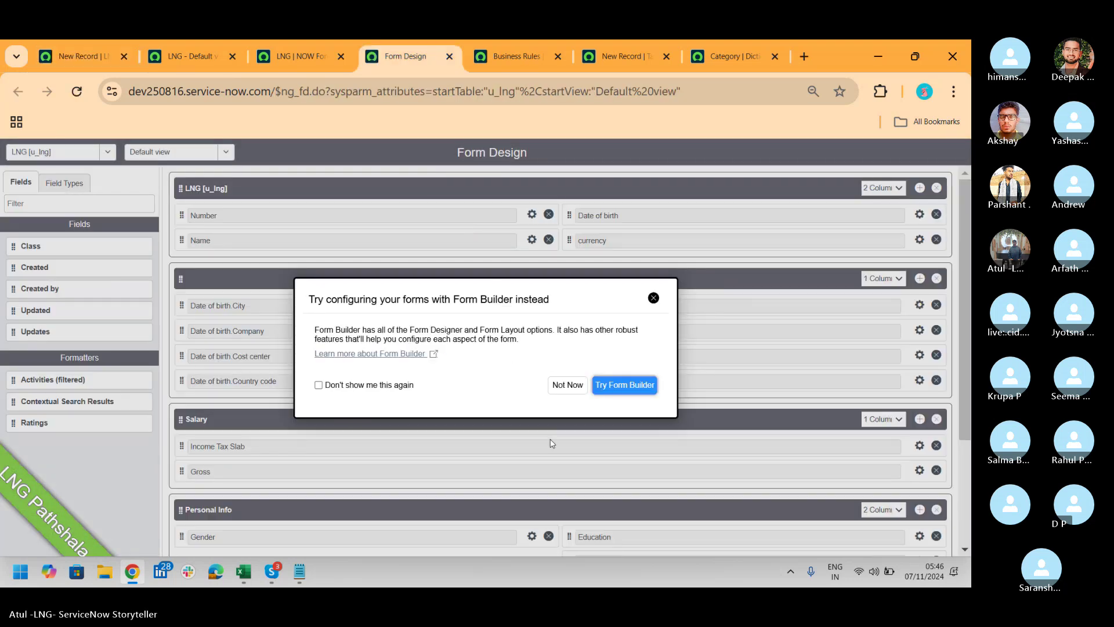
click(568, 385)
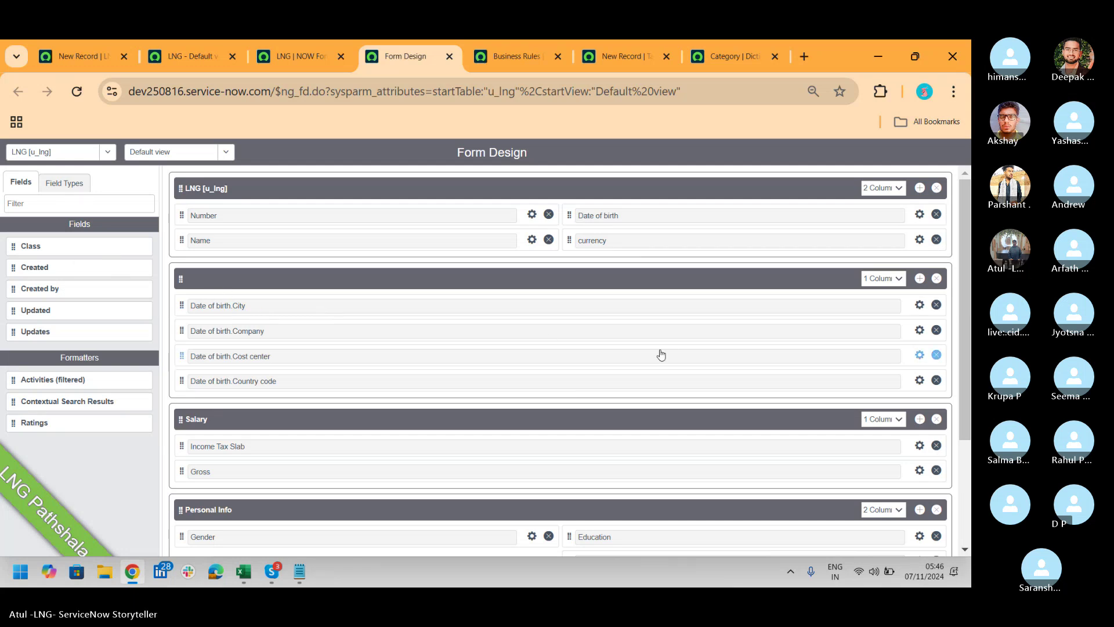
Find the String field type and add a new String field below Name in the LNG section.
click(76, 183)
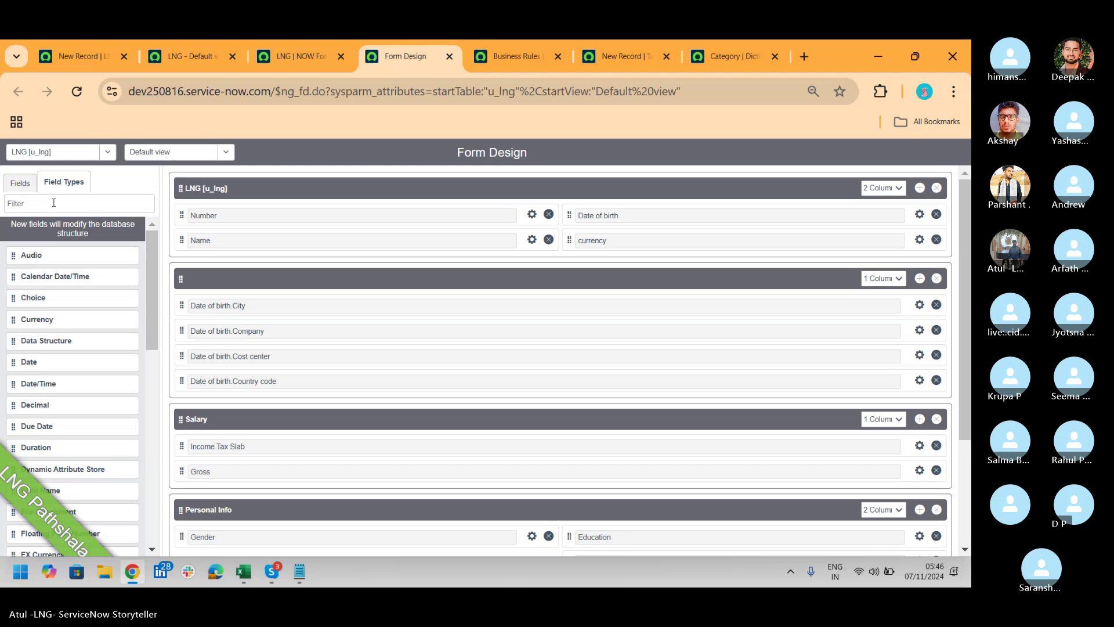
click(53, 203)
text(stri)
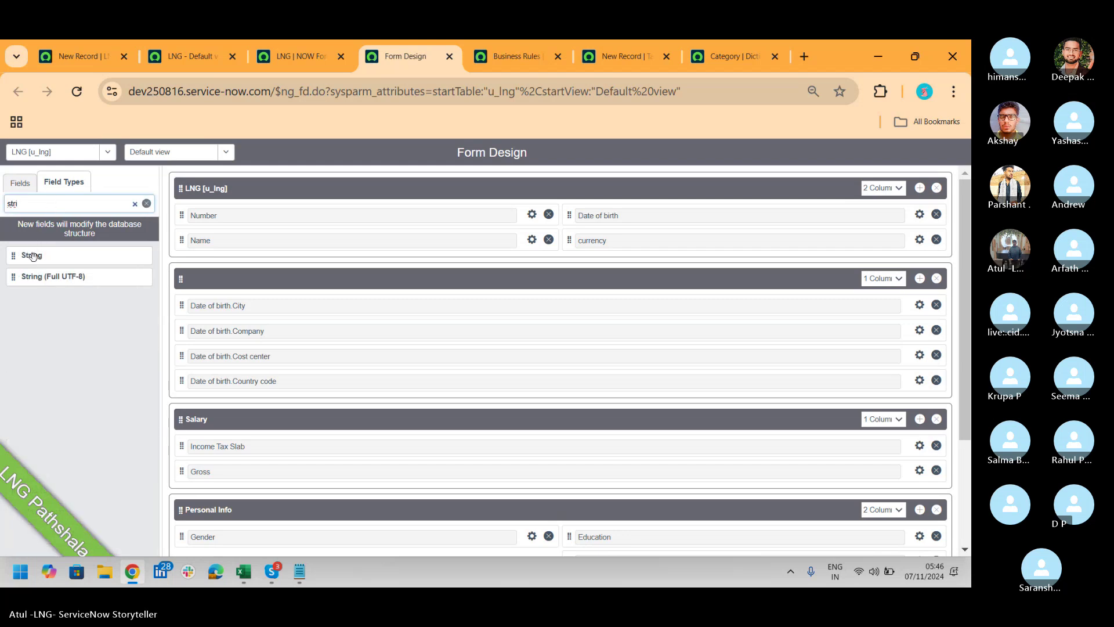
drag(32, 256, 387, 267)
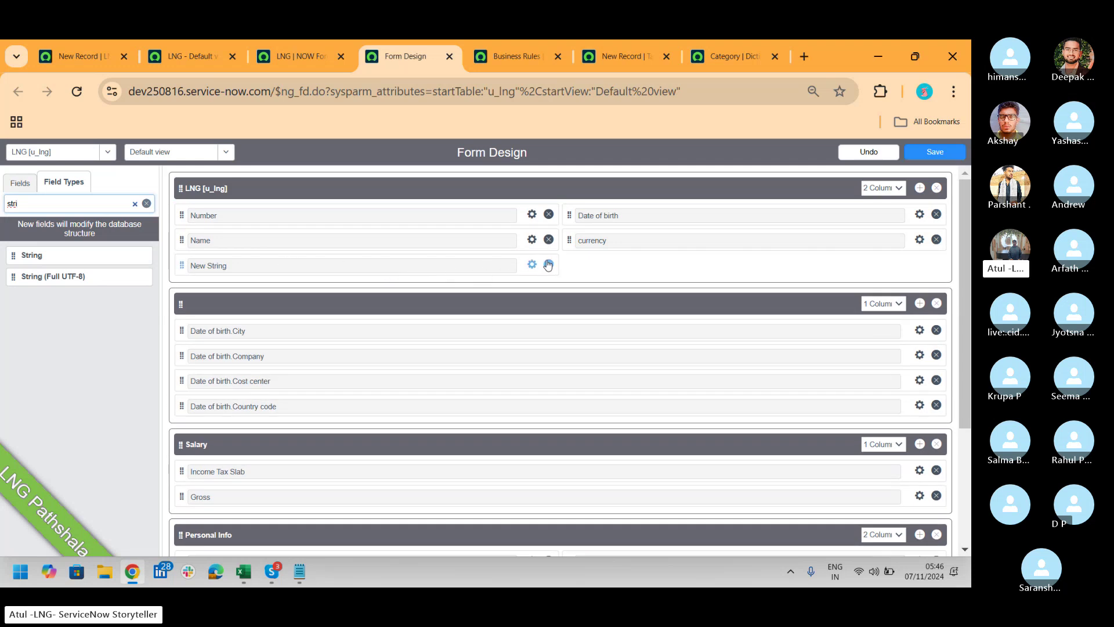
Label the new string field Generation and create a choice list for it.
click(531, 266)
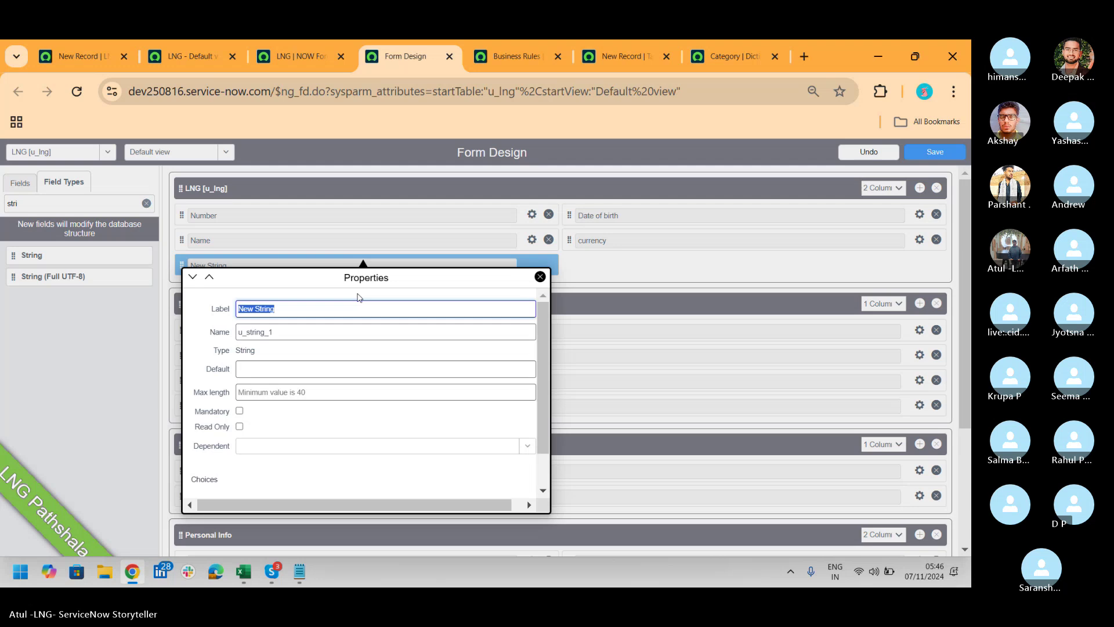
text(Generatio)
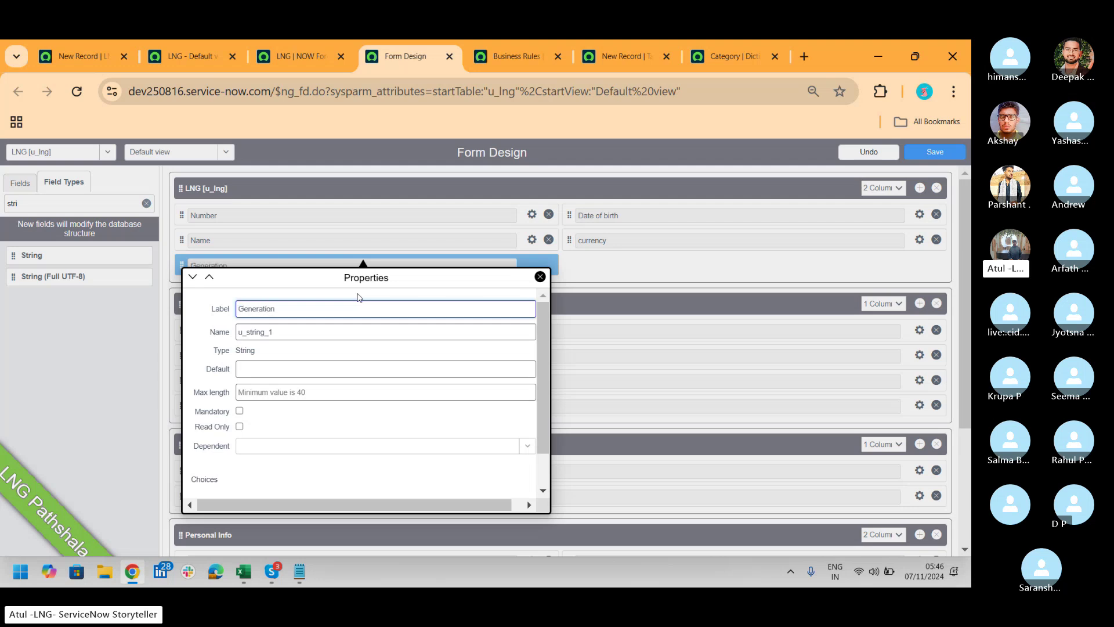
text(n)
scroll(543, 326, down, 1)
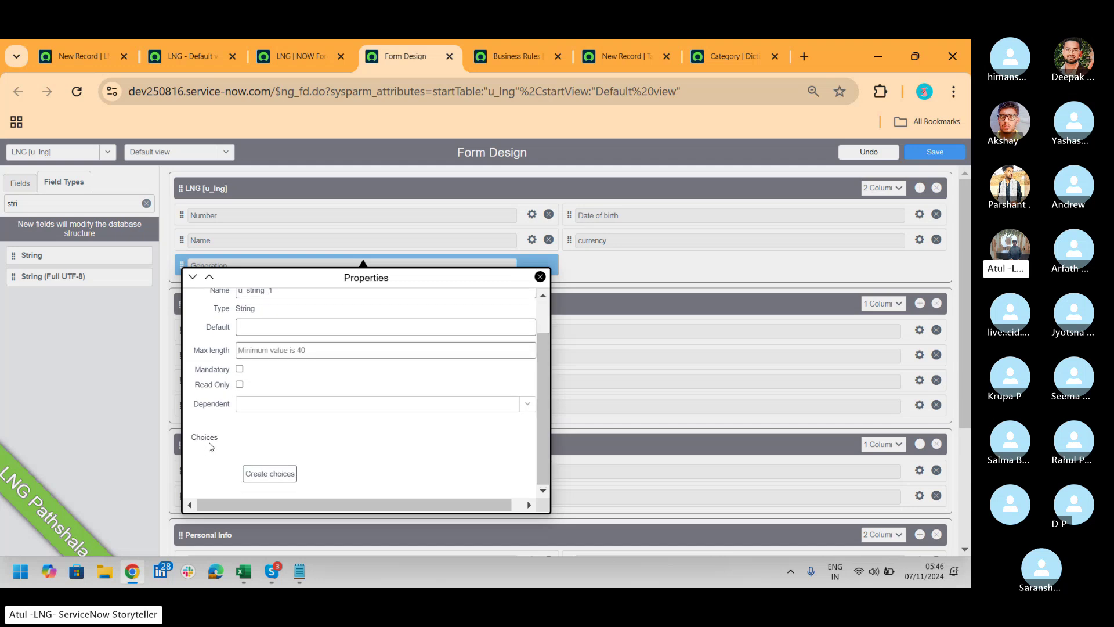
click(270, 474)
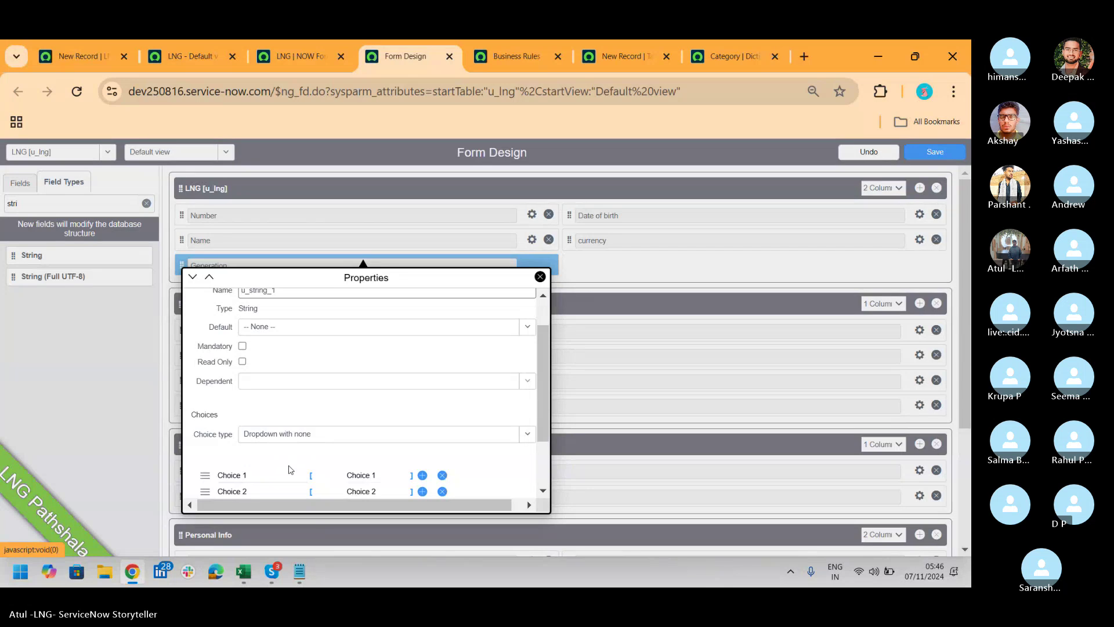
click(279, 477)
triple_click(278, 477)
click(174, 485)
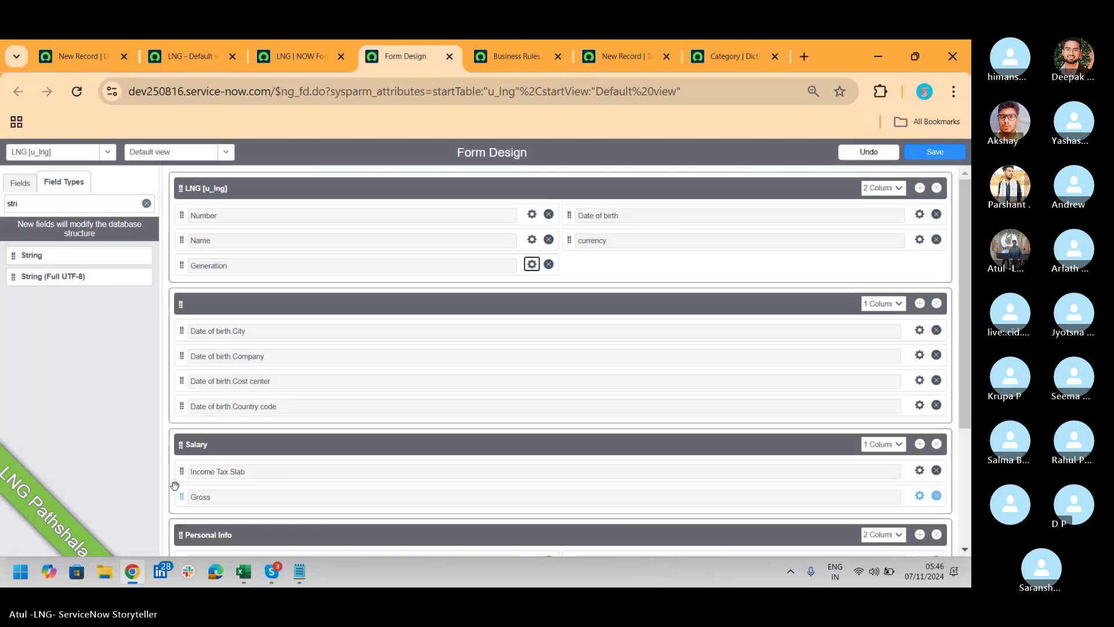
scroll(174, 485, down, 3)
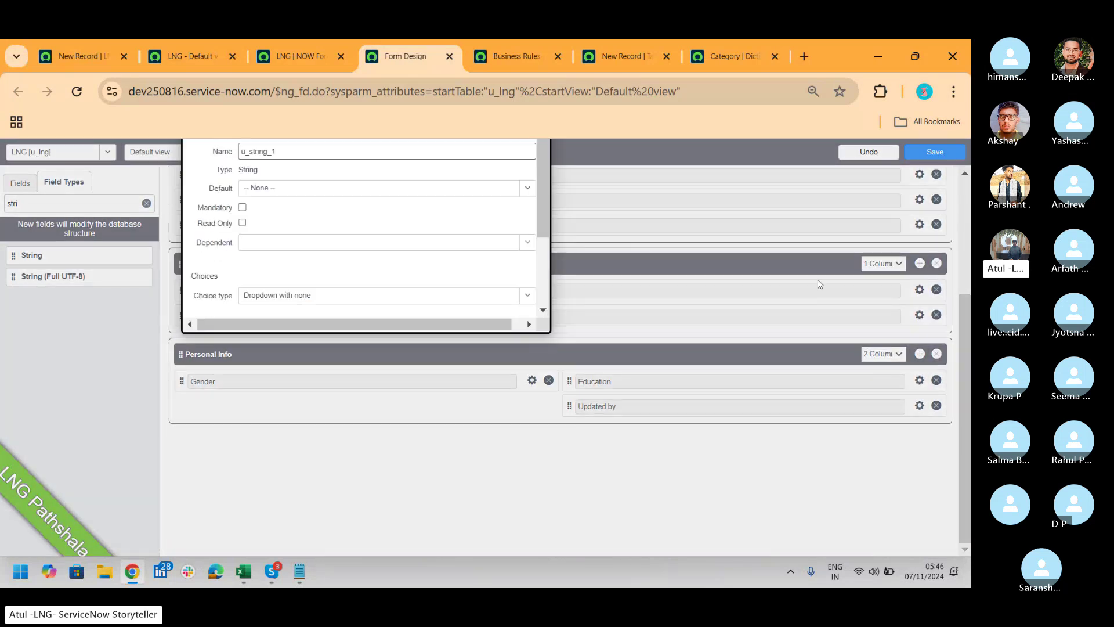
drag(969, 297, 970, 181)
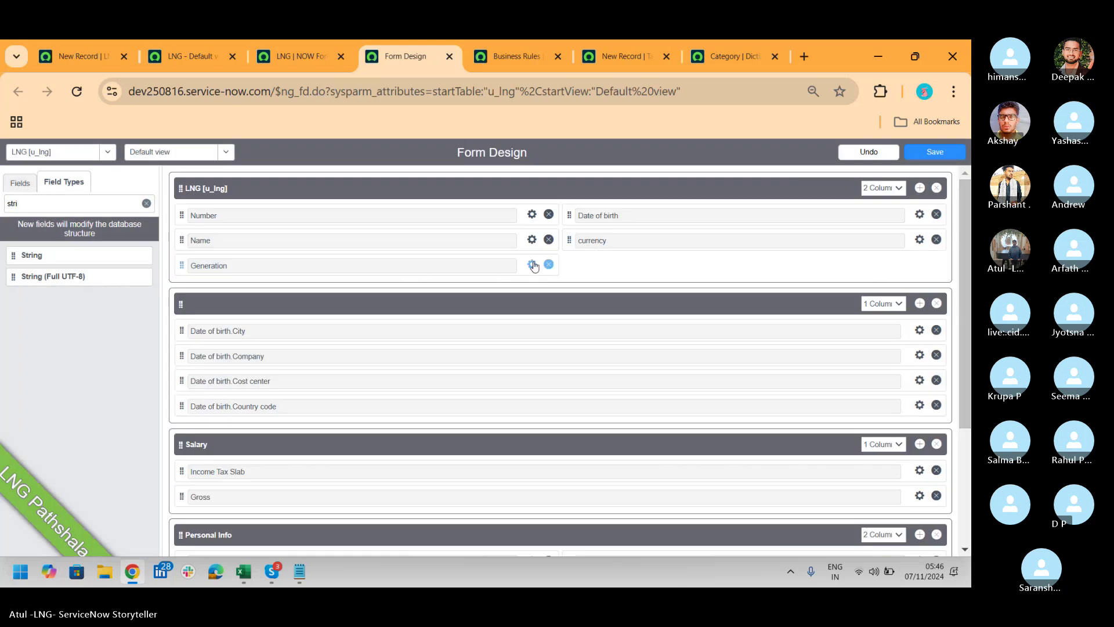
Rename the Generation field's first two choices as Gen 1 and Gen 2.
click(532, 265)
drag(546, 341, 541, 416)
click(250, 393)
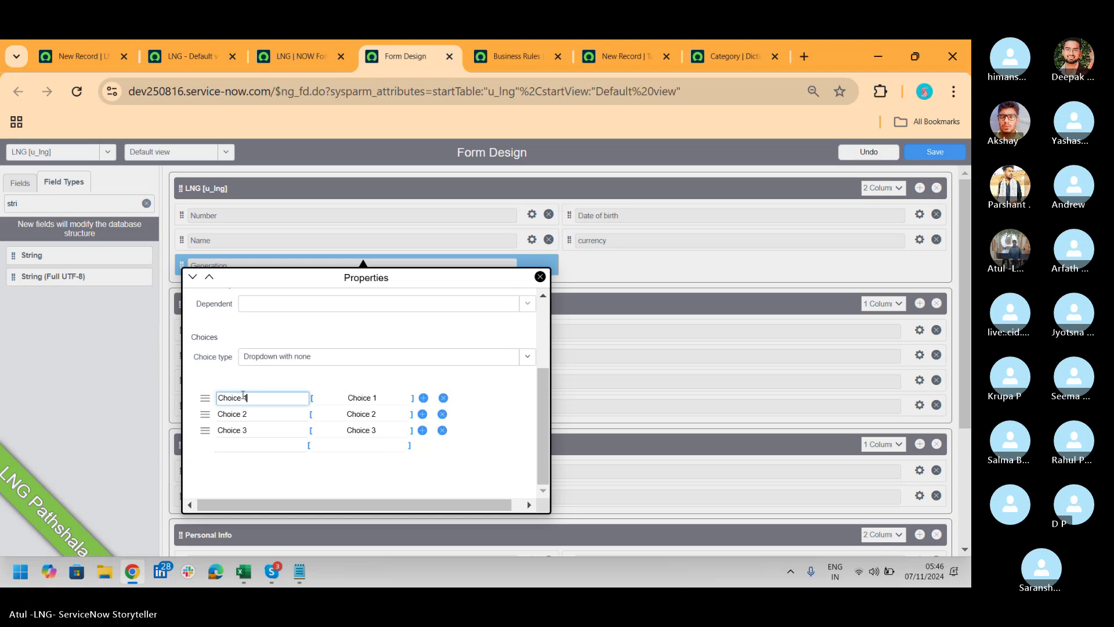
drag(251, 394, 212, 395)
text(Gen 1)
click(257, 418)
key(BackSpace)
key(BackSpace)
key(BackSpace)
key(BackSpace)
key(BackSpace)
key(BackSpace)
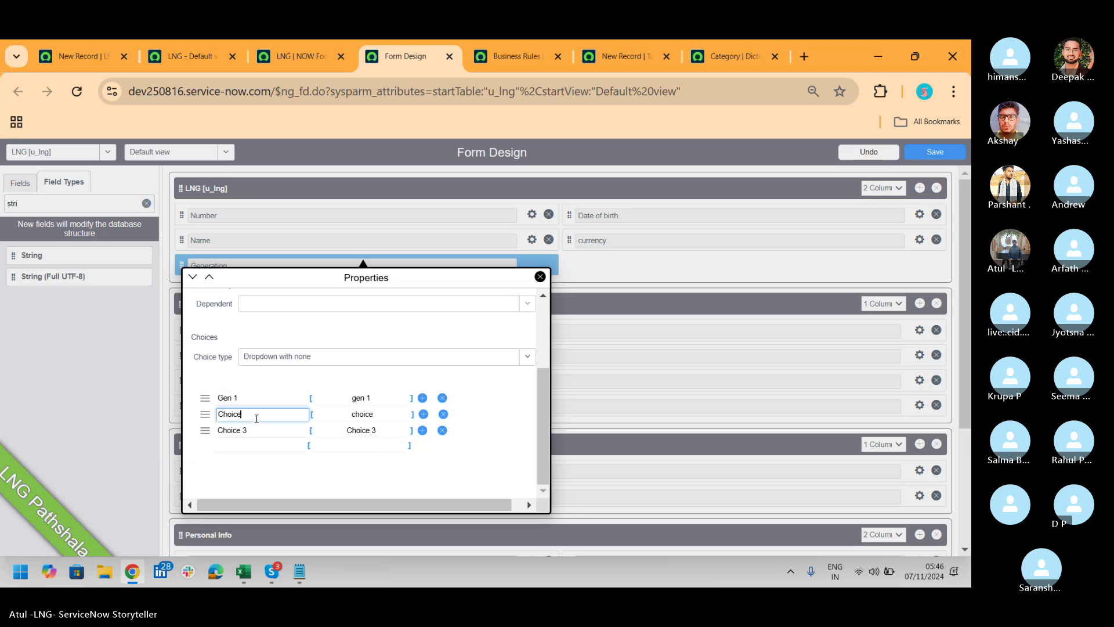
text(Gen 2)
Rename the Generation field's third choice as Gen Z.
click(266, 430)
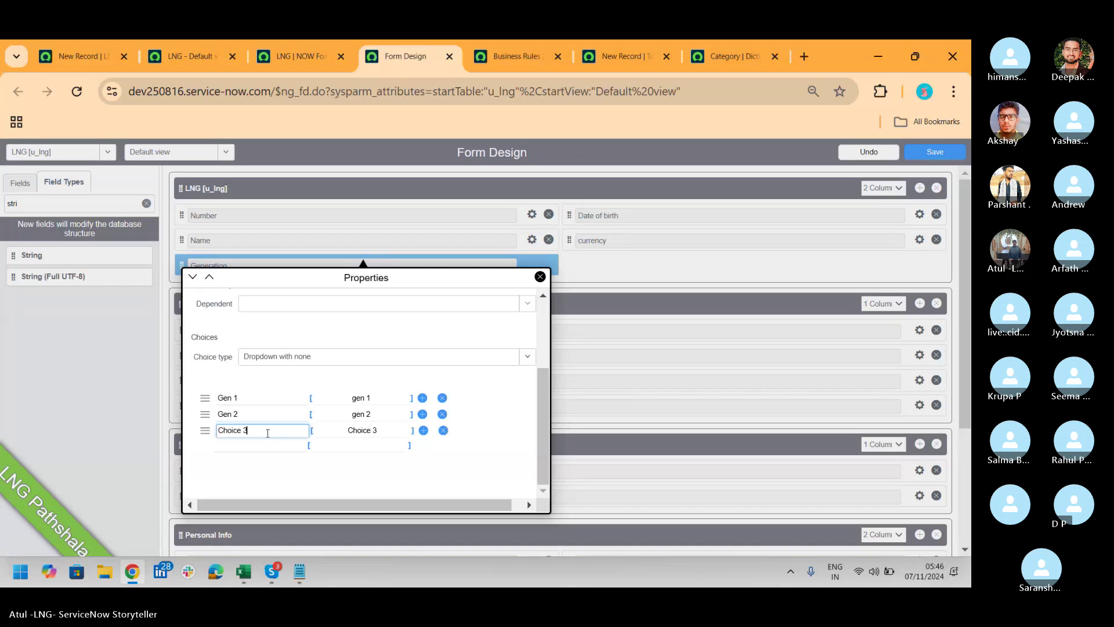
key(BackSpace)
key(BackSpace)
key(BackSpace)
key(BackSpace)
key(BackSpace)
key(BackSpace)
key(BackSpace)
key(BackSpace)
text(Nen Z)
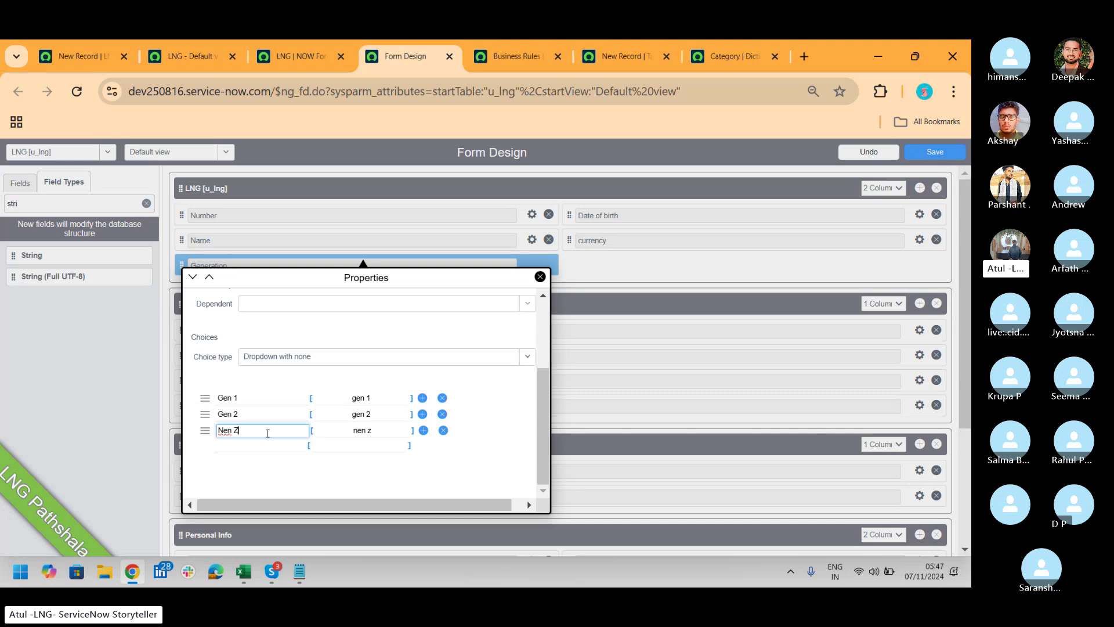
key(Home)
key(Delete)
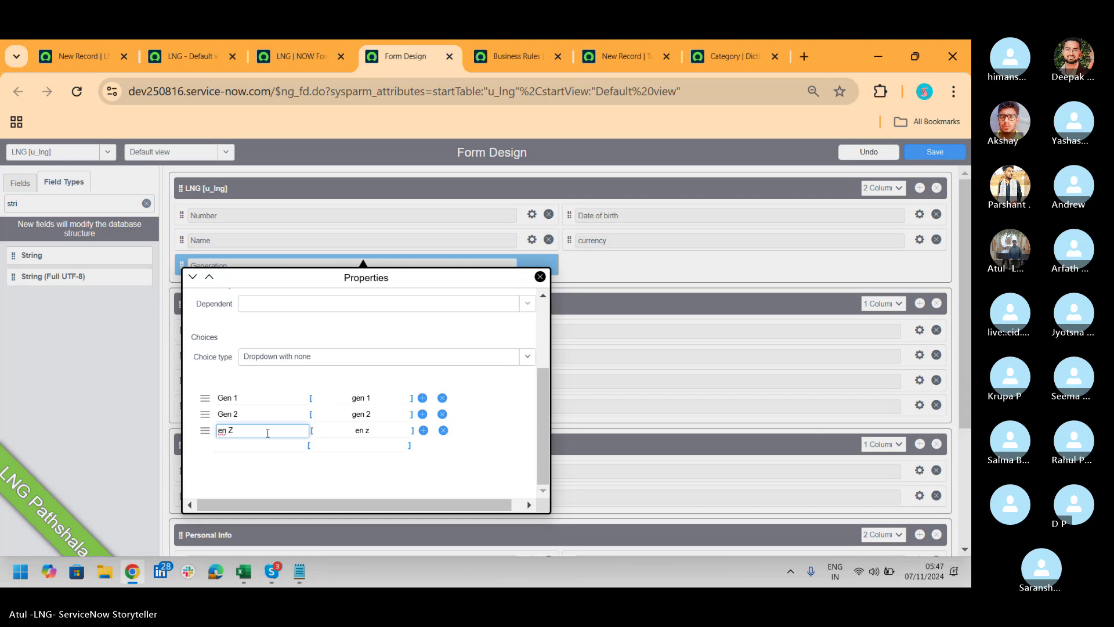
text(G)
Set the Generation field's choice type to Dropdown without none, close its properties and save the LNG form design.
click(274, 361)
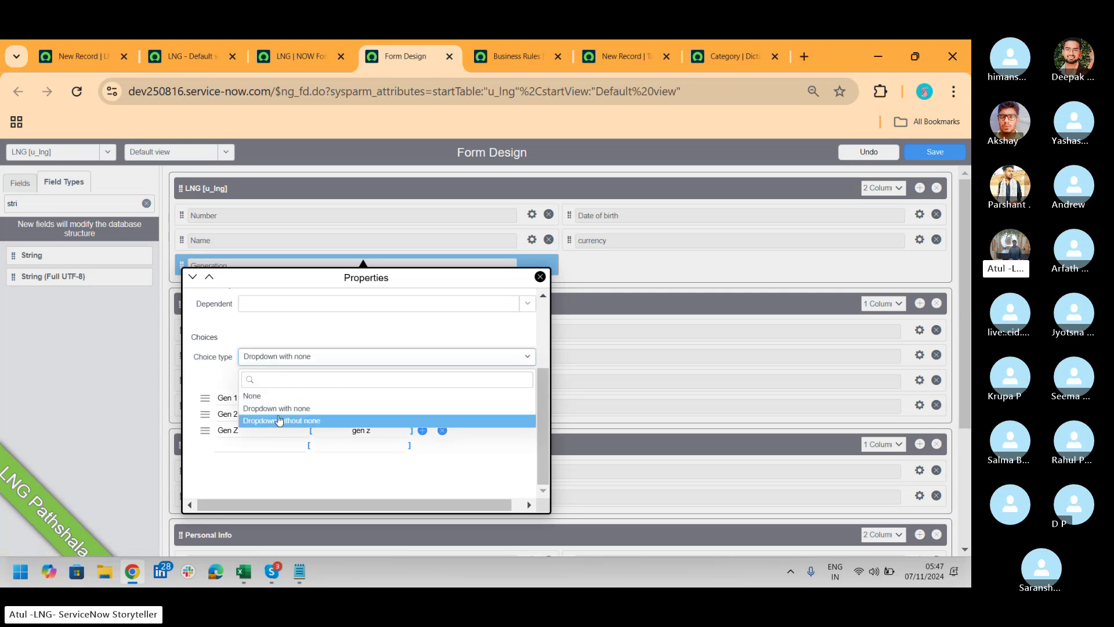
click(279, 424)
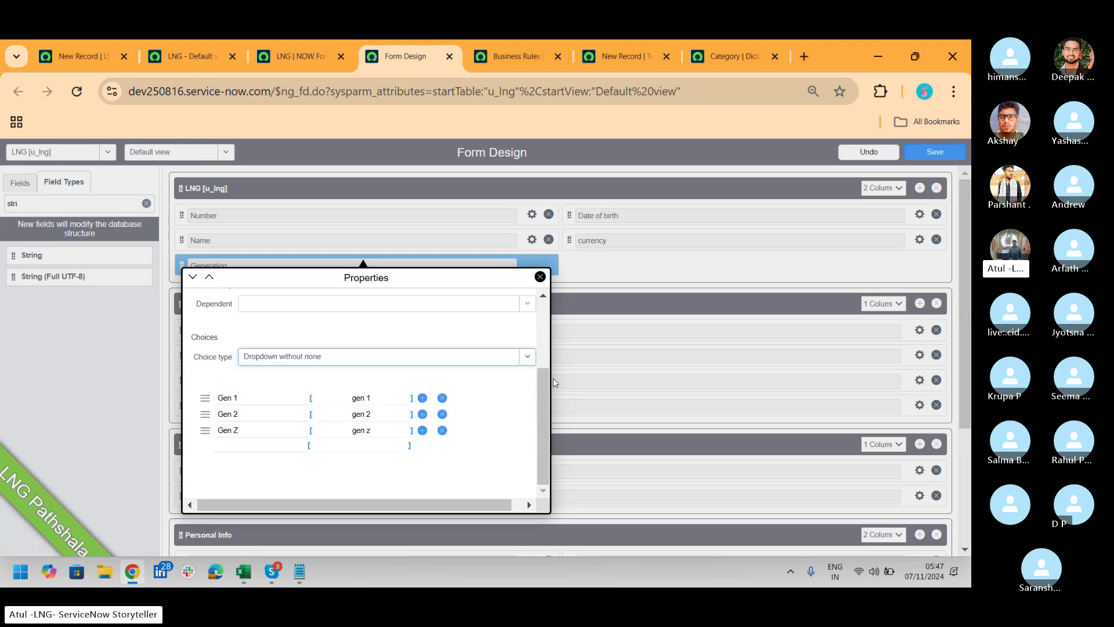
scroll(547, 389, up, 2)
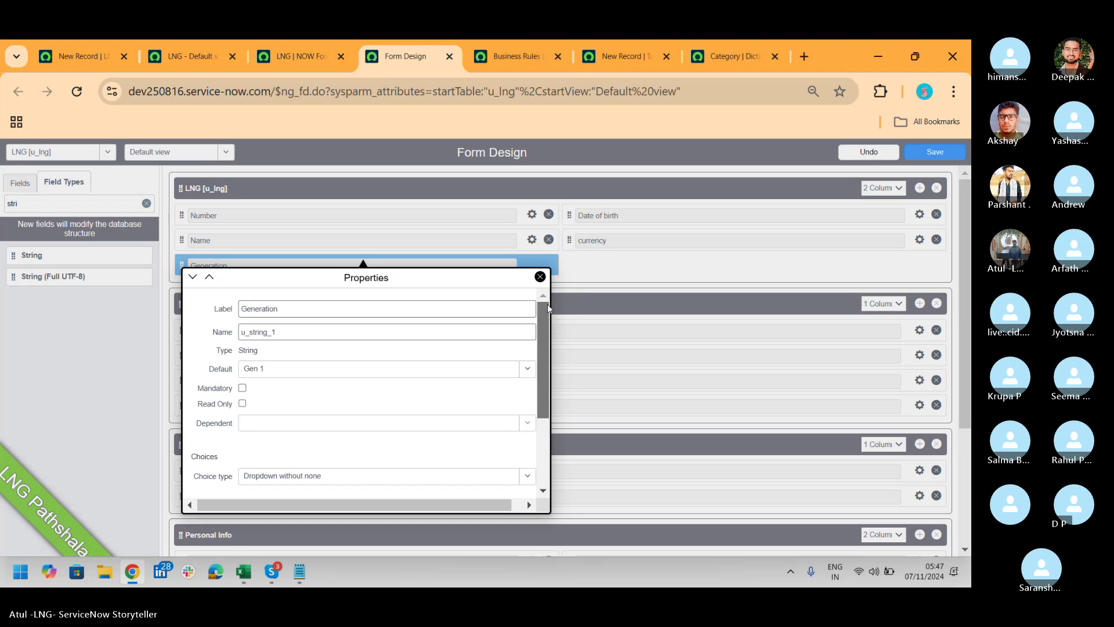
double_click(329, 334)
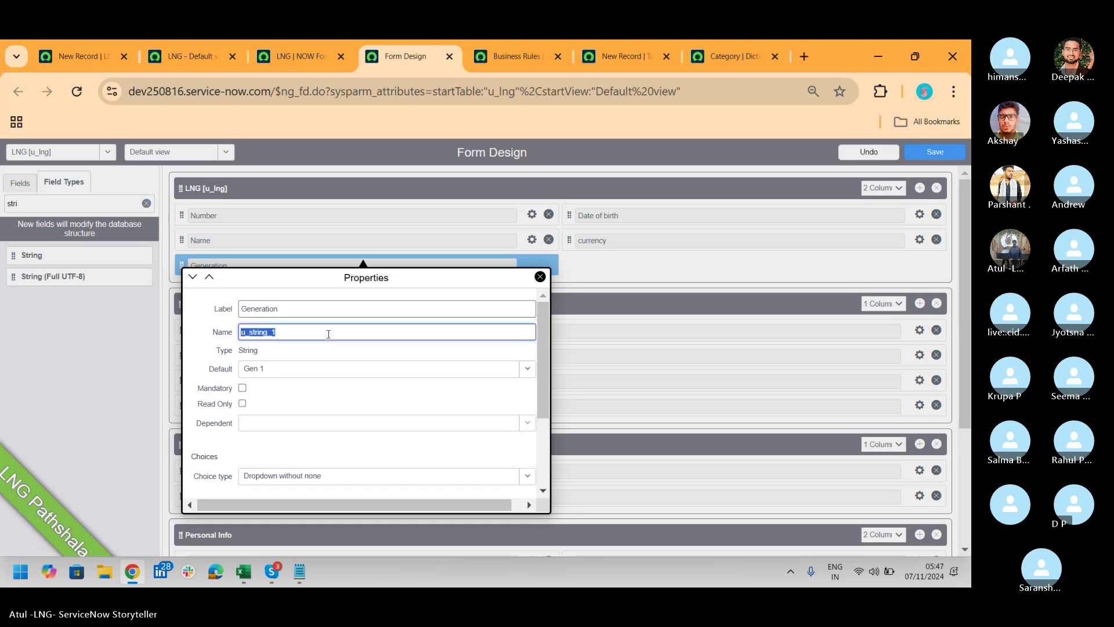
click(319, 308)
key(Tab)
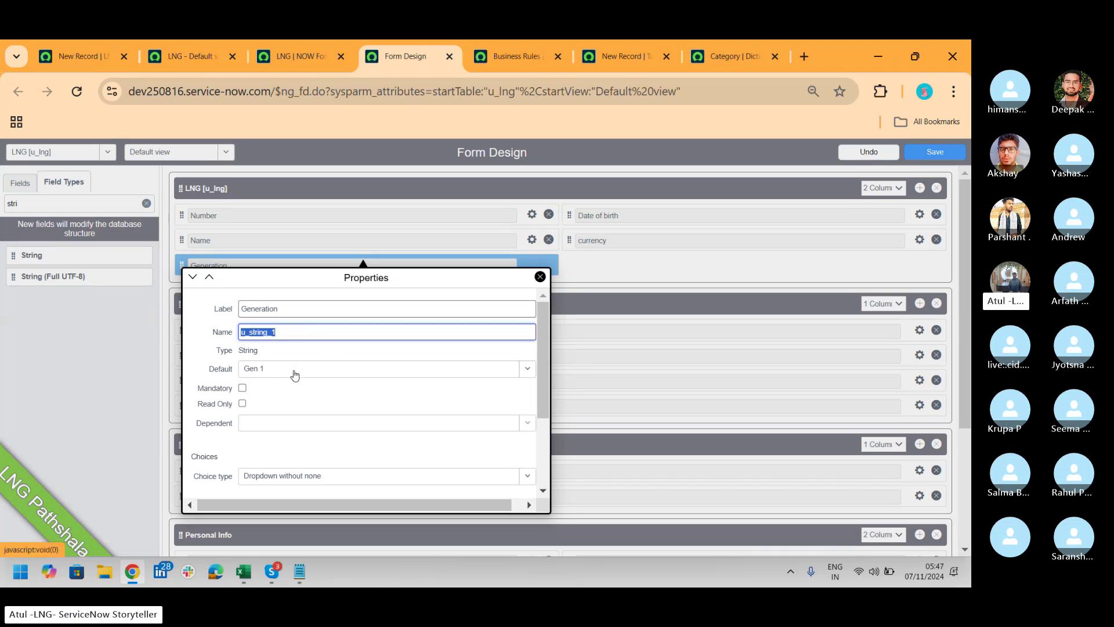
click(539, 276)
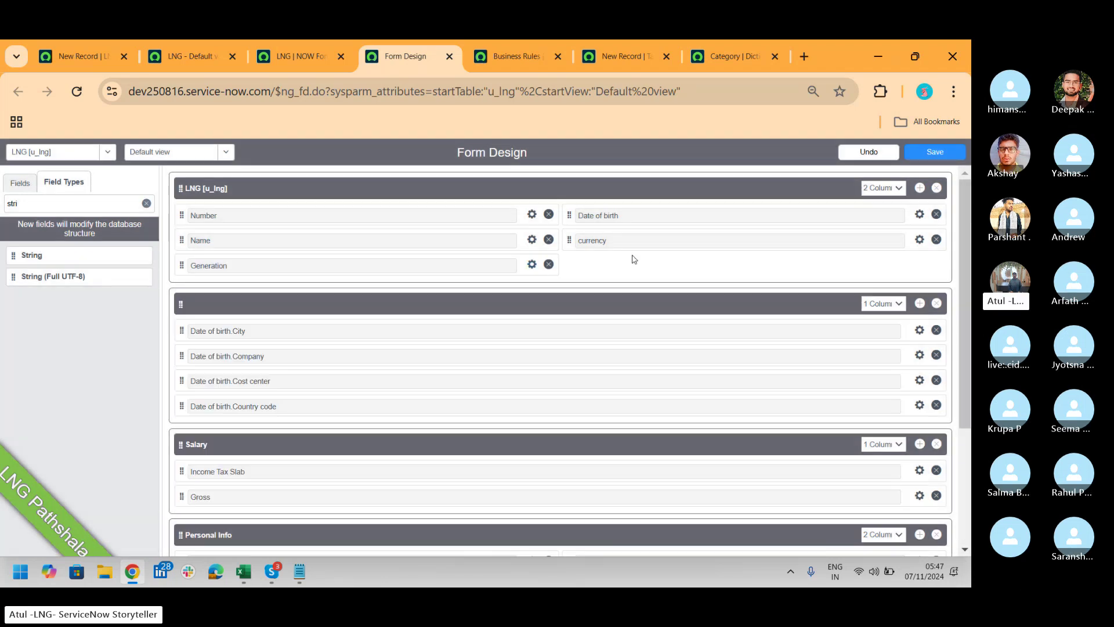
click(935, 152)
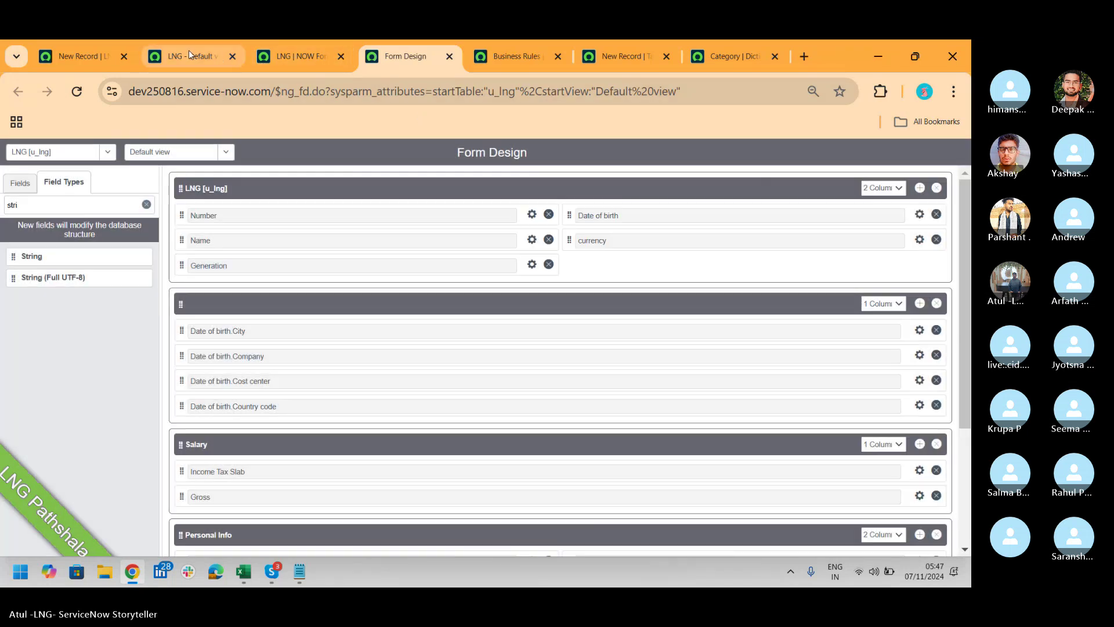
Reload the new LNG record form, discarding its unsaved changes, and examine the choices offered by the Generation field.
click(189, 50)
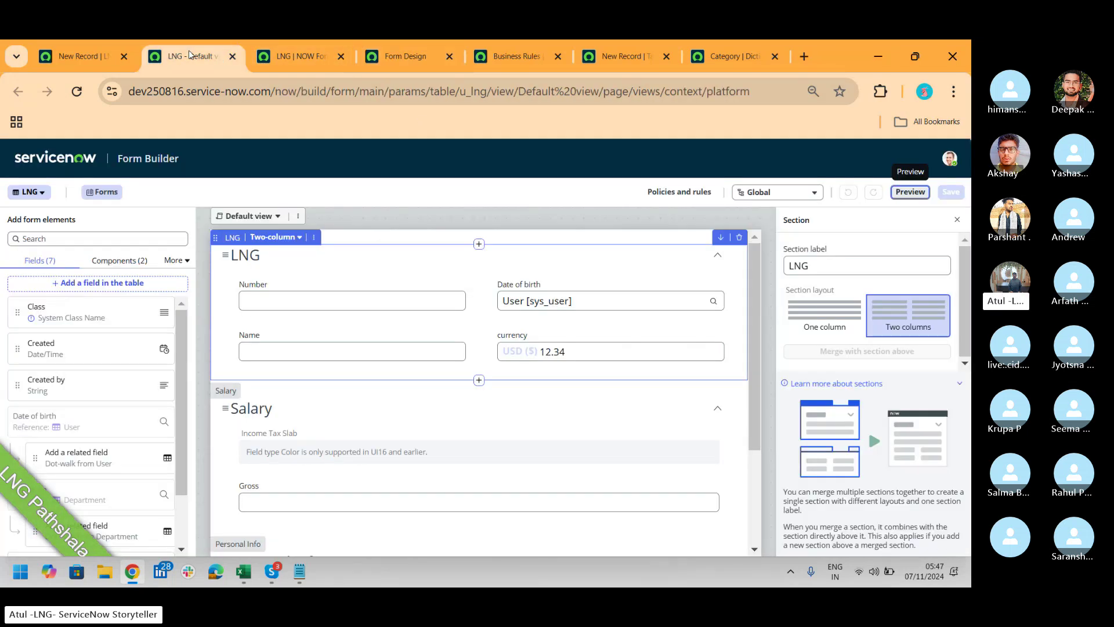
click(75, 65)
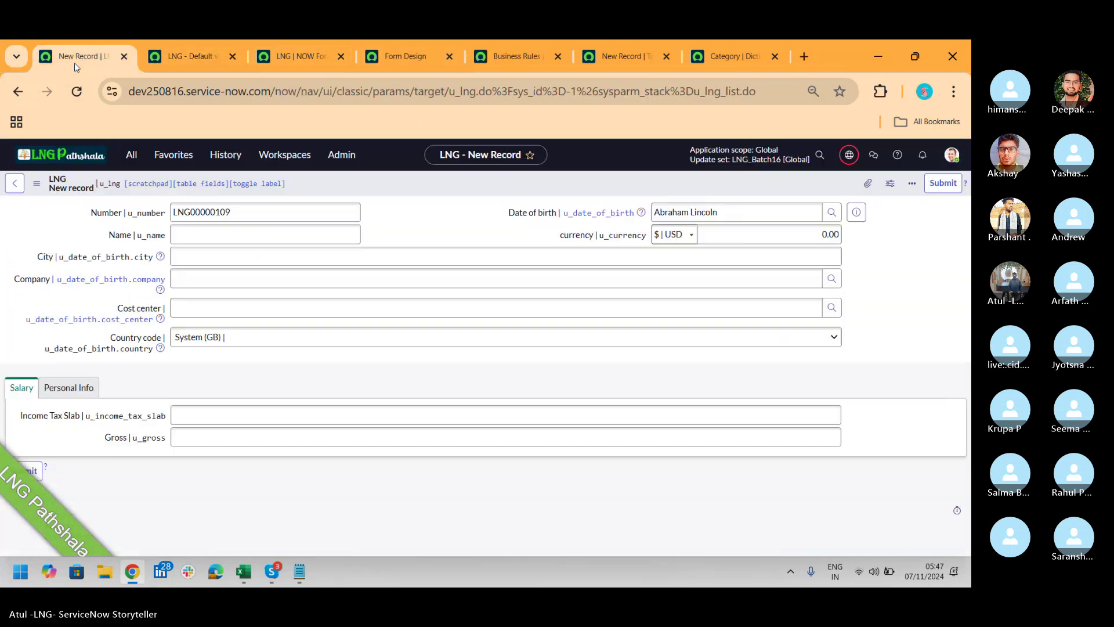
right_click(433, 184)
click(469, 285)
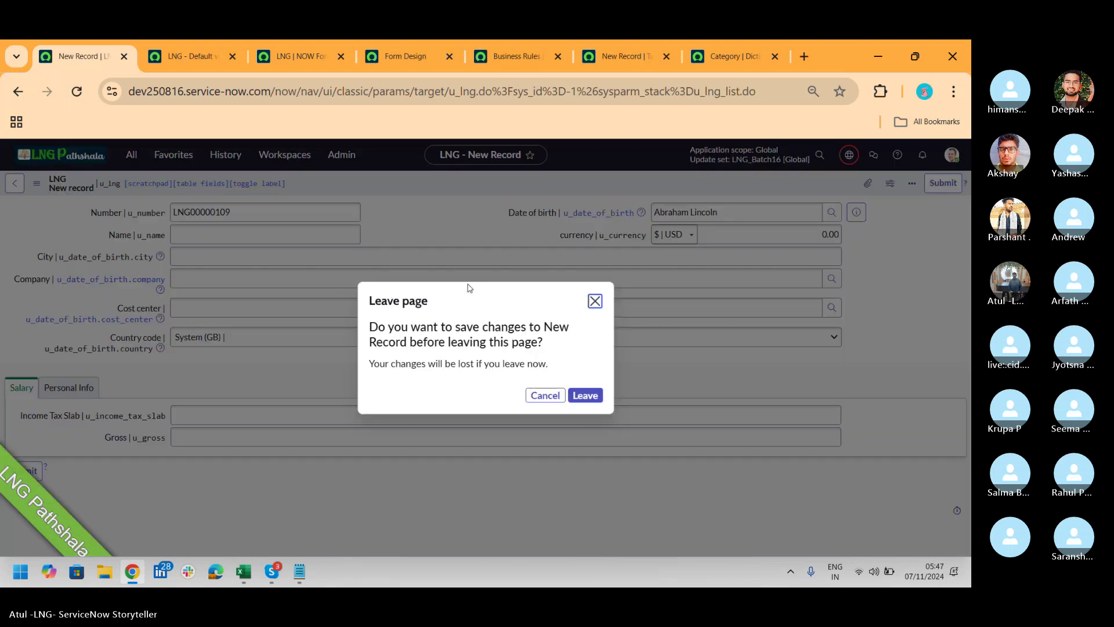
click(597, 399)
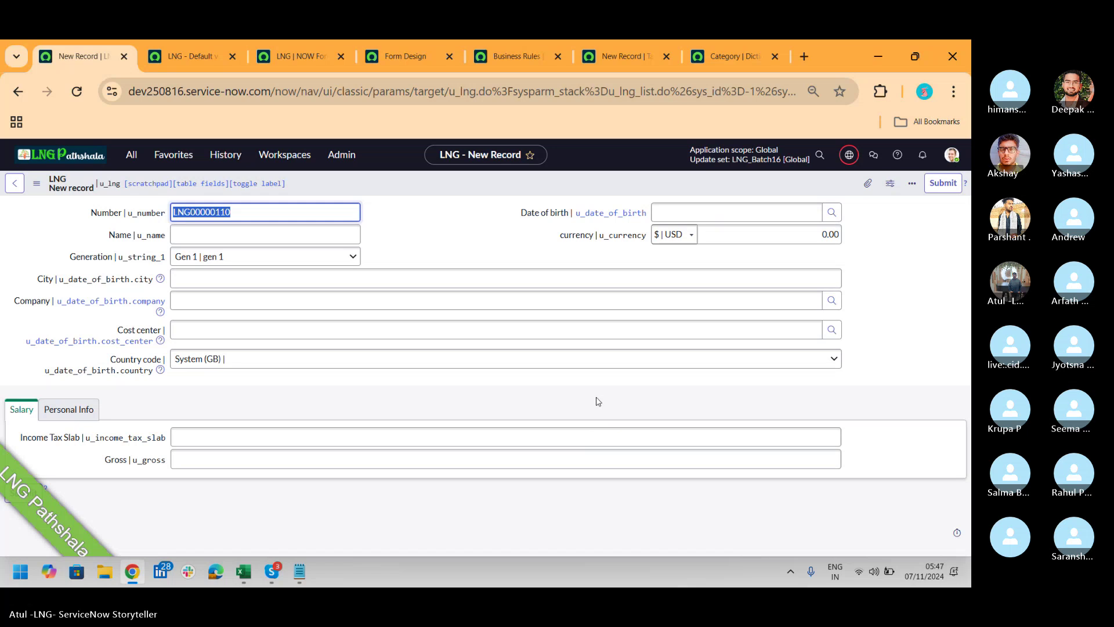
click(328, 261)
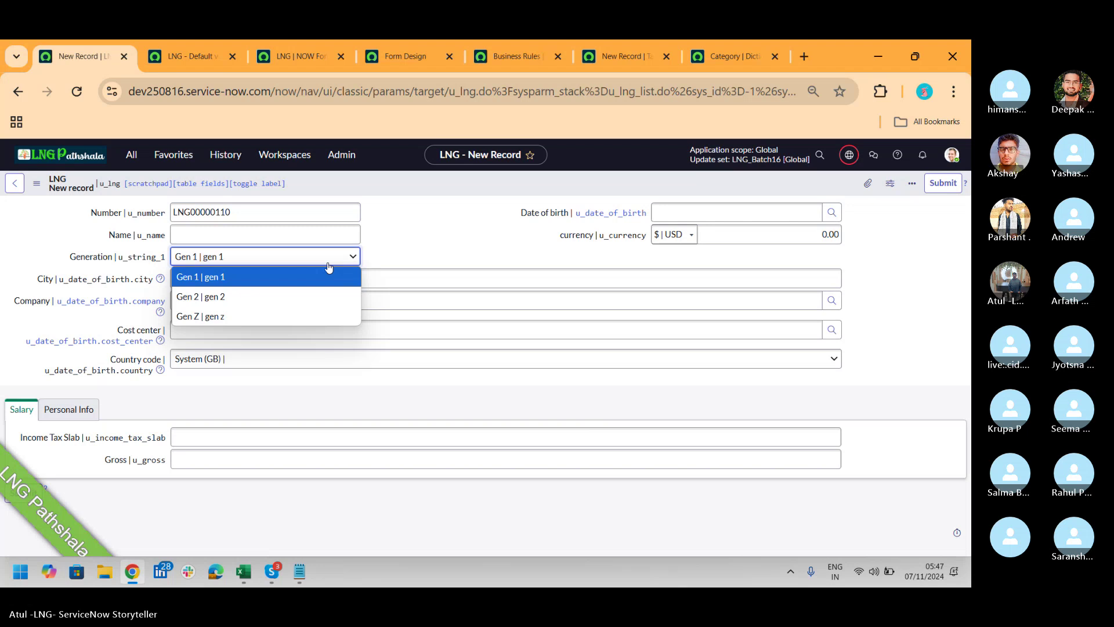
Return from the Category dictionary entry to the incident record.
click(719, 61)
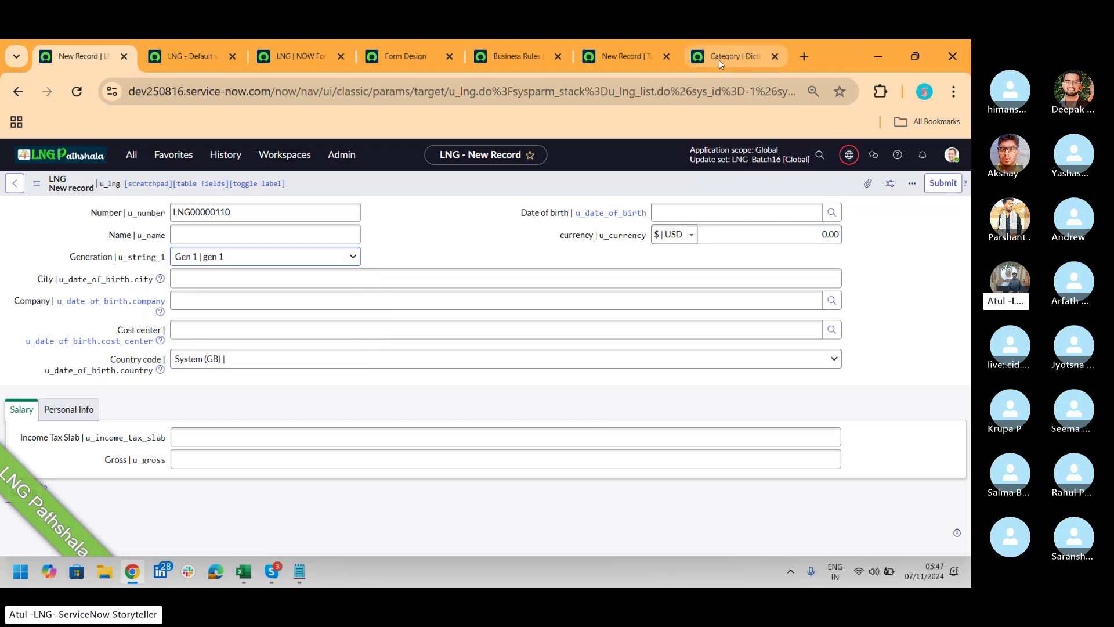
click(719, 60)
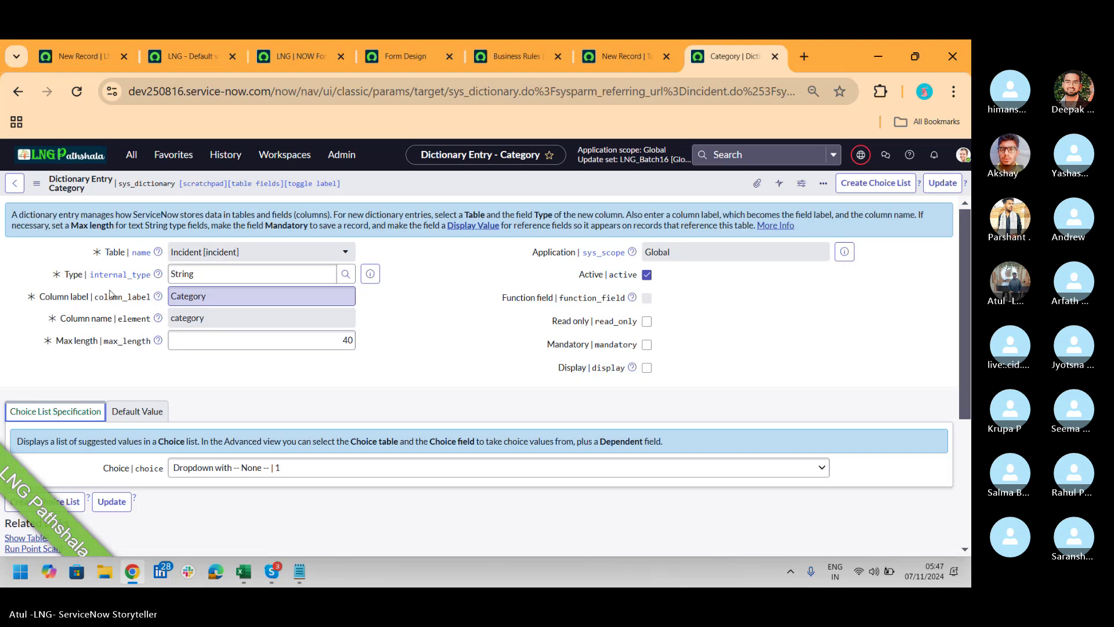
click(23, 94)
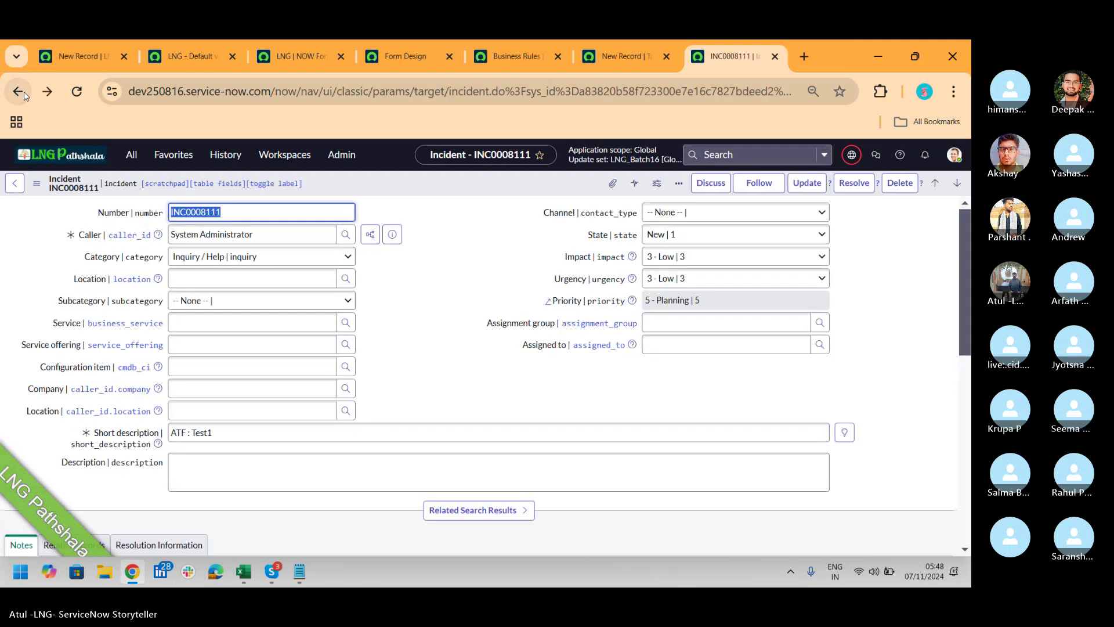
key(alt+Tab)
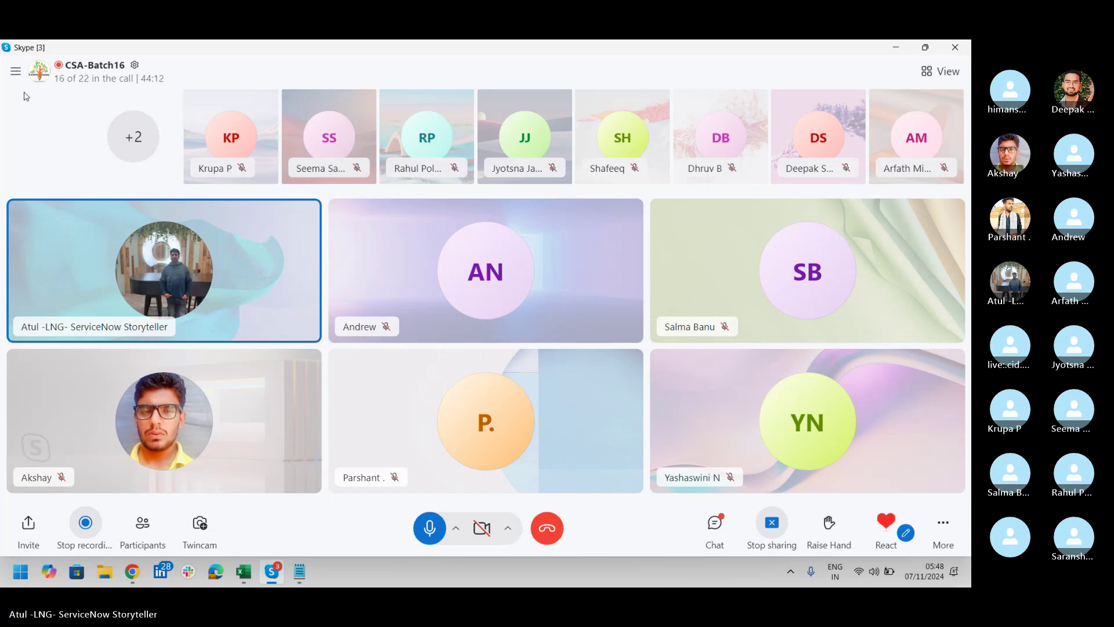
key(alt+Tab)
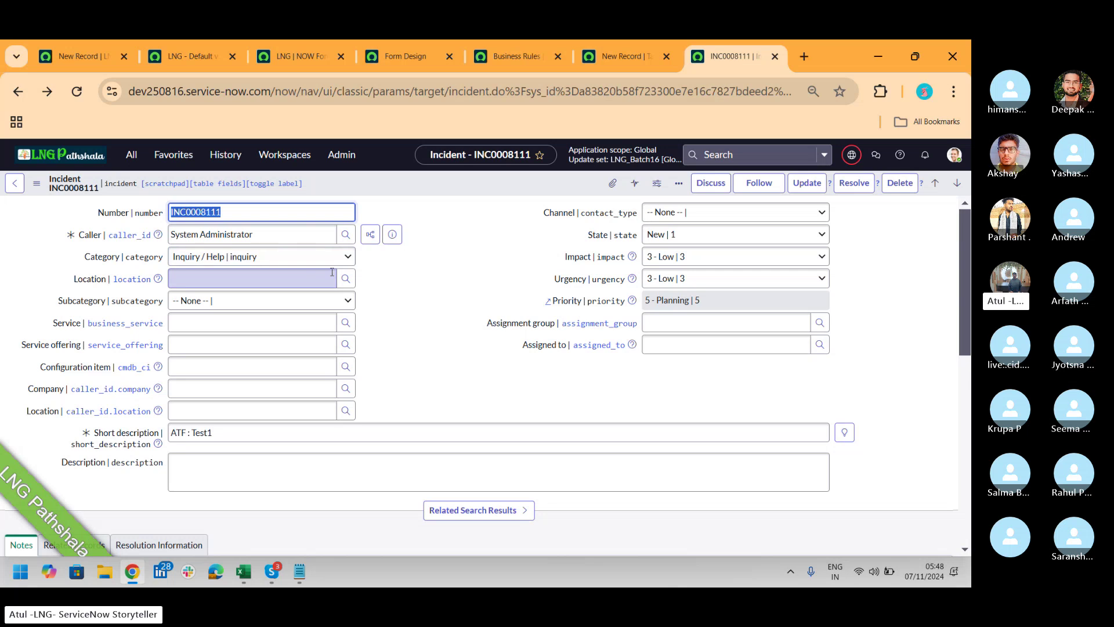
Show the dictionary info of the incident's Location field, examine its dependent and reference values, and close it.
right_click(97, 283)
click(139, 348)
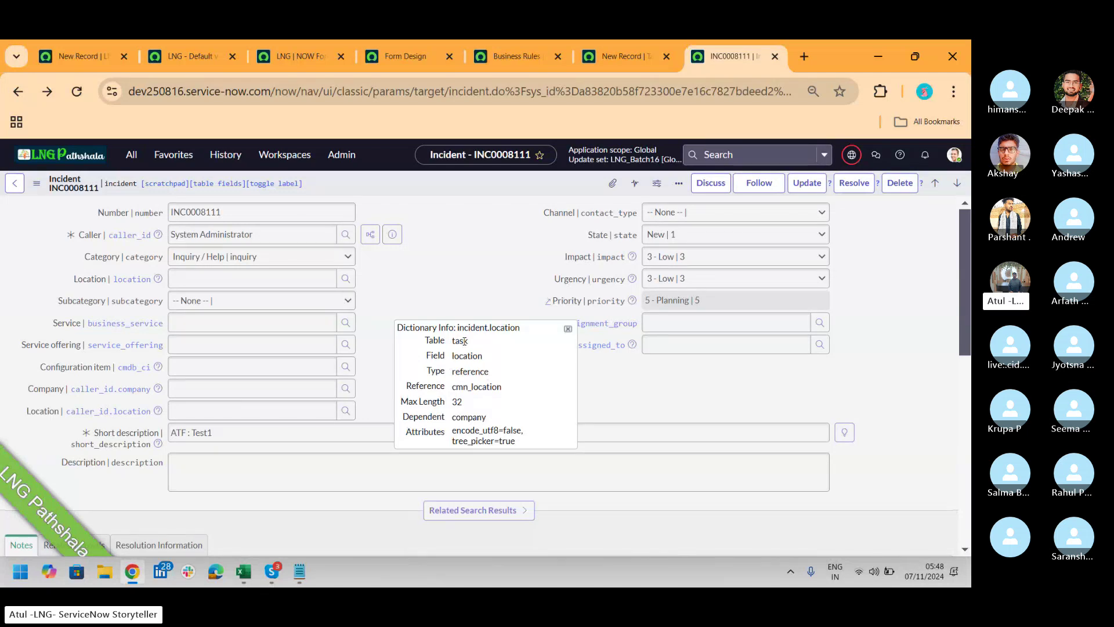
double_click(478, 418)
drag(506, 387, 453, 388)
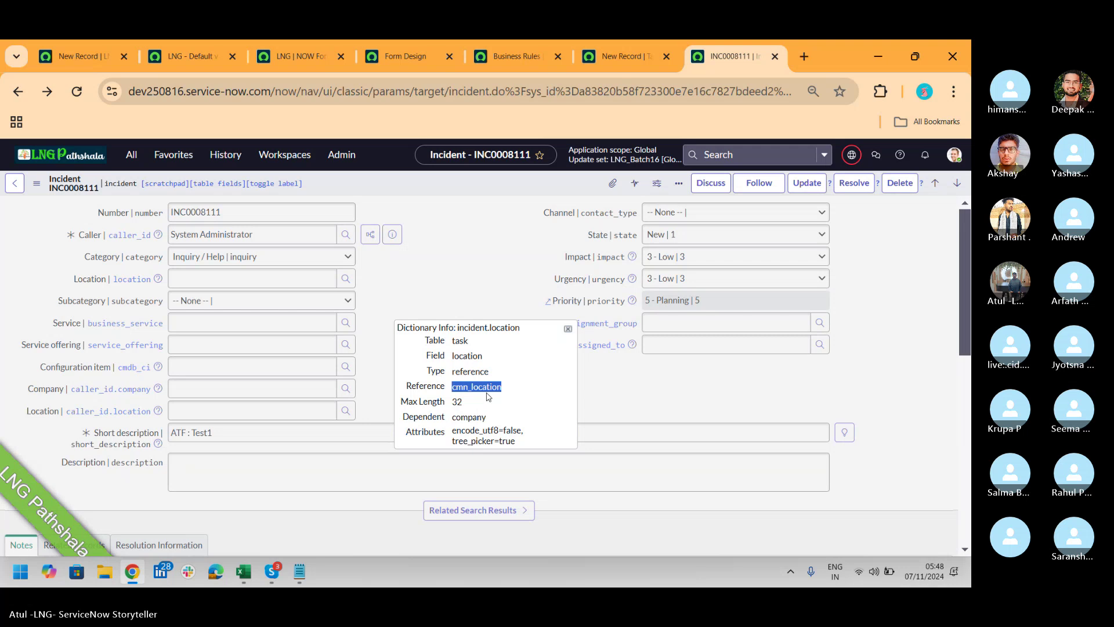
click(567, 328)
Set the incident's Company field to ACME Africa, preview the company record and close the preview.
click(210, 395)
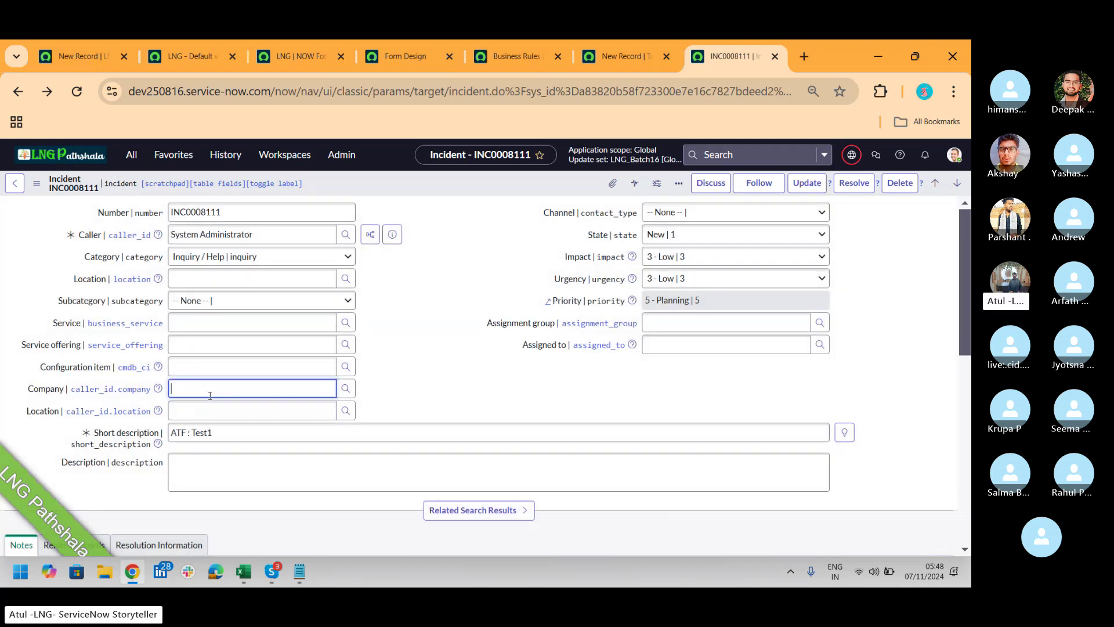
text(*)
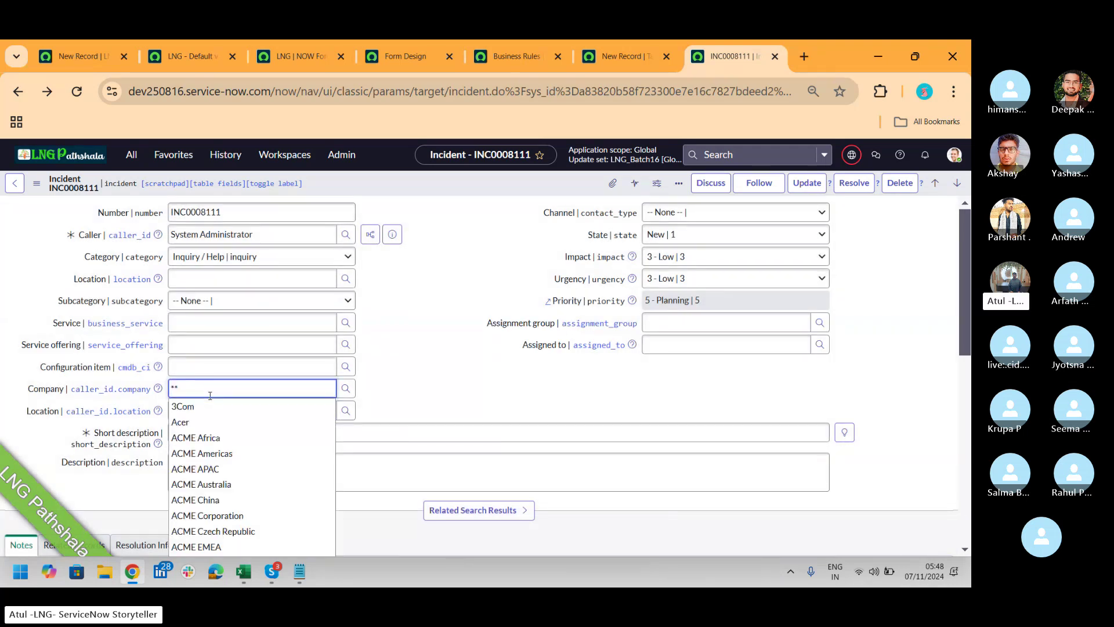
click(204, 435)
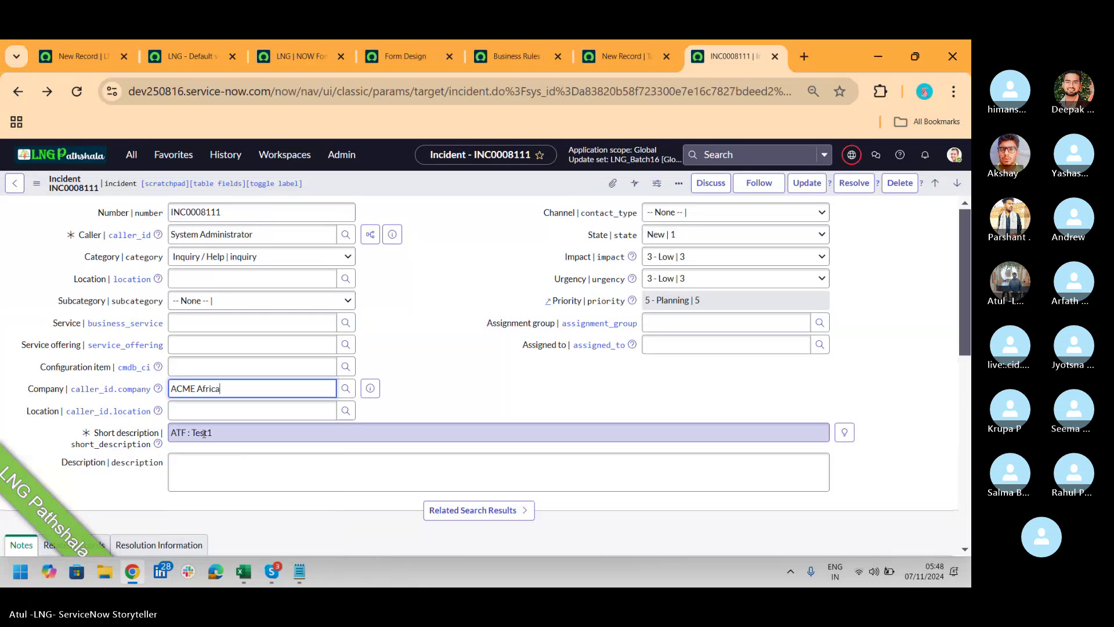
click(222, 278)
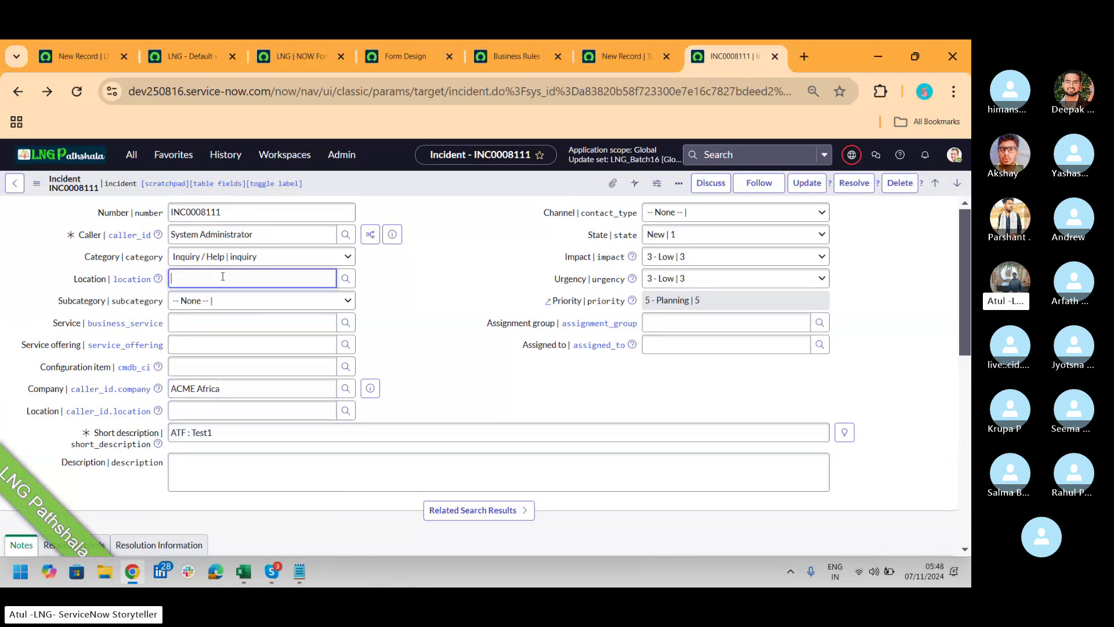
click(371, 389)
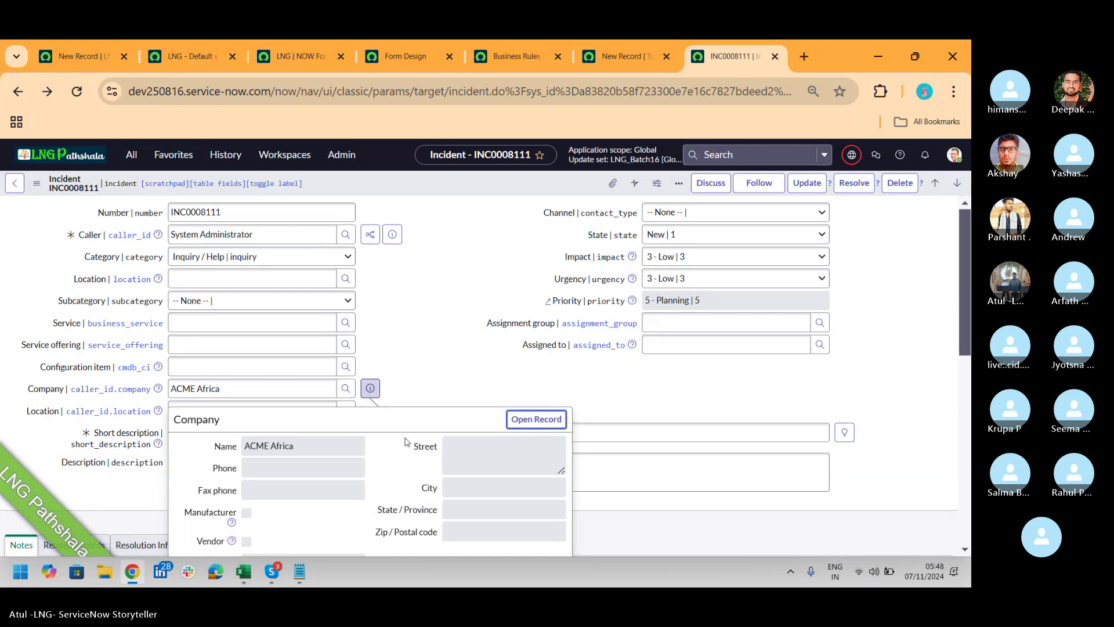
click(433, 326)
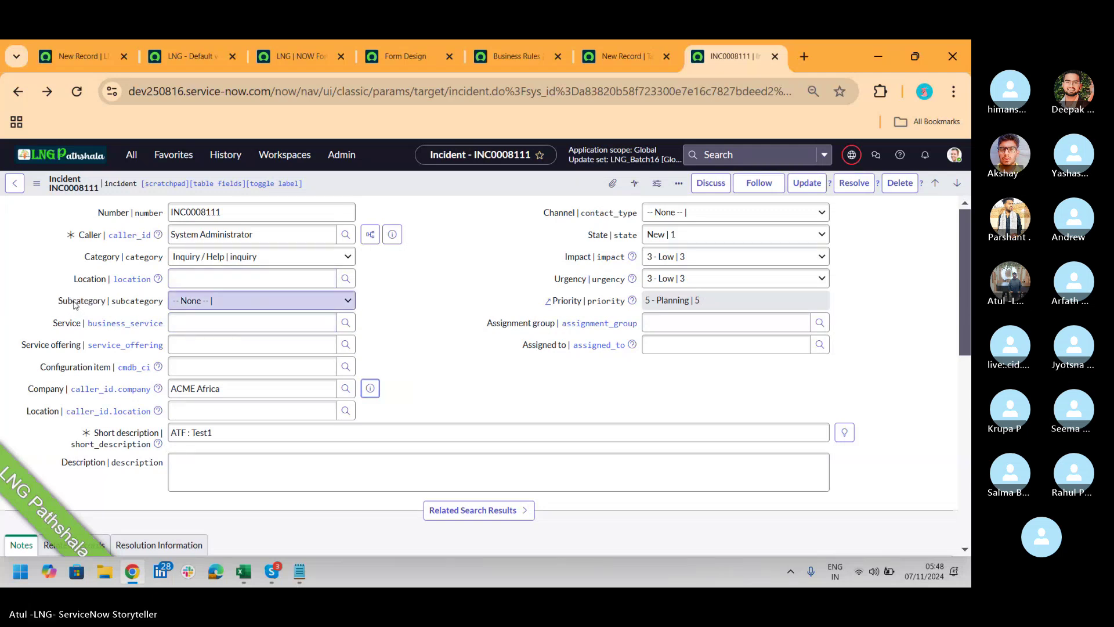
Show the dictionary info of the incident's Subcategory field.
right_click(74, 303)
click(145, 401)
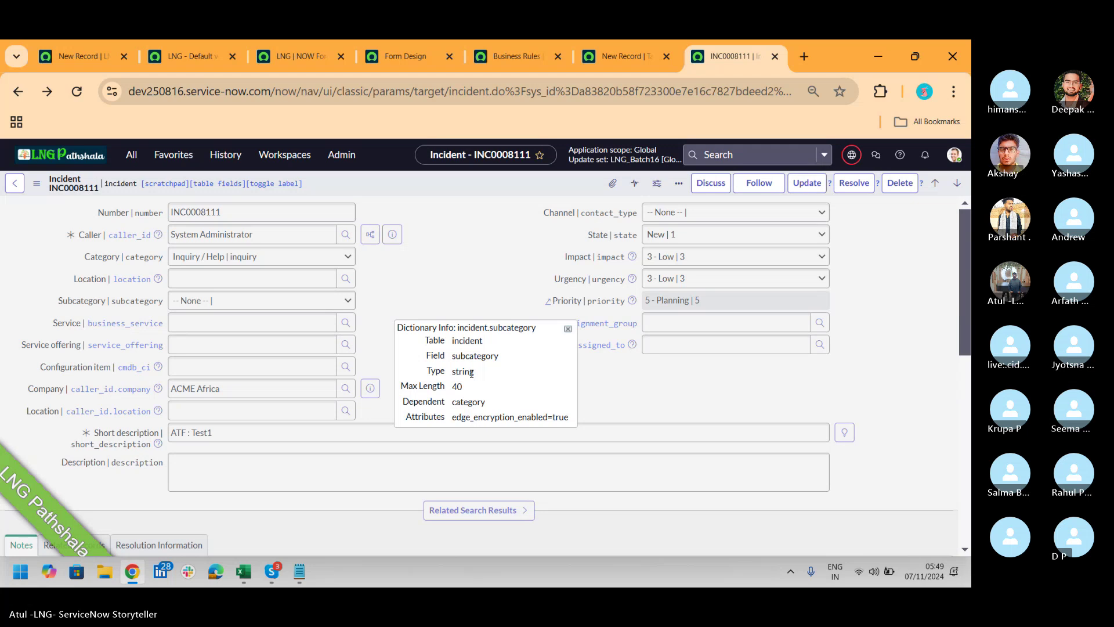
Close the LNG form preview and the LNG Form Builder pages.
click(299, 57)
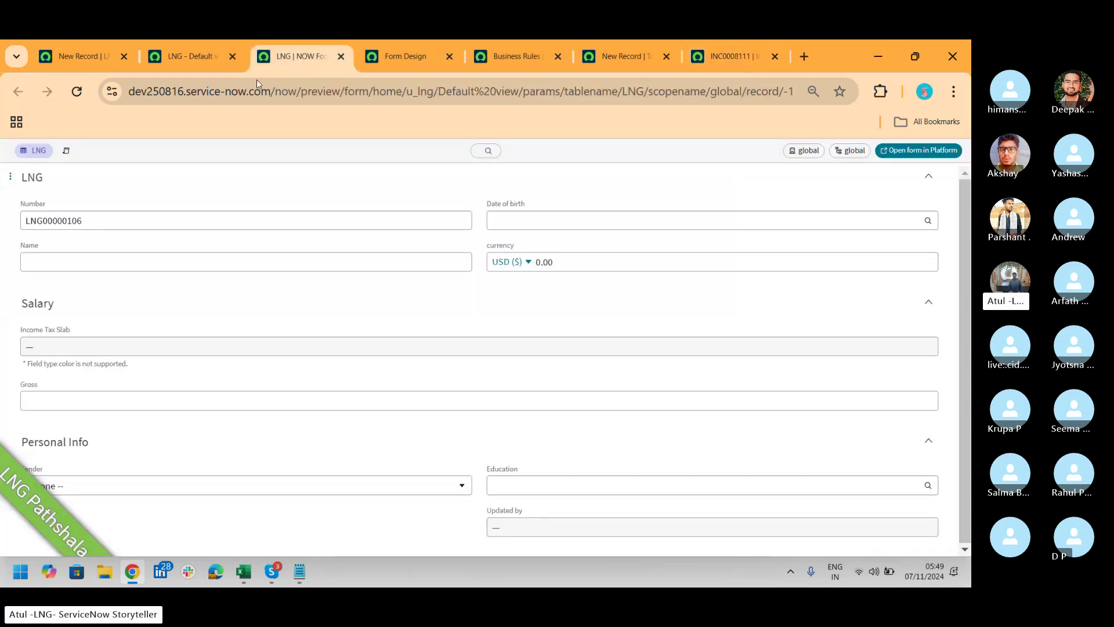
click(209, 61)
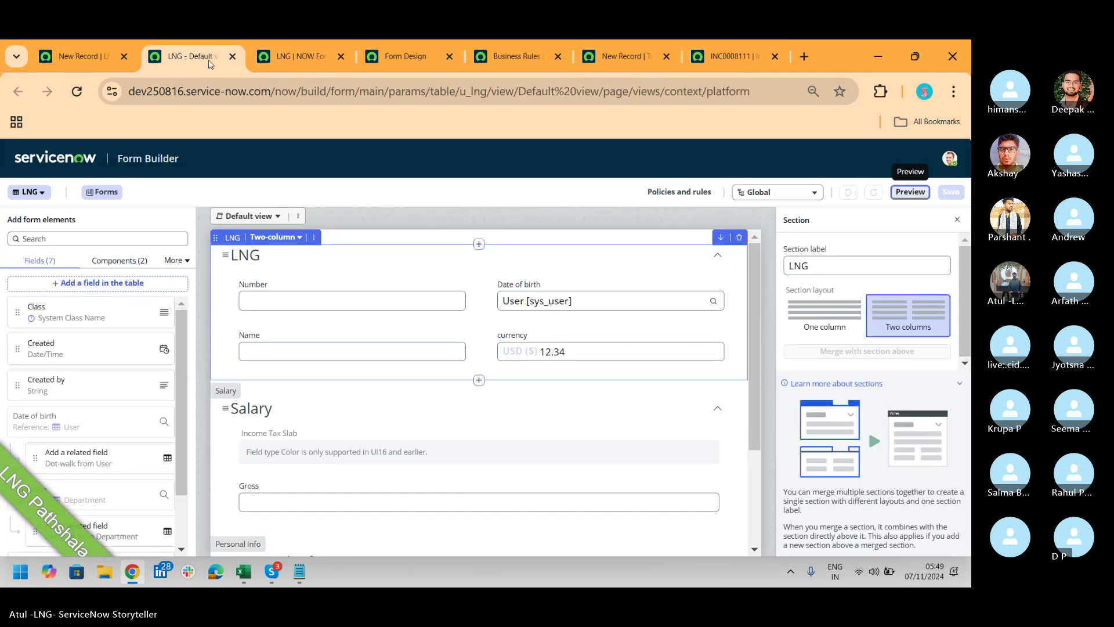
click(340, 56)
click(232, 56)
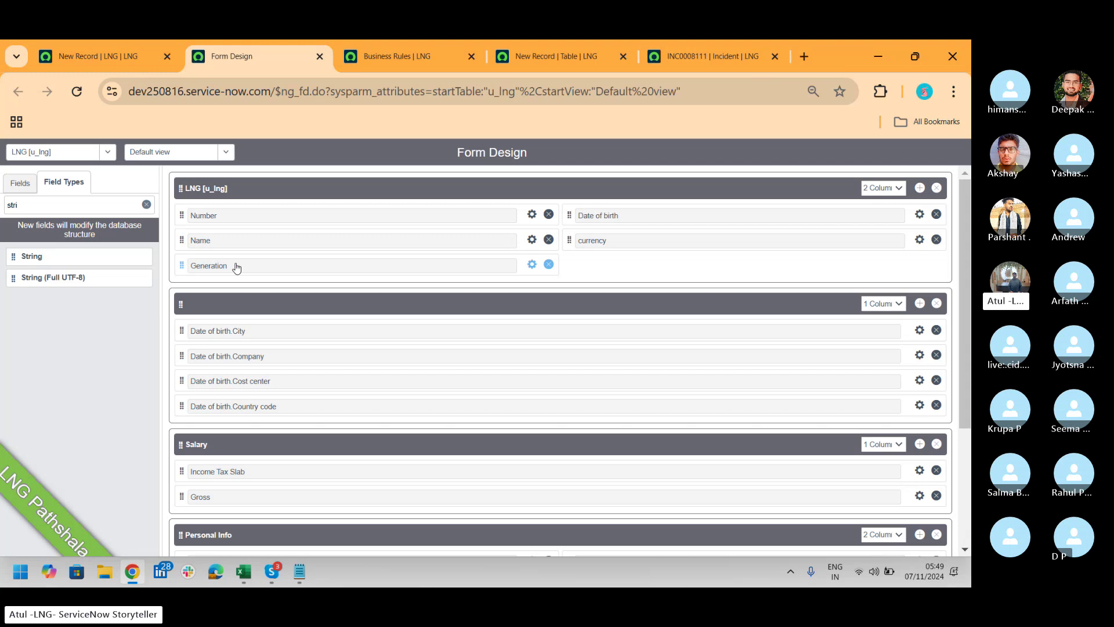
Open the LNG table's configuration from its new record form and open the Generation column's dictionary entry.
click(110, 58)
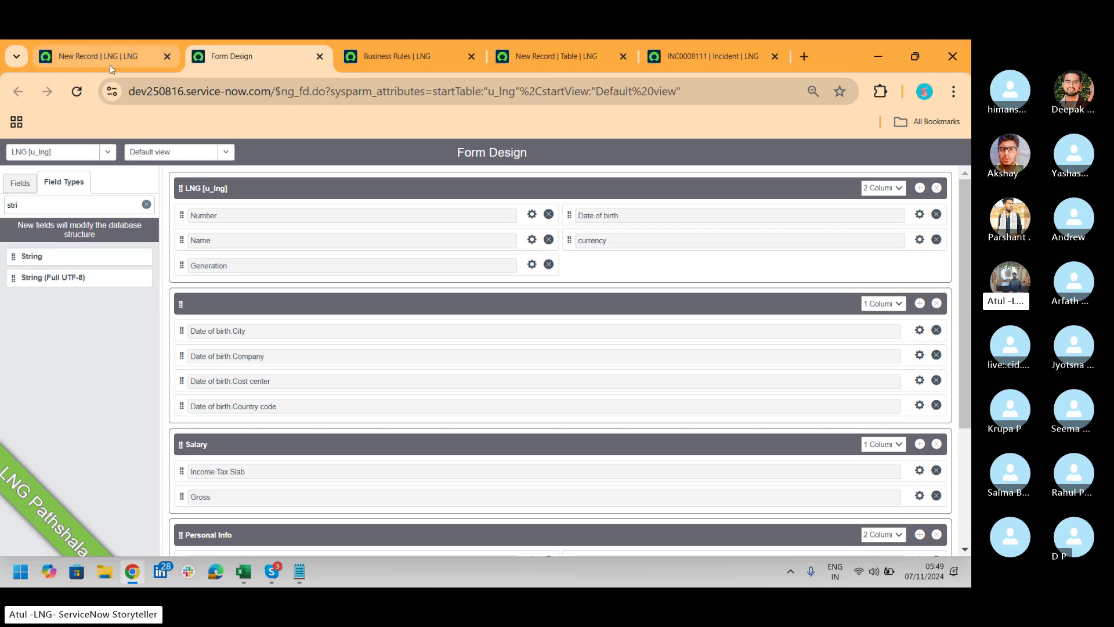
right_click(383, 184)
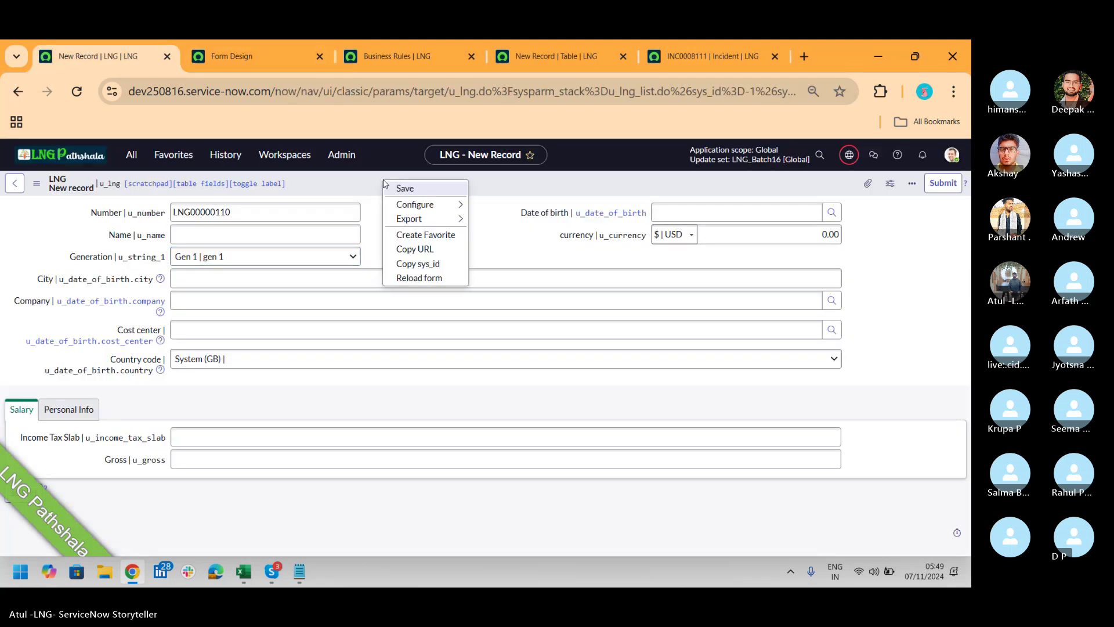
mouse_move(434, 206)
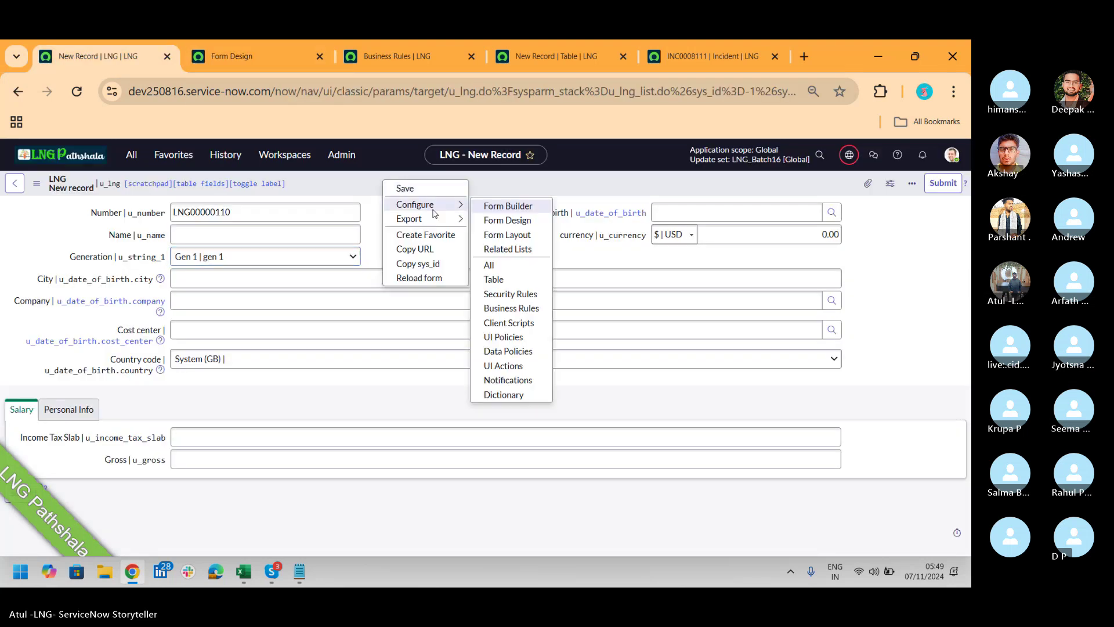
click(510, 286)
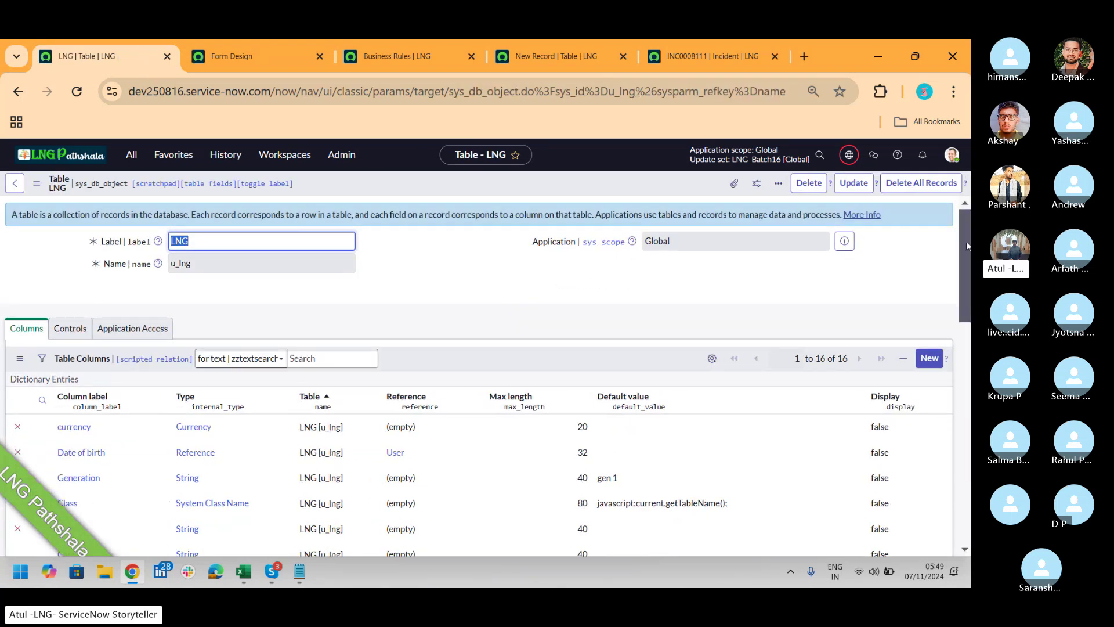
scroll(966, 247, down, 3)
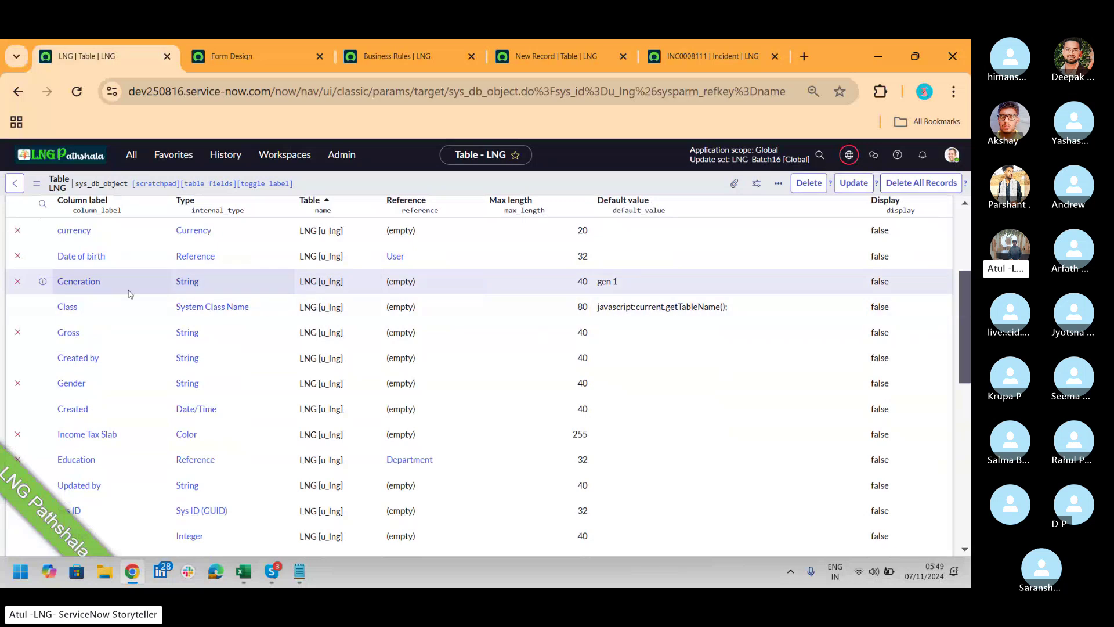
click(88, 286)
click(79, 282)
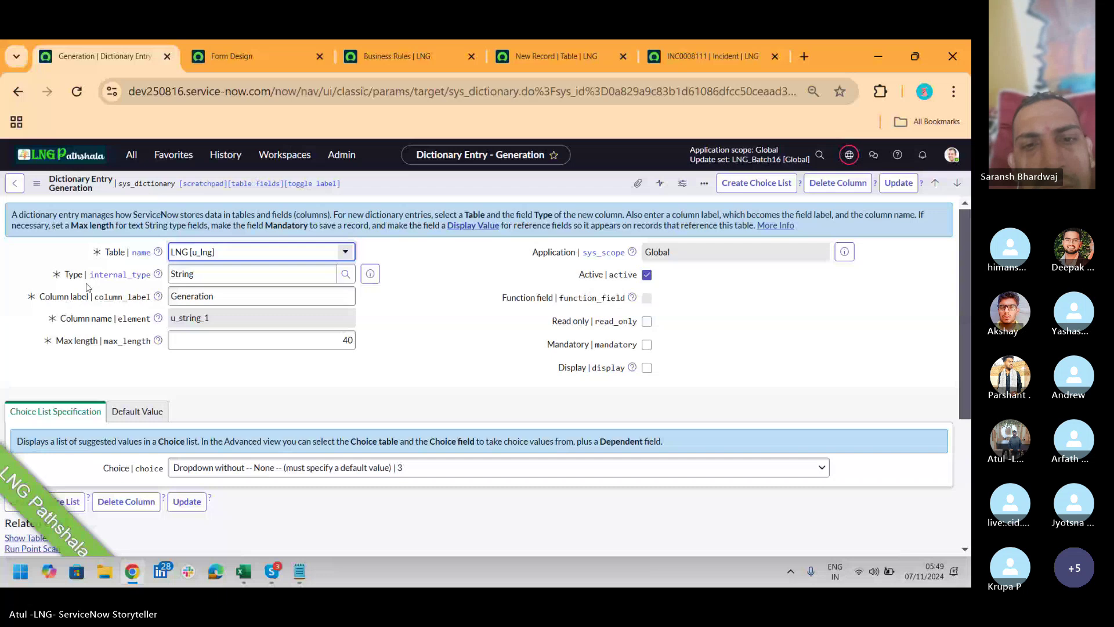
Show the Generation field's choices and open the choices list in a new window.
drag(967, 259, 966, 400)
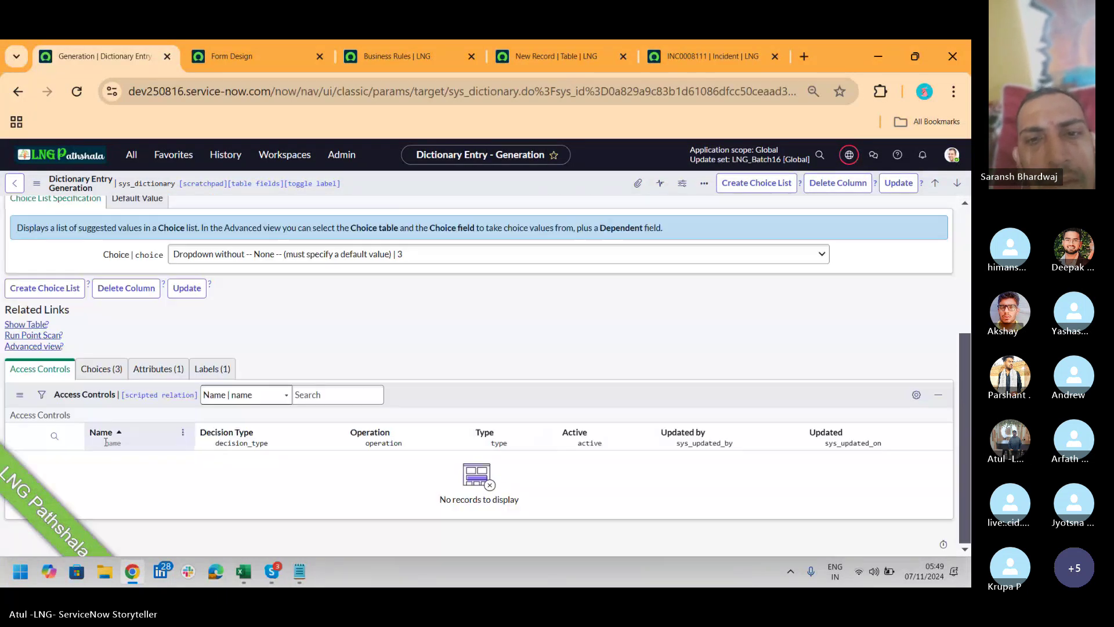
click(112, 373)
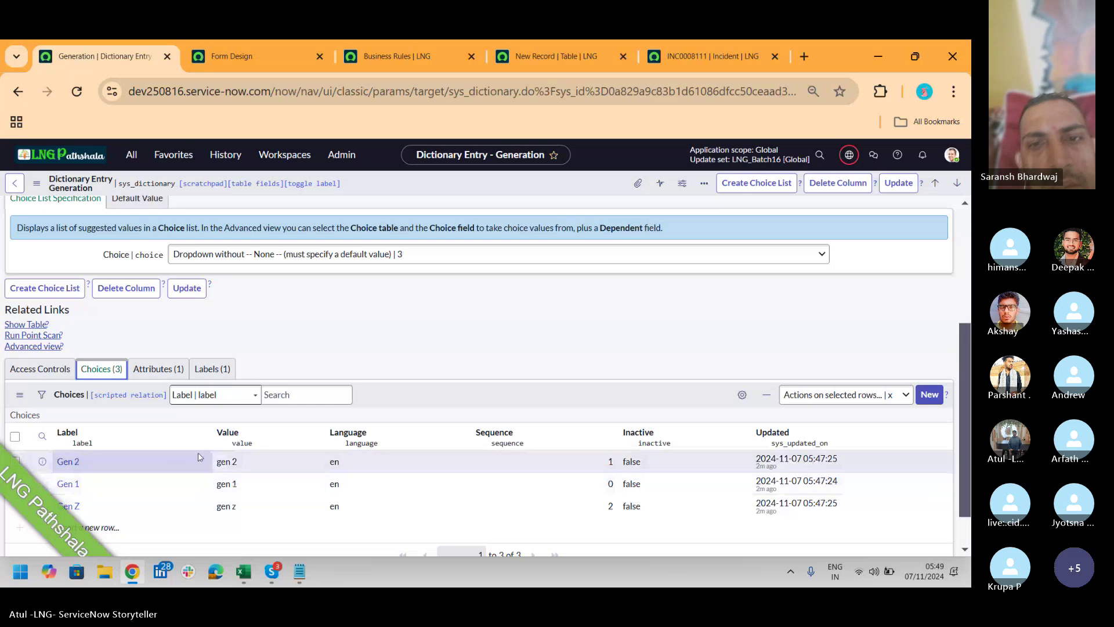
right_click(32, 416)
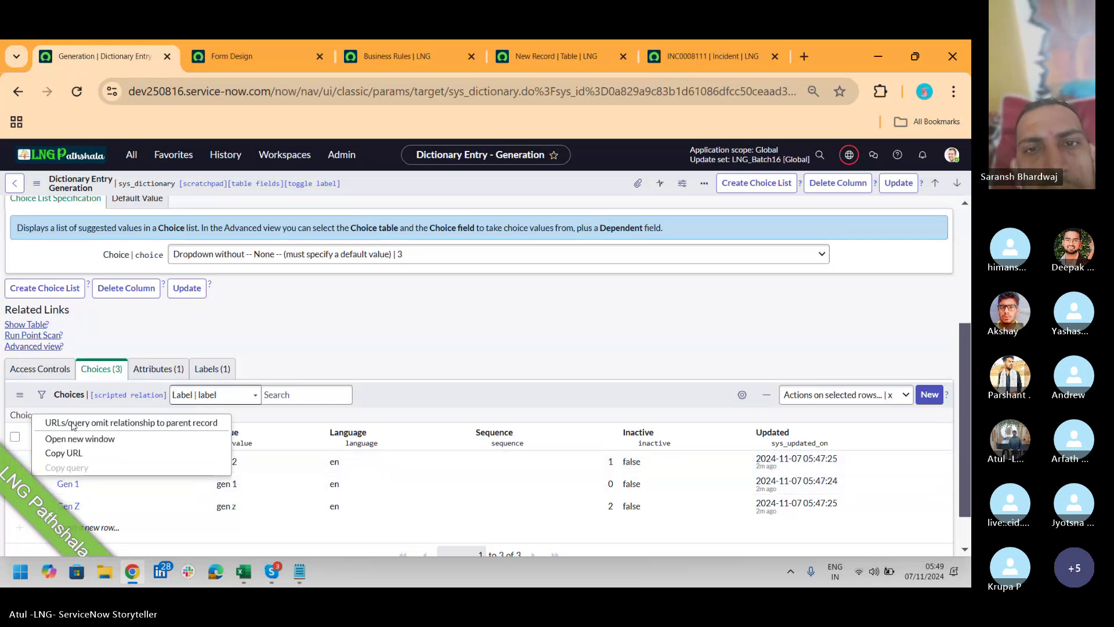
click(80, 439)
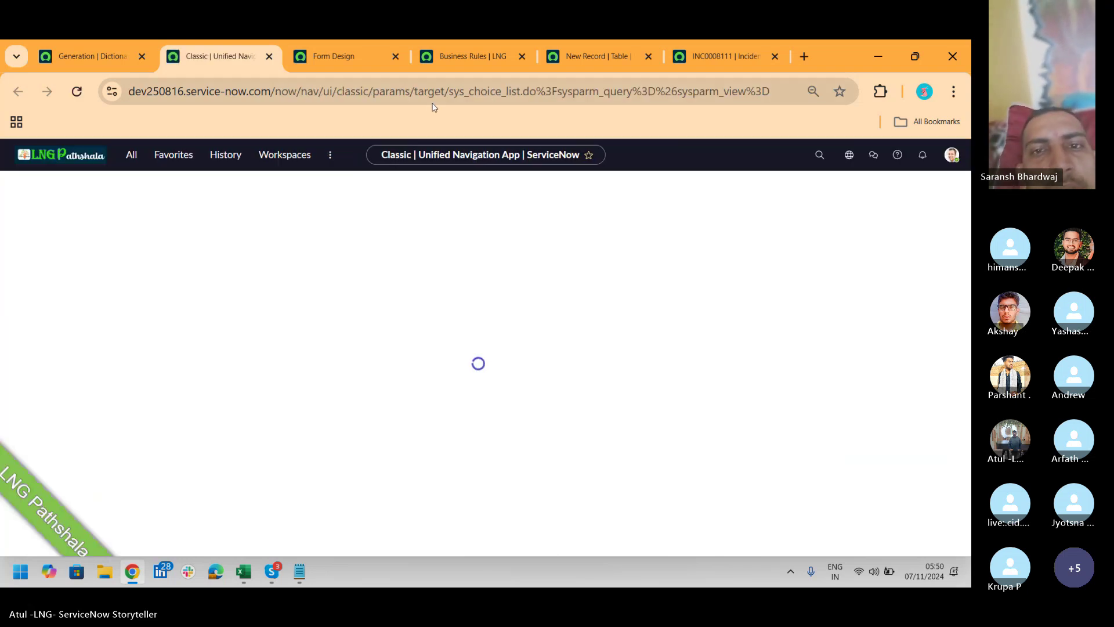
Examine the sys_choice table's name and list columns without changing them, and filter the list to tables starting with "incide".
drag(450, 91, 503, 99)
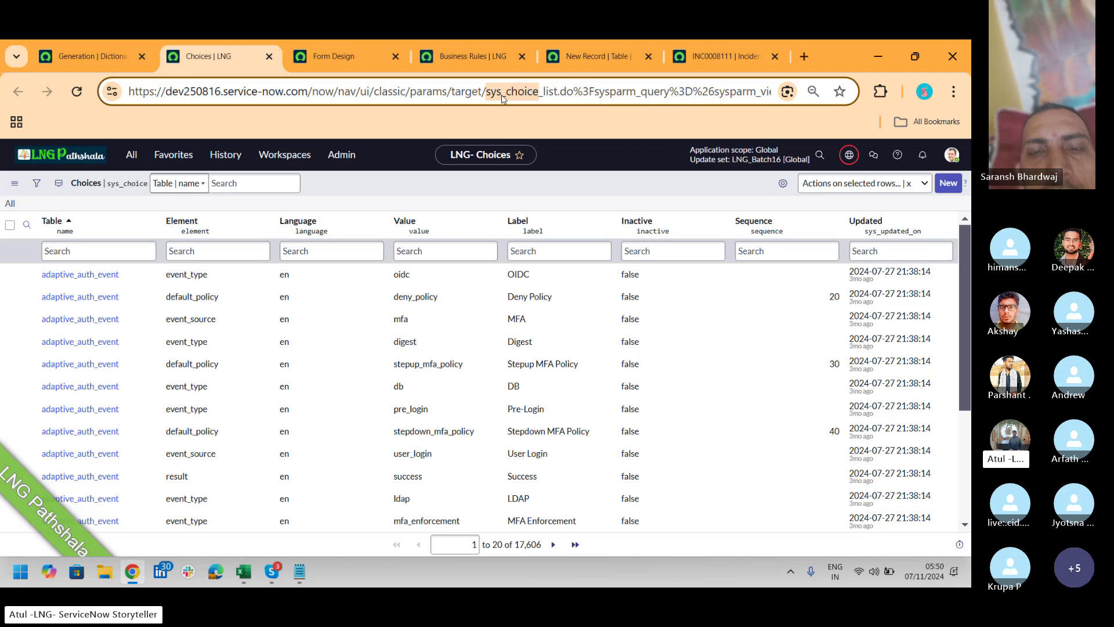
click(783, 183)
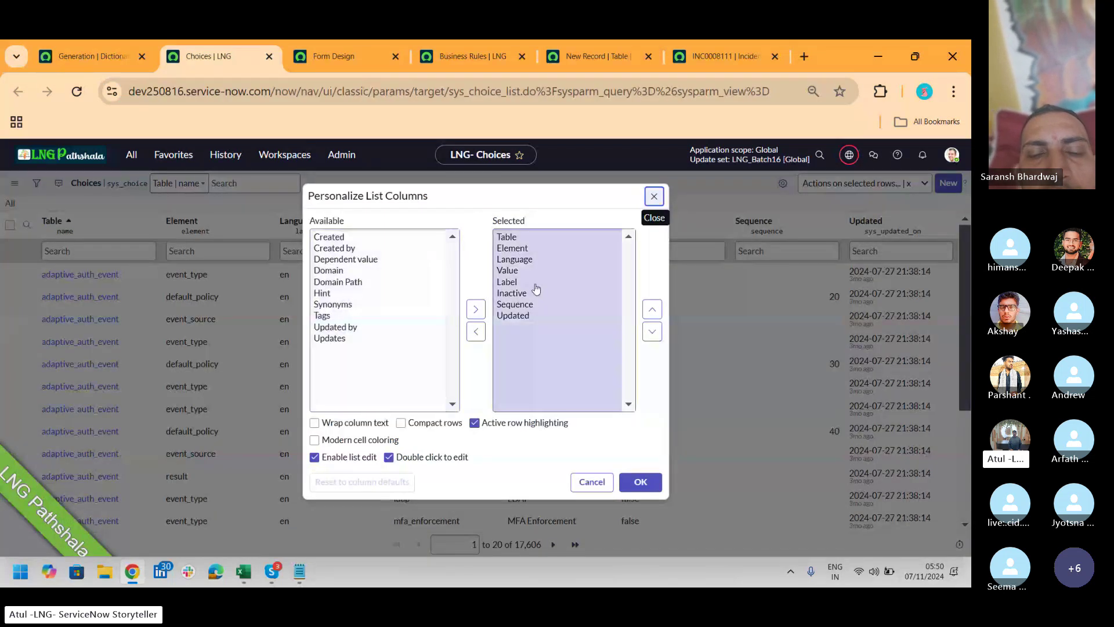
click(654, 196)
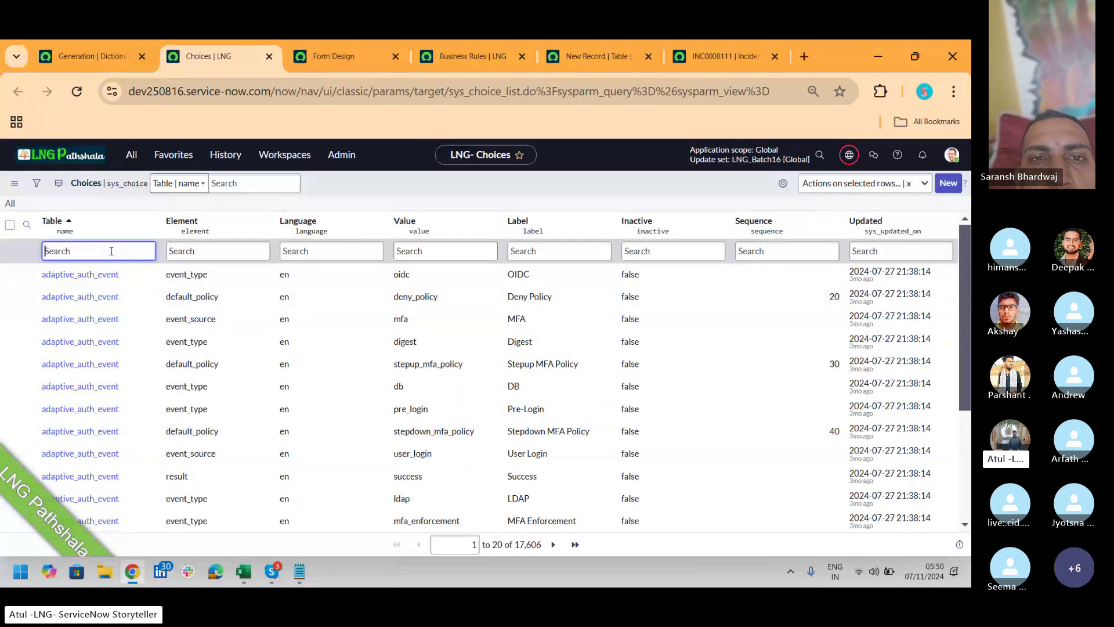
text(incide)
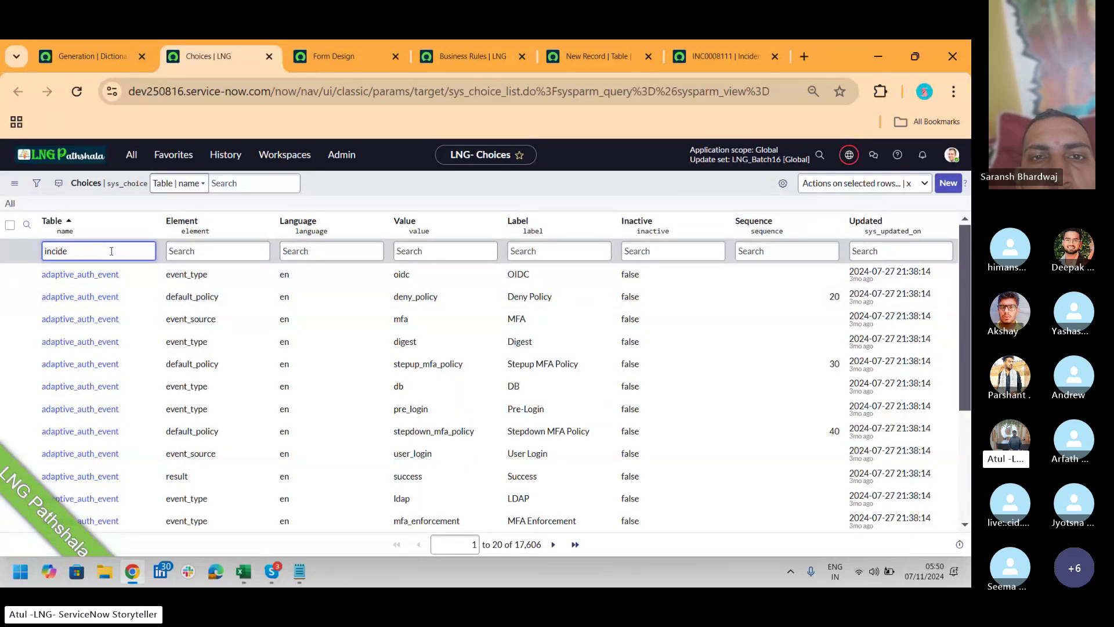
key(Return)
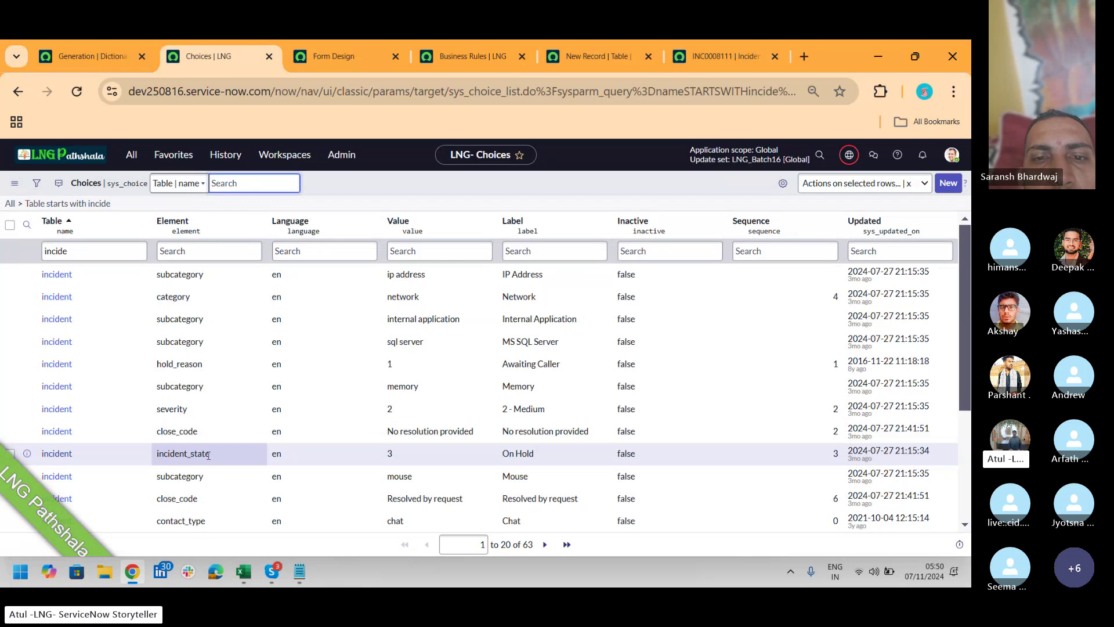
Return to the incident record, close the Subcategory dictionary info, and examine the State field's type in its dictionary info.
click(731, 55)
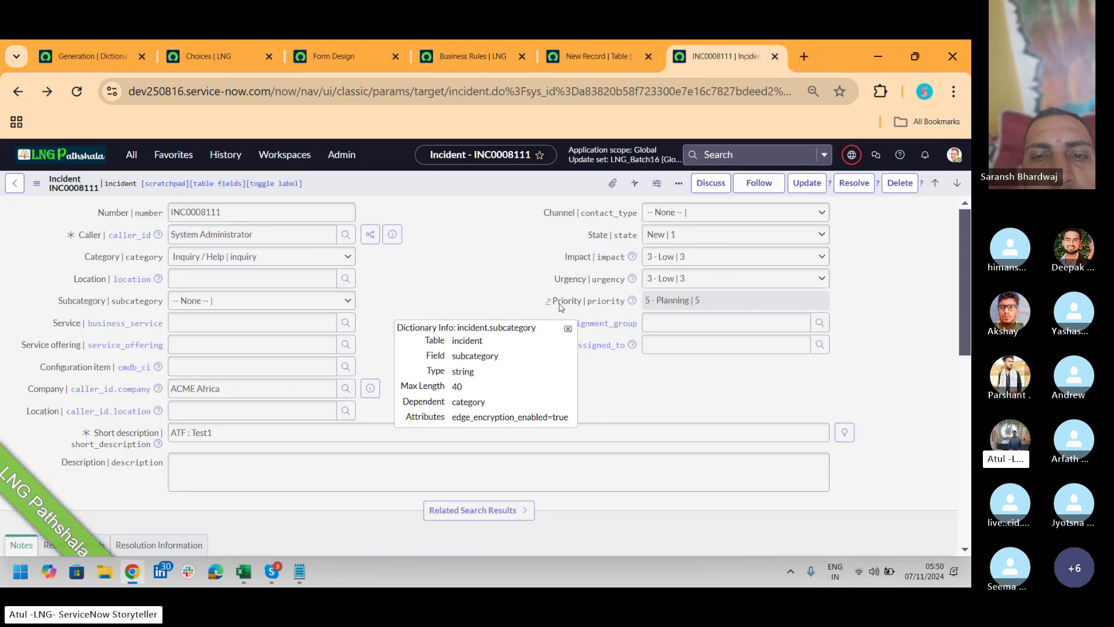
click(568, 328)
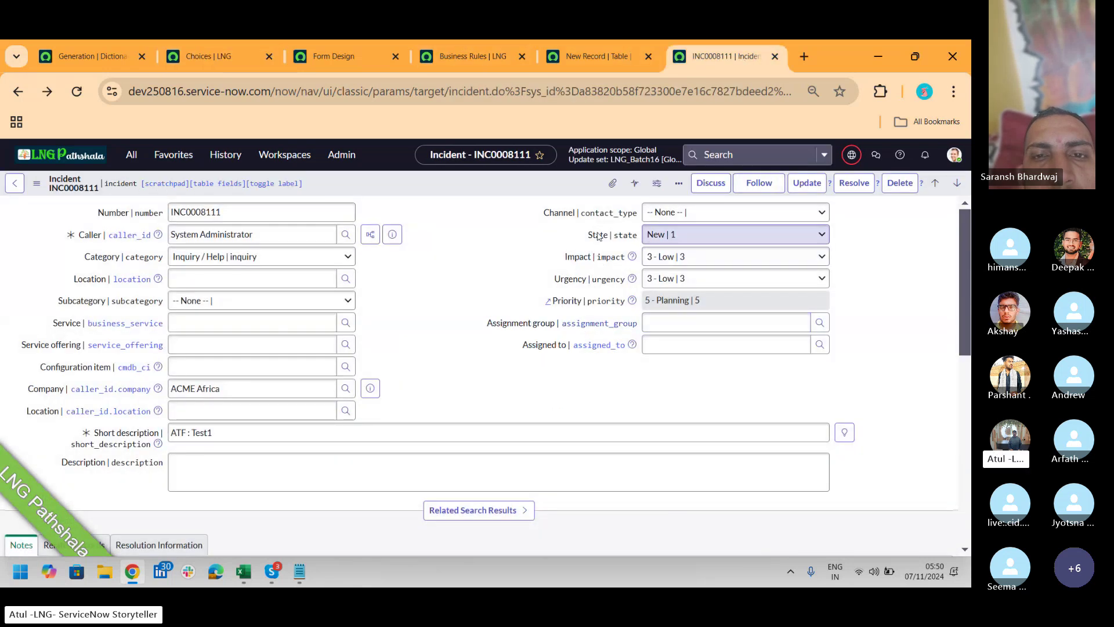
right_click(598, 235)
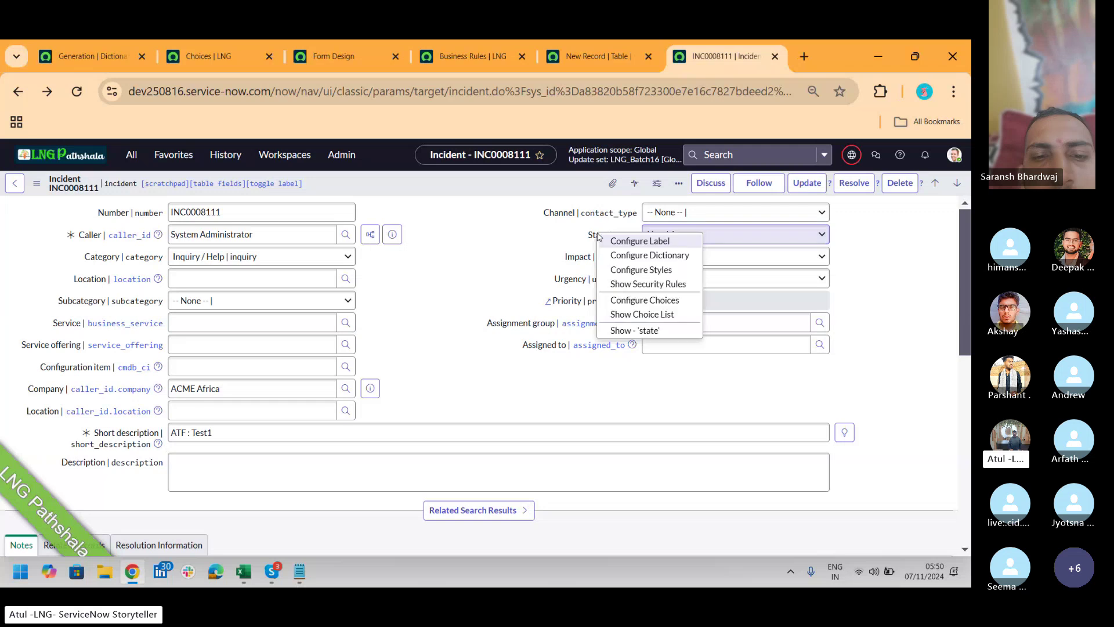
click(635, 330)
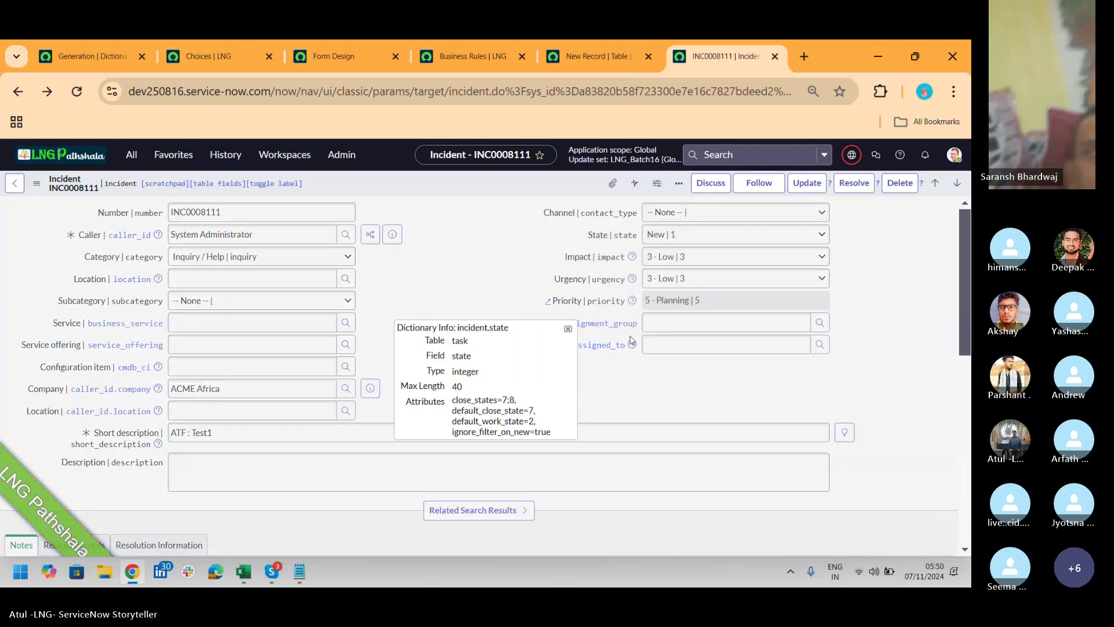
double_click(467, 372)
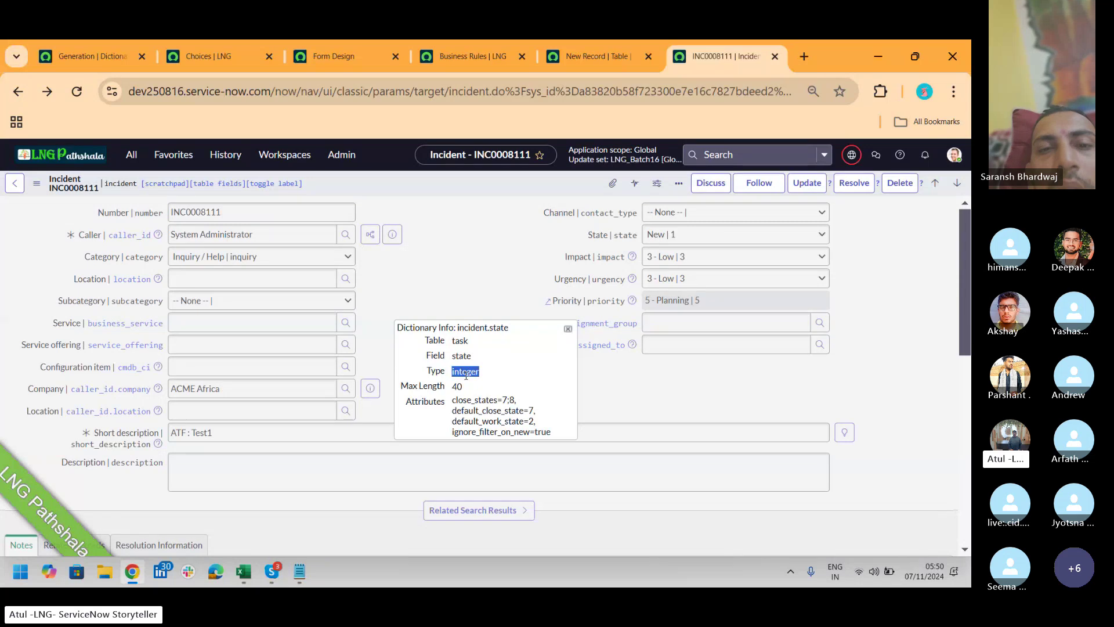
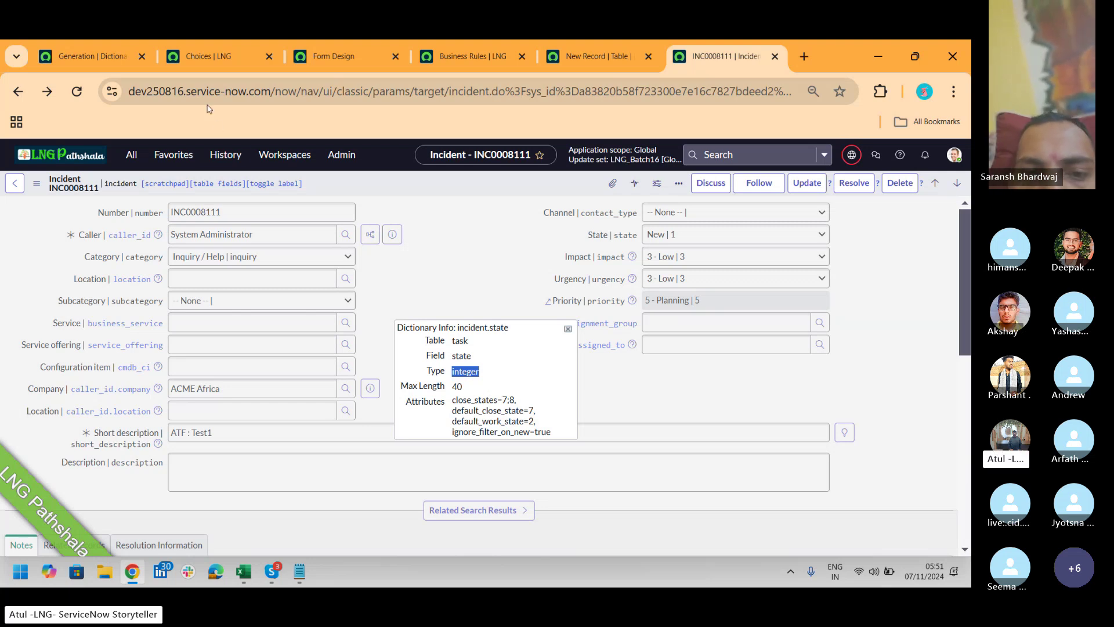
Switch to the Notepad notes, add the lines email, e-mail and e-mails below tablename.list/ LIST, and highlight them.
click(206, 56)
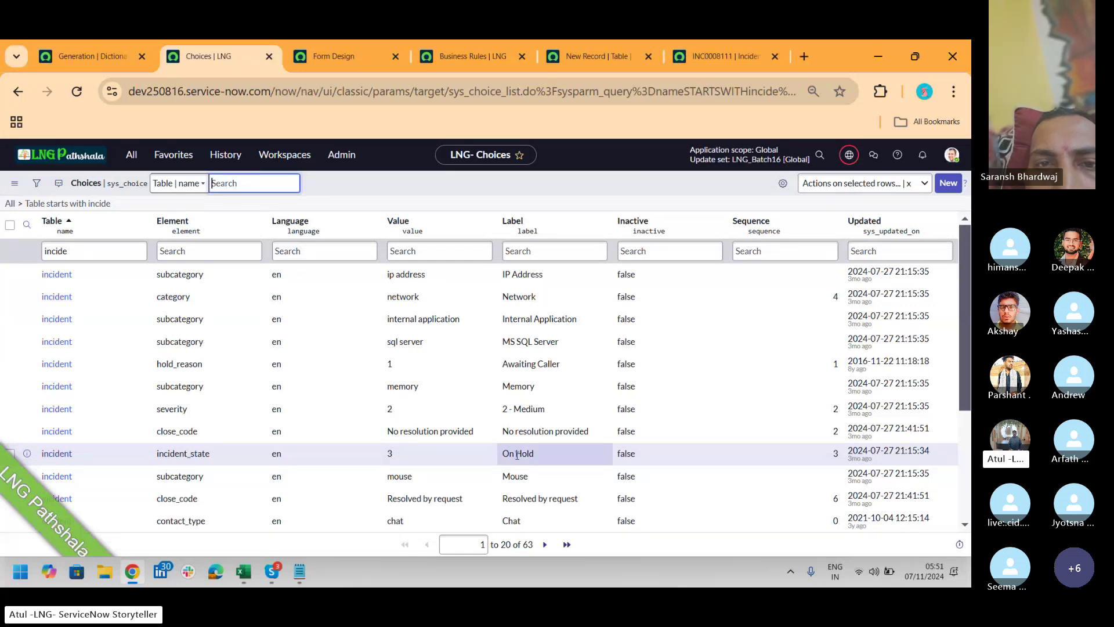
click(300, 572)
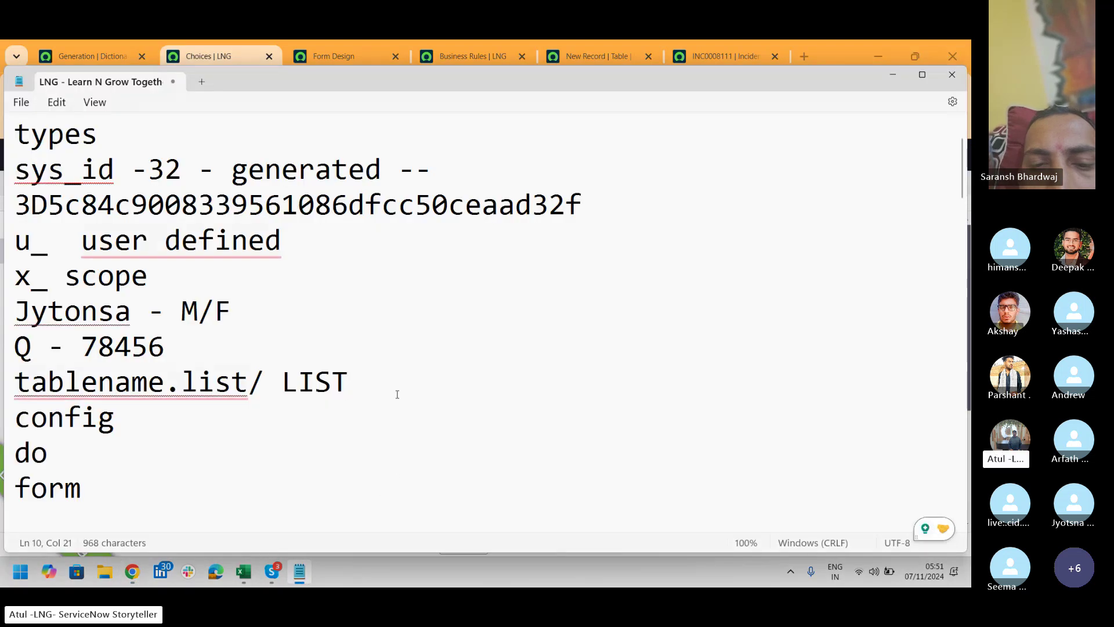
key(Return)
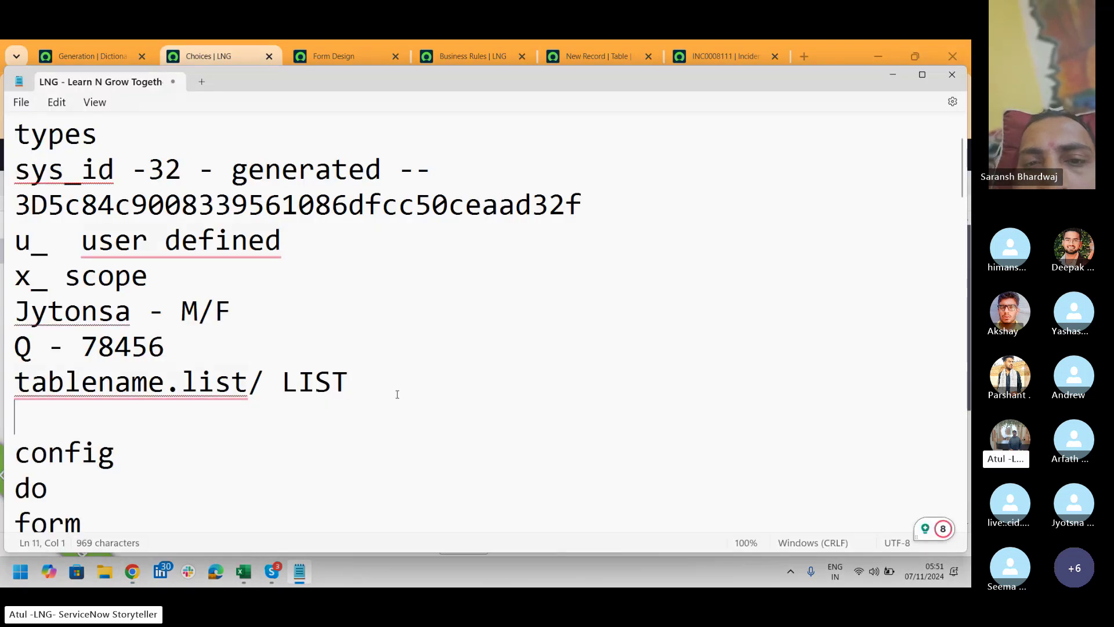
text(email)
key(Return)
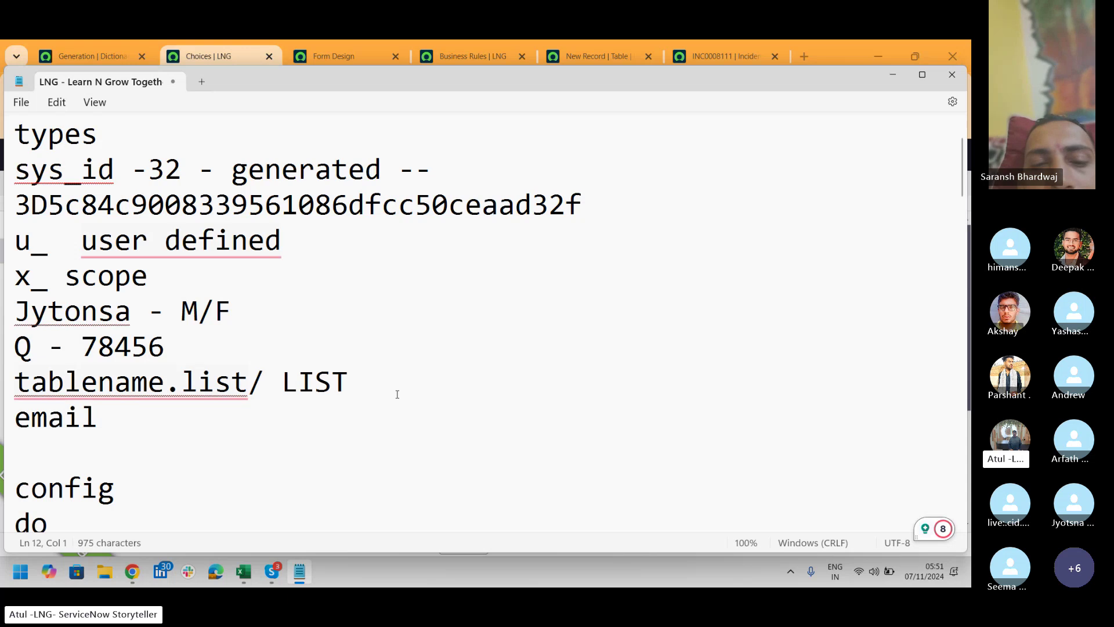
text(e-maol)
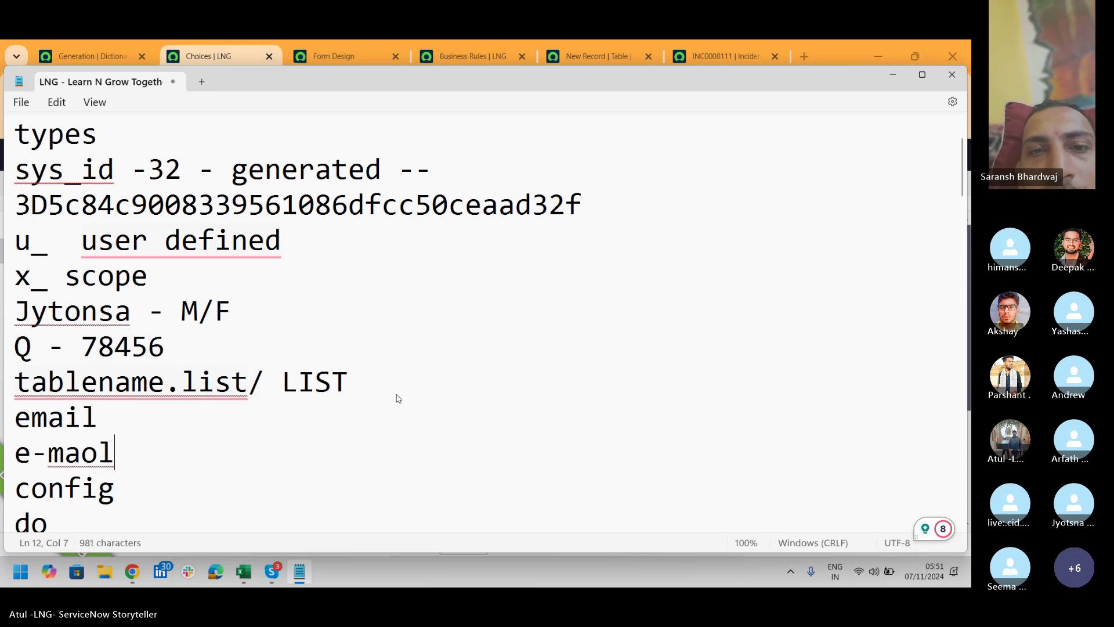
key(BackSpace)
key(BackSpace)
text(il)
key(Return)
text(e-mails)
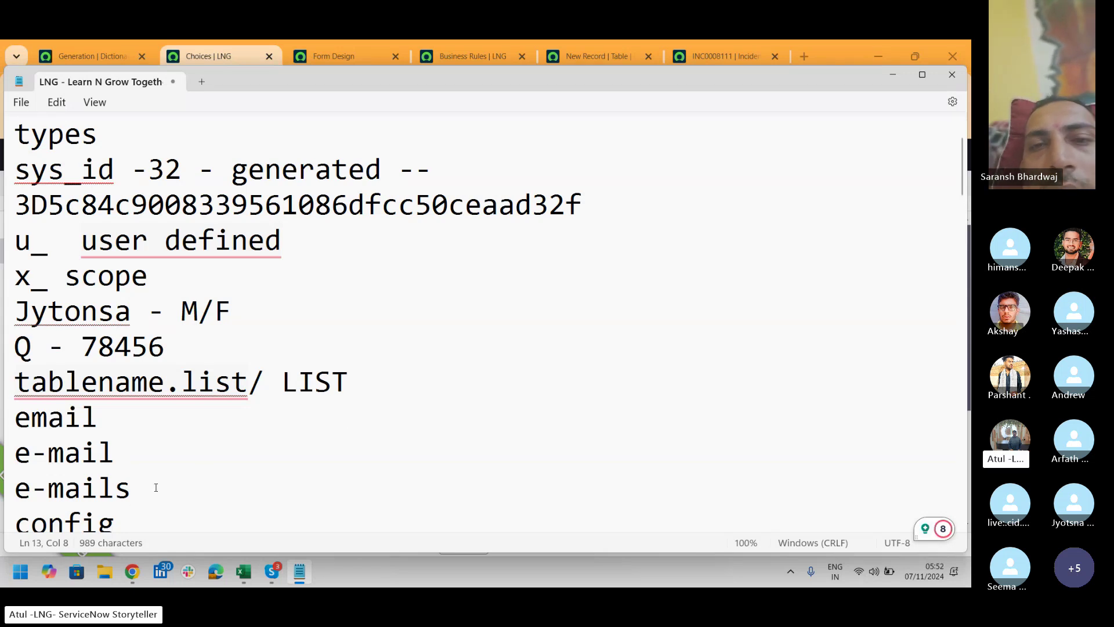
drag(155, 487, 4, 419)
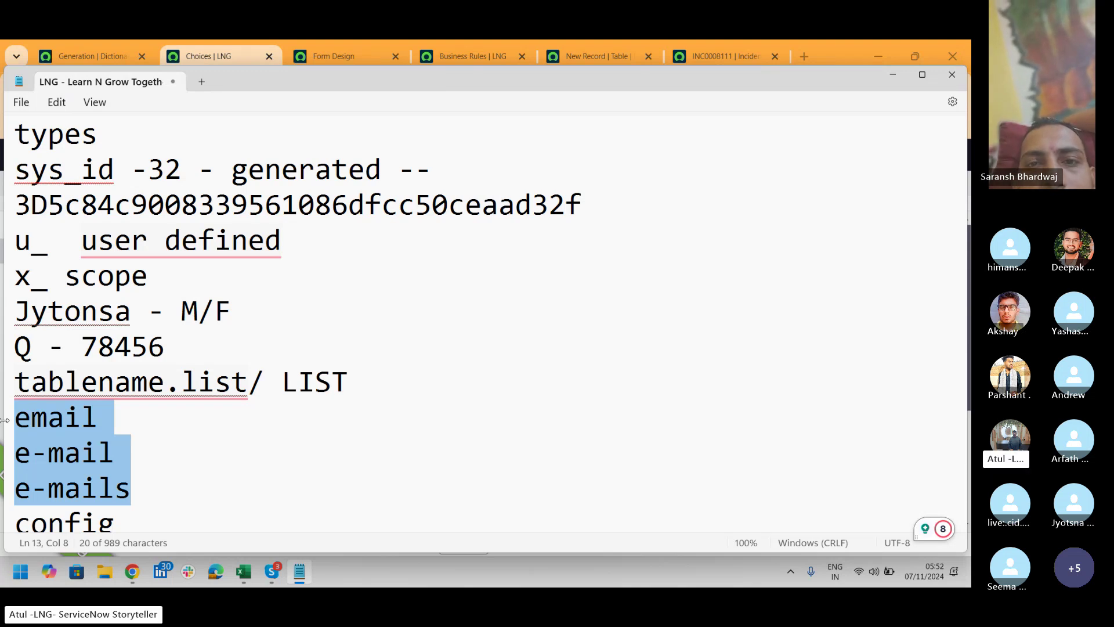
click(1, 422)
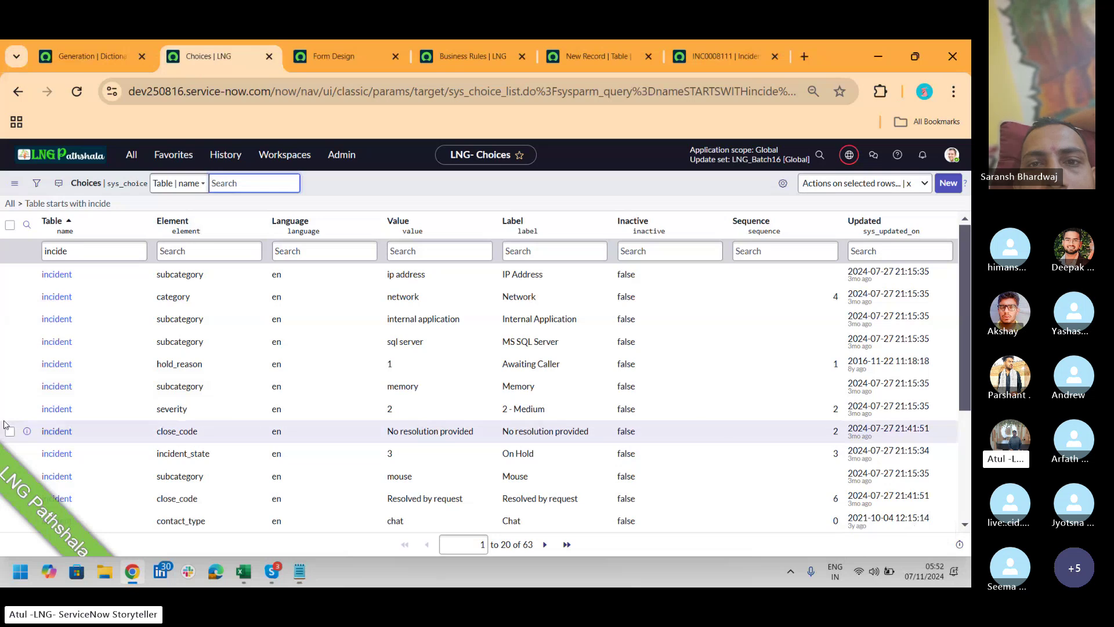
Return to the sys_choice list in the browser and filter it to tables starting with "problem".
click(739, 49)
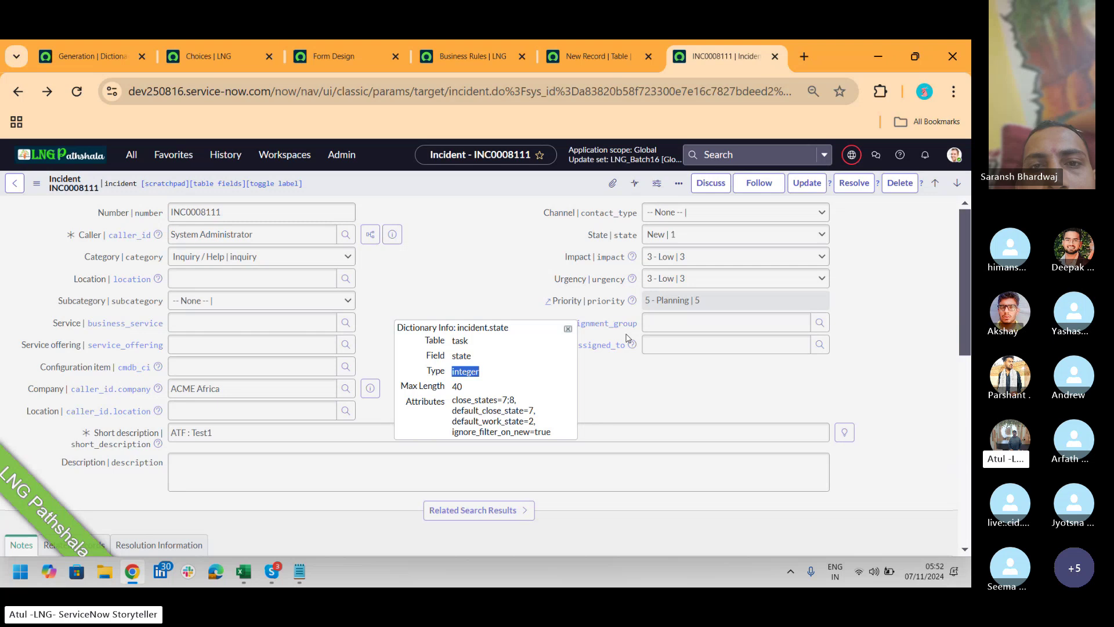
click(176, 56)
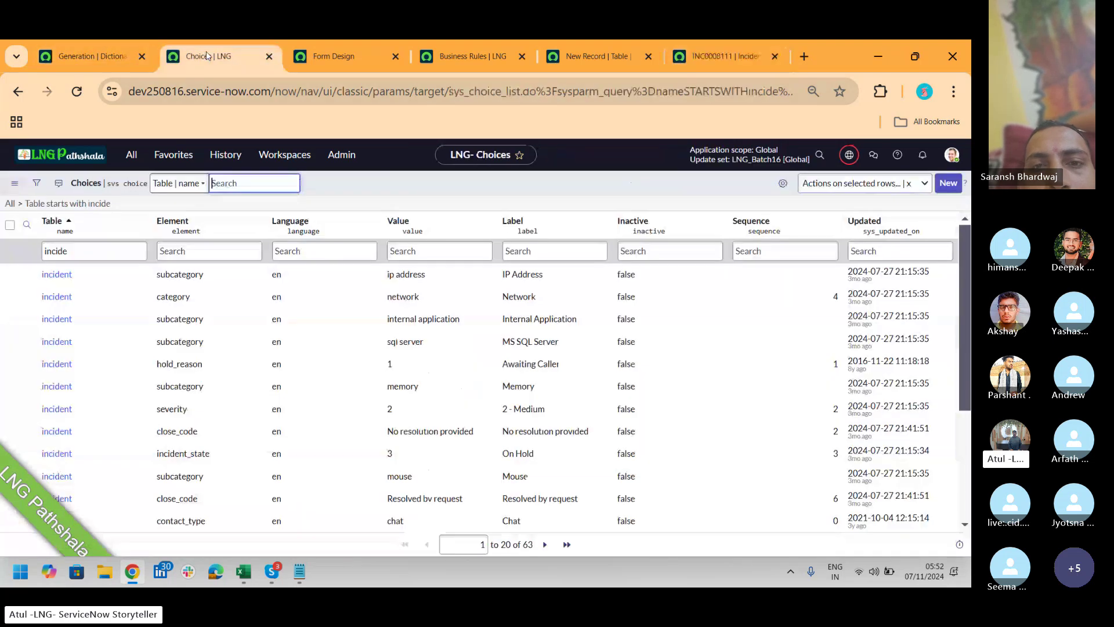
text(problem)
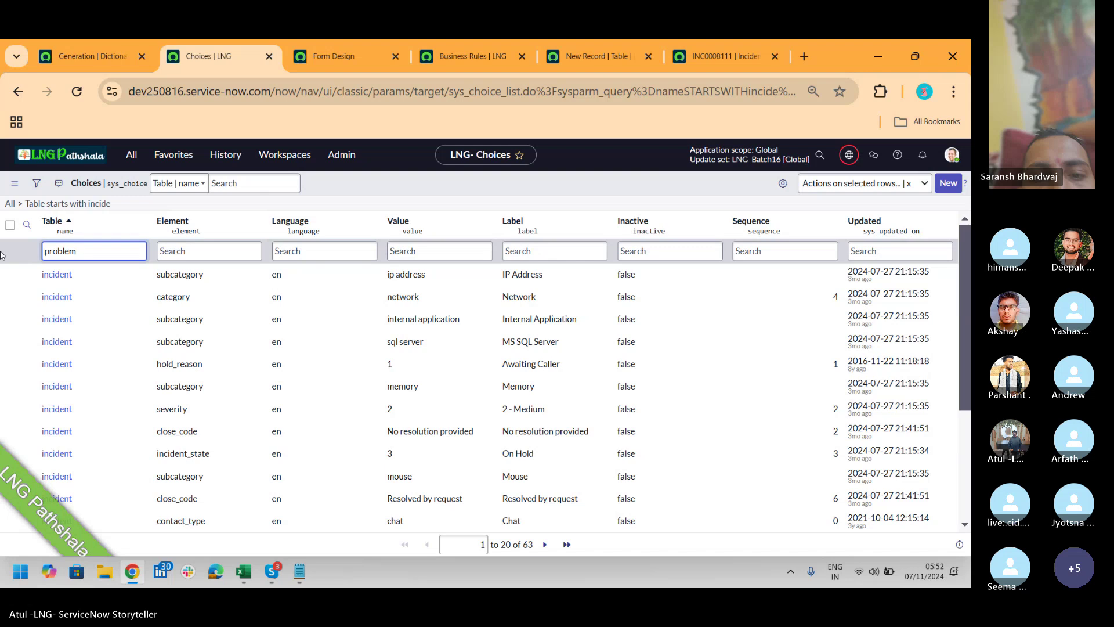
key(Return)
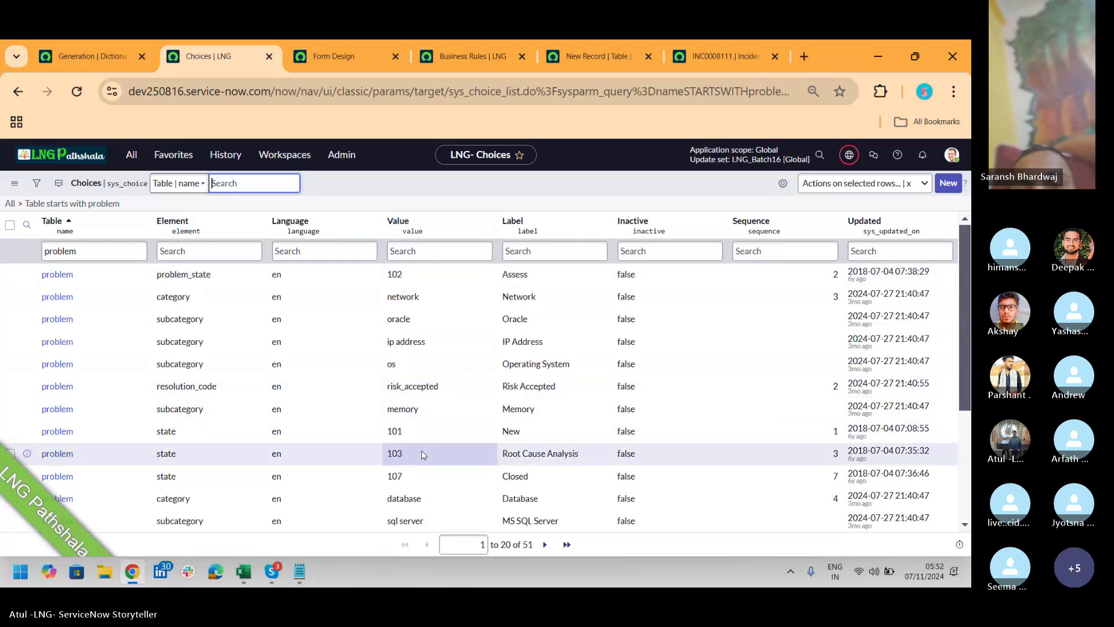
Switch to the Notepad notes, add the lines Assess and Access below e-mails, and highlight each word for comparison.
key(alt+Tab)
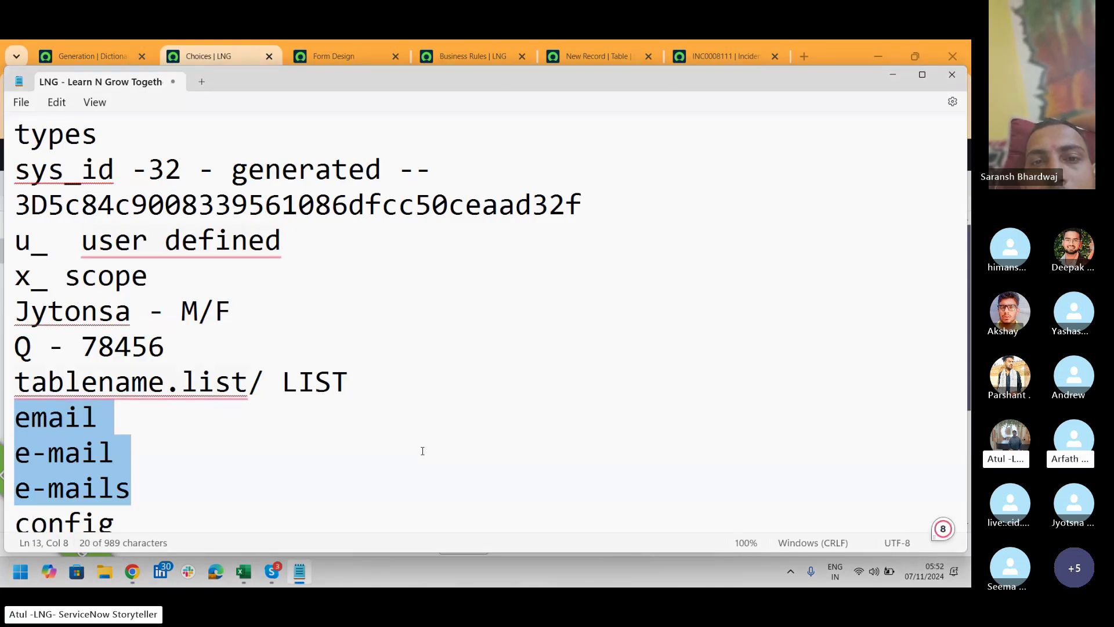
key(alt+Tab)
key(alt+Tab)
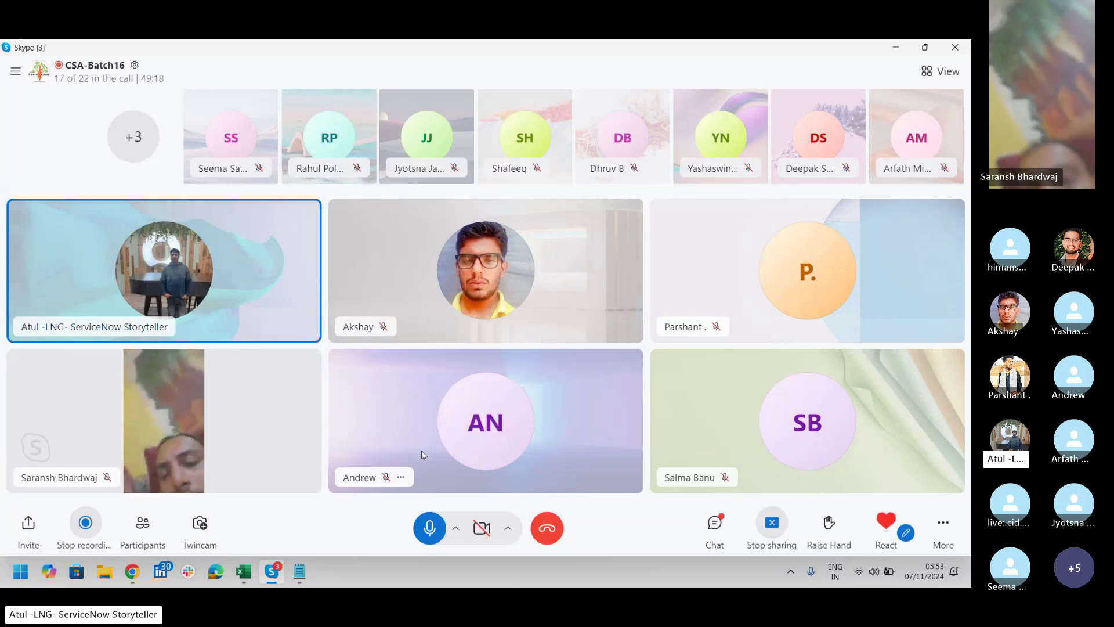
key(alt+Tab)
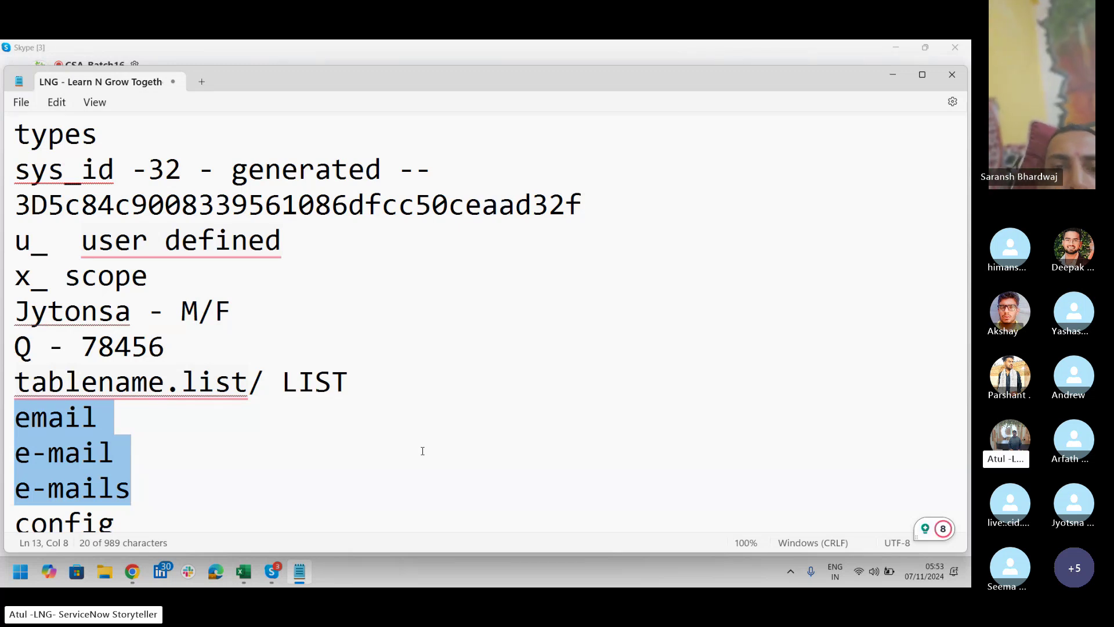
key(Right)
key(Return)
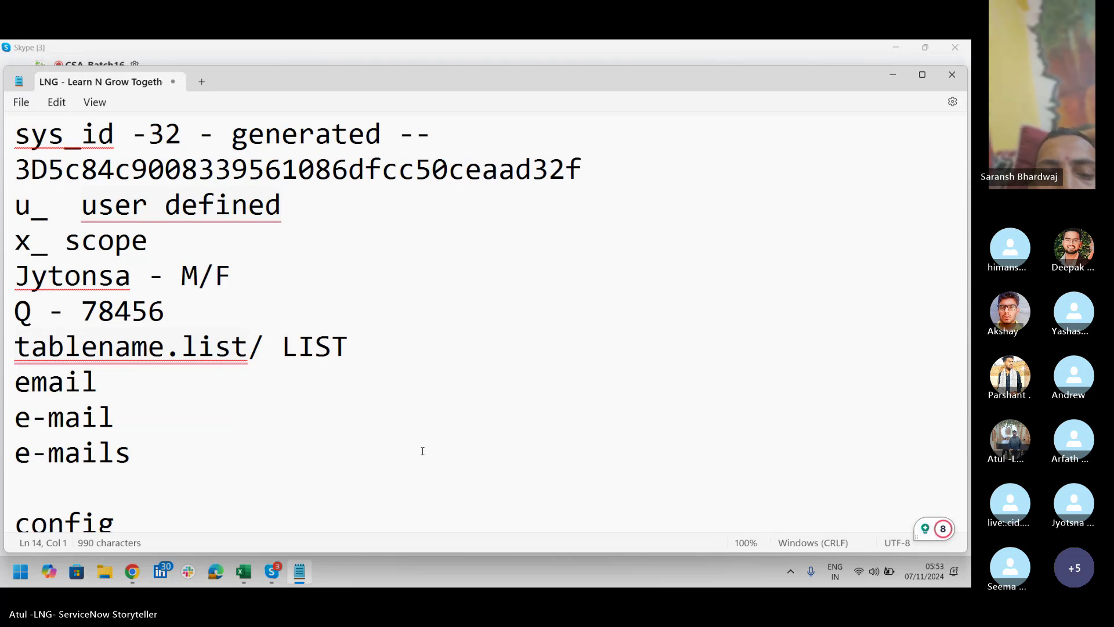
text(Assess)
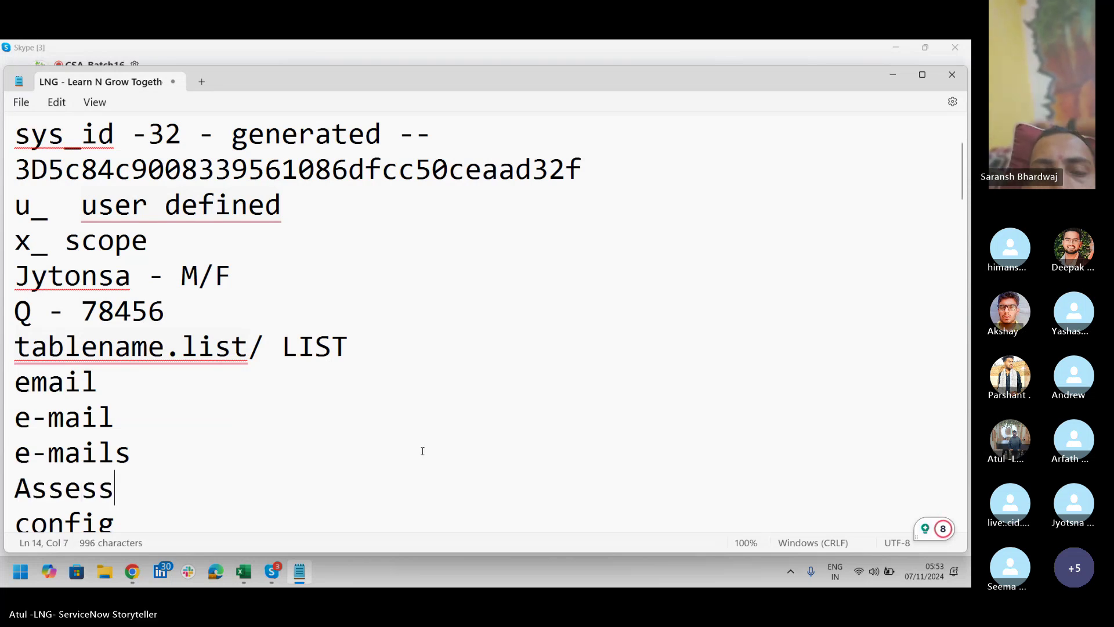
key(Return)
text(Access)
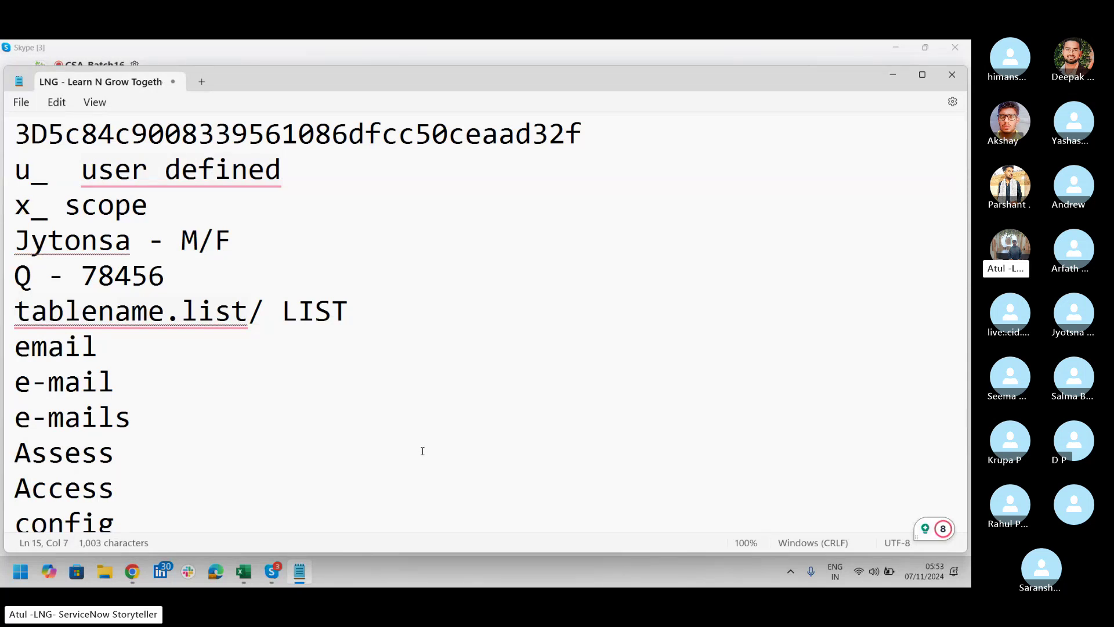
double_click(86, 491)
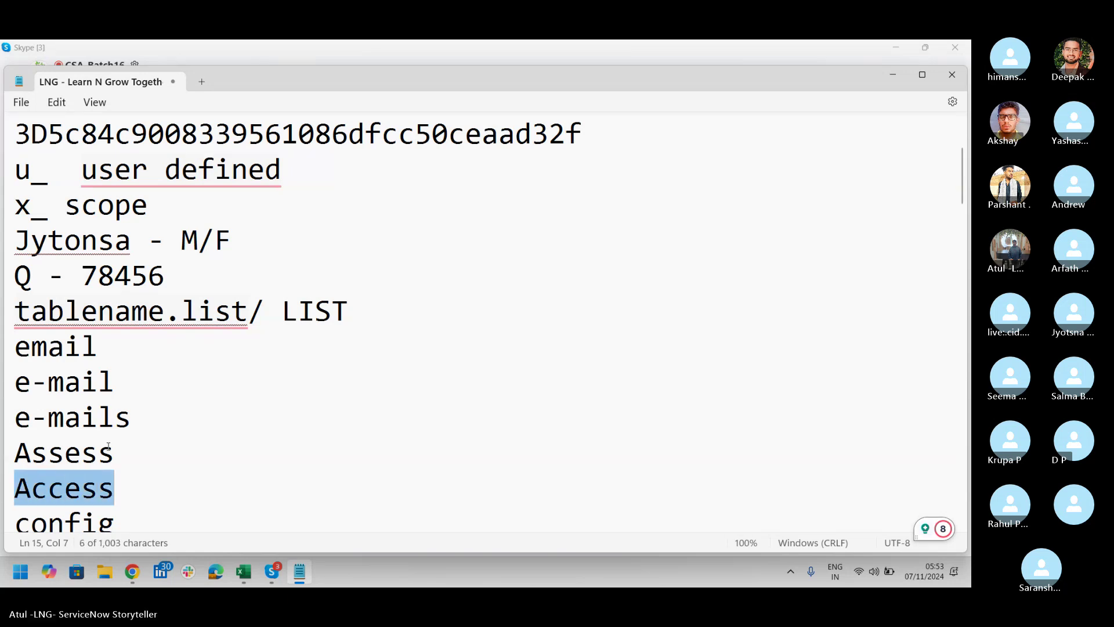
drag(115, 454, 11, 459)
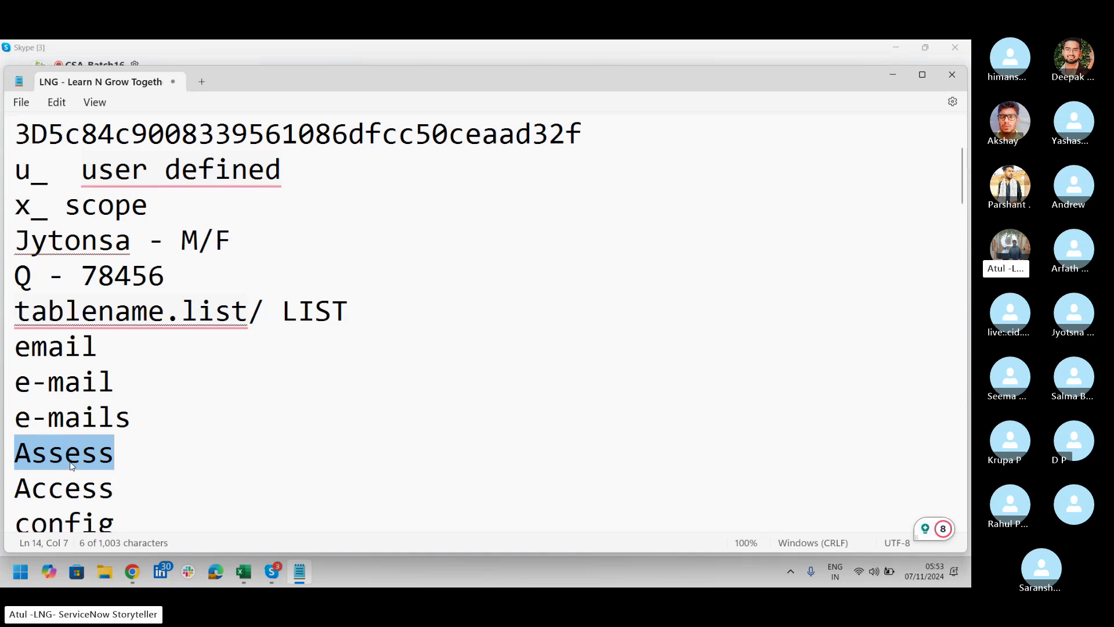
Return to the sys_choice list, filter it to tables starting with "change_", and look through the listed choices.
key(alt+Tab)
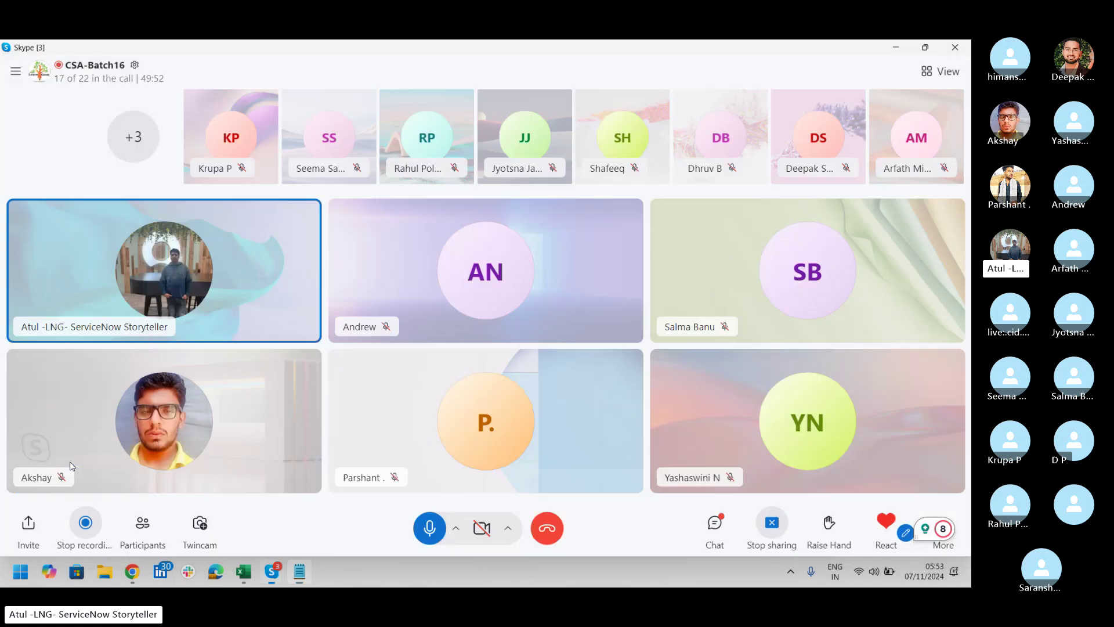
key(alt+Tab)
key(Tab)
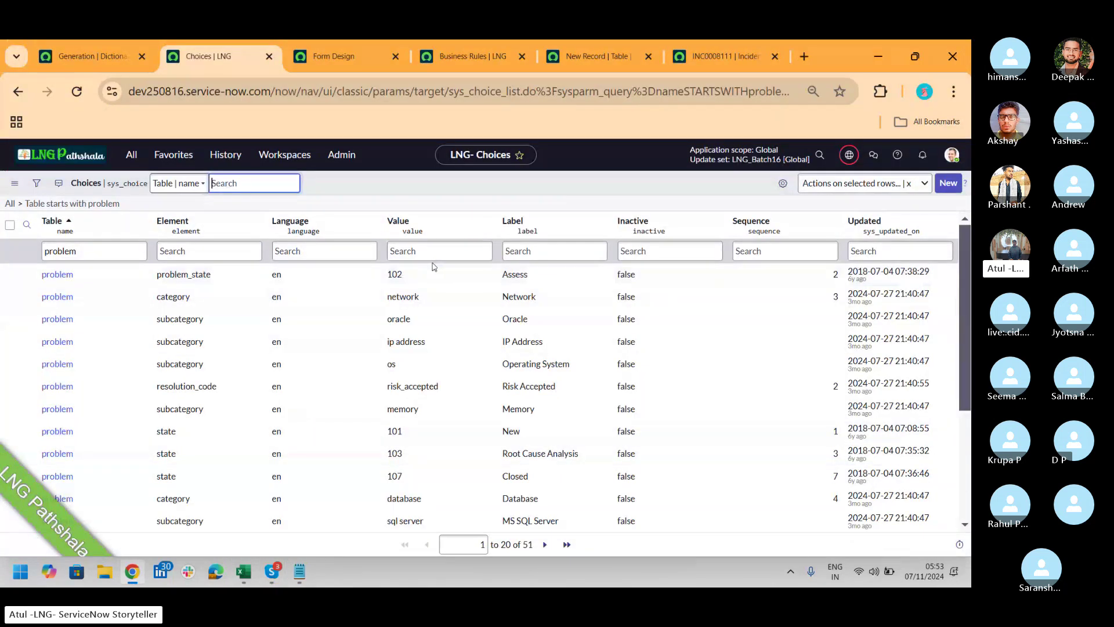
double_click(92, 256)
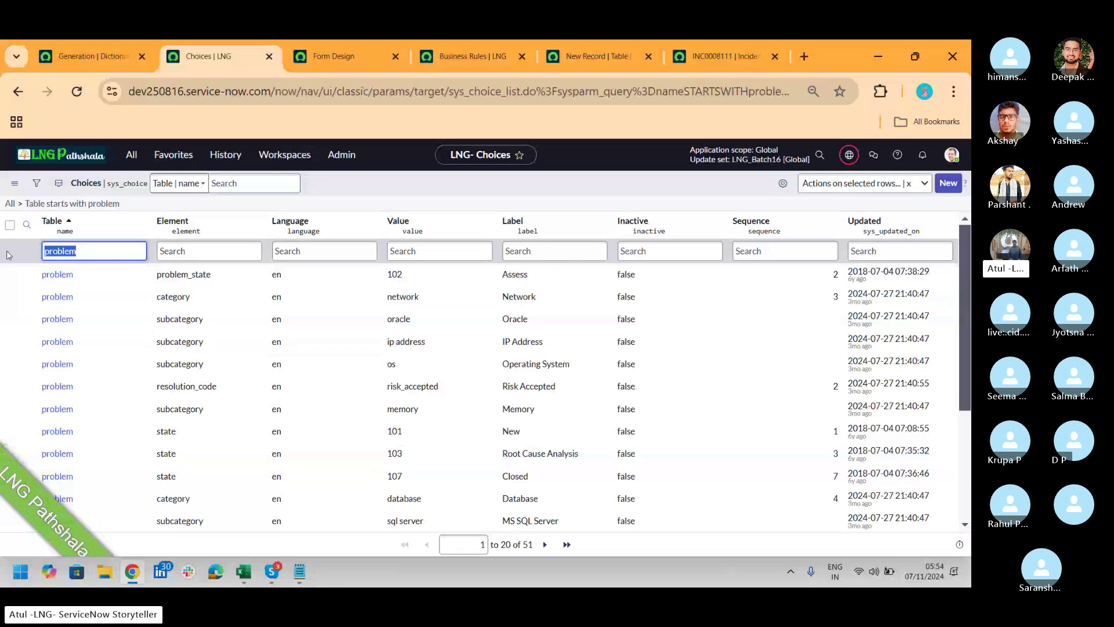
text(ch)
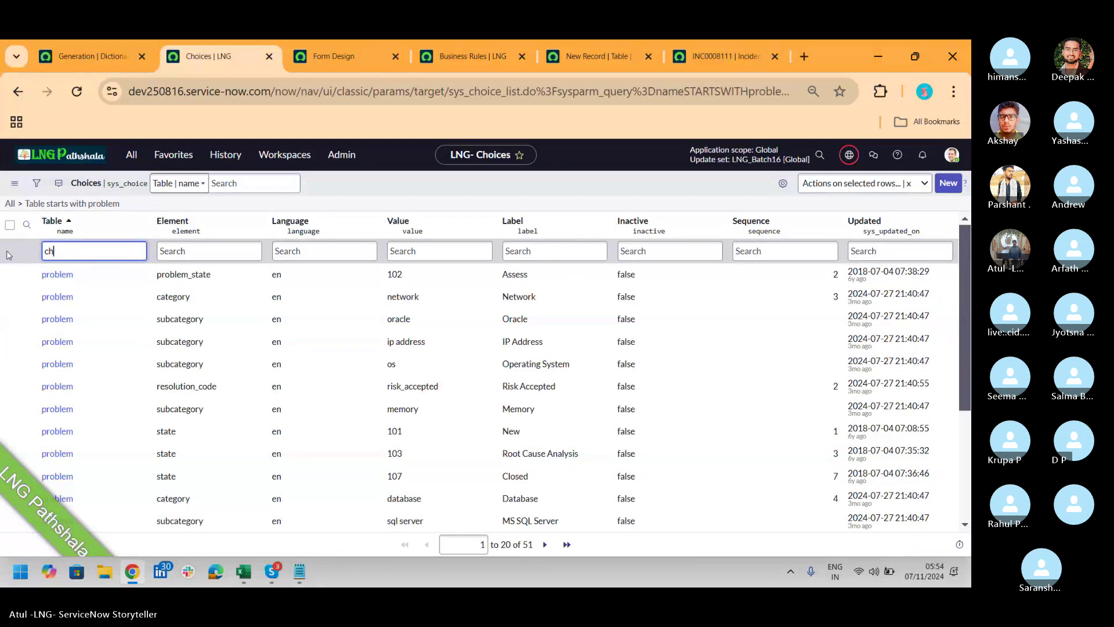
text(ngeange_)
key(Return)
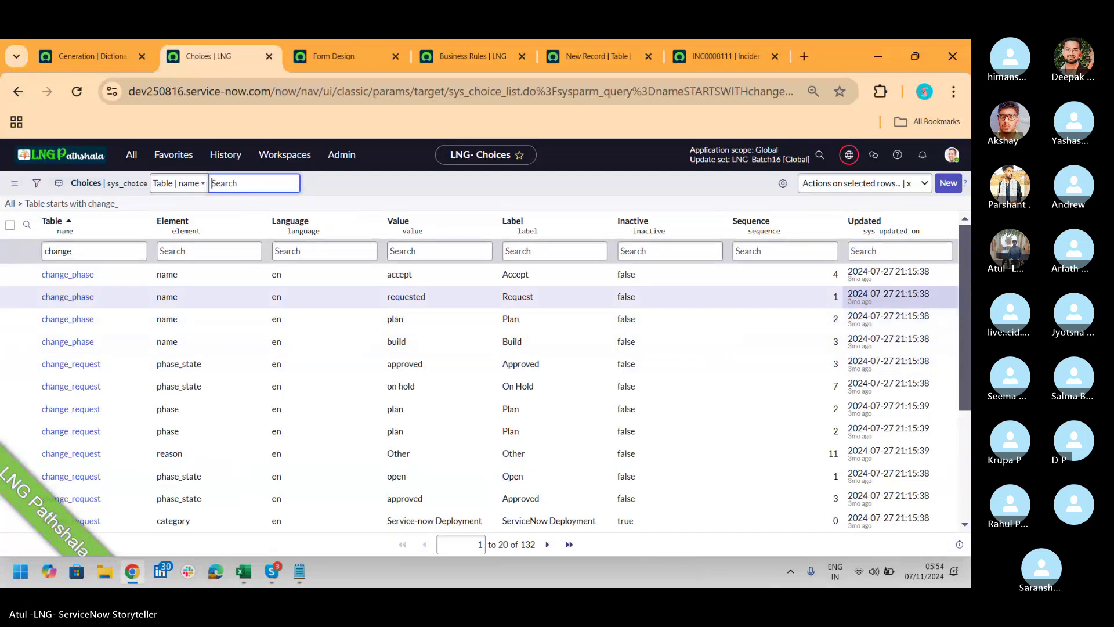
drag(967, 267, 967, 377)
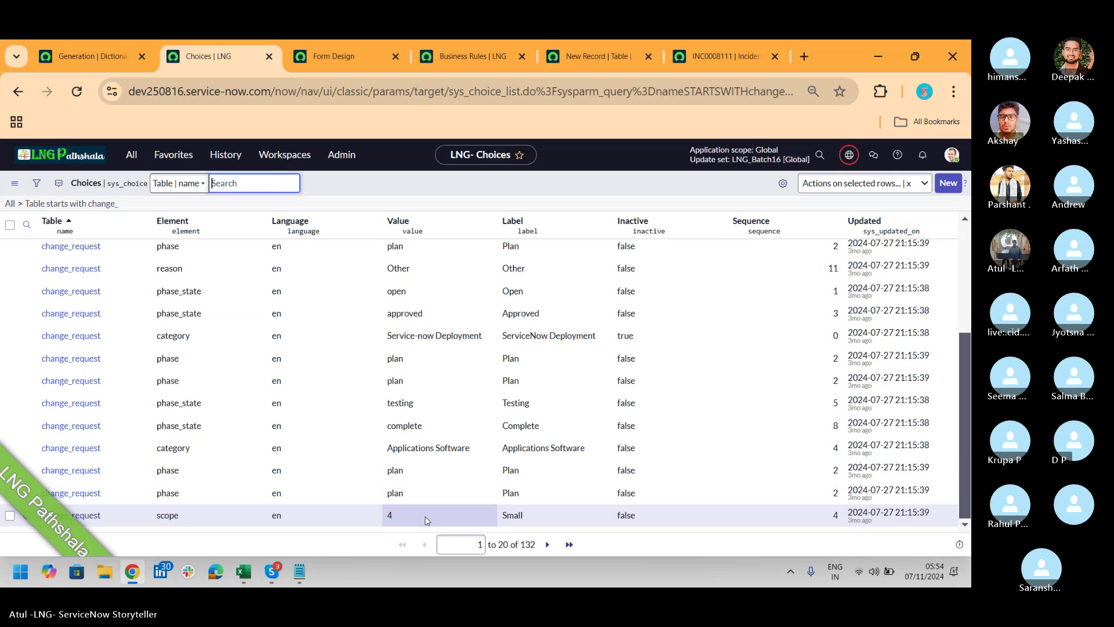
scroll(966, 415, up, 5)
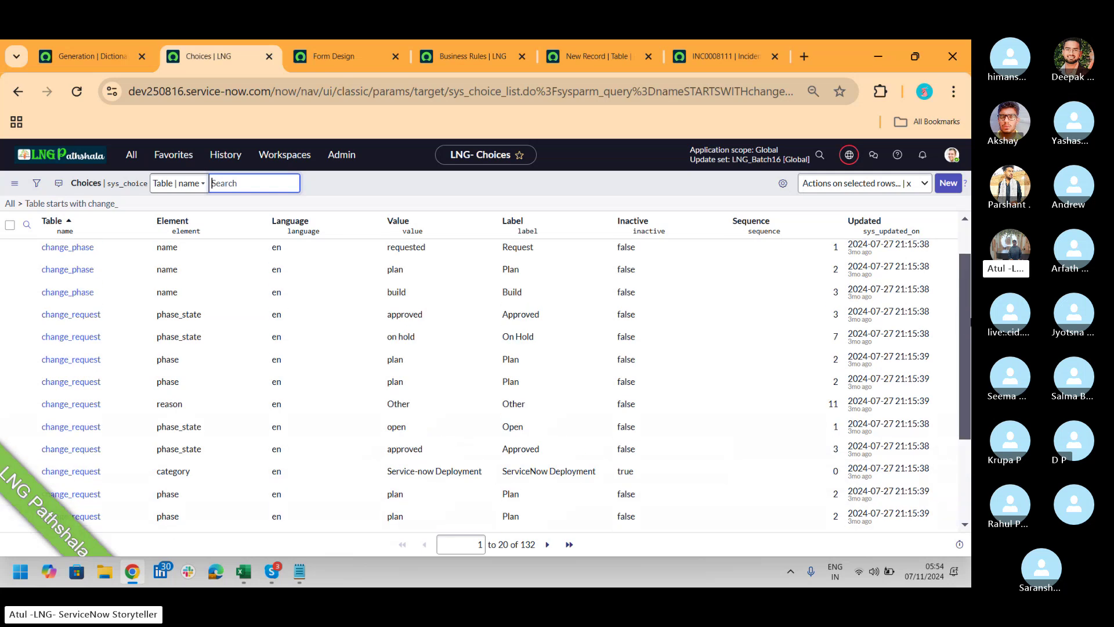
On the incident record, close the State dictionary info, then view and close the Impact field's dictionary info.
click(710, 51)
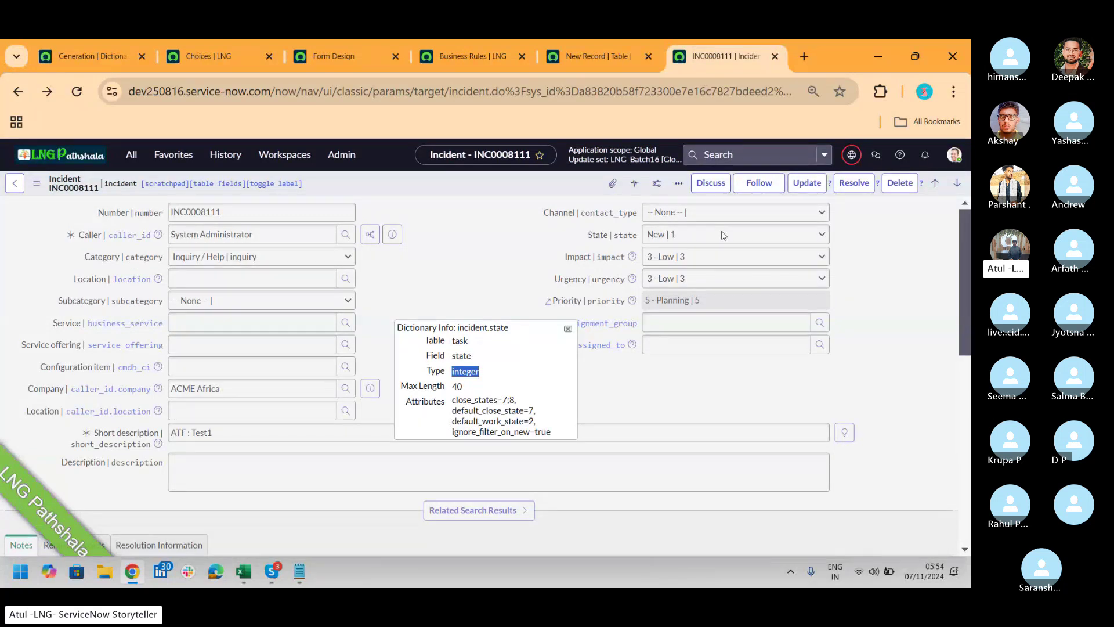
click(568, 329)
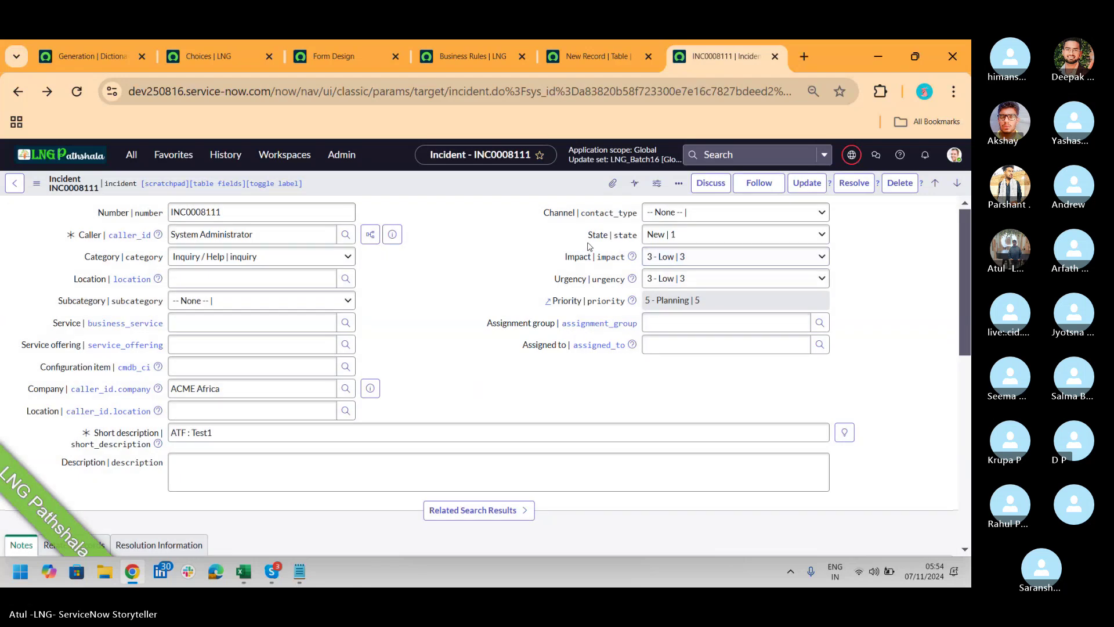
right_click(585, 260)
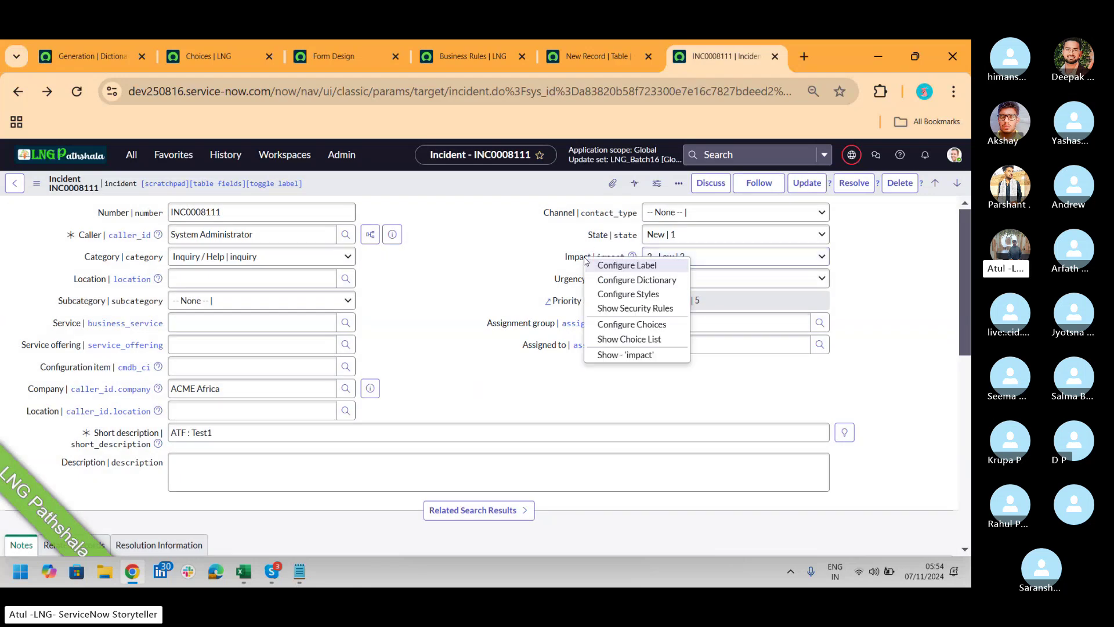
click(640, 355)
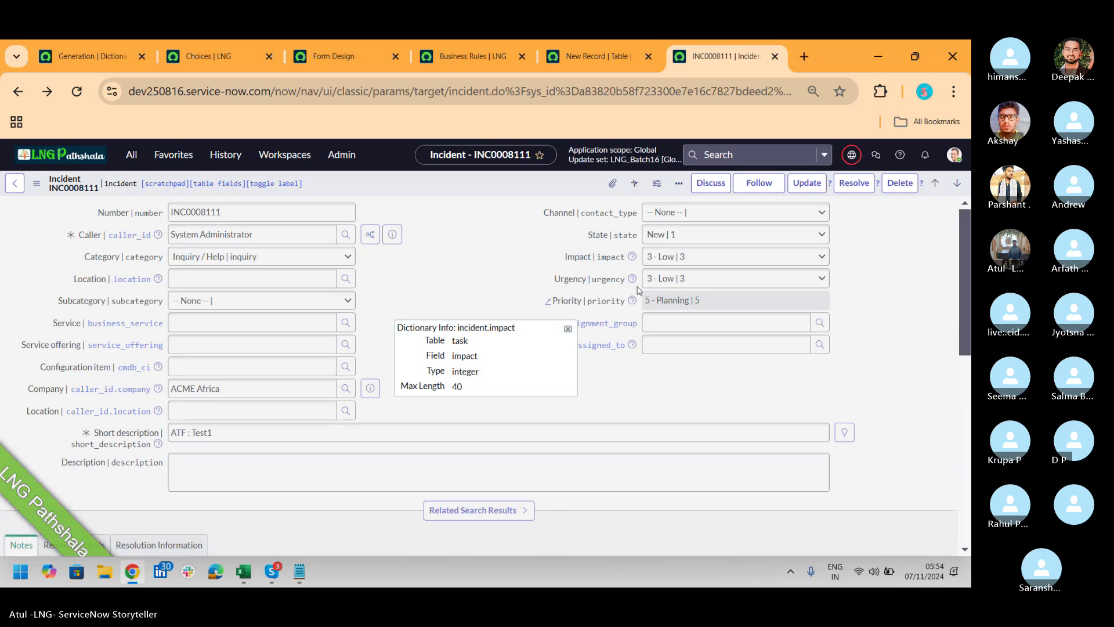
click(568, 329)
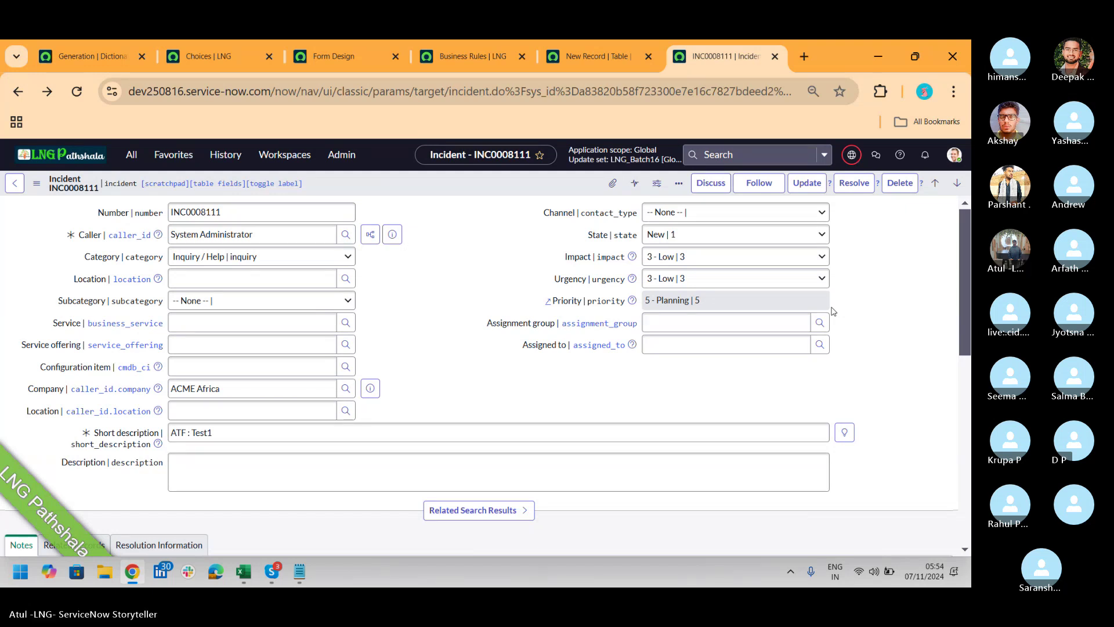
key(alt+Tab)
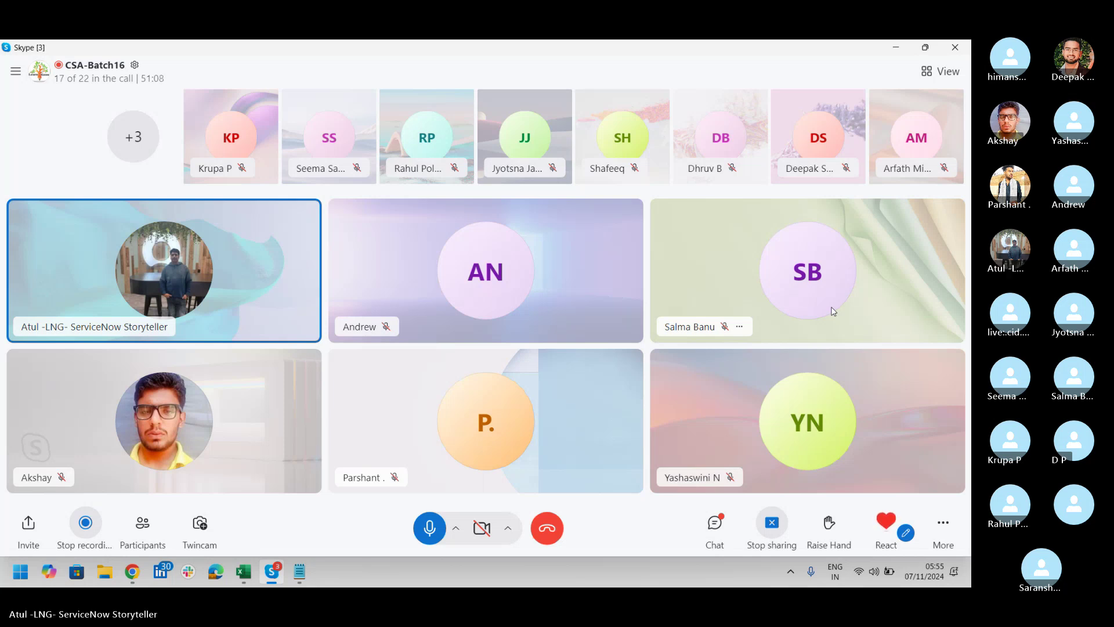
key(alt+Tab)
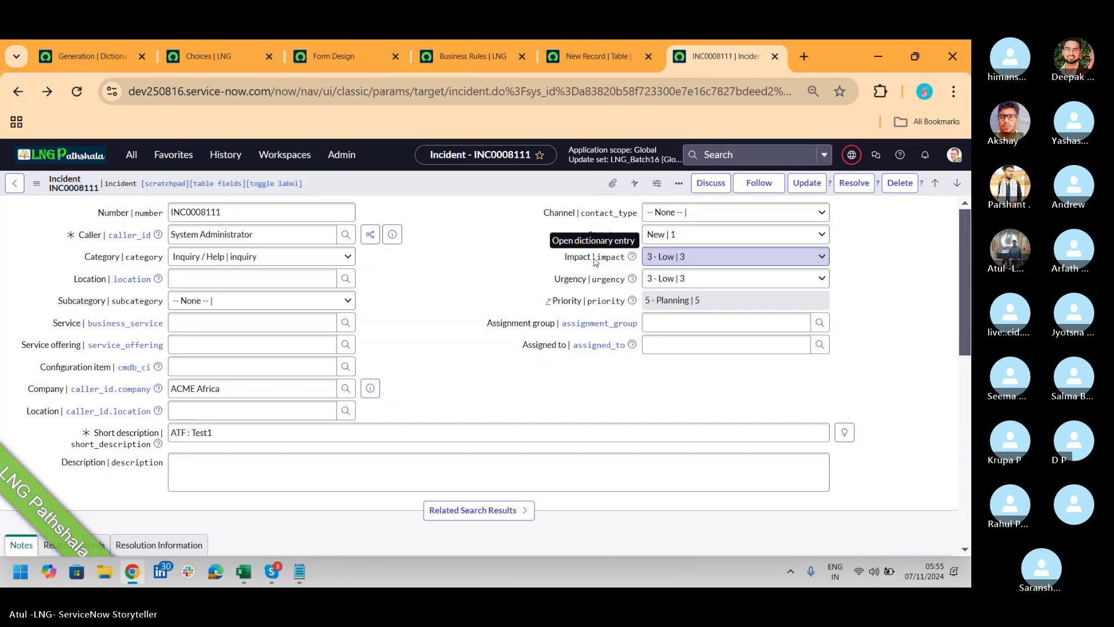
View the Short description field's dictionary info on the incident record, and close it.
right_click(127, 436)
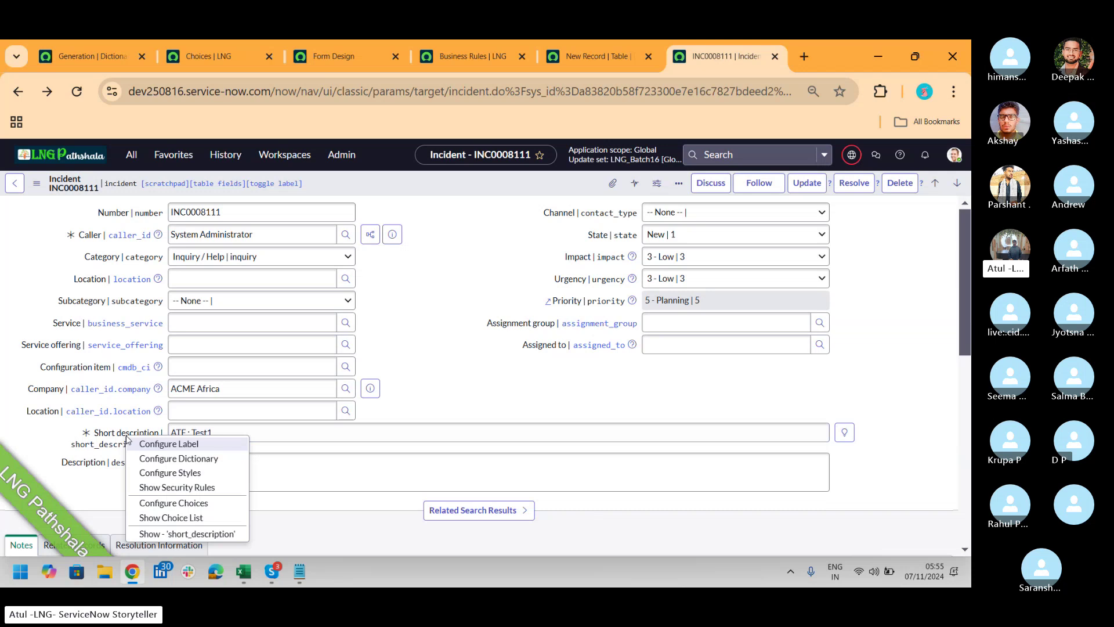
click(186, 533)
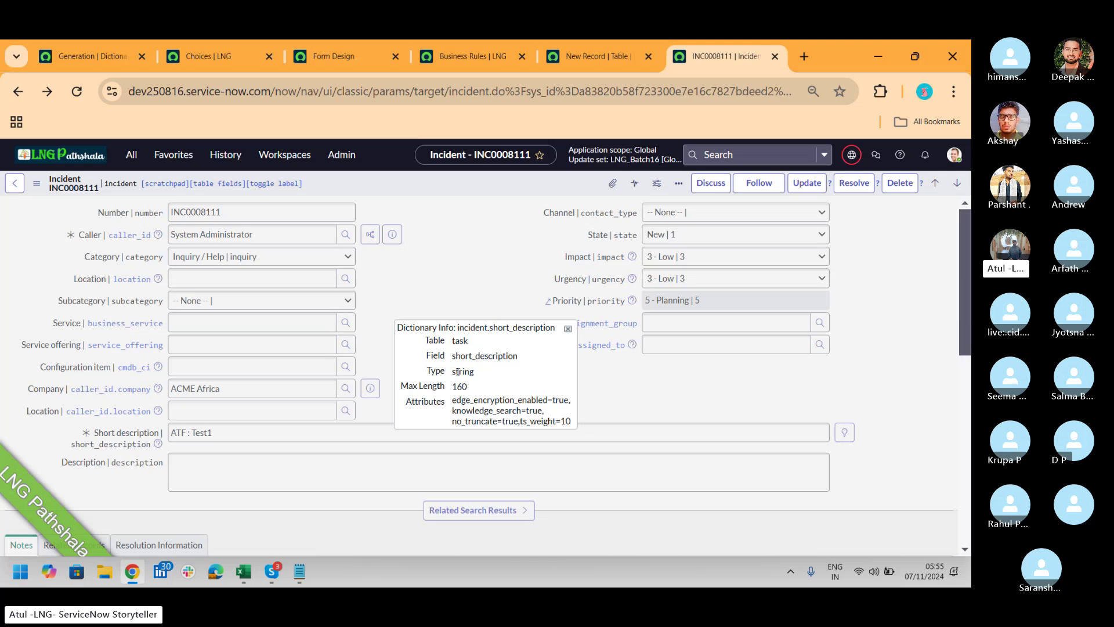
click(568, 328)
Try to bring up the dictionary options for the Work notes field in the incident's Notes section.
drag(965, 239, 959, 373)
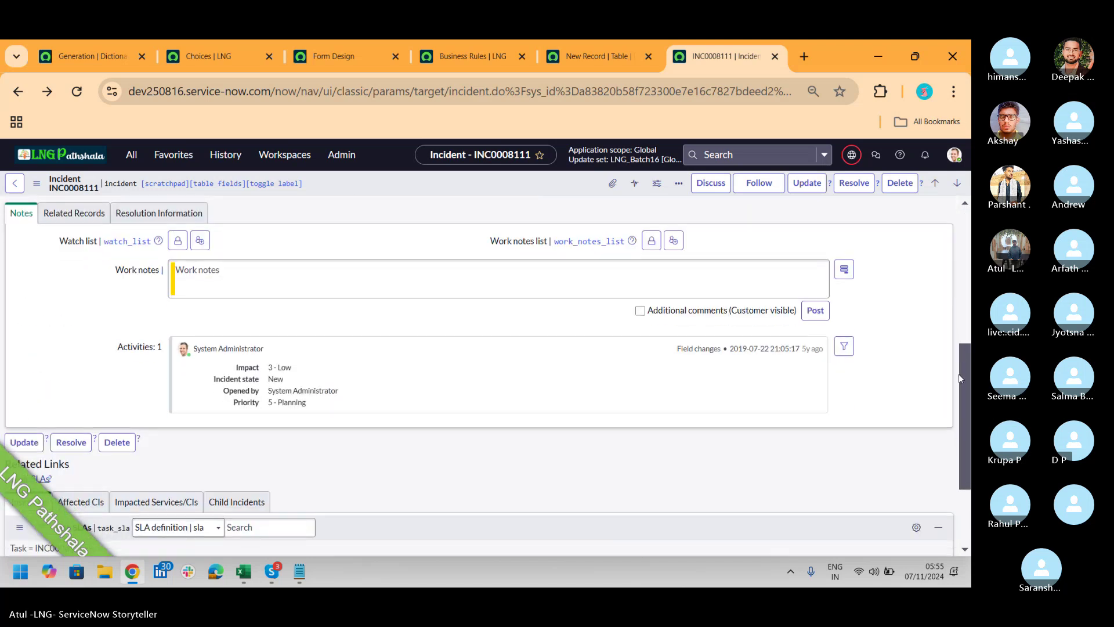
right_click(140, 276)
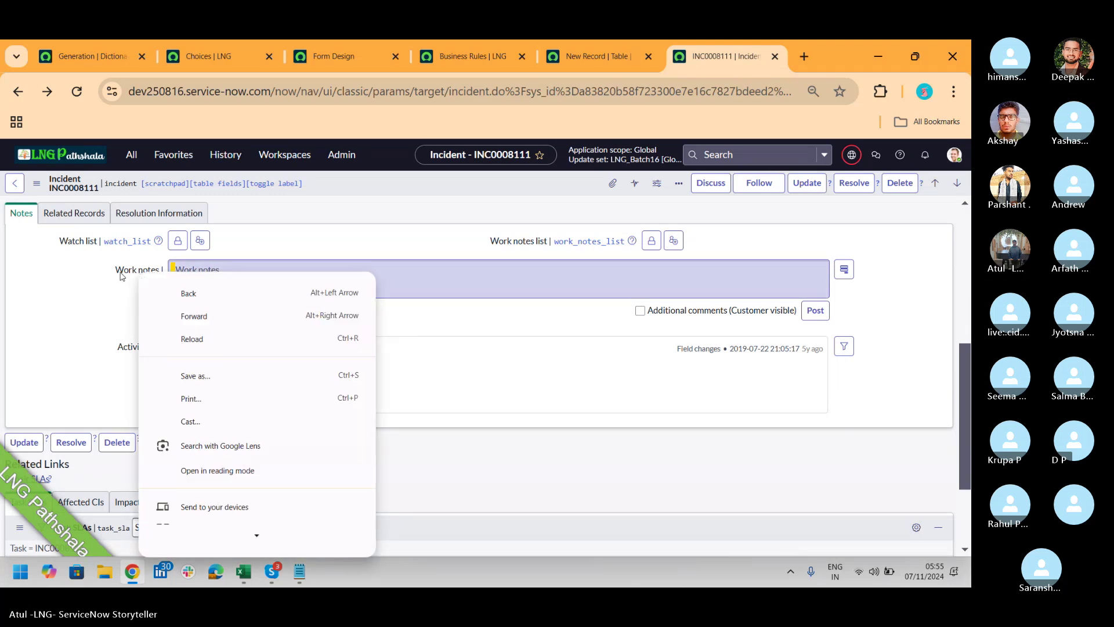
drag(116, 276, 120, 275)
right_click(120, 275)
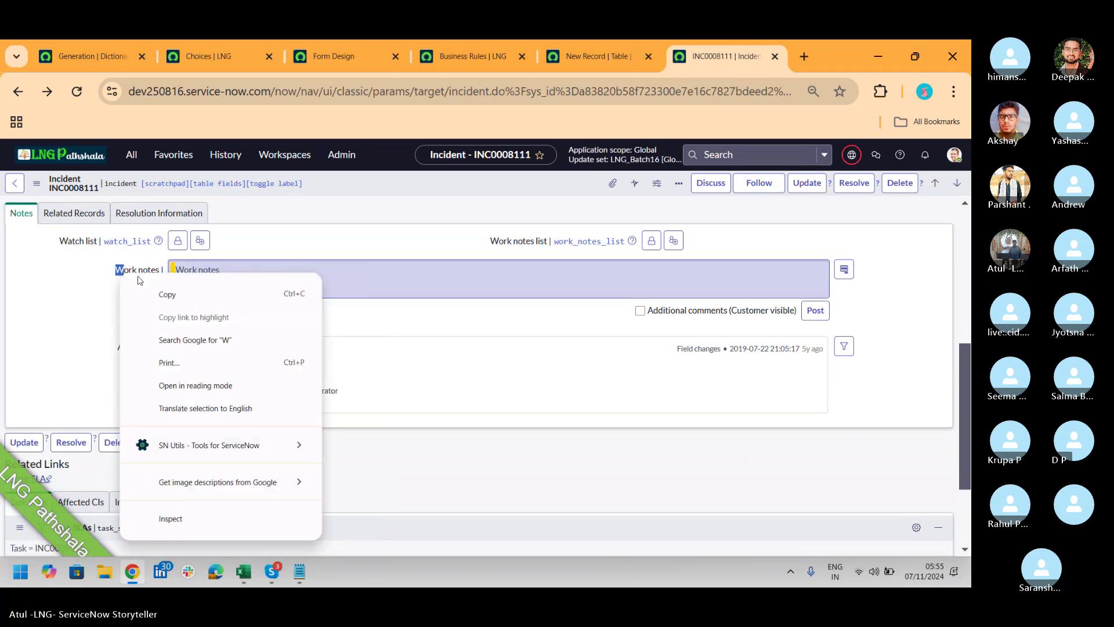
click(31, 349)
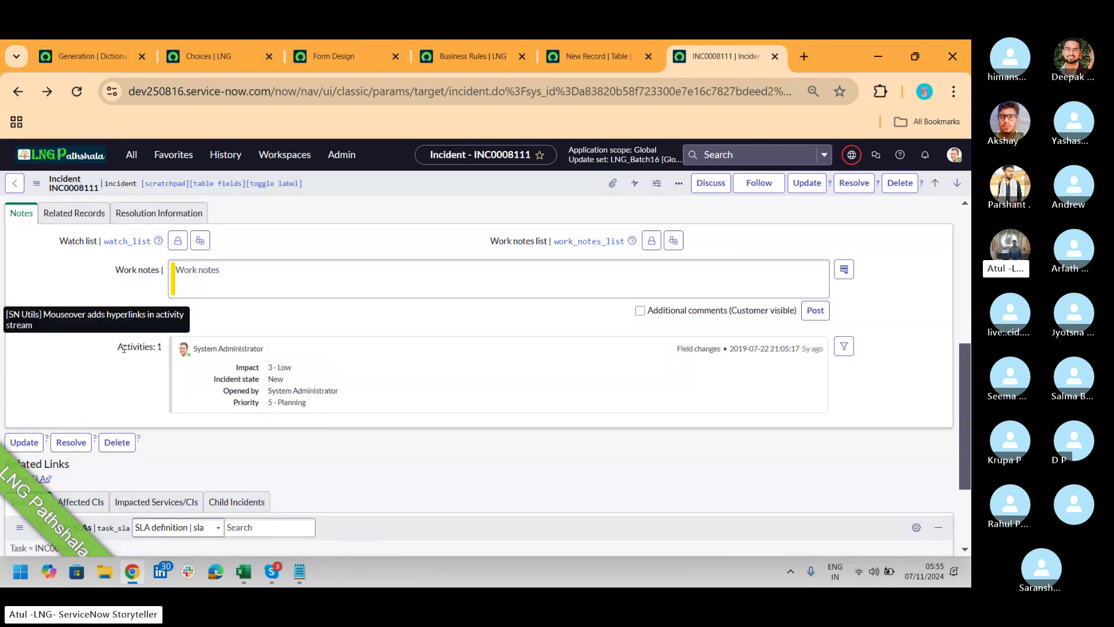
Check the Related Records section, return to Notes, show the Watch list field's dictionary info and highlight its type.
click(91, 219)
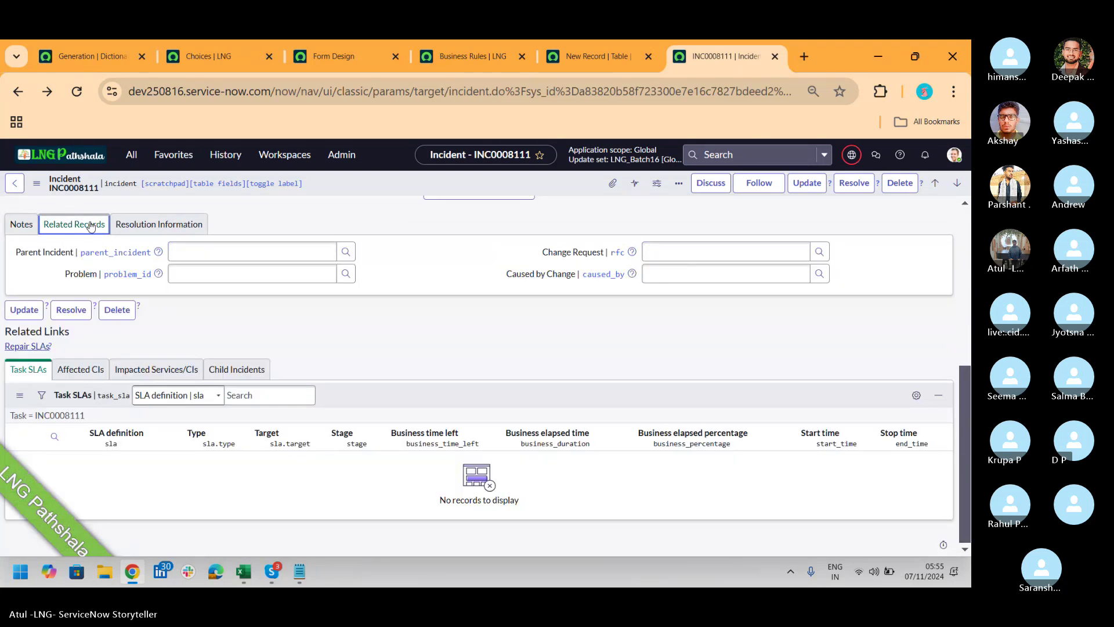
click(17, 225)
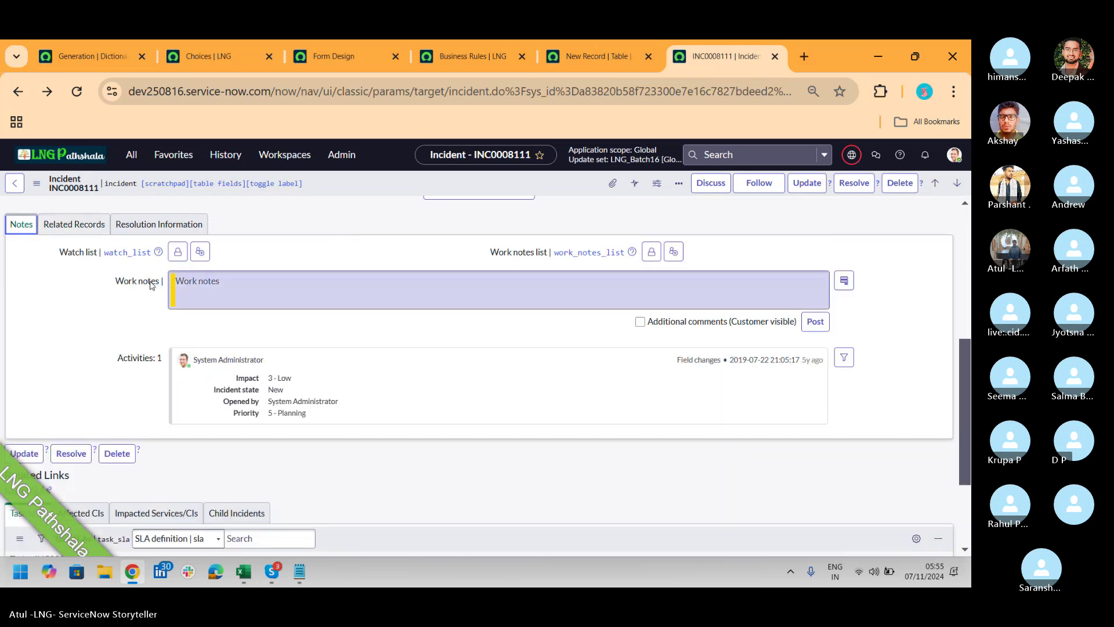
right_click(80, 253)
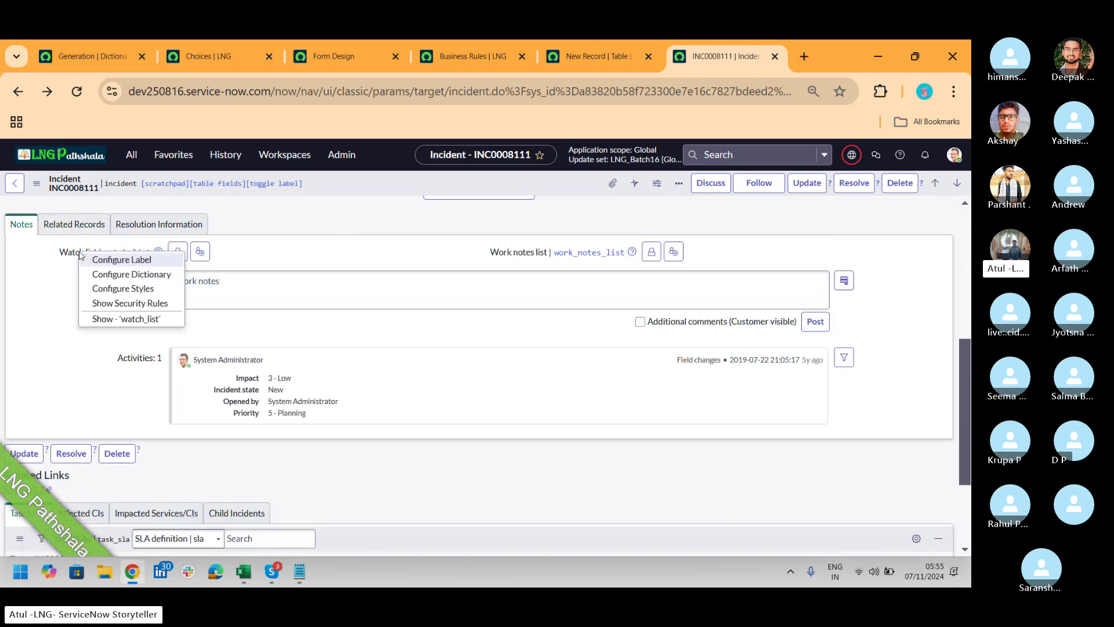
click(129, 318)
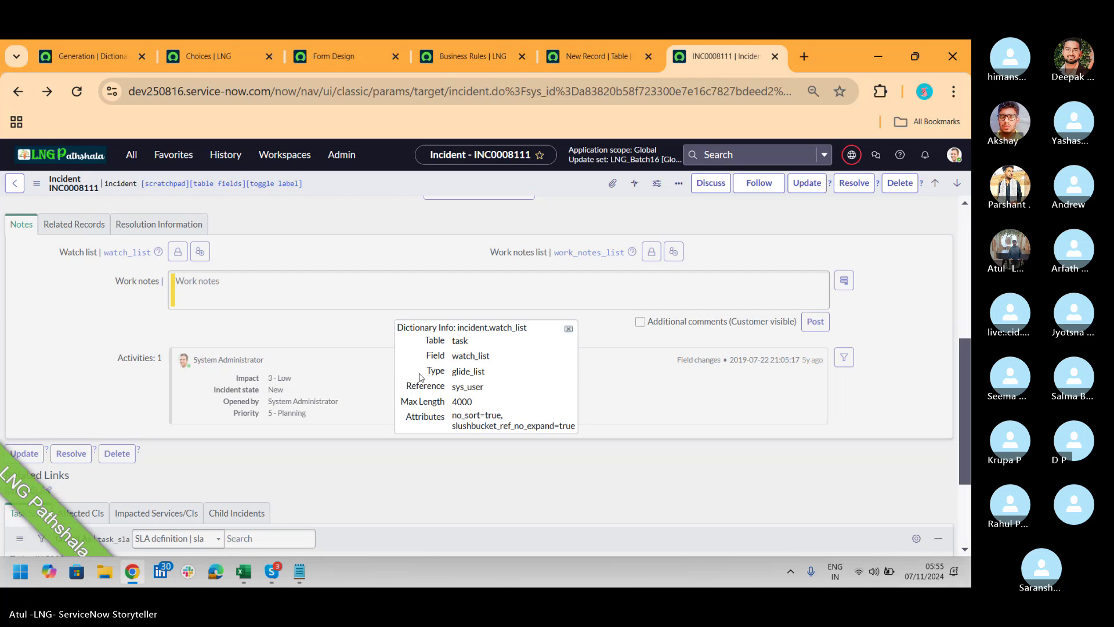
drag(486, 372, 455, 380)
Switch to the Generation dictionary entry page, search the navigator for "tables" and open the Tables list.
click(93, 56)
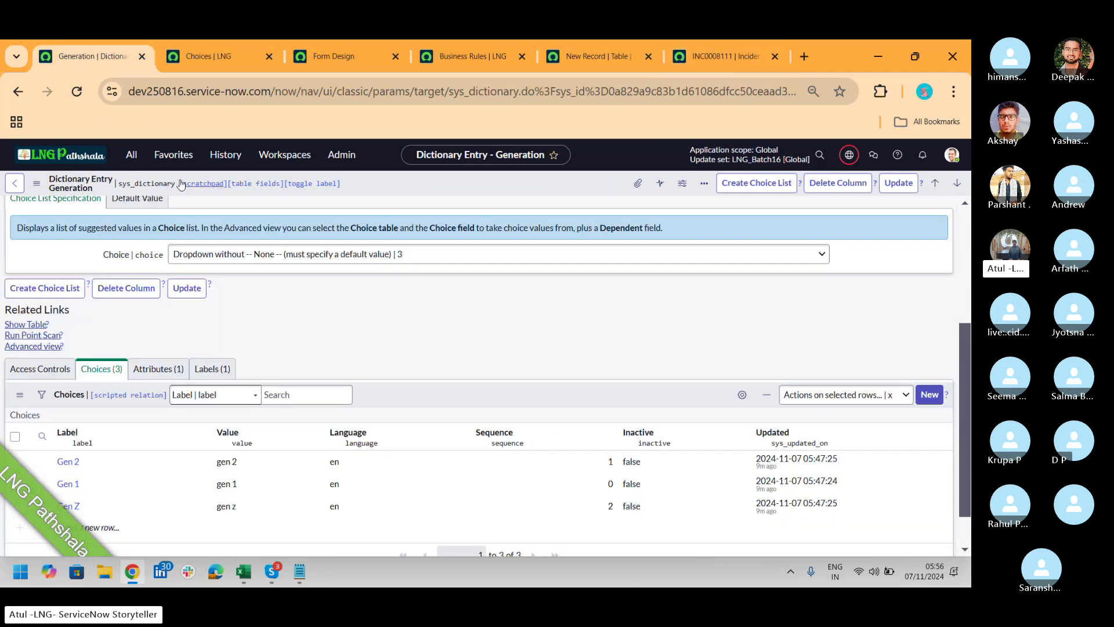
click(132, 155)
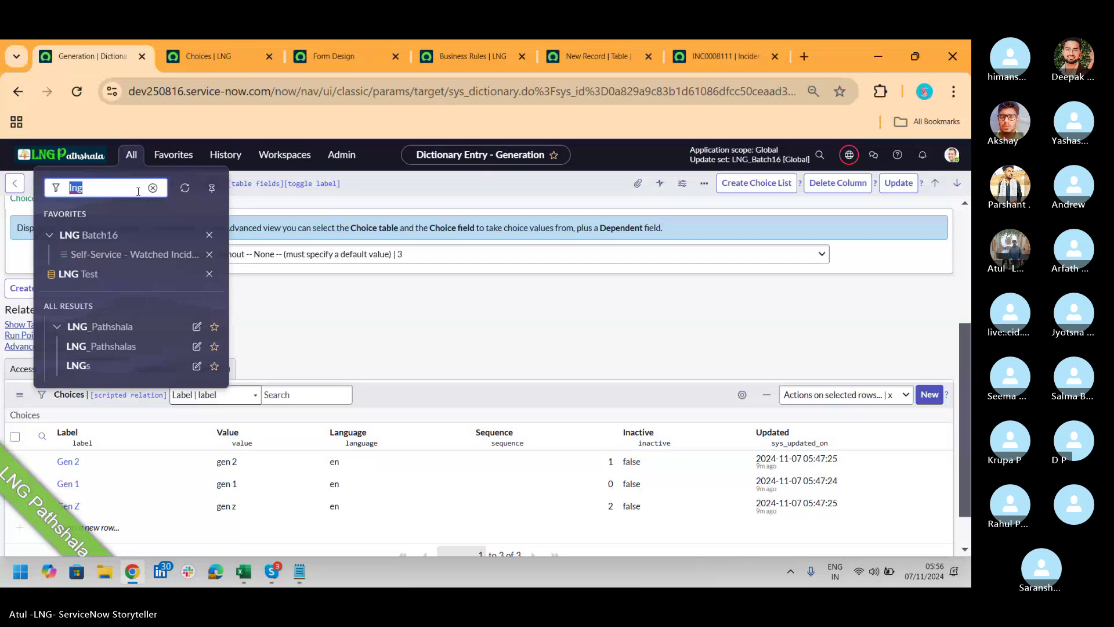
text(tables)
drag(224, 238, 236, 305)
click(93, 331)
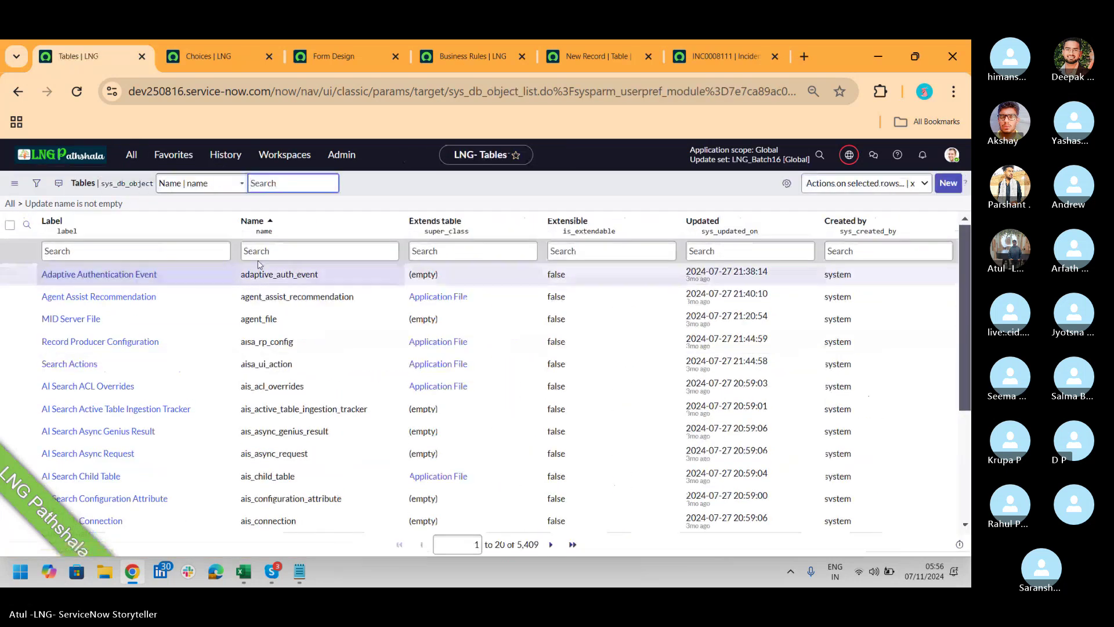
Filter the Tables list to names starting with "incide" and open the Incident table's record.
click(265, 251)
text(incide)
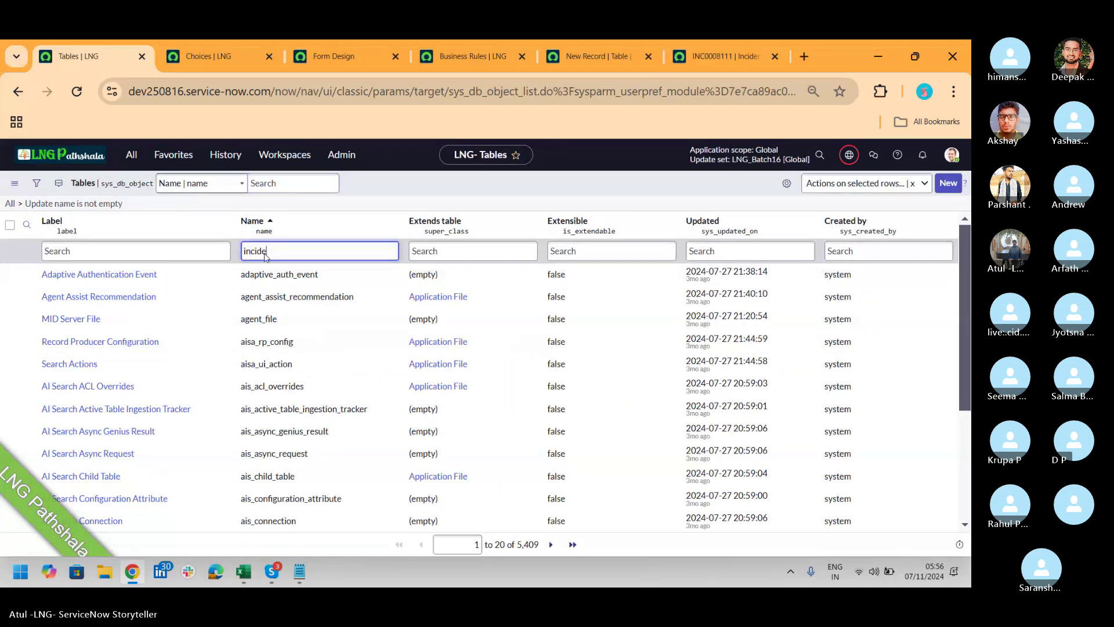
key(Return)
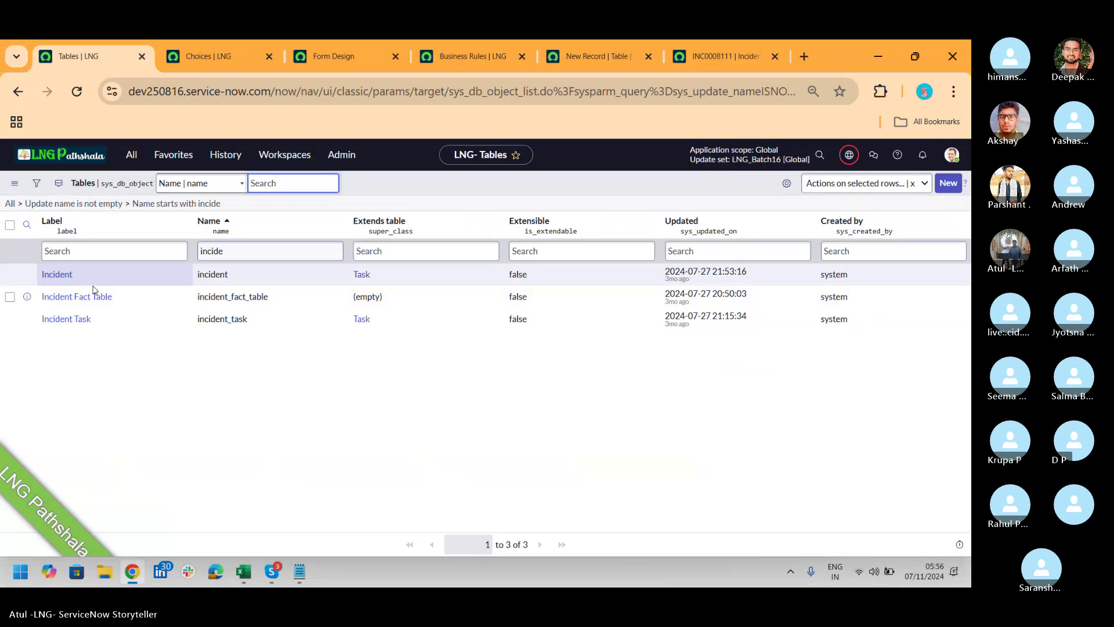
click(57, 276)
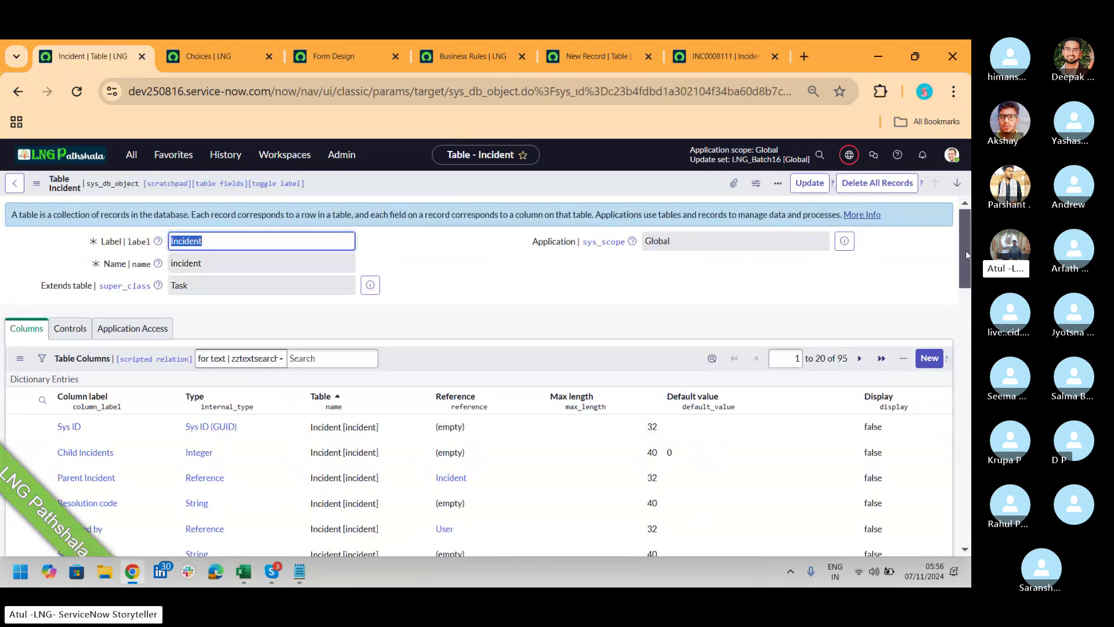
Filter the Incident table's columns to labels starting with "work" to check the Work notes field type.
scroll(964, 262, down, 3)
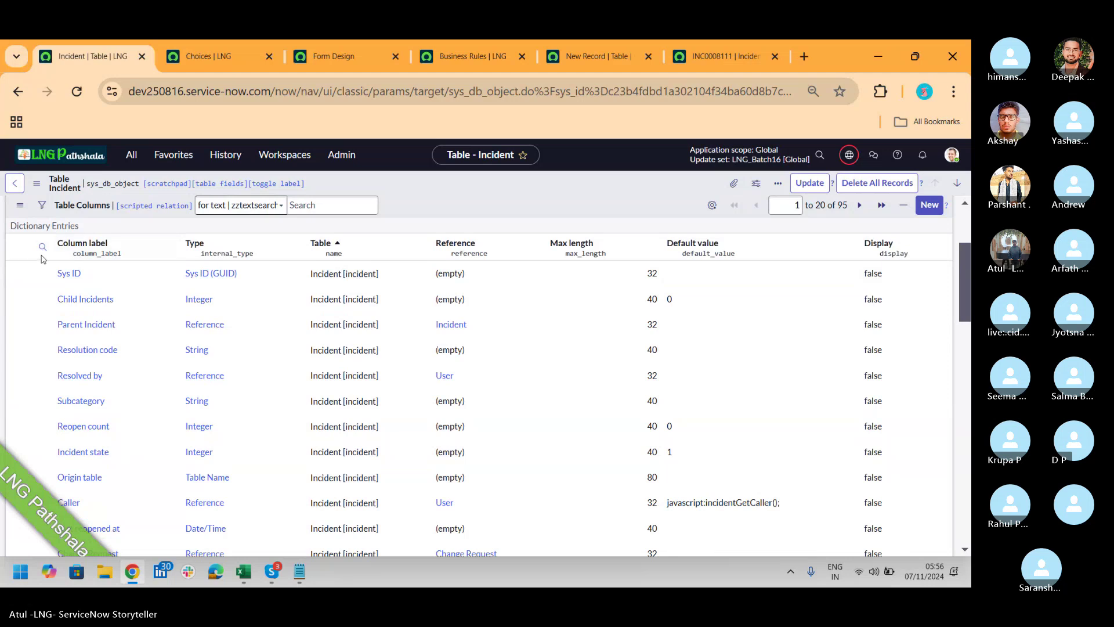
click(43, 247)
text(work)
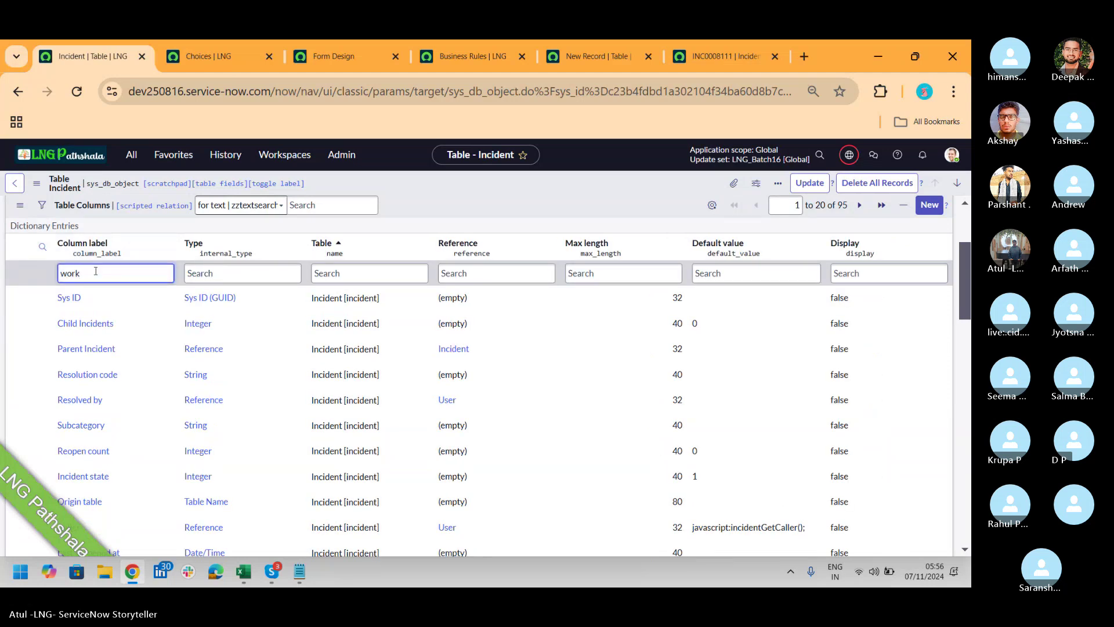
key(Return)
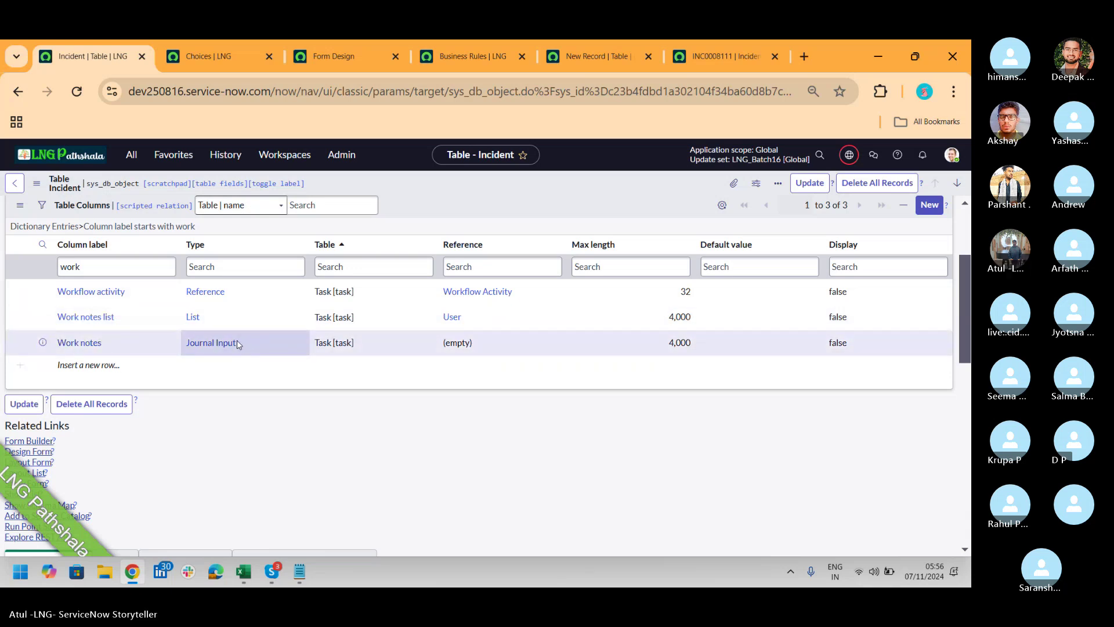
Change the column label filter to "comm" to check the field type of the comments column.
drag(84, 267, 1, 269)
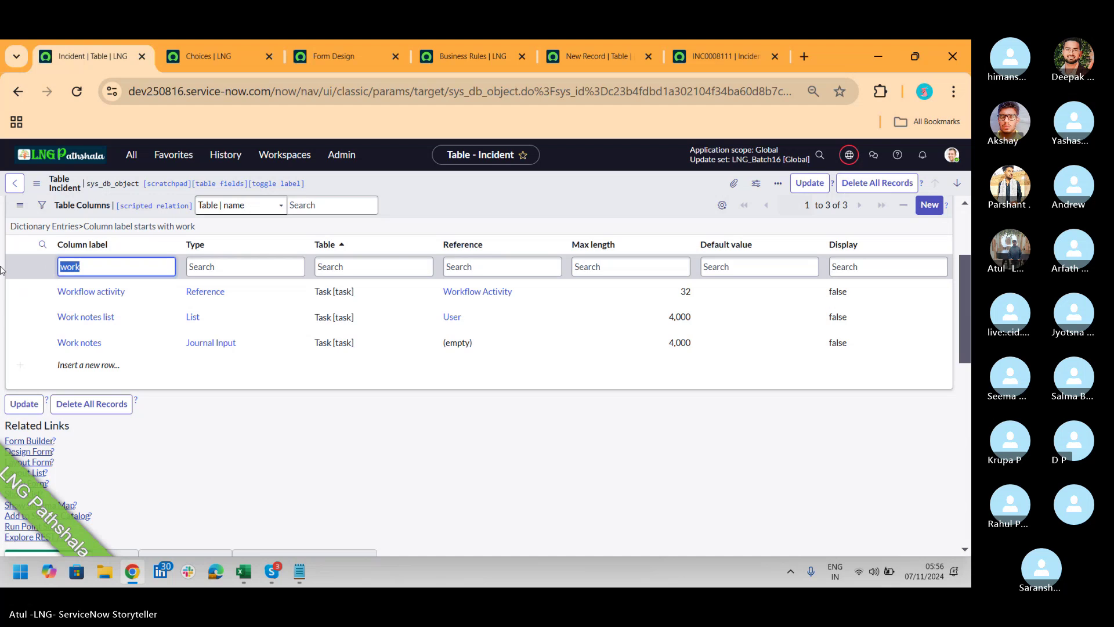
text(comm)
key(Return)
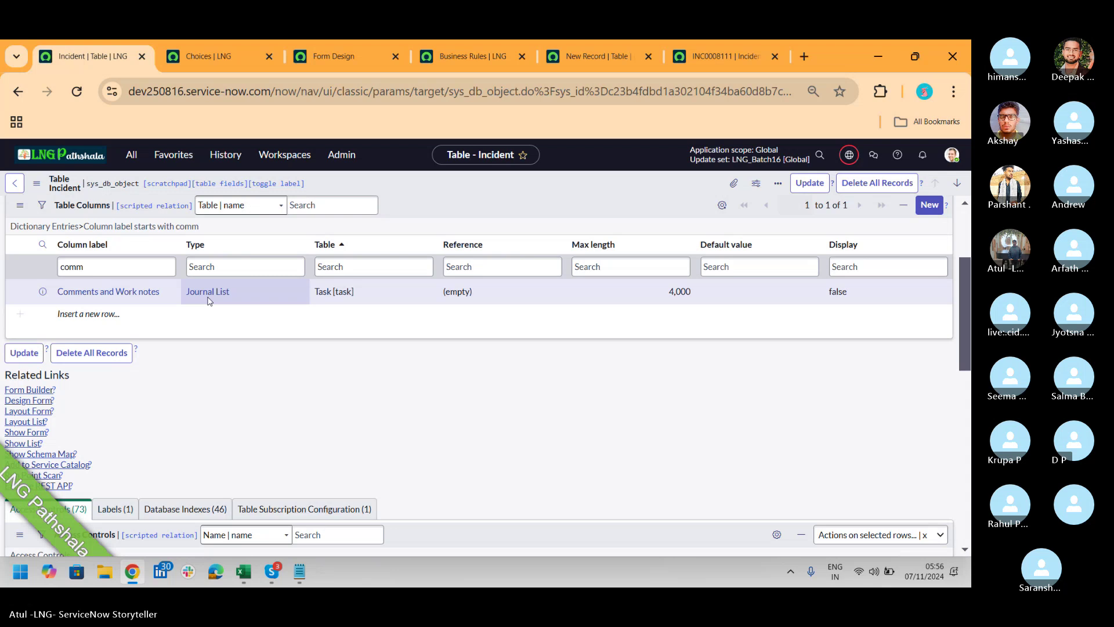
key(alt+Tab)
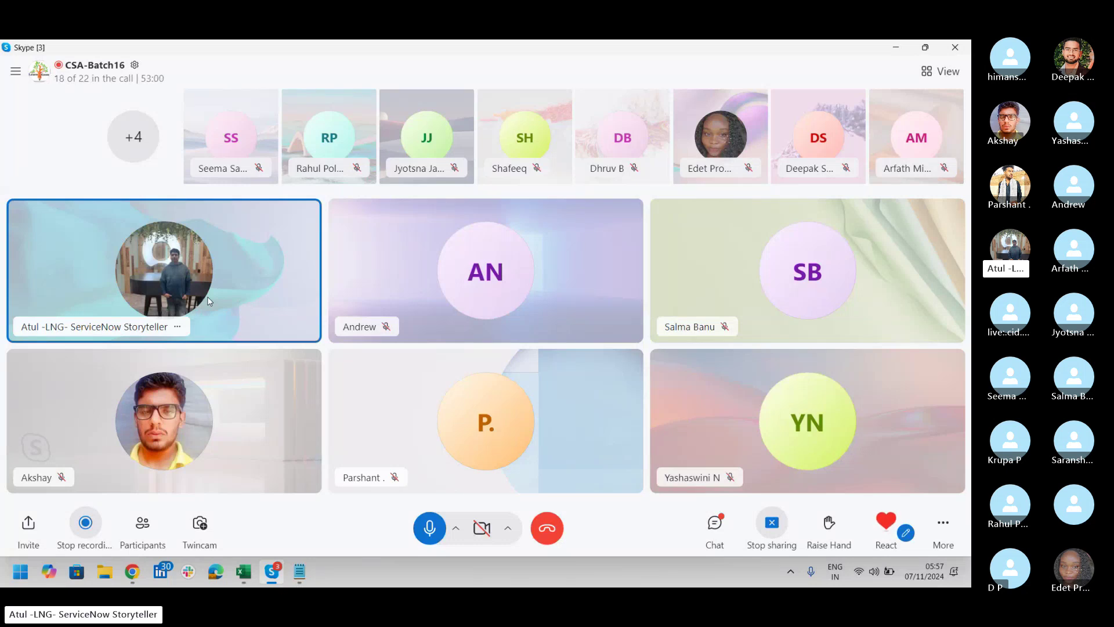
key(alt+Tab)
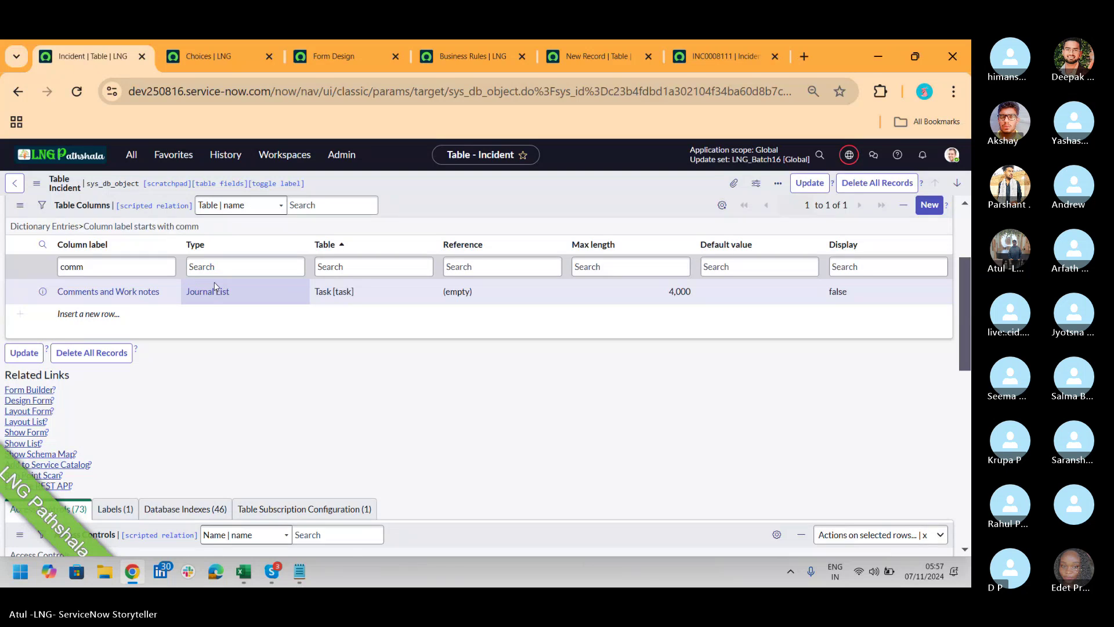
Clear the column label filter to list all Incident table columns, and open the Type column's options.
drag(147, 266, 1, 270)
key(BackSpace)
key(Return)
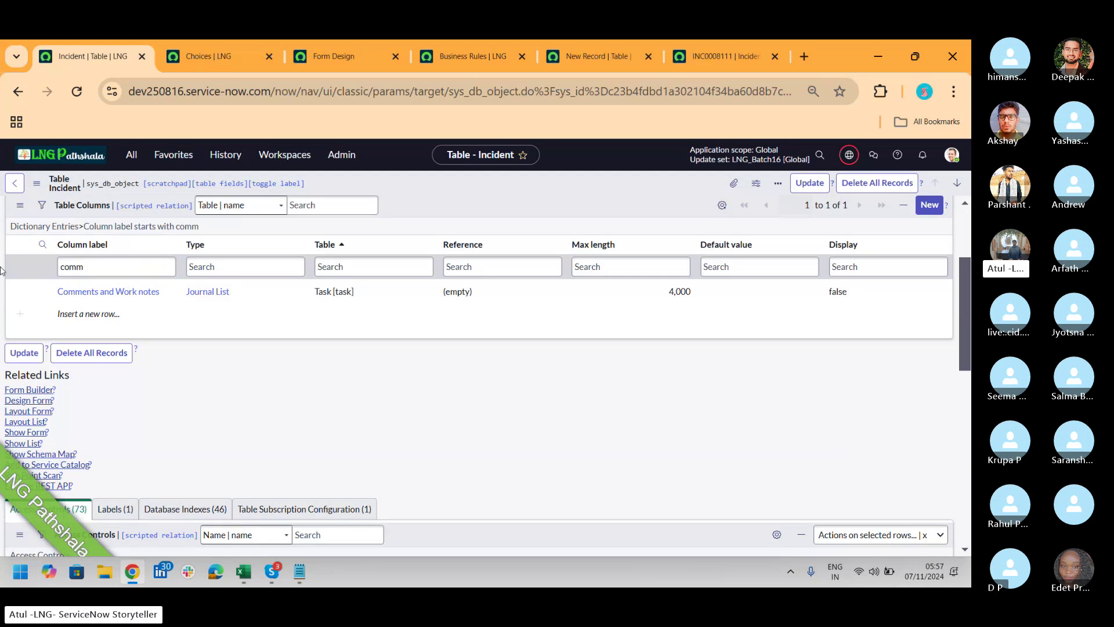
click(64, 226)
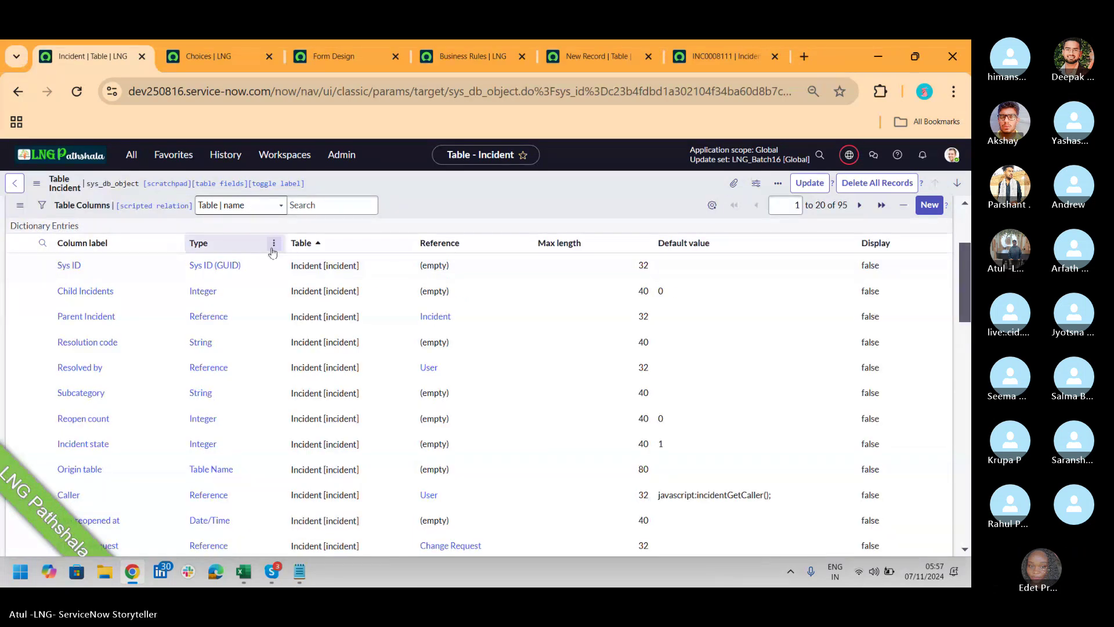
click(274, 244)
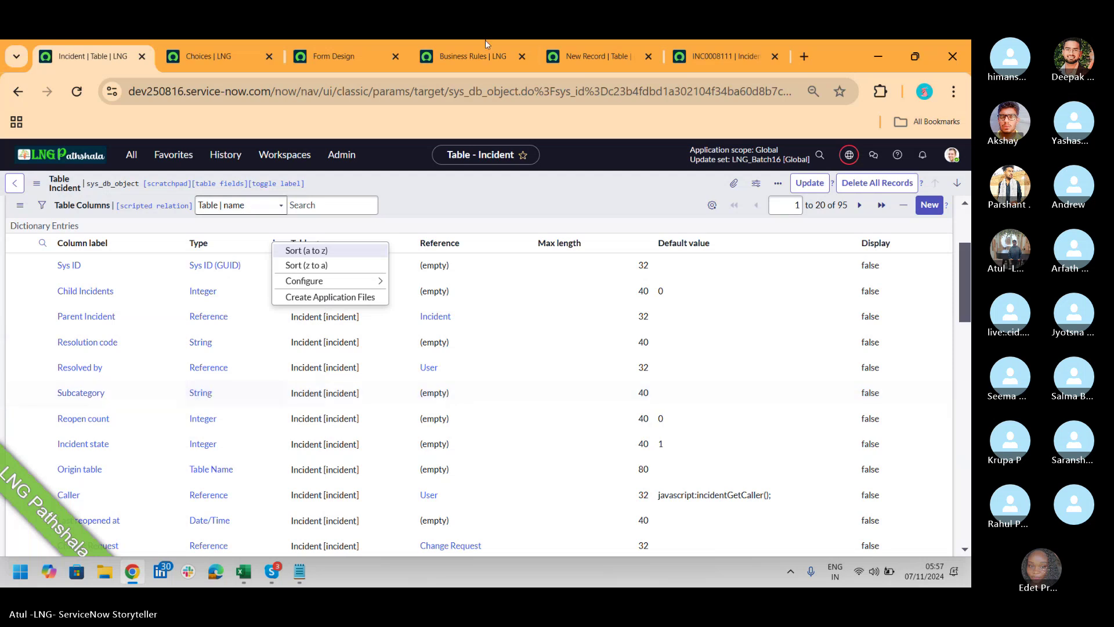
Return to the INC0008111 incident, close the Watch list dictionary info, and look at the related lists.
click(714, 56)
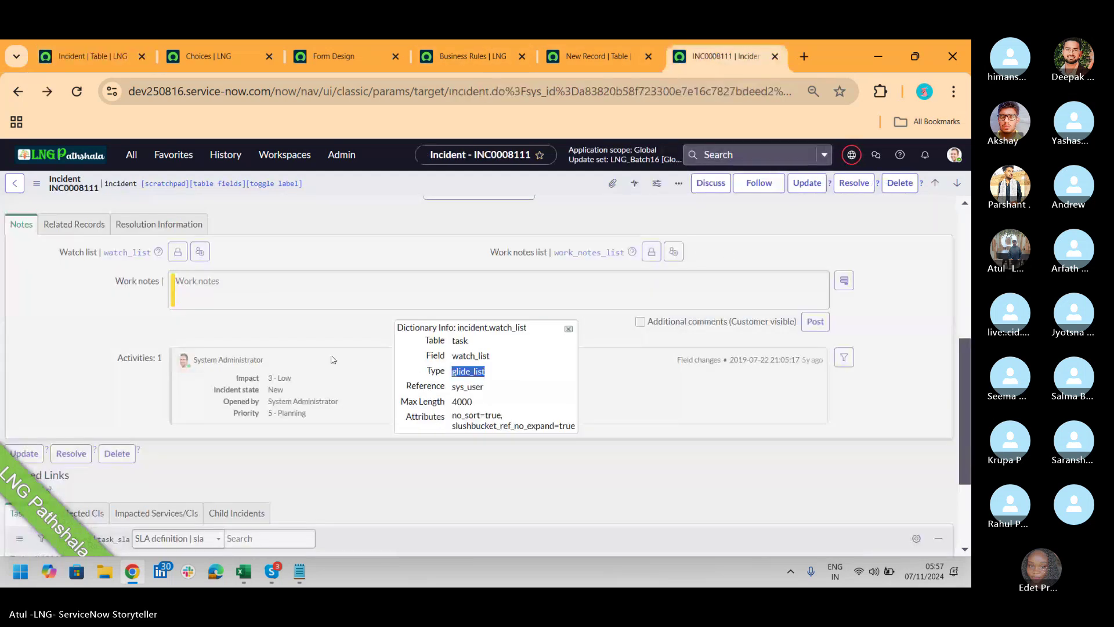
click(565, 329)
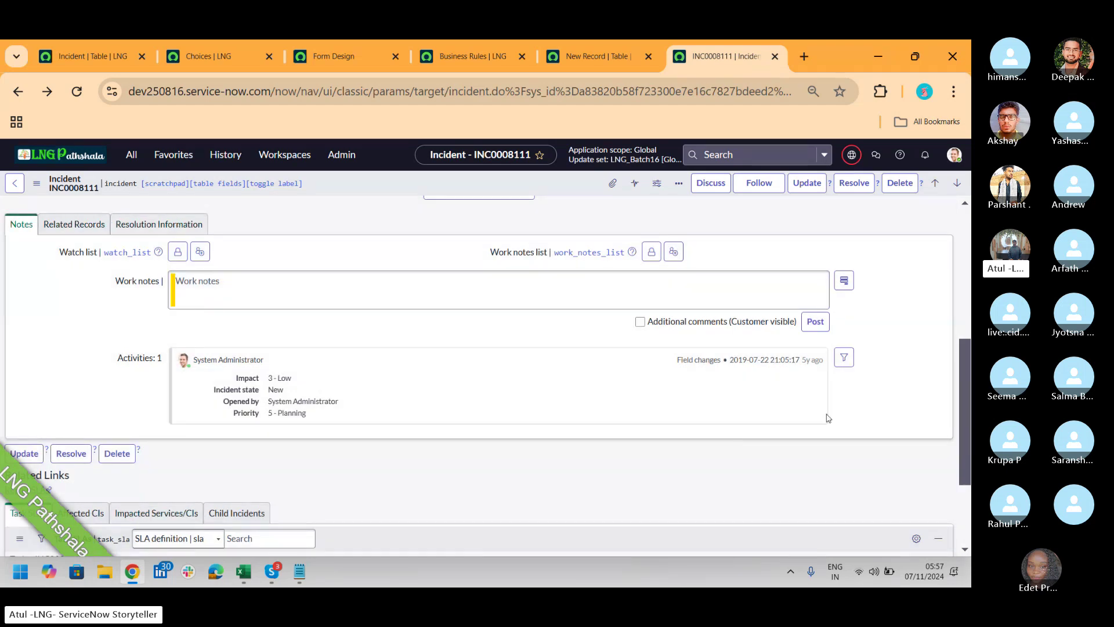
scroll(235, 505, down, 3)
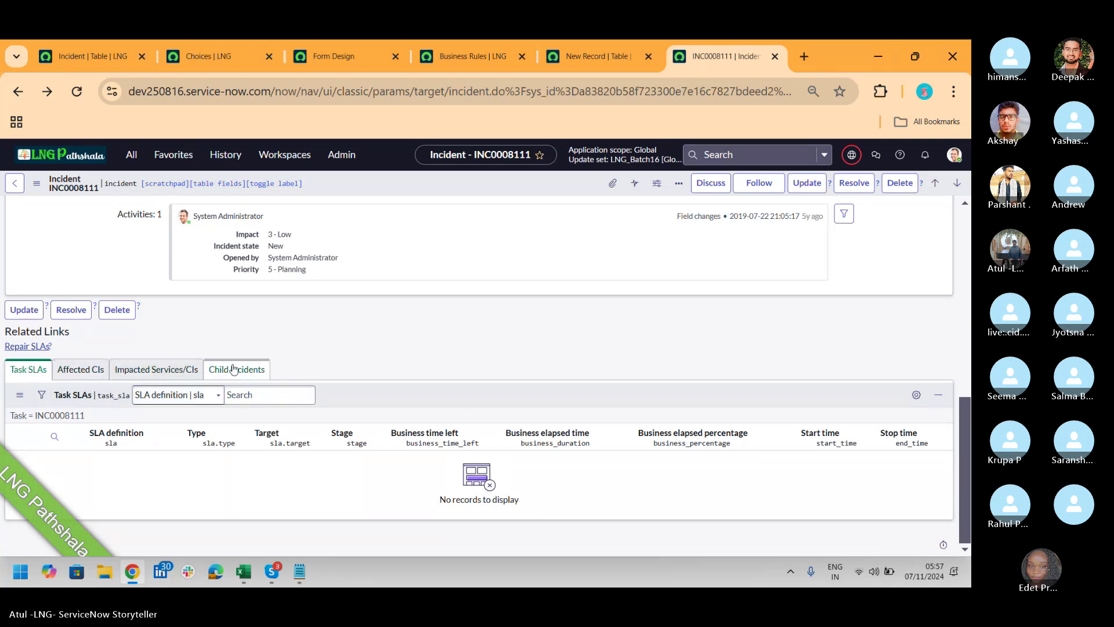
key(alt+Tab)
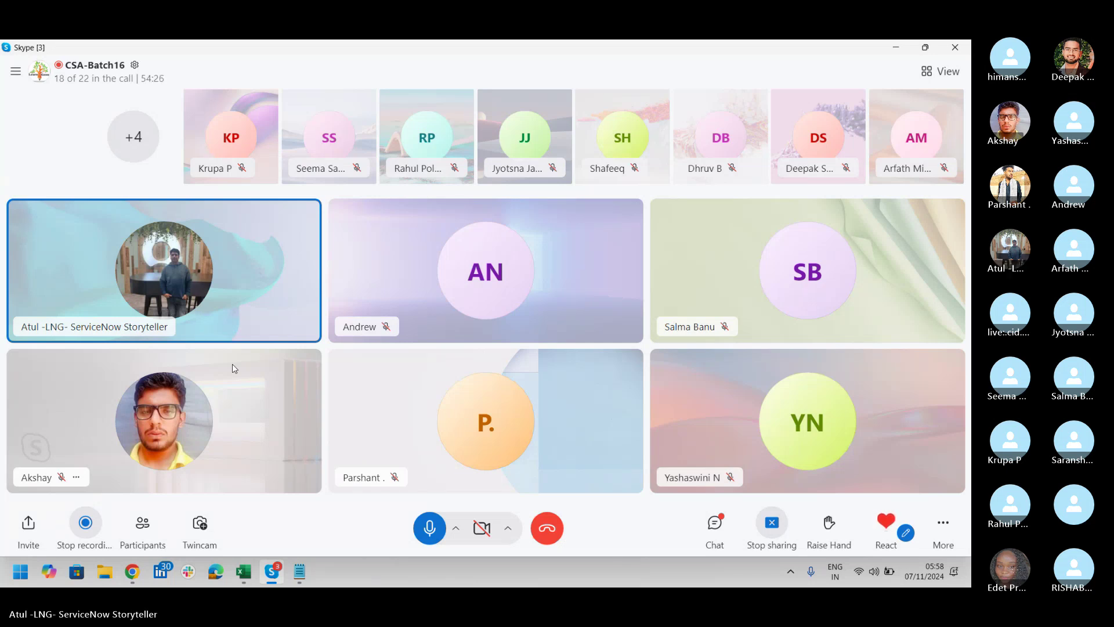
key(alt+Tab)
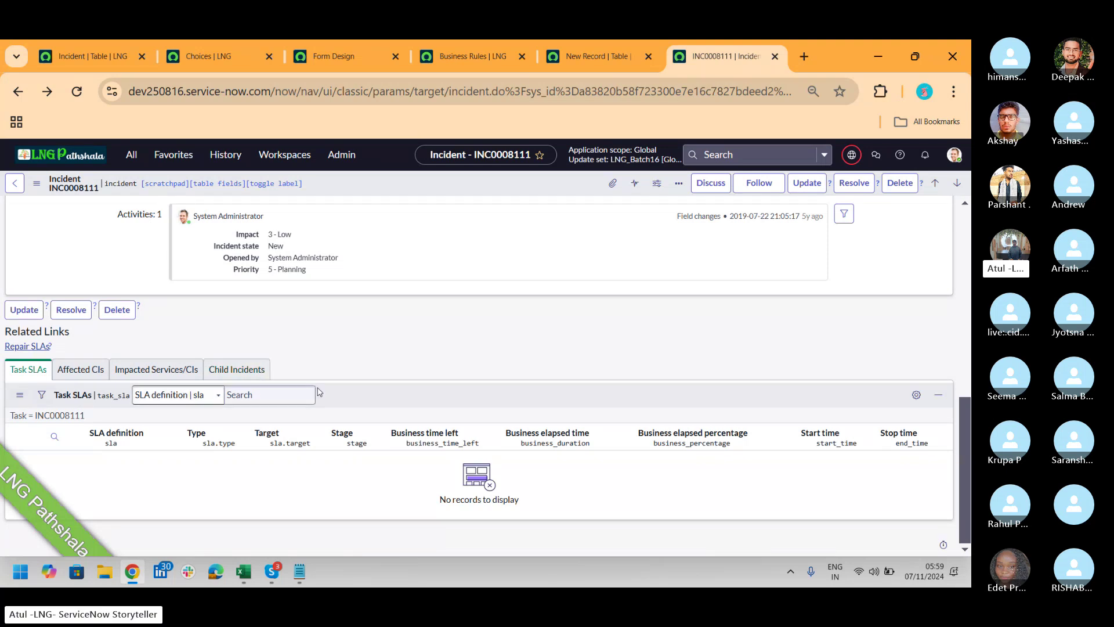
Open the incident's Task SLAs related list in a separate browser tab and highlight task_sla in its address.
right_click(67, 421)
click(97, 425)
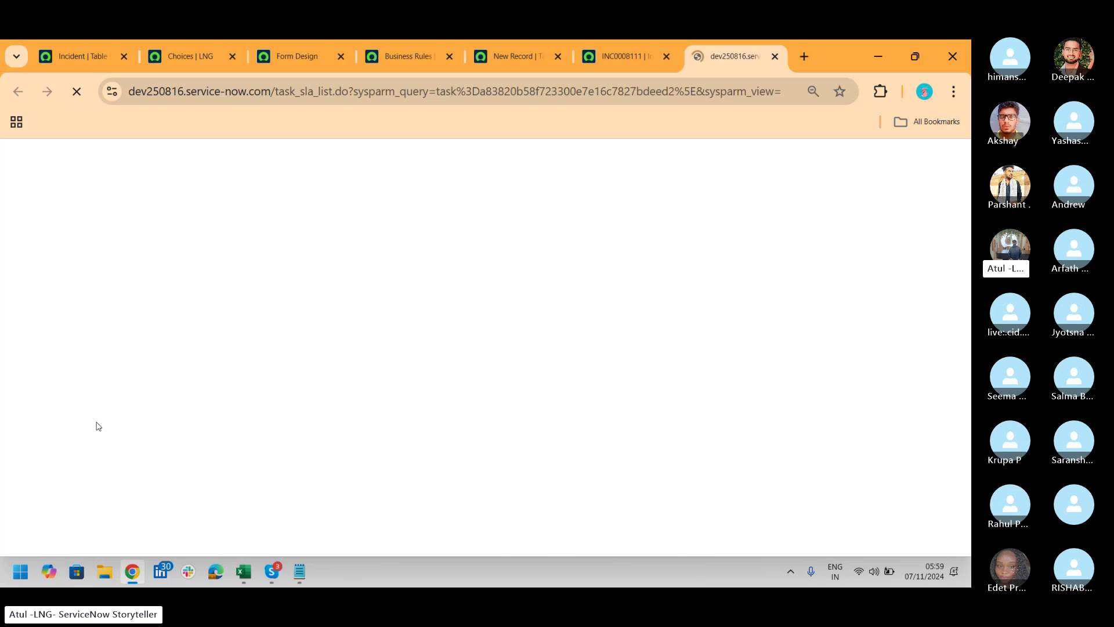
click(446, 94)
double_click(486, 93)
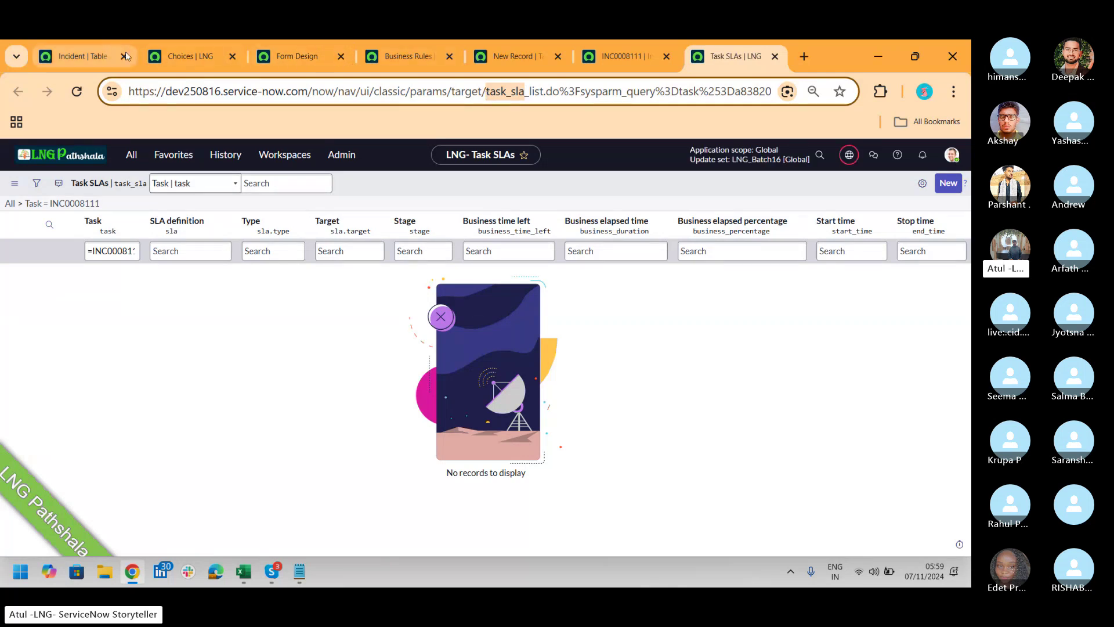
Return to the INC0008111 incident to view its related lists.
click(641, 58)
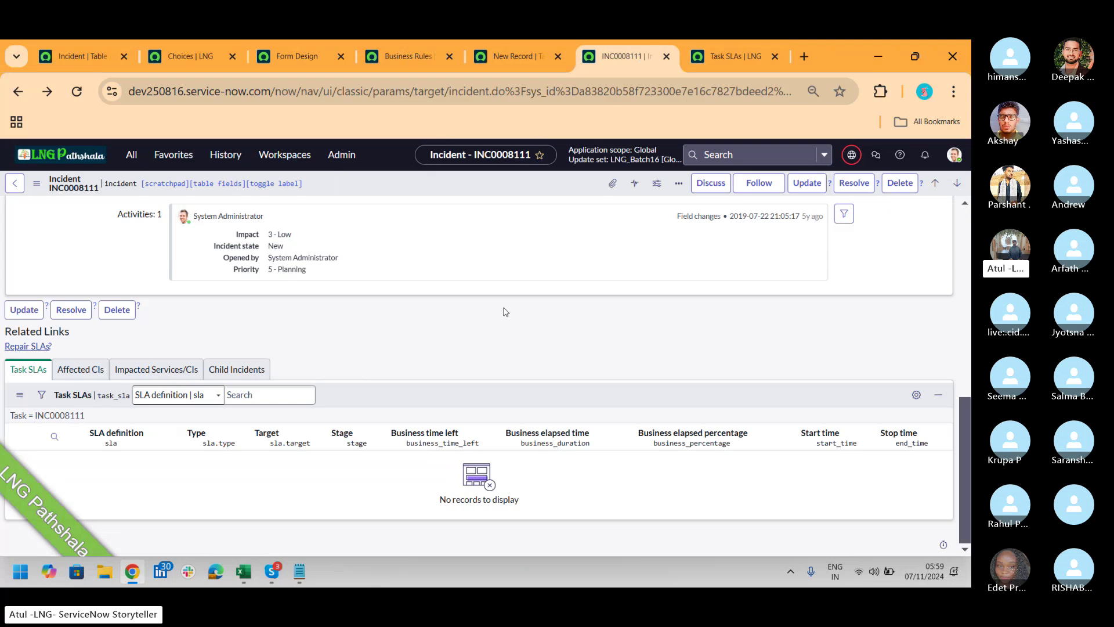
key(alt+Tab)
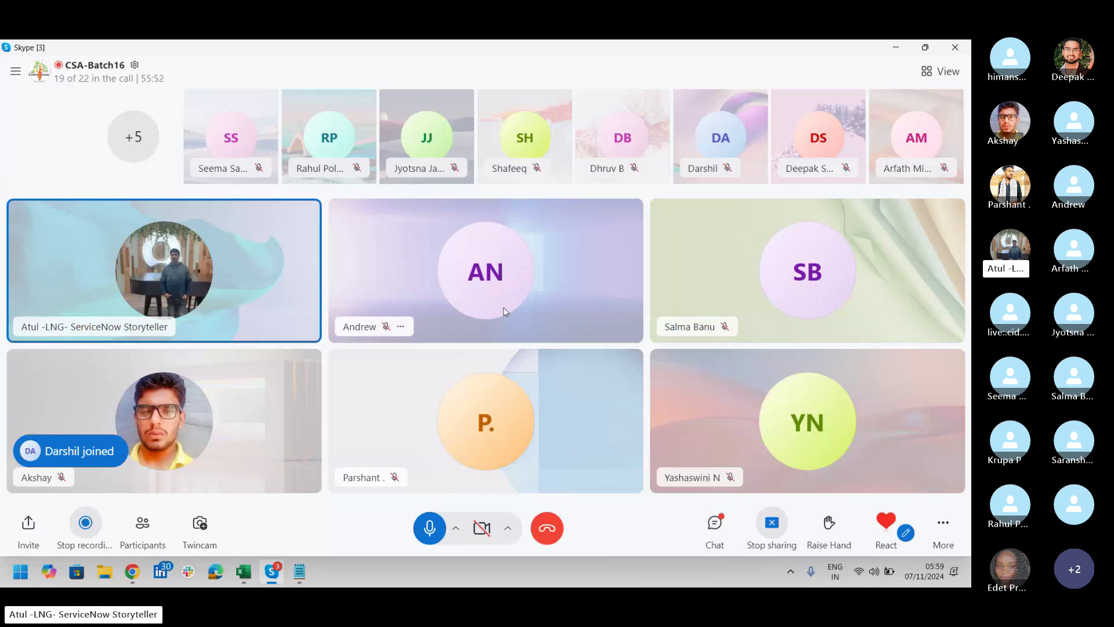
key(alt+Tab)
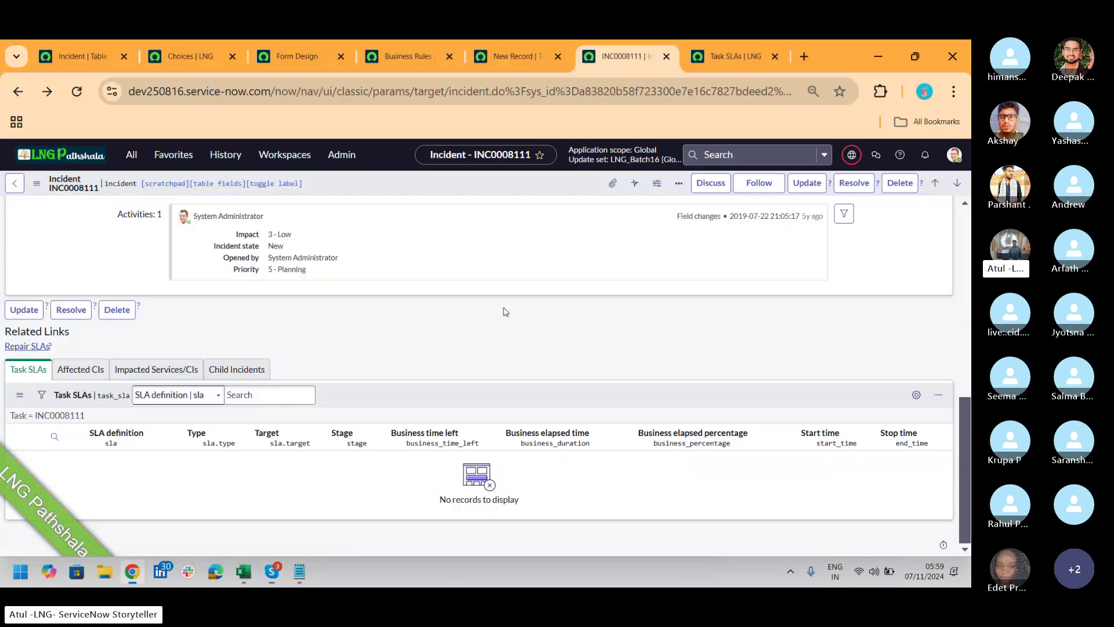
Open a new record from the LNGs module and look at its related lists configuration, selecting the available Attachments list.
click(100, 61)
click(131, 156)
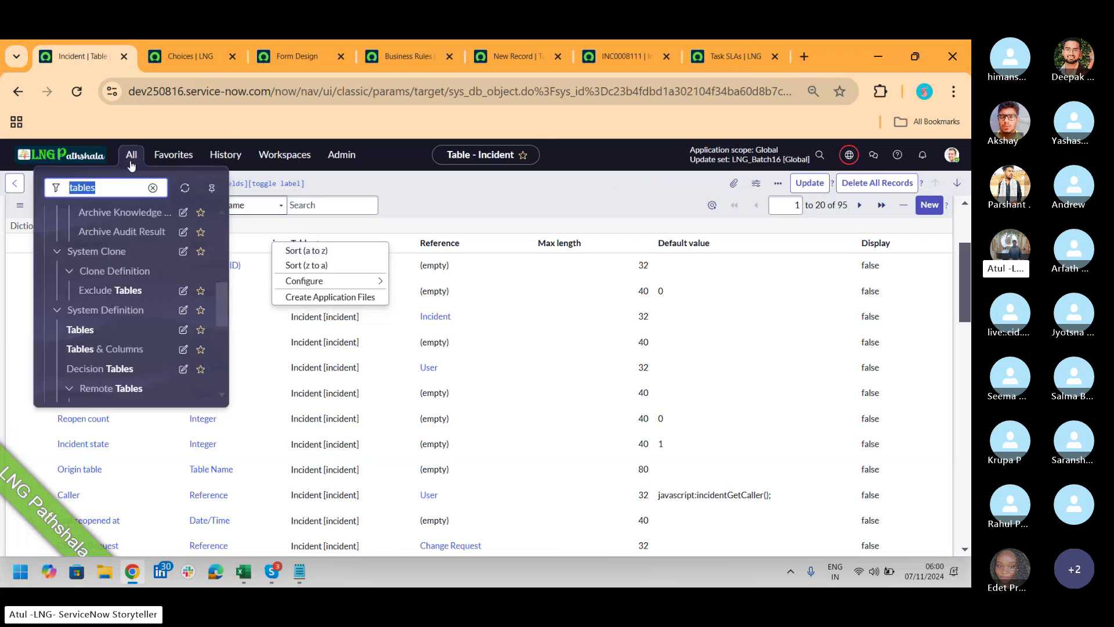
text(lng)
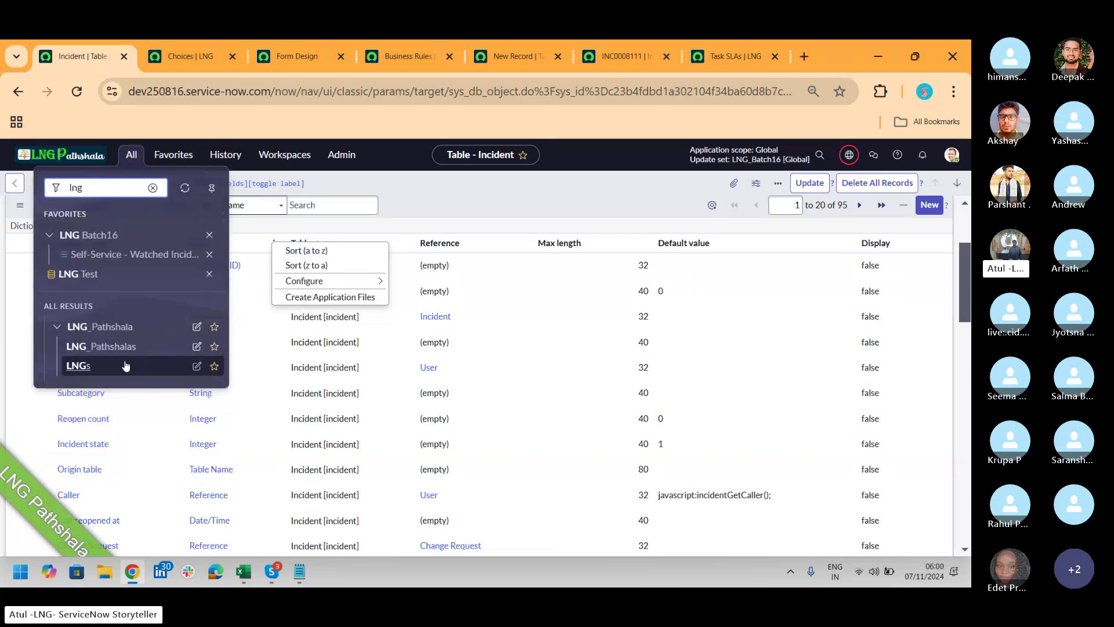
click(79, 372)
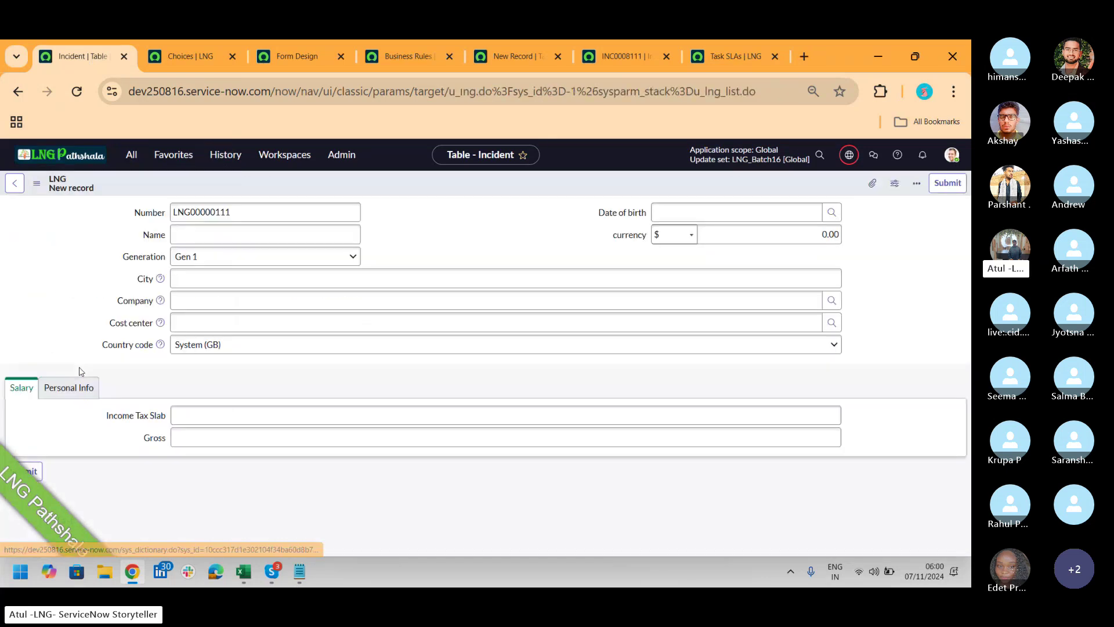
right_click(438, 184)
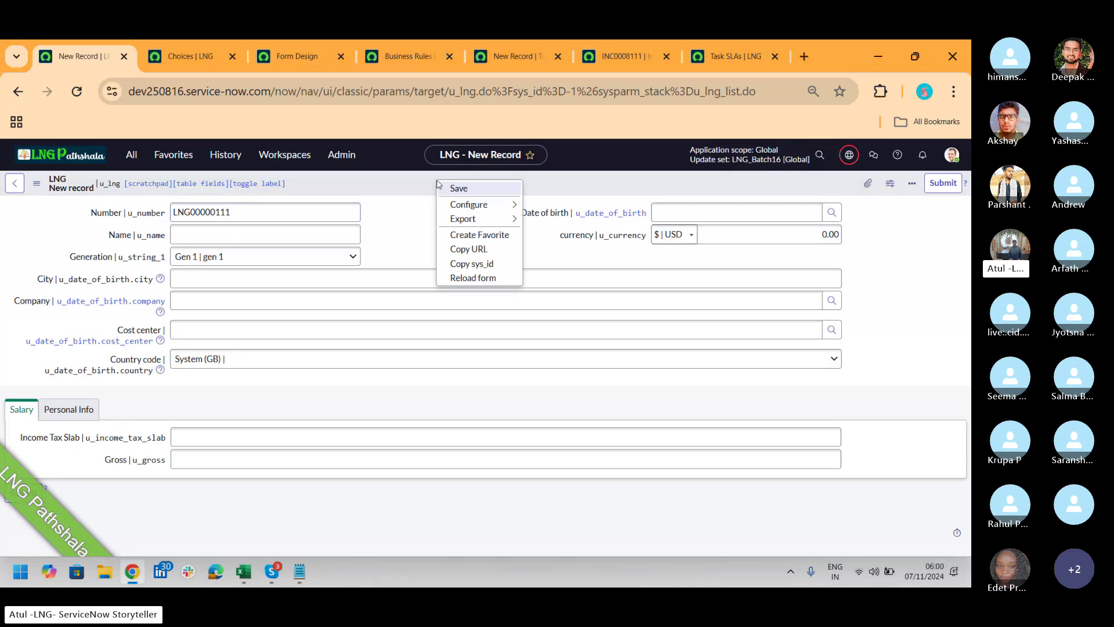
mouse_move(482, 210)
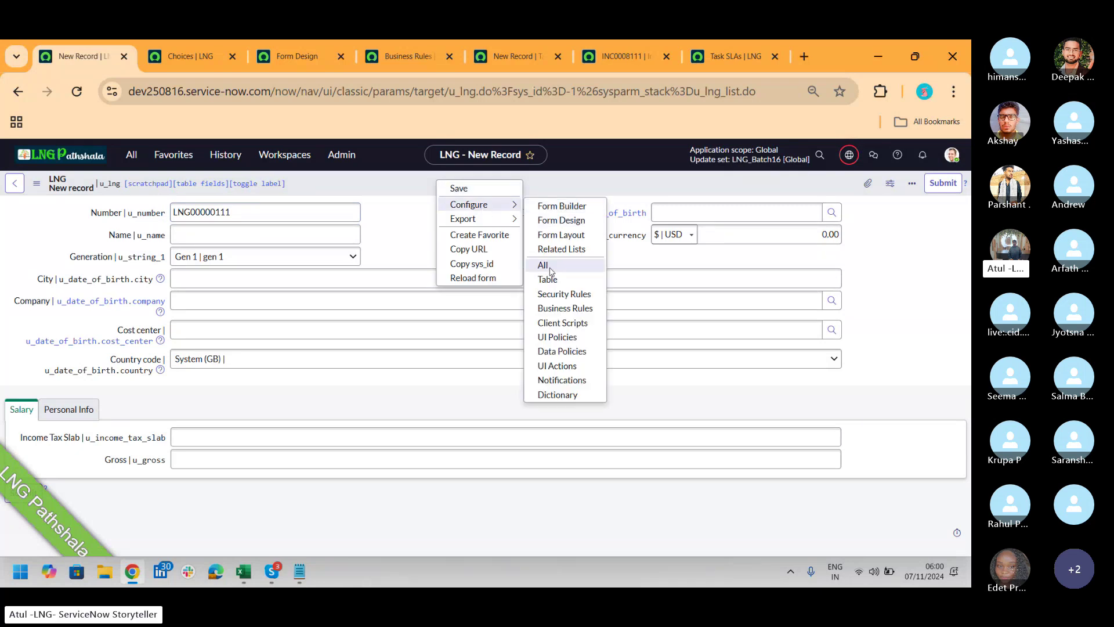
click(556, 251)
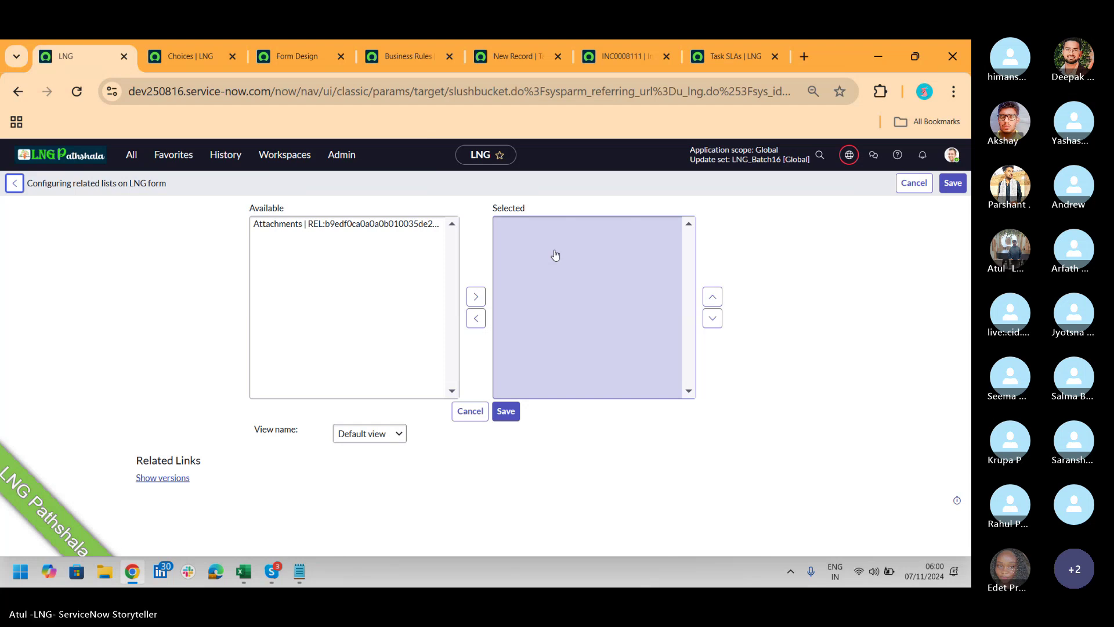
click(360, 225)
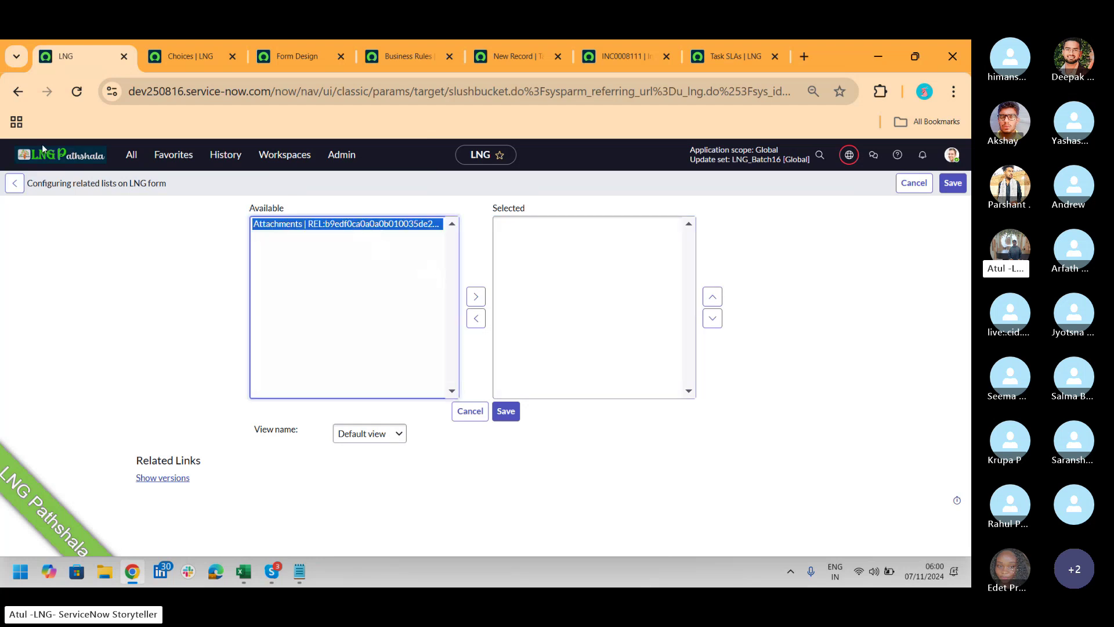
Start a new record in the LNG_Pathshalas module and open the related lists configuration of its form.
click(136, 155)
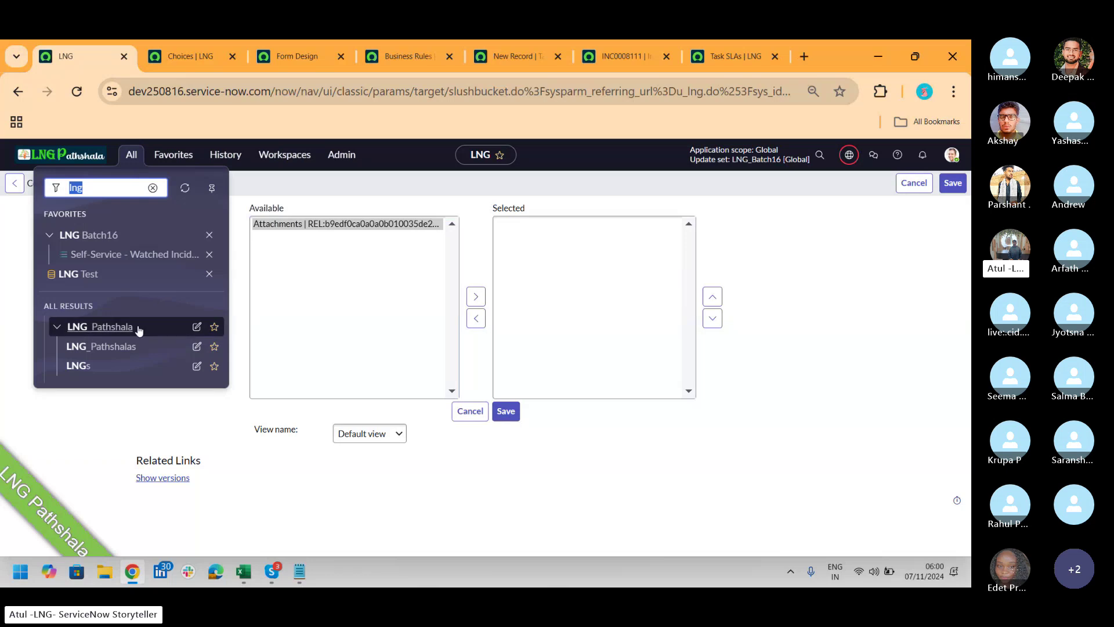
click(106, 350)
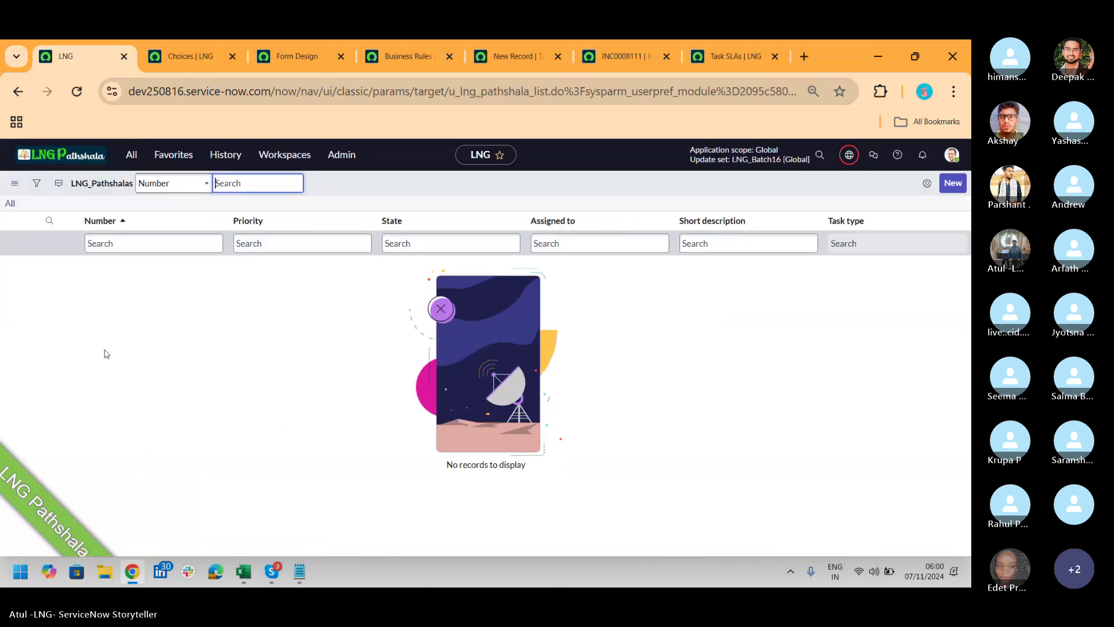
click(946, 183)
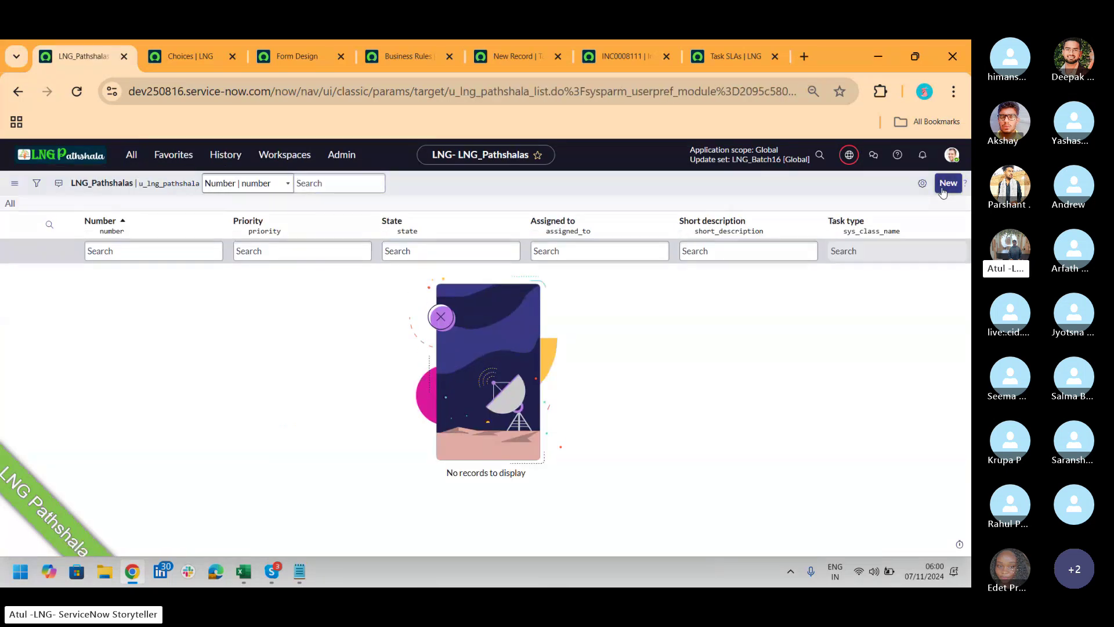
right_click(414, 184)
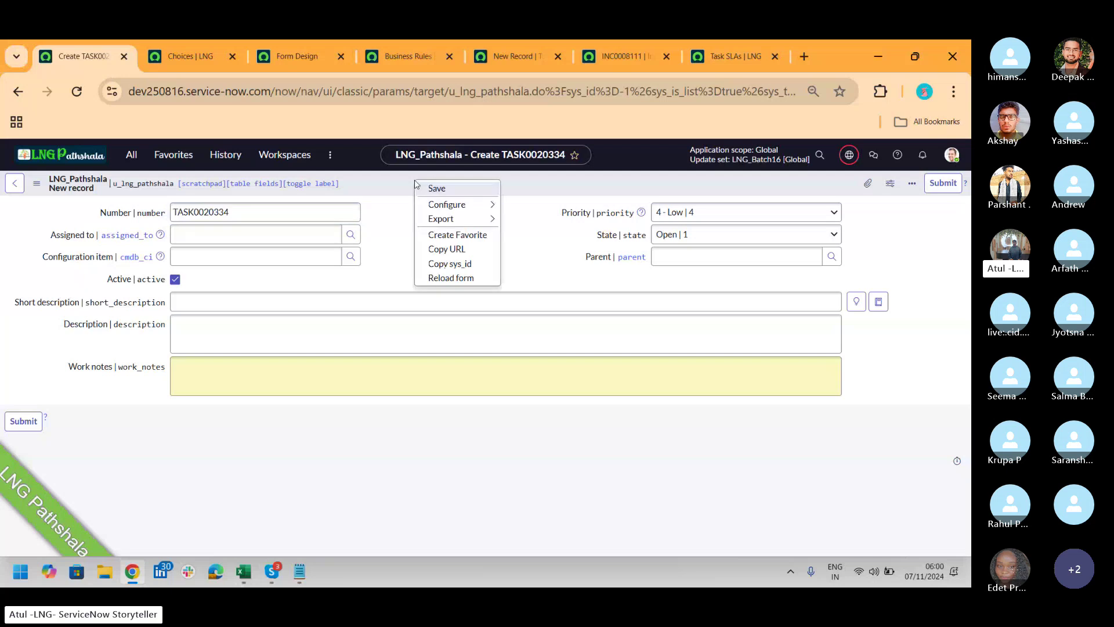
mouse_move(473, 203)
click(530, 250)
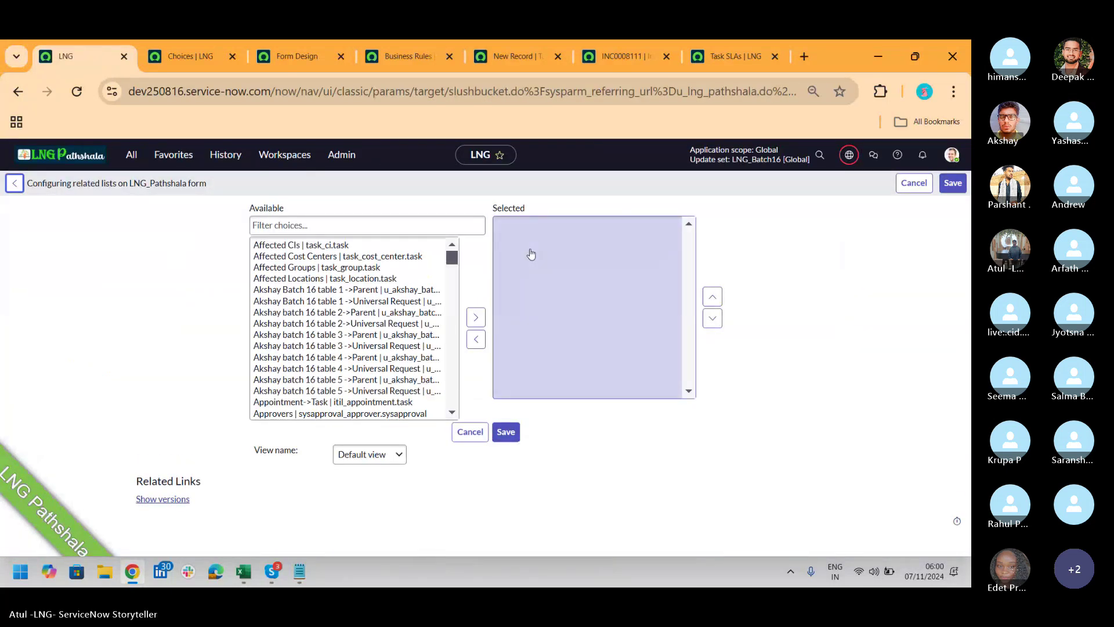
click(322, 334)
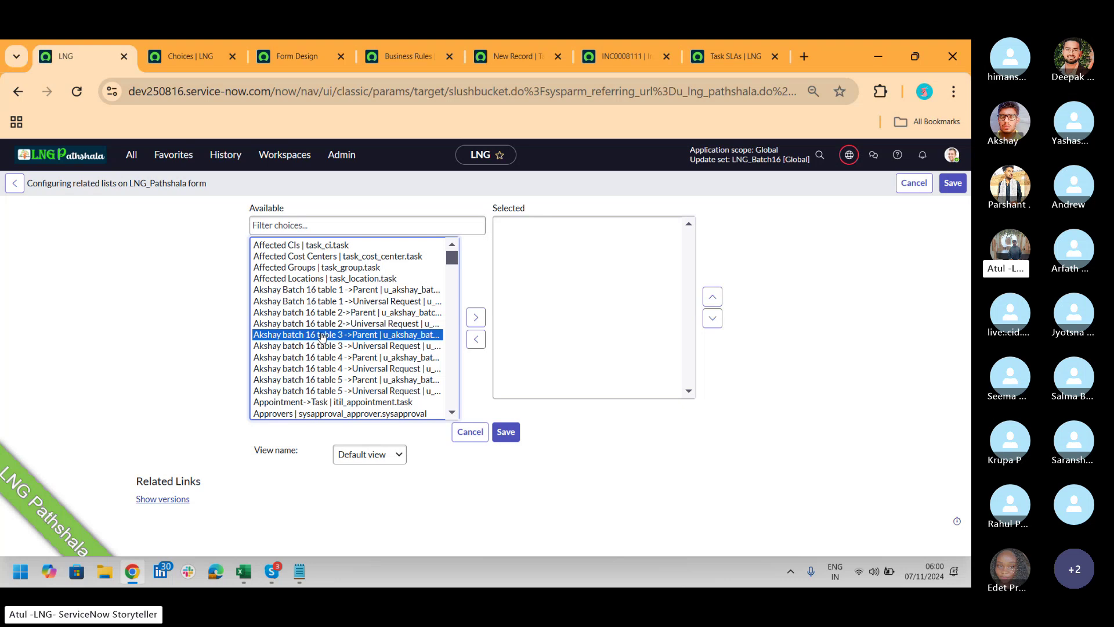
Add the lines "1-1", "1-M" and "M2M" below "Assess" in the Notepad notes, and highlight the relationship types.
click(301, 572)
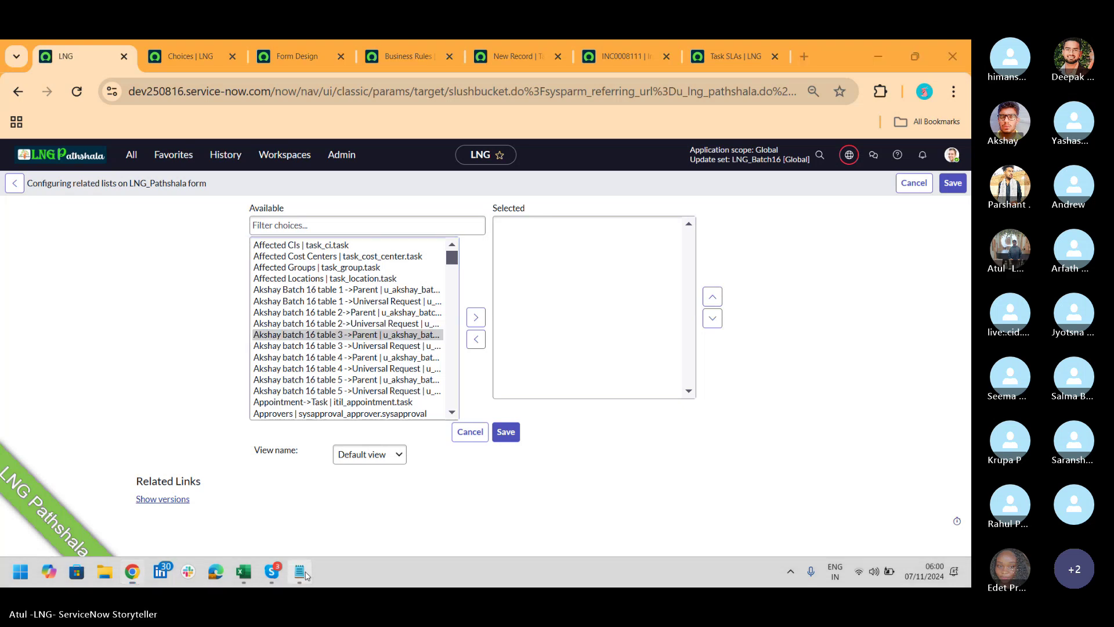
click(243, 453)
key(Return)
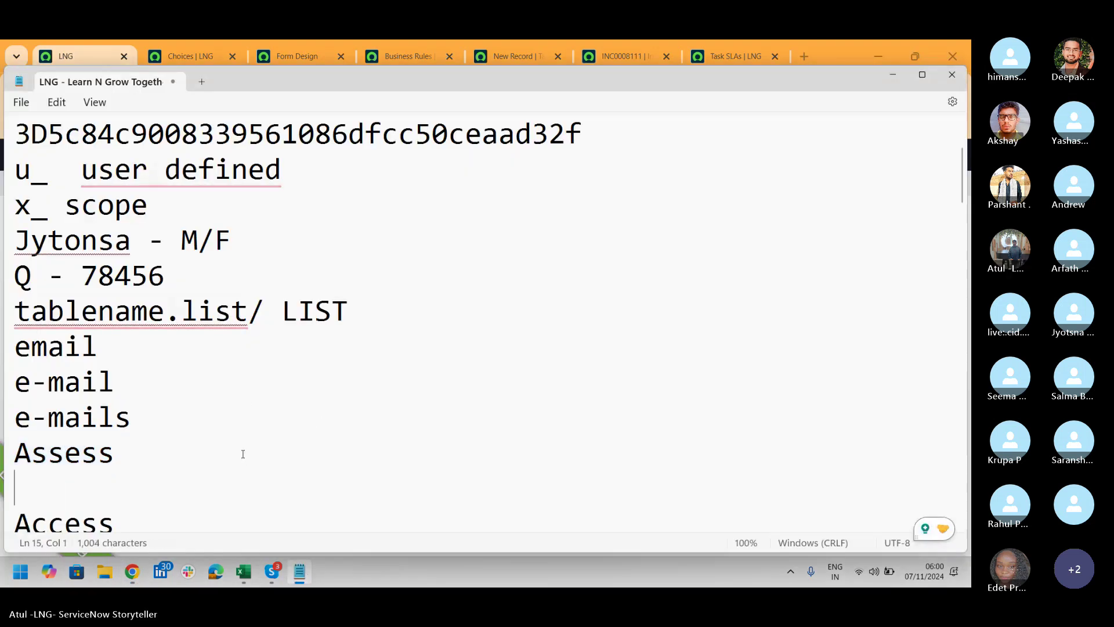
text(1-1)
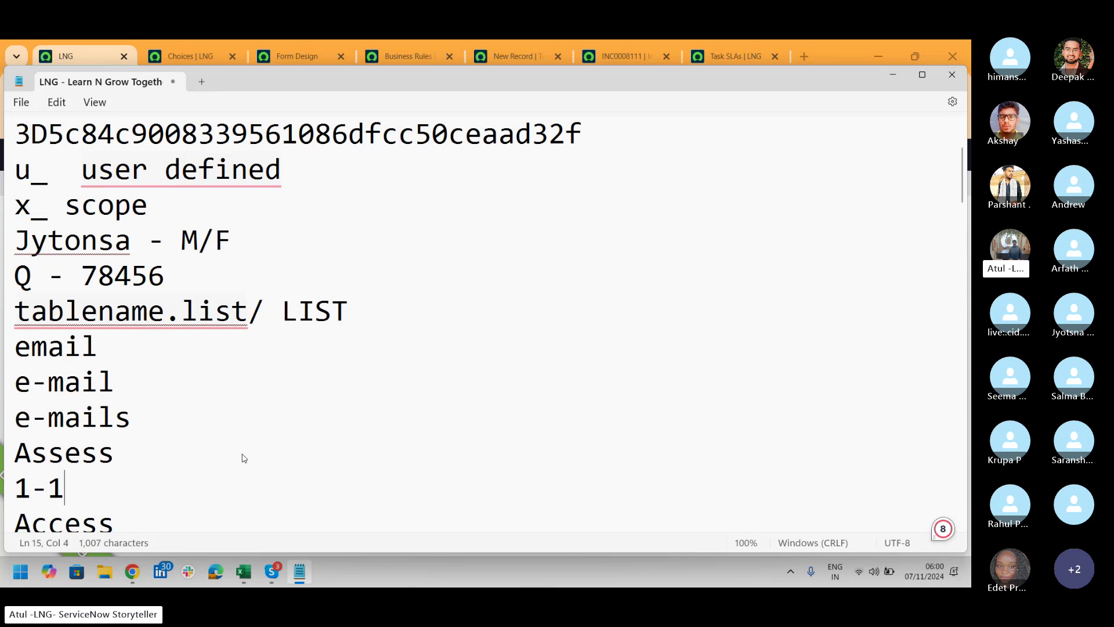
key(Return)
text(1-M)
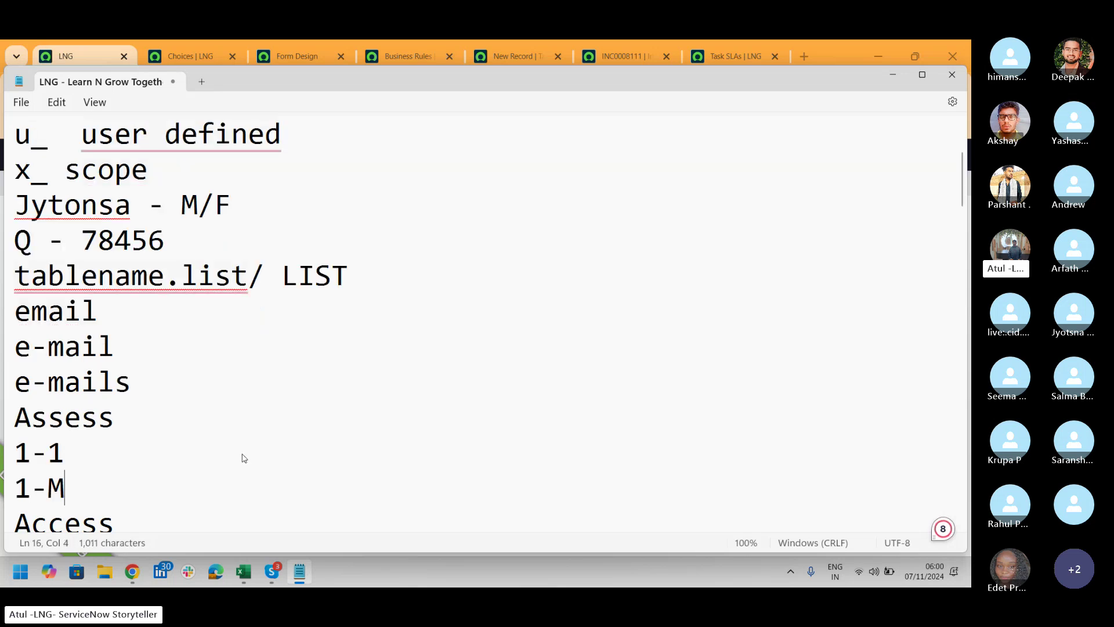
key(Return)
text(M2M)
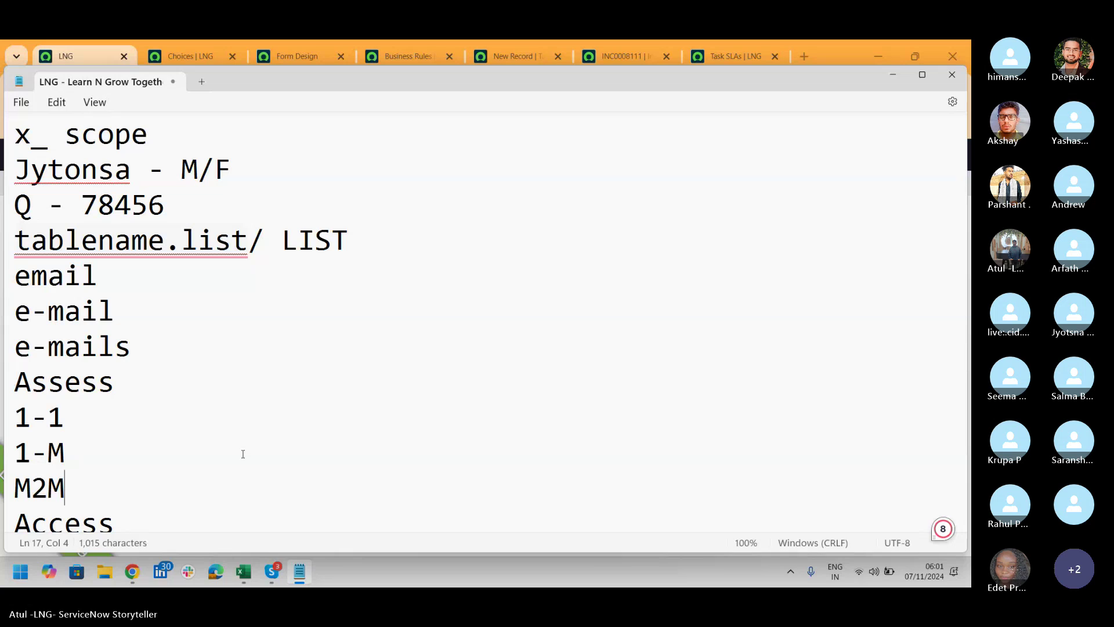
drag(113, 485, 19, 489)
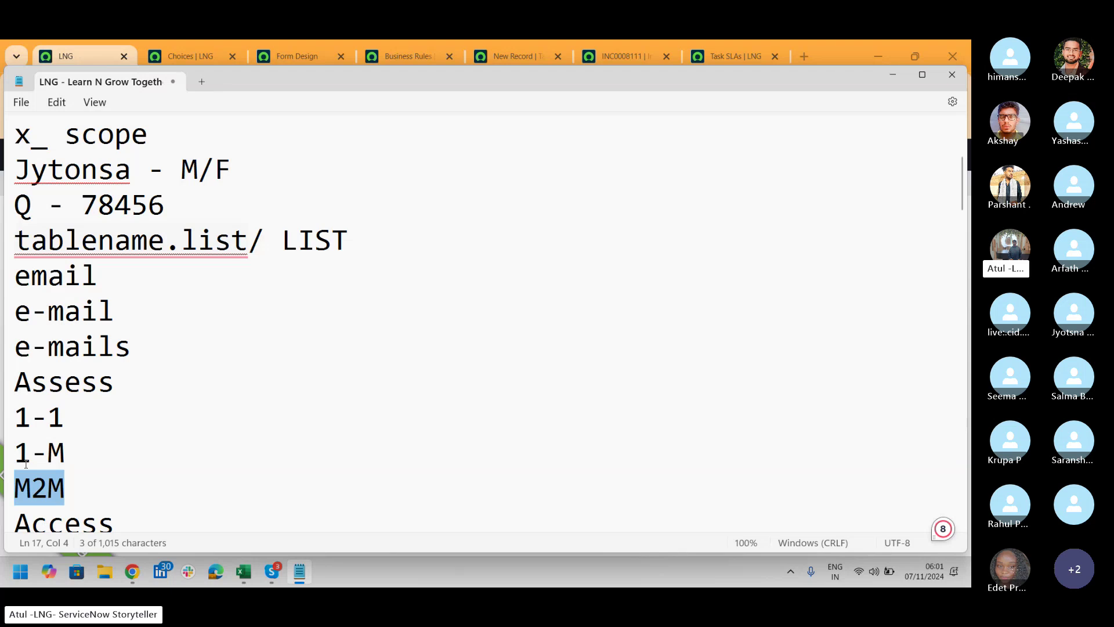
drag(31, 451, 104, 445)
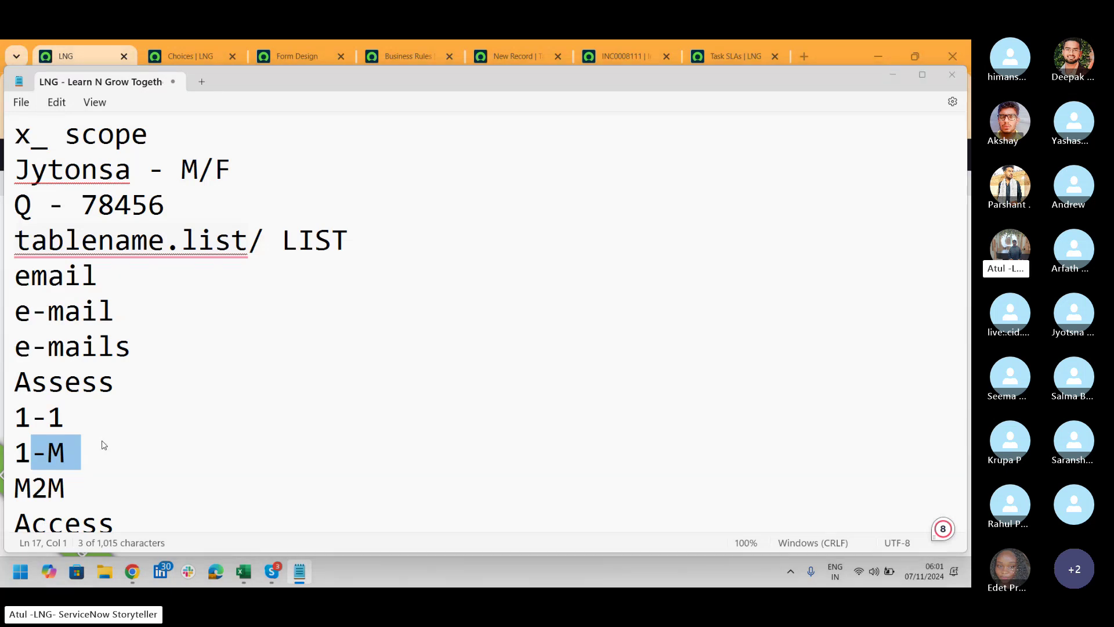
Switch back to Chrome and add all ten Batch 16 table 1 to 5 Parent and Universal Request lists to the LNG_Pathshala form's related lists.
key(alt+Tab)
key(alt+Tab)
key(alt+Tab)
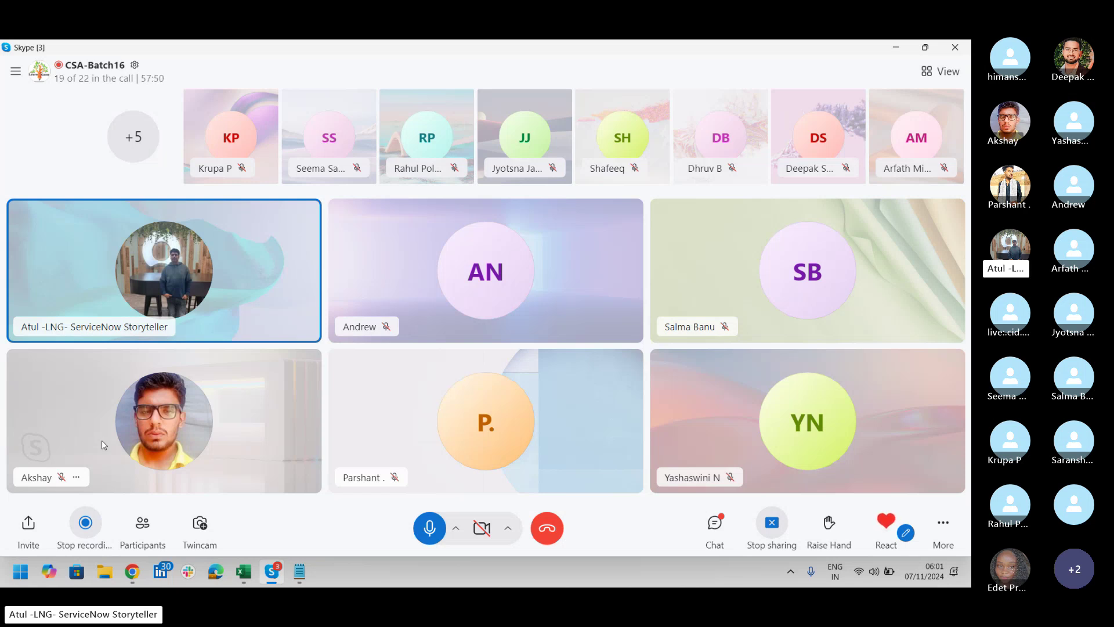
key(alt+Tab)
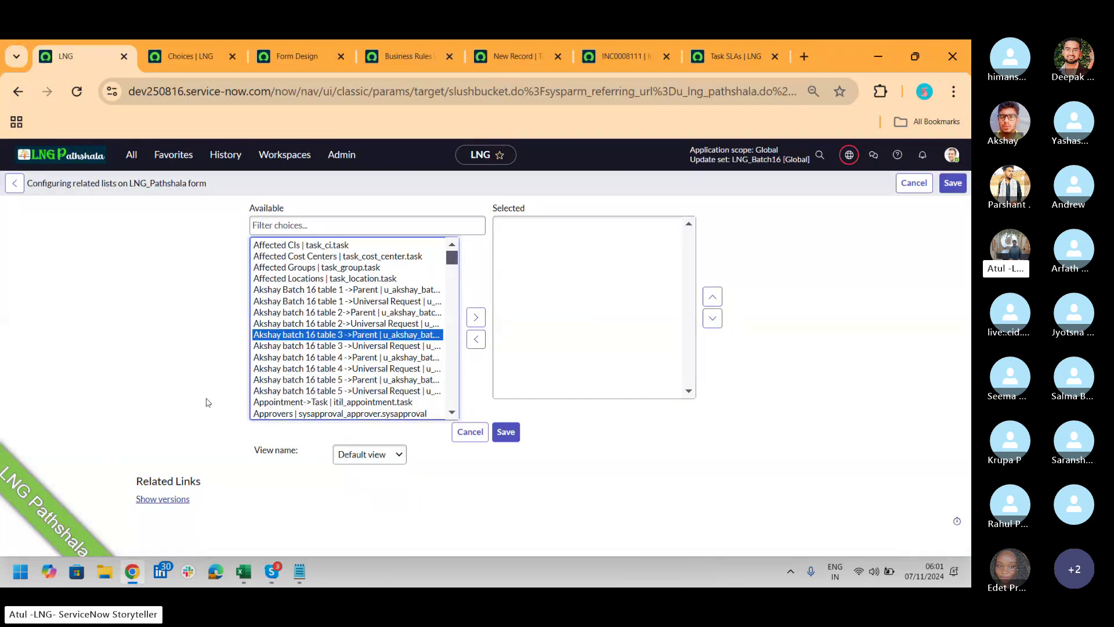
click(328, 290)
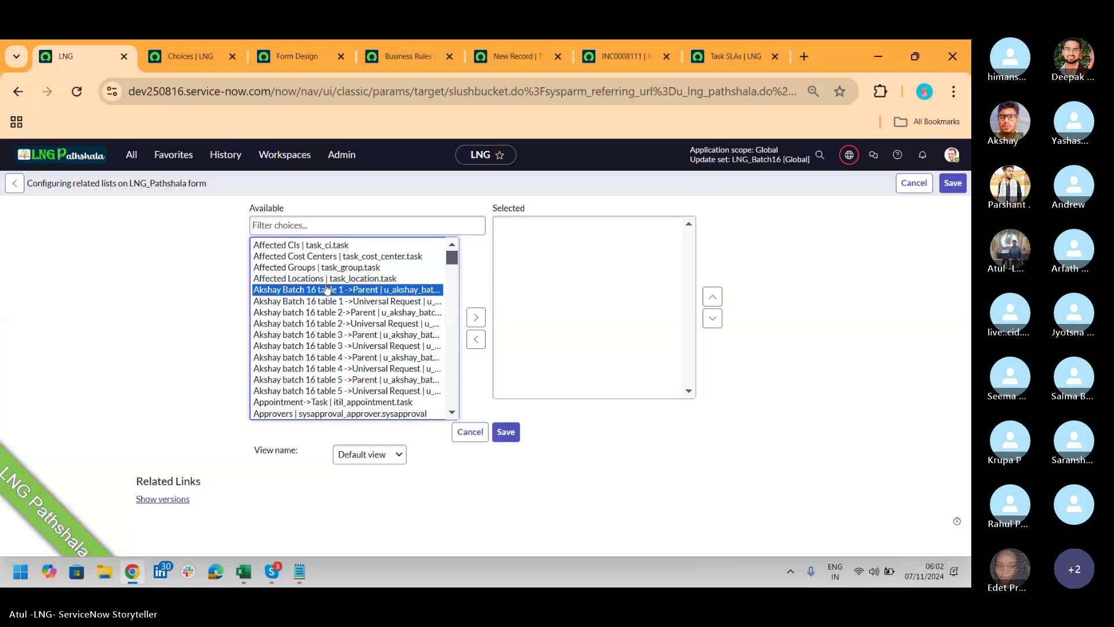
key(shift+Down)
key(shift+Down)
key(shift+Down)
key(shift+Down)
key(shift+Down)
key(shift+Down)
key(shift+Down)
key(shift+Down)
key(shift+Down)
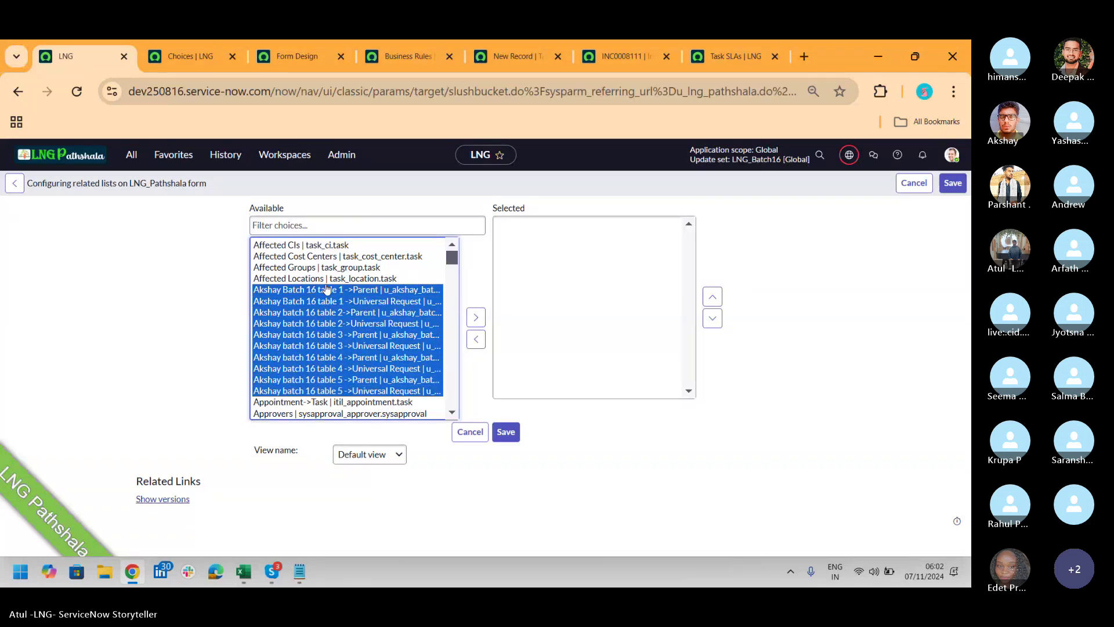
click(475, 317)
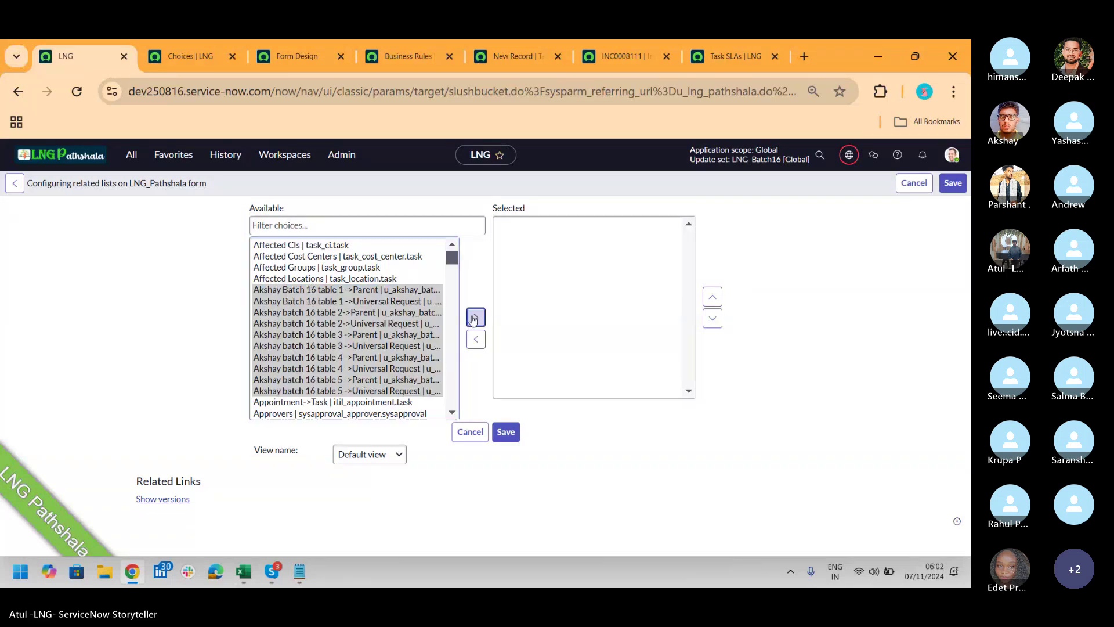
Add the lists from Catalog Task->Universal Request through Chat Queue Entry->Universal Request to the selected related lists and save the configuration.
click(453, 412)
click(352, 344)
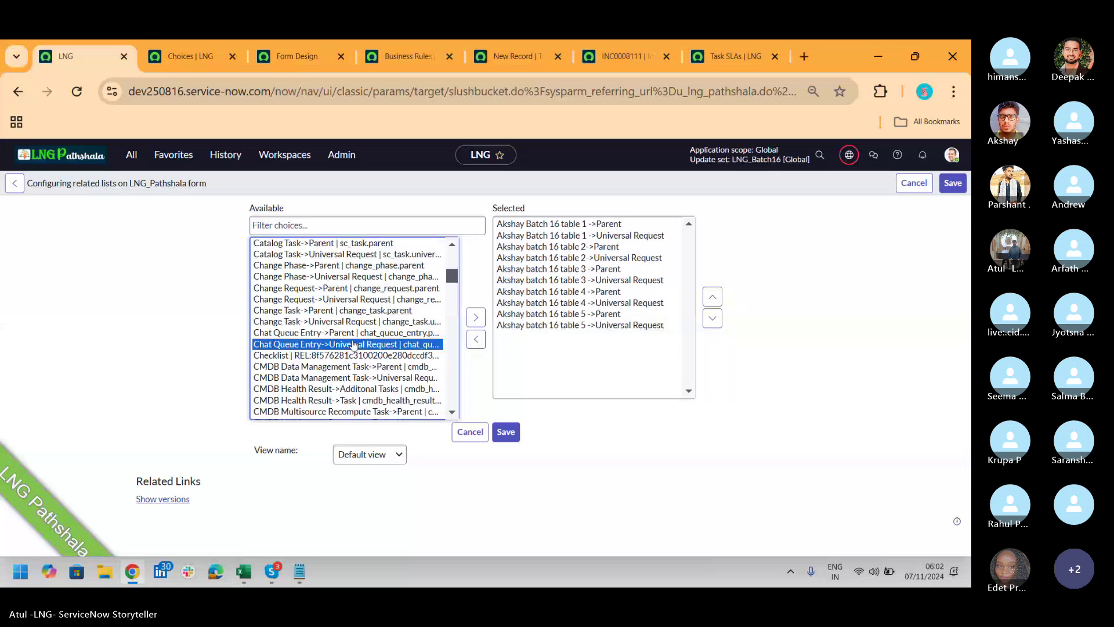
click(323, 256)
key(shift+Down)
key(shift+Down)
key(shift+Down)
key(shift+Down)
key(shift+Down)
key(shift+Down)
key(shift+Down)
key(shift+Down)
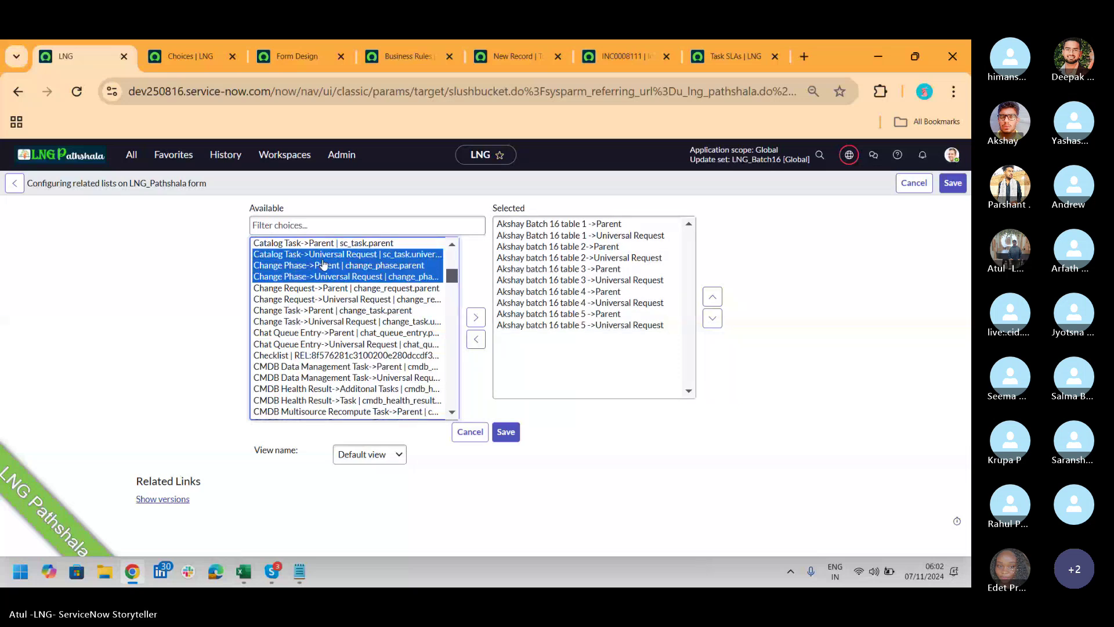
click(476, 317)
click(516, 433)
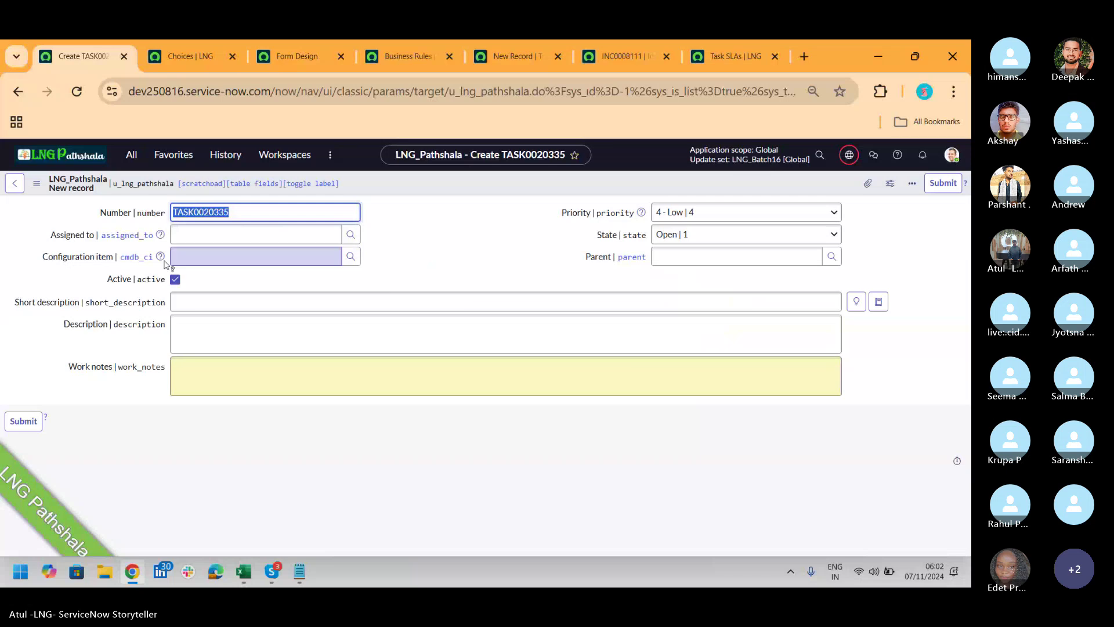
Save the new LNG_Pathshala record without leaving it, and start a new record from its first Batch 16 table 1 related list.
click(512, 187)
right_click(512, 187)
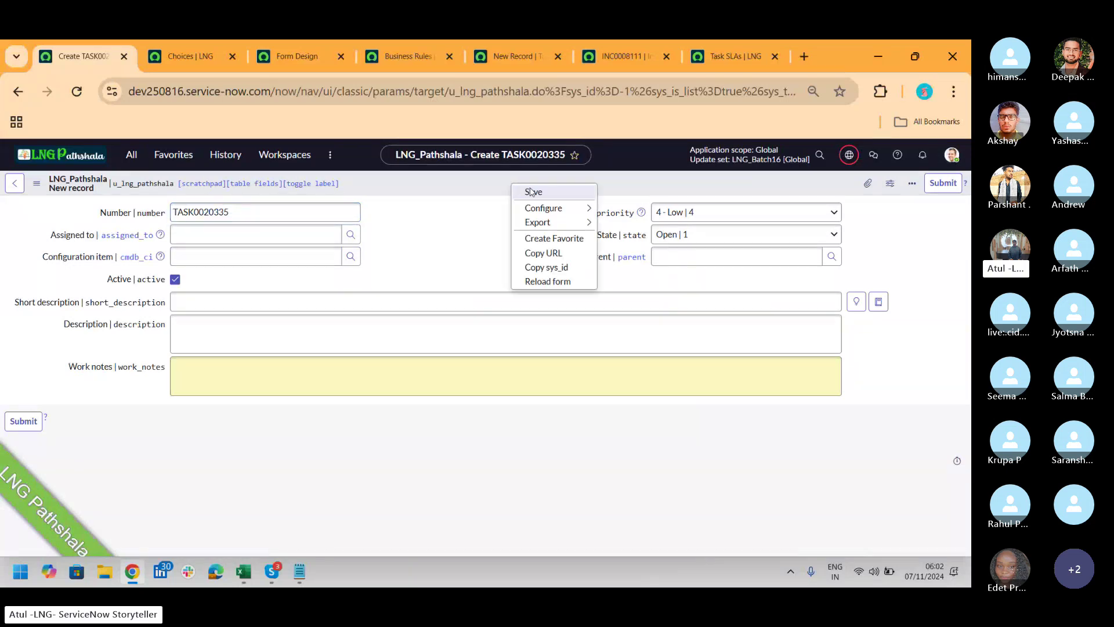
click(534, 192)
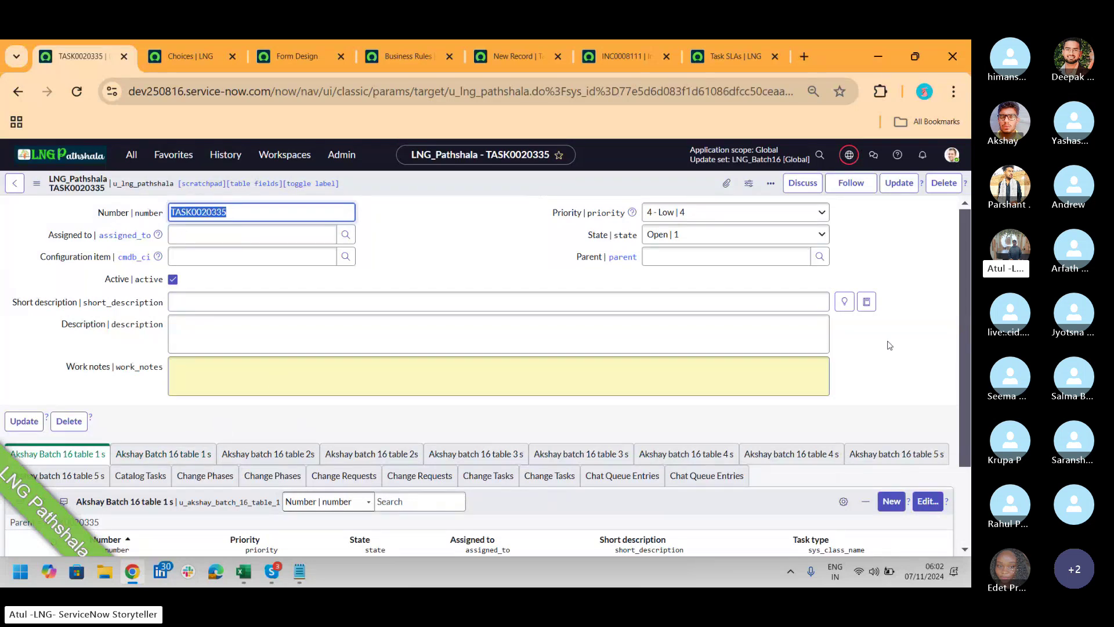
scroll(890, 345, down, 3)
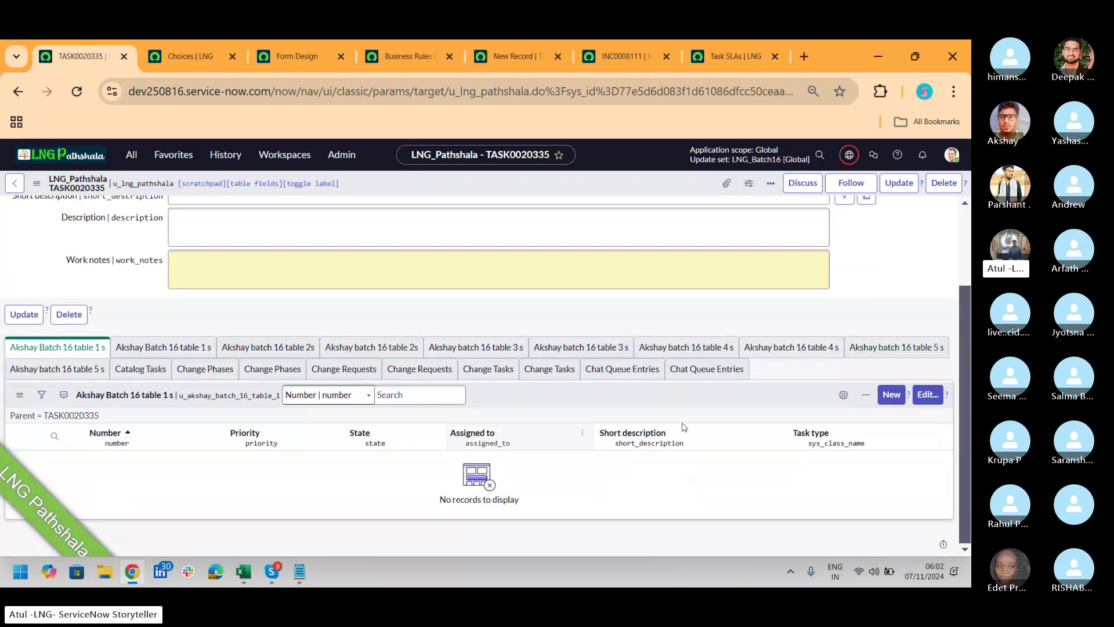
click(890, 396)
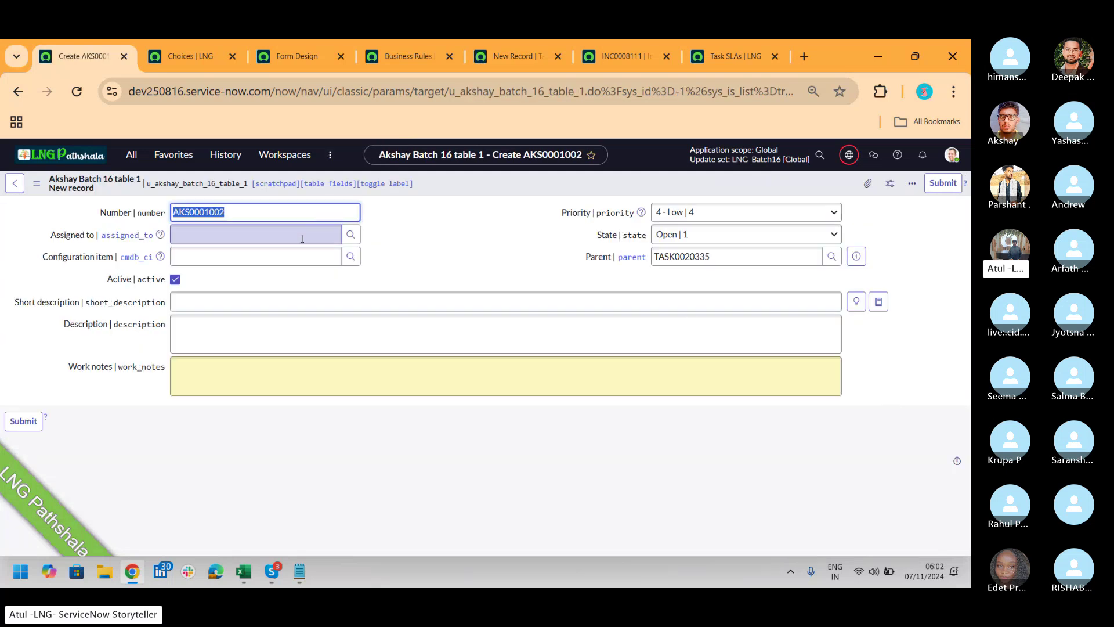
Look up all users with "**" in Assigned to, assign a listed user to the new Batch 16 table 1 record, and submit it.
click(301, 237)
text(**)
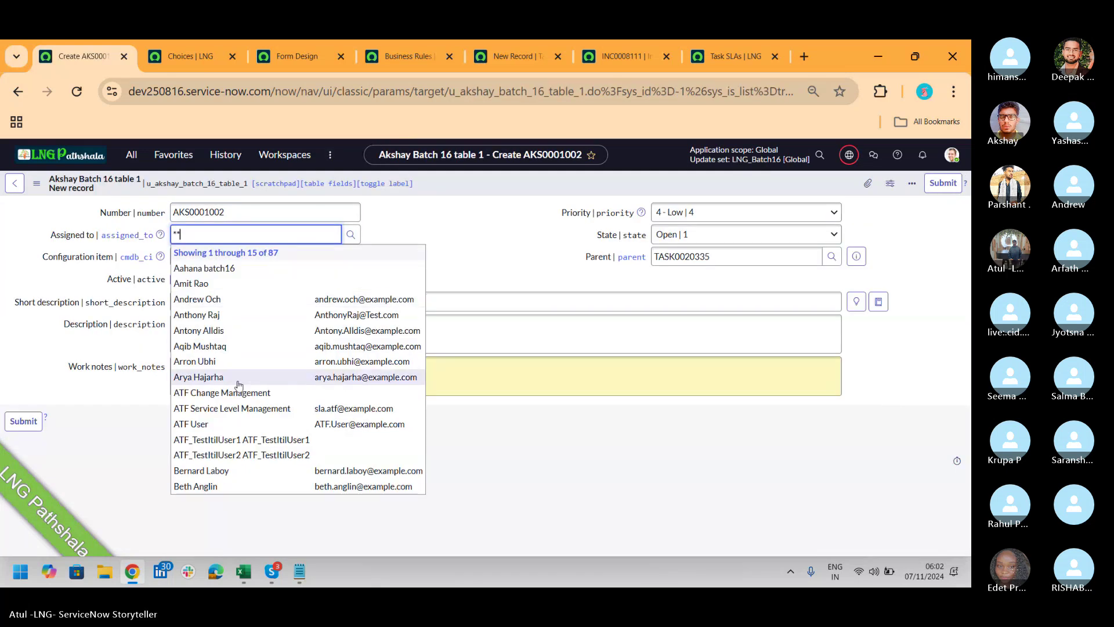
click(238, 379)
click(24, 423)
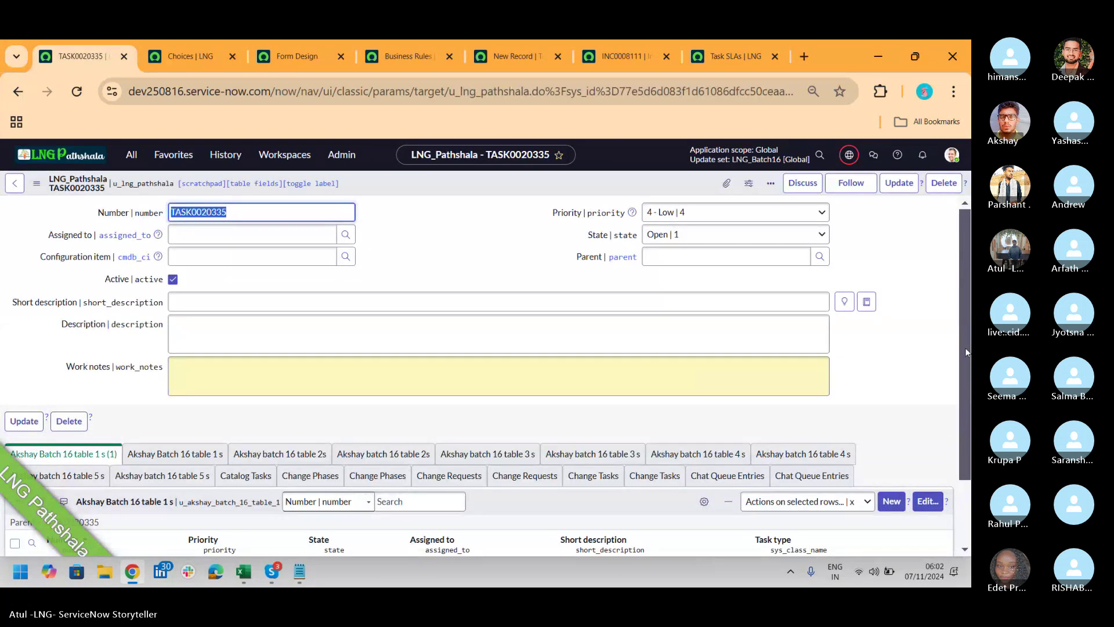
scroll(966, 351, down, 2)
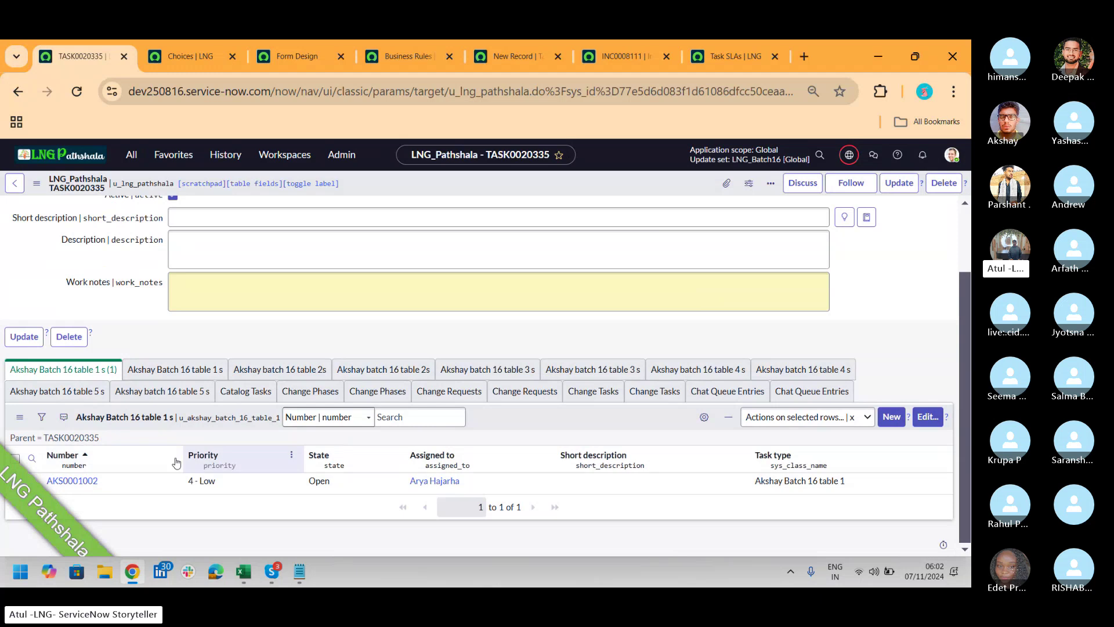
Open the newly submitted record from the first Batch 16 table 1 related list and open its form's related lists configuration.
click(91, 483)
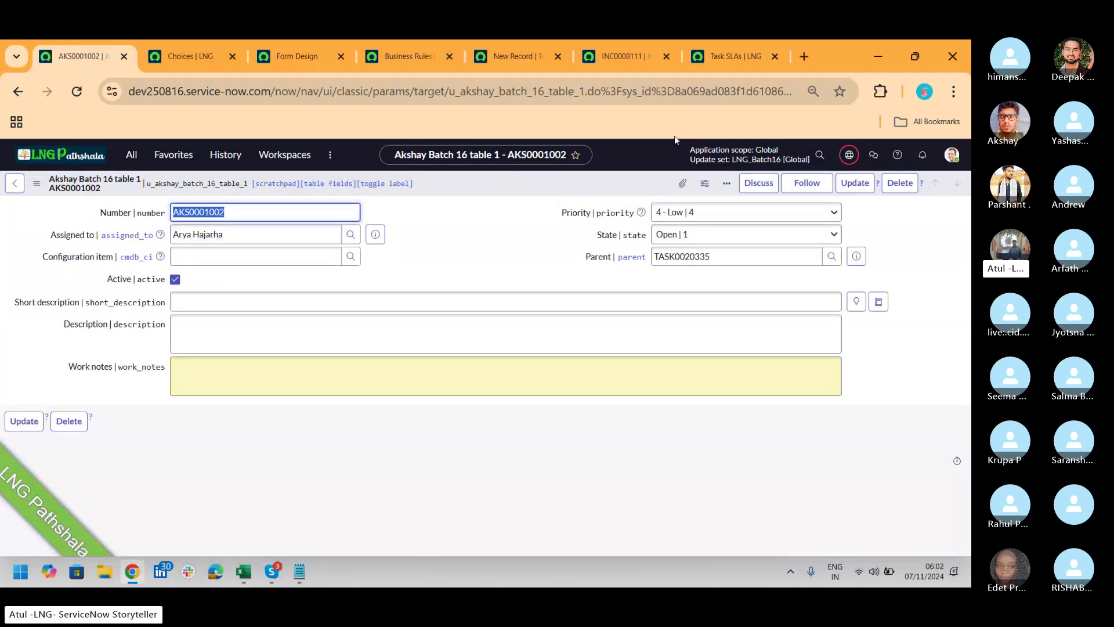
right_click(511, 187)
mouse_move(566, 266)
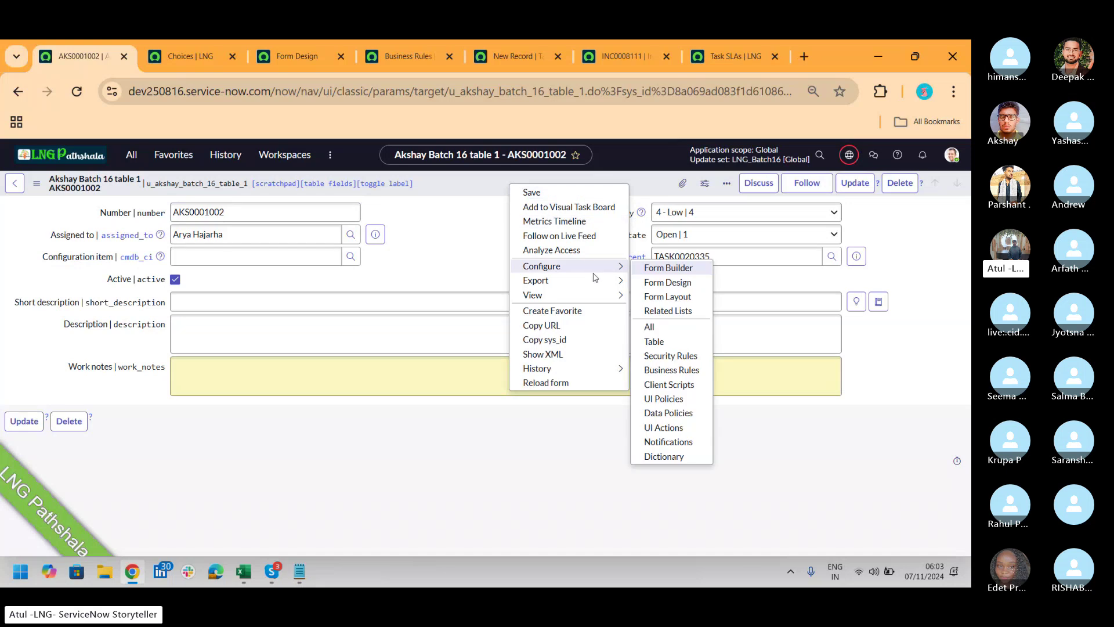
click(681, 316)
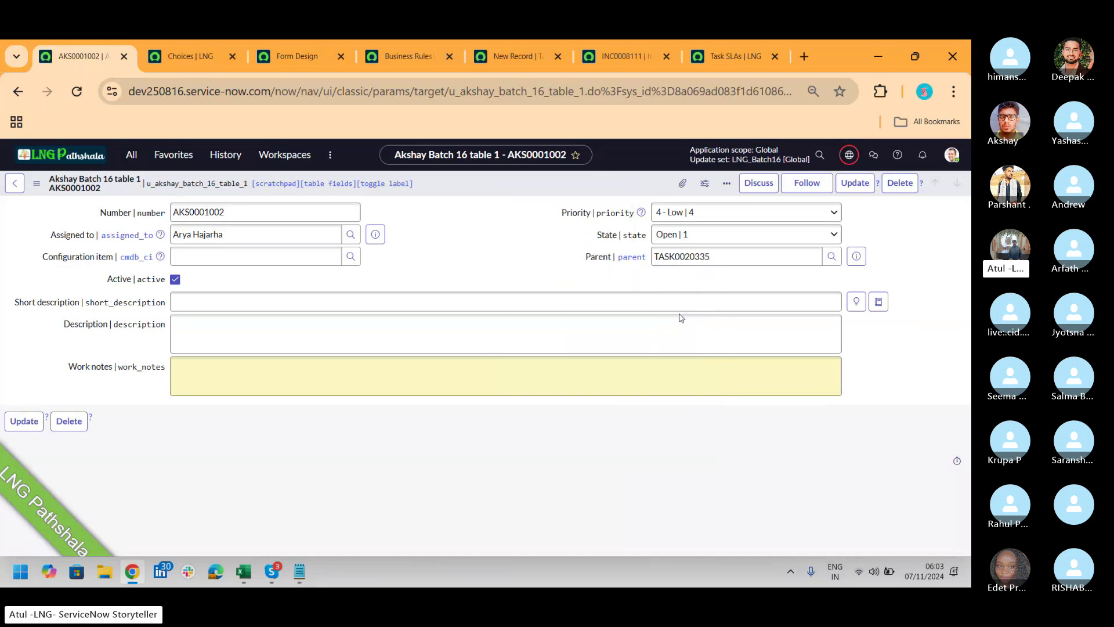
Filter the available lists by "task", add Task->Parent to the Batch 16 table 1 form's related lists, and save the configuration.
click(337, 228)
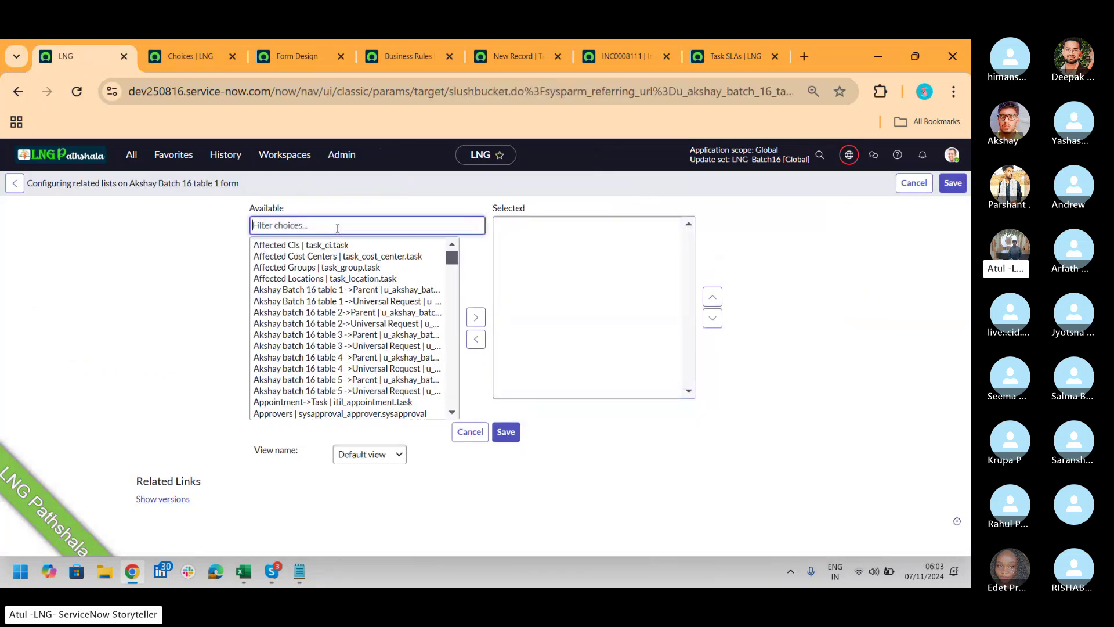
text(task)
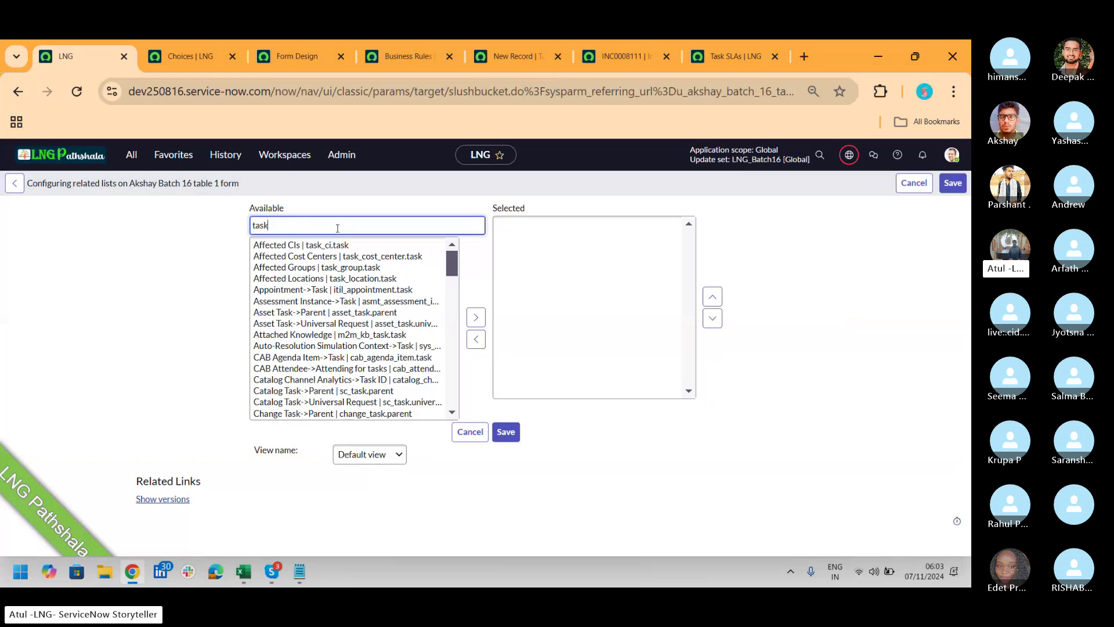
click(454, 262)
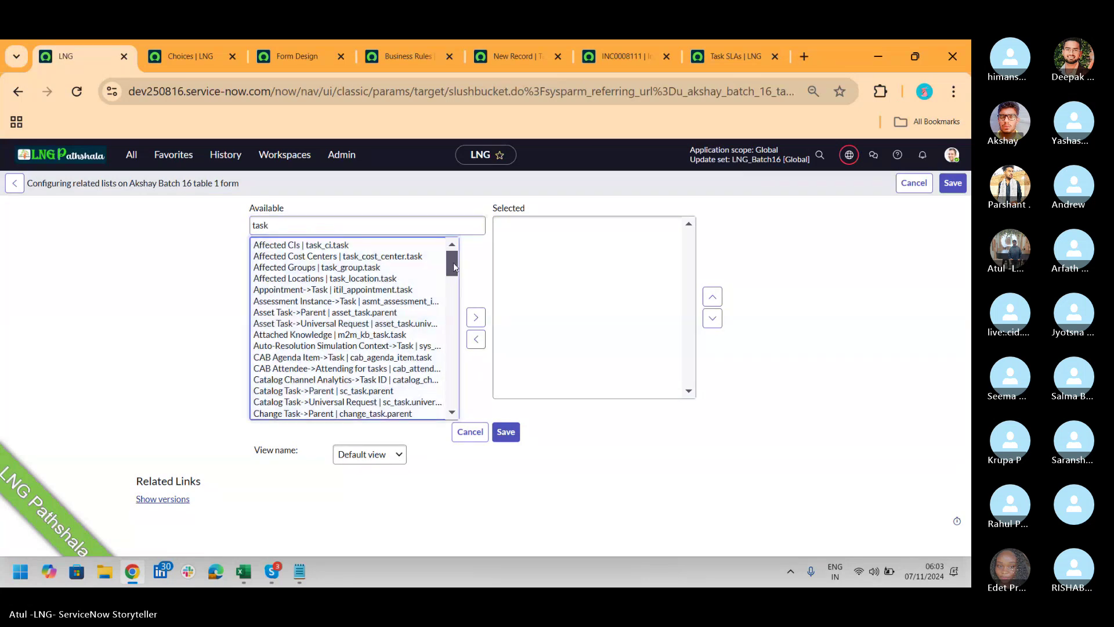
drag(454, 263, 450, 385)
click(323, 379)
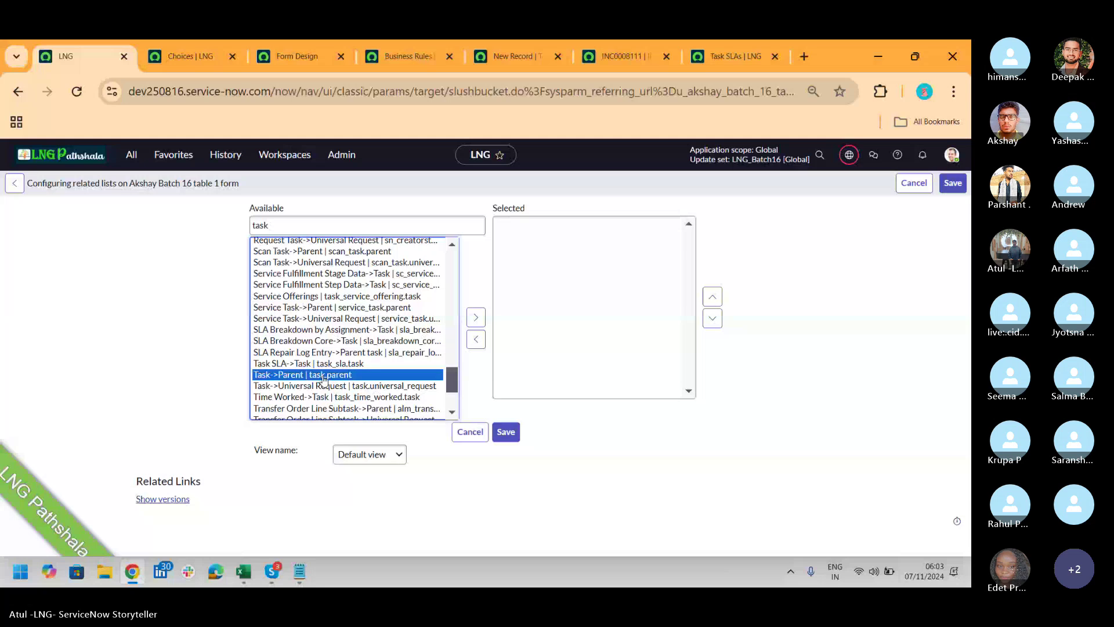
click(475, 317)
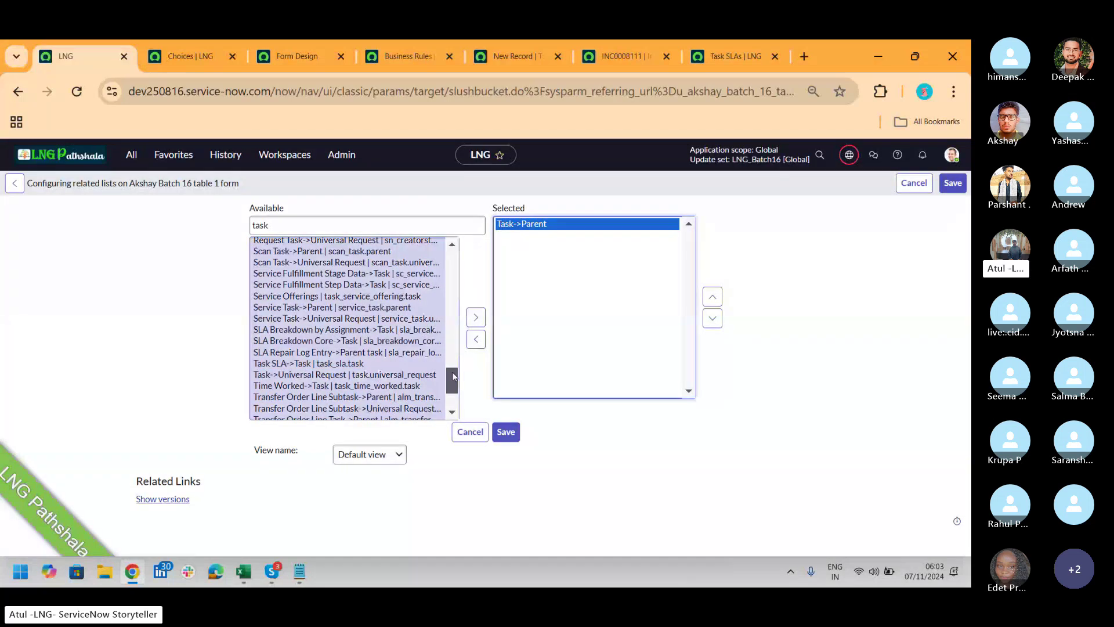
drag(454, 376, 451, 390)
click(512, 435)
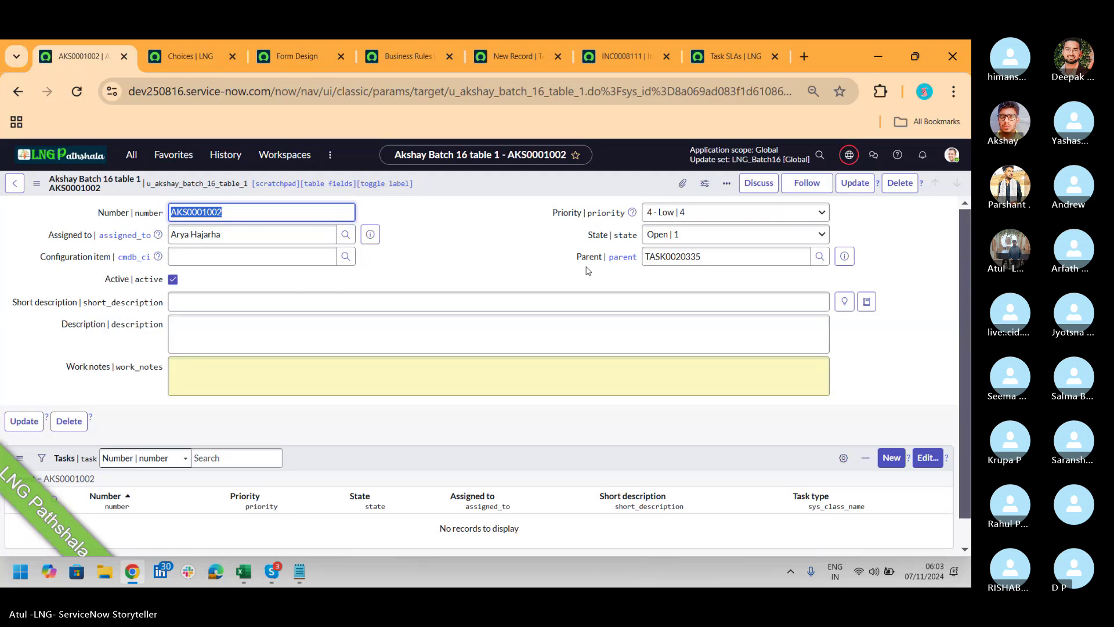
key(alt+Tab)
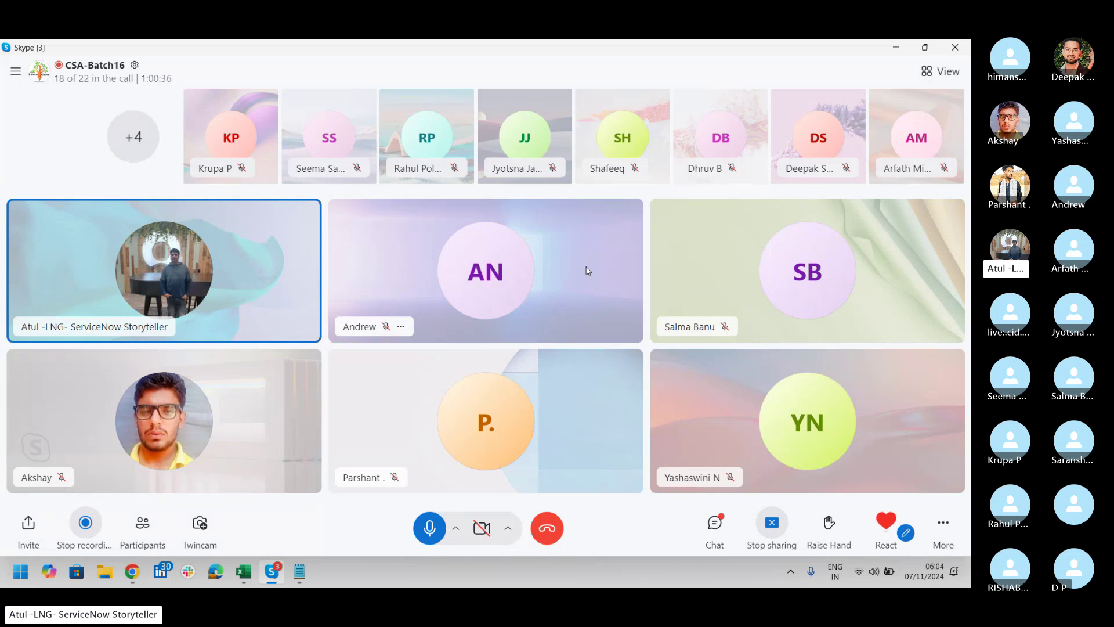
key(alt+Tab)
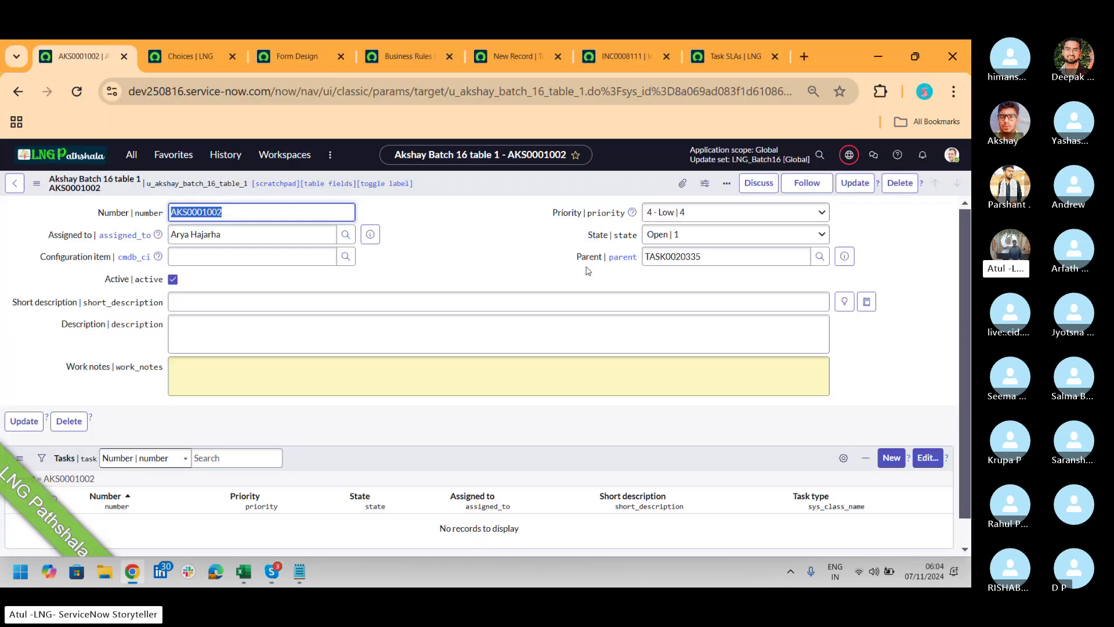
Search the application navigator for "tables" and open the Tables list (sys_db_object).
click(129, 156)
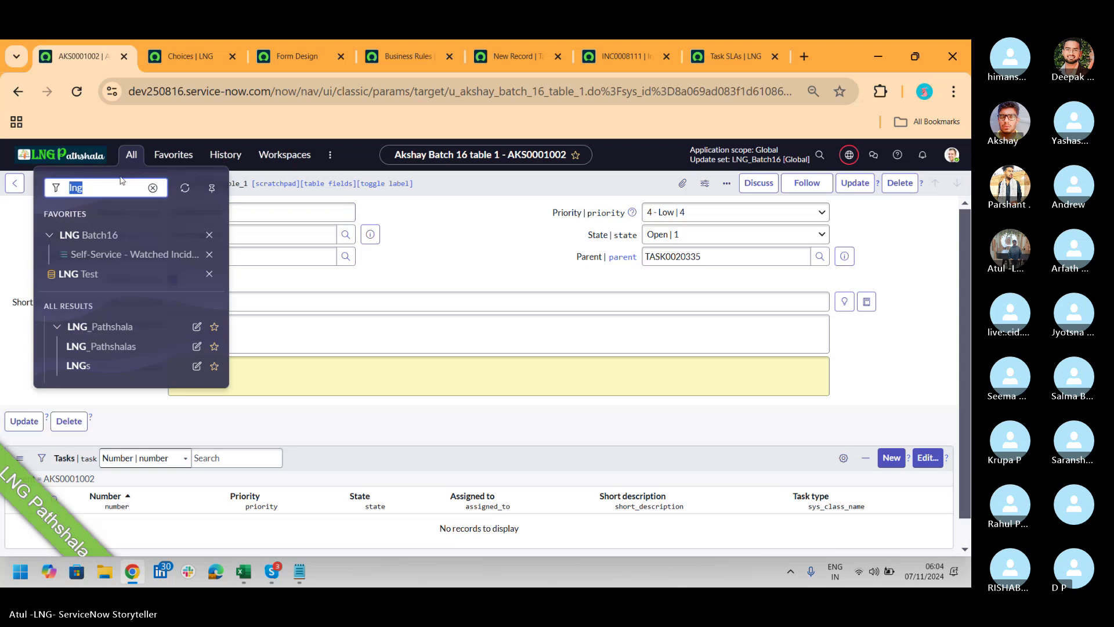
text(tables)
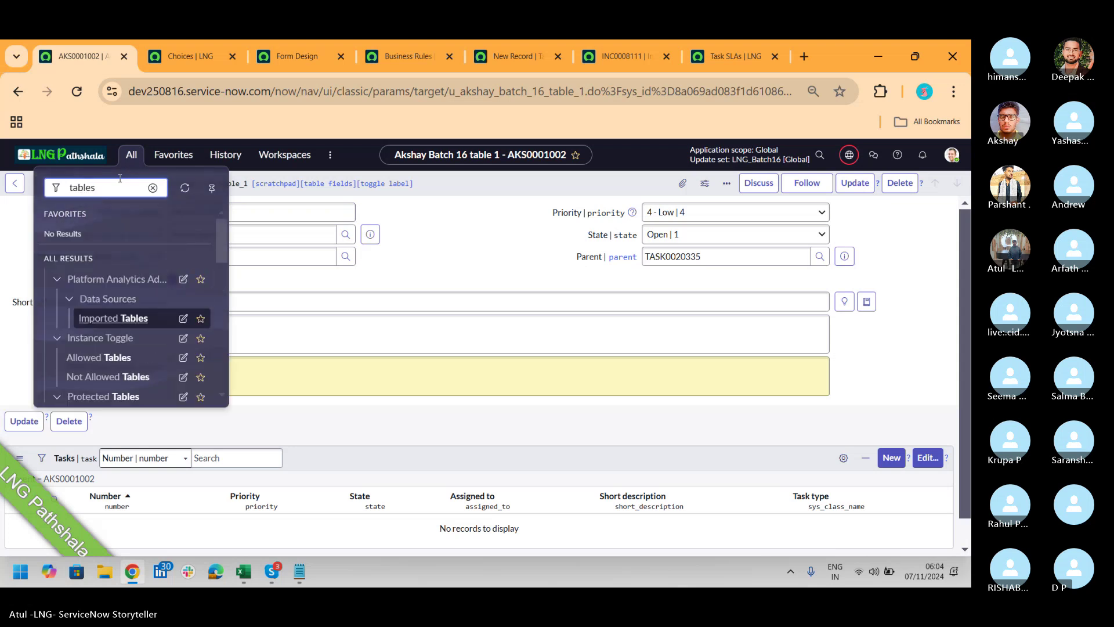
drag(217, 242, 198, 317)
click(96, 273)
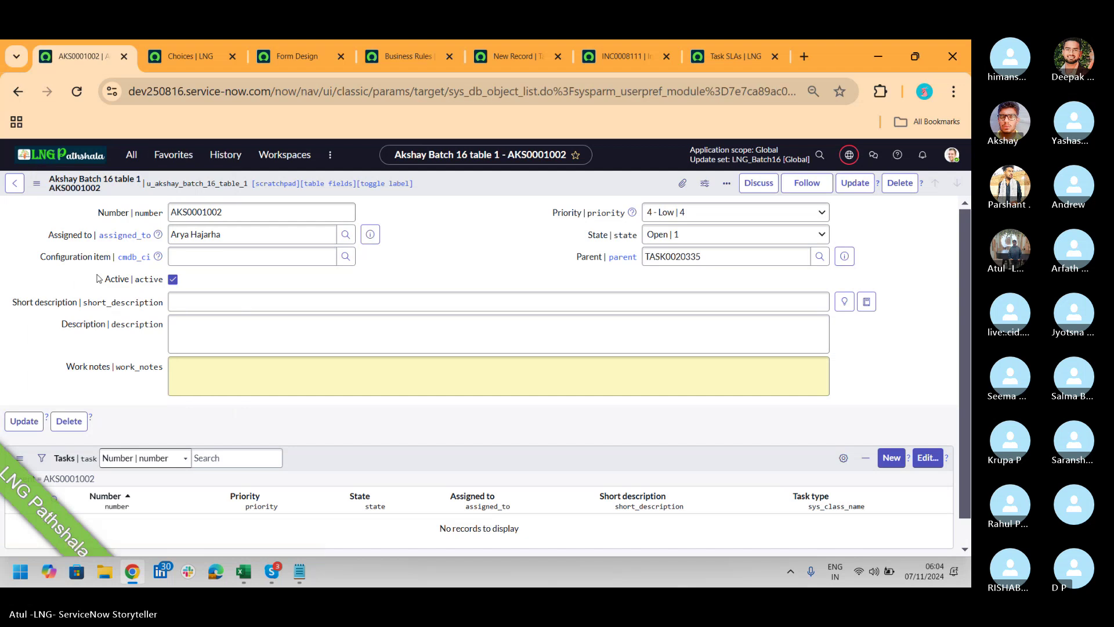
Filter the Tables list to Created by "*batch16" and group the records by Created by.
click(891, 245)
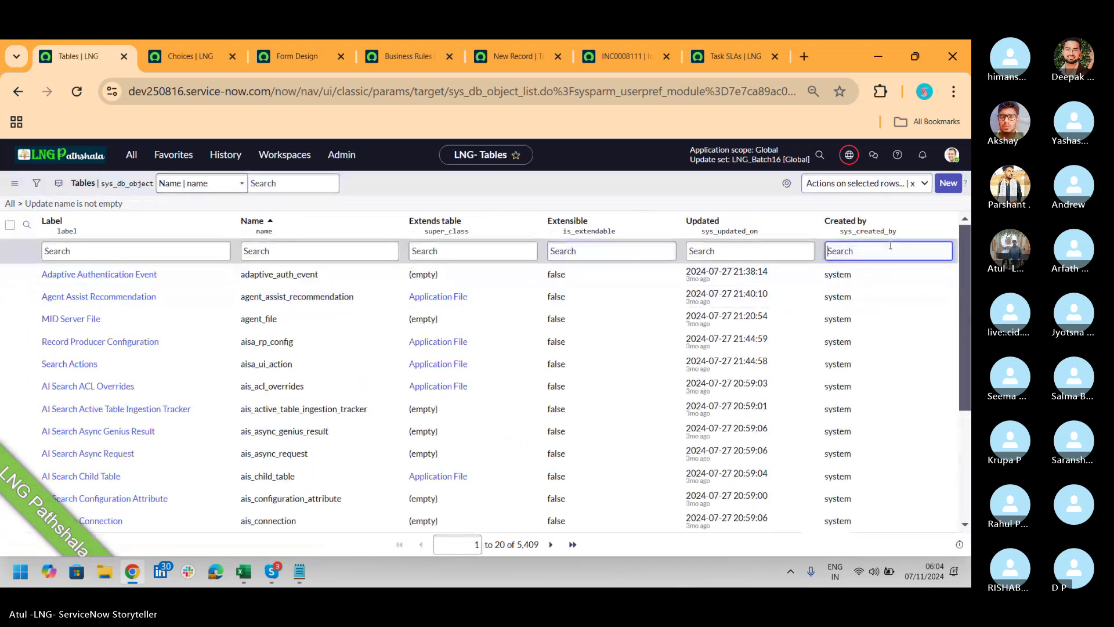
text(*batch16)
key(Return)
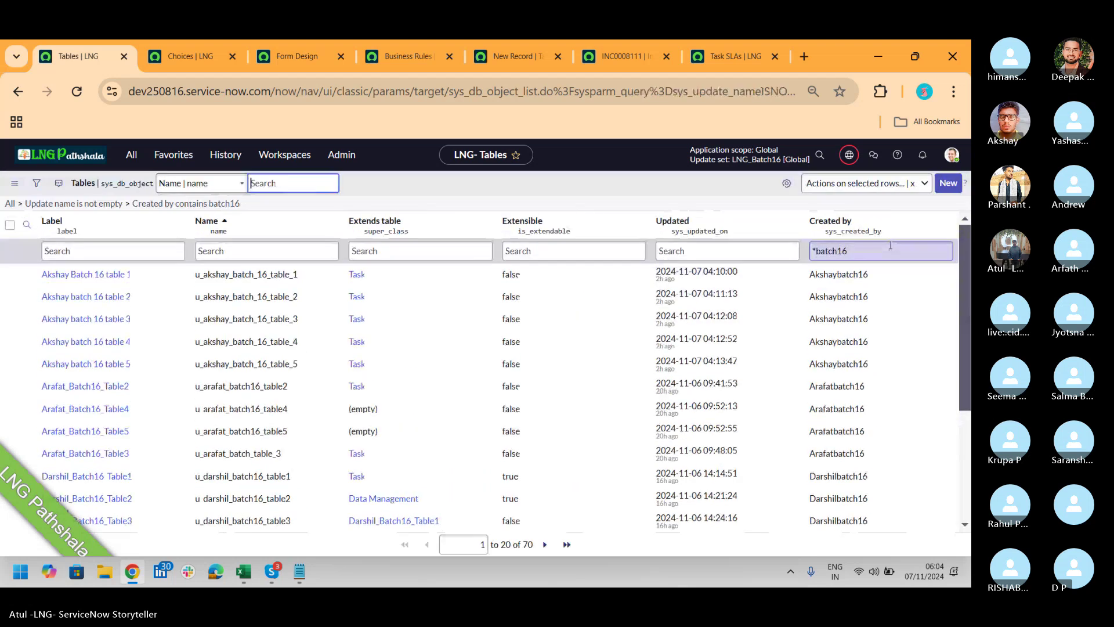
click(946, 221)
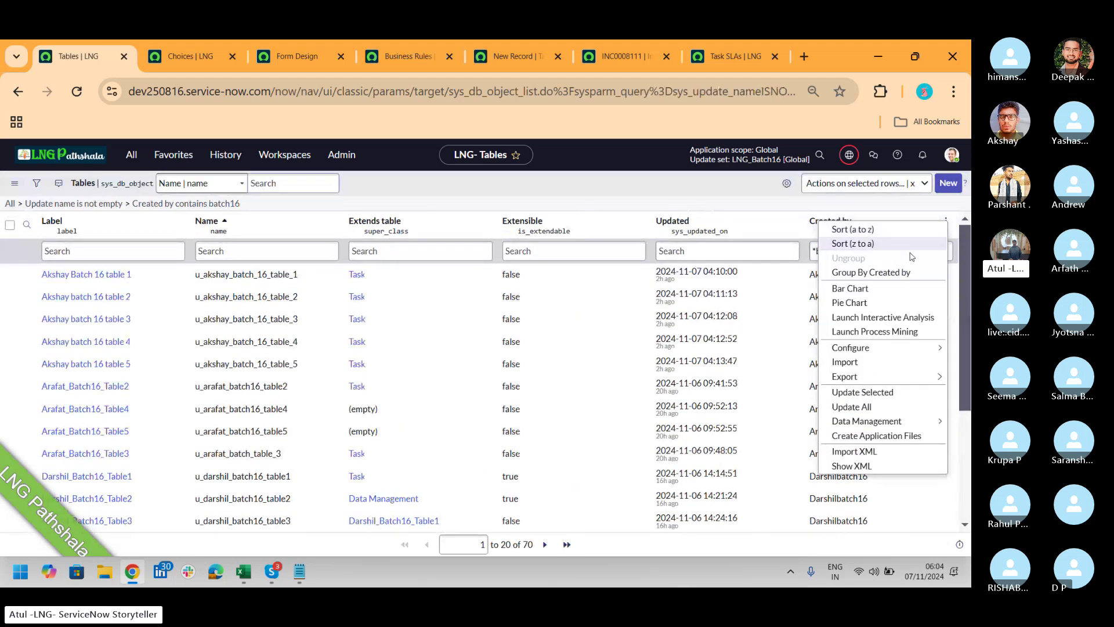
click(906, 271)
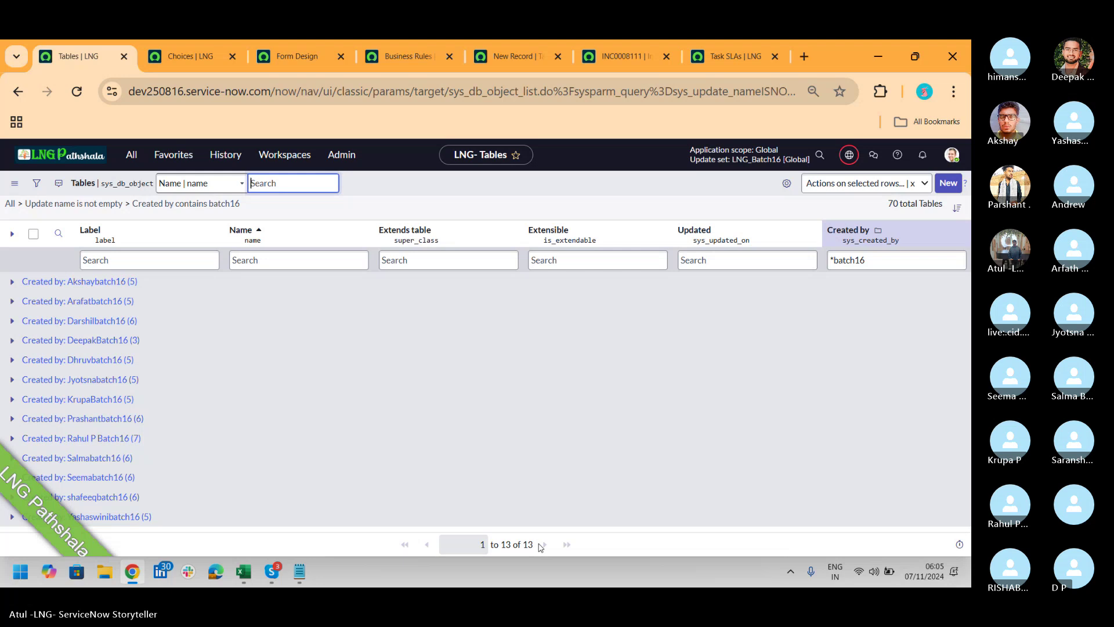
key(alt+Tab)
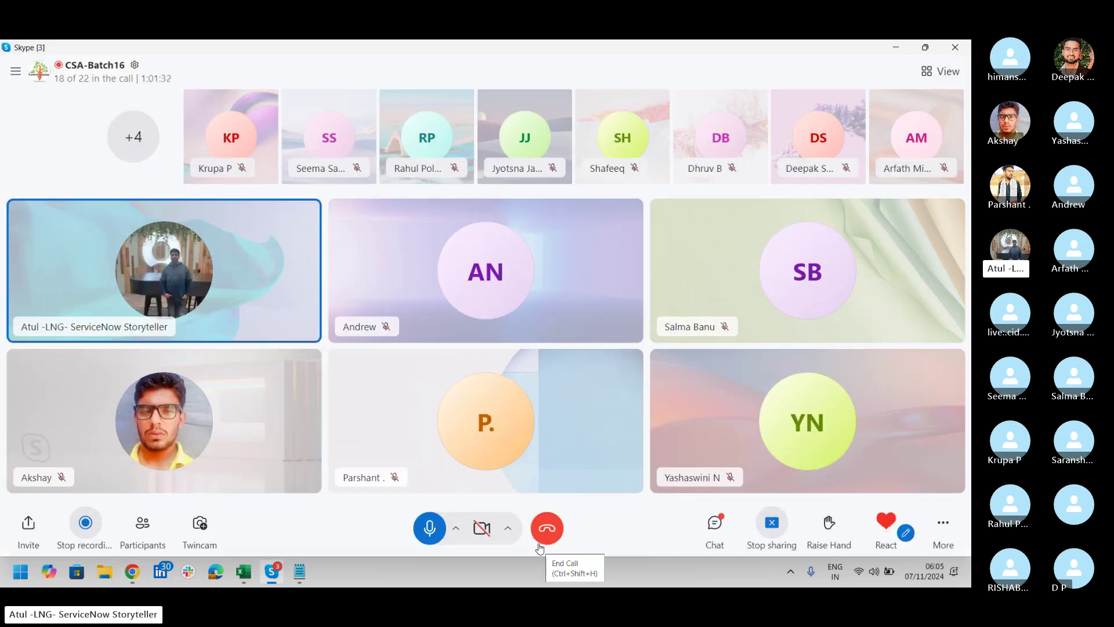